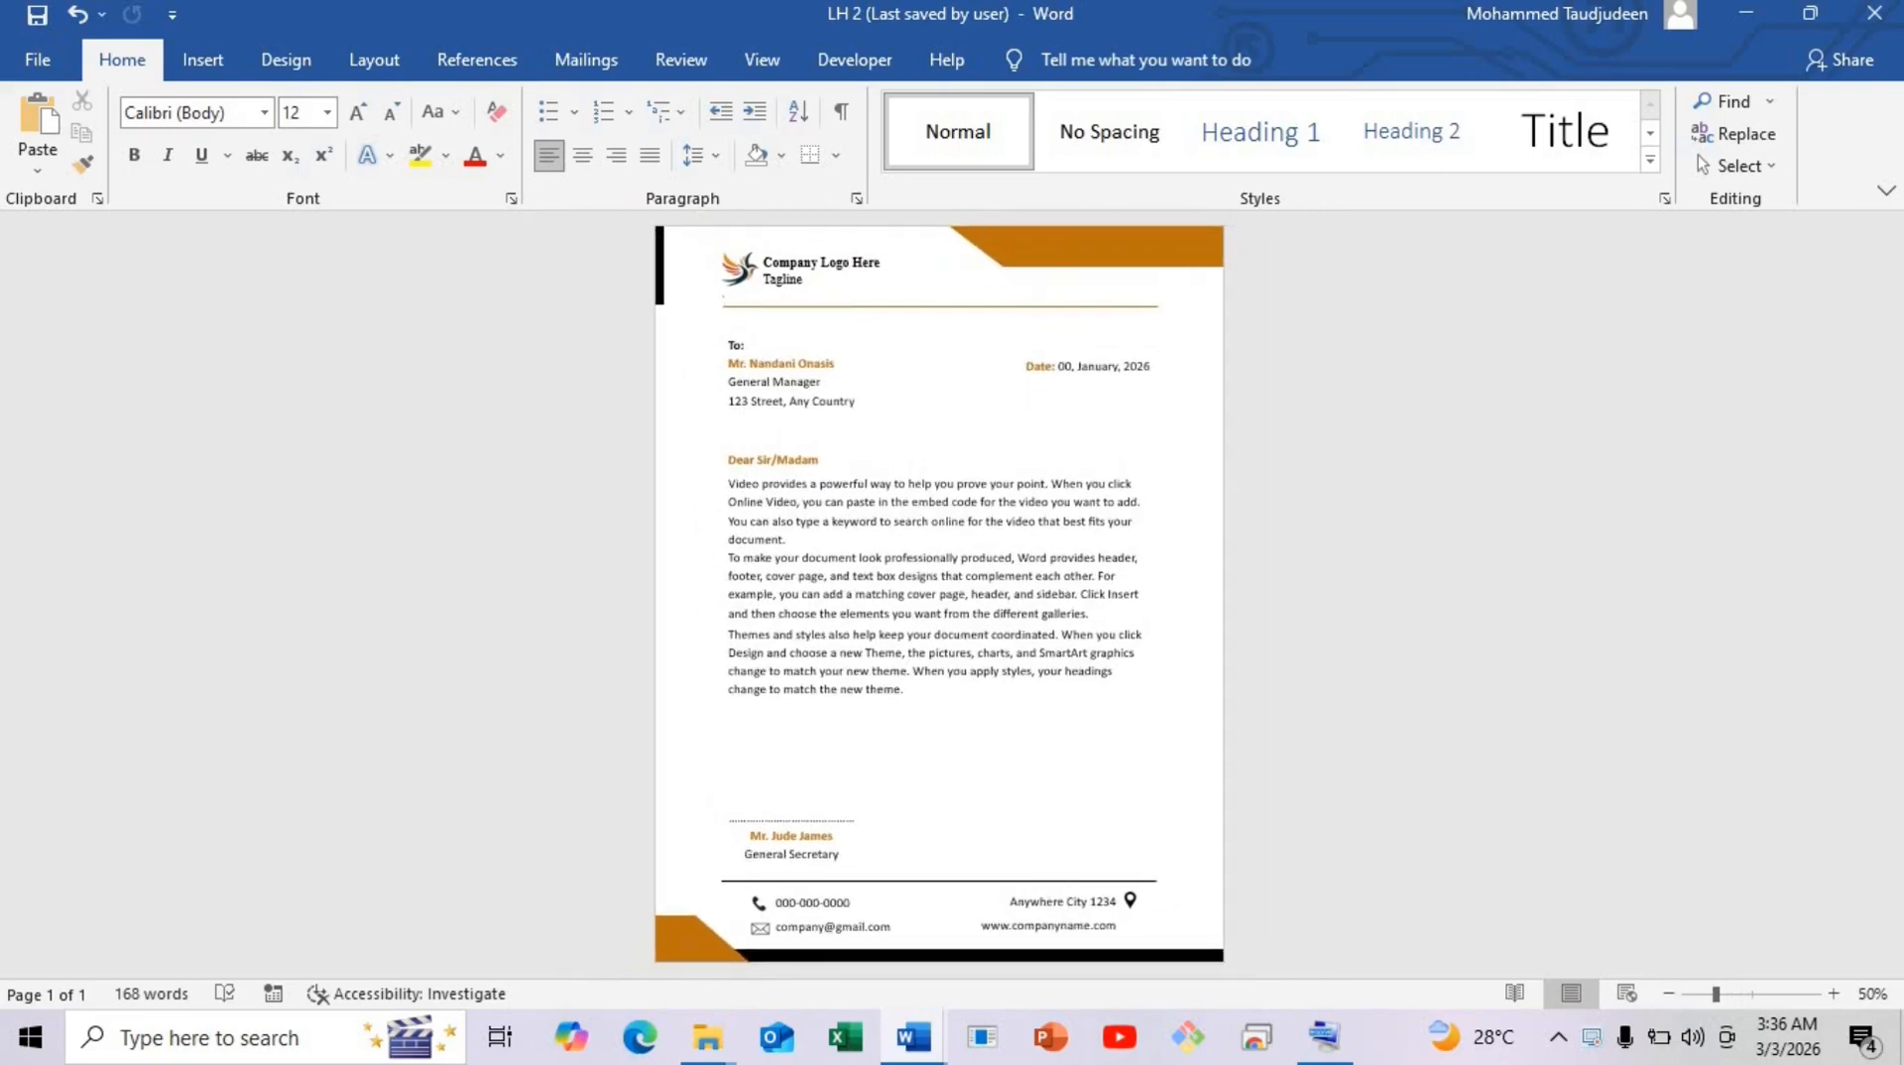
Close the finished LH 2 sample letterhead so the blank Document1 is showing.
left_click(1874, 13)
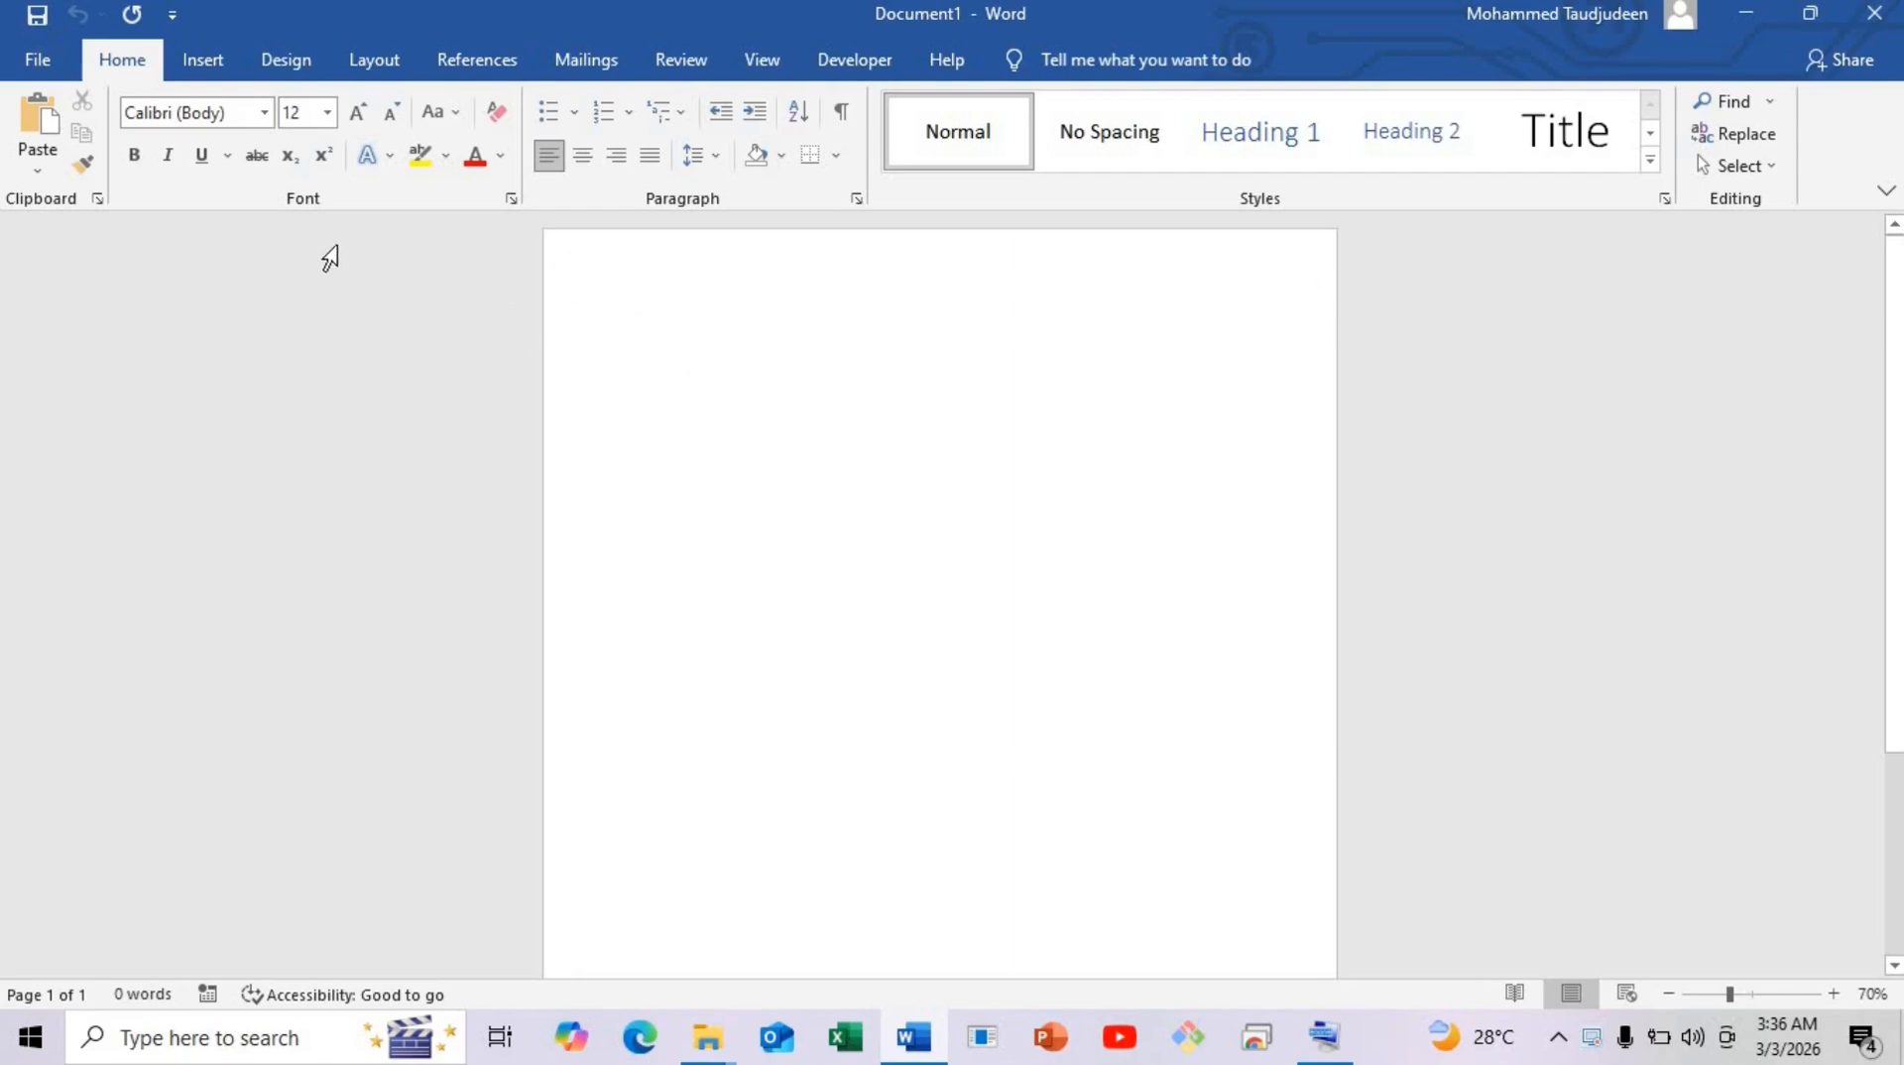
Draw a Flowchart: Manual Input shape, 2.76" by 1.09", and rotate it 90° to lie horizontally.
left_click(212, 73)
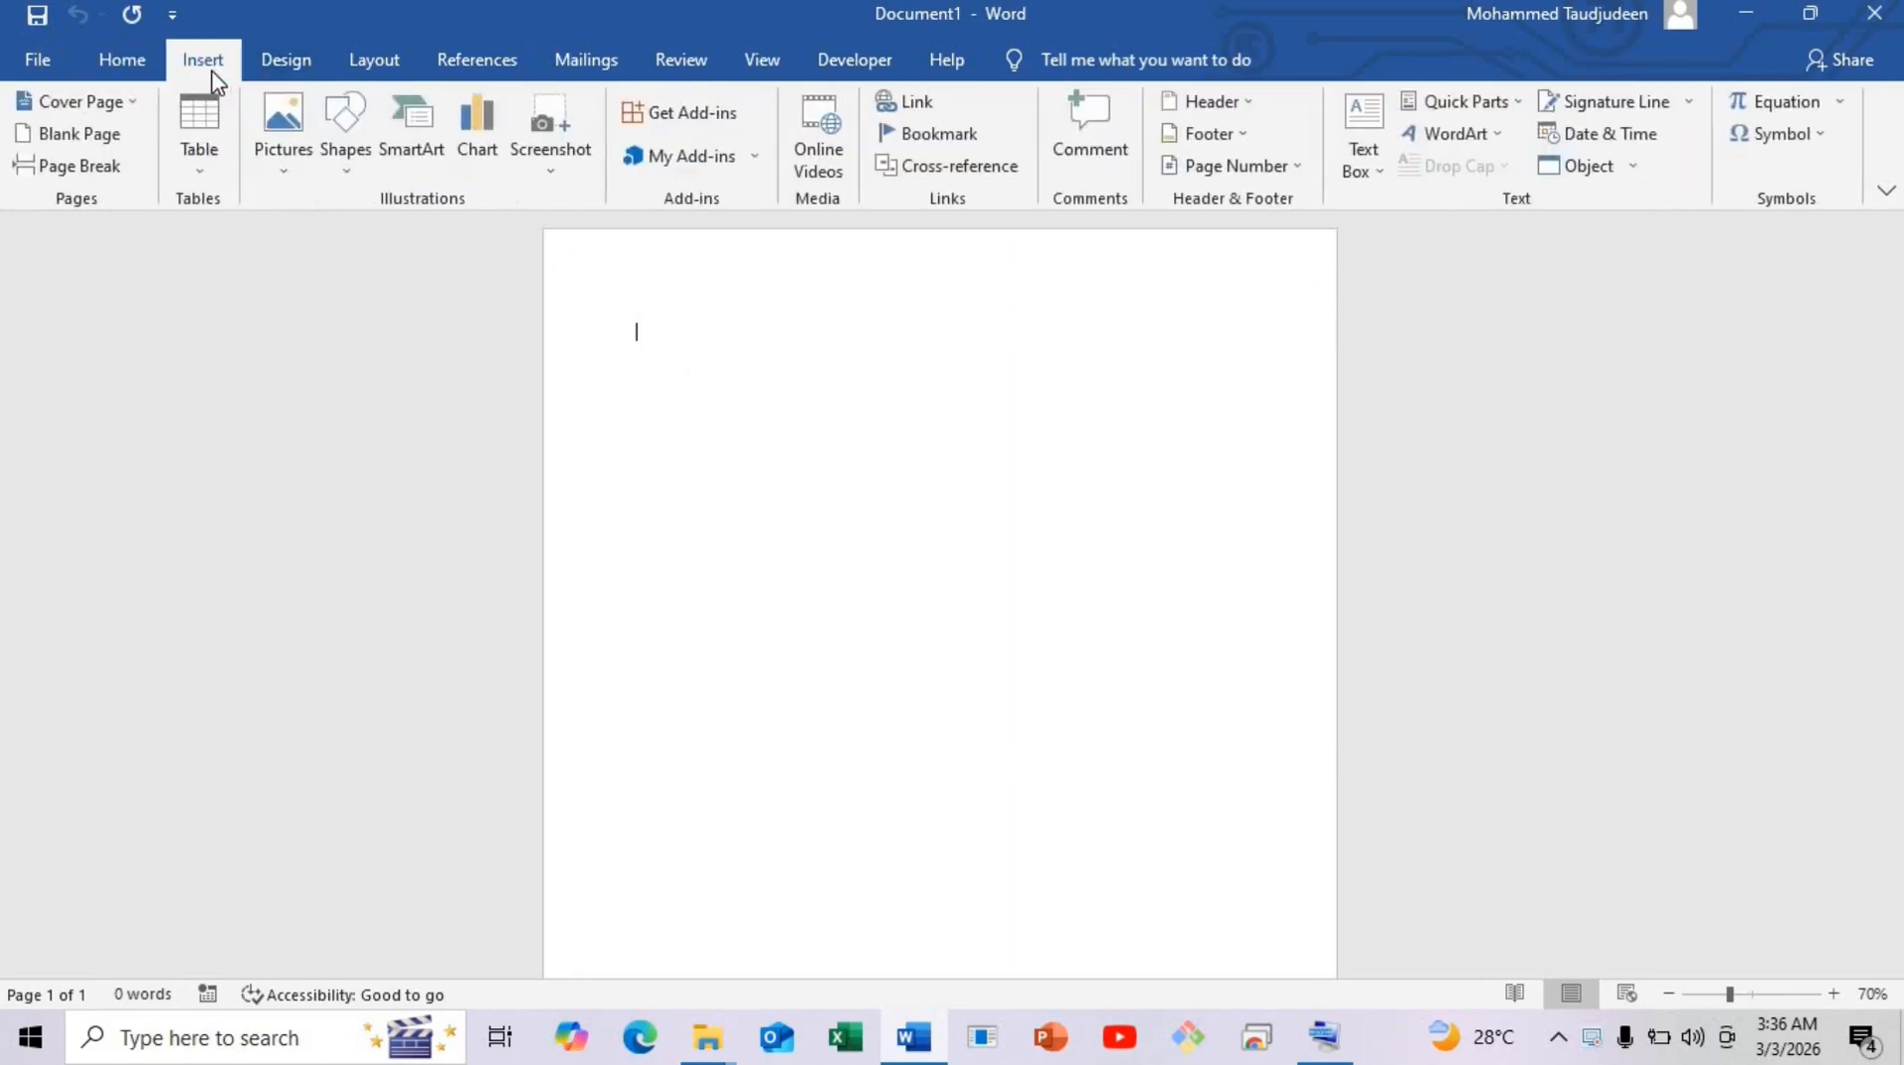
left_click(335, 149)
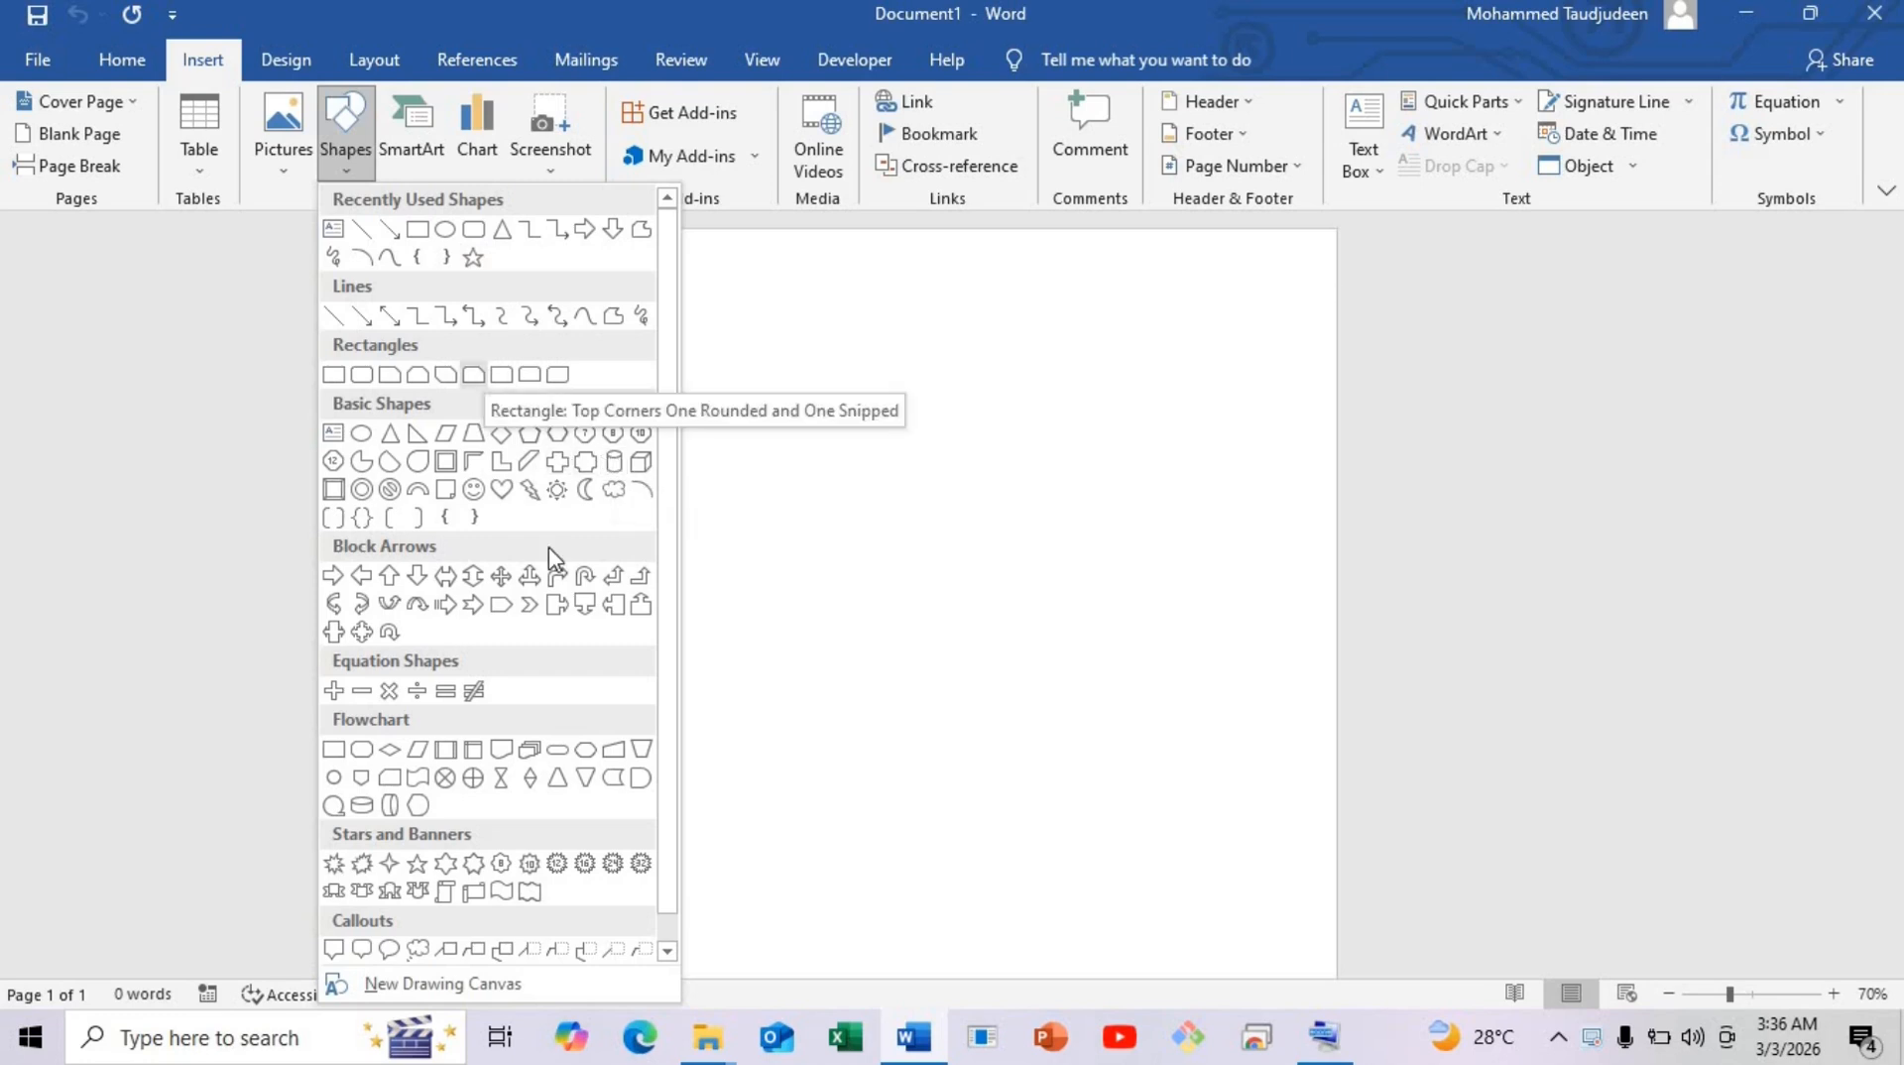
left_click(615, 750)
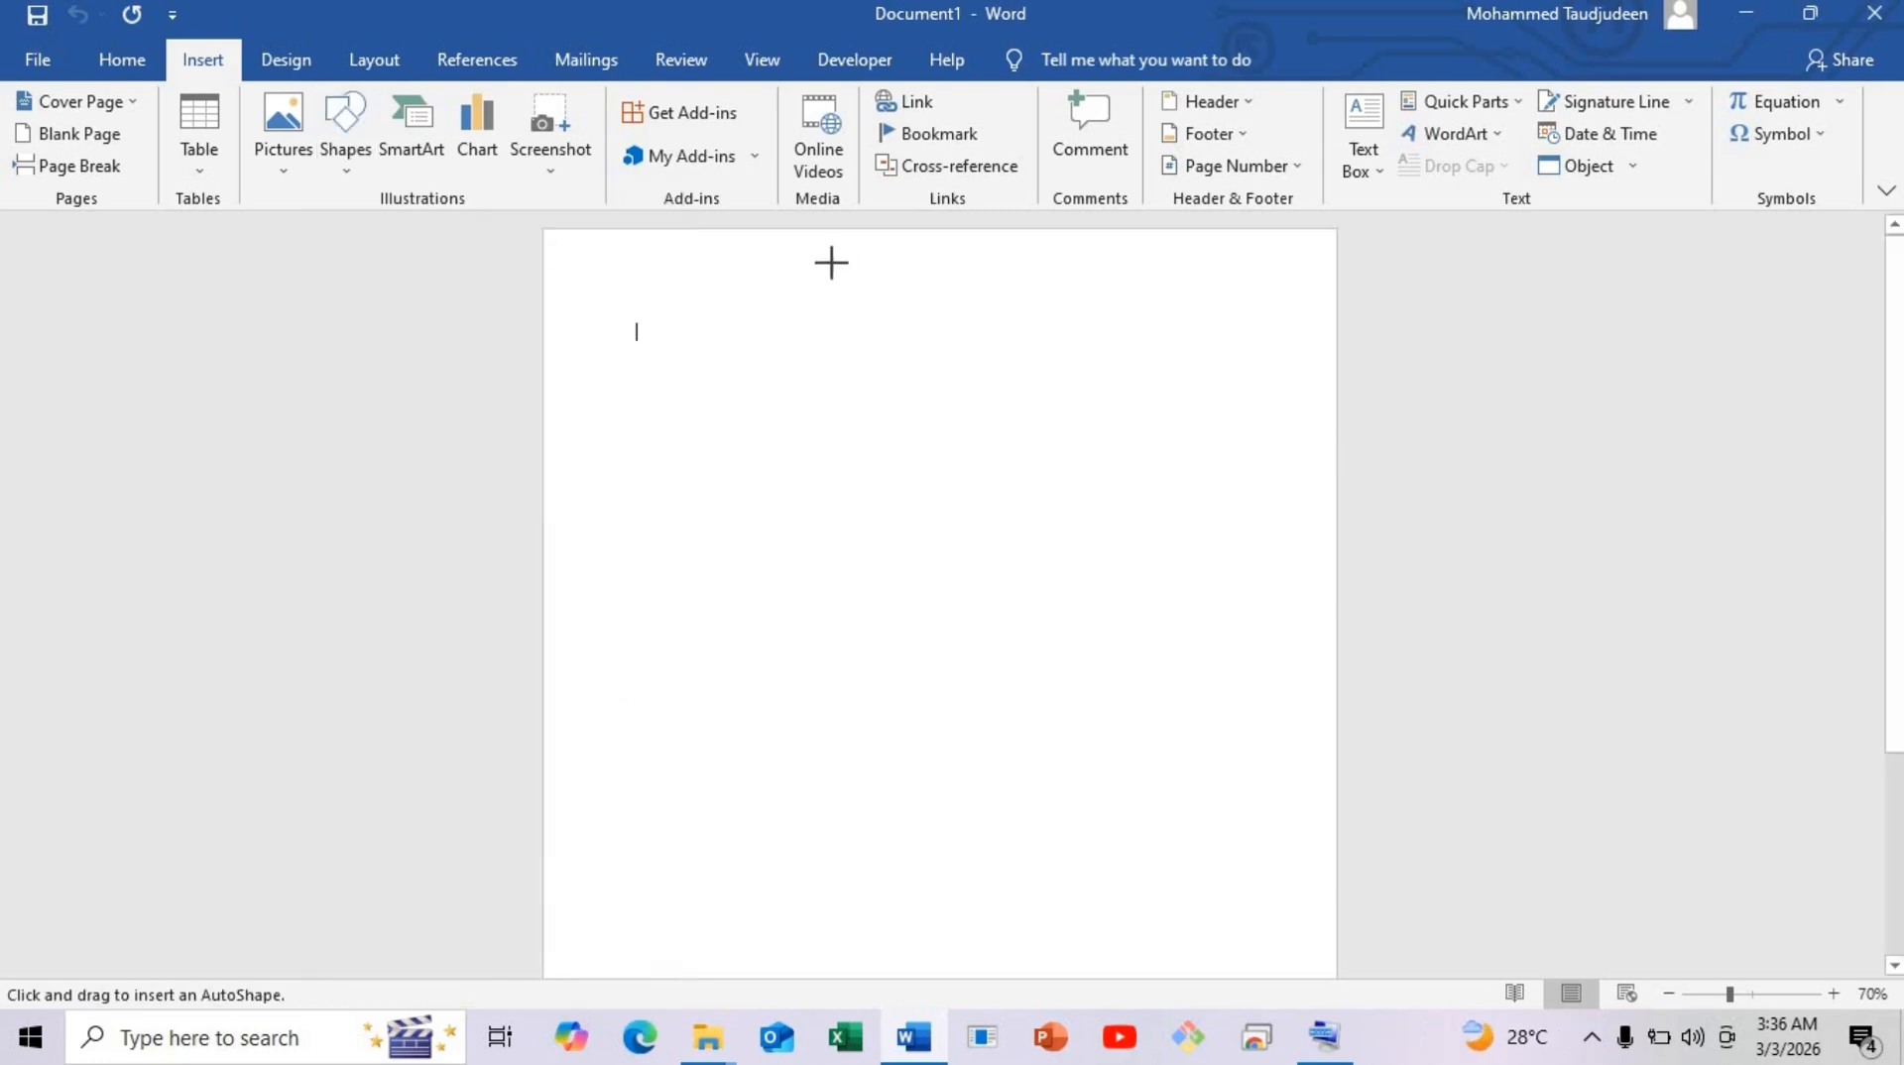
left_click_drag(820, 288, 923, 544)
left_click_drag(886, 380, 887, 470)
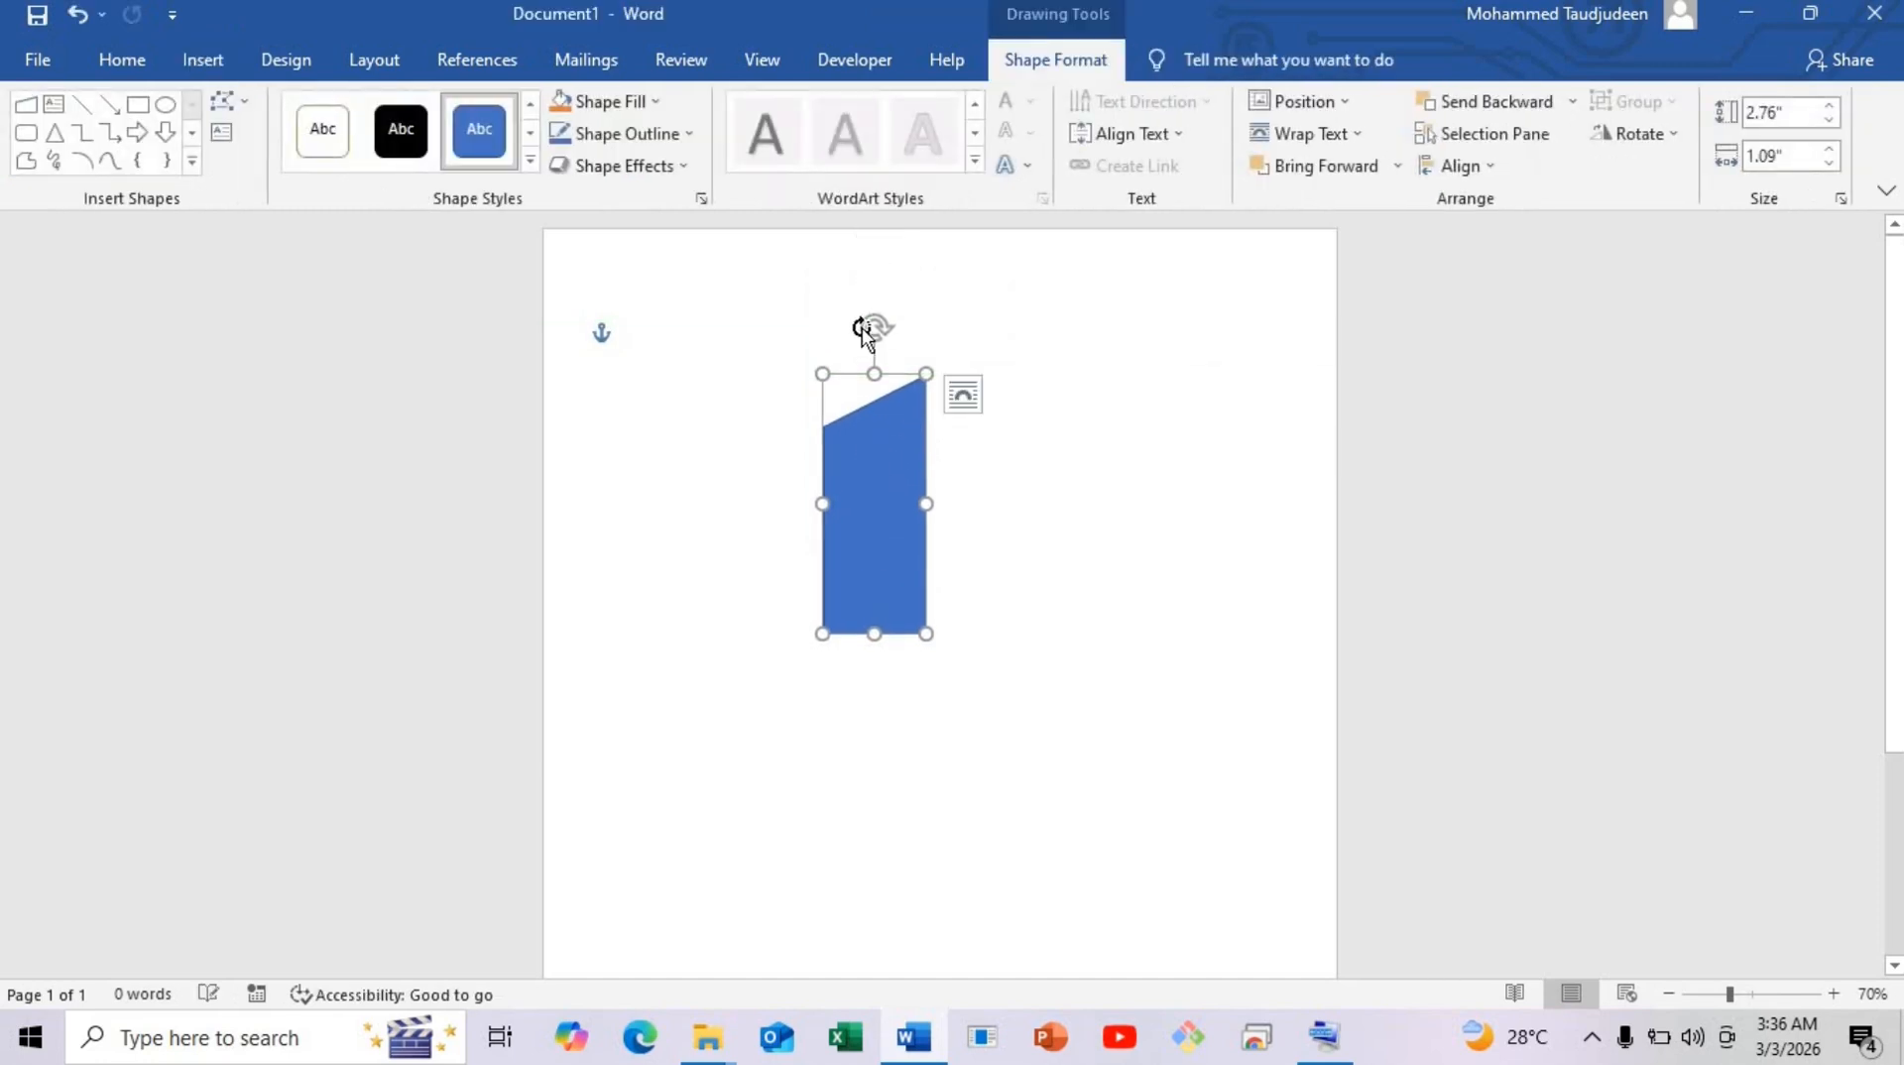
left_click_drag(875, 331, 555, 516)
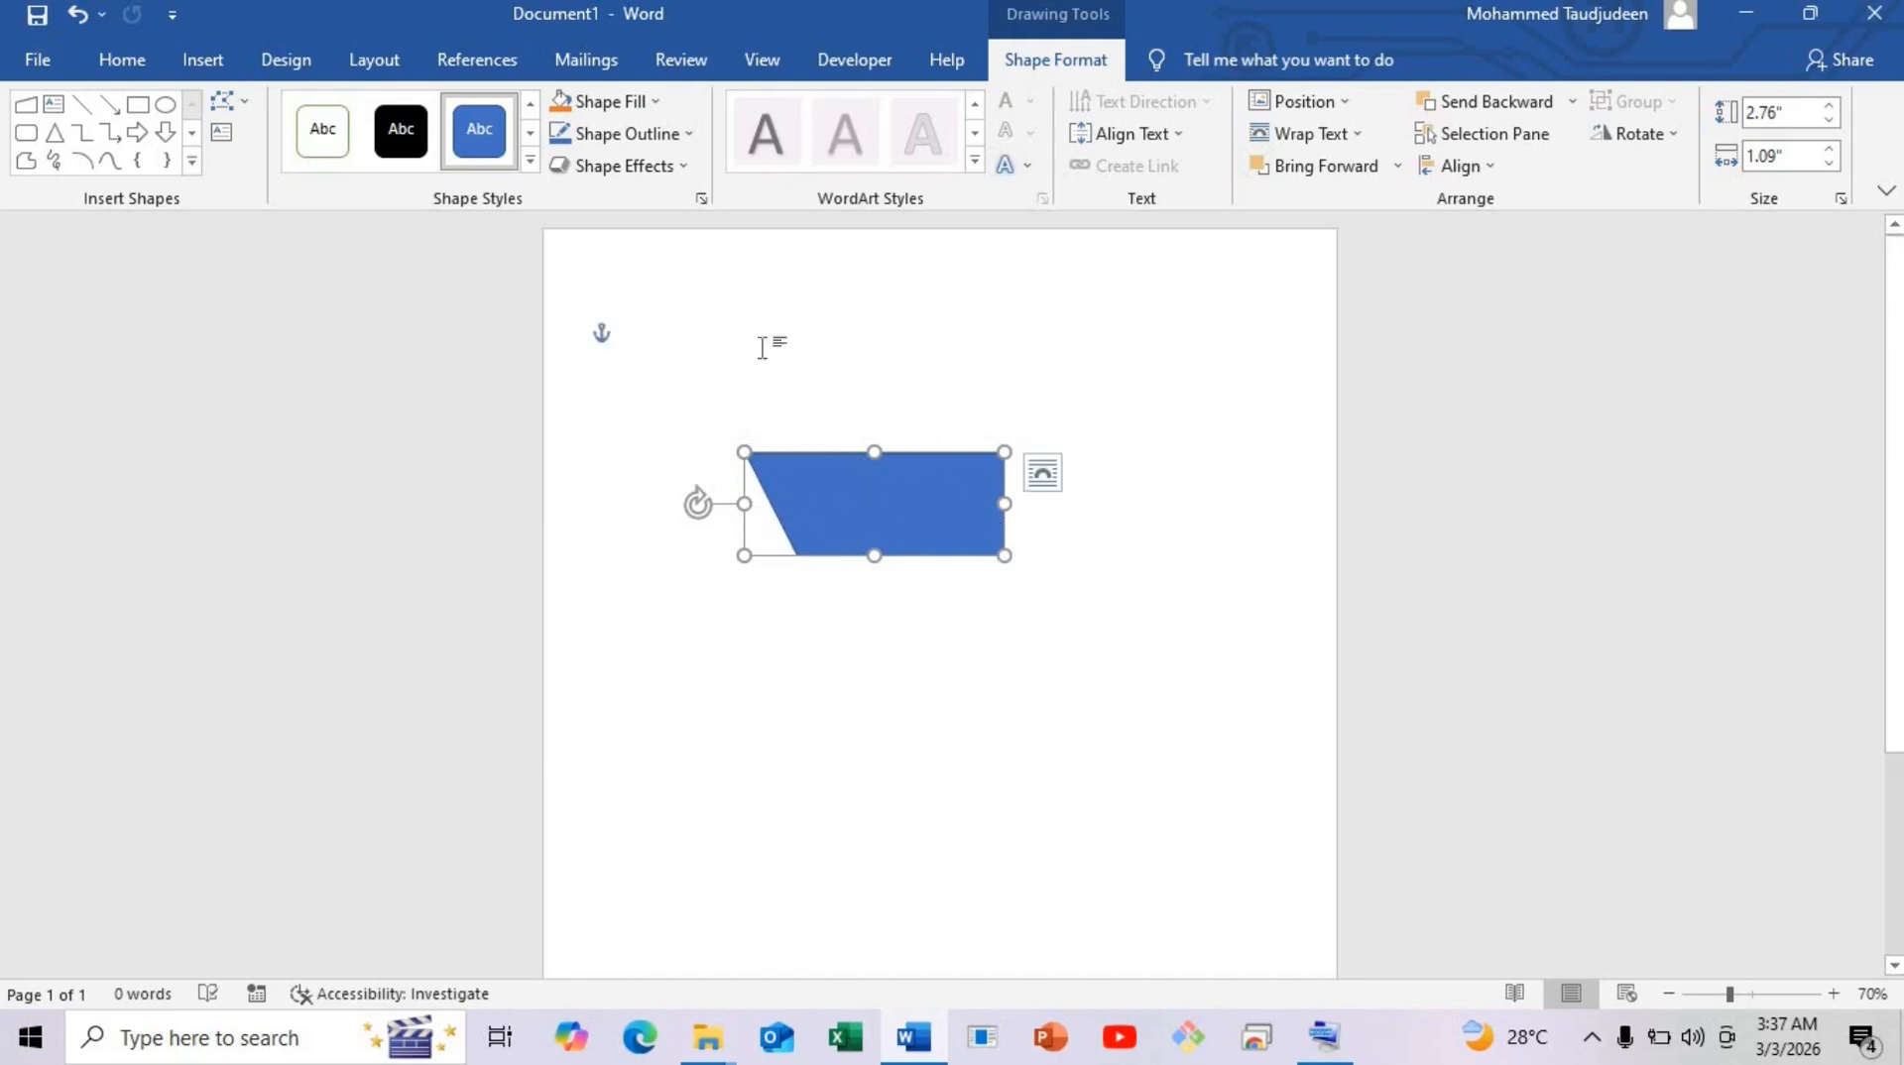
Remove the Manual Input shape's outline and nudge it higher on the page.
left_click(677, 136)
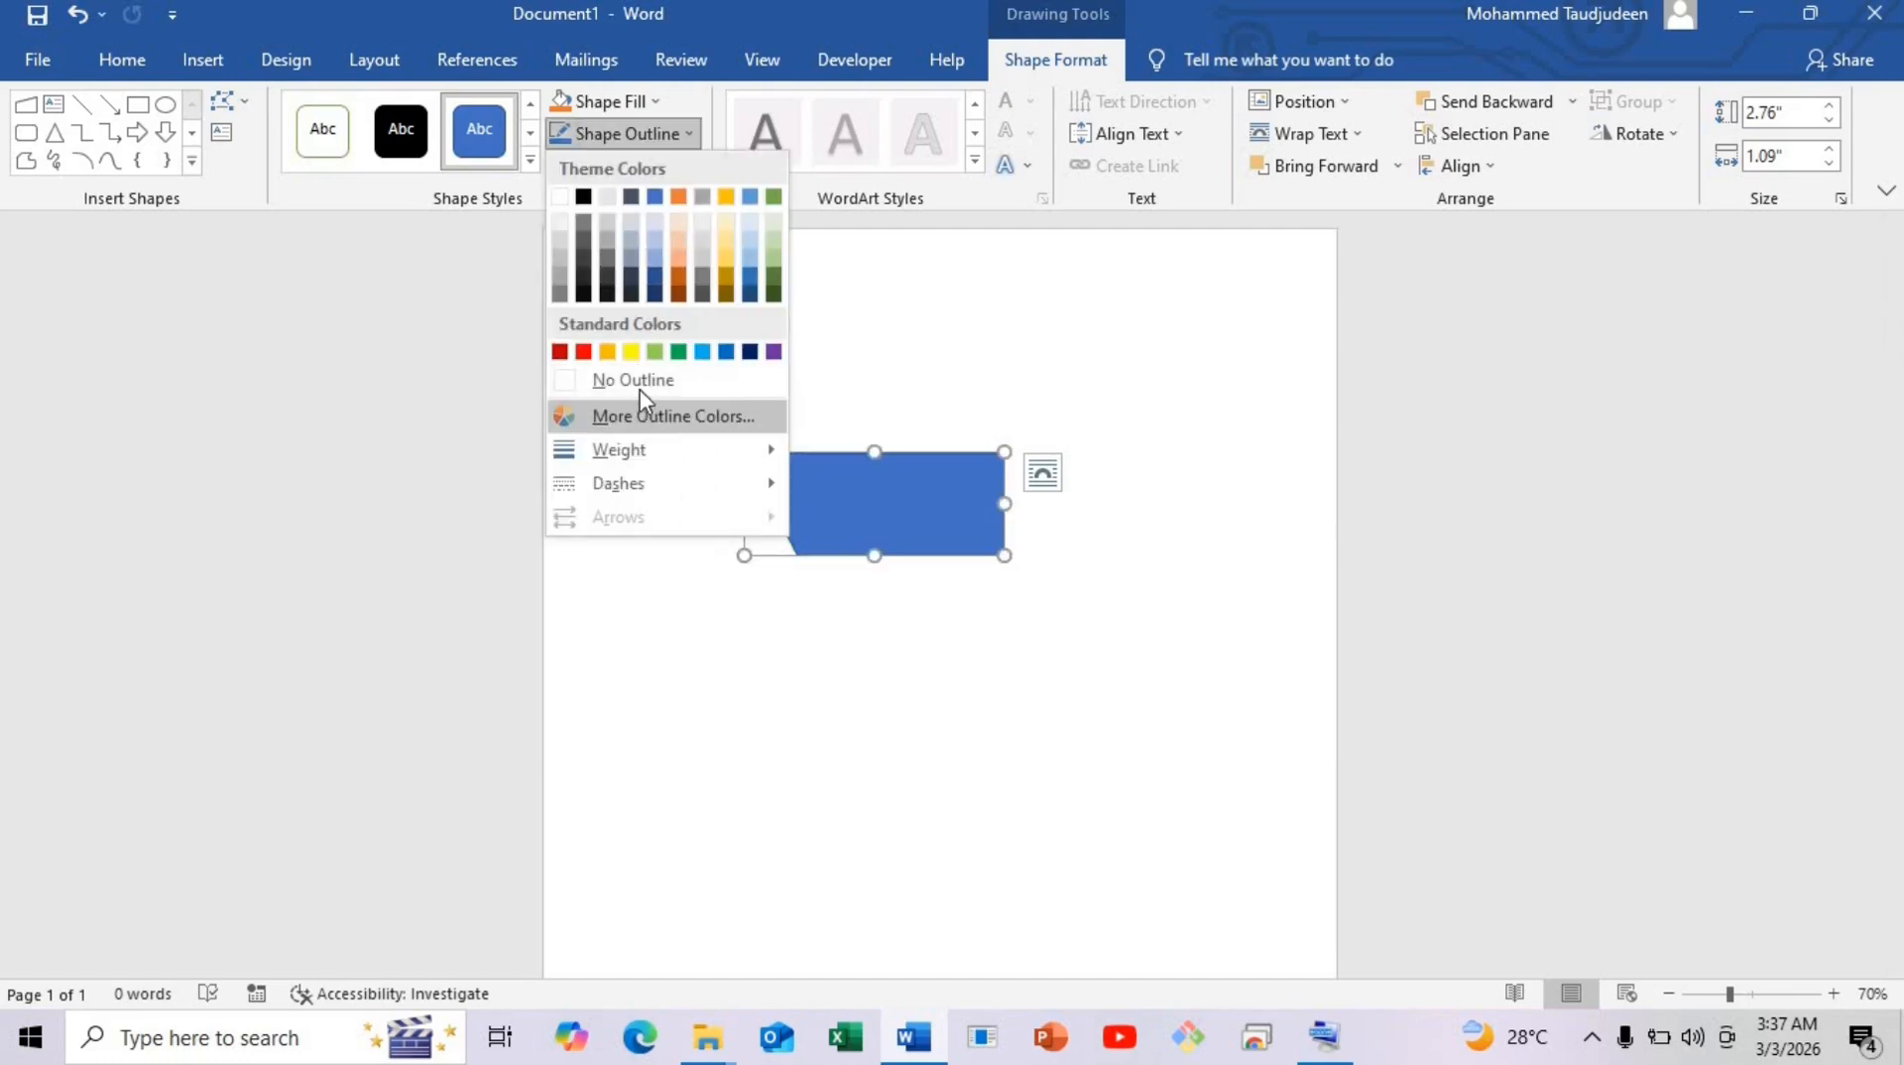
left_click(757, 379)
left_click_drag(905, 505, 904, 438)
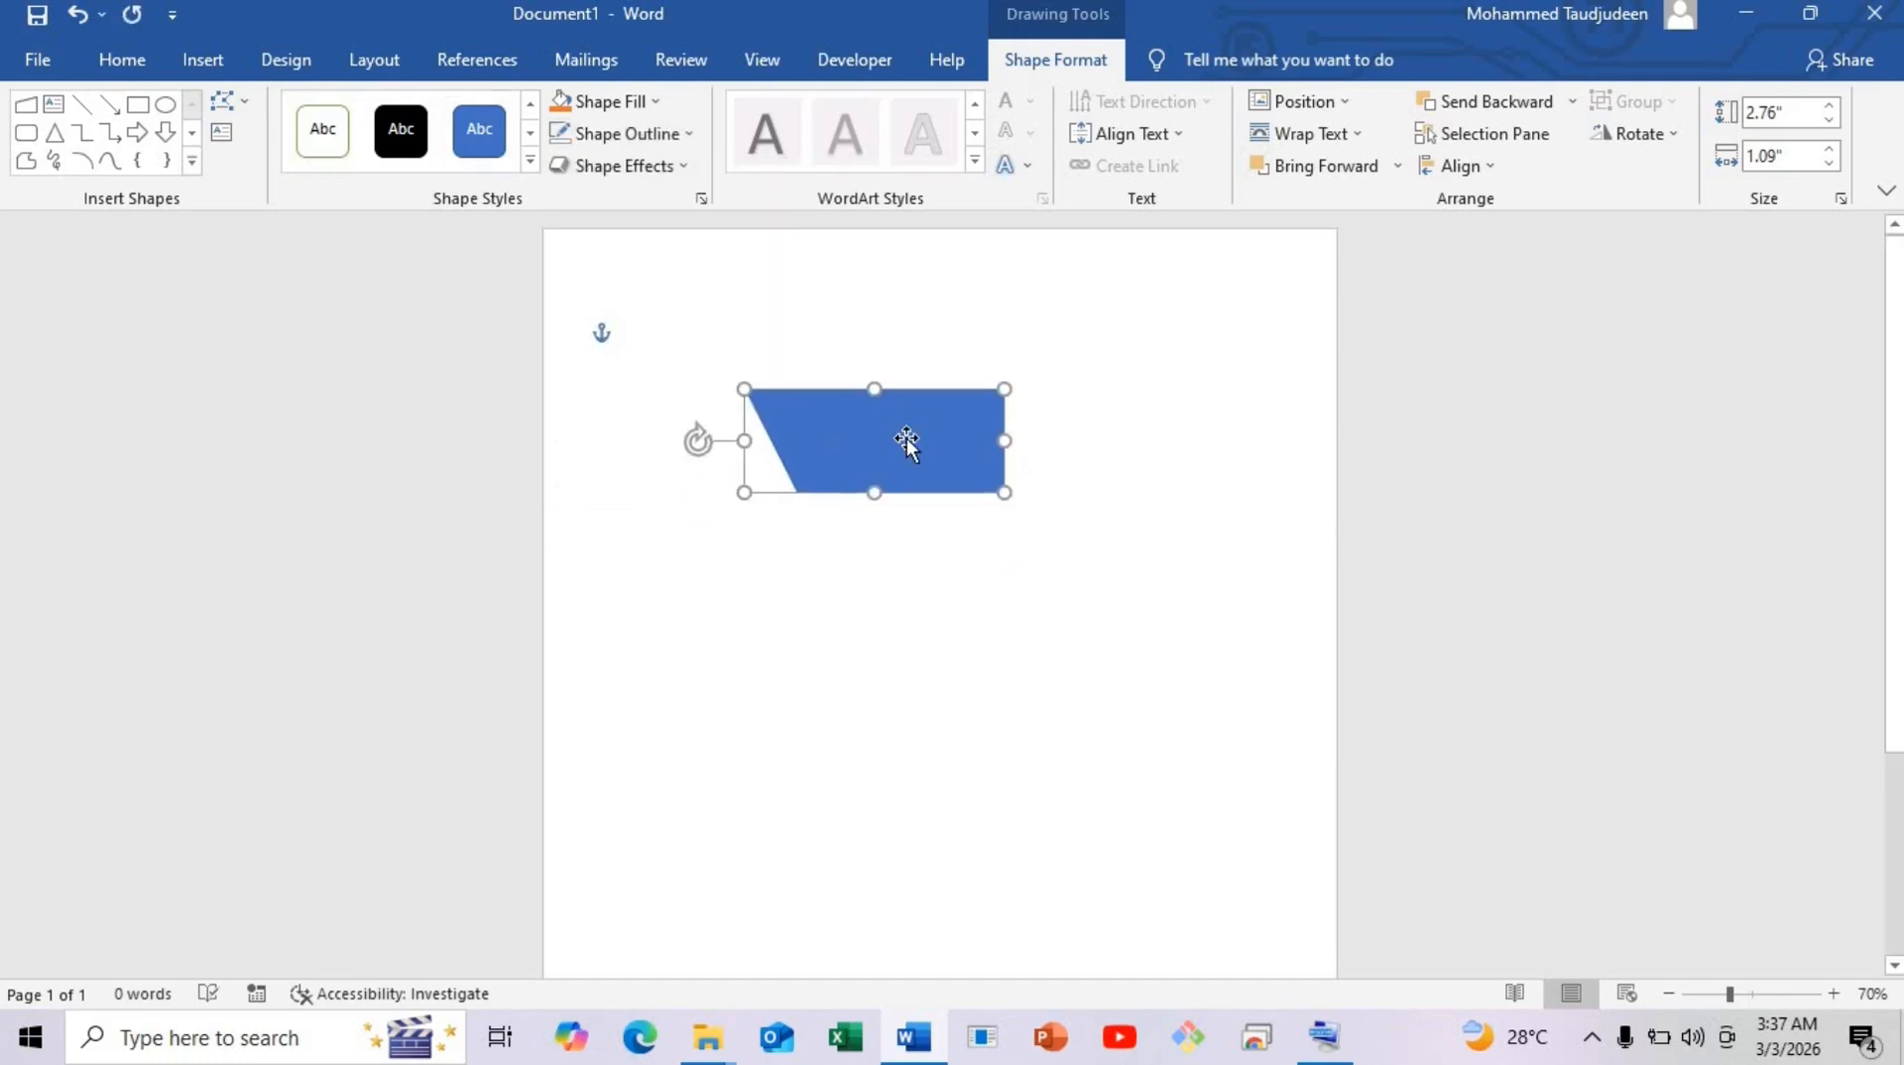
Fill the shape dark orange through the Format Shape fill settings.
right_click(881, 436)
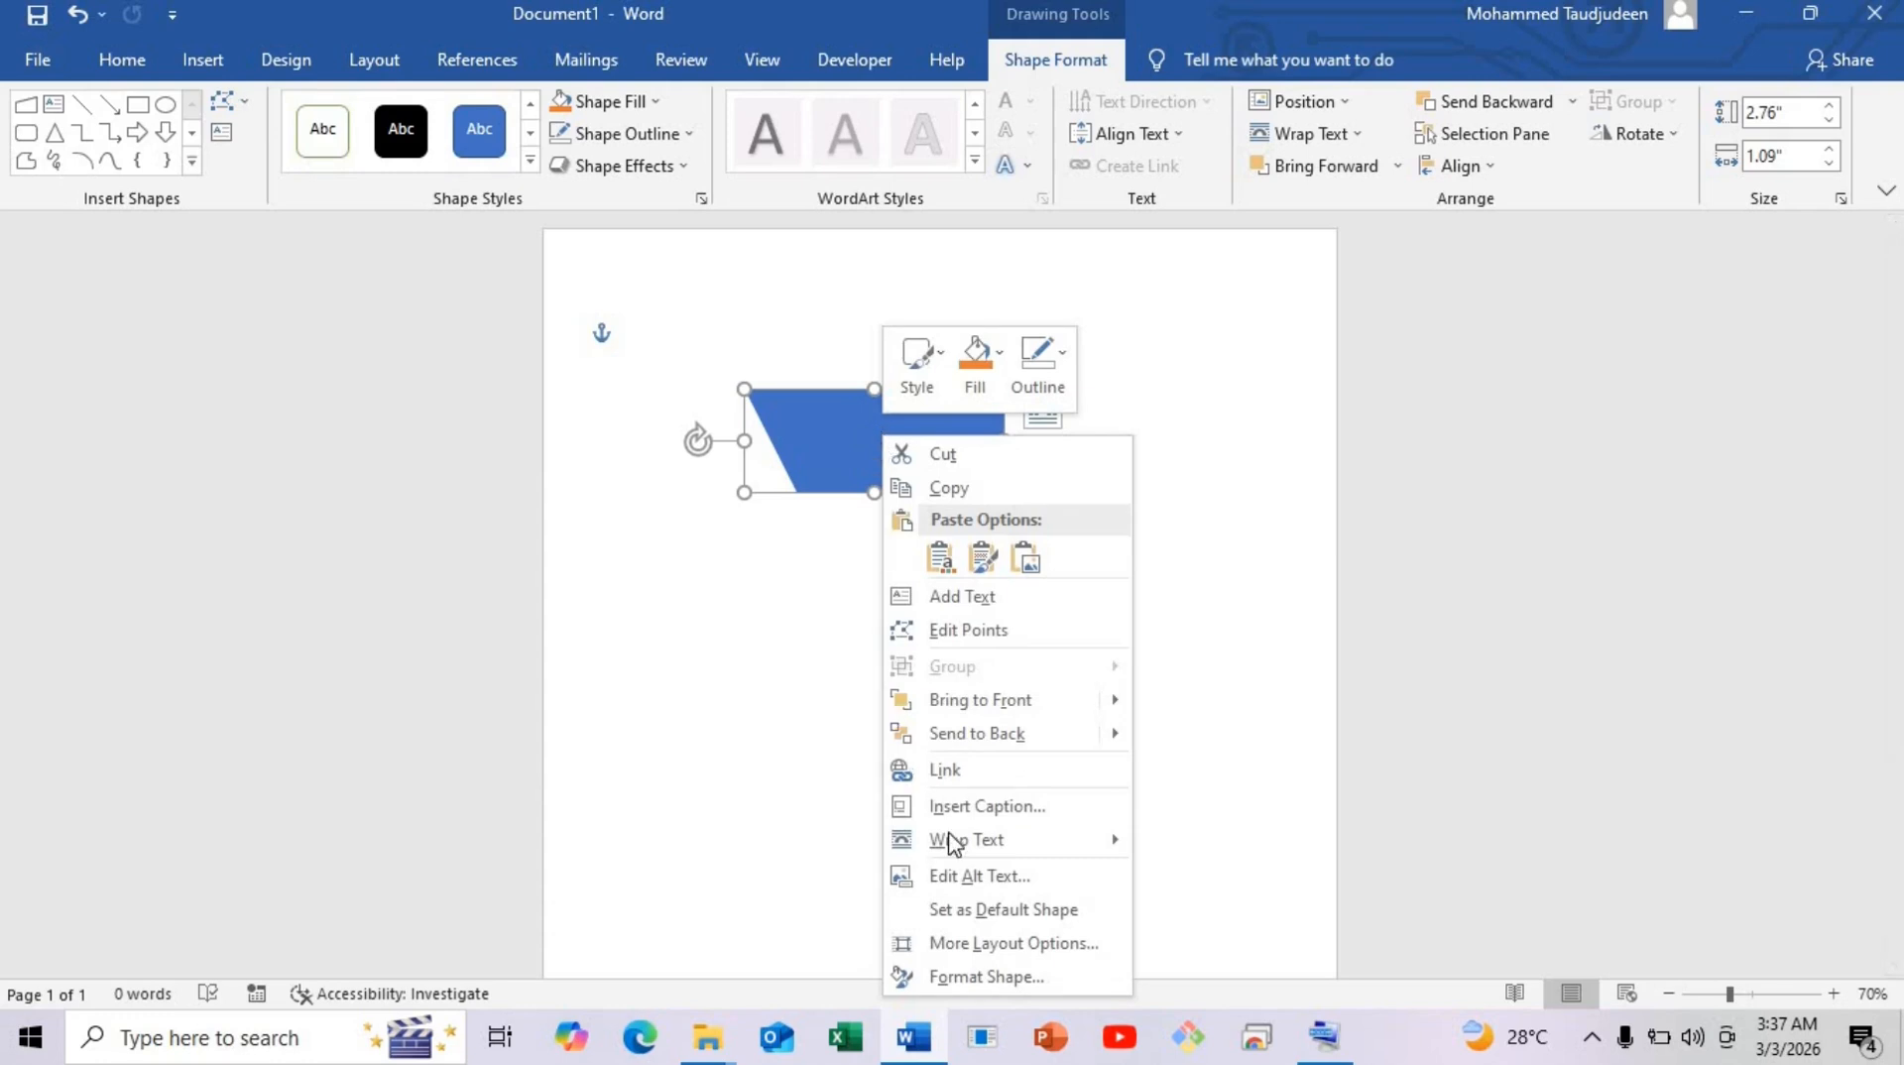
left_click(986, 977)
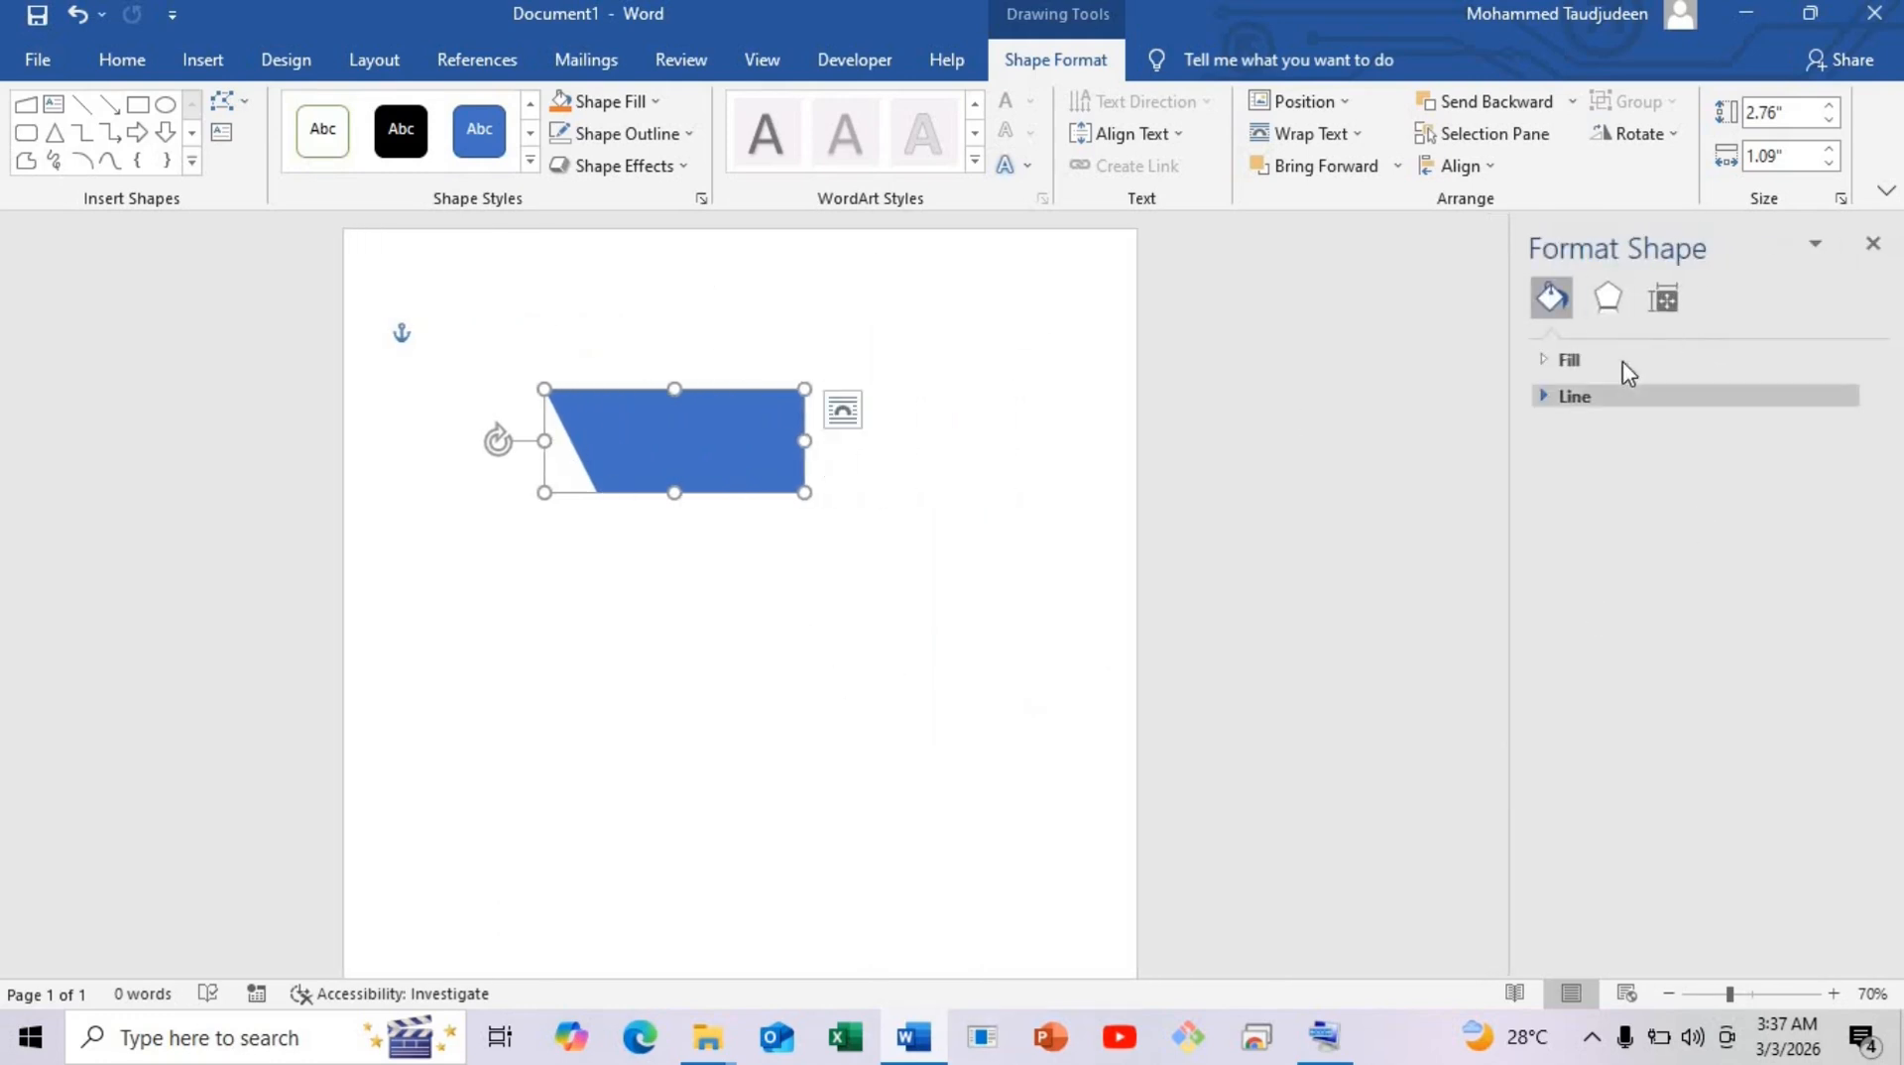
left_click(1568, 363)
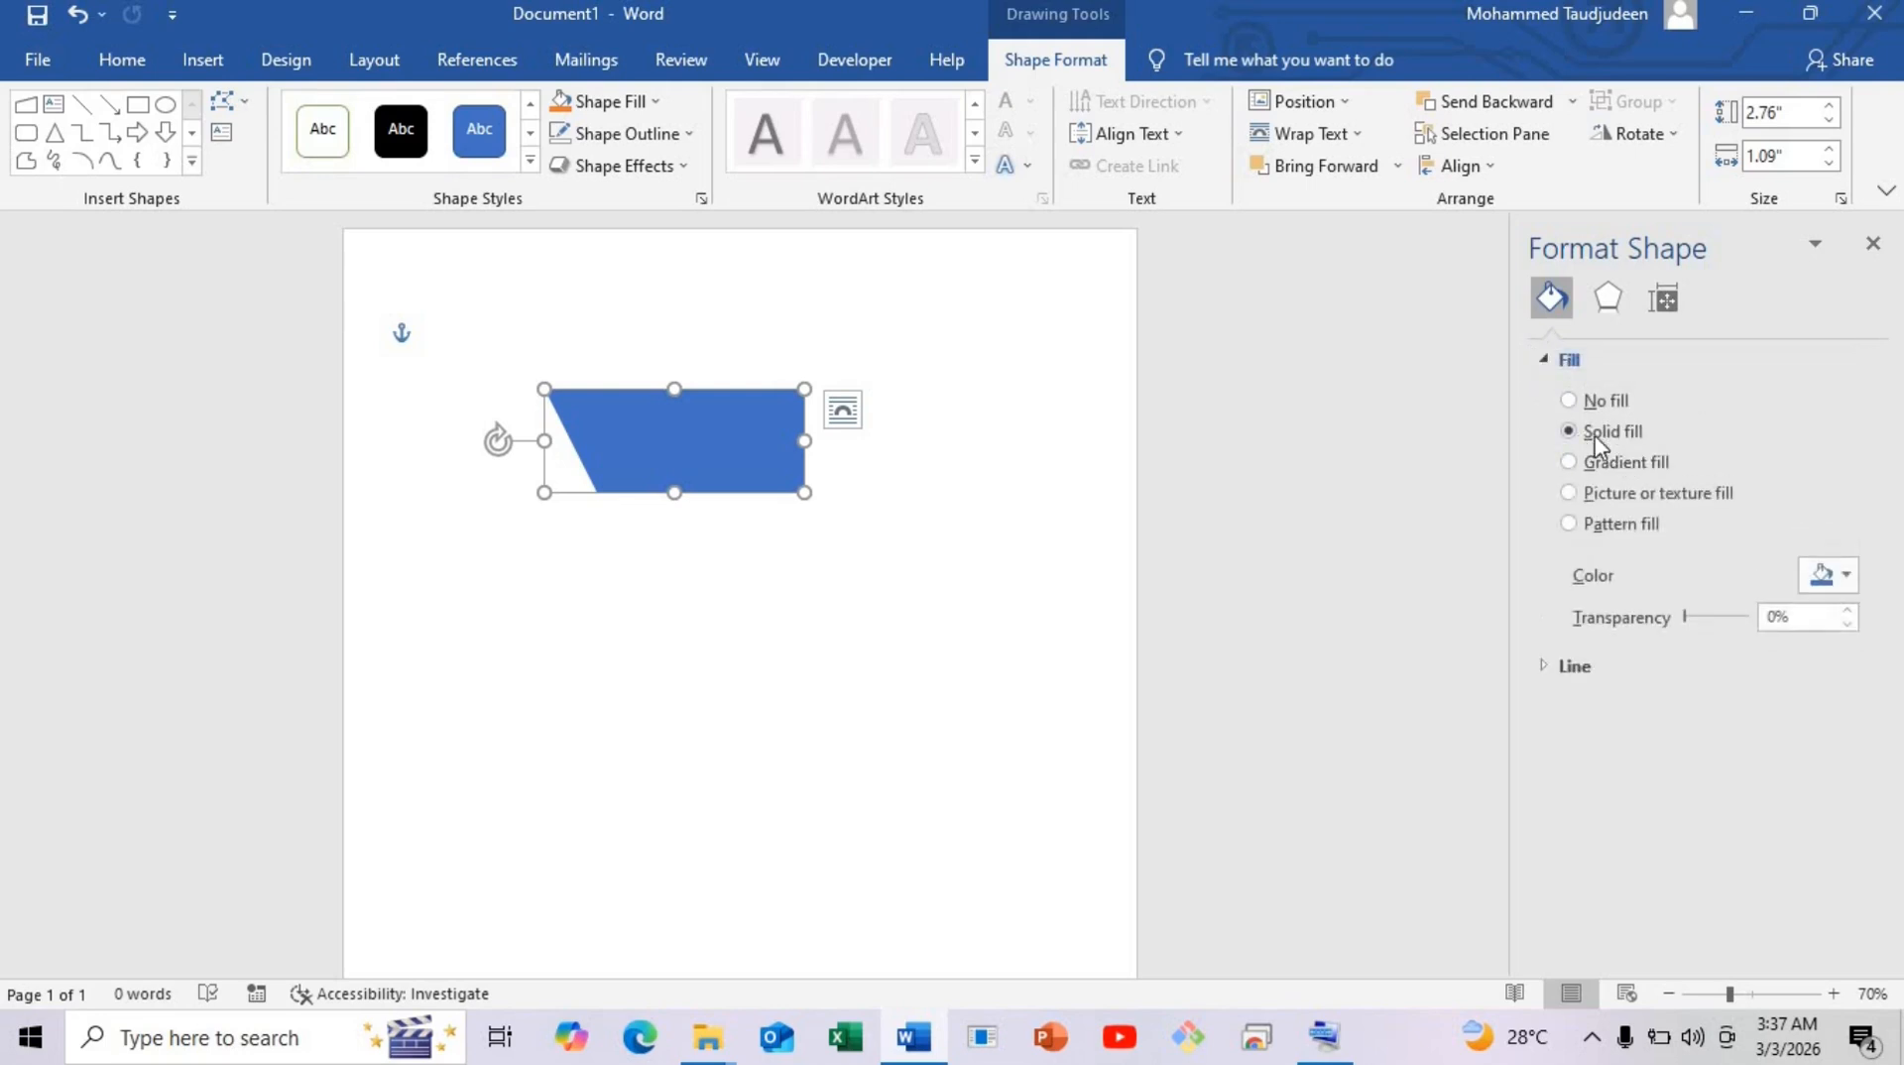
left_click(1849, 577)
left_click(1795, 726)
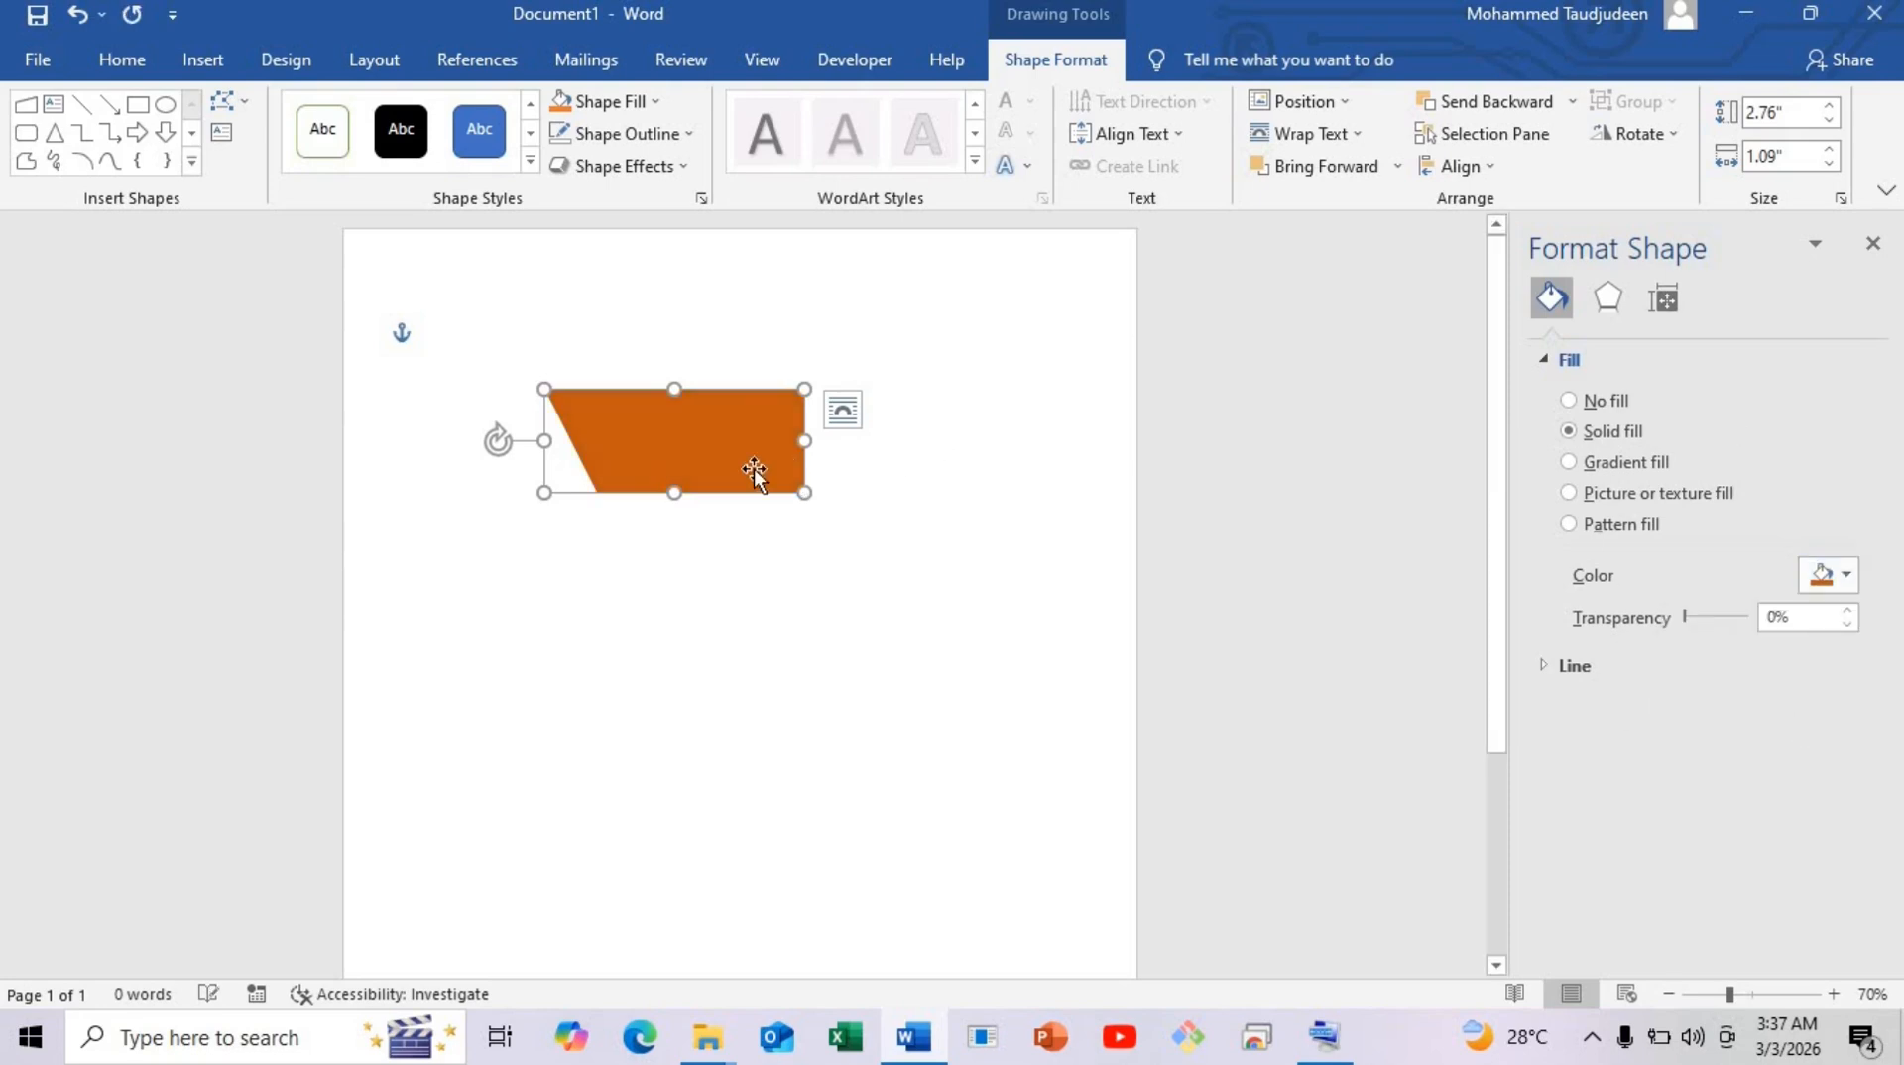
left_click_drag(679, 409, 805, 392)
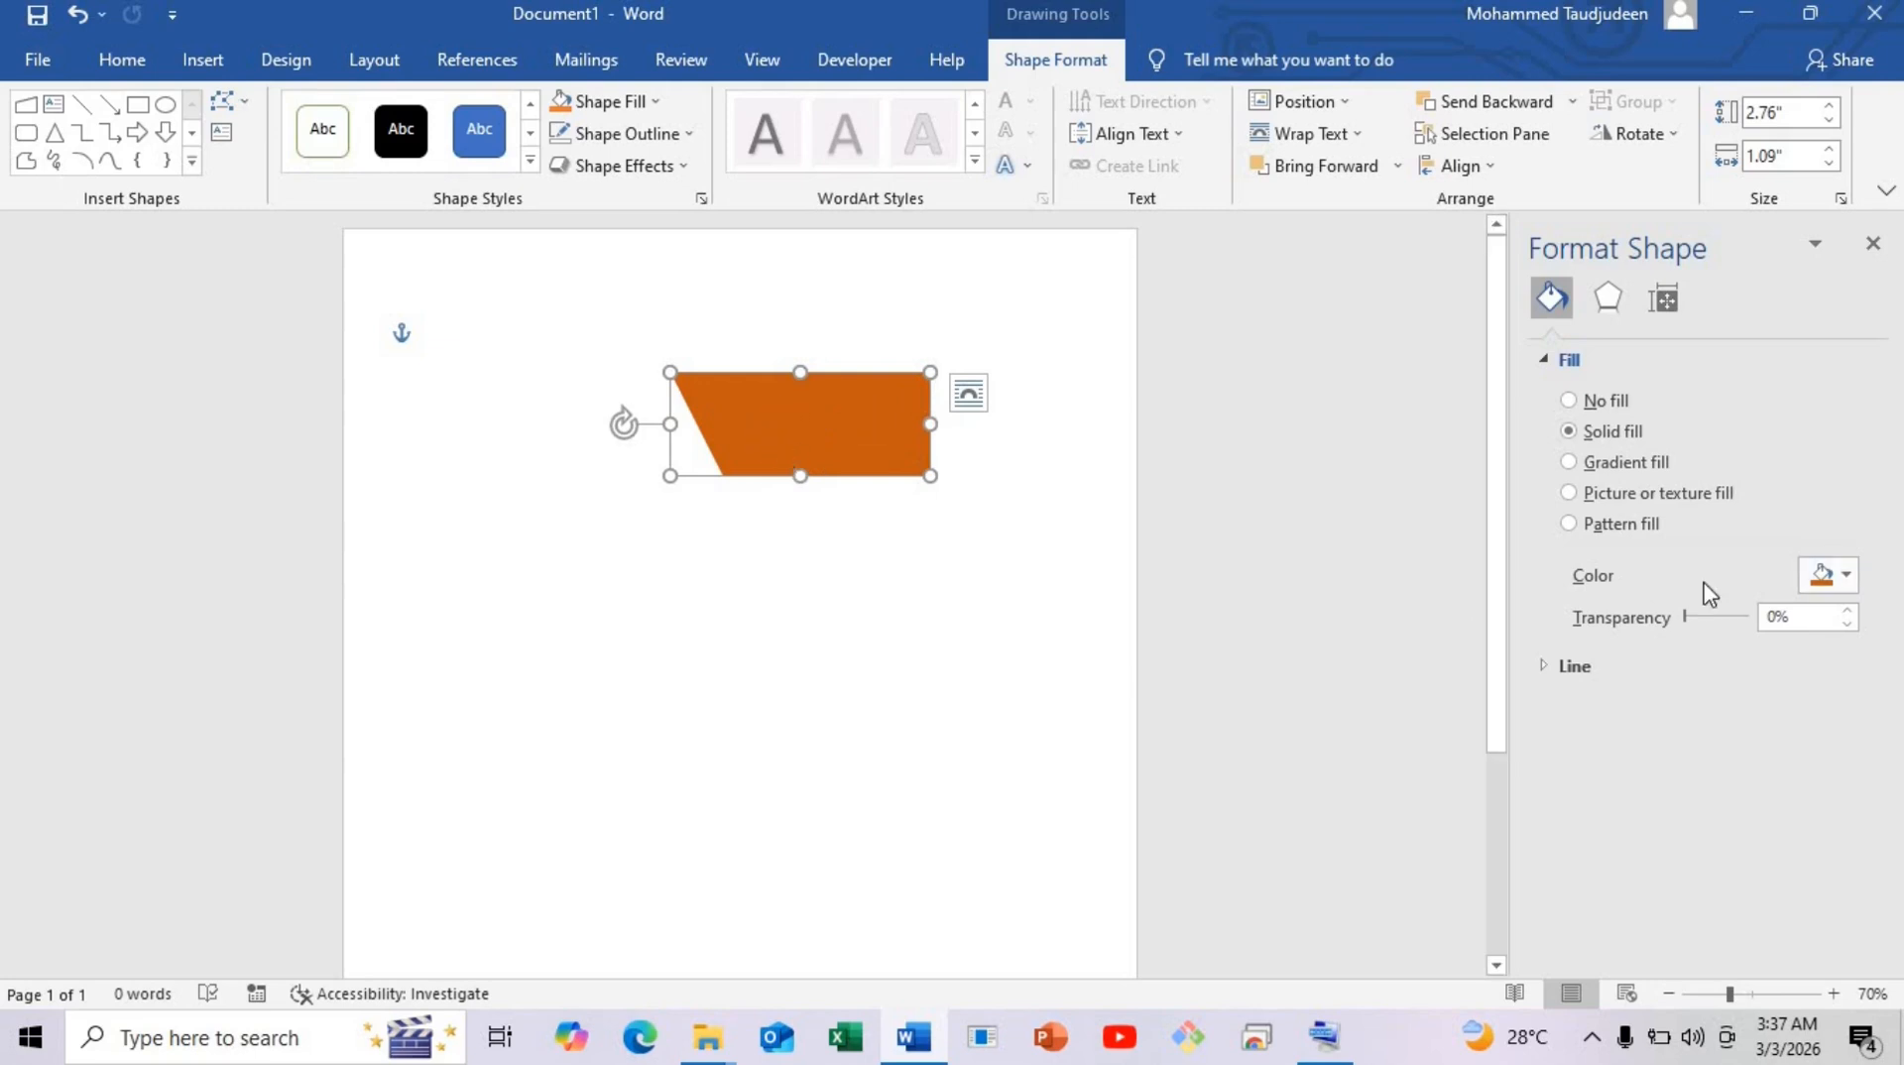
Apply a deeper custom orange, #B85410, and move the band to the page's top-right edge.
left_click(1844, 577)
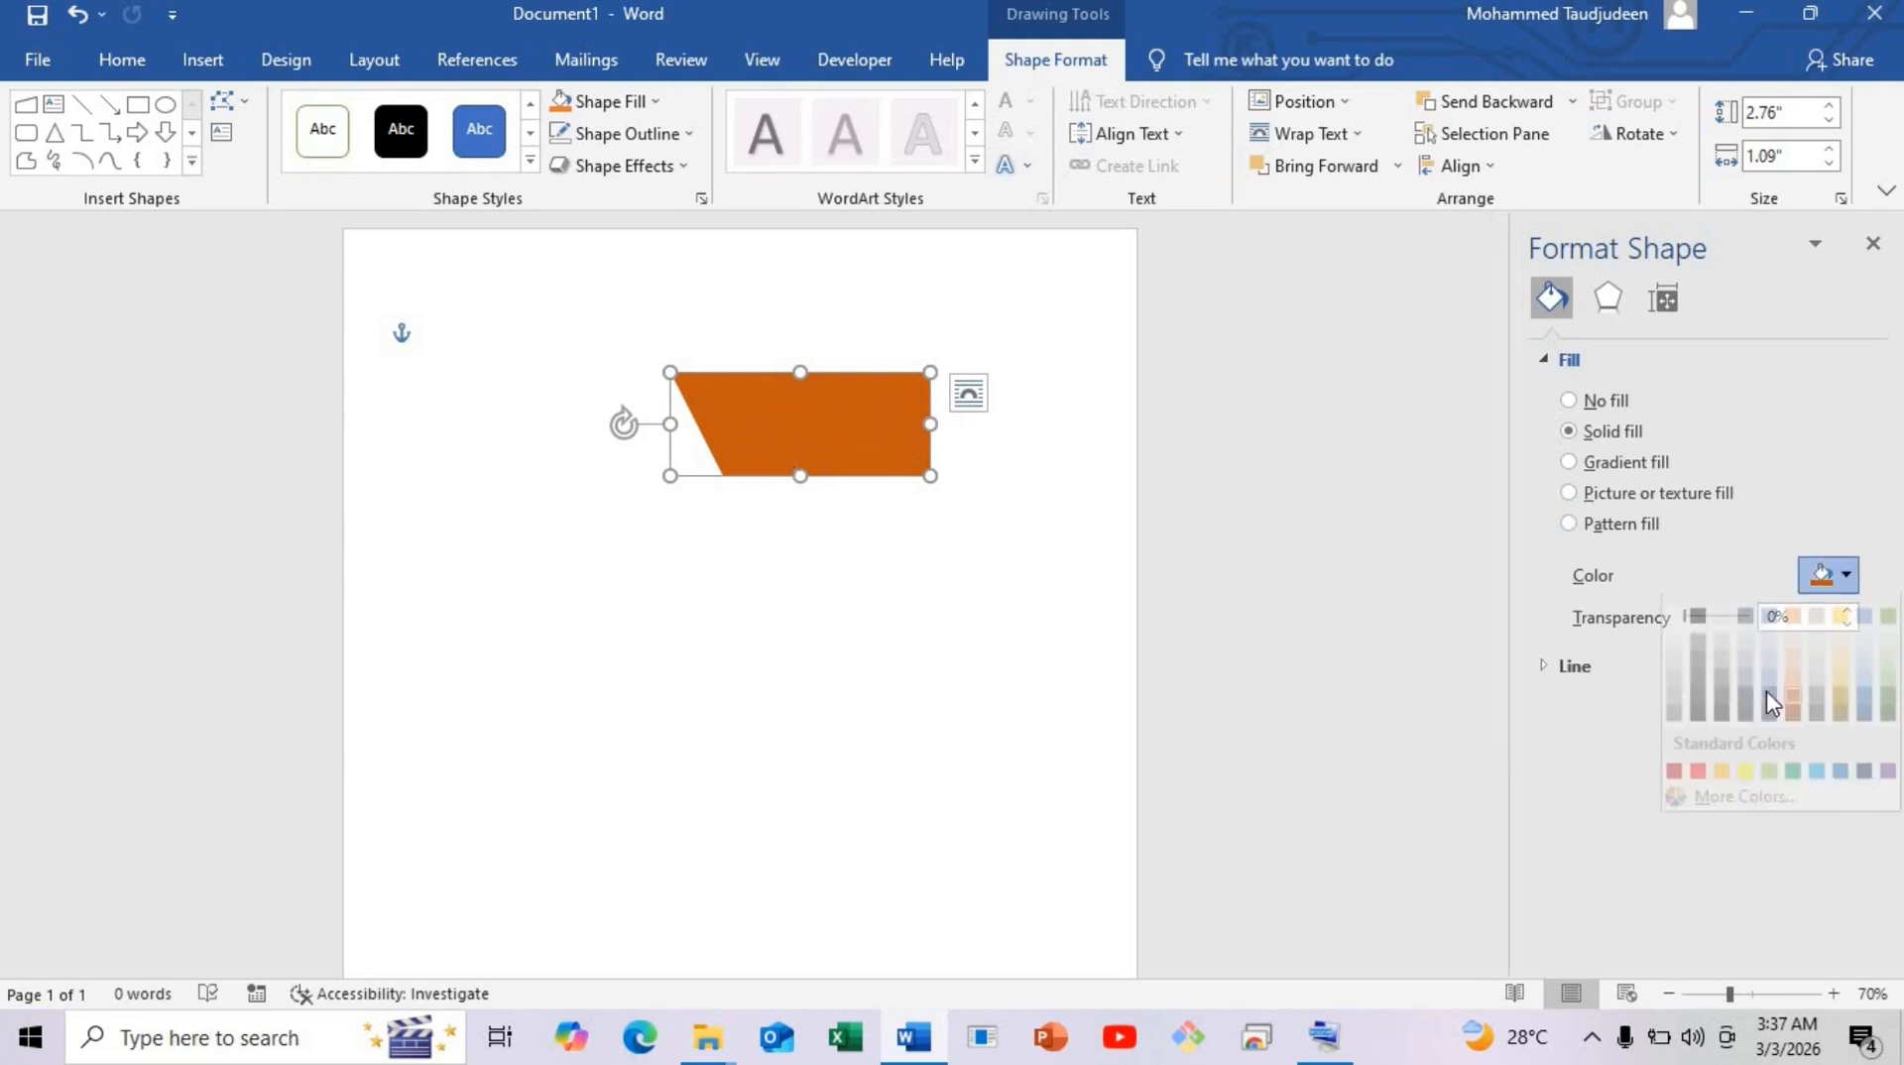
left_click(1720, 817)
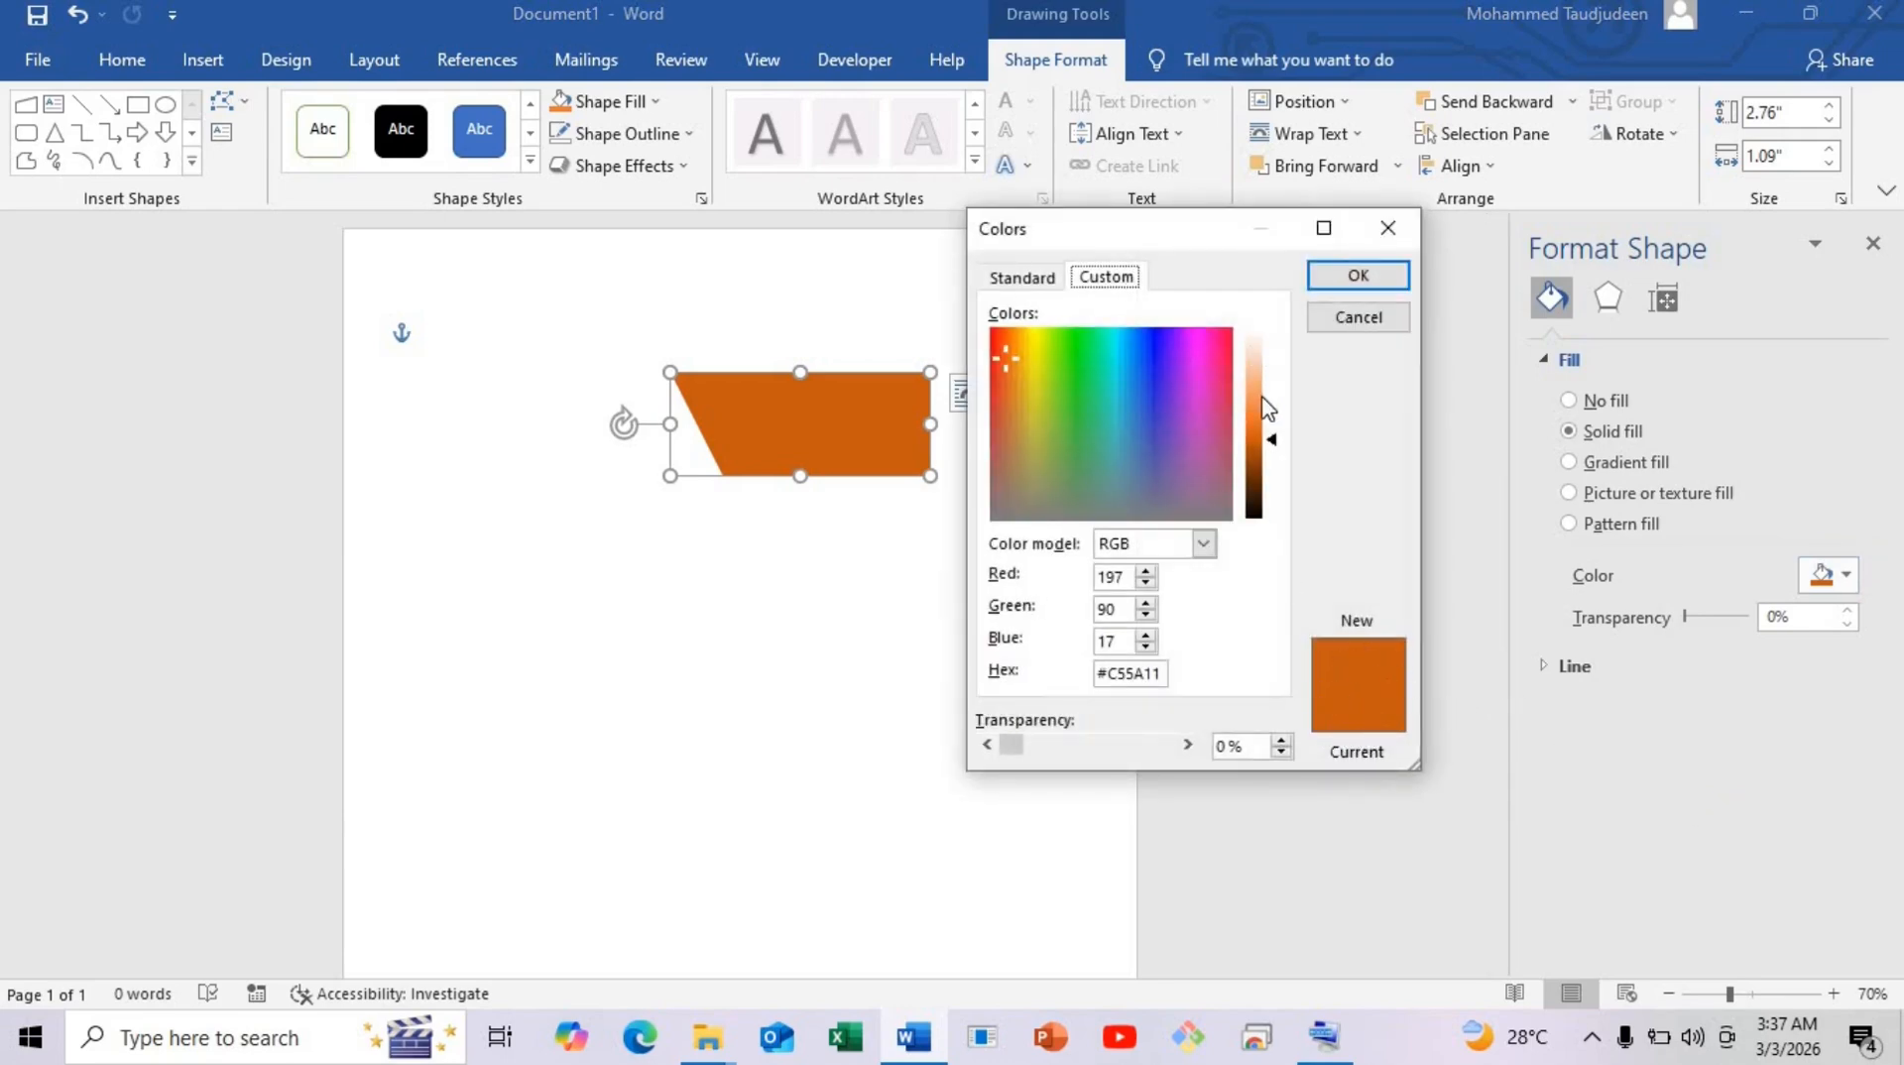
left_click_drag(1277, 449, 1281, 455)
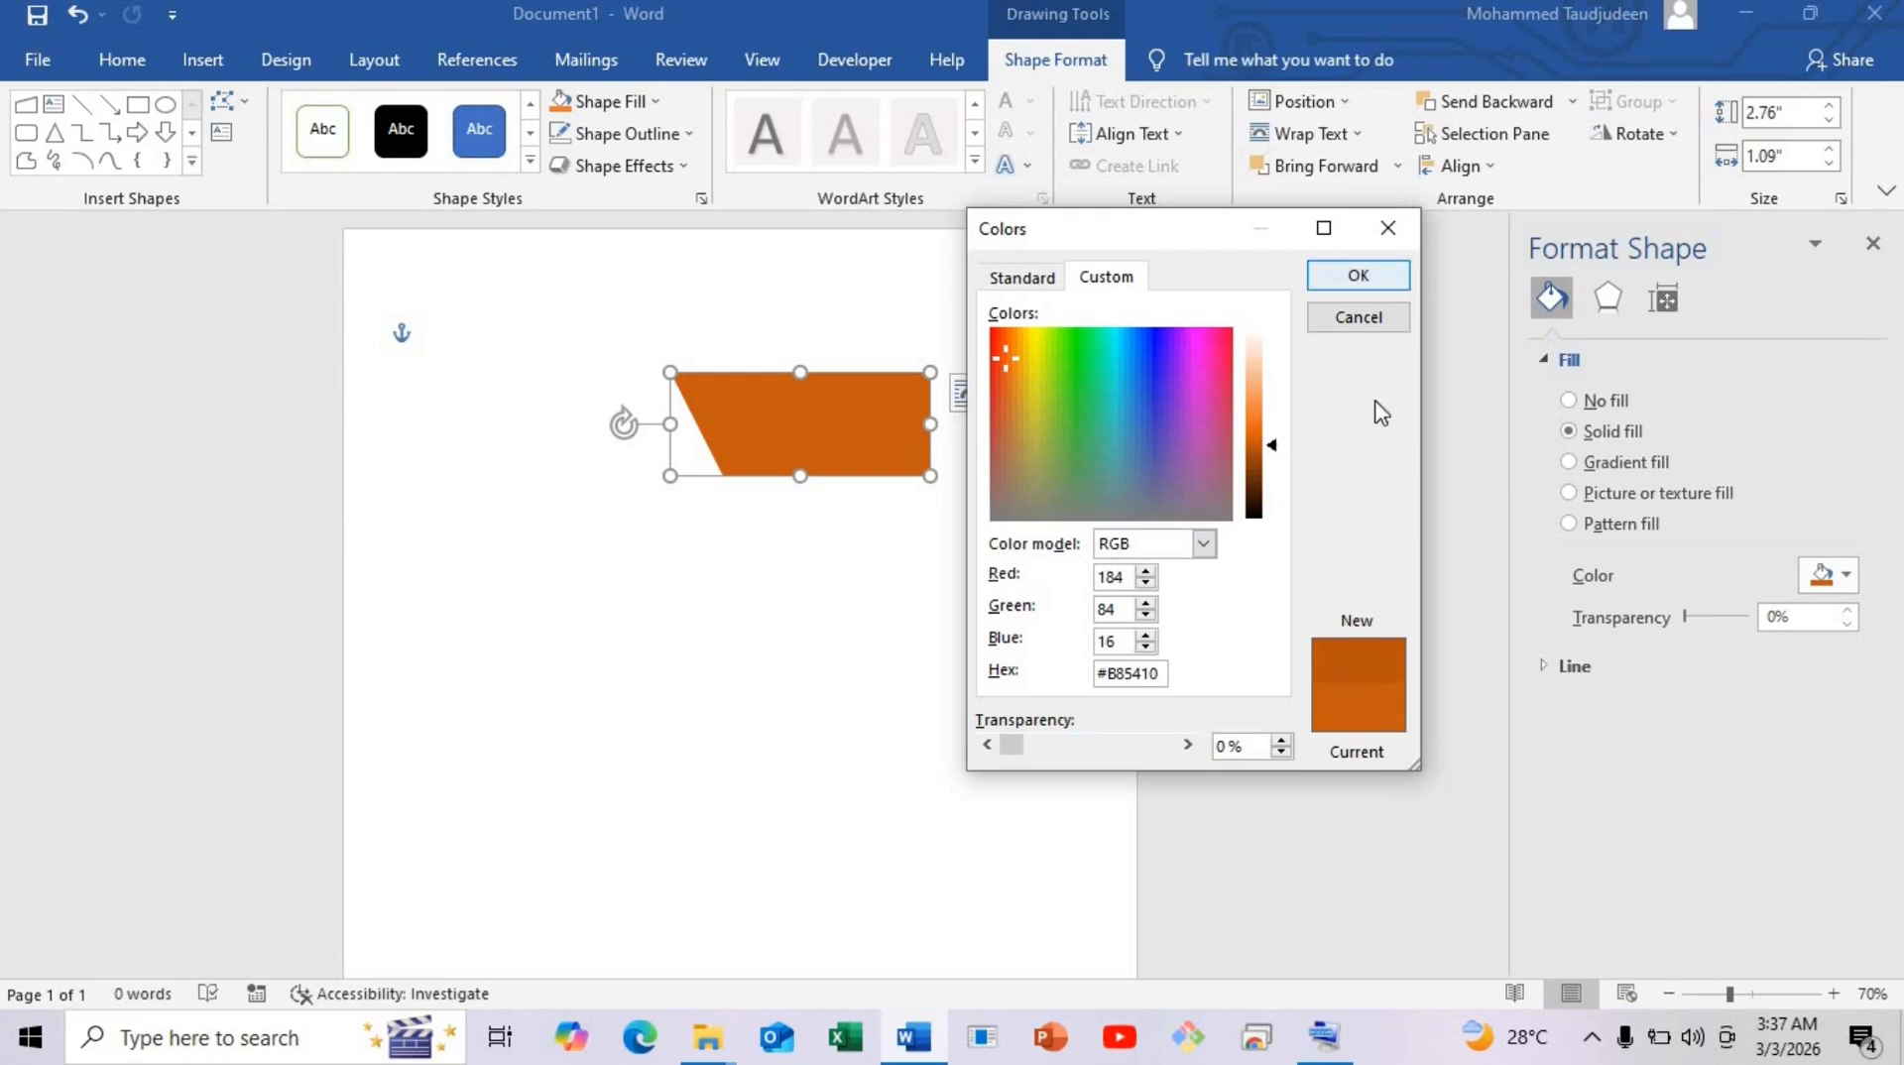
left_click(1351, 275)
left_click_drag(906, 416, 1011, 277)
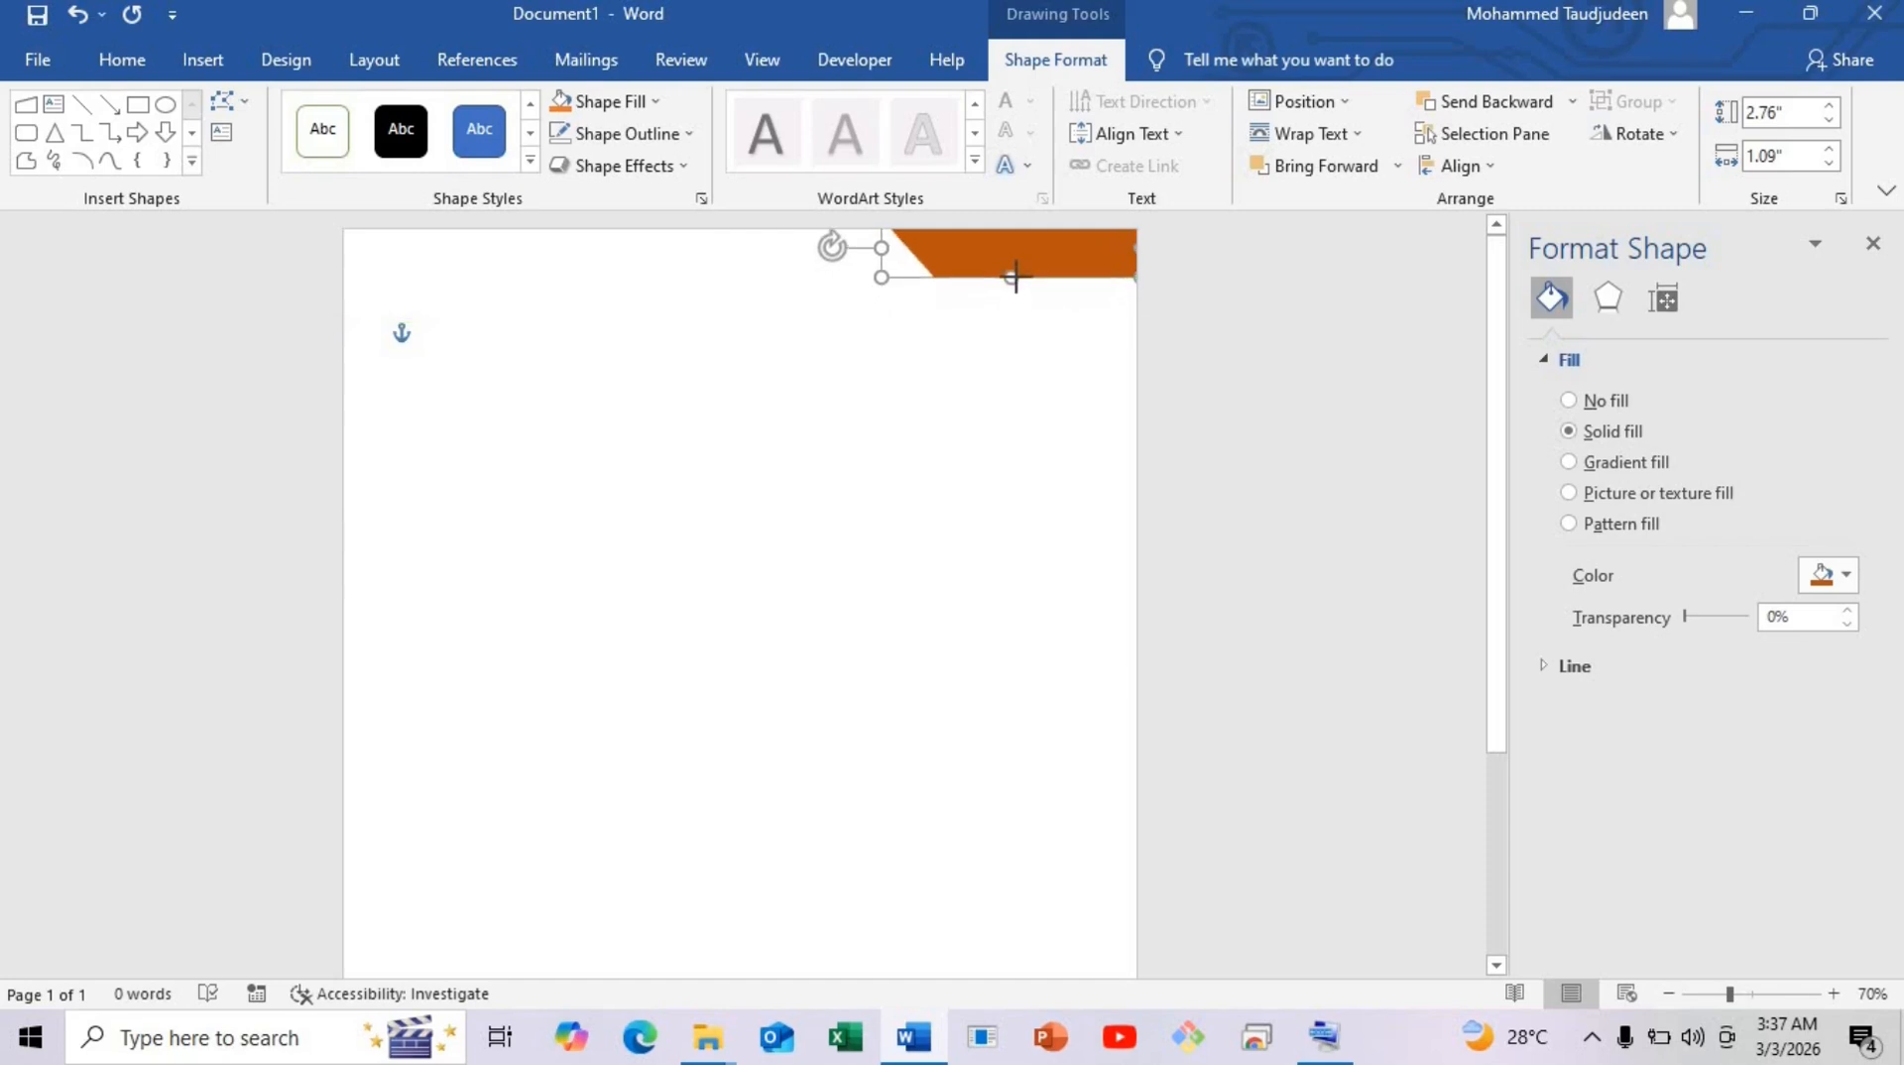
Stretch the orange band to 4.68" by 0.66" and place a rotated matching band at the bottom-left.
left_click_drag(841, 250, 701, 249)
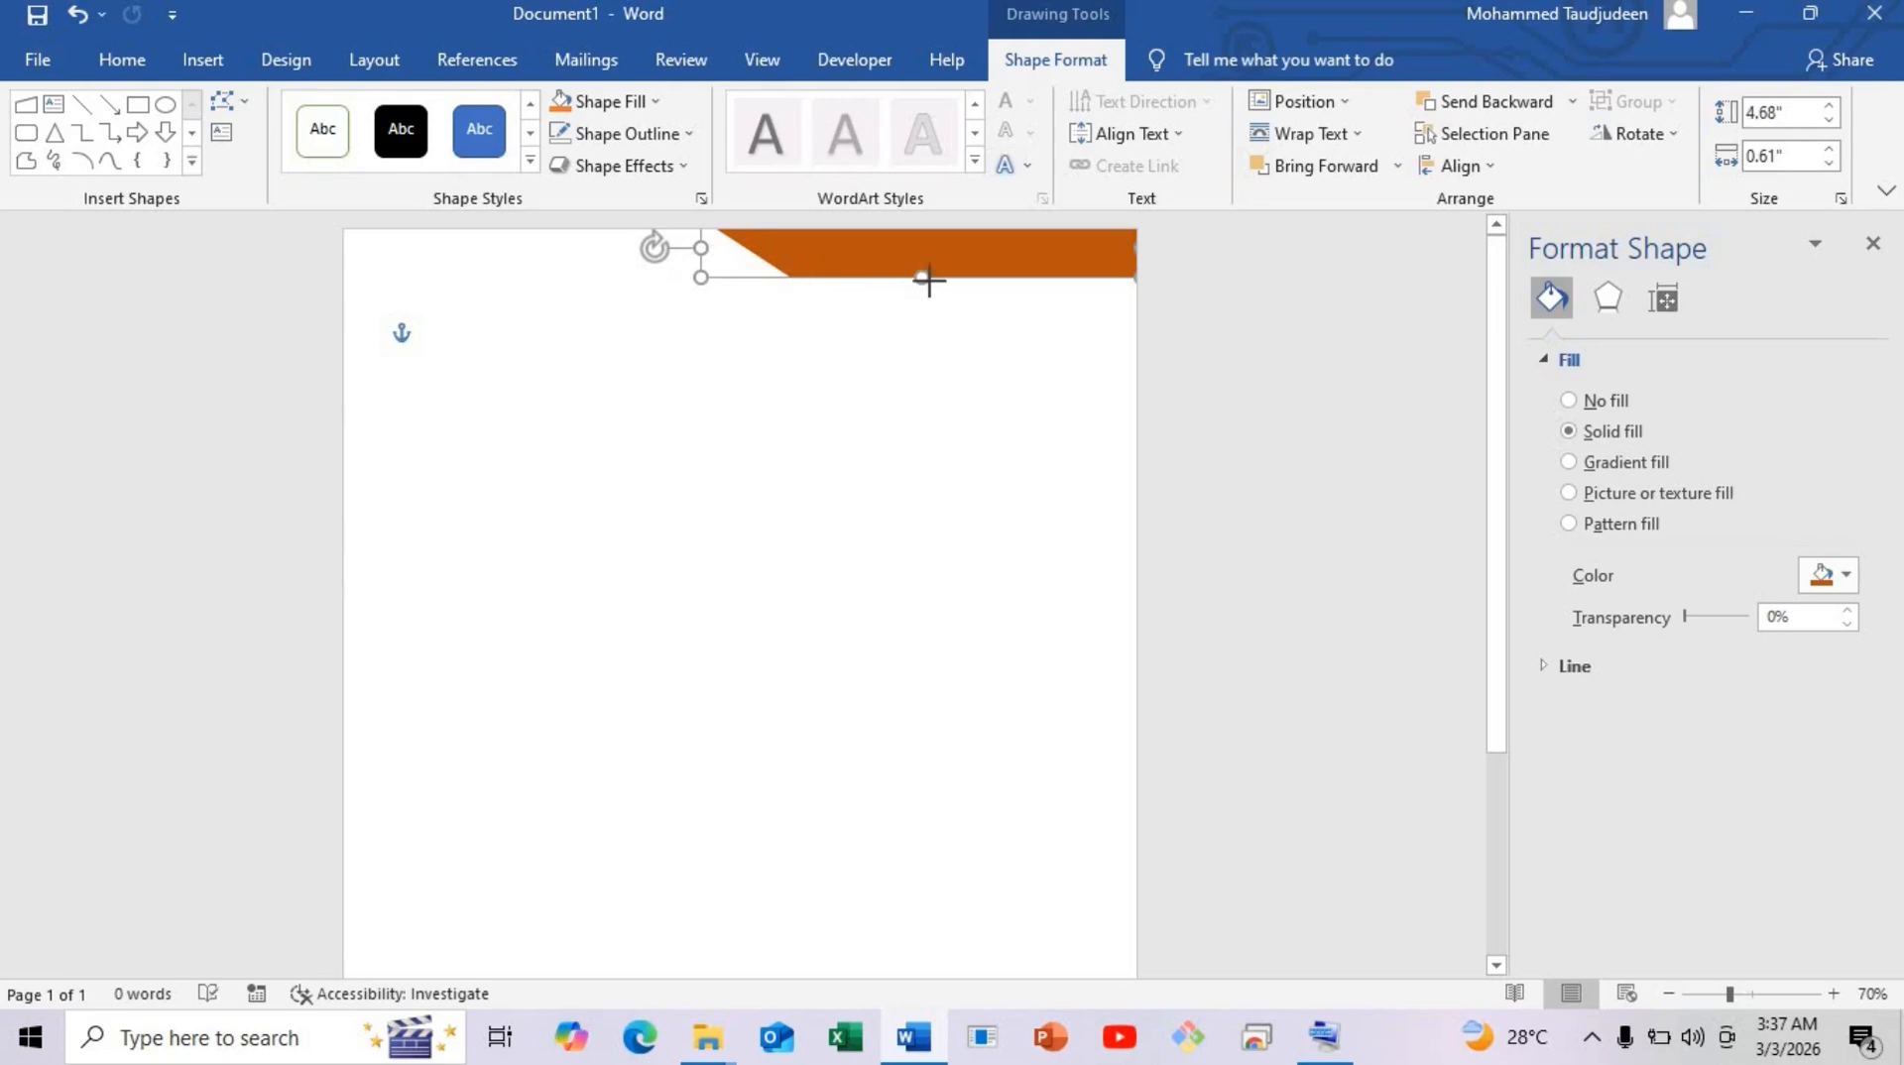
left_click_drag(928, 281, 929, 286)
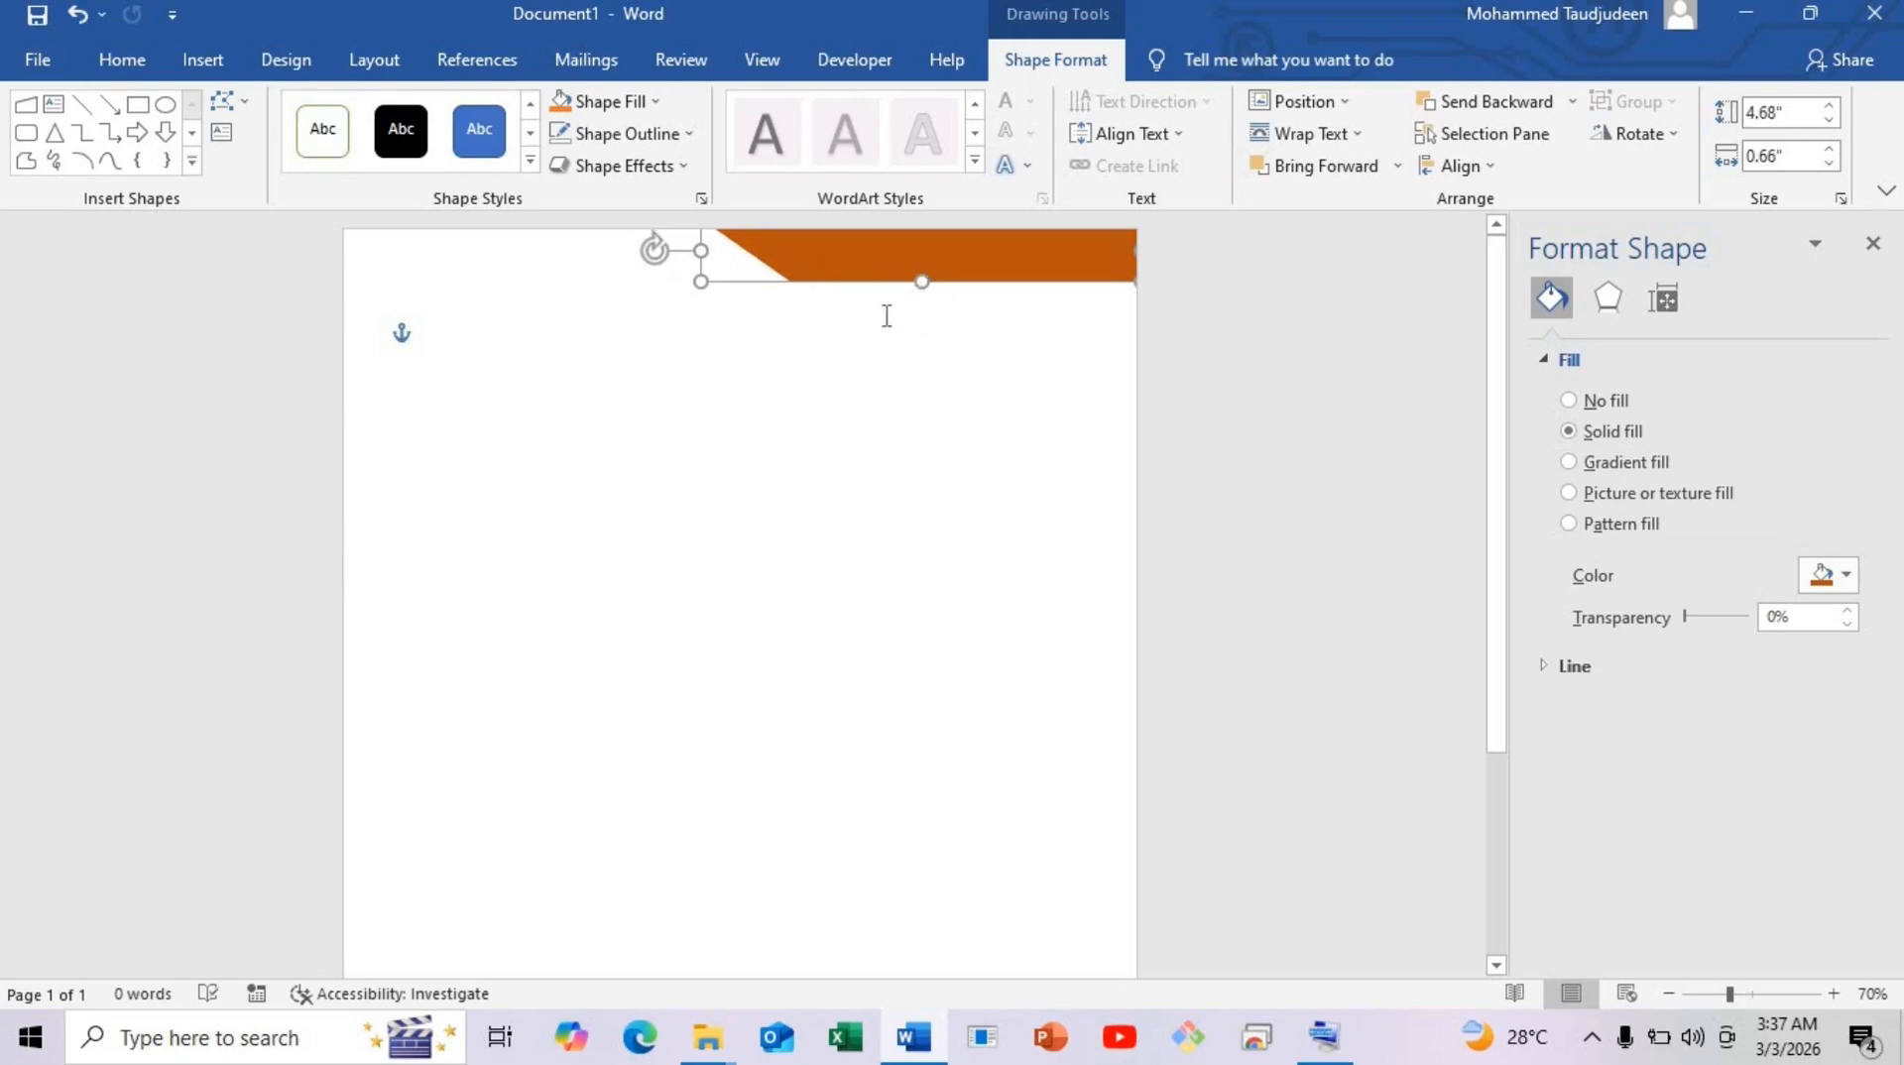
left_click_drag(867, 254, 727, 719)
scroll(722, 529, "down", 2)
left_click_drag(722, 522, 683, 800)
scroll(673, 791, "down", 2)
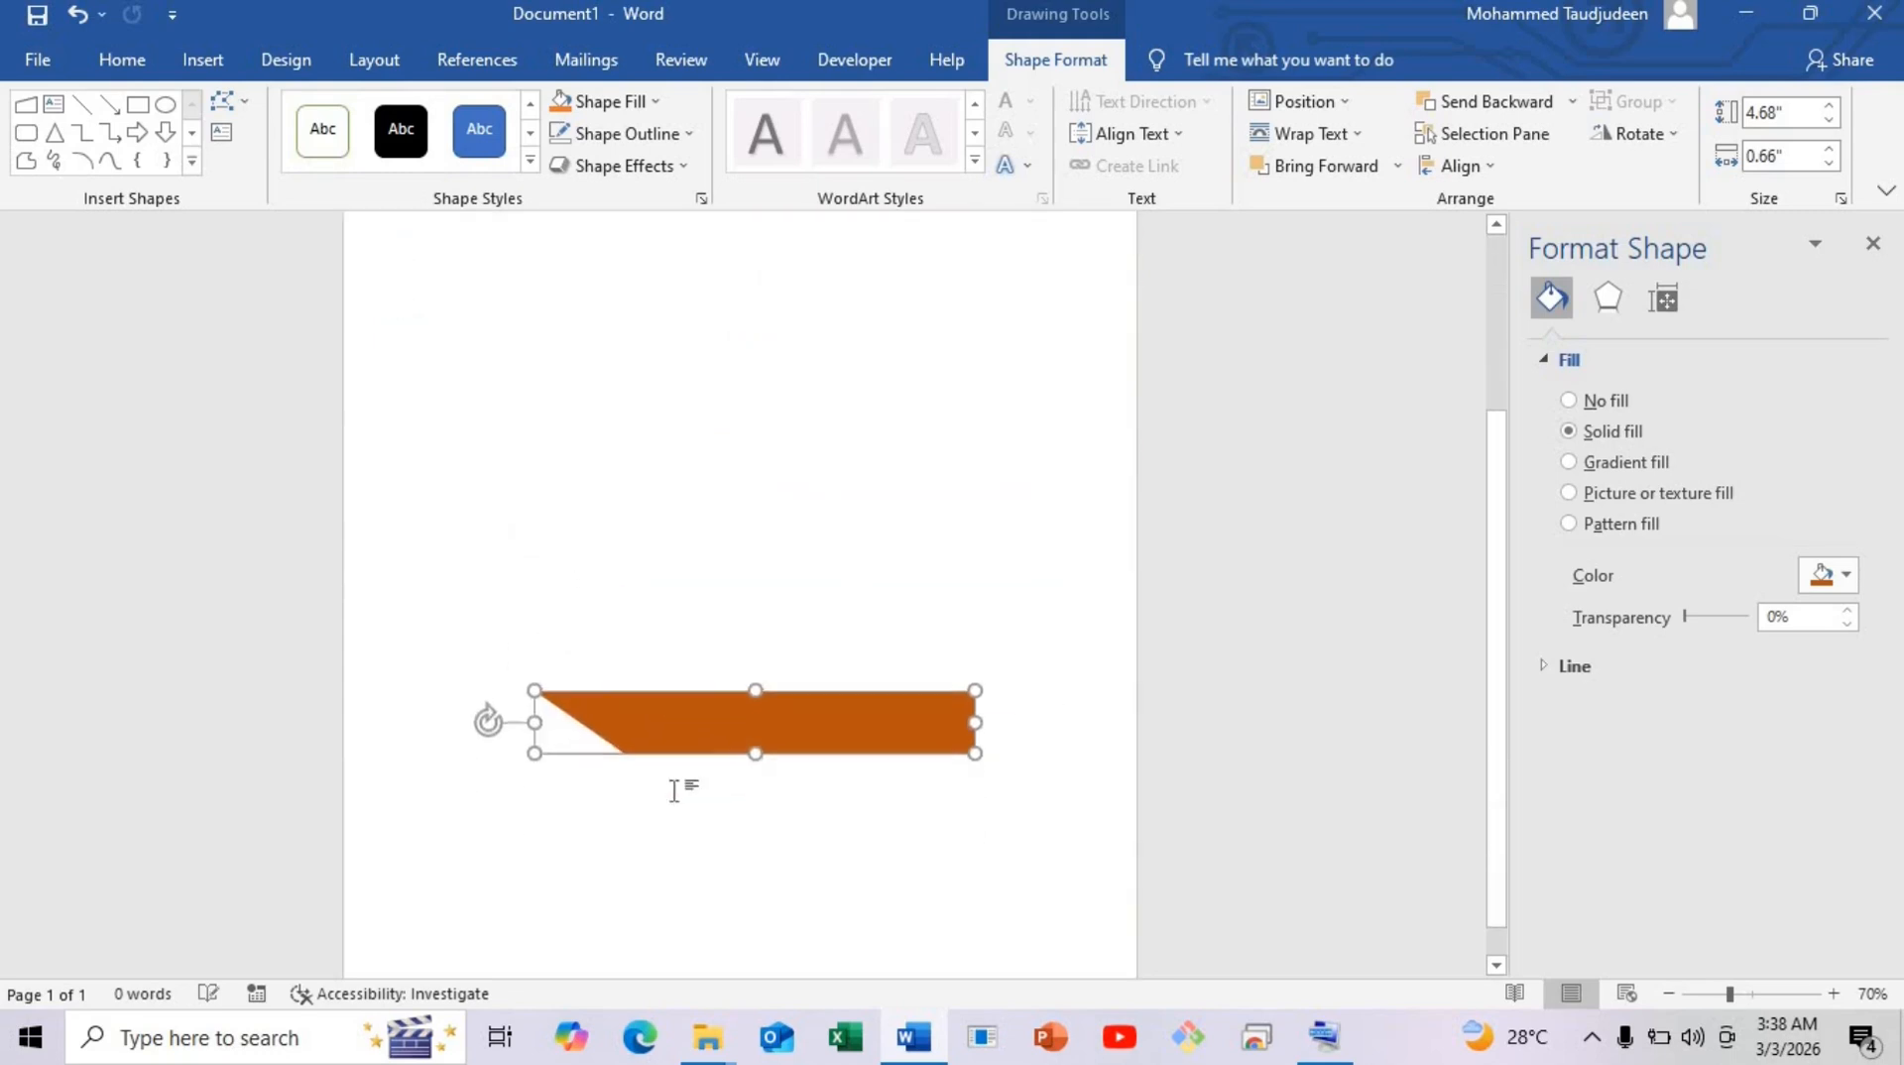
left_click_drag(639, 696, 624, 790)
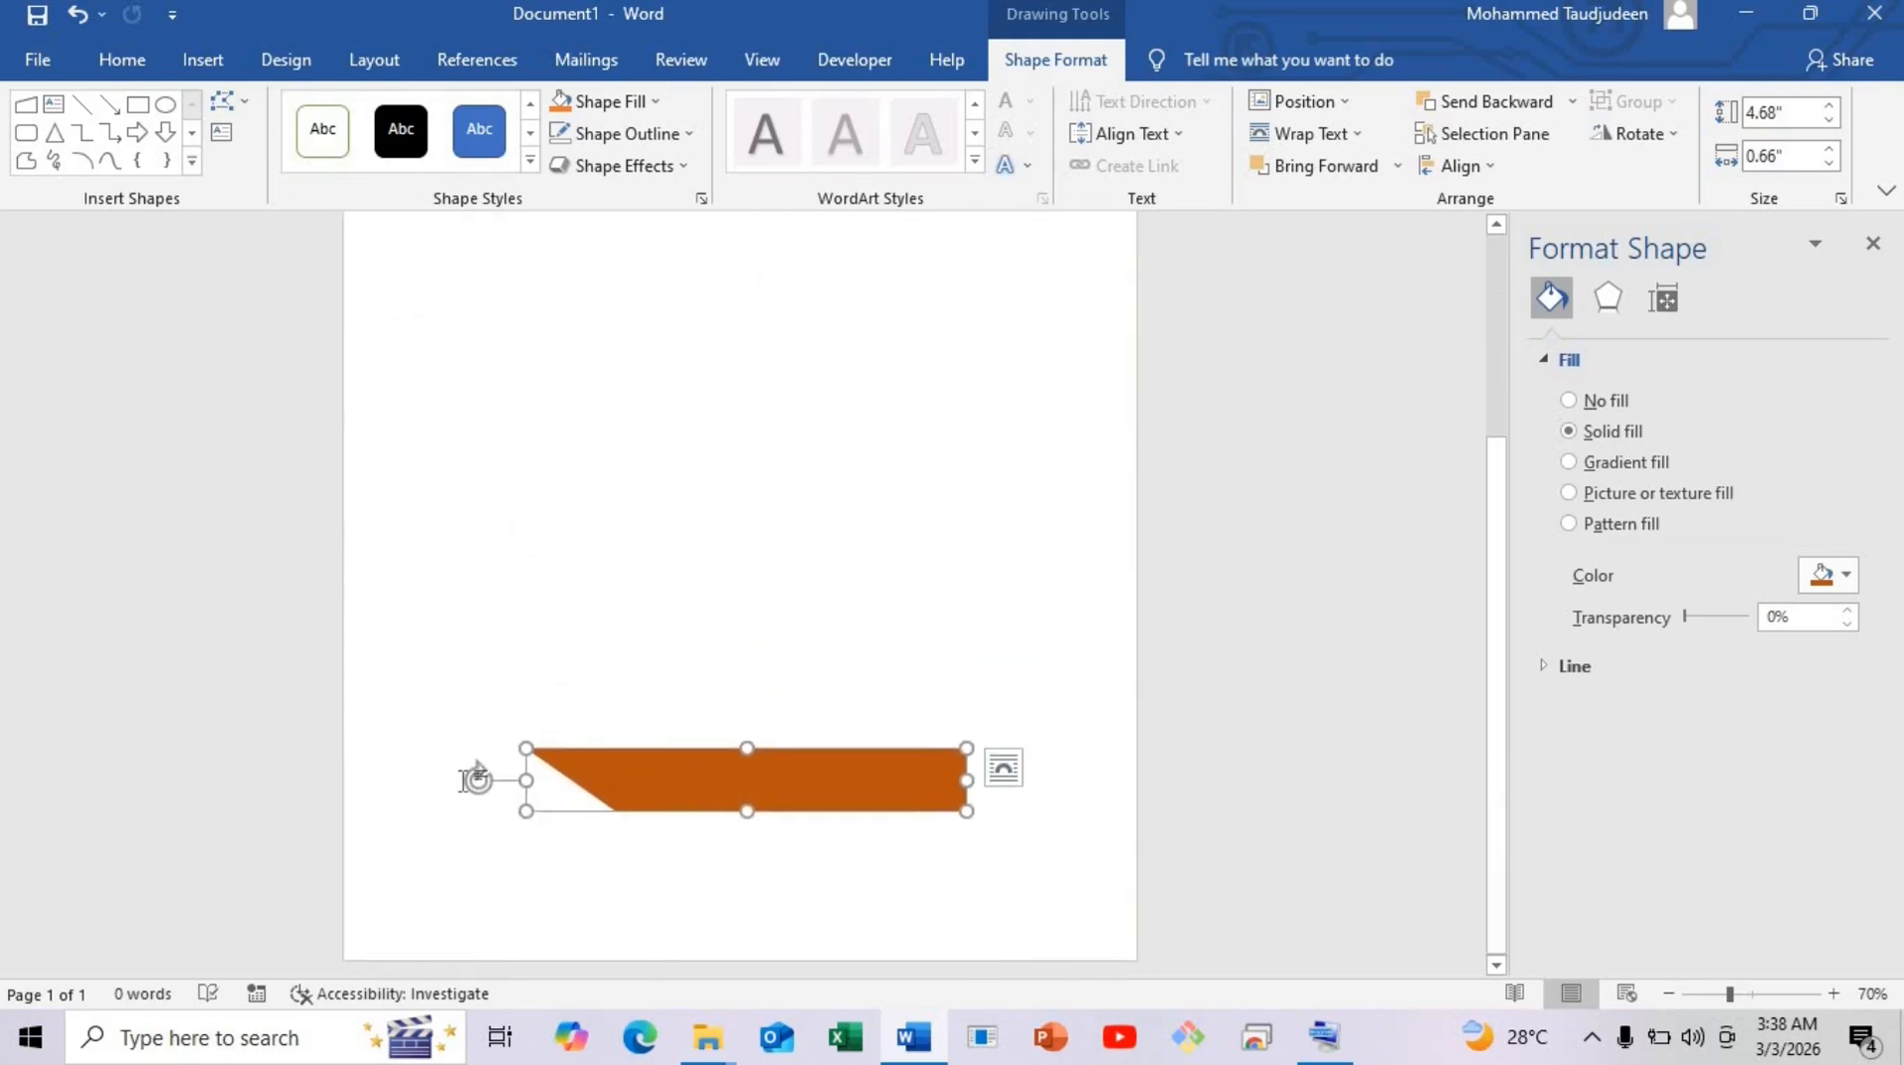
left_click_drag(474, 779, 302, 905)
left_click(884, 628)
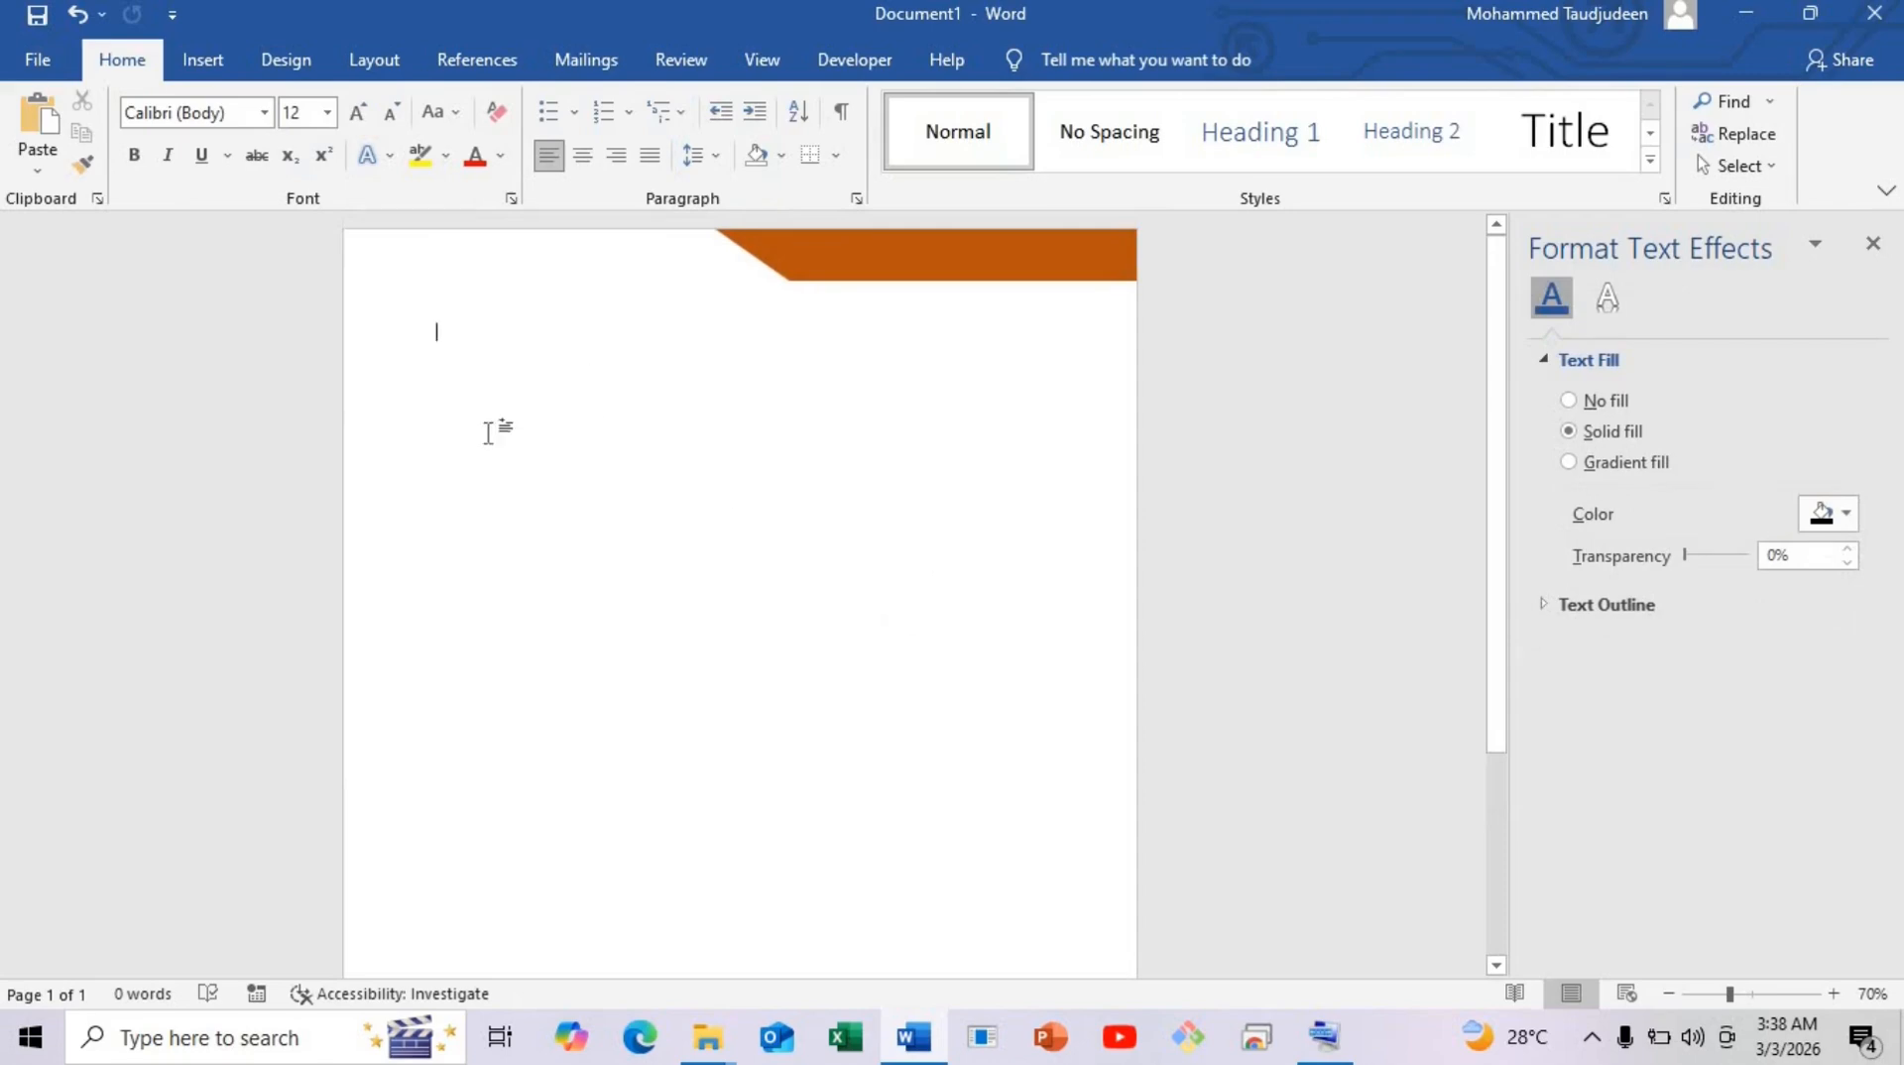
Draw a narrow vertical rectangle at the page's top-left edge.
left_click(197, 61)
left_click(363, 175)
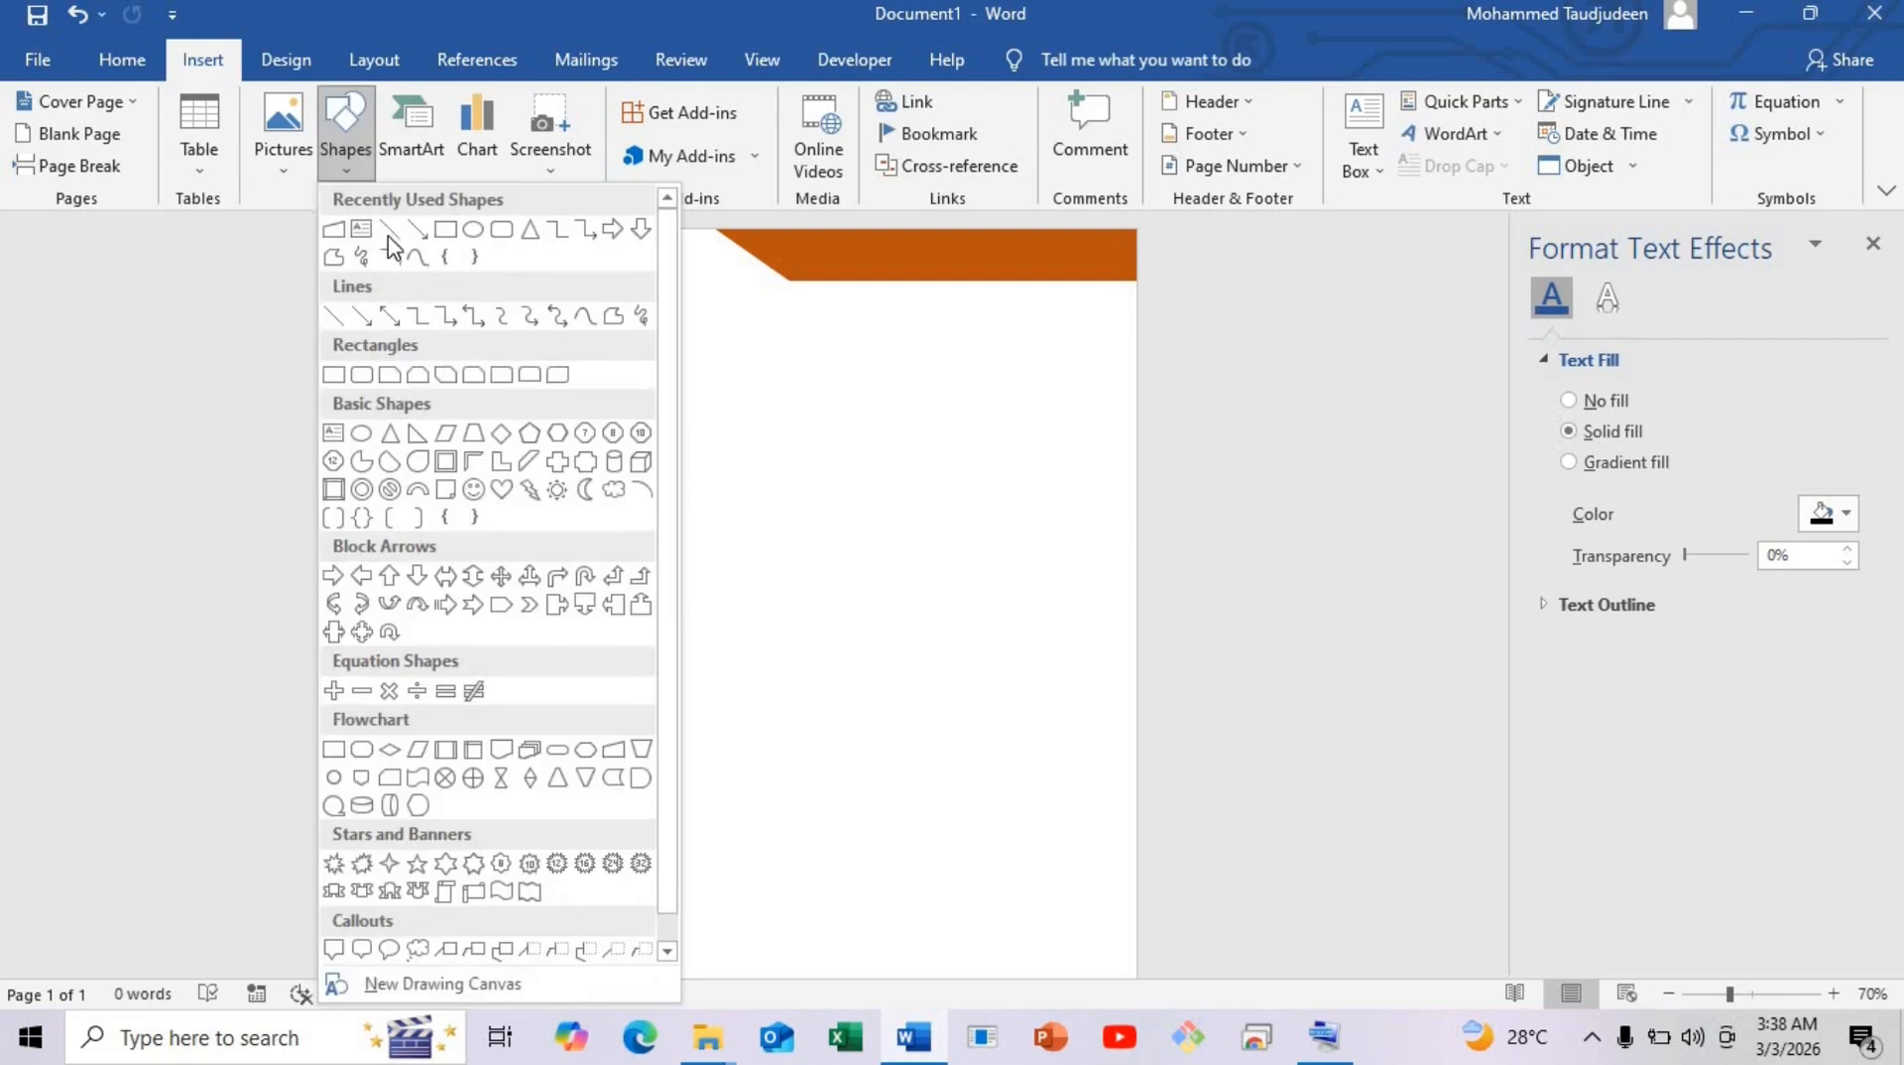
left_click(448, 234)
left_click_drag(370, 249, 387, 334)
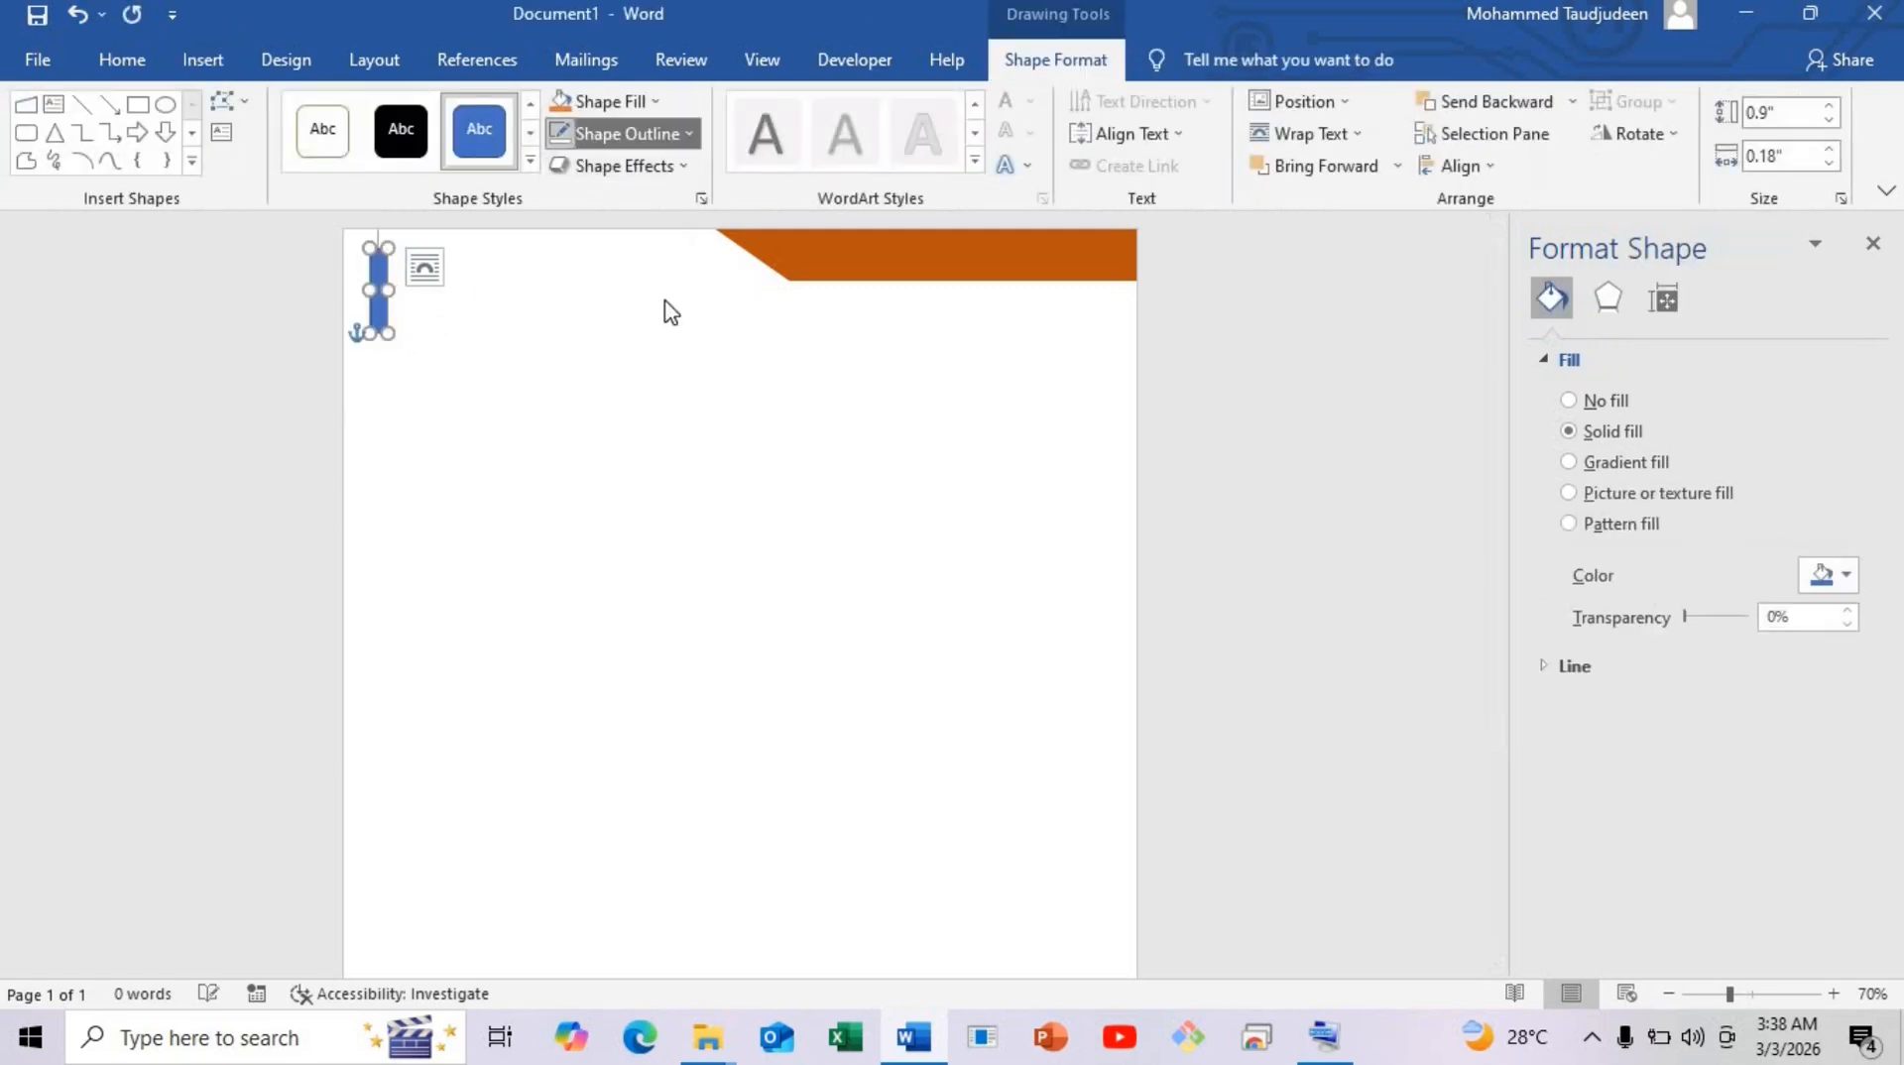
Make the rectangle black with no outline and snap it flush to the top-left corner.
left_click(625, 133)
left_click(616, 437)
left_click(637, 103)
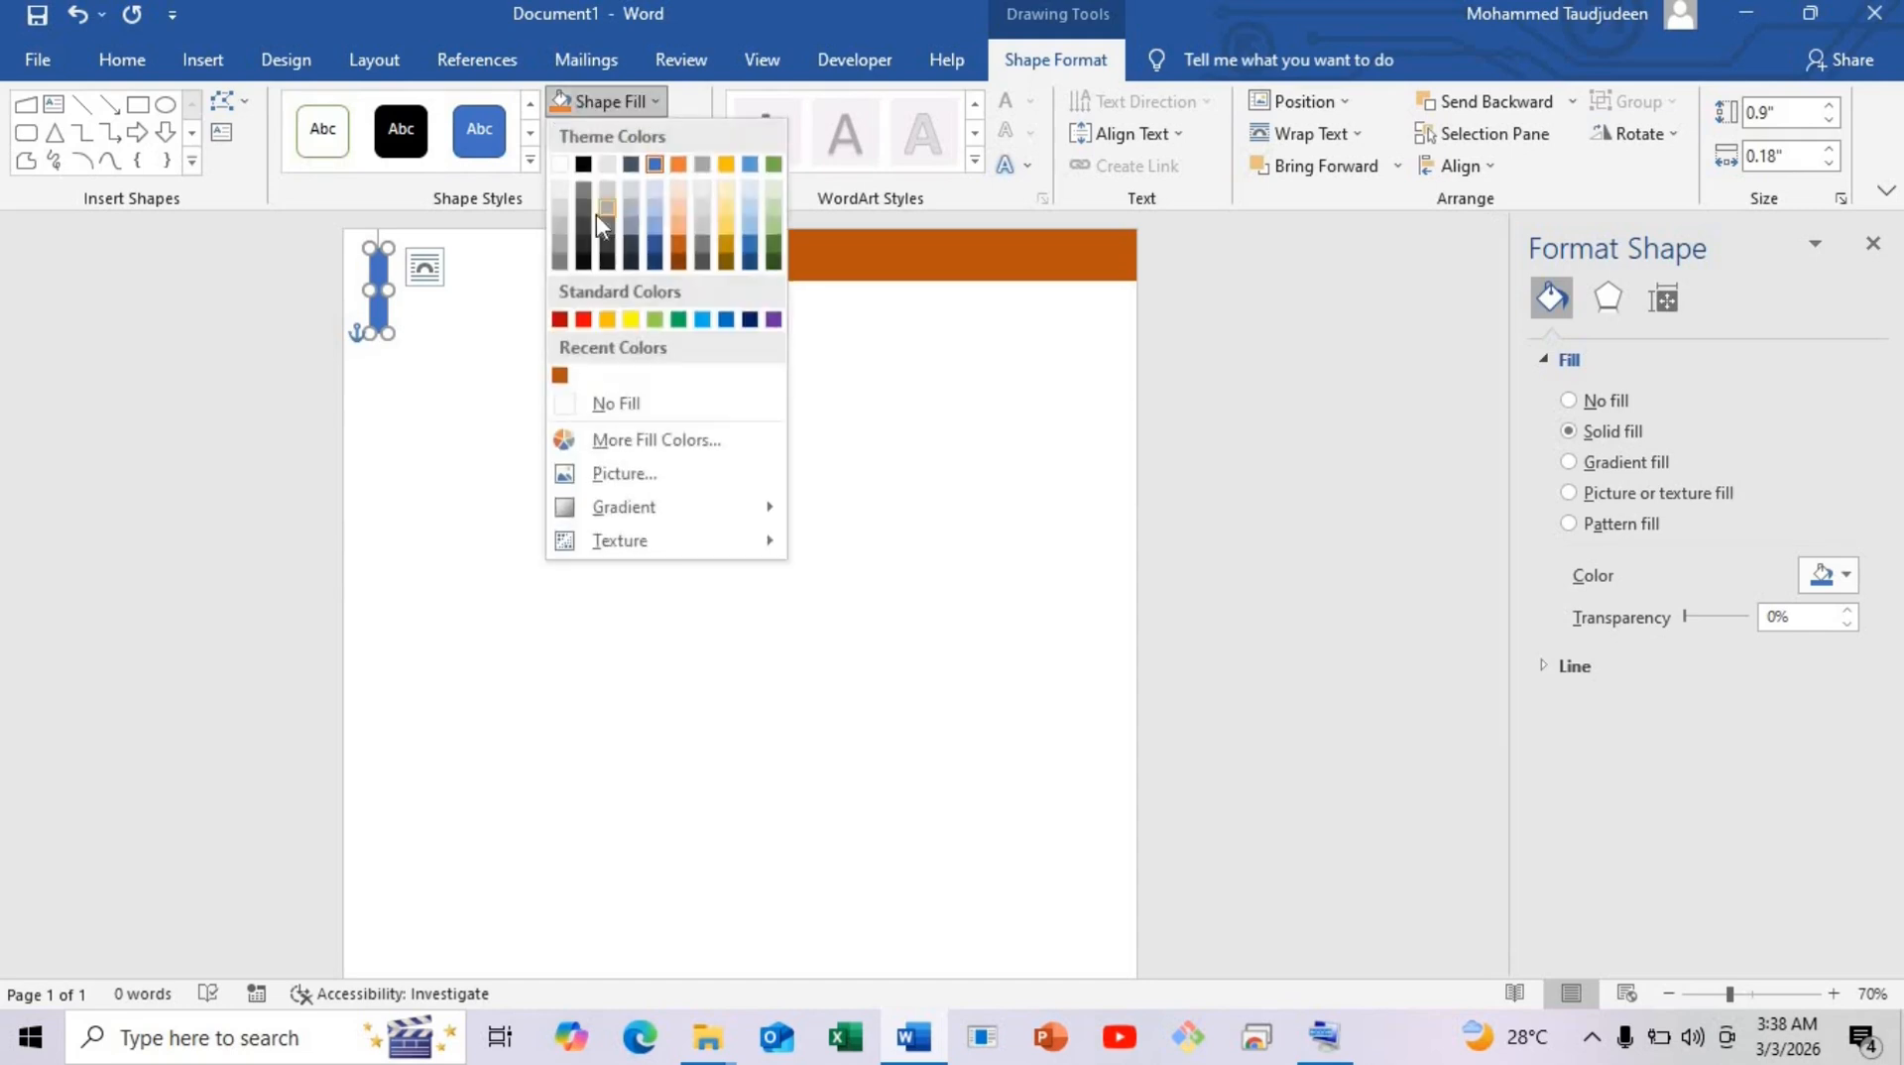
left_click(584, 164)
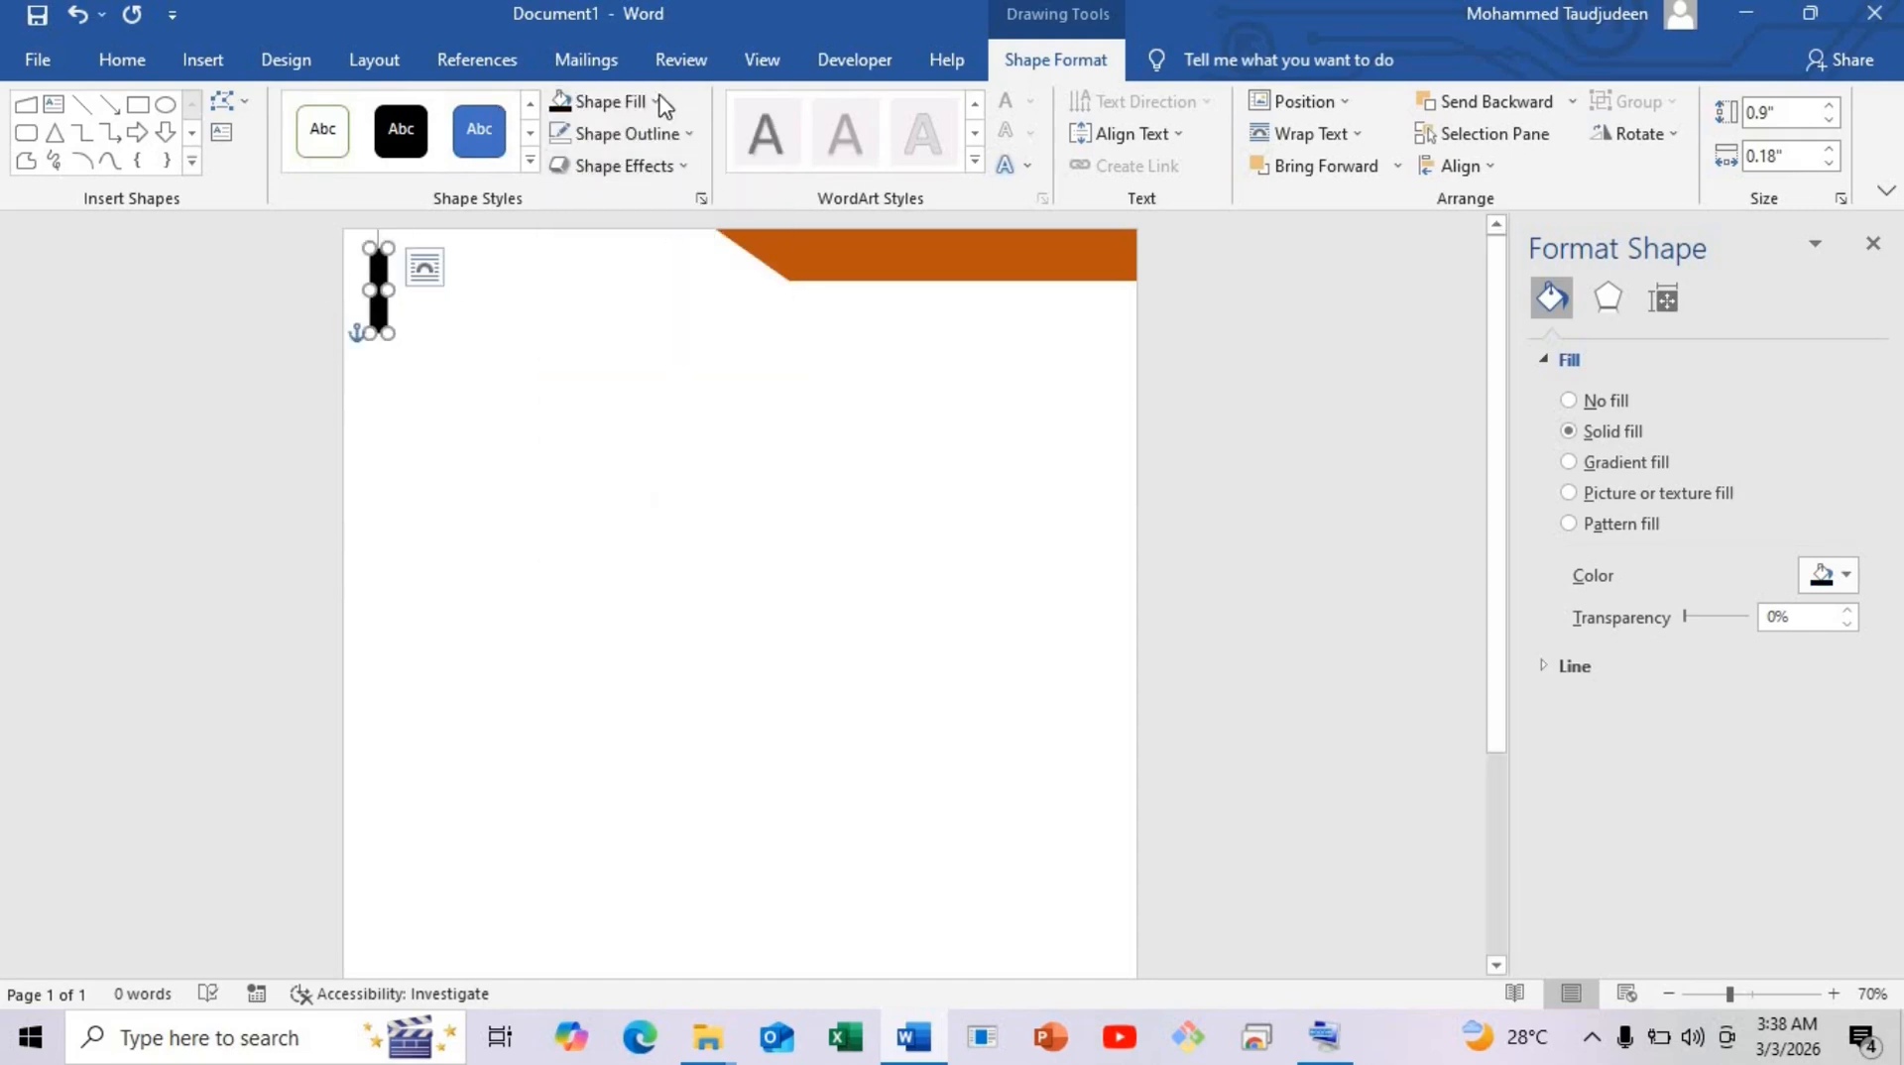
left_click(1834, 577)
left_click(403, 350)
left_click_drag(372, 311, 353, 216)
left_click(420, 384)
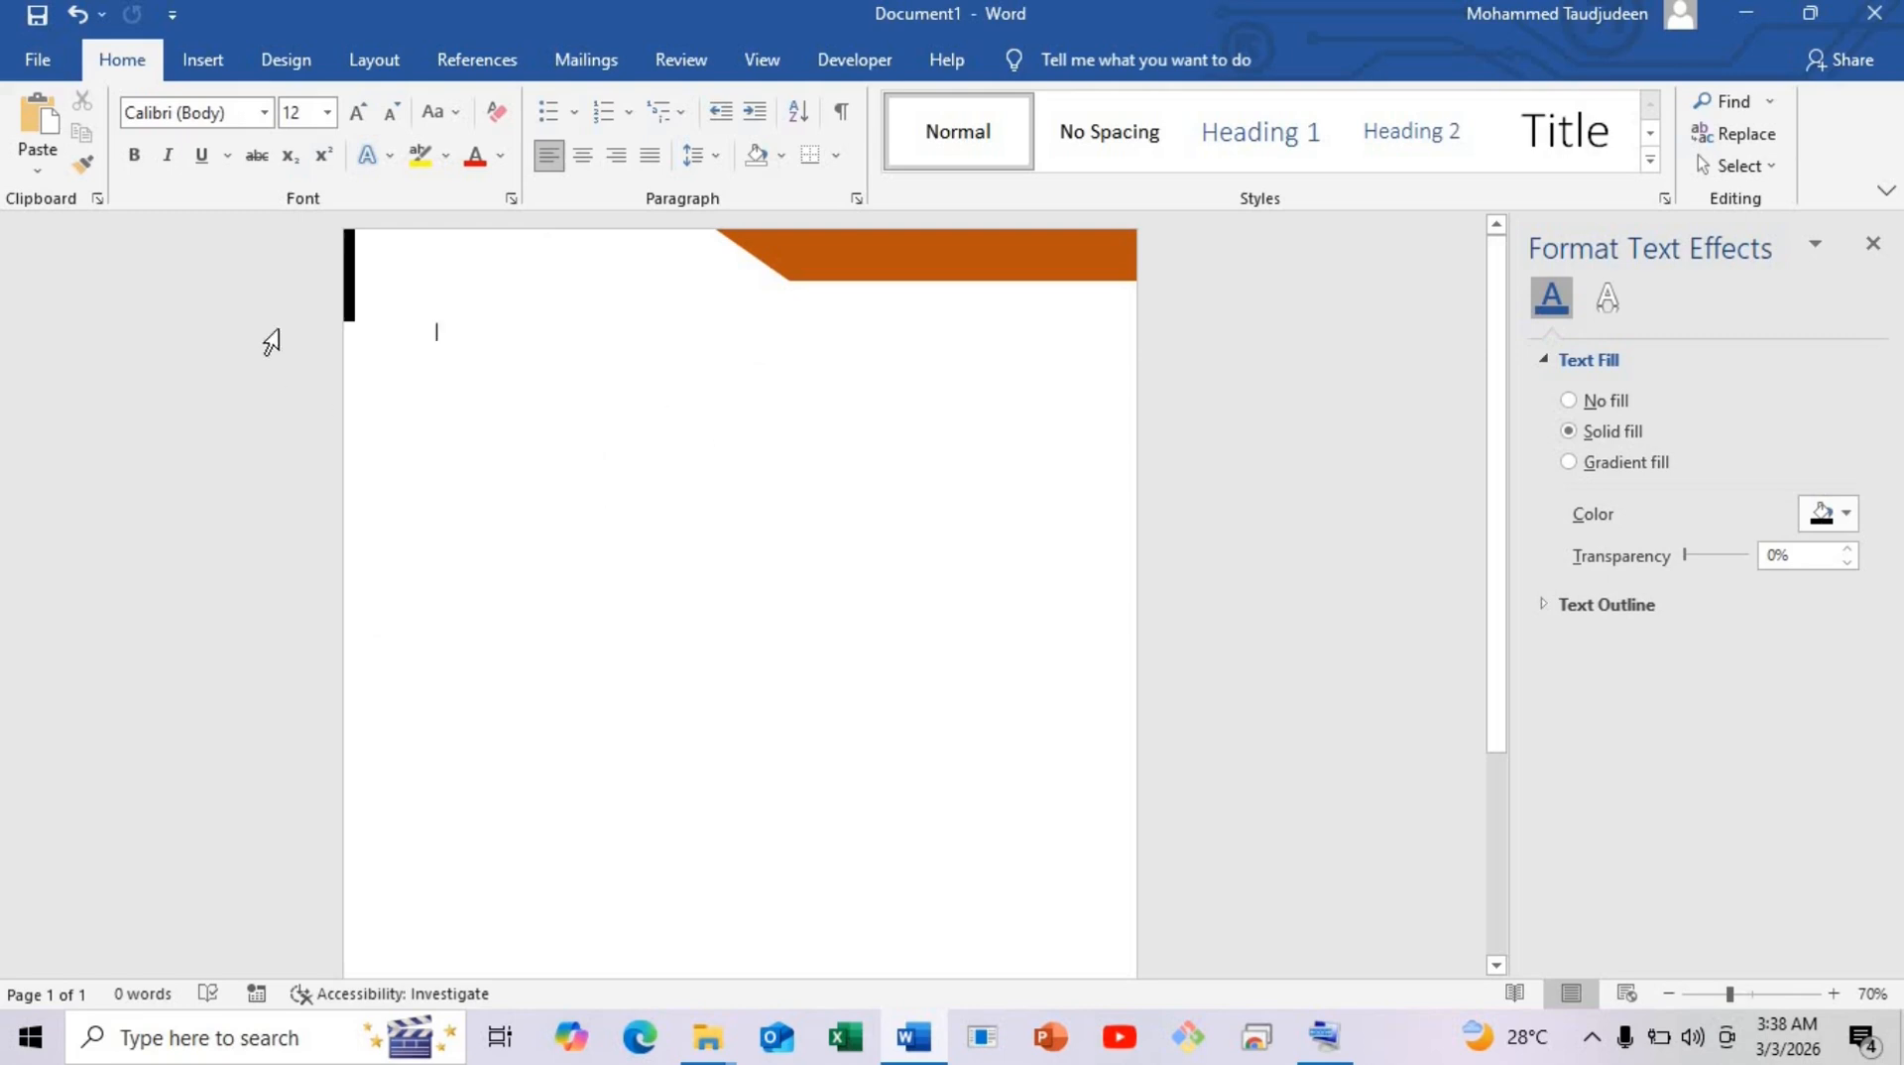
Insert the bird logo picture from this device into the document.
left_click(208, 62)
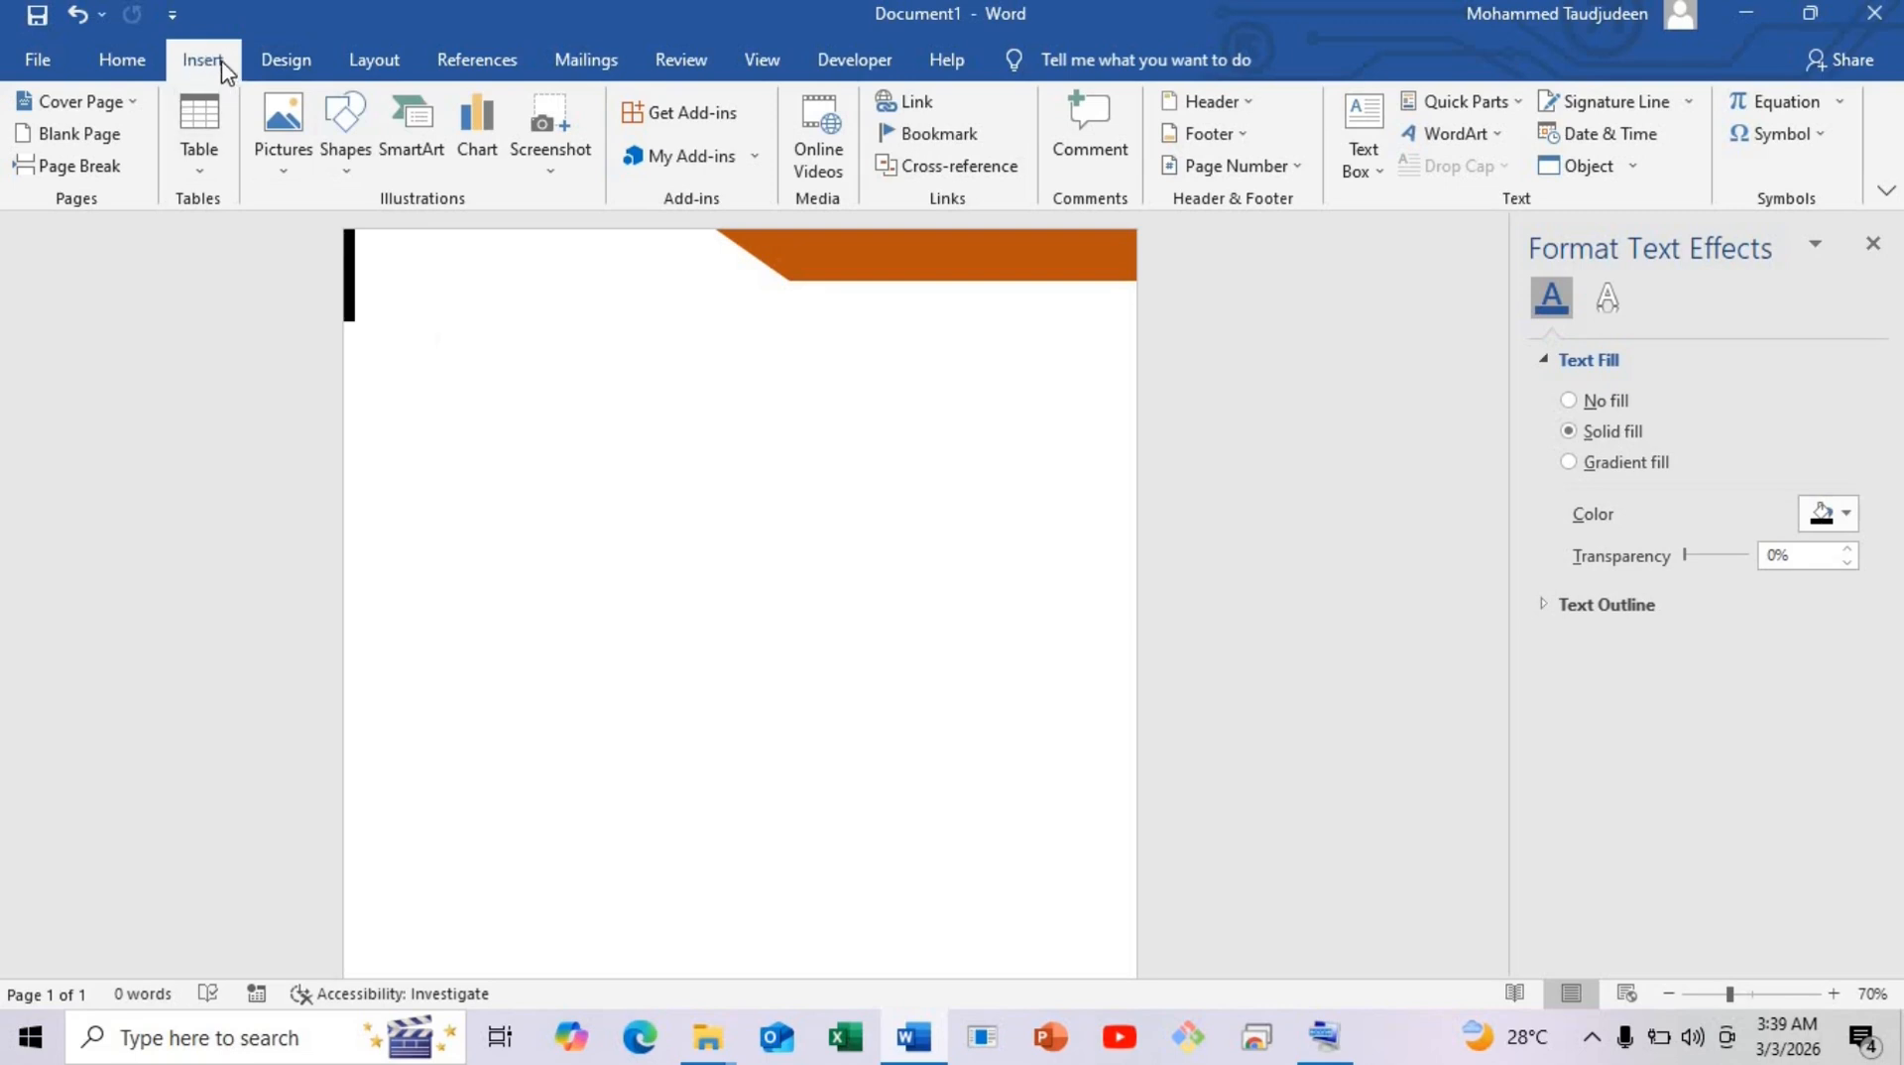
left_click(281, 139)
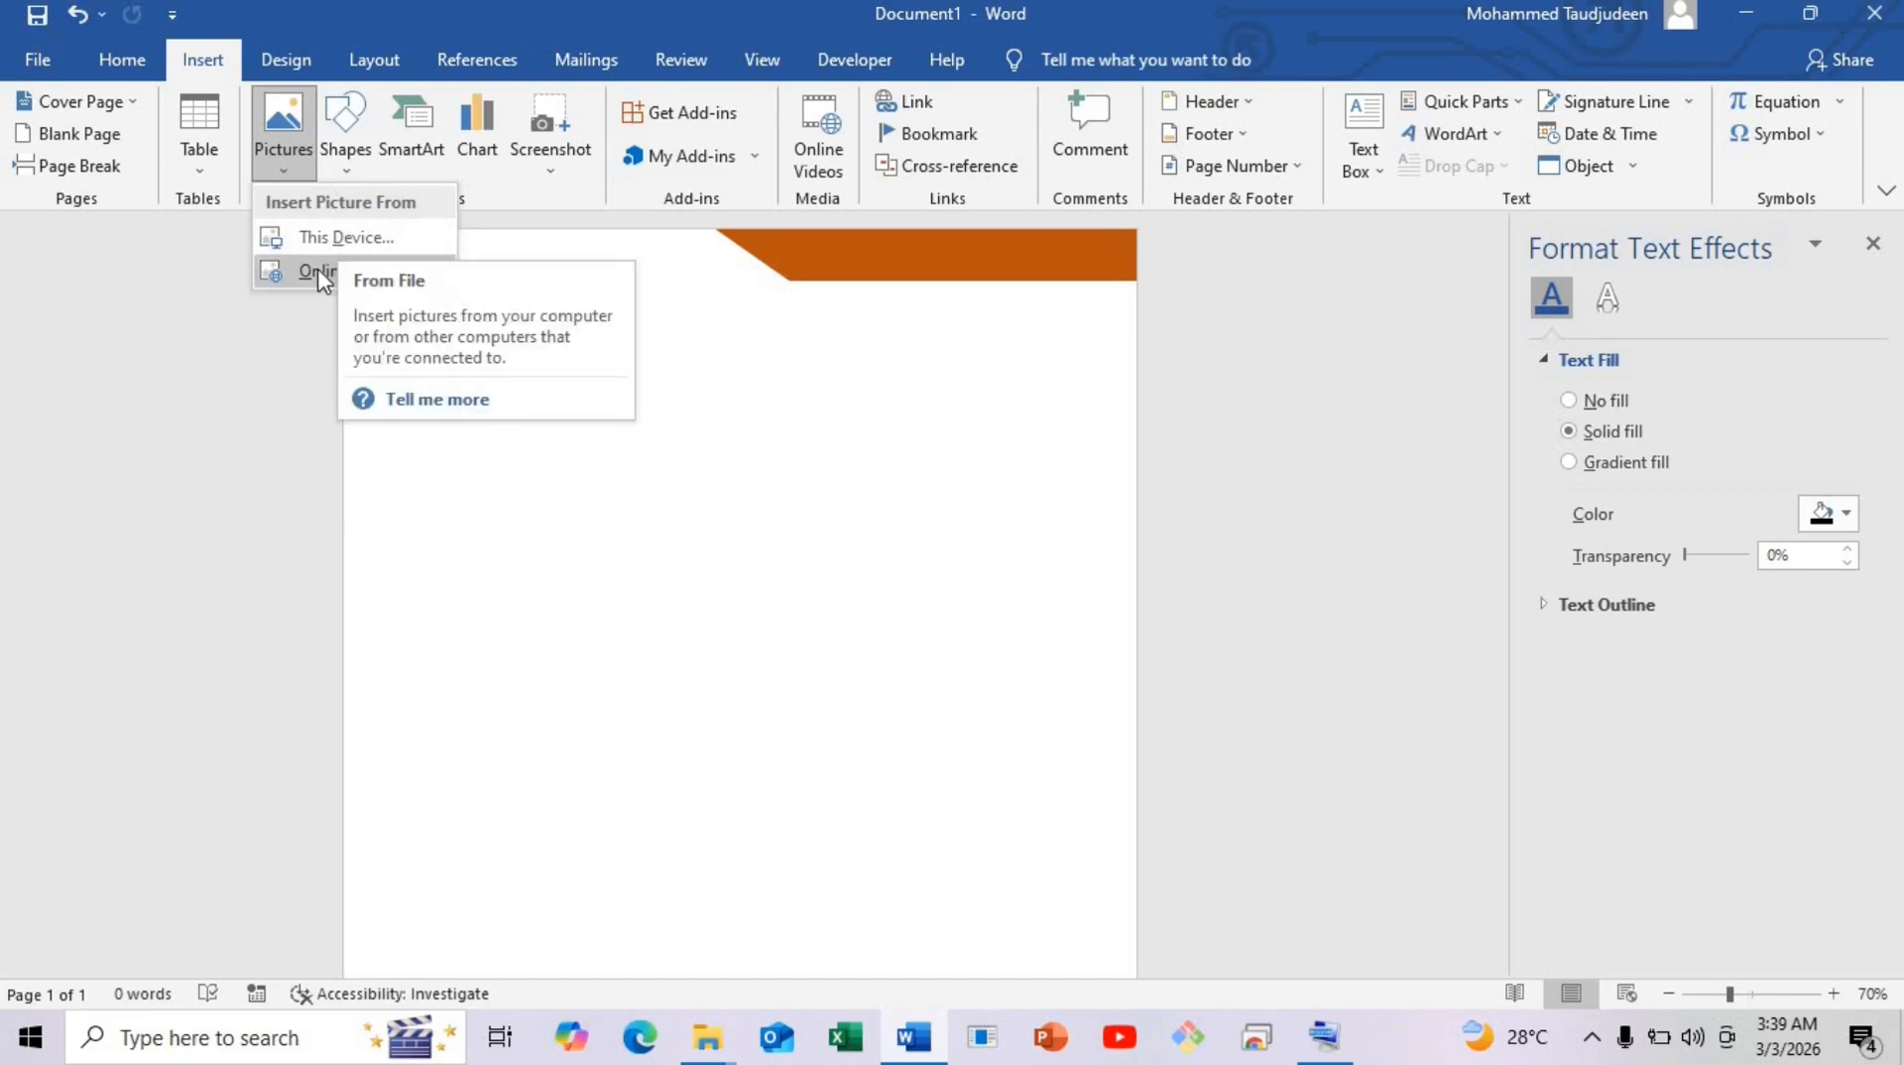
left_click(322, 237)
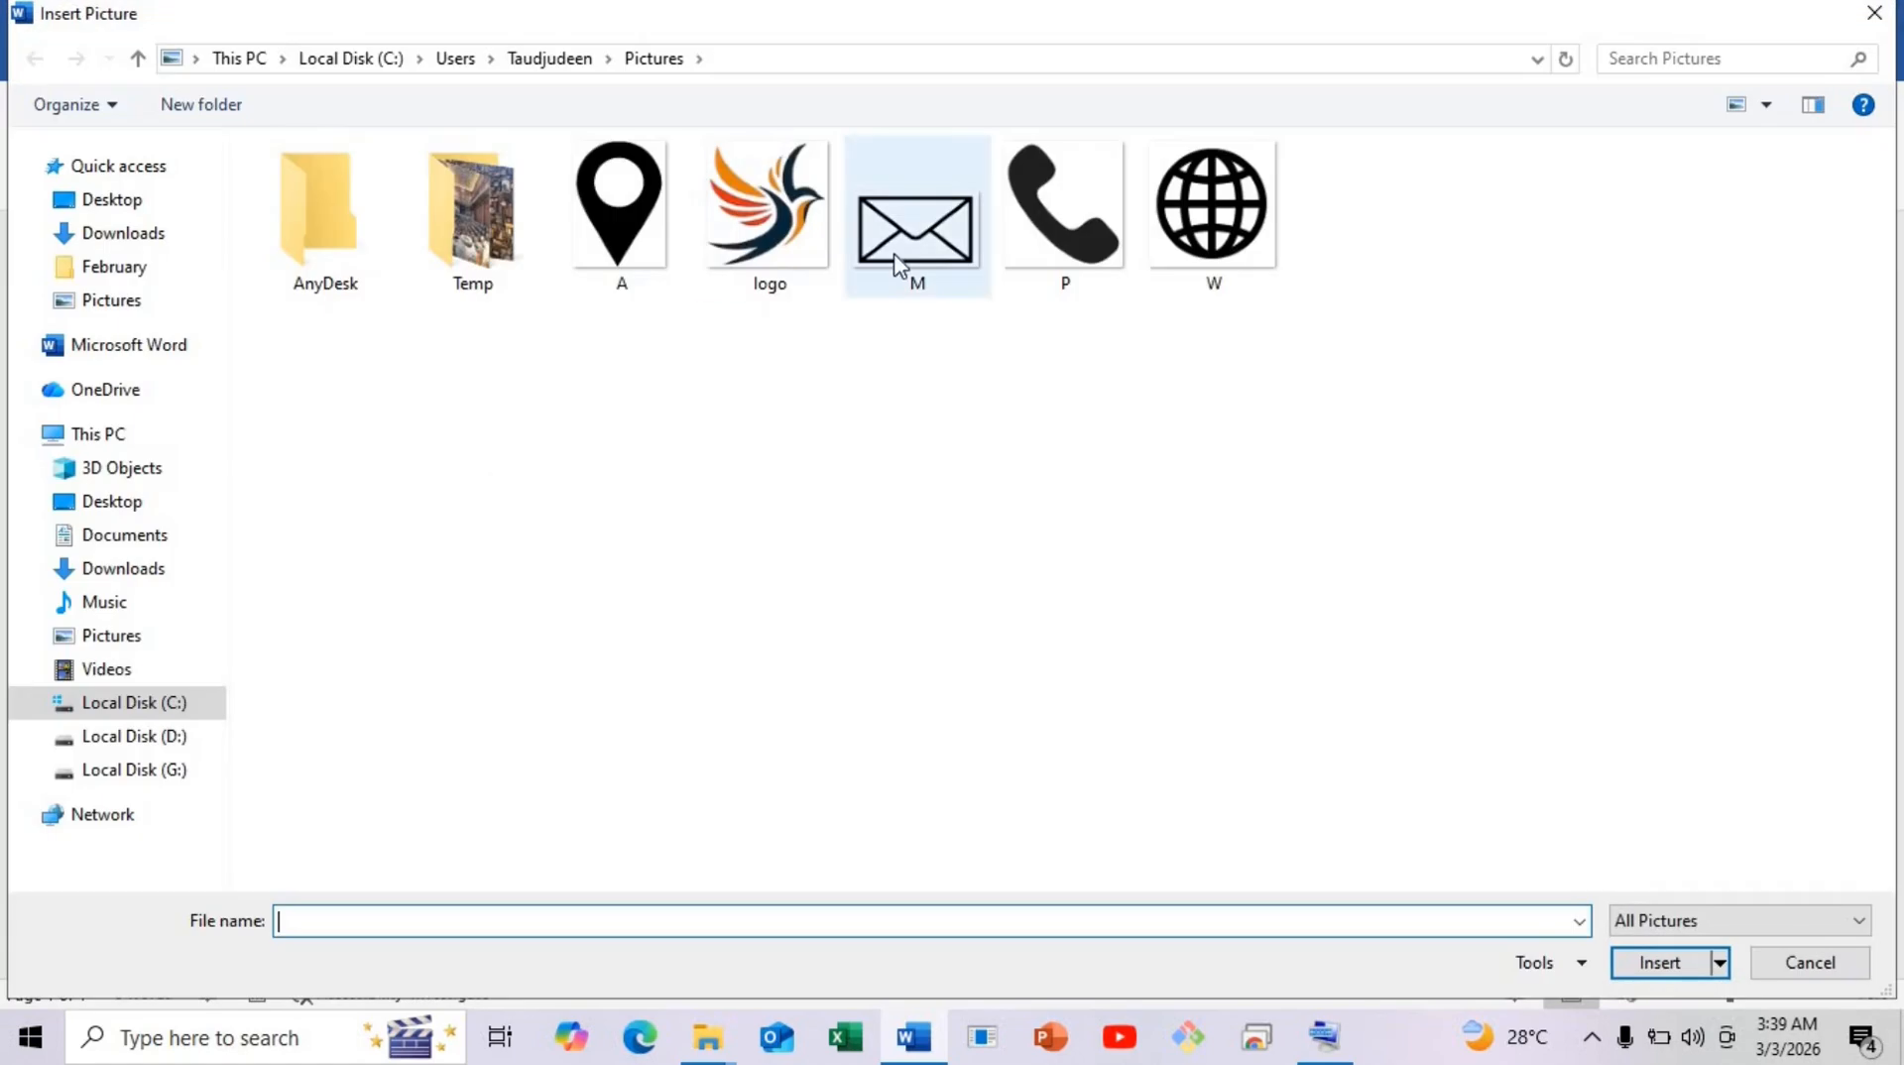
double_click(763, 260)
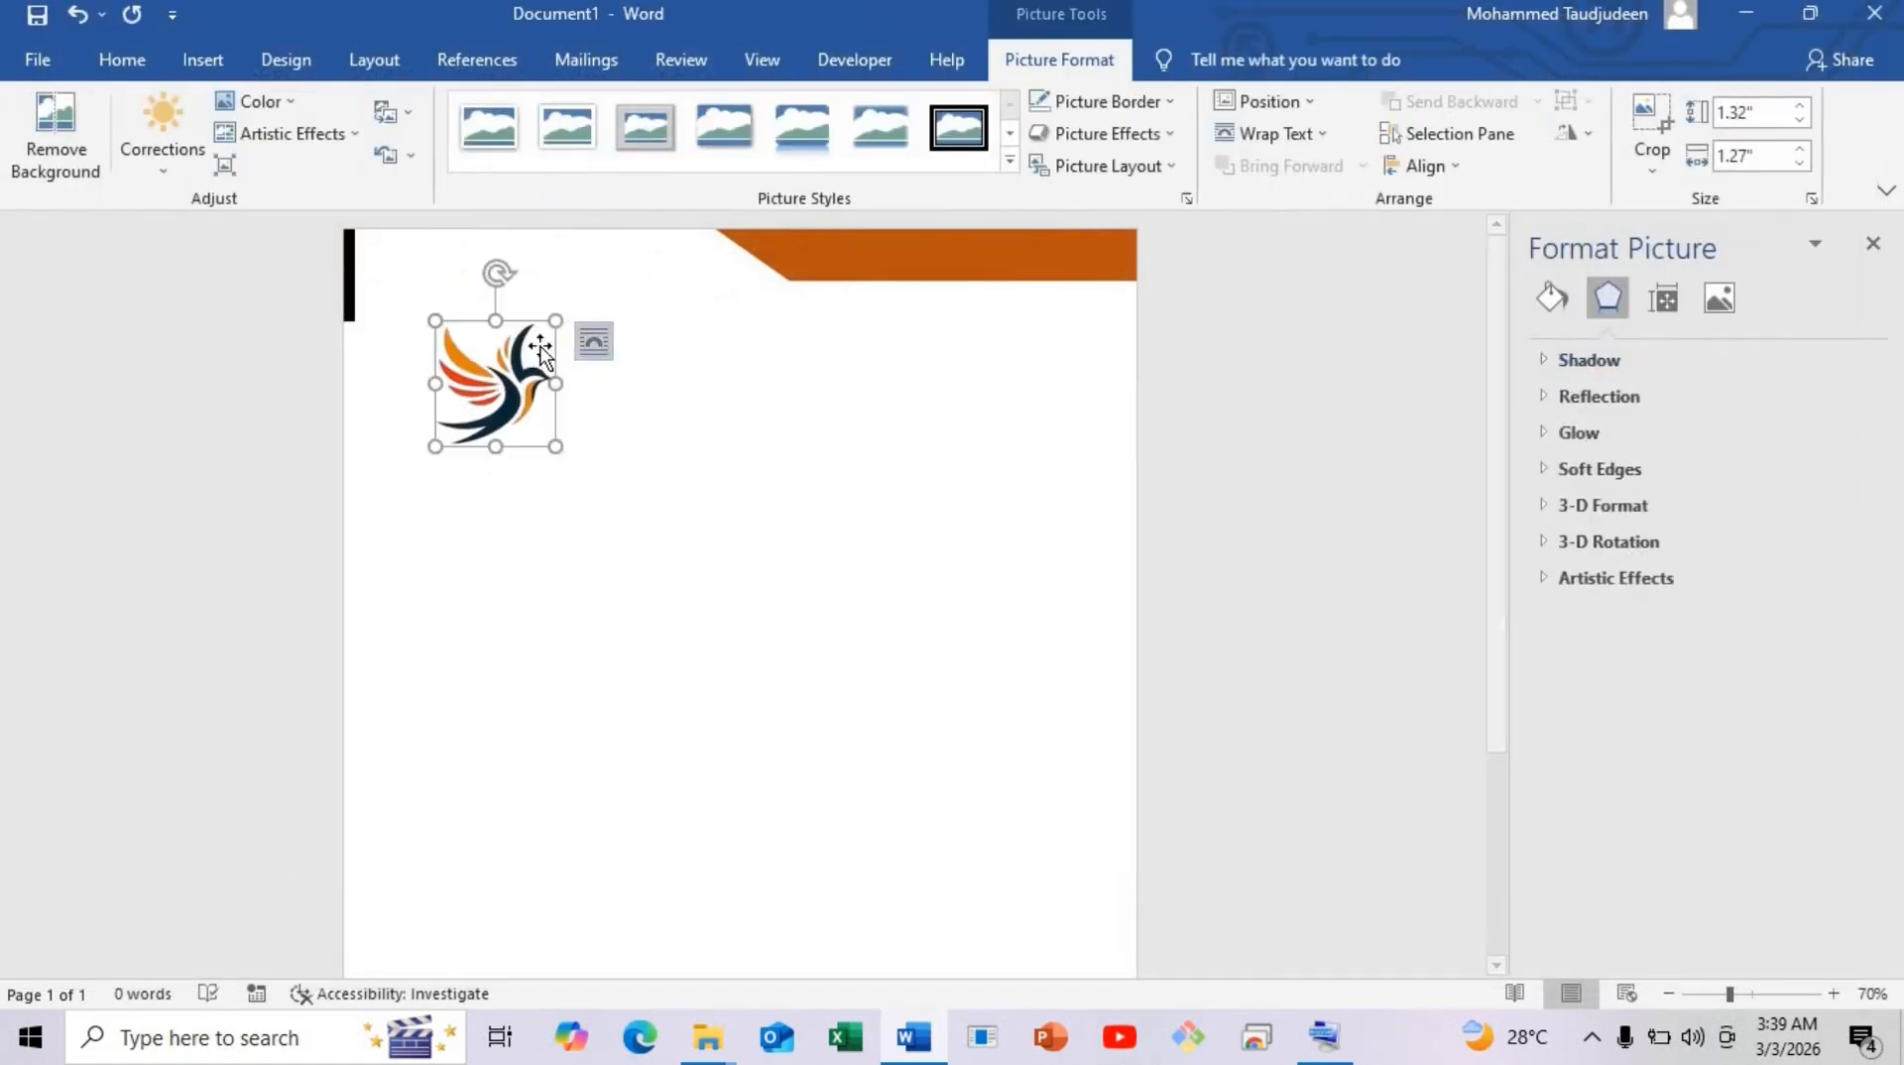
left_click_drag(544, 378, 674, 393)
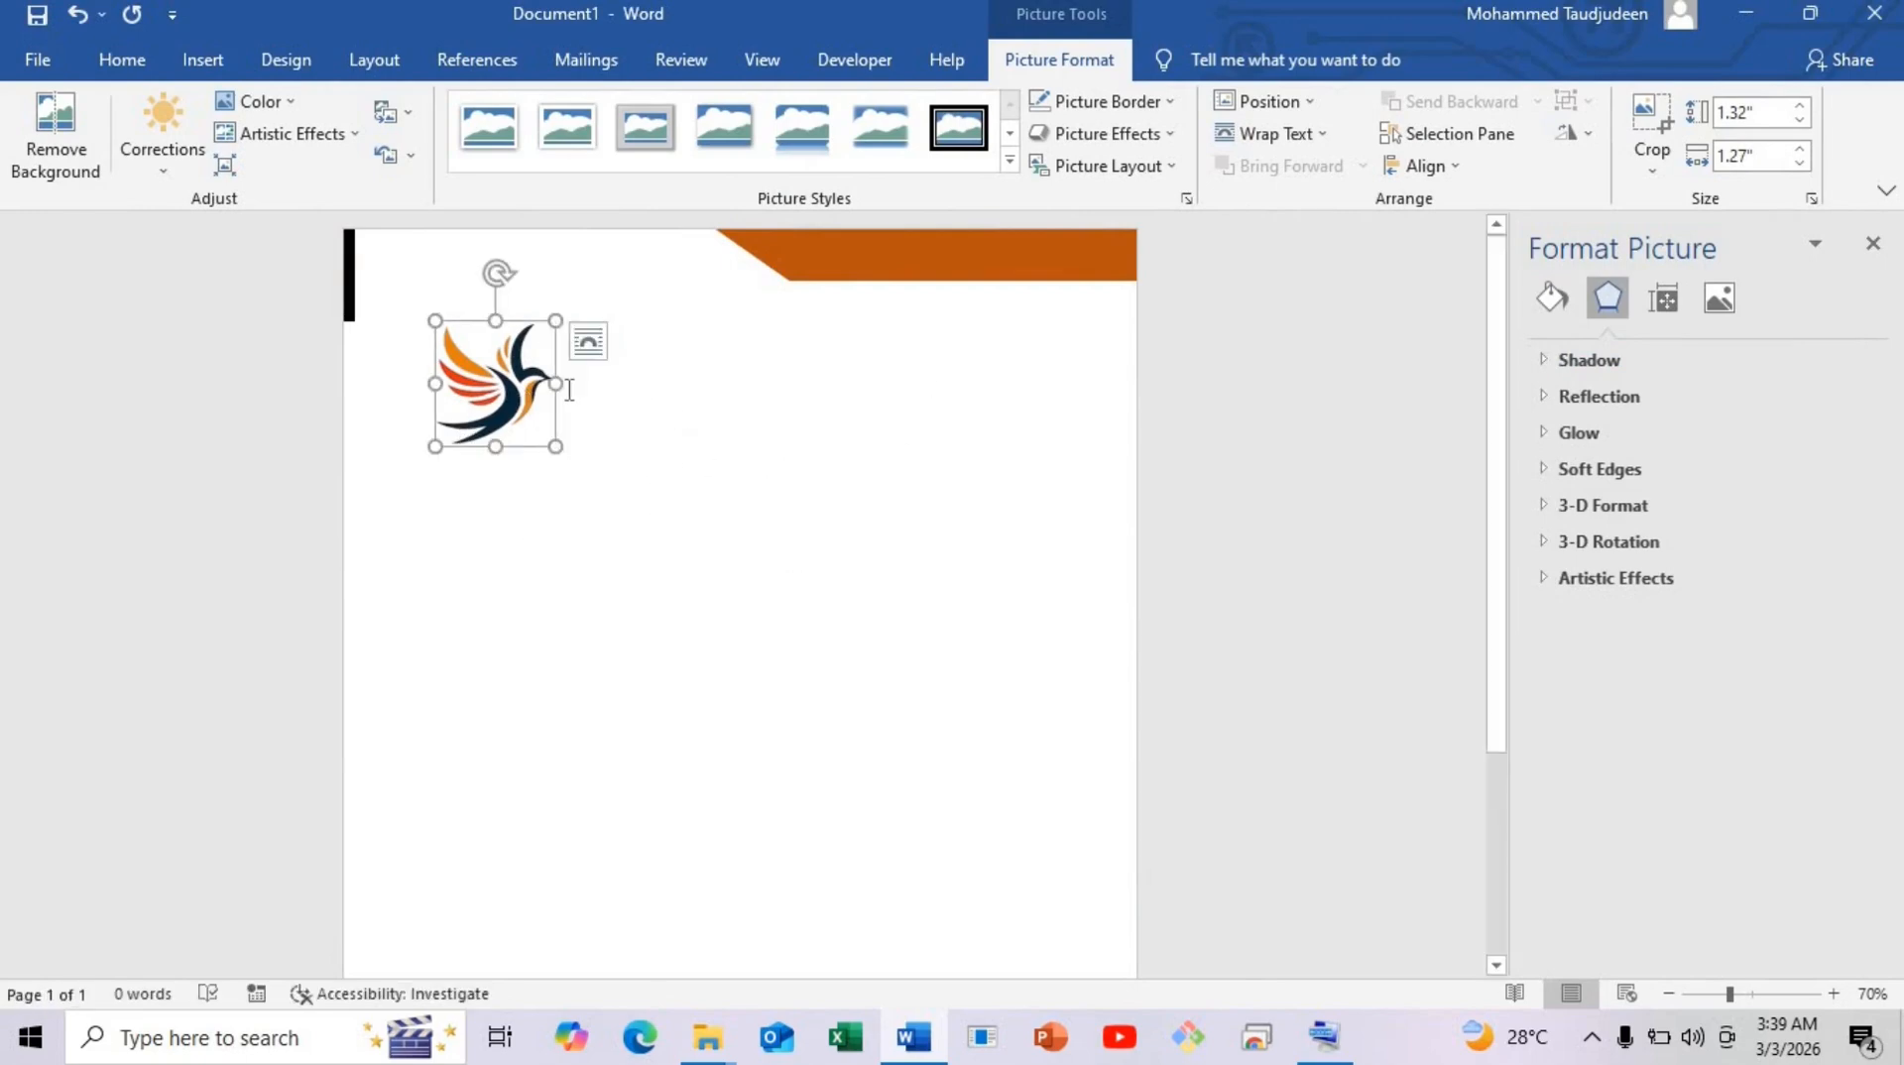
Float the logo In Front of Text and place it, 0.51" by 0.49", beside the black bar.
left_click(592, 342)
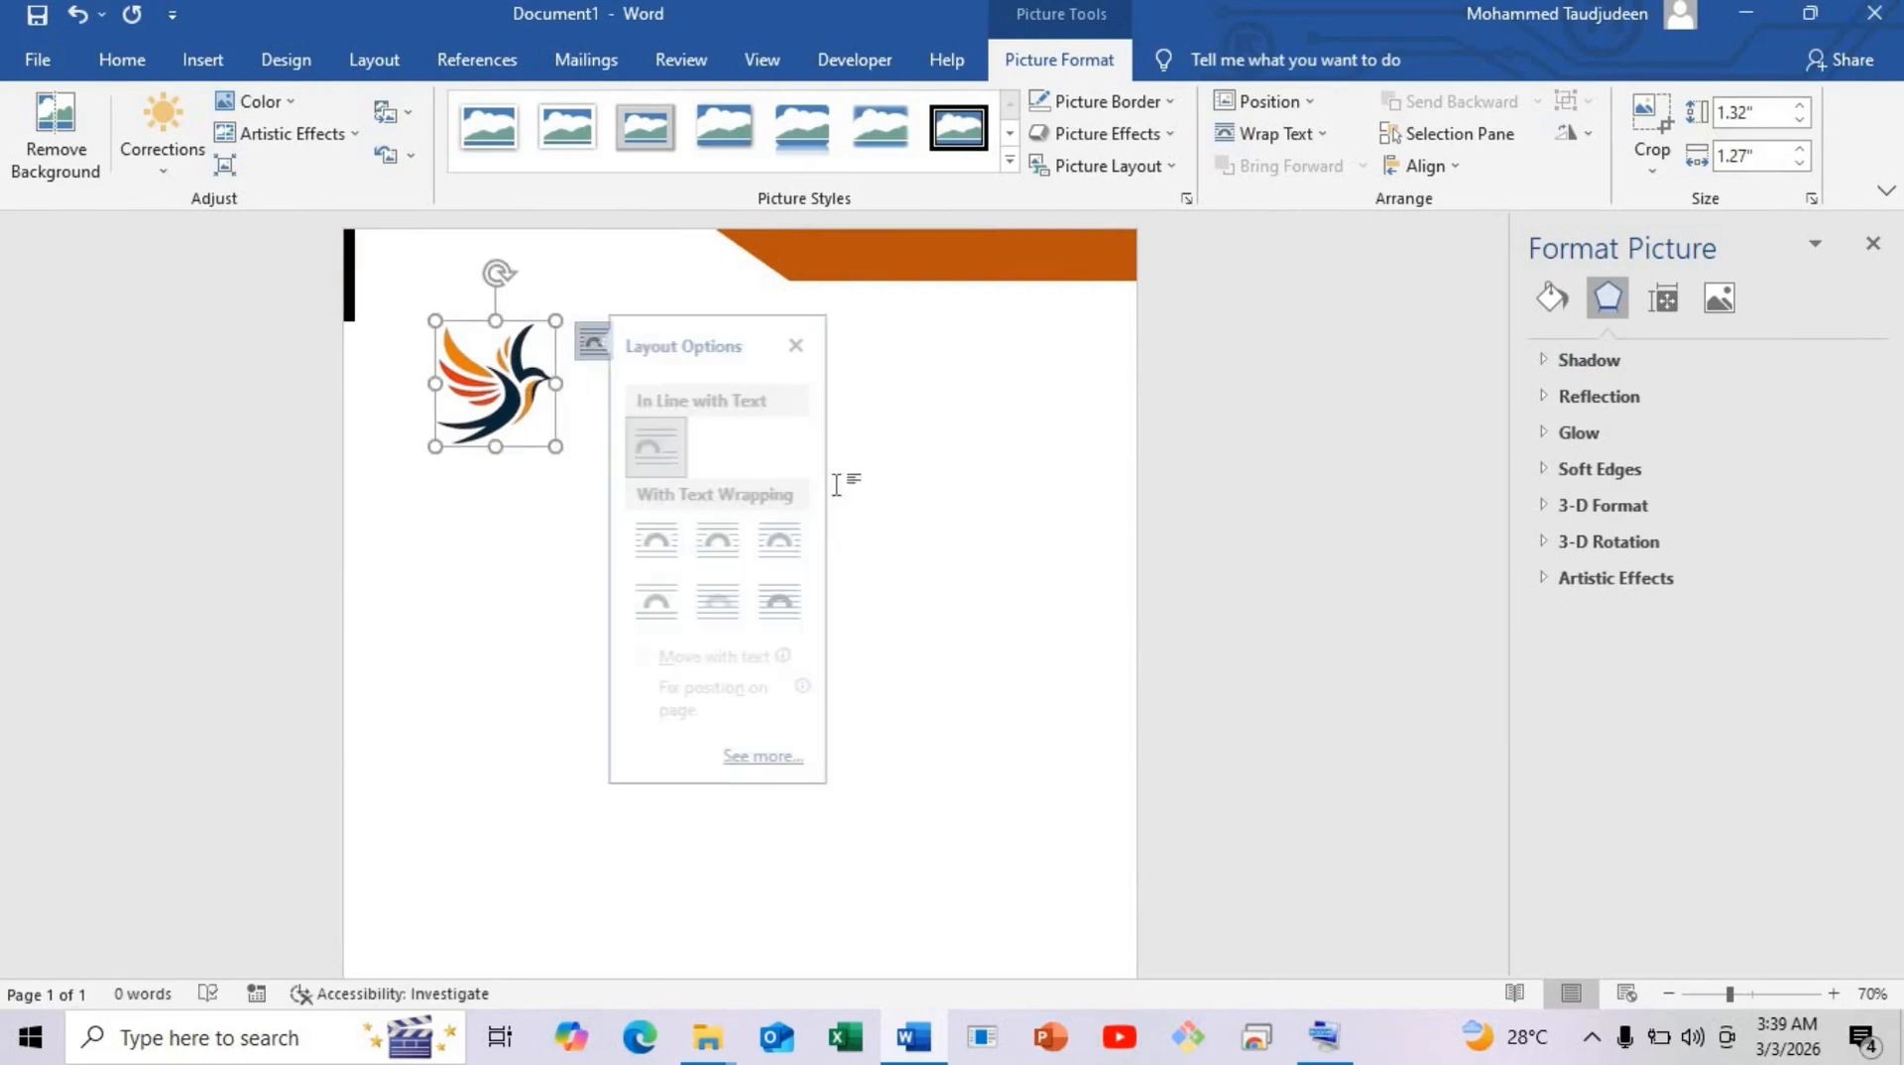
left_click(804, 610)
left_click_drag(514, 402, 483, 312)
left_click(493, 385)
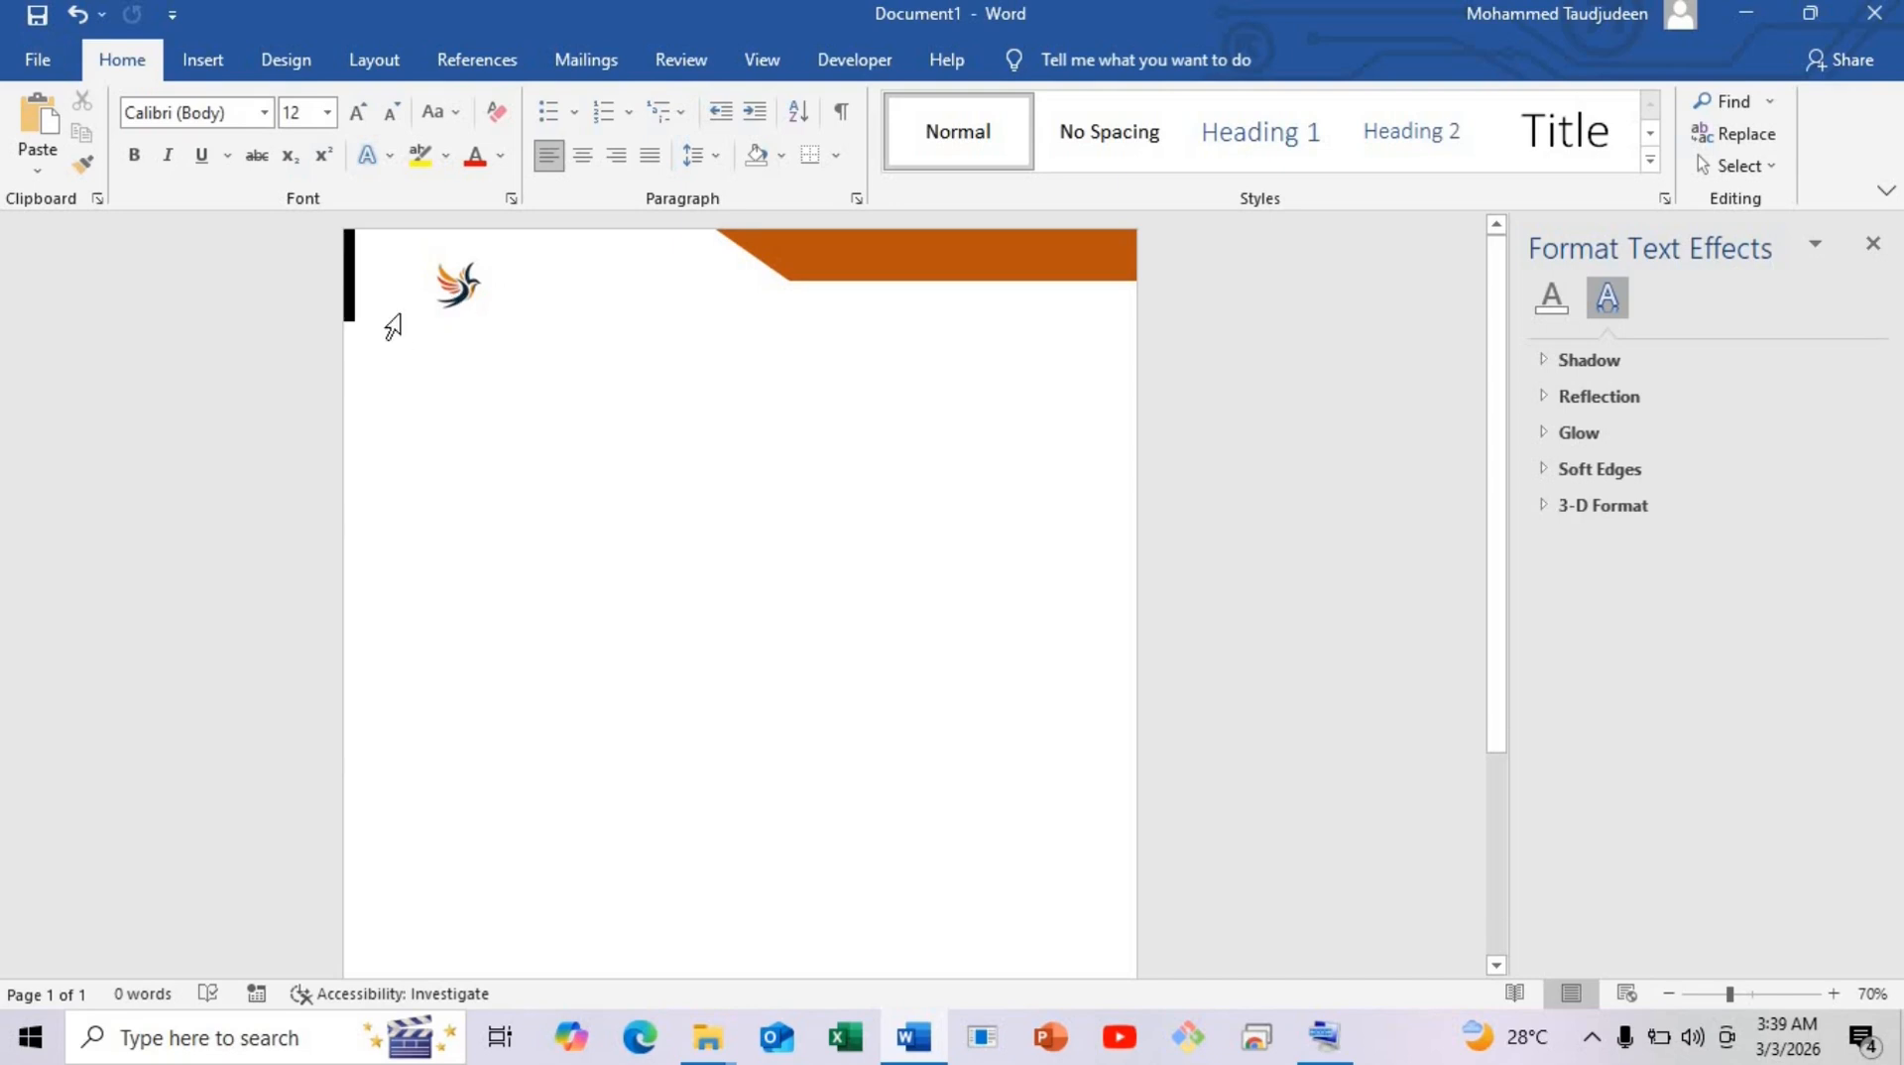
left_click(458, 291)
left_click(565, 277)
Draw a small custom text box below the logo.
left_click(209, 54)
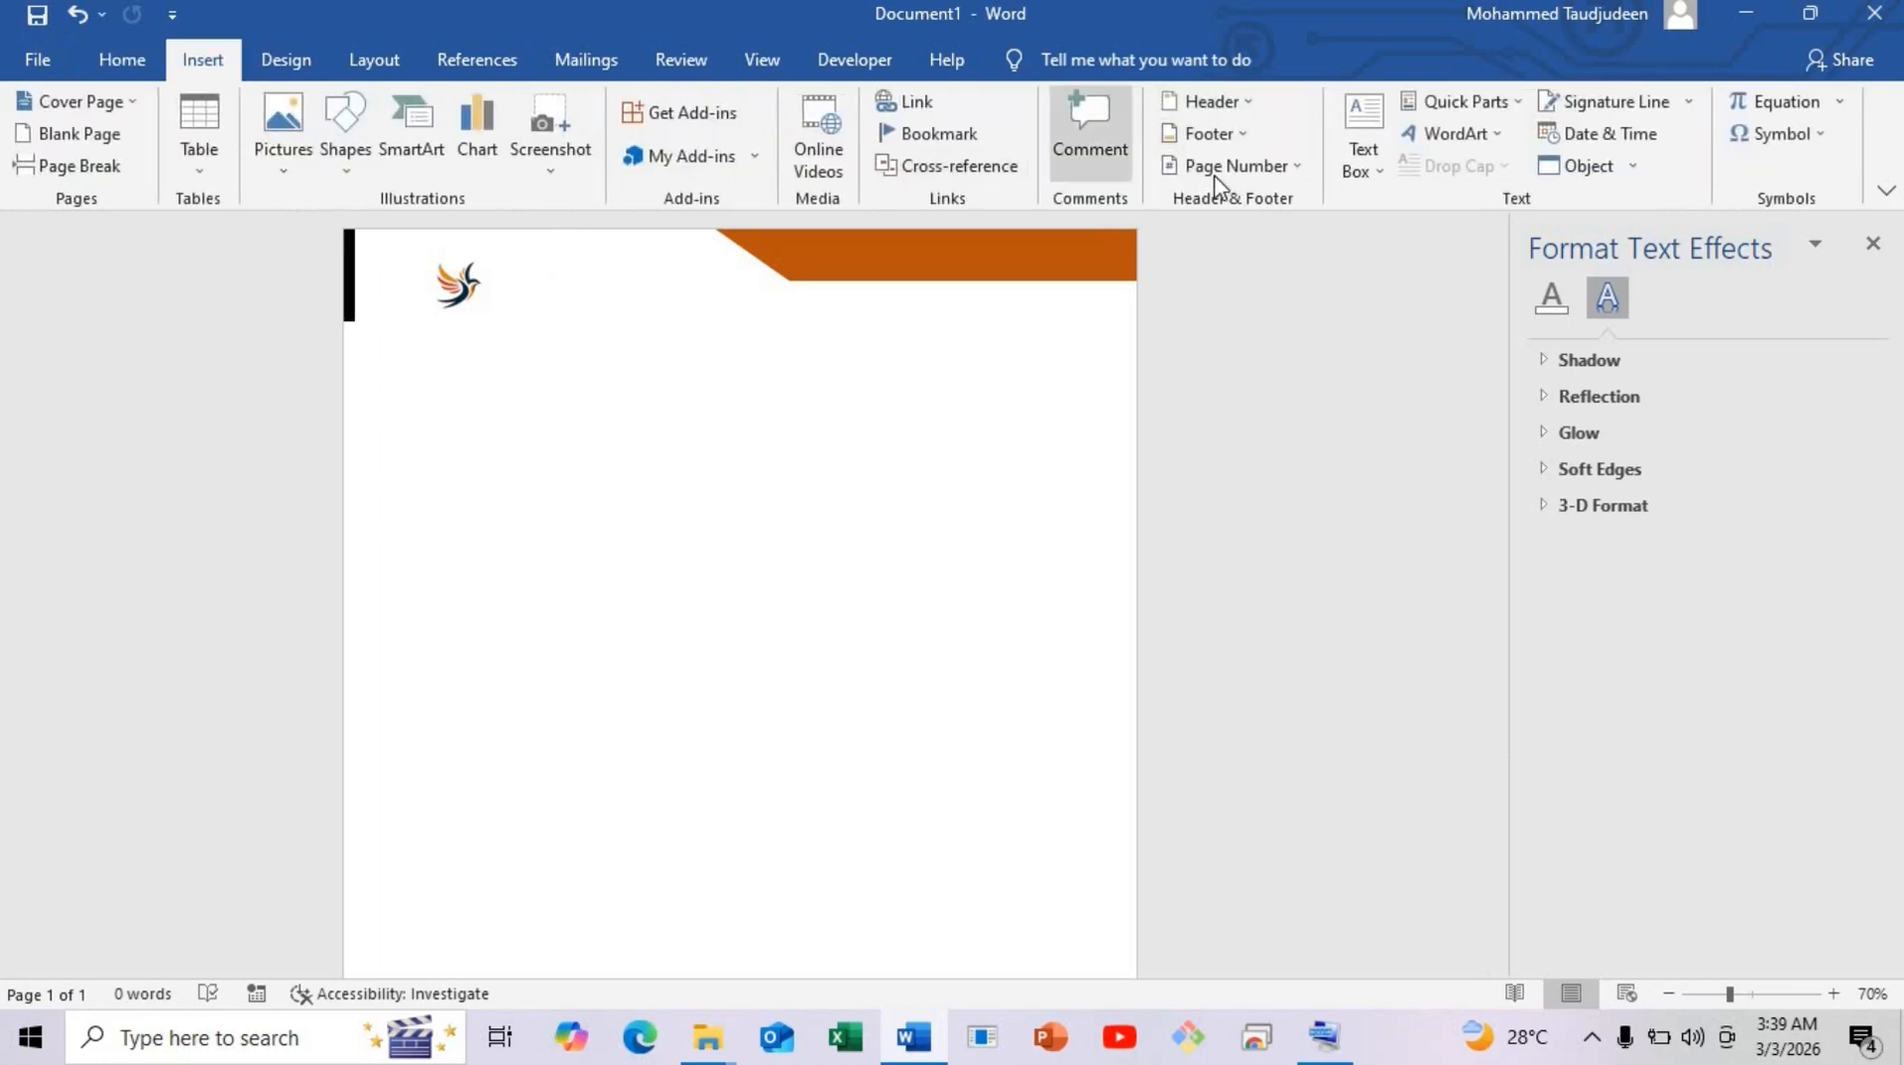
left_click(1341, 161)
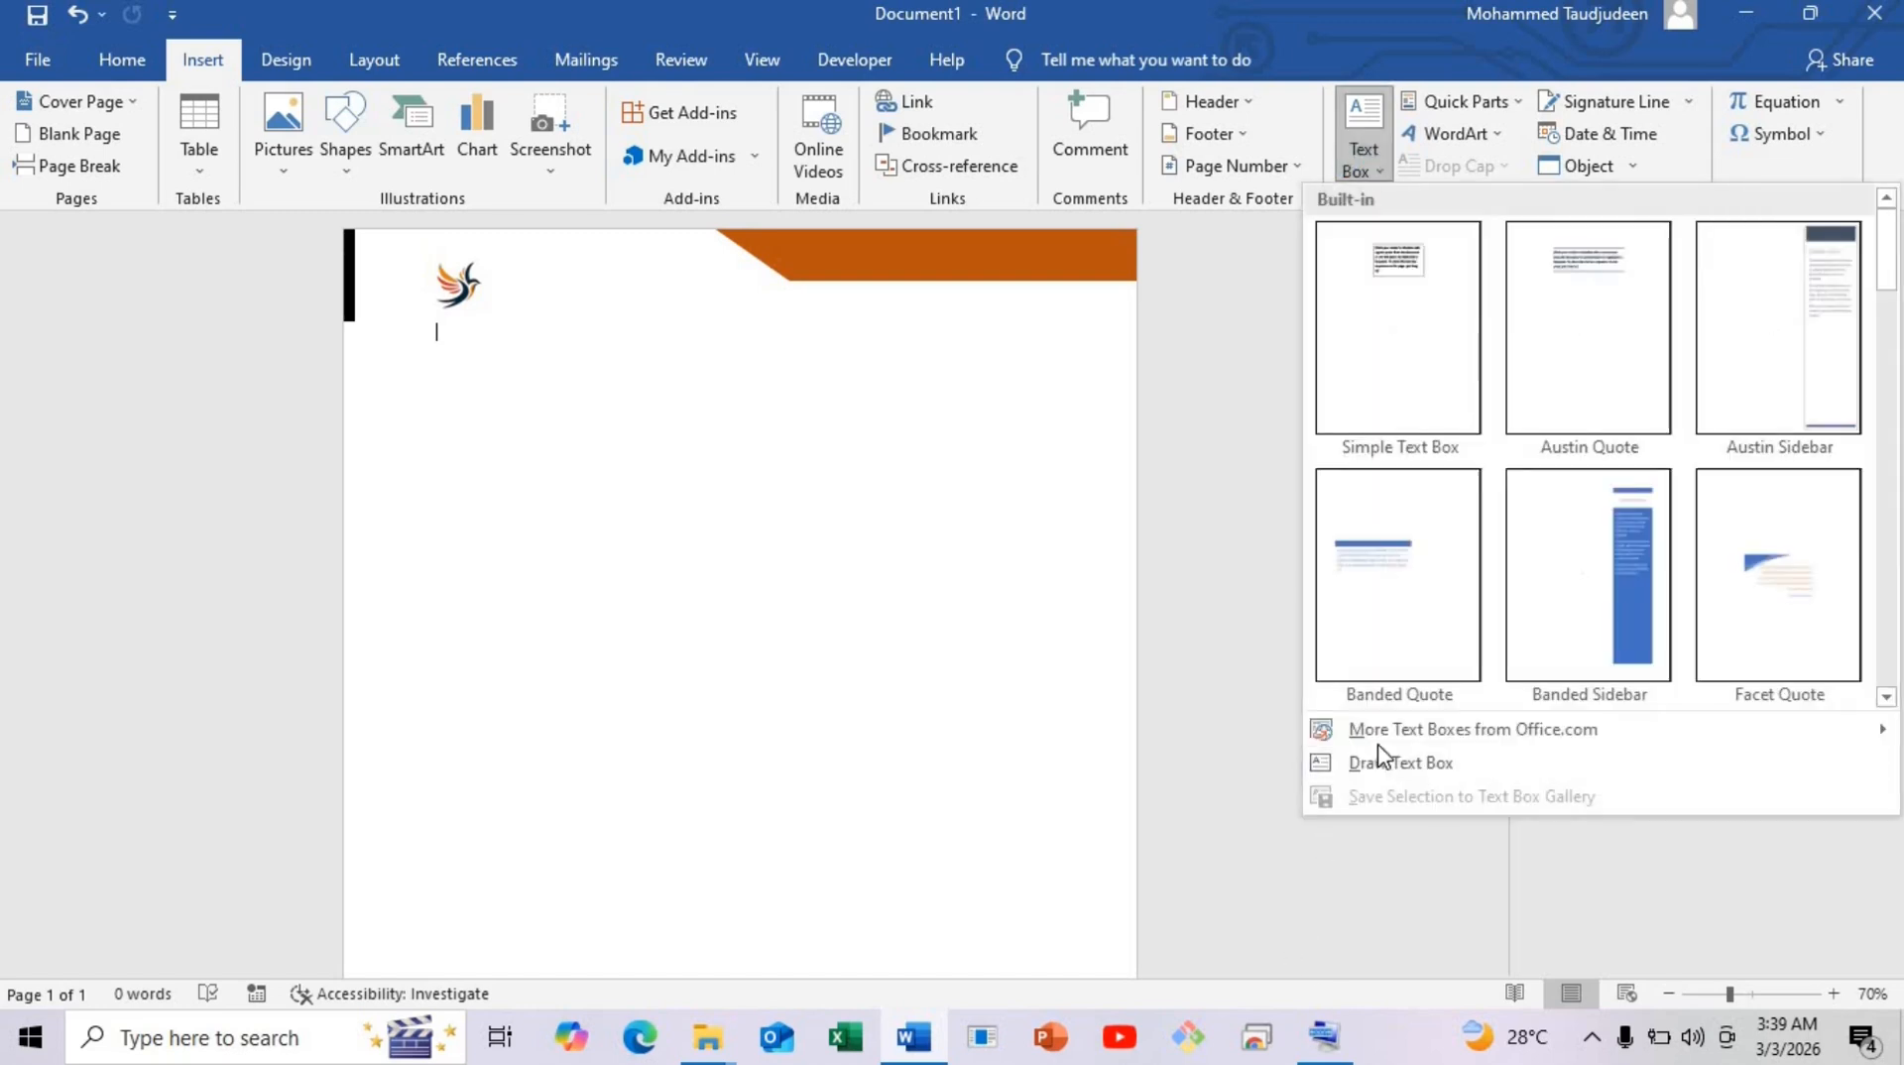
left_click(1394, 764)
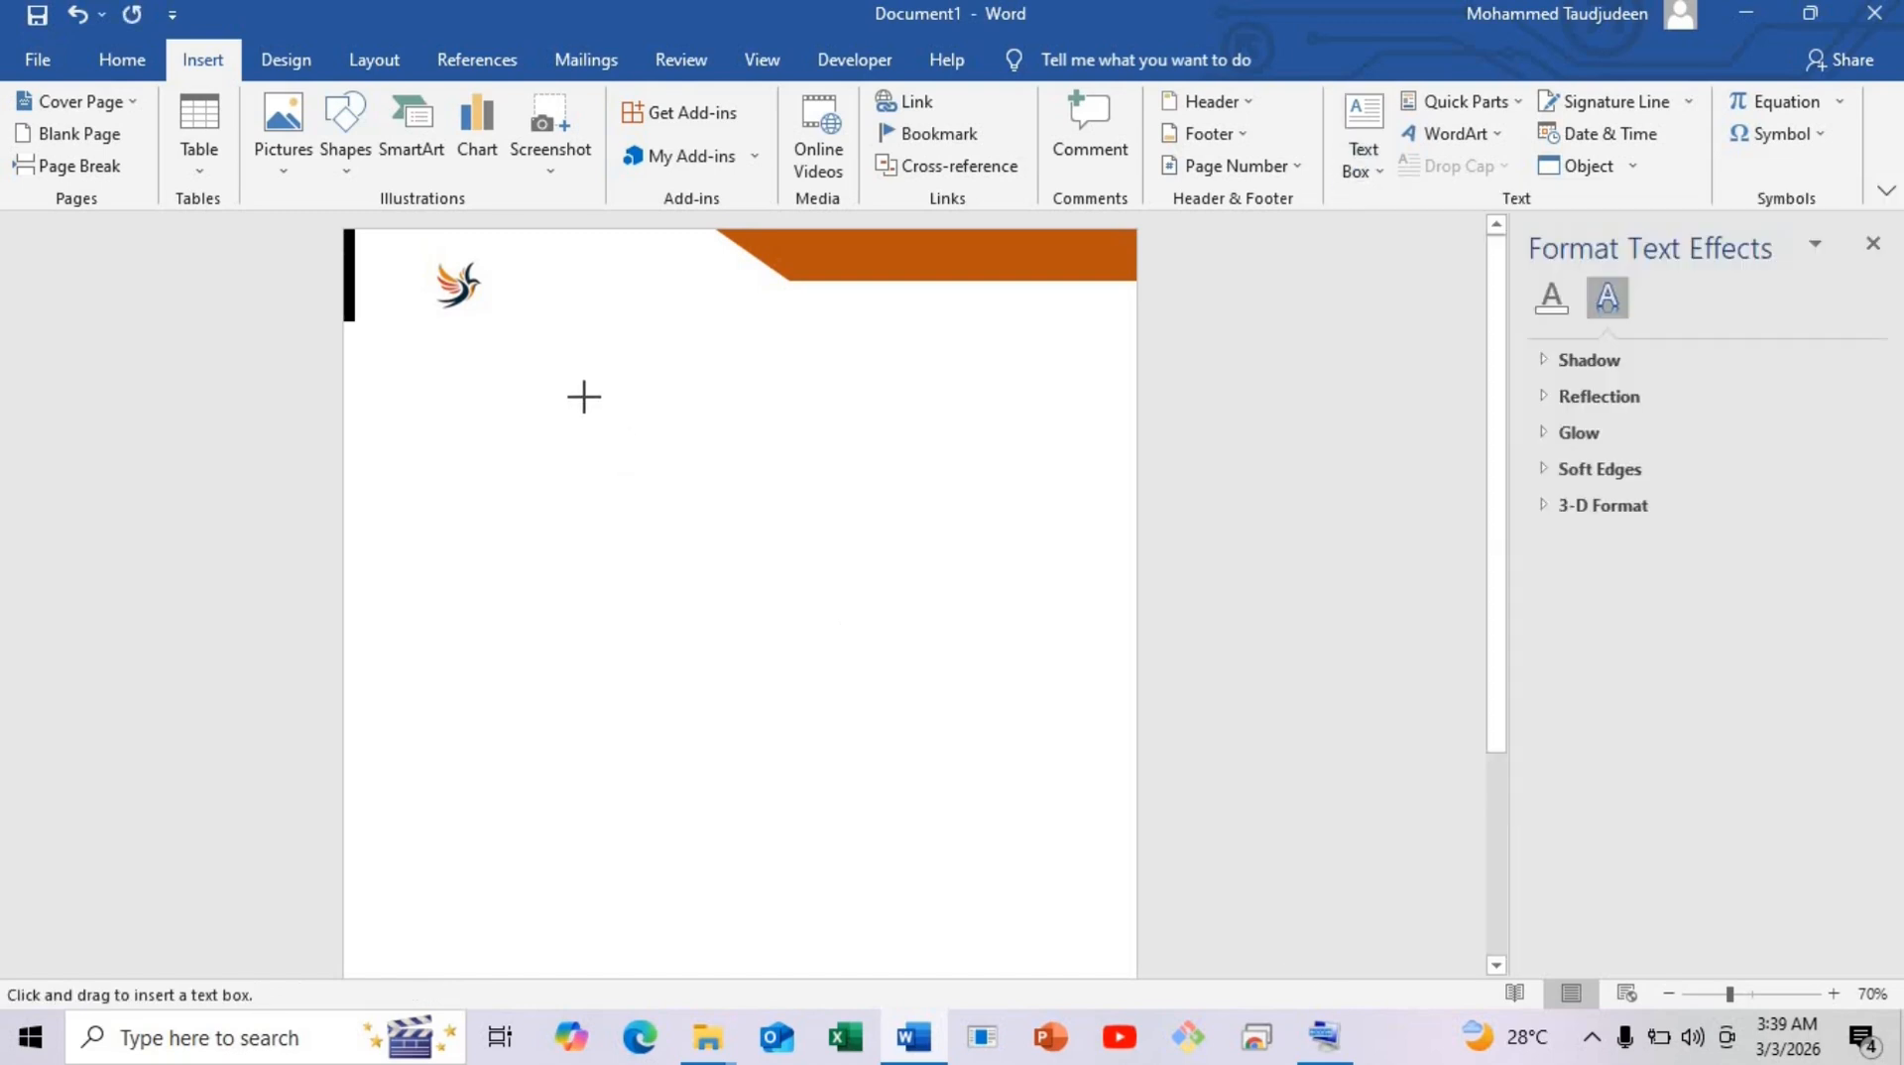
mouse_move(583, 396)
left_mouse_down()
mouse_move(613, 491)
mouse_move(723, 440)
left_mouse_up()
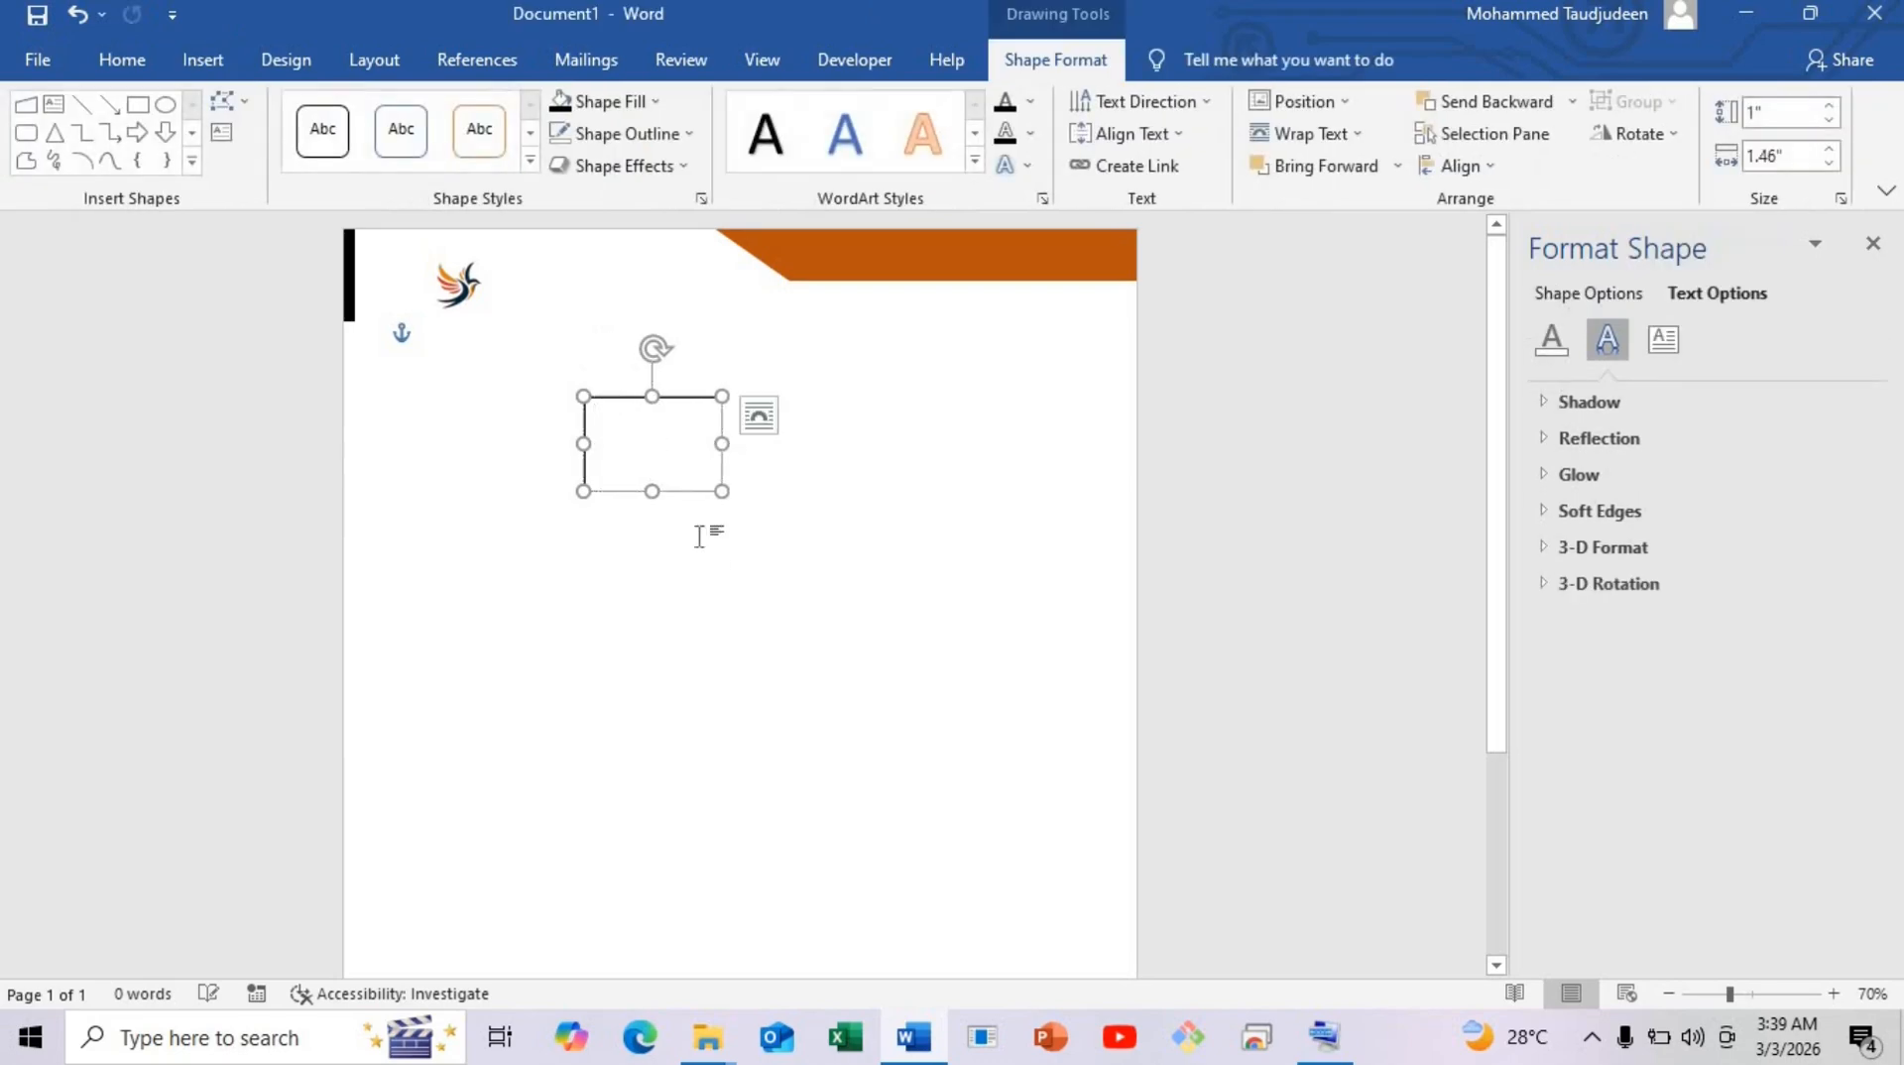
left_click(698, 532)
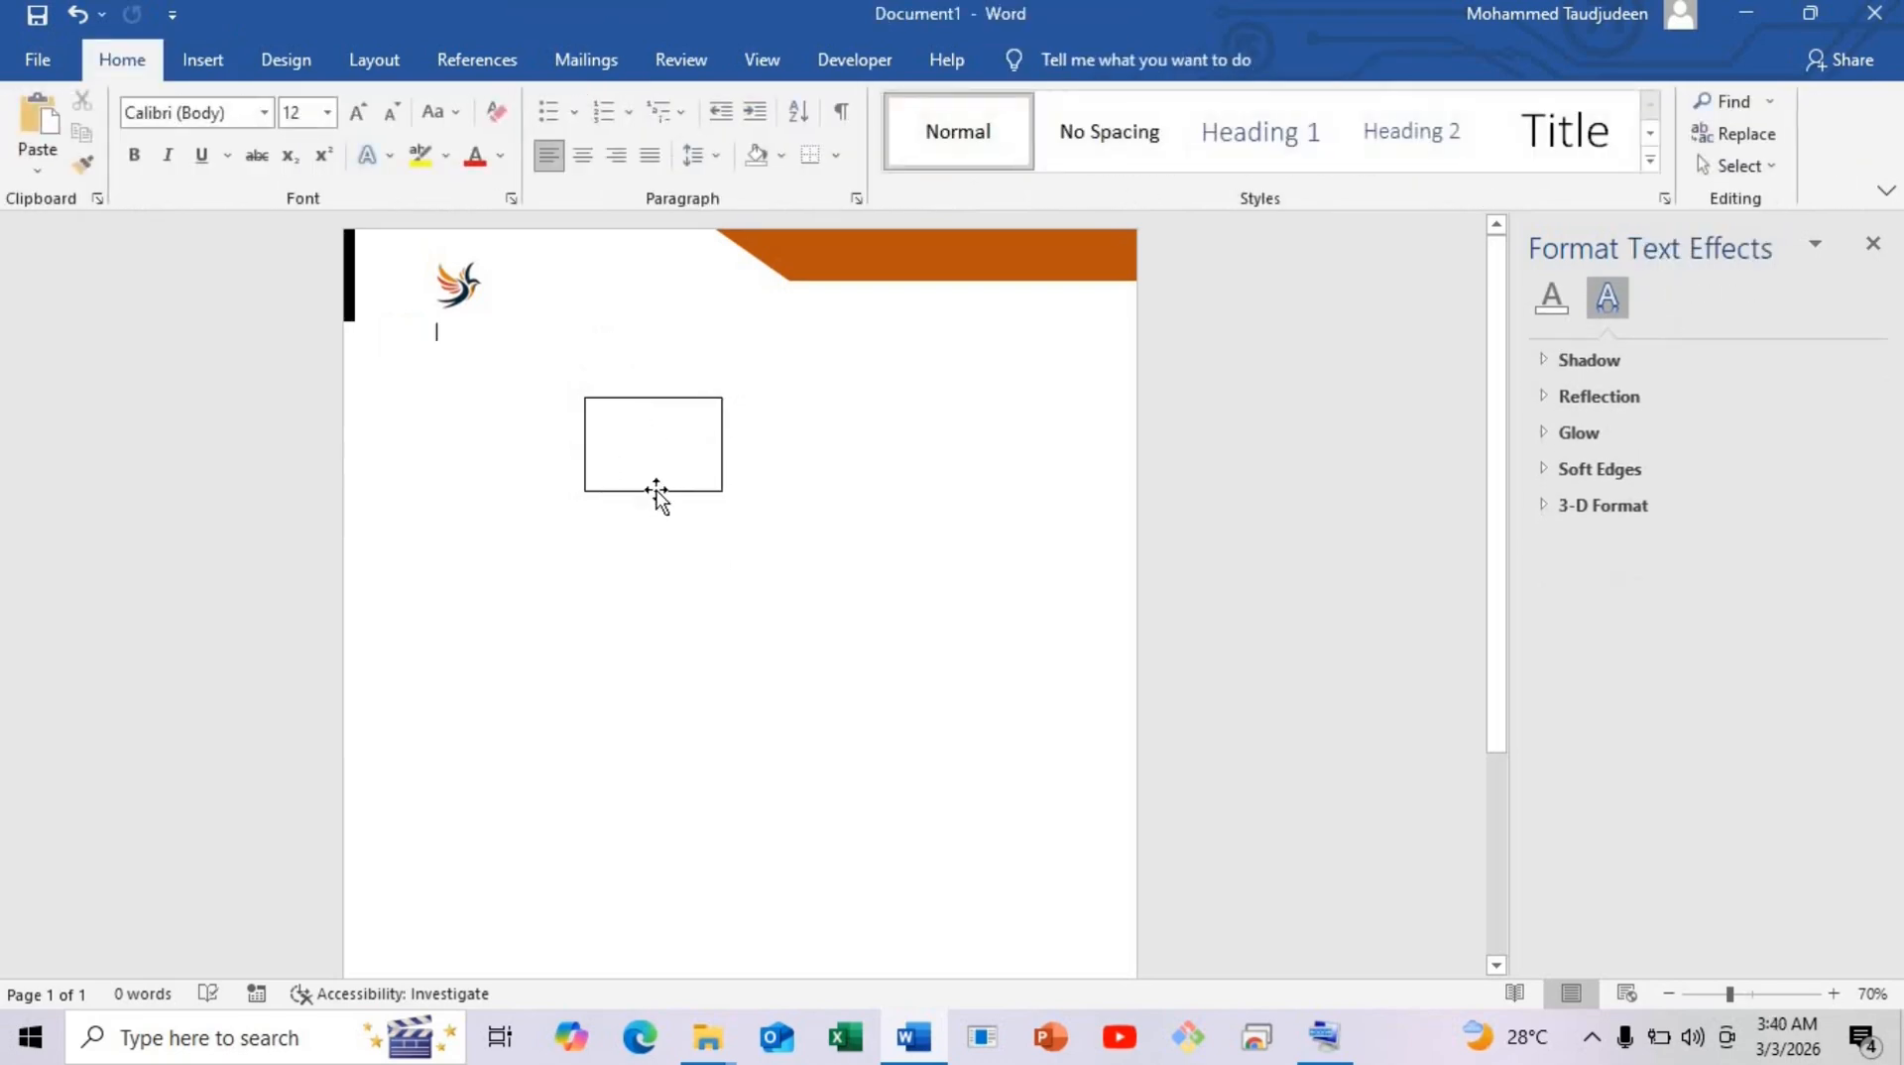
left_click(618, 475)
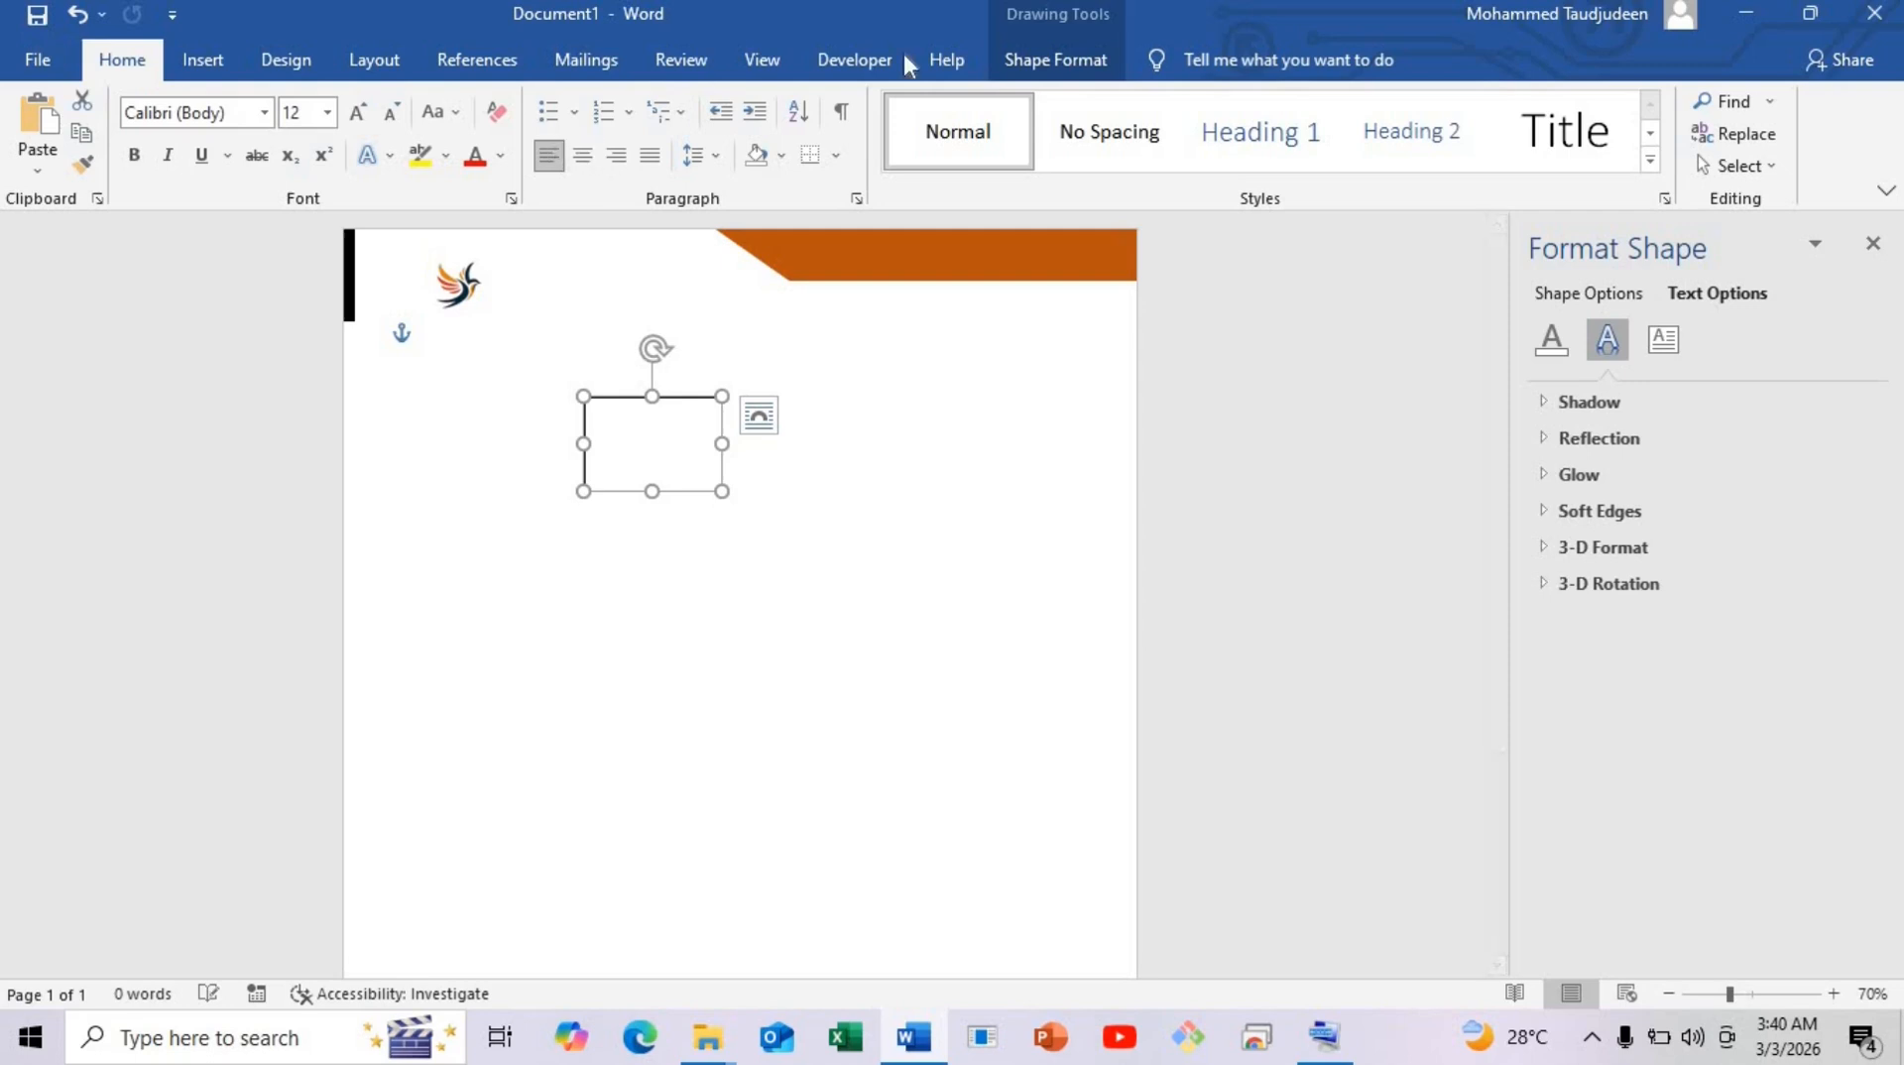
Give the text box No Outline and No Fill, and move it beside the logo.
left_click(1095, 62)
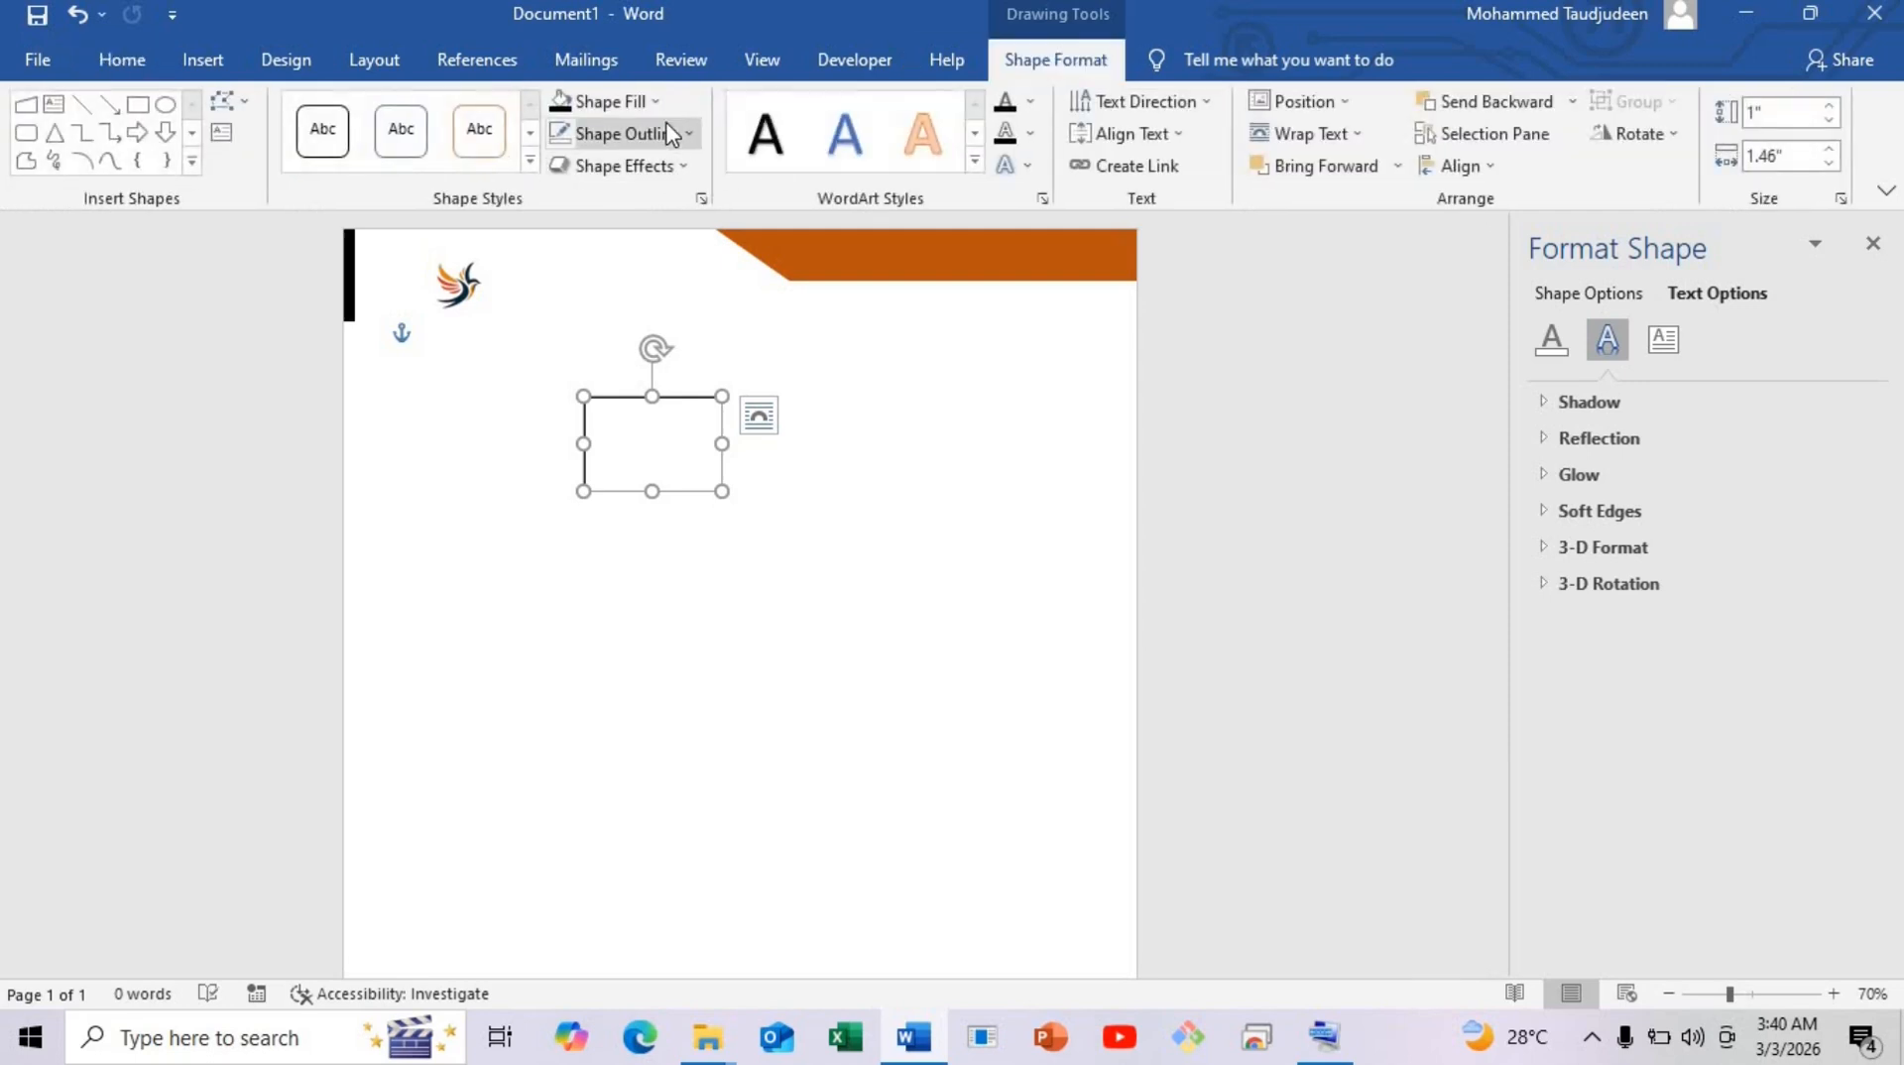
left_click(671, 133)
left_click(620, 443)
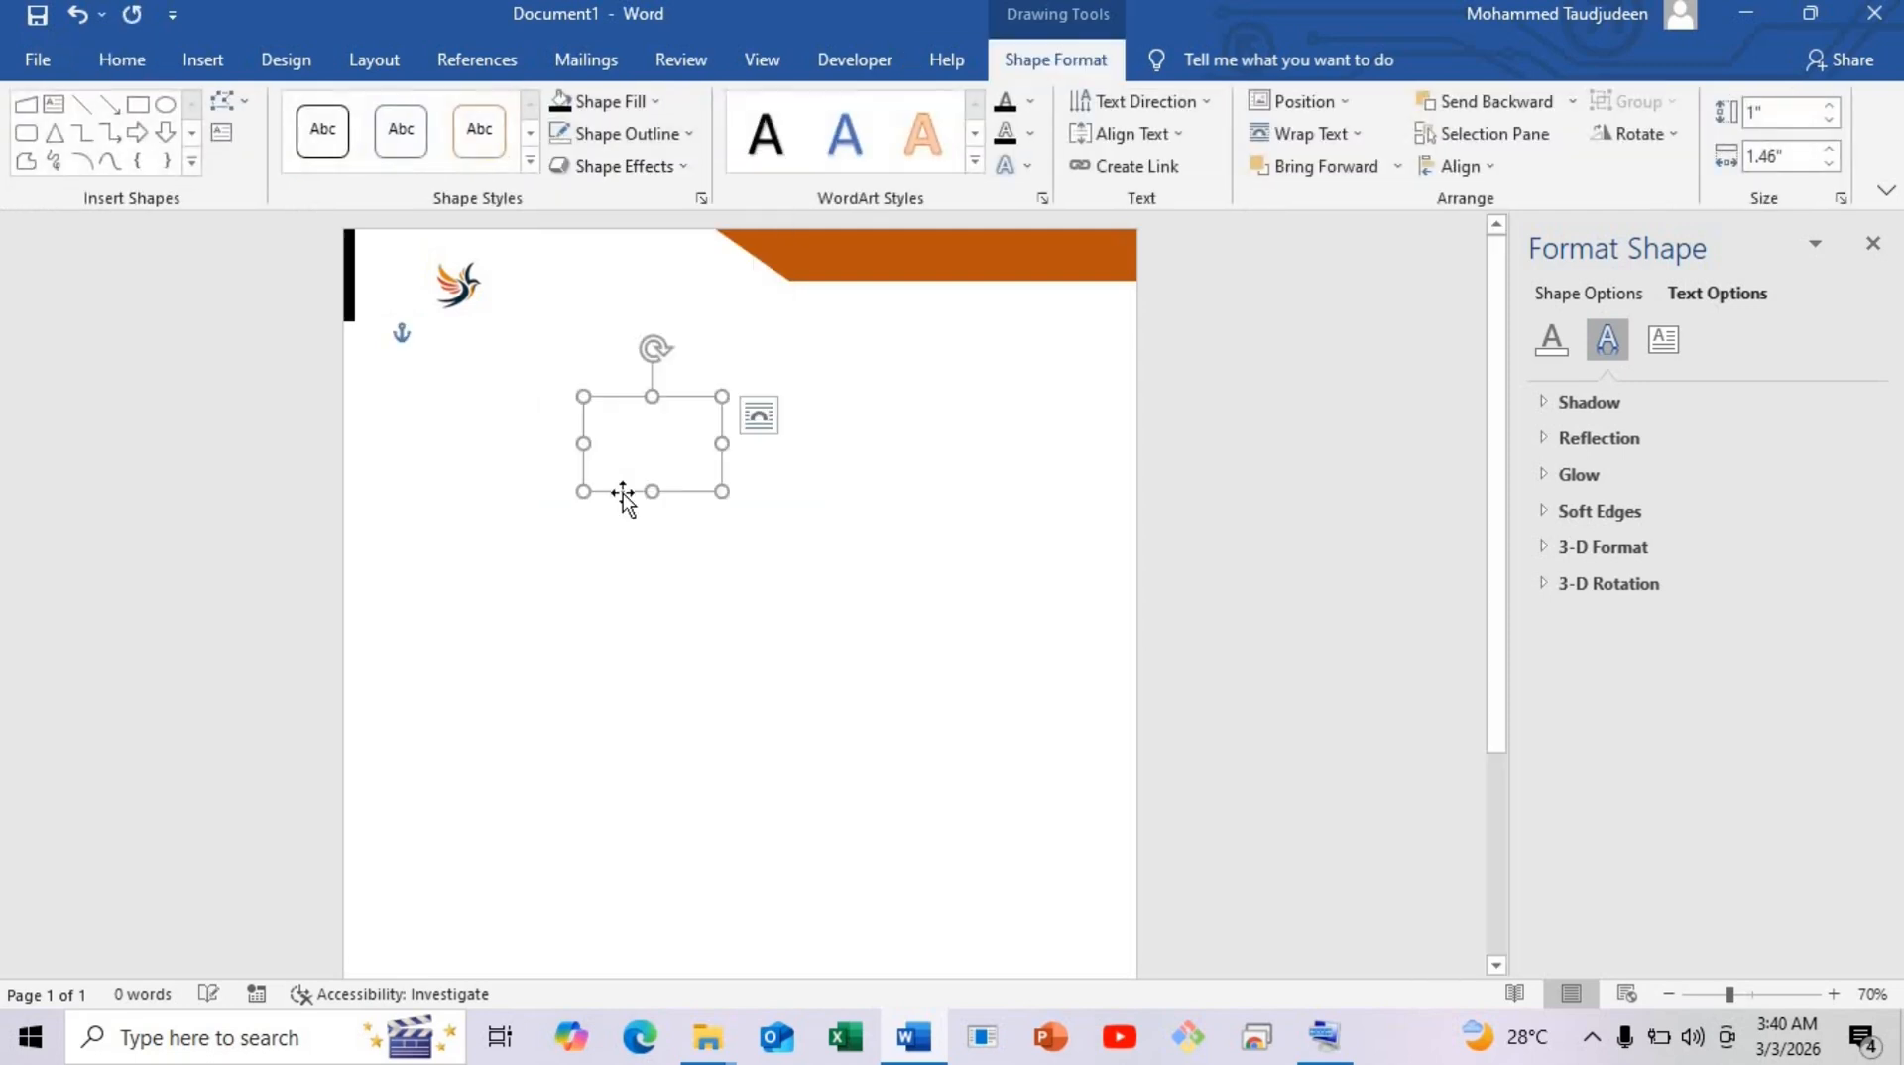
left_click_drag(622, 493, 773, 336)
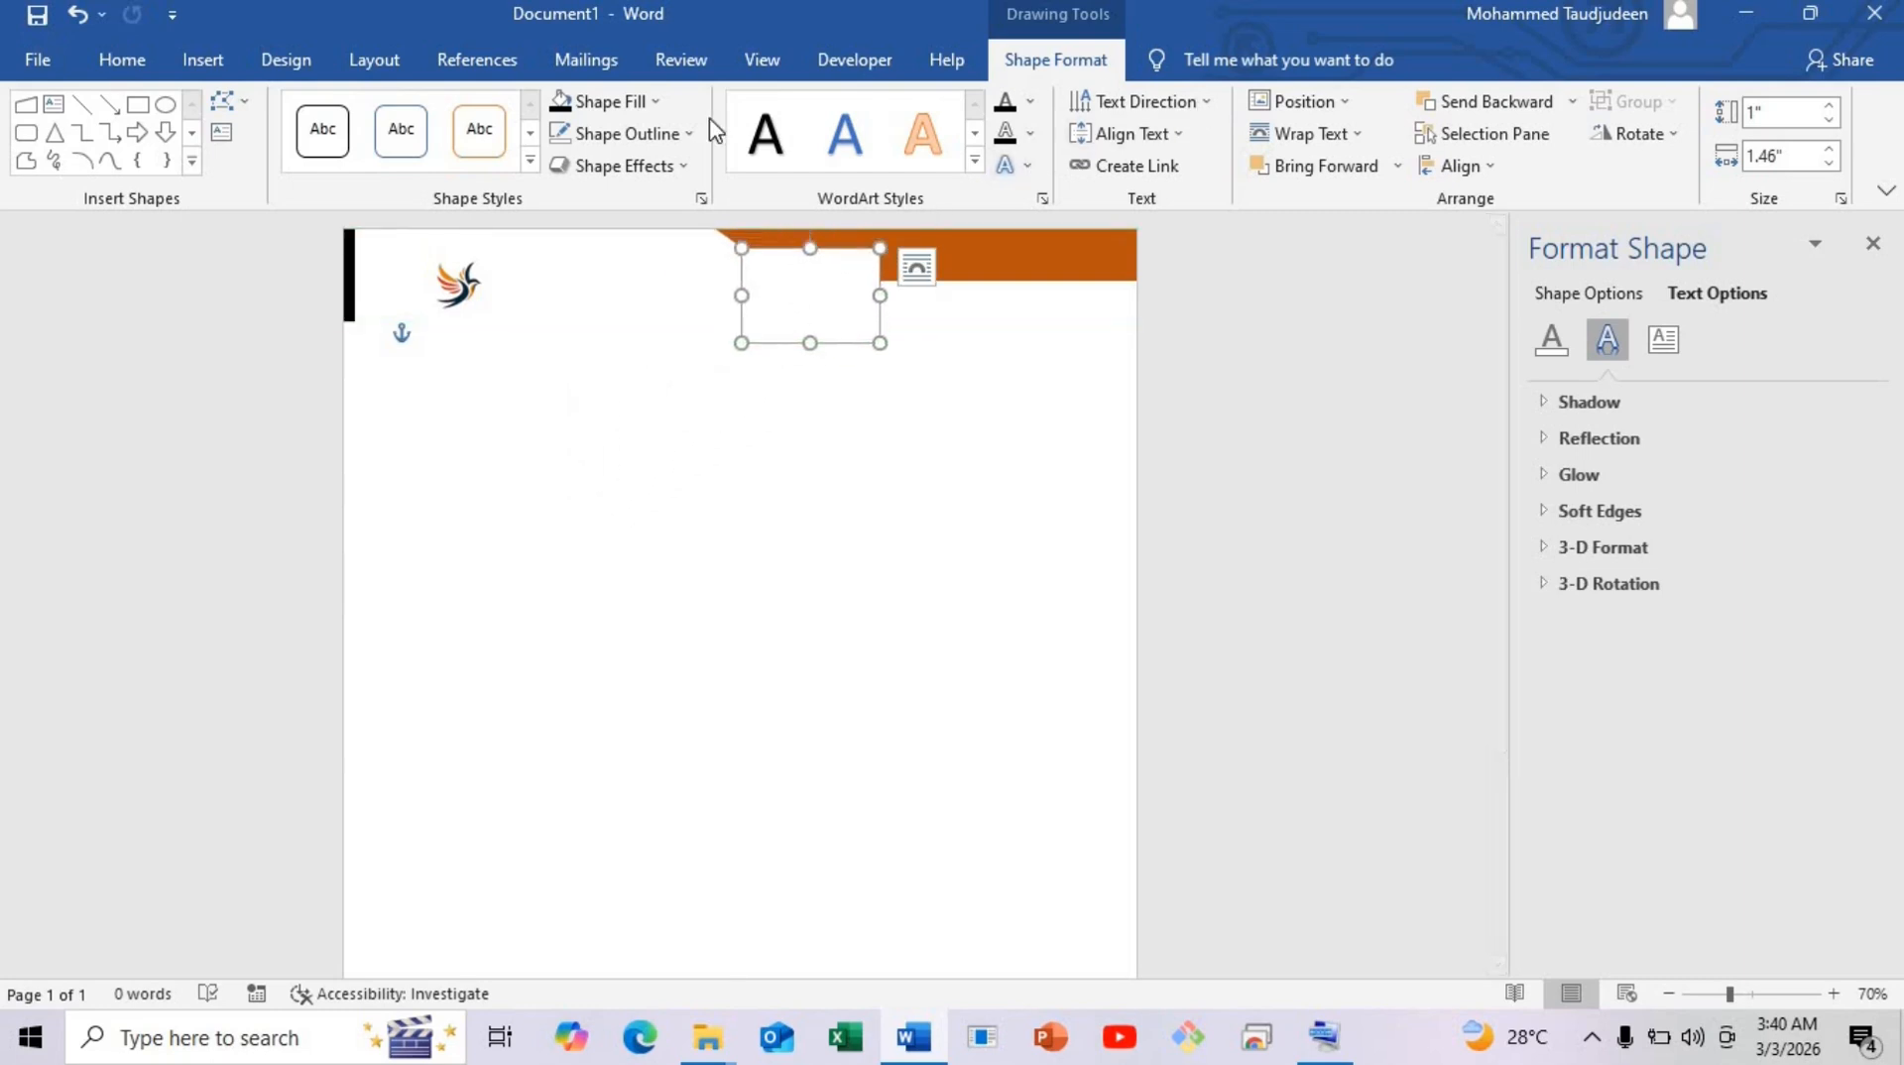
left_click(662, 102)
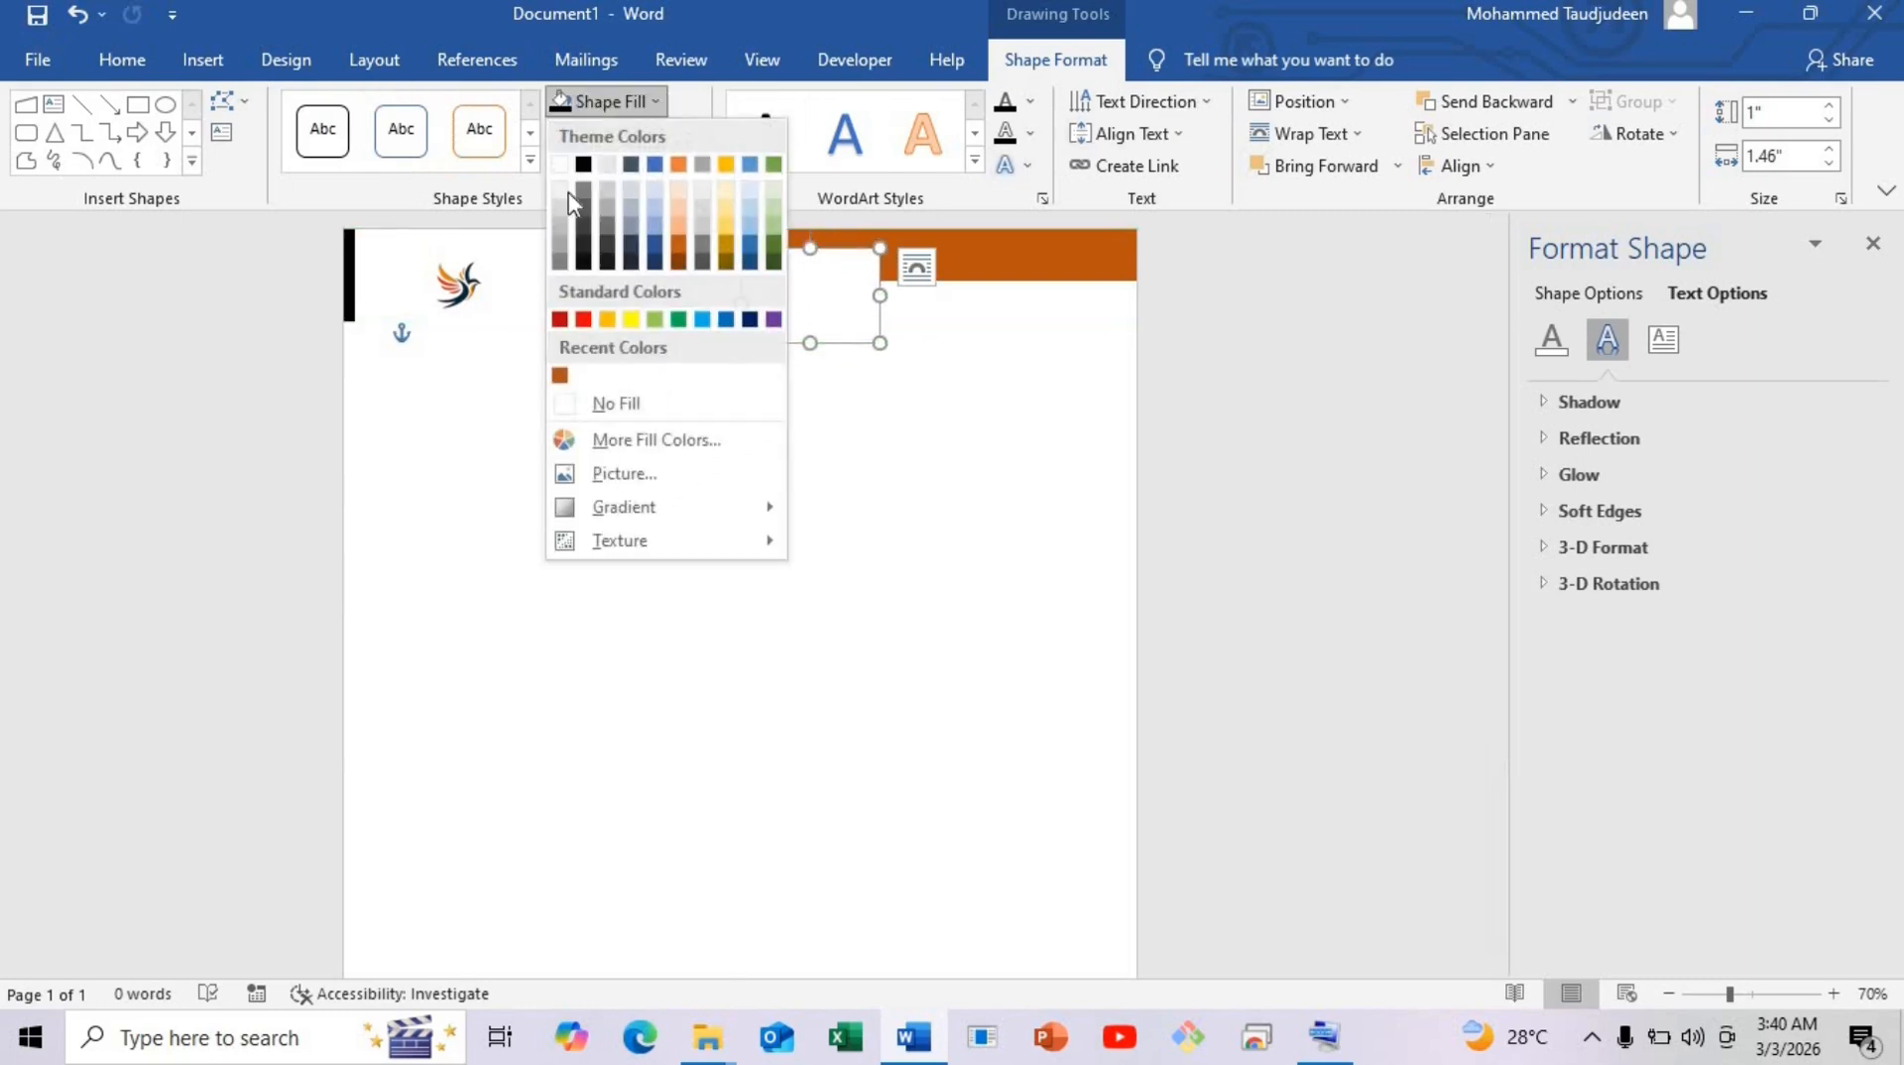
left_click(642, 402)
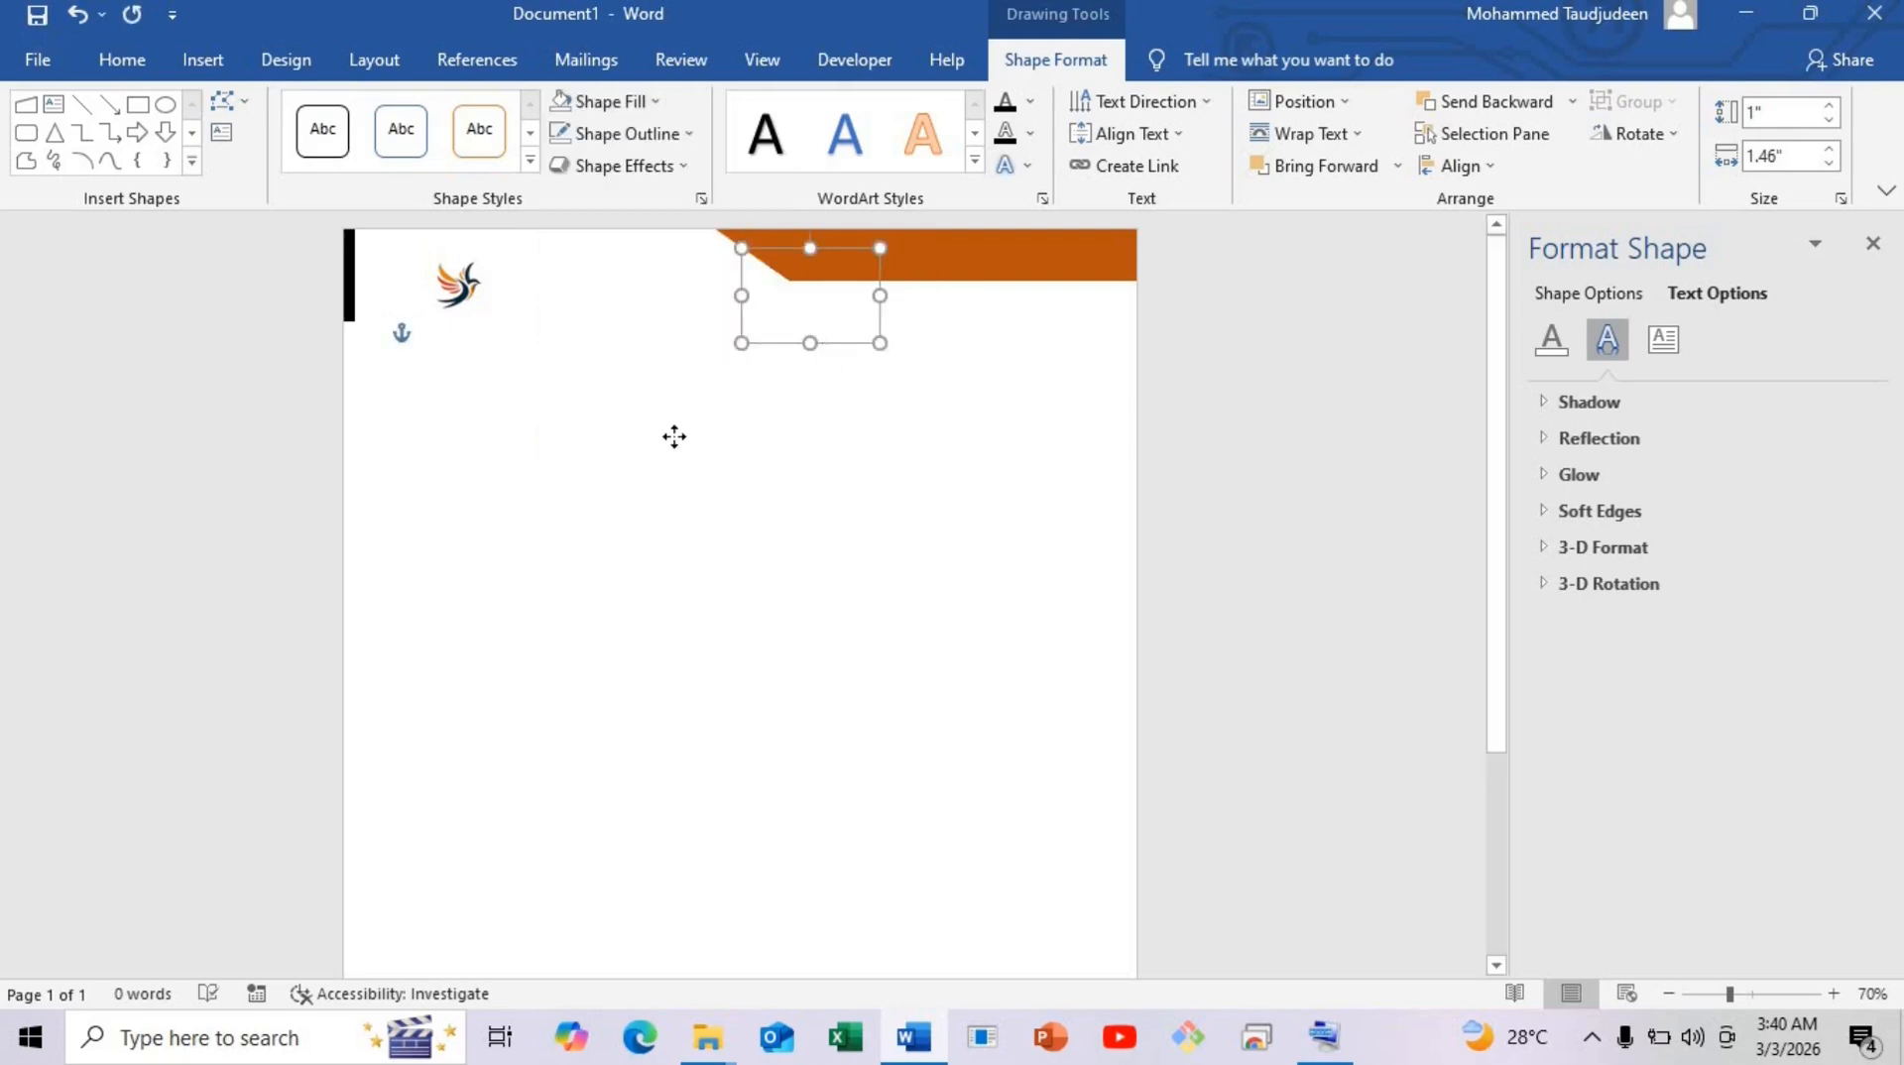
left_click_drag(802, 284, 640, 362)
left_click(640, 362)
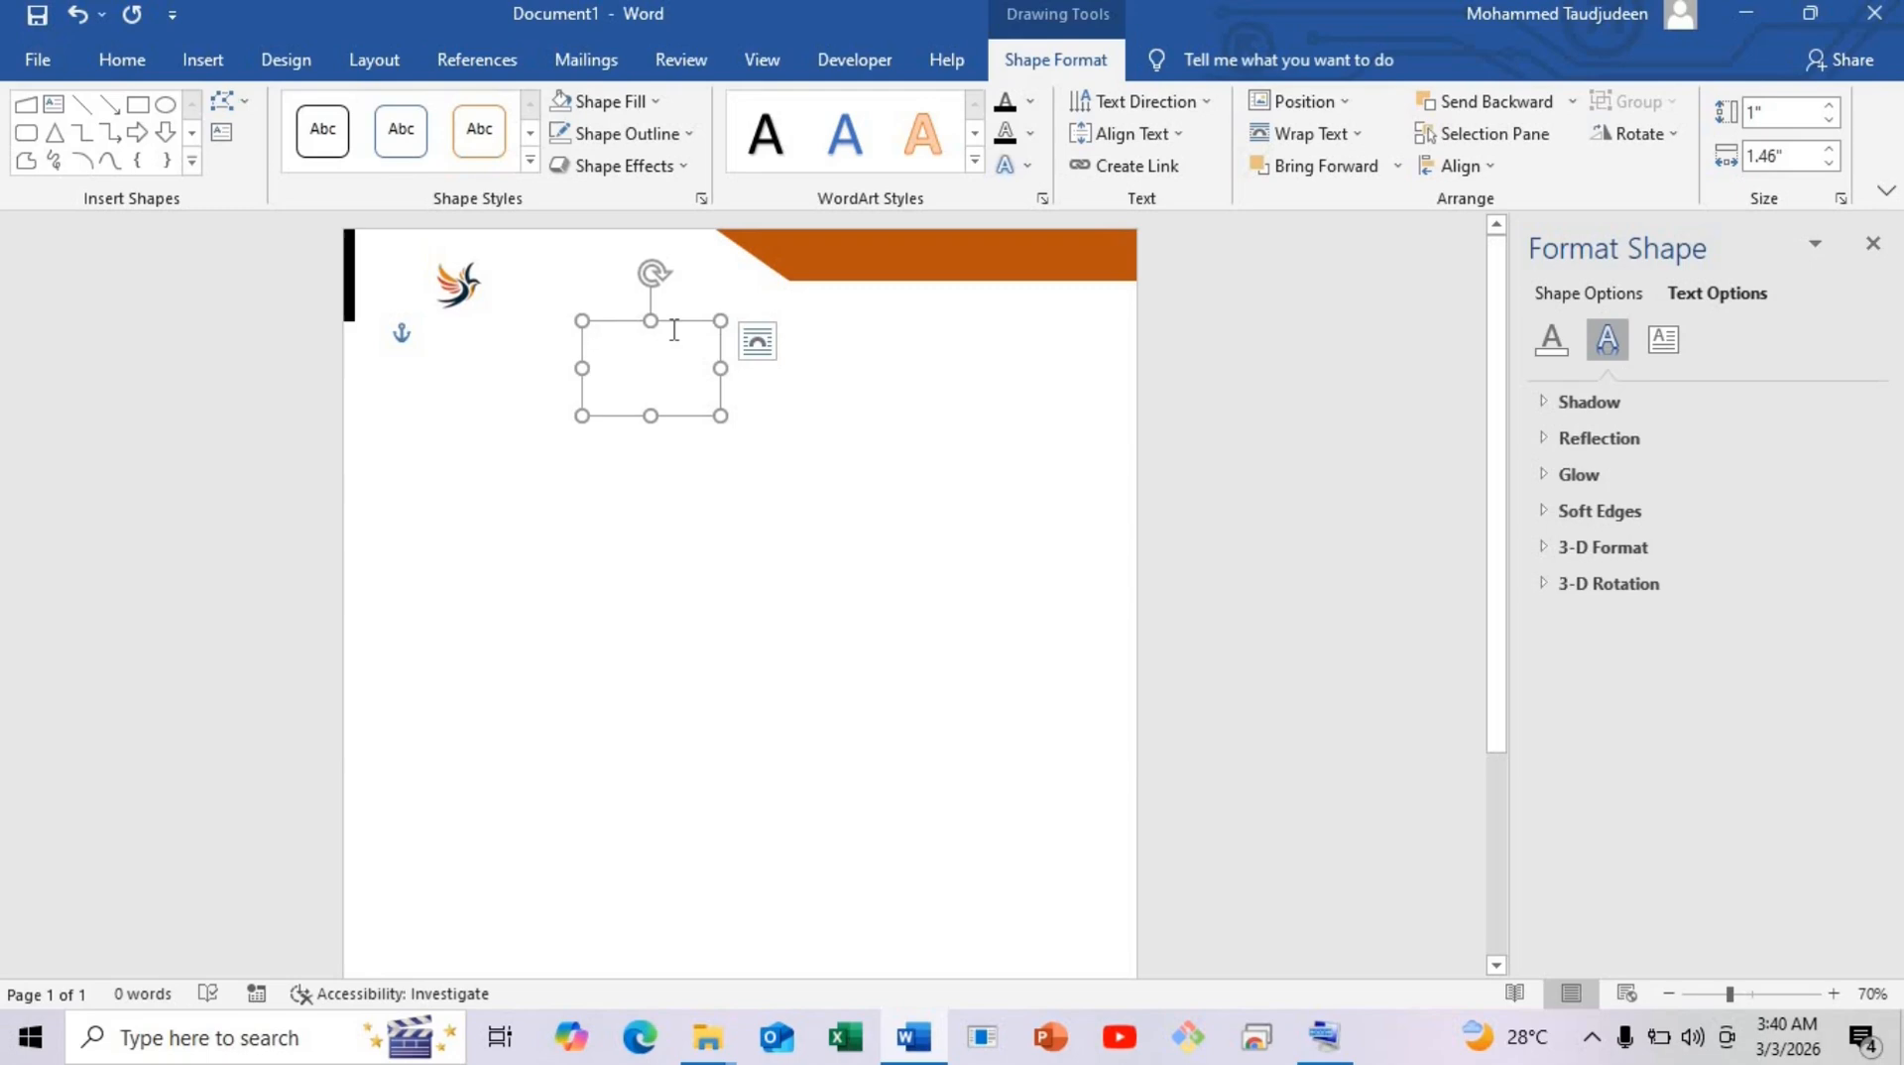
Type 'Company Logo Here' with a new line and set all text to Times New Roman 14 pt.
type("Company")
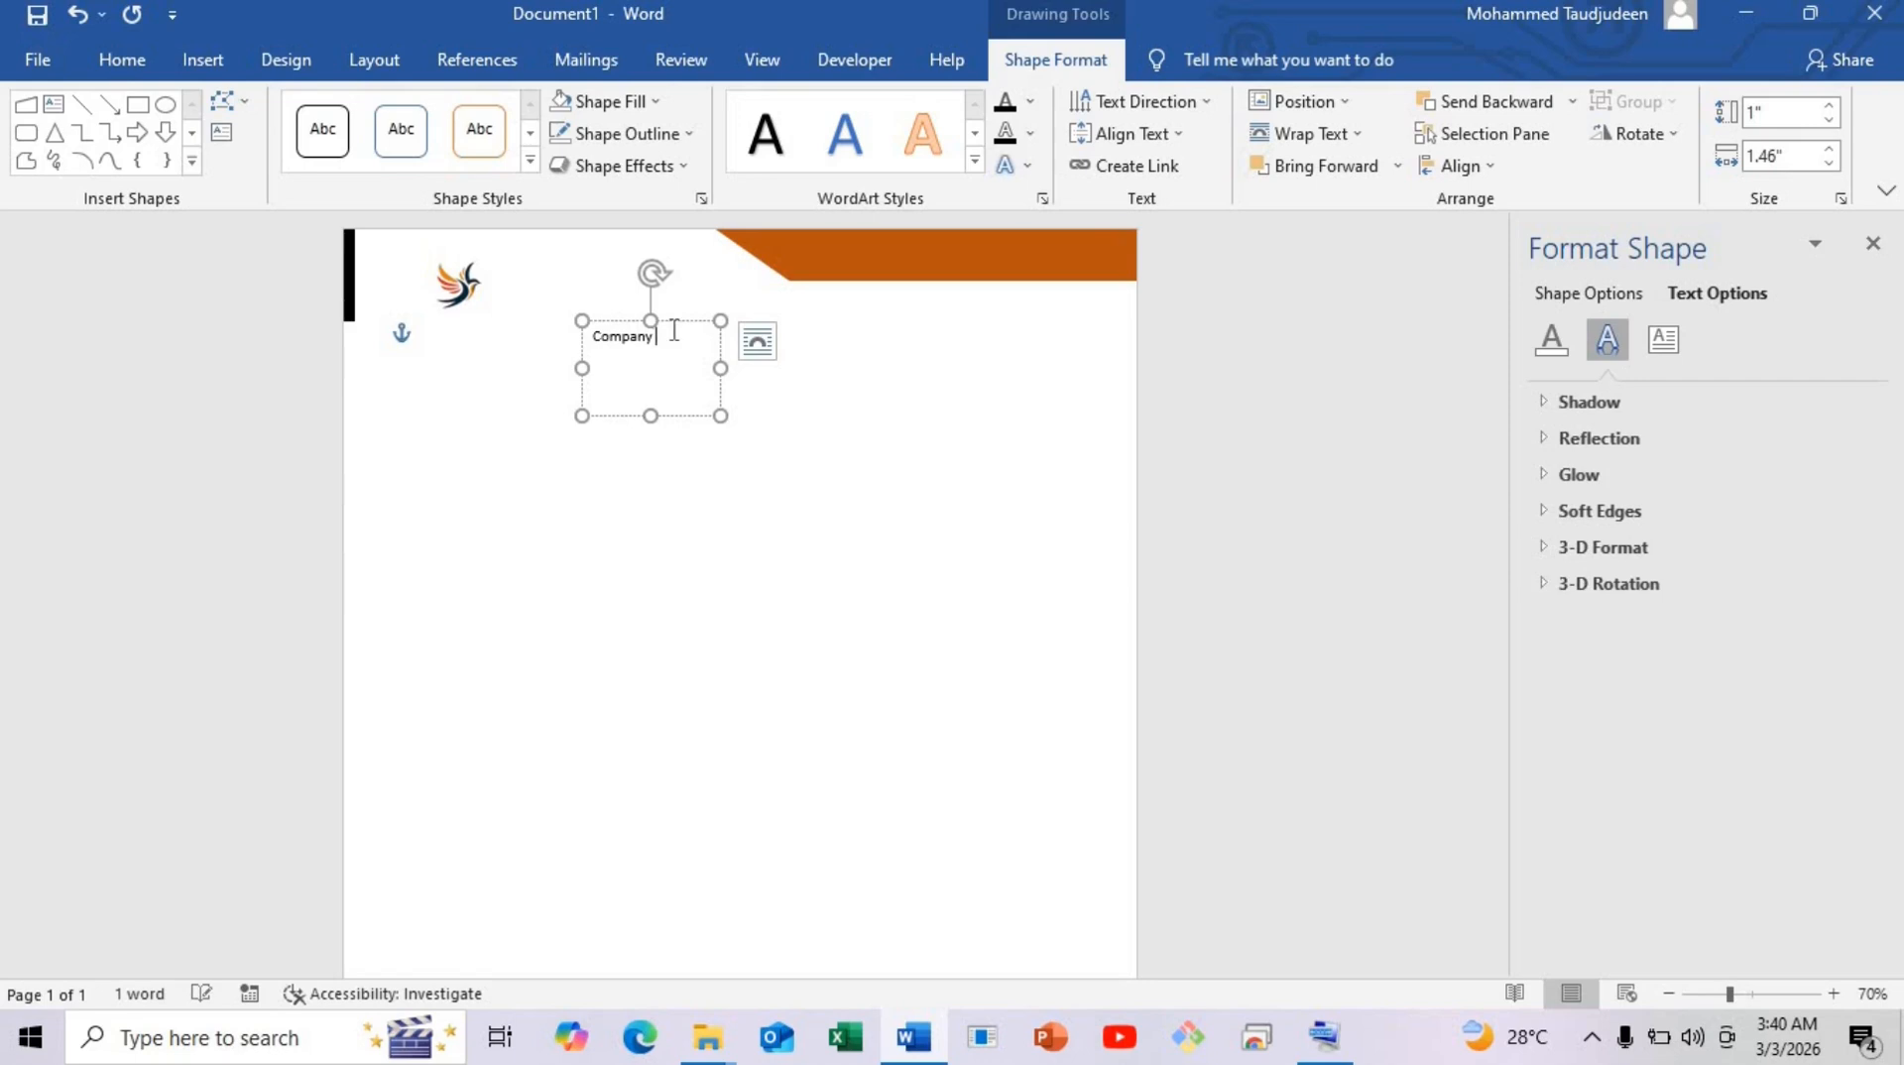
type(" Logo")
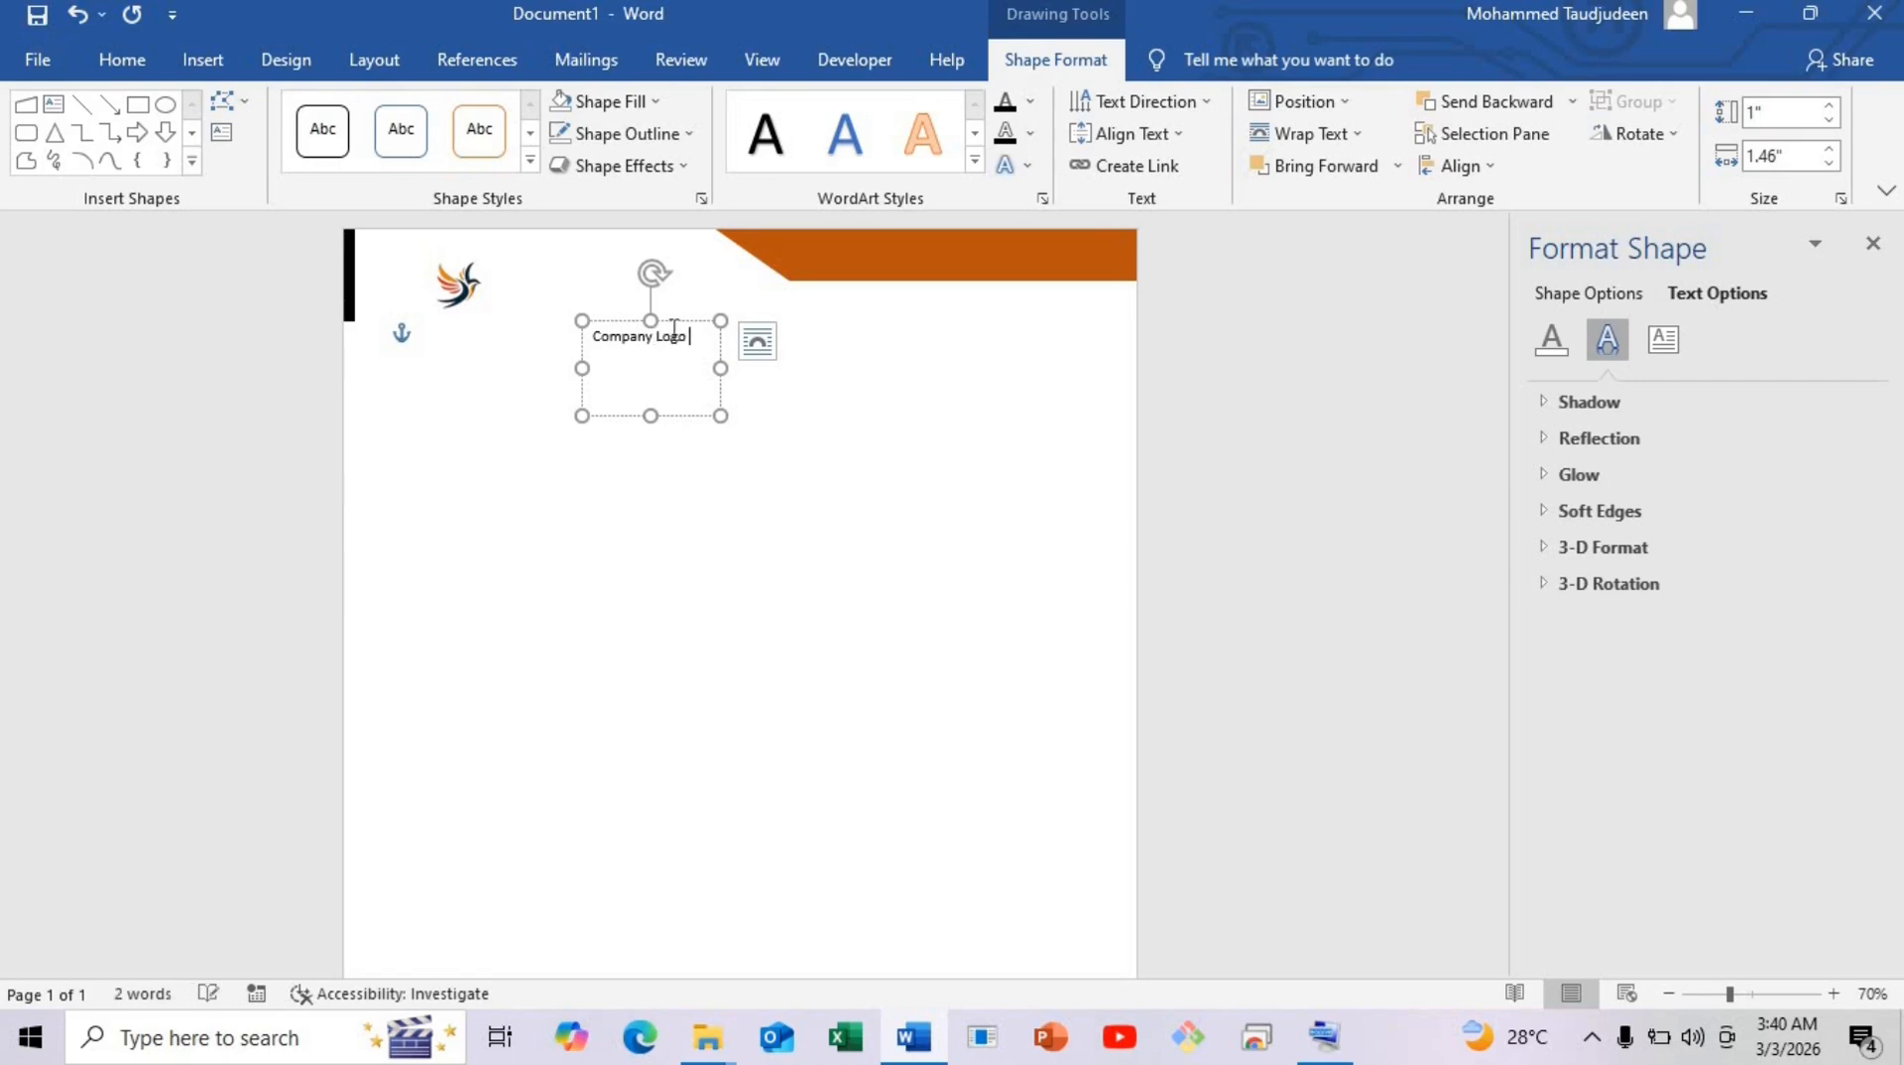
type(" Here")
key("Return")
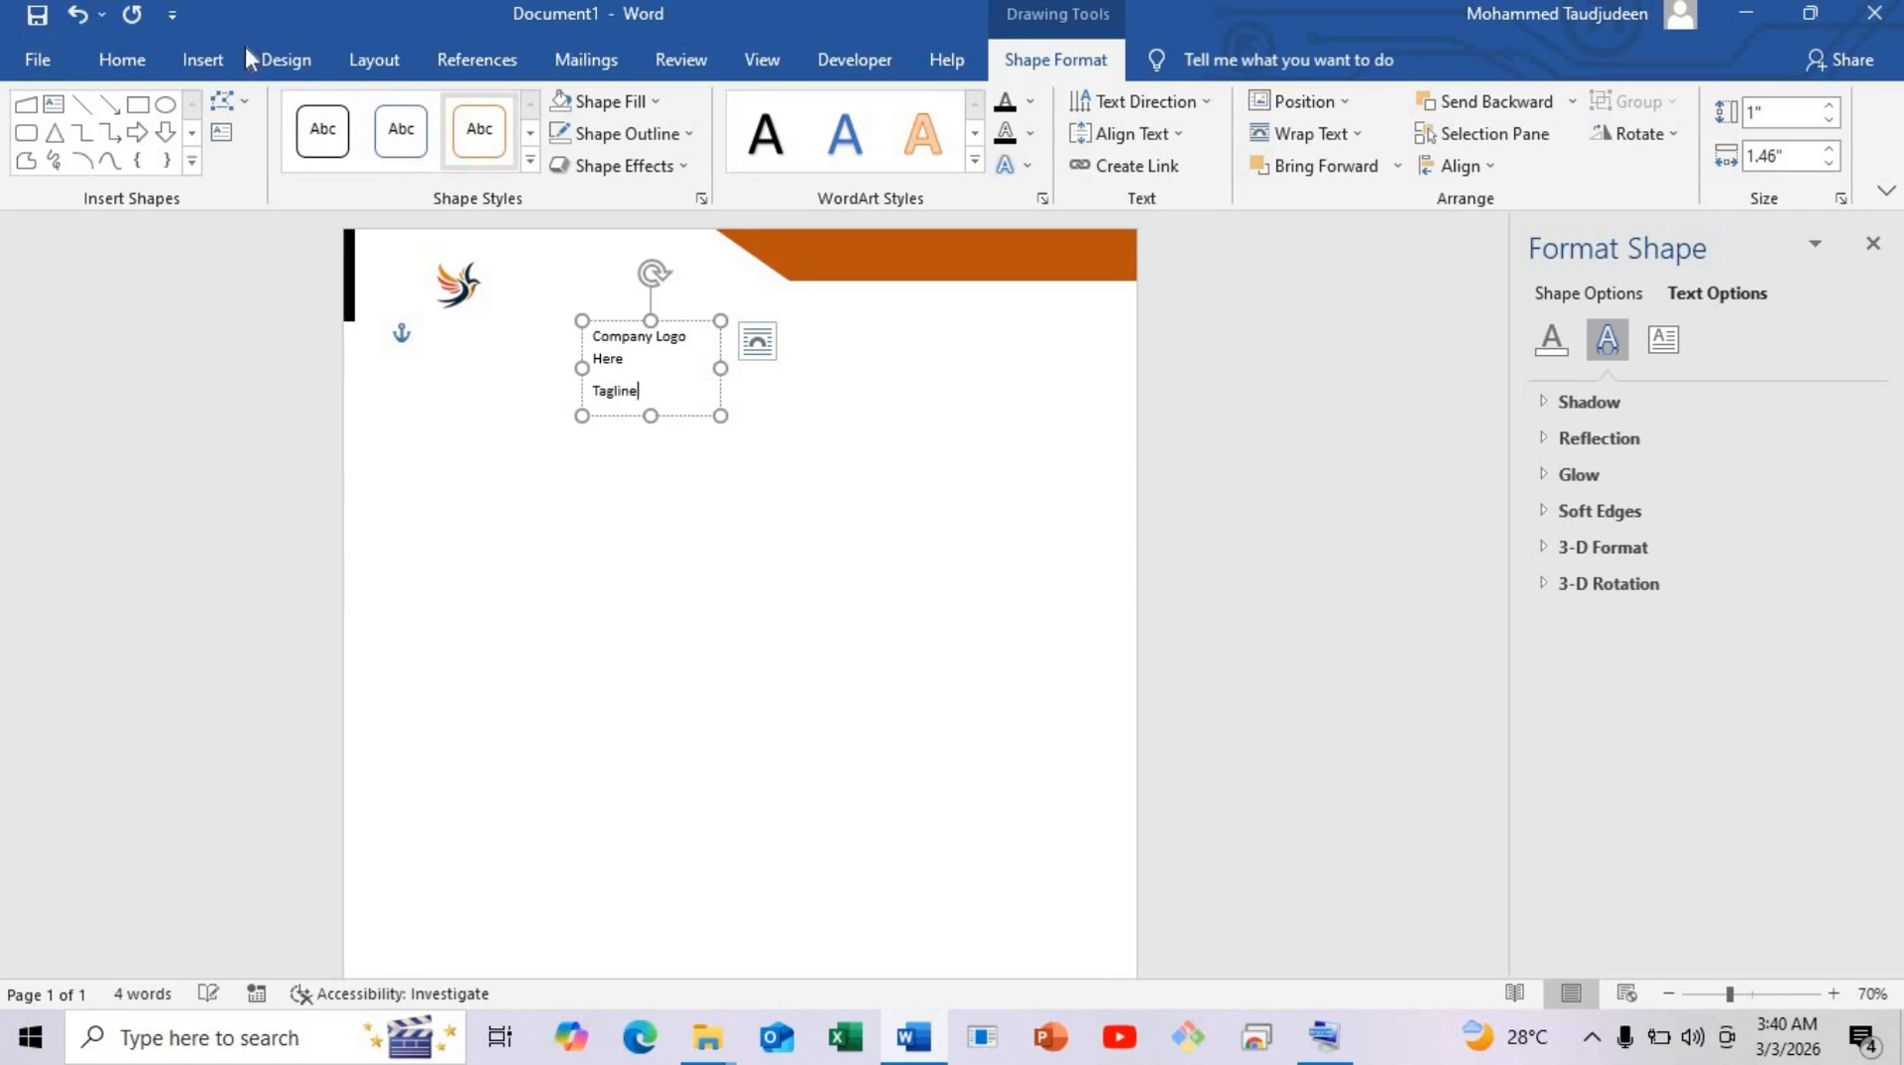
key("ctrl+a")
left_click(124, 59)
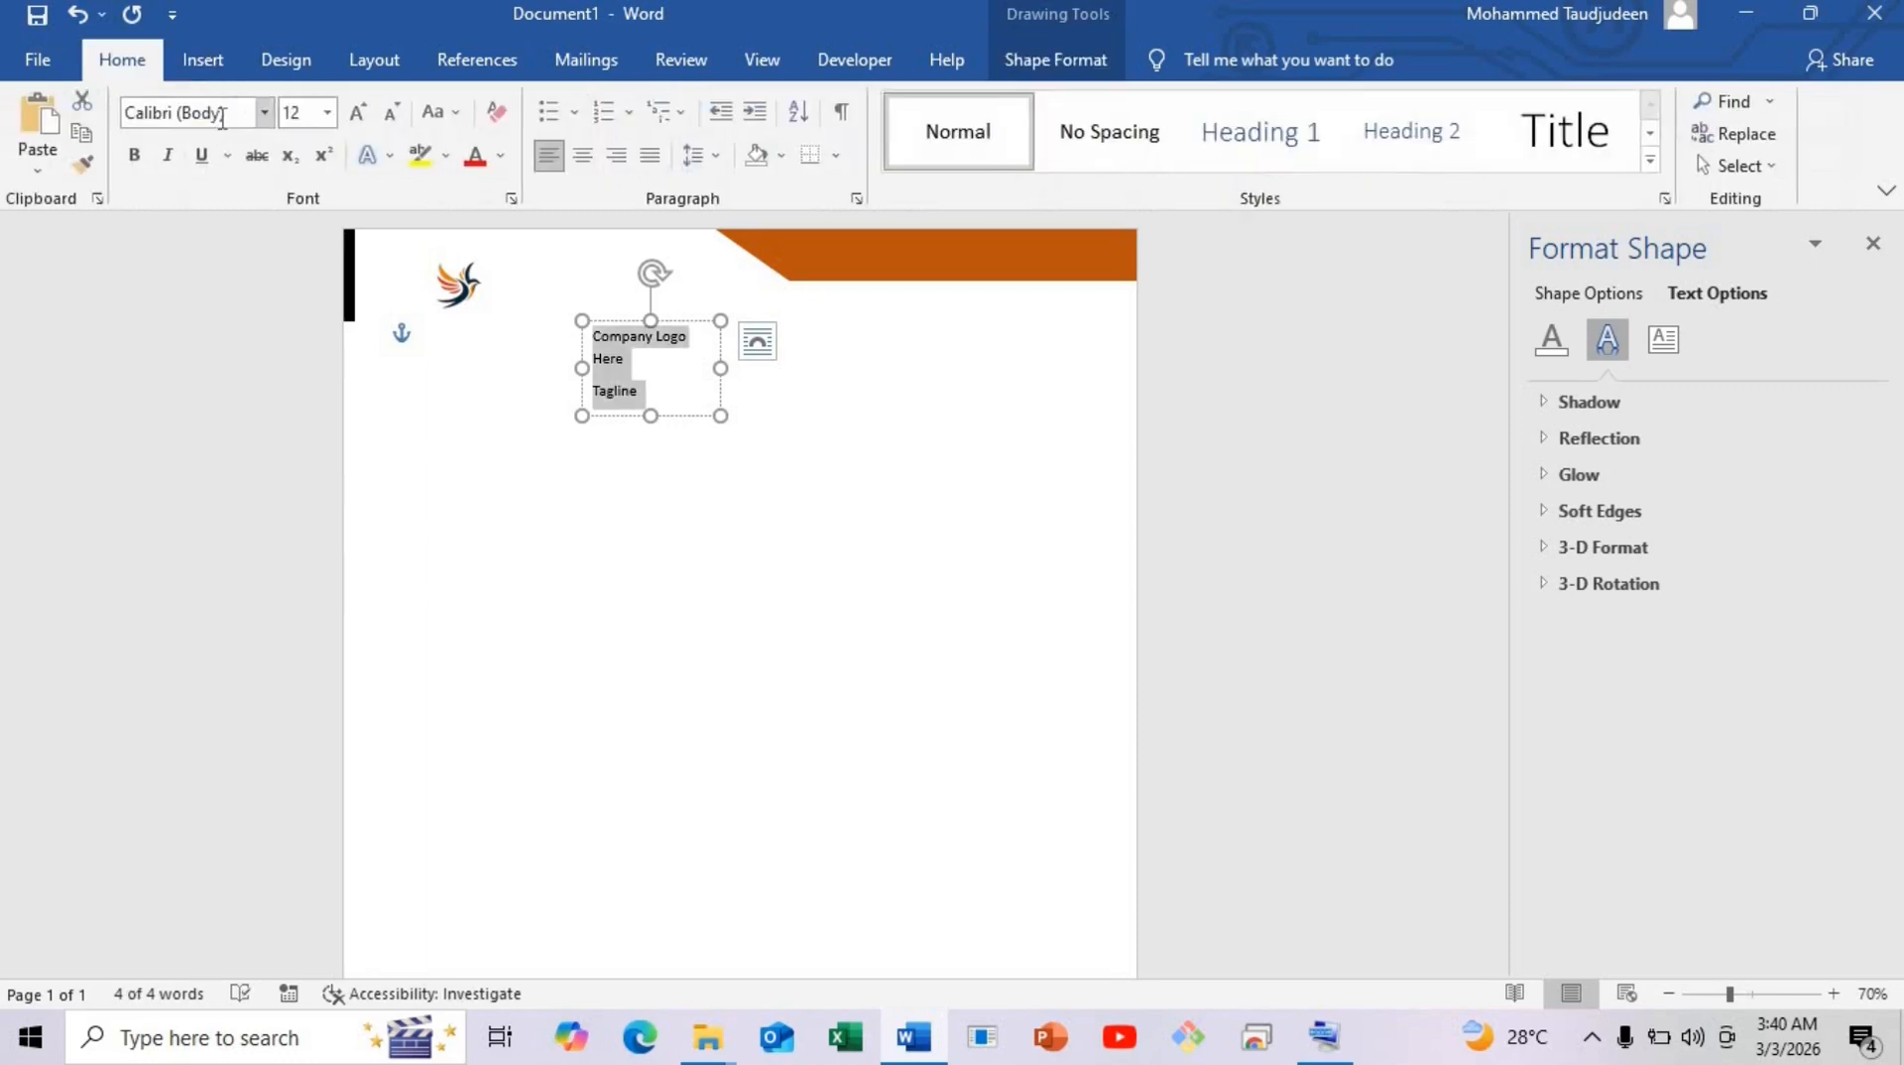
left_click(263, 112)
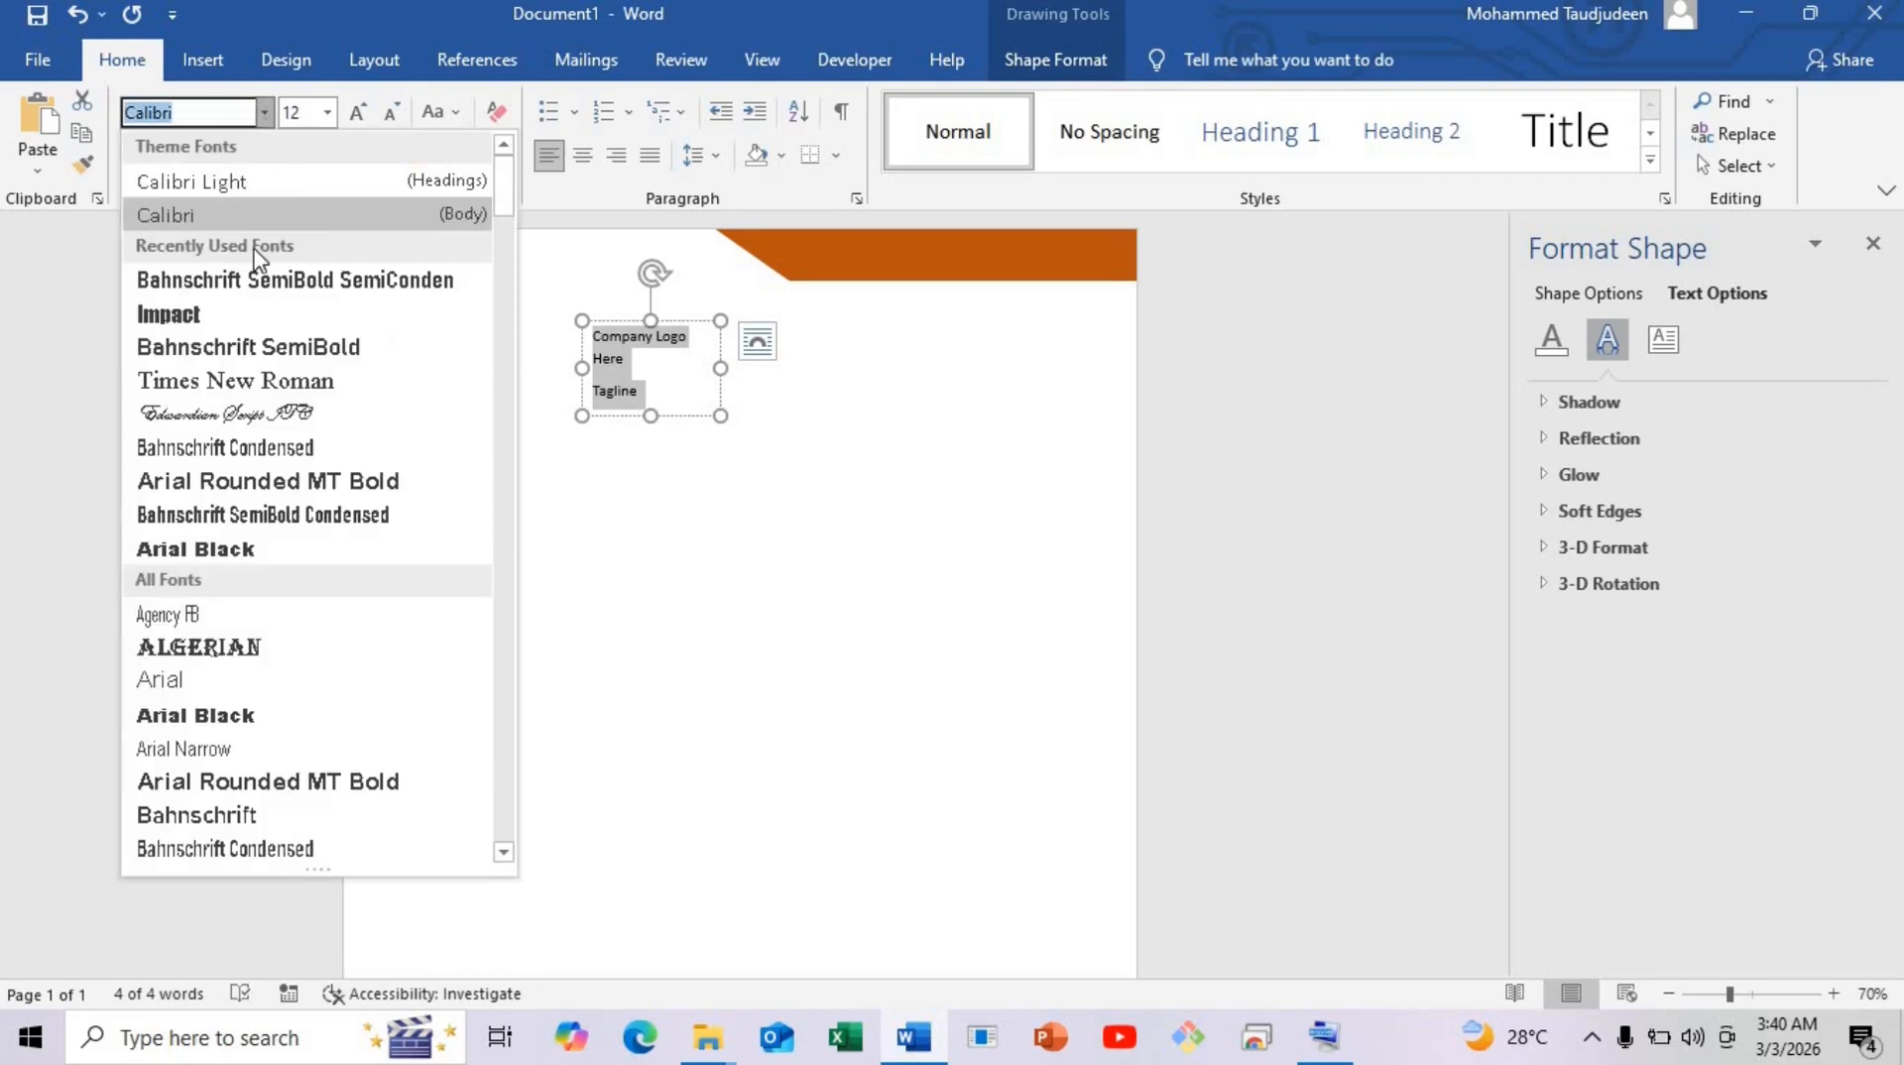
left_click(266, 380)
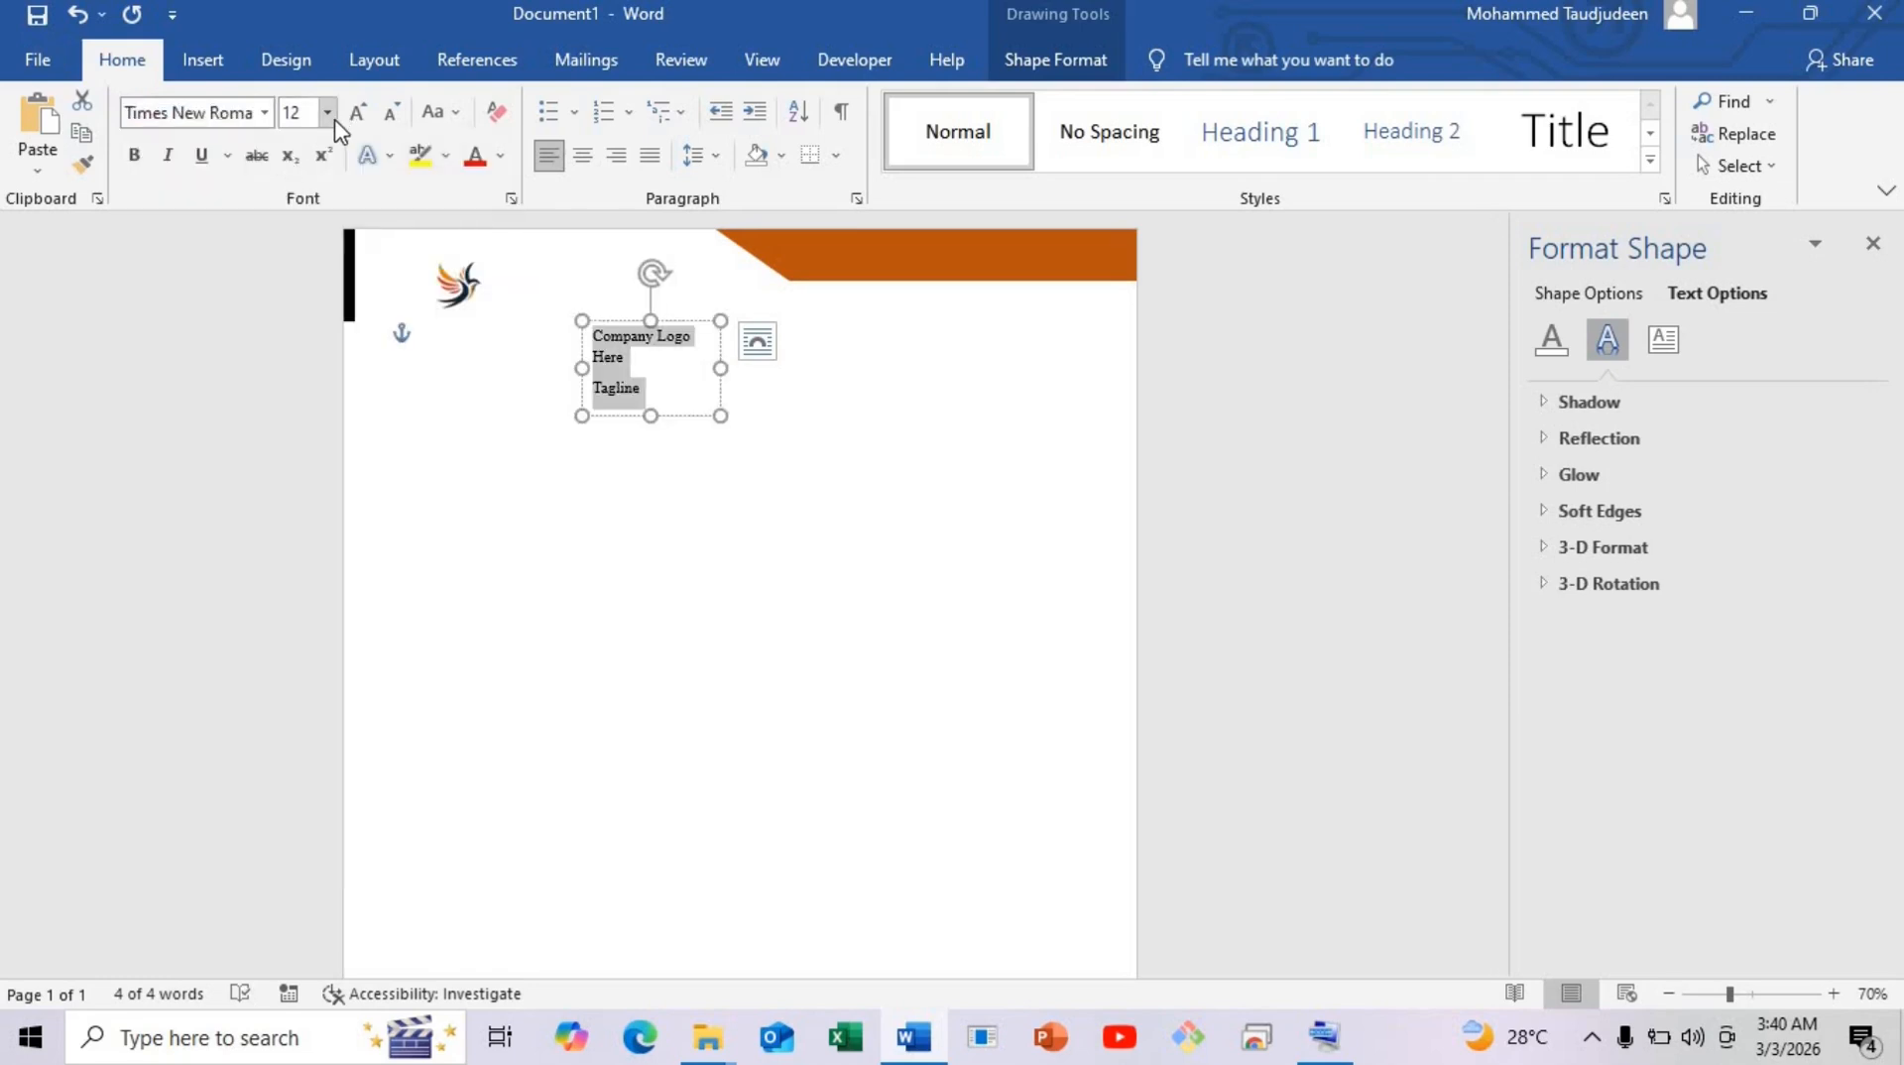
left_click(328, 112)
left_click(297, 277)
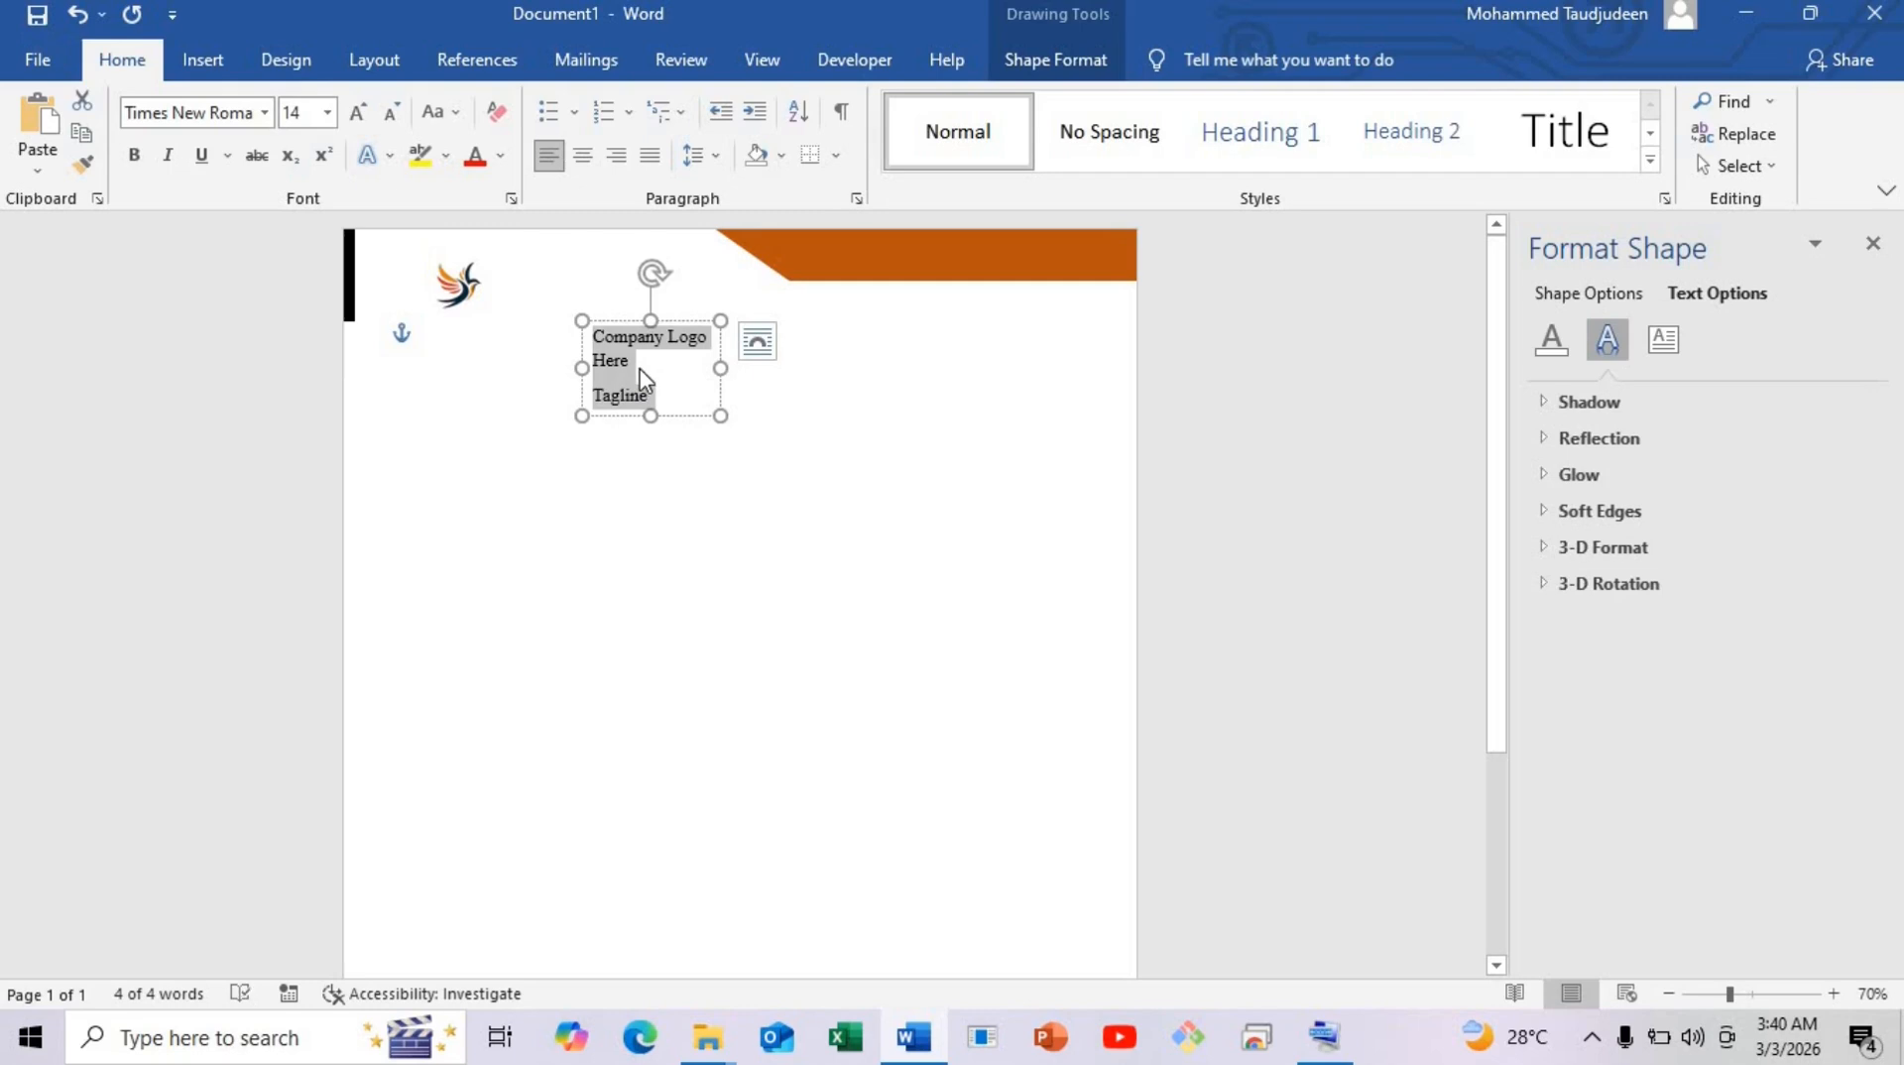
left_click(644, 359)
Make the 'Company Logo Here' heading bold.
left_click_drag(643, 359, 560, 332)
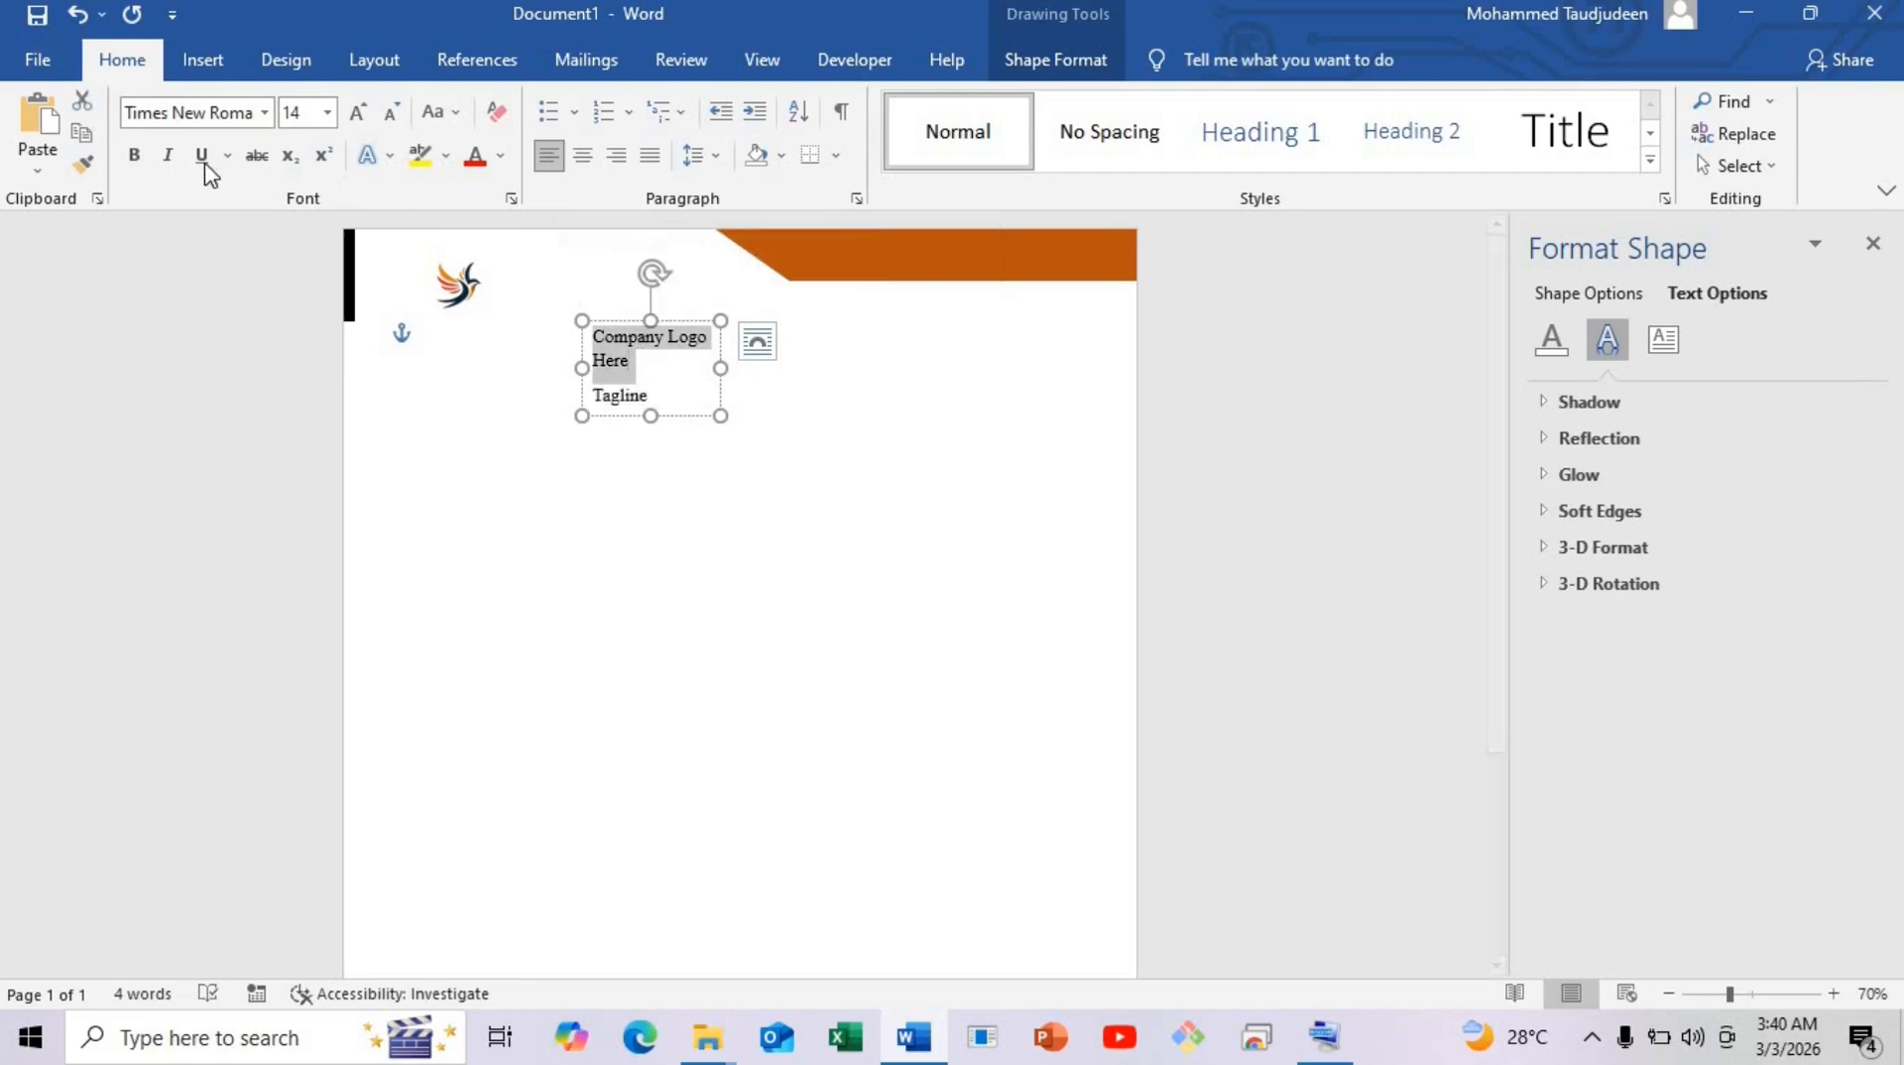
left_click(135, 160)
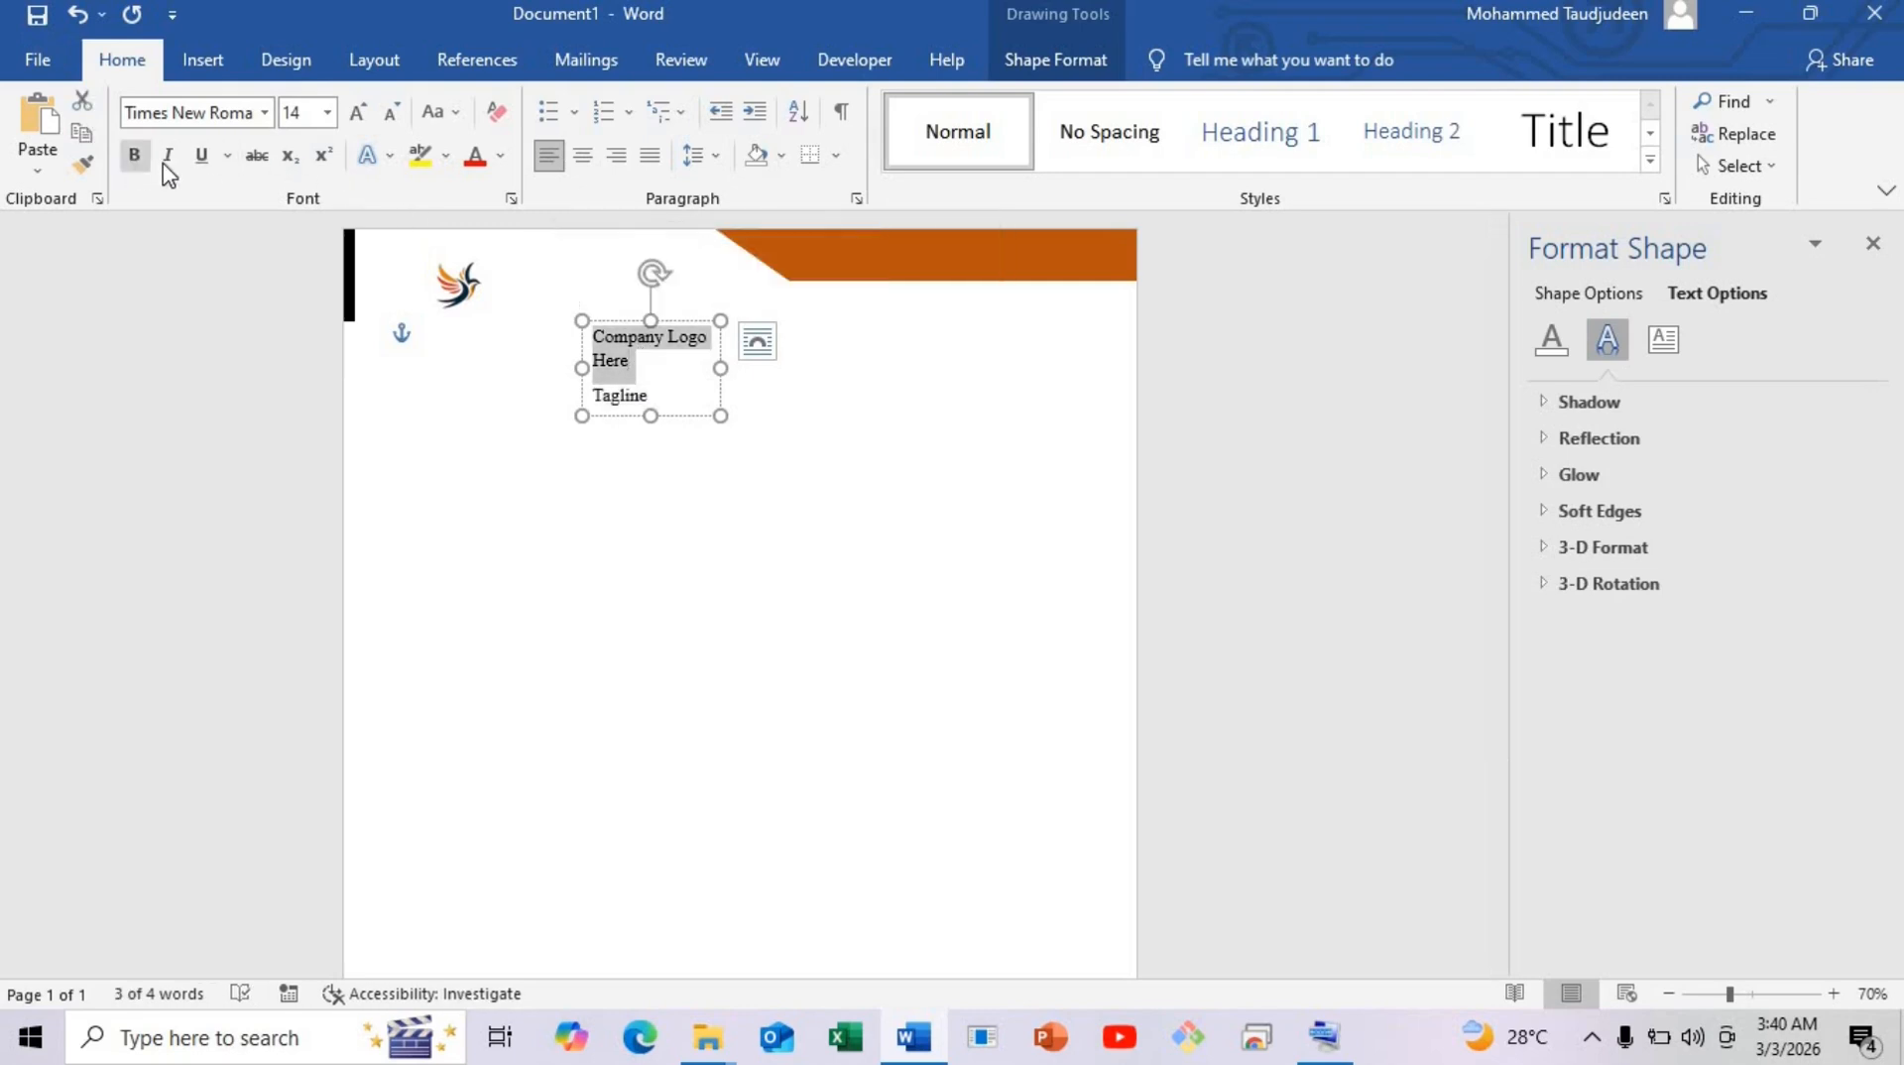
left_click(704, 410)
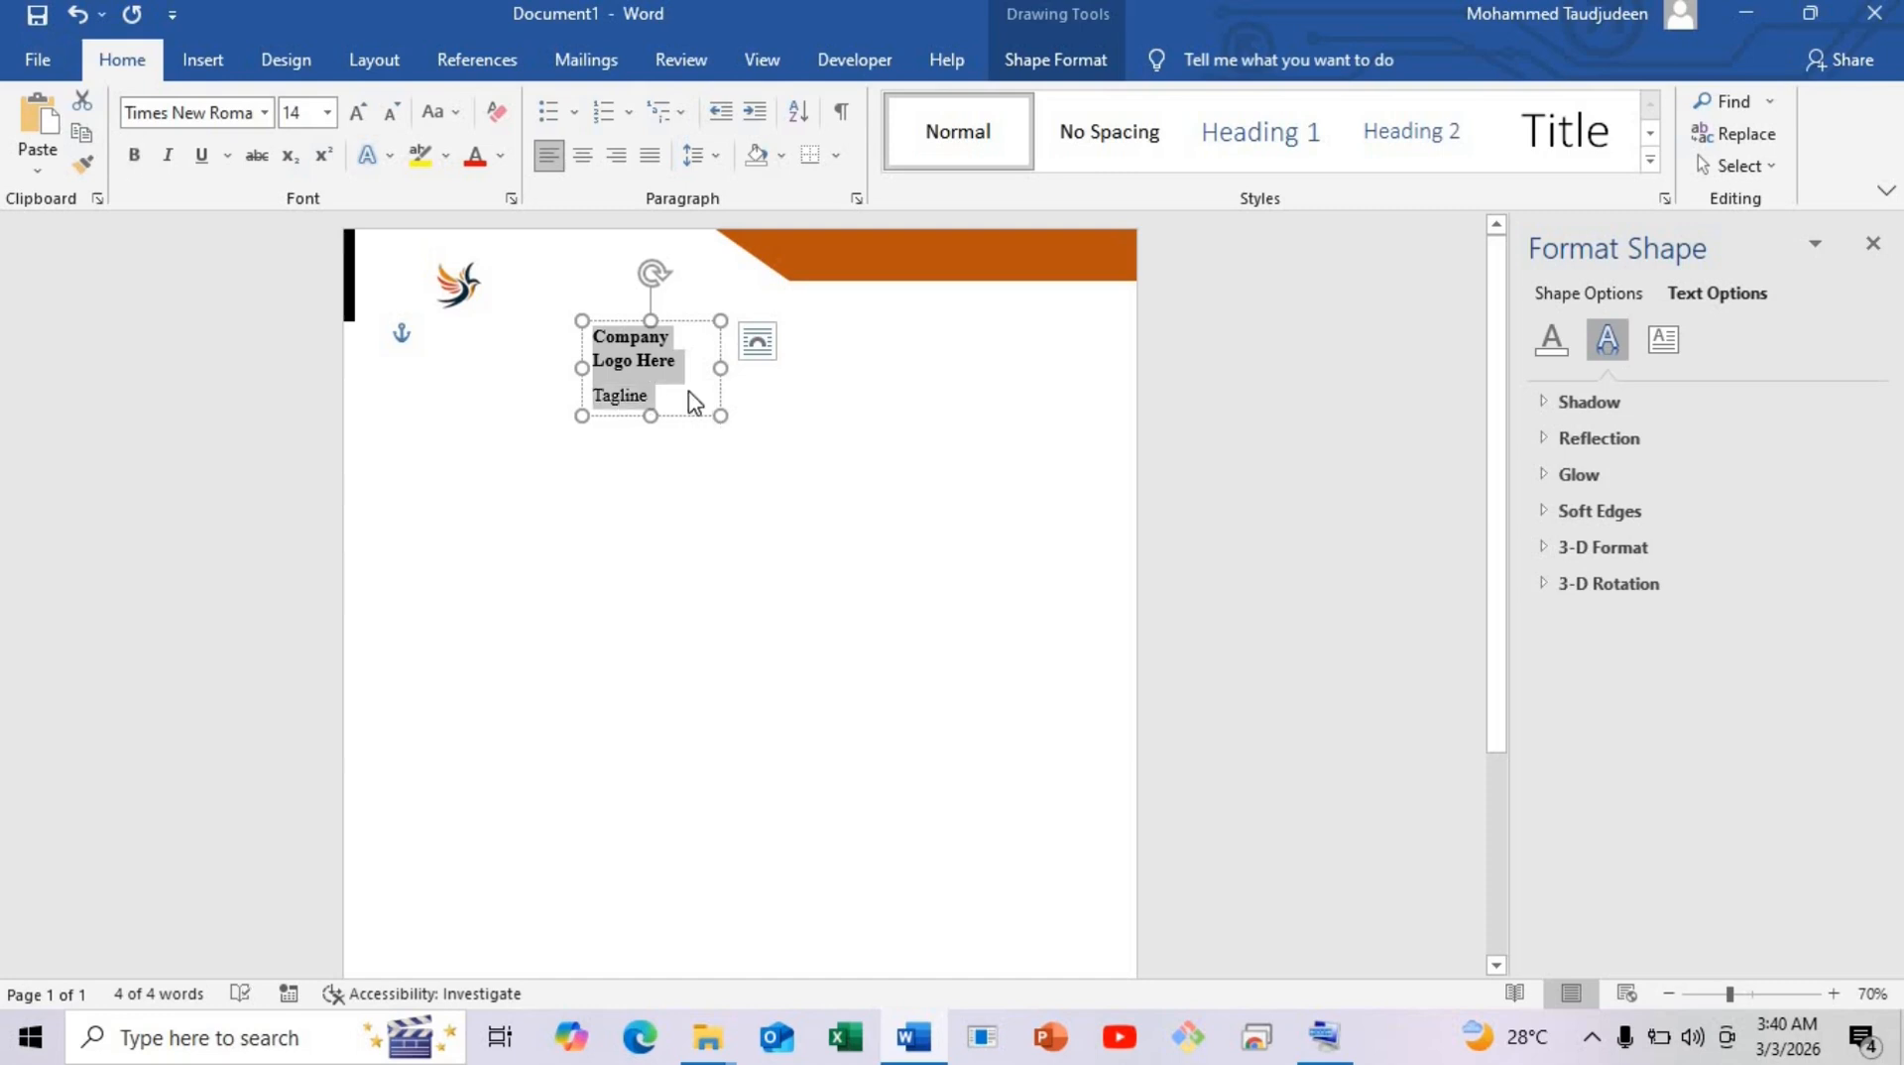
left_click(691, 392)
Widen the text box so the heading fits one line and set spacing after to 0 pt.
key("ctrl+a")
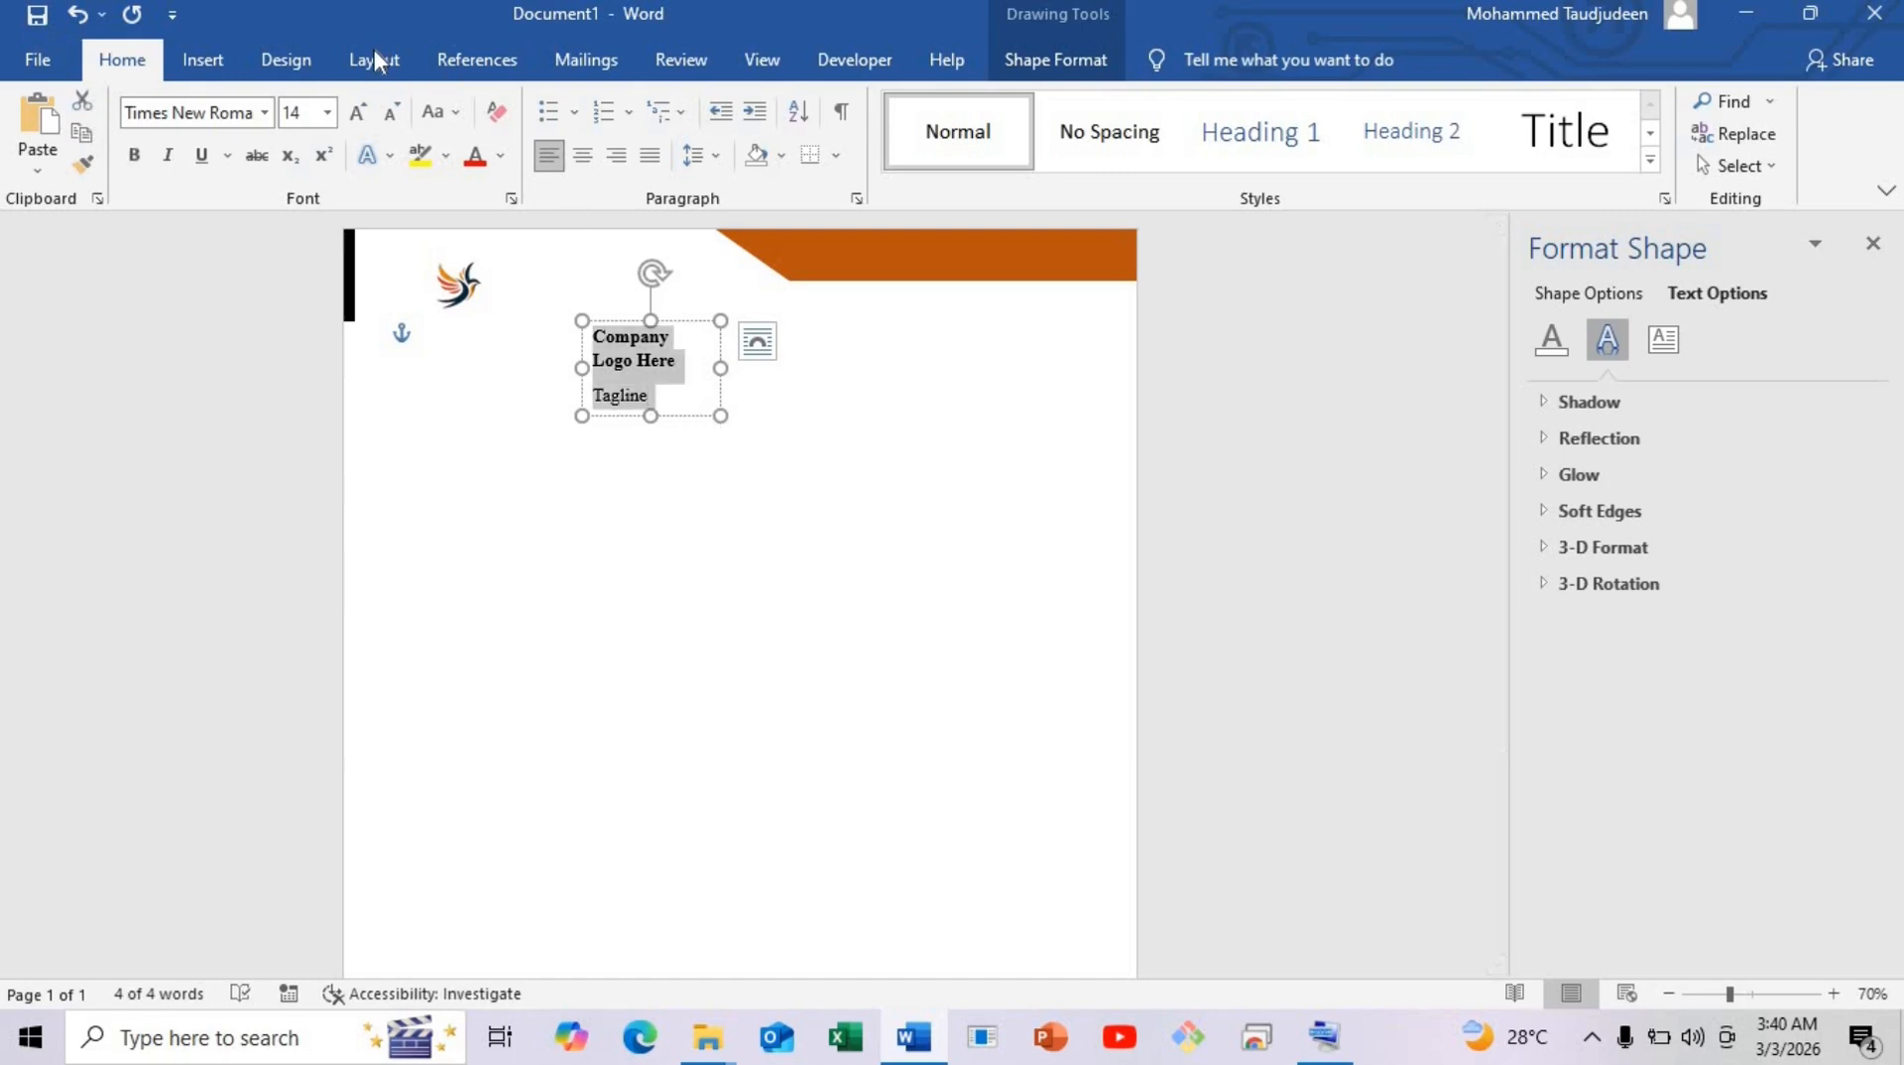
left_click(405, 71)
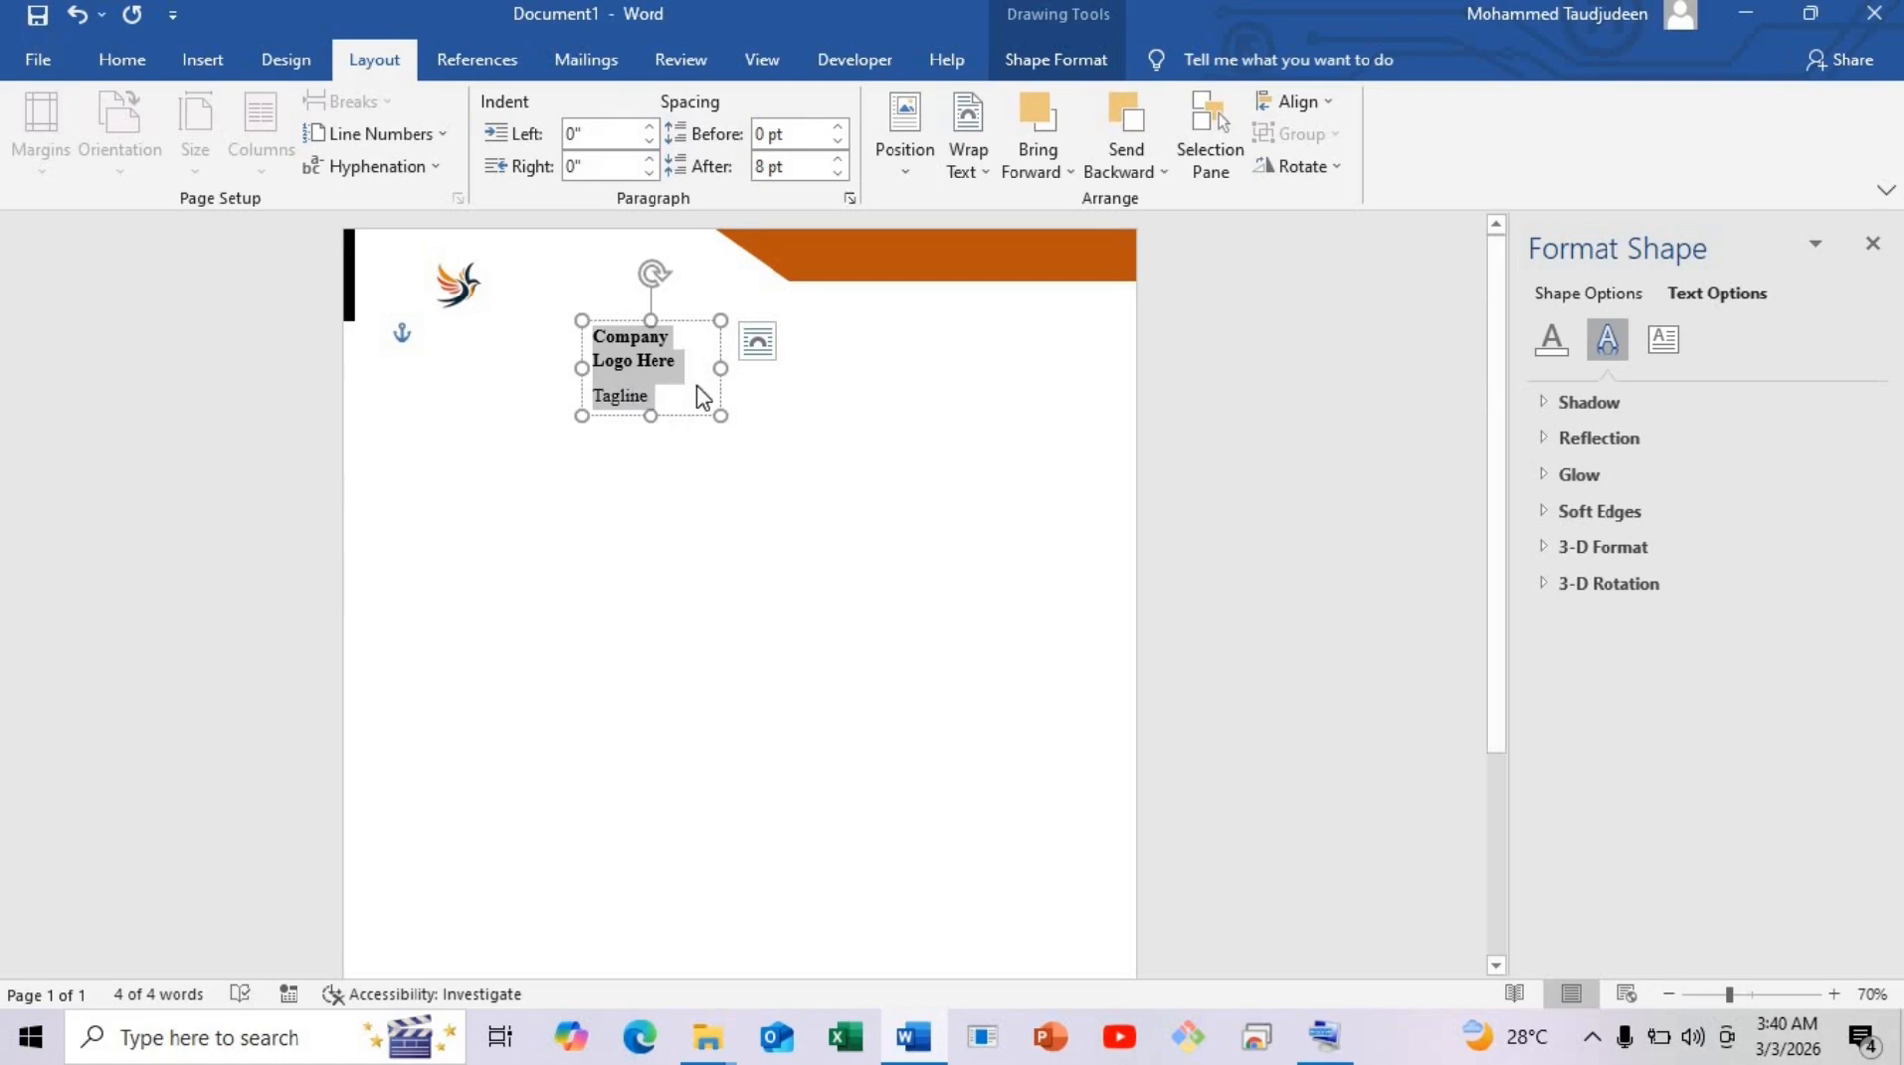
left_click_drag(747, 415, 773, 409)
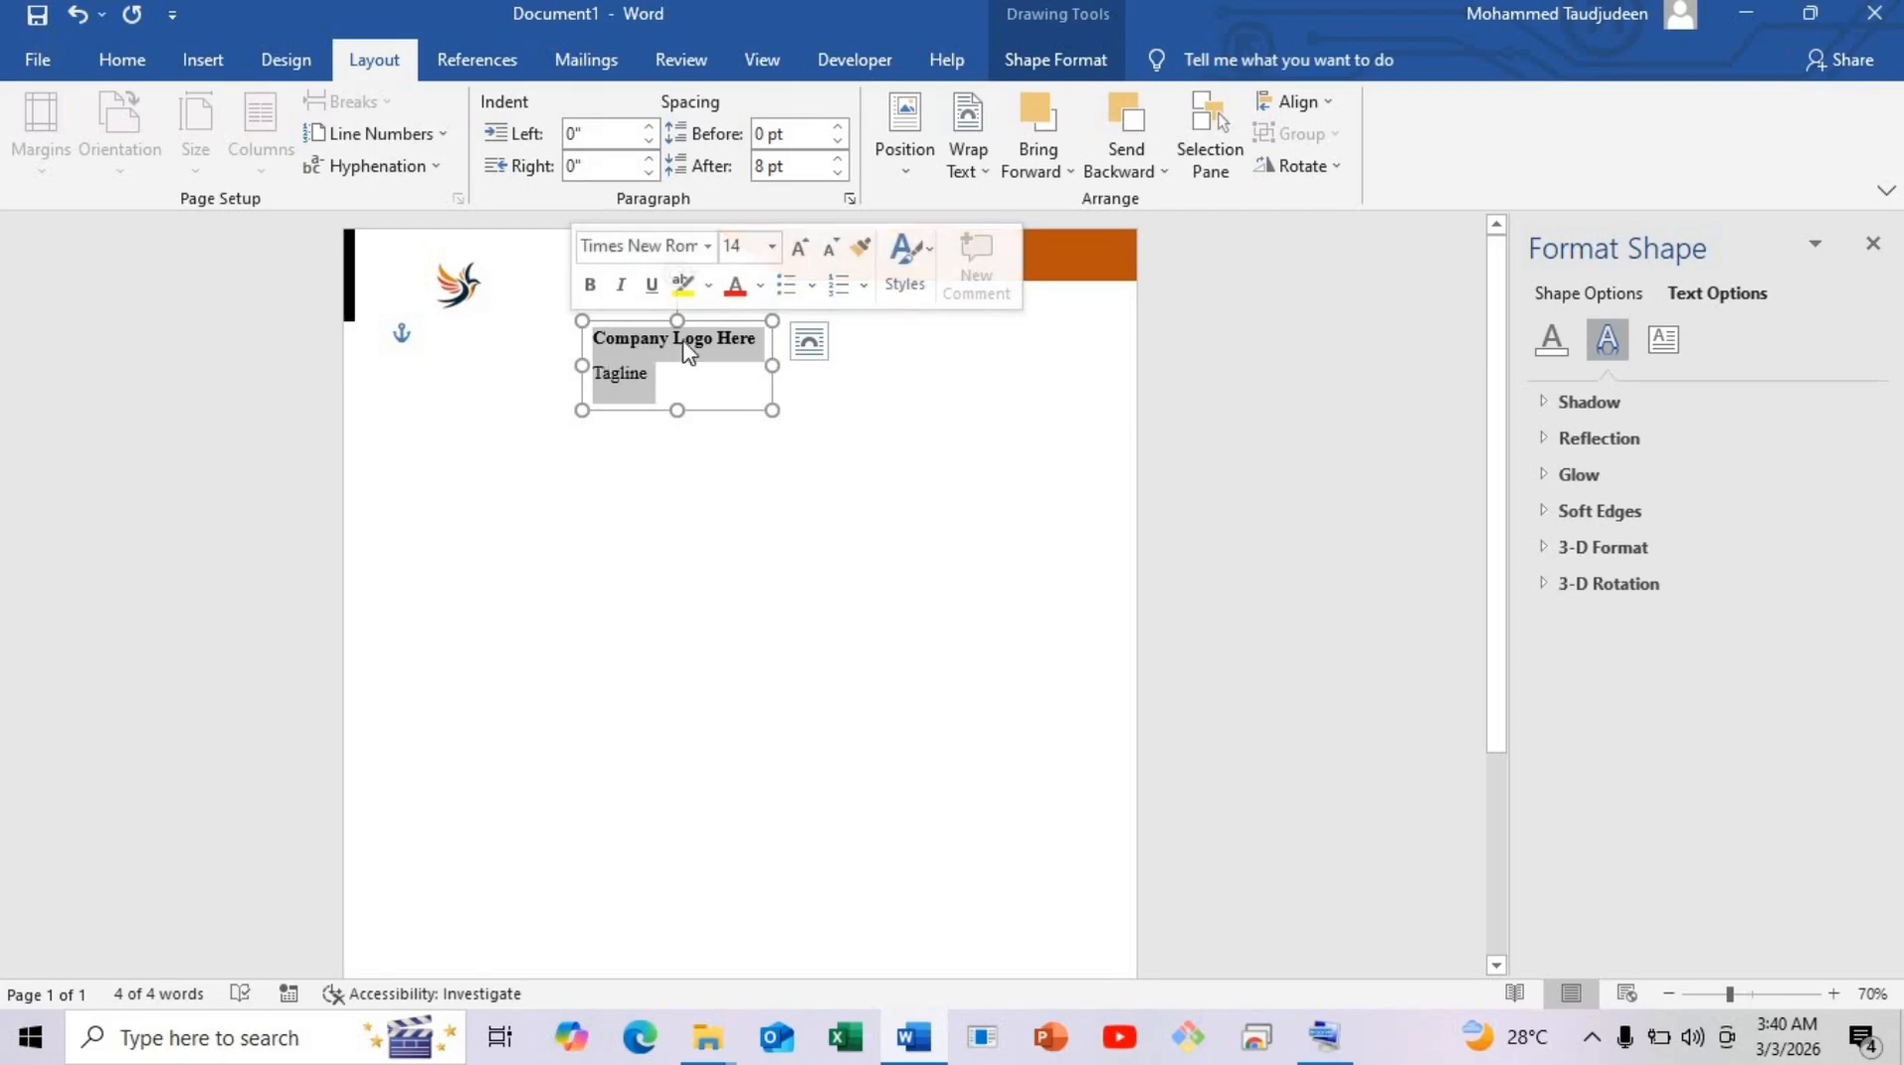
left_click(839, 174)
left_click(839, 173)
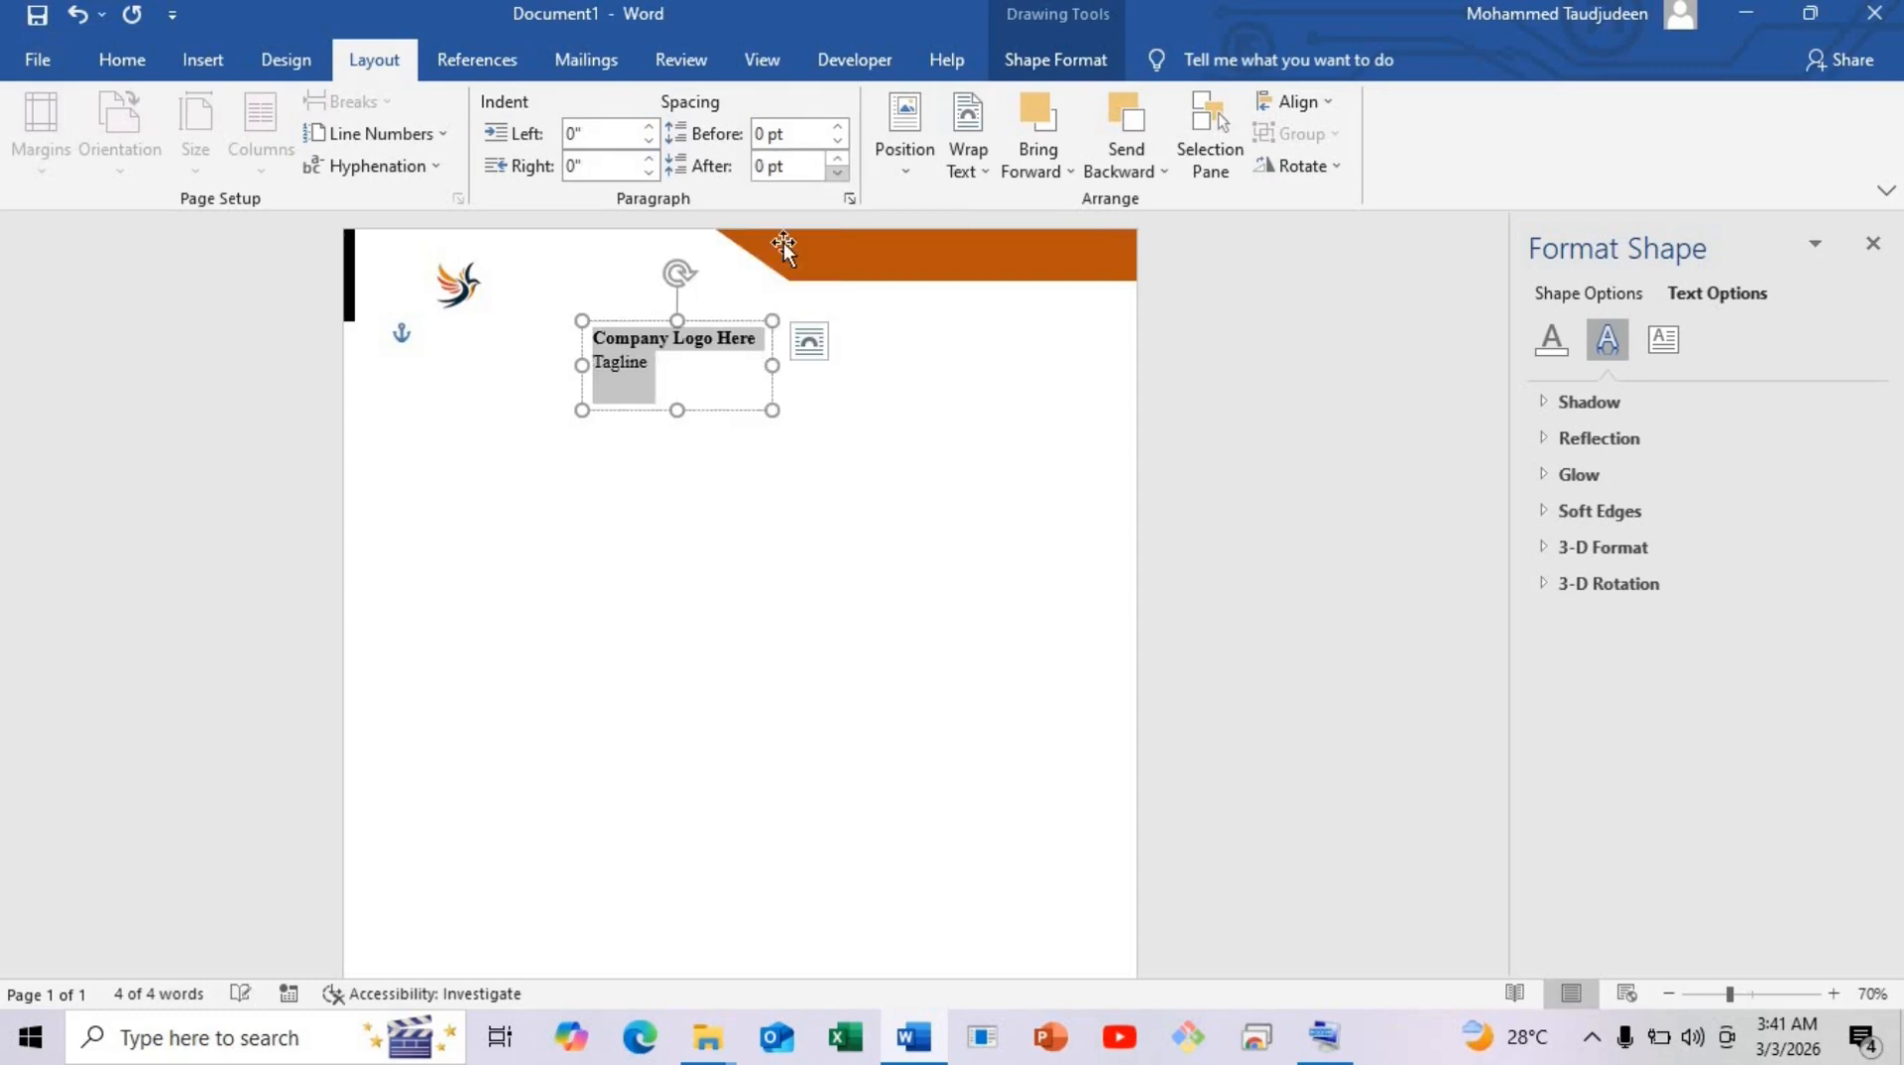
left_click(680, 349)
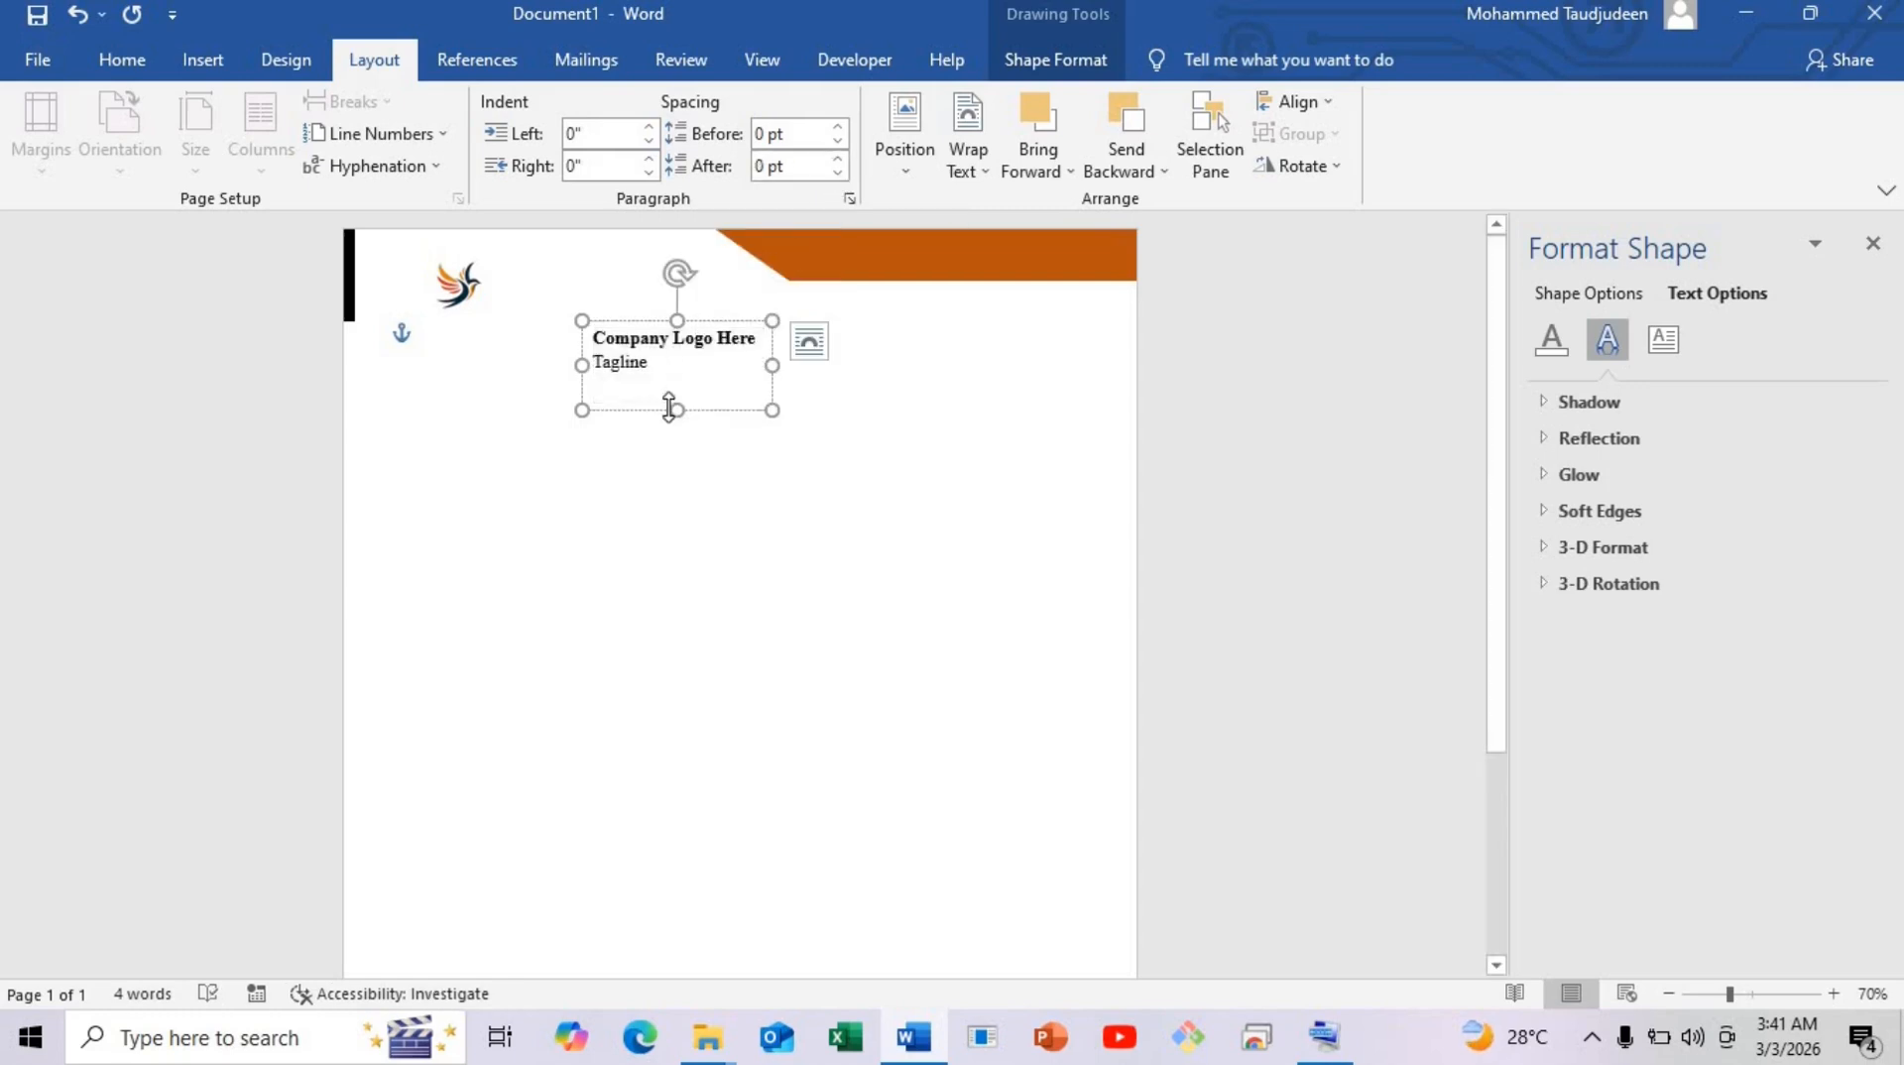
Shorten the logo text box to fit its two lines, positioned beside the bird logo.
left_click_drag(678, 410, 600, 306)
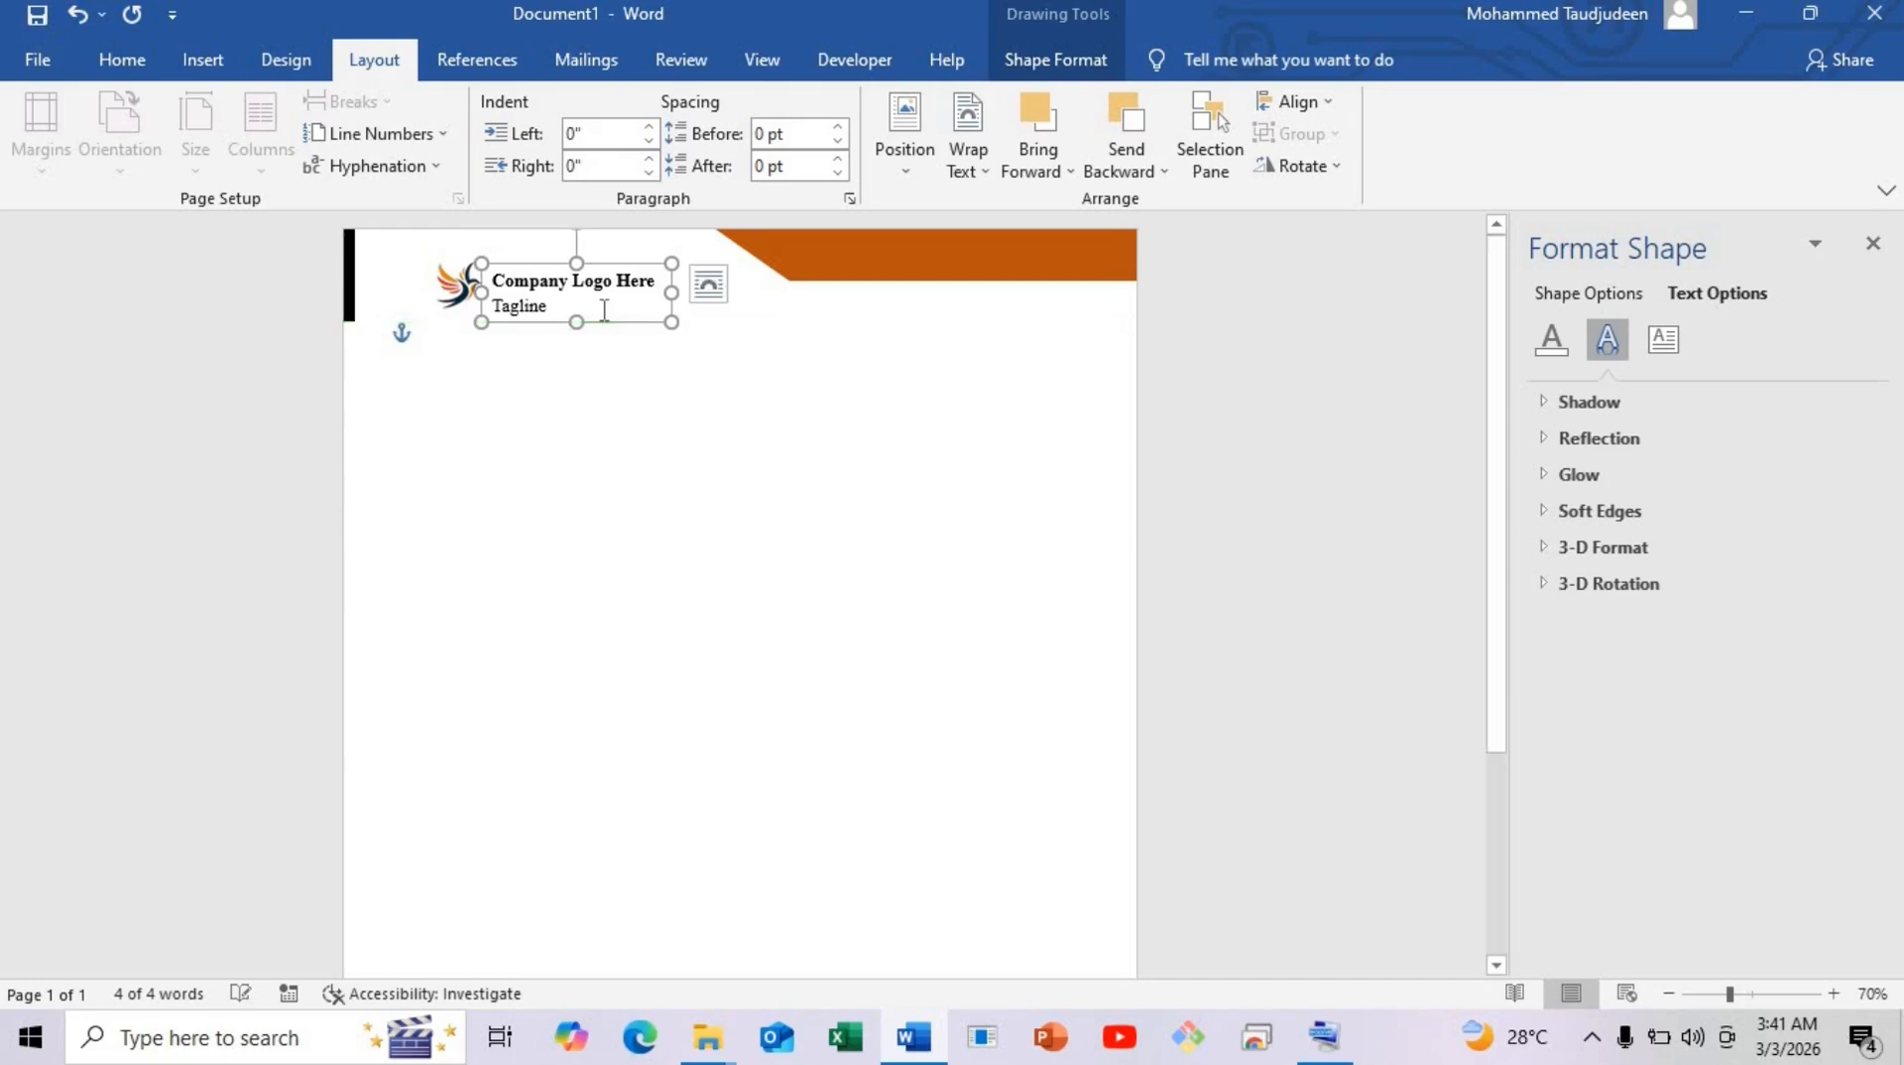
left_click(633, 436)
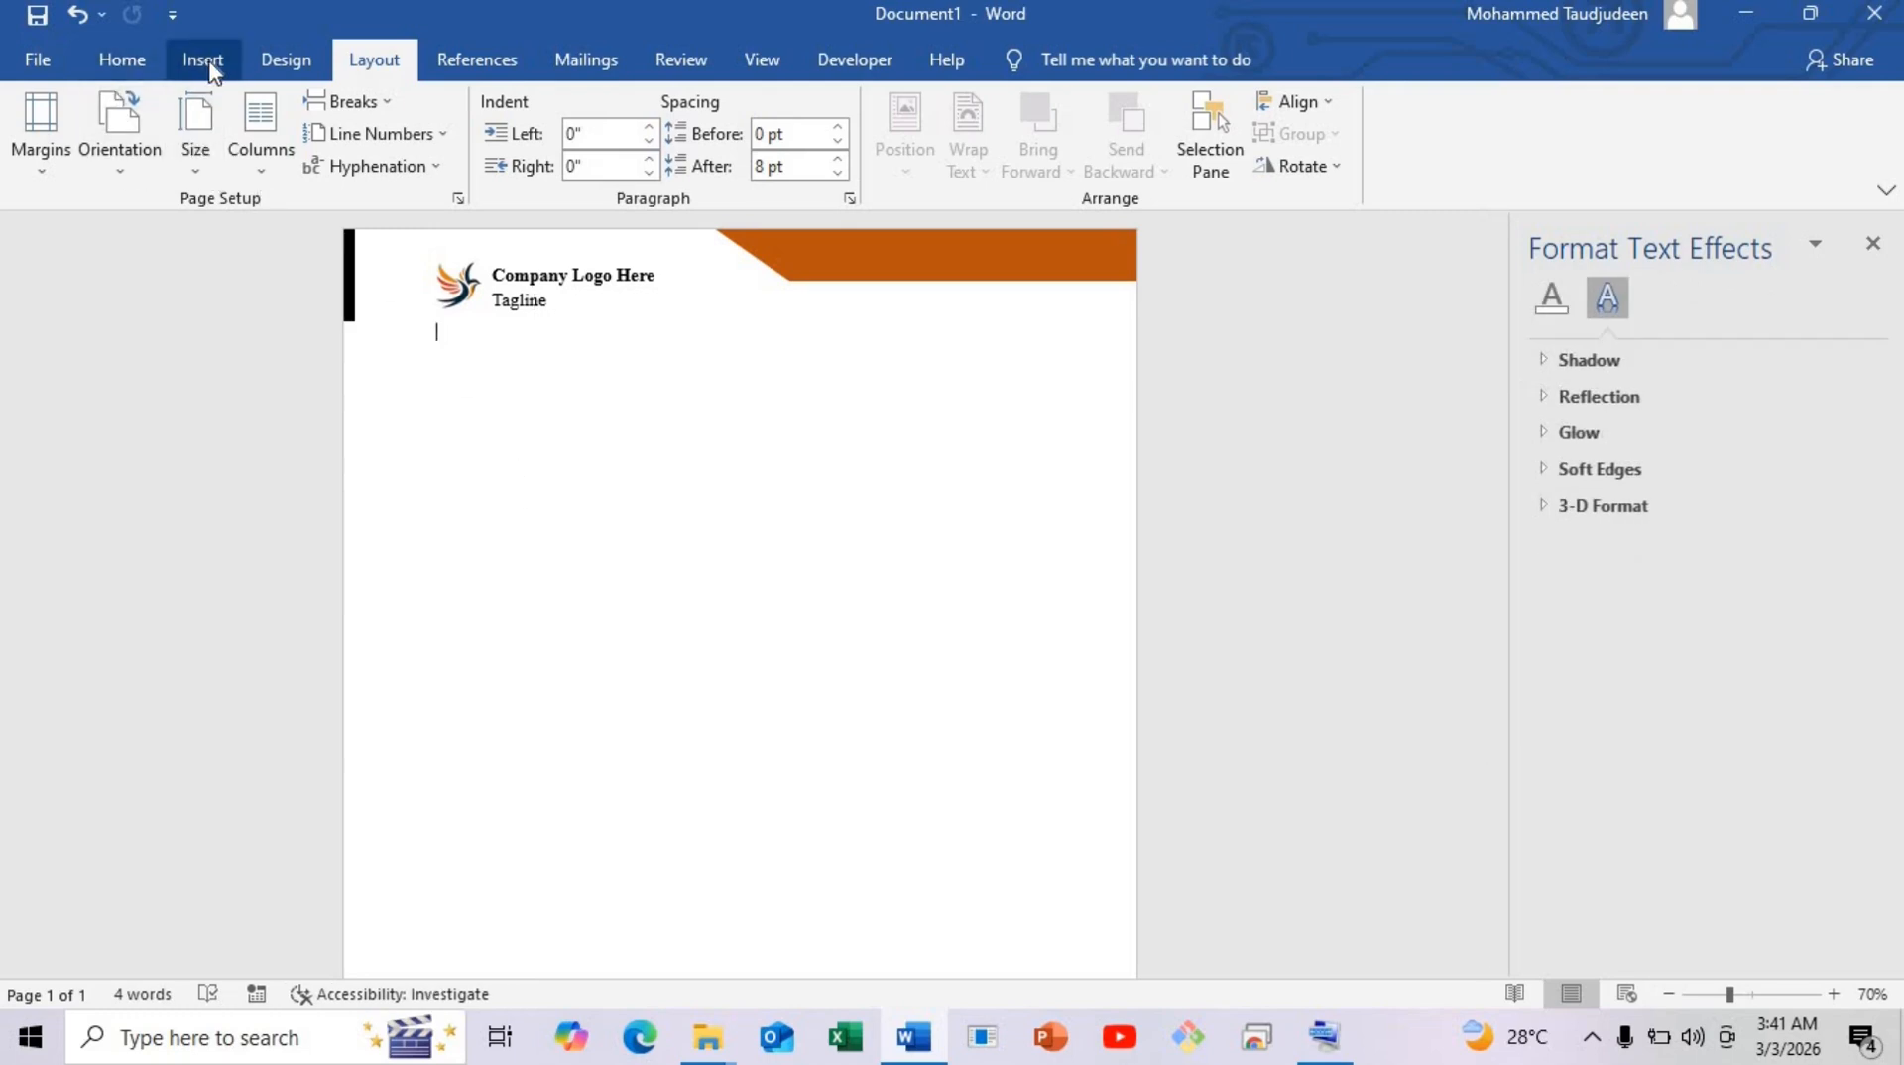
Draw a 6.58" straight horizontal line across the page just beneath the tagline.
left_click(203, 60)
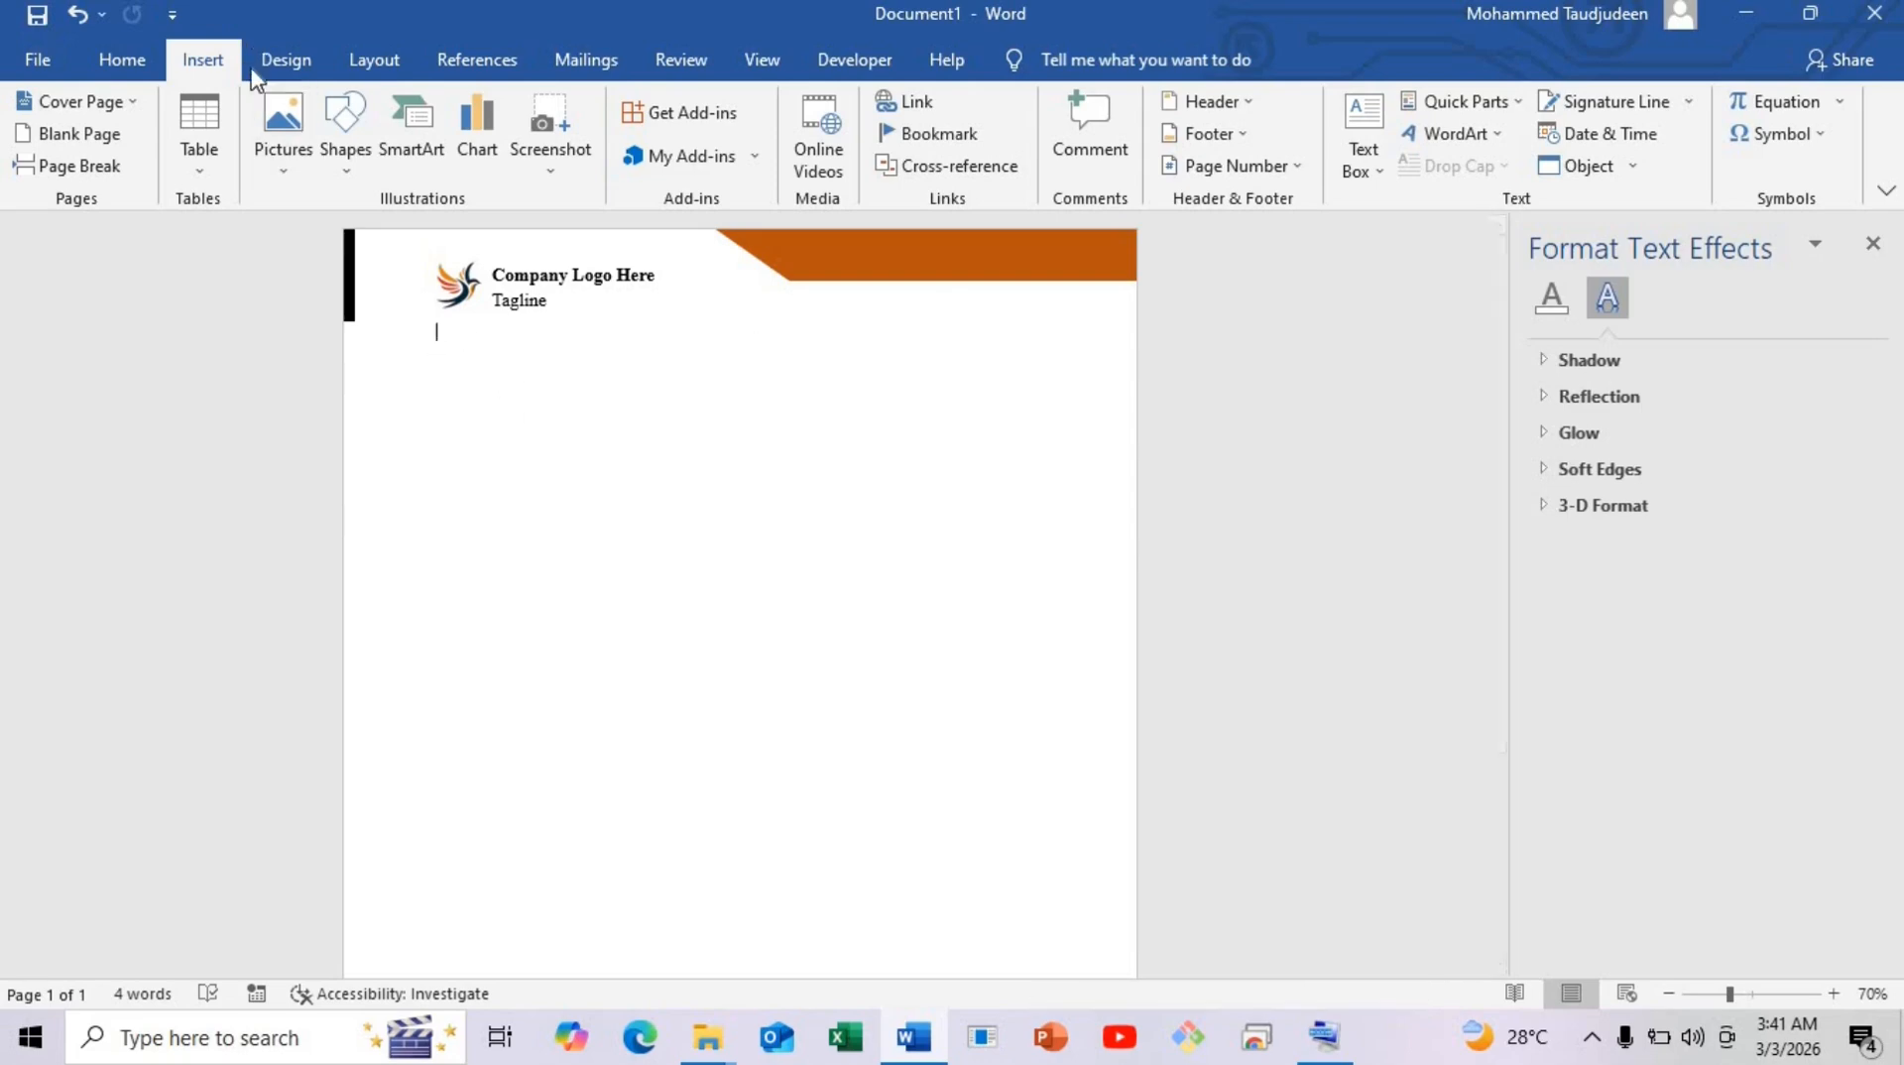
left_click(347, 149)
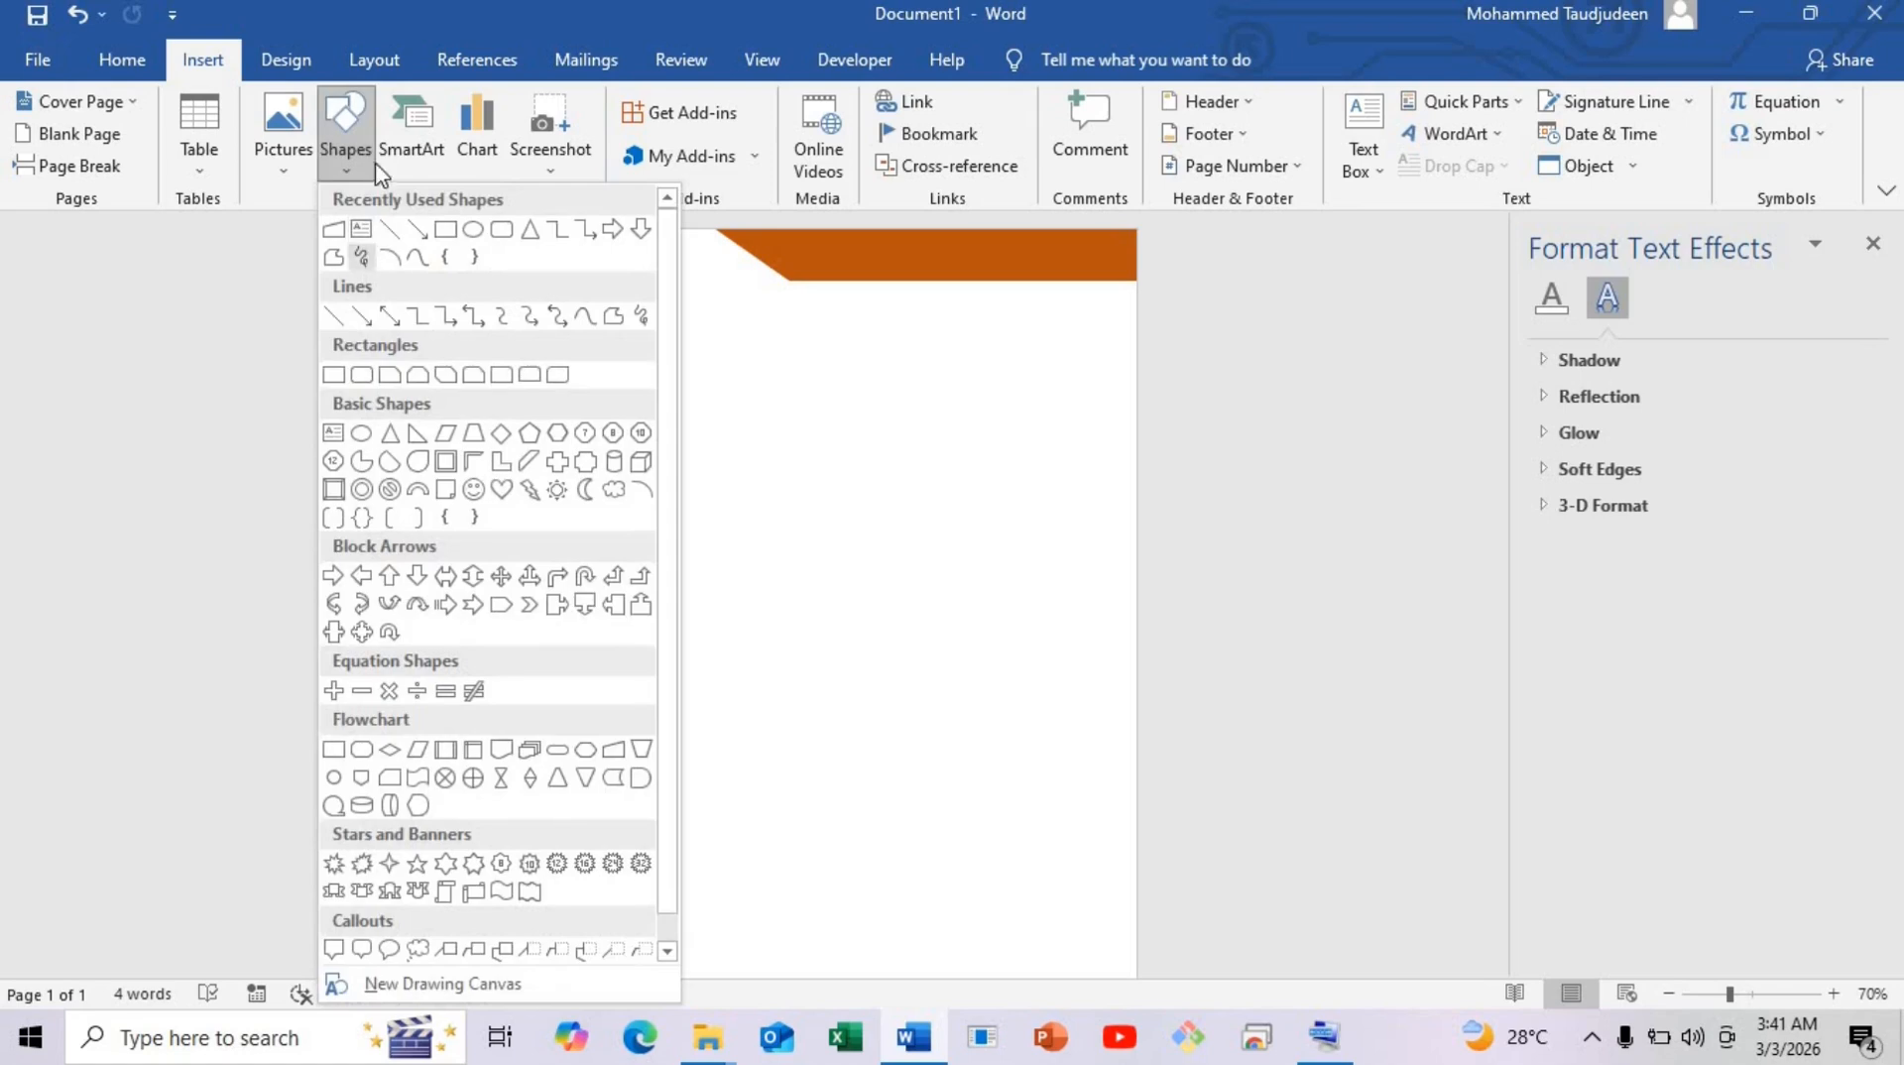
left_click(391, 233)
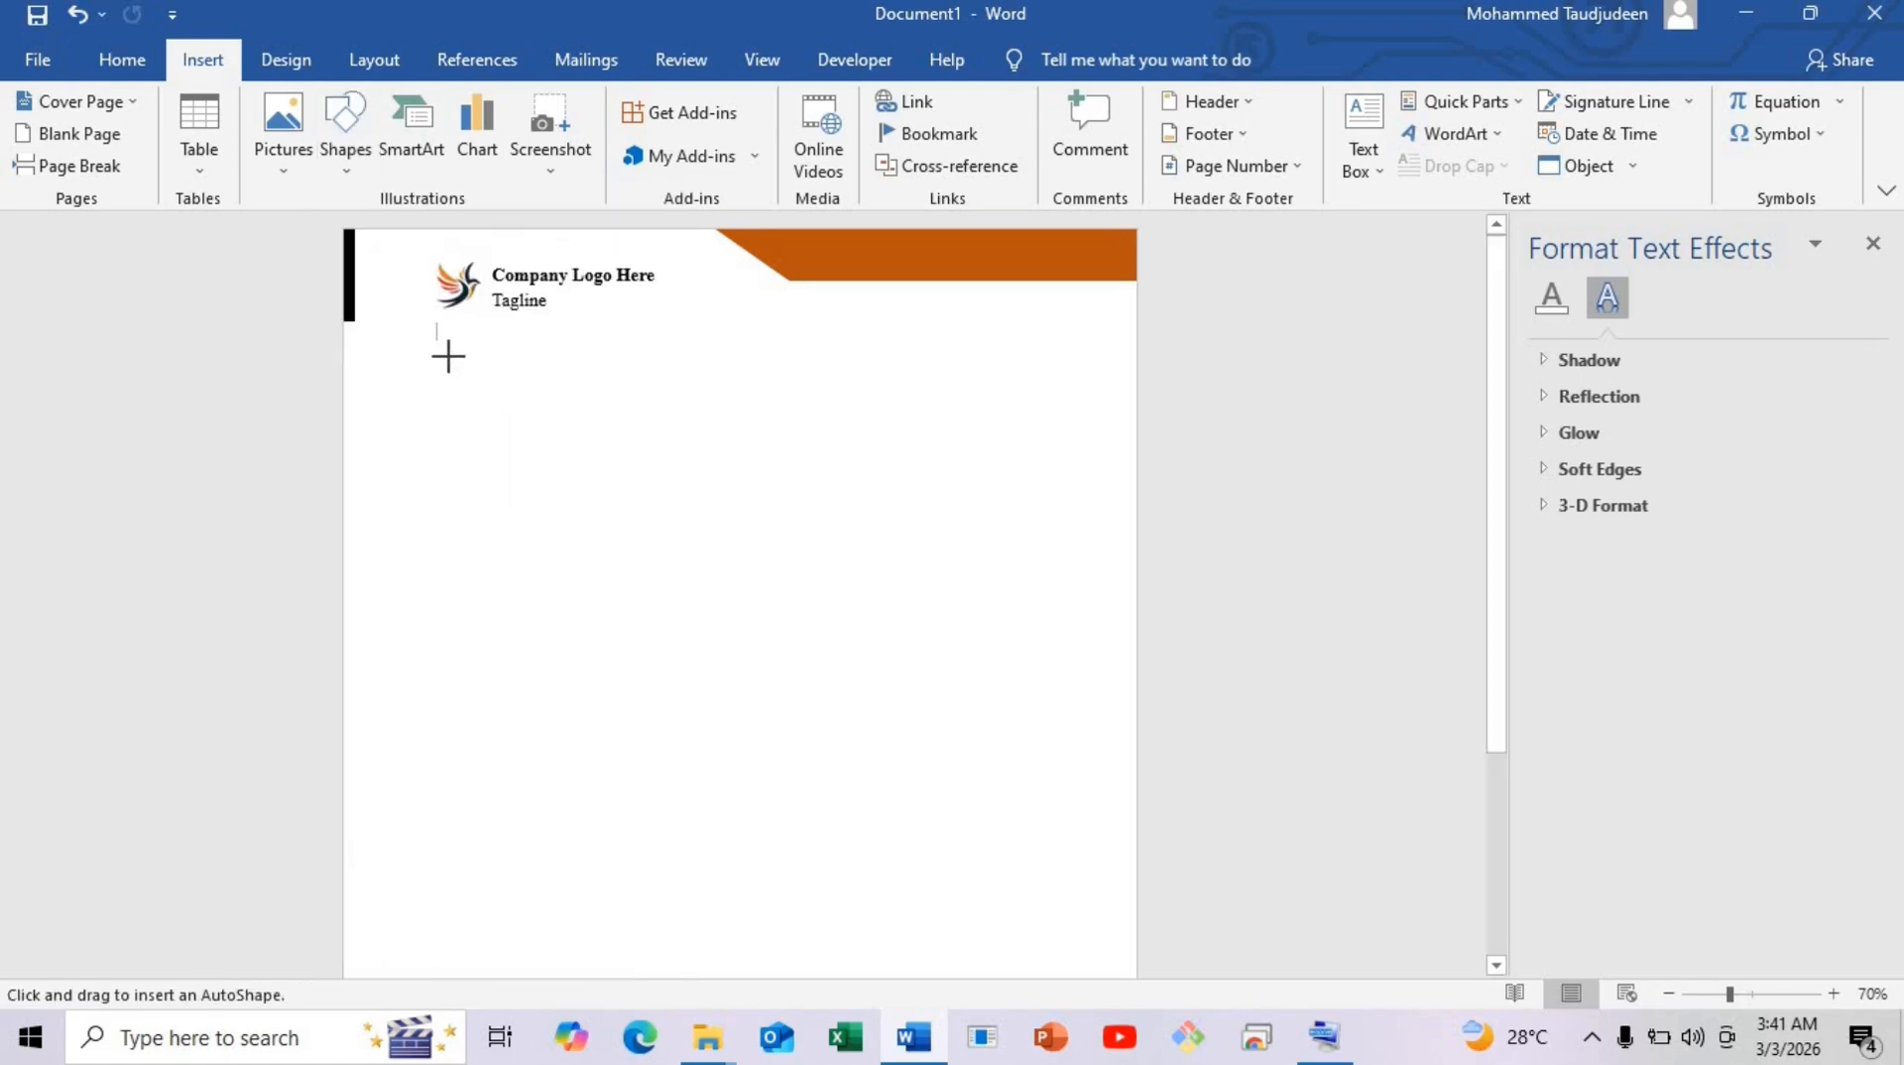
left_click_drag(435, 351, 1051, 353)
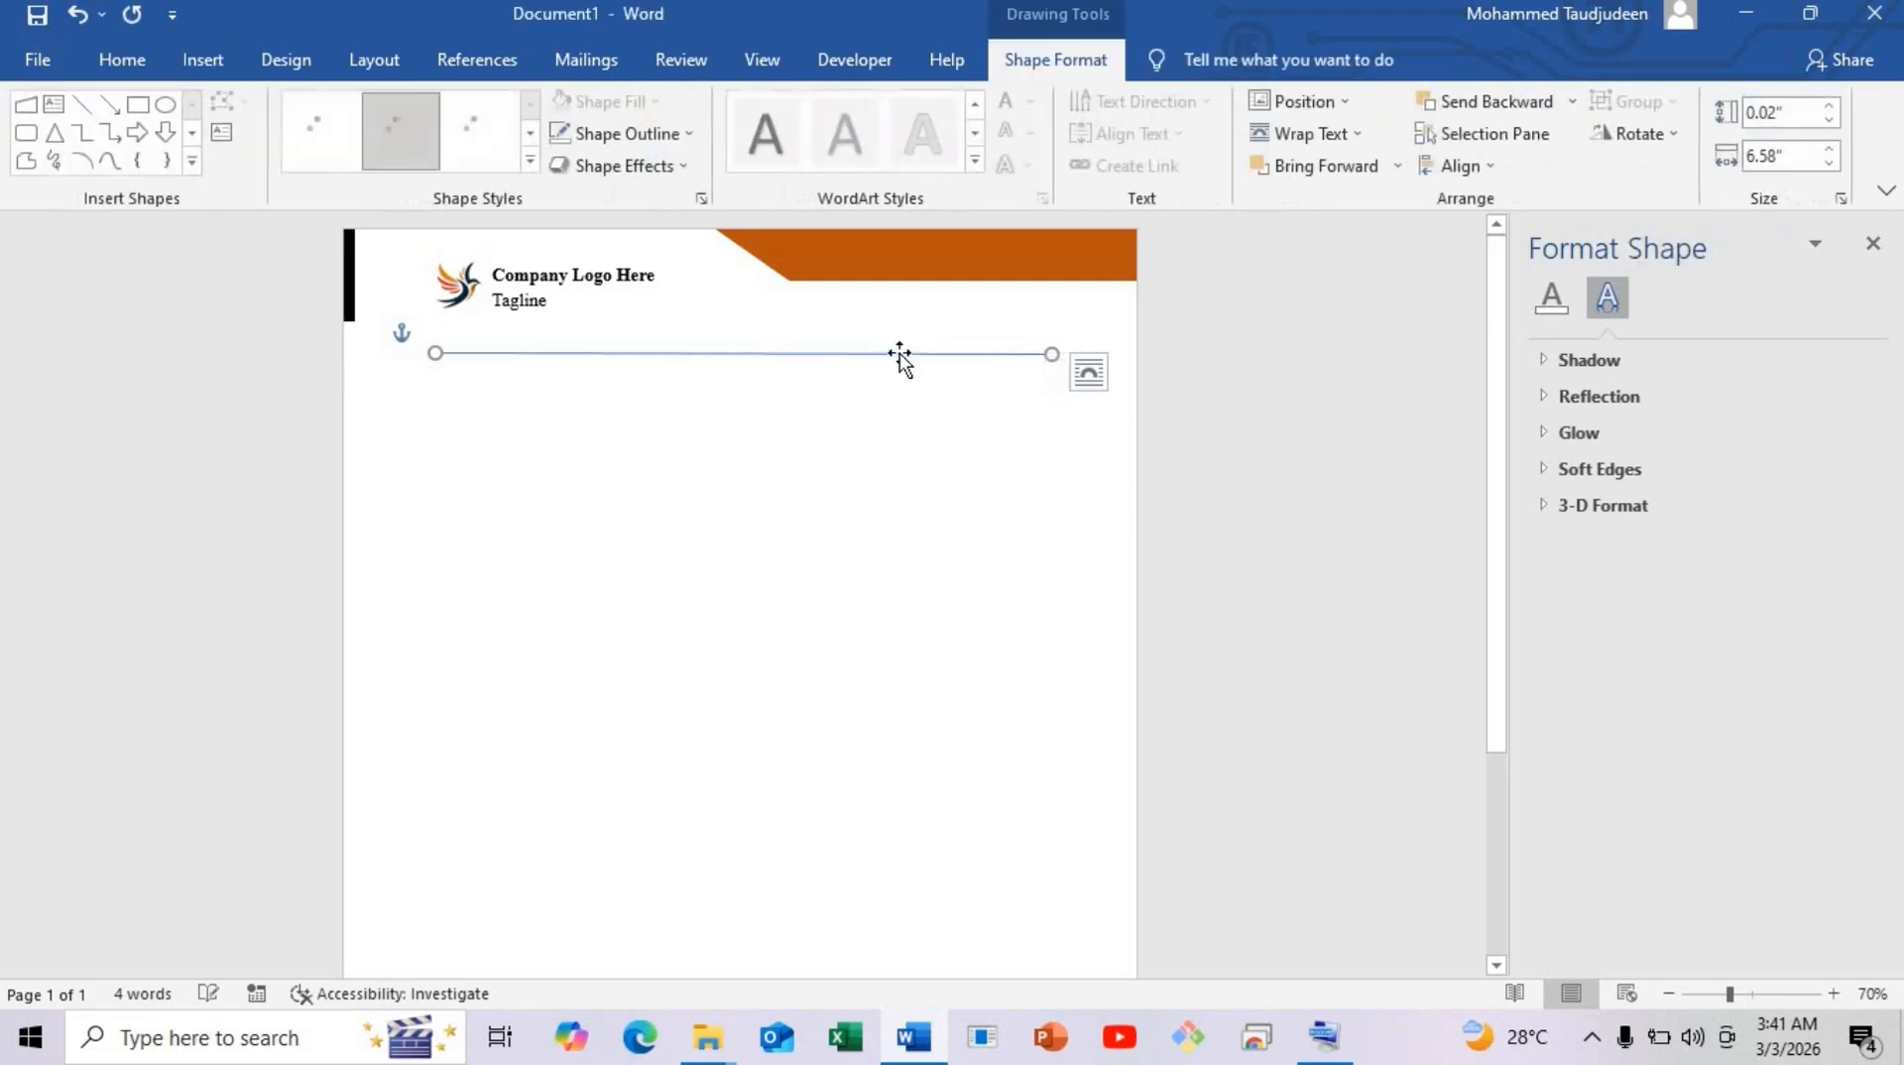
left_click_drag(896, 344, 778, 331)
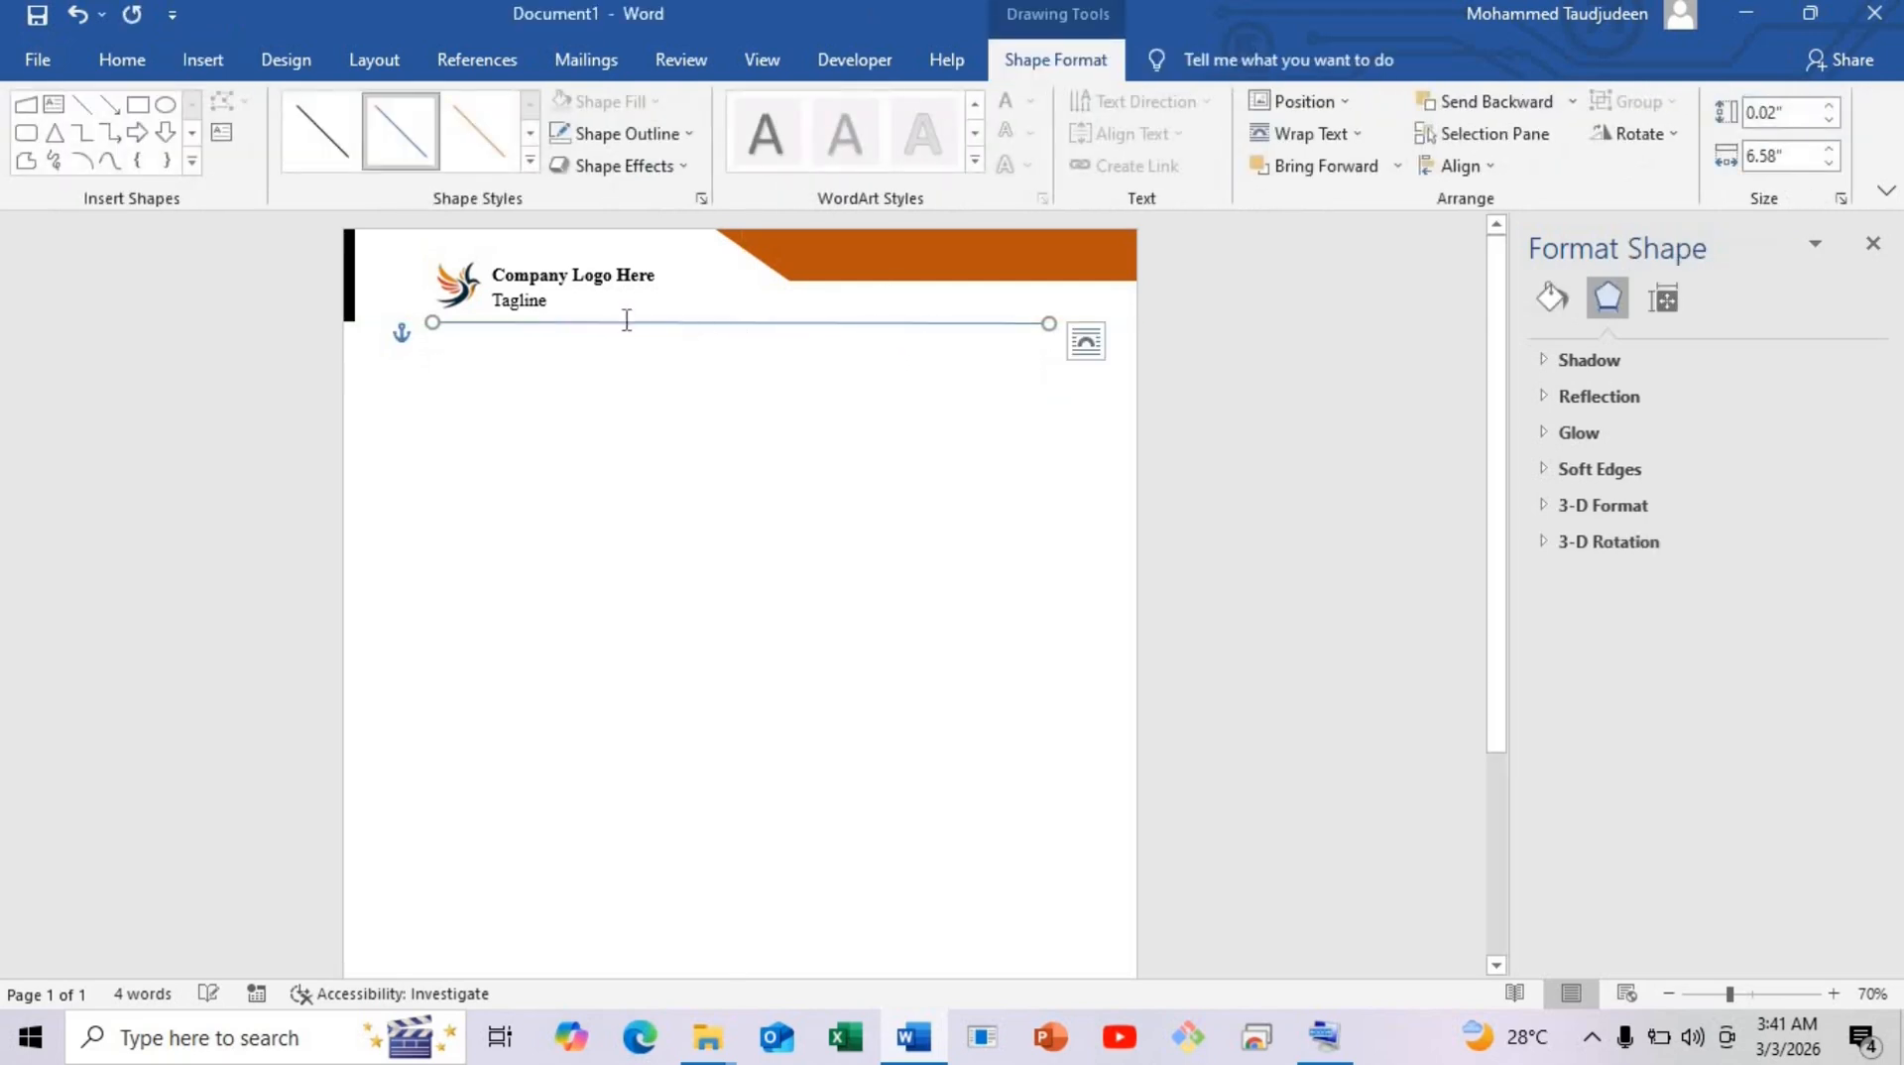
mouse_move(615, 327)
left_mouse_down()
mouse_move(654, 327)
mouse_move(629, 329)
left_mouse_up()
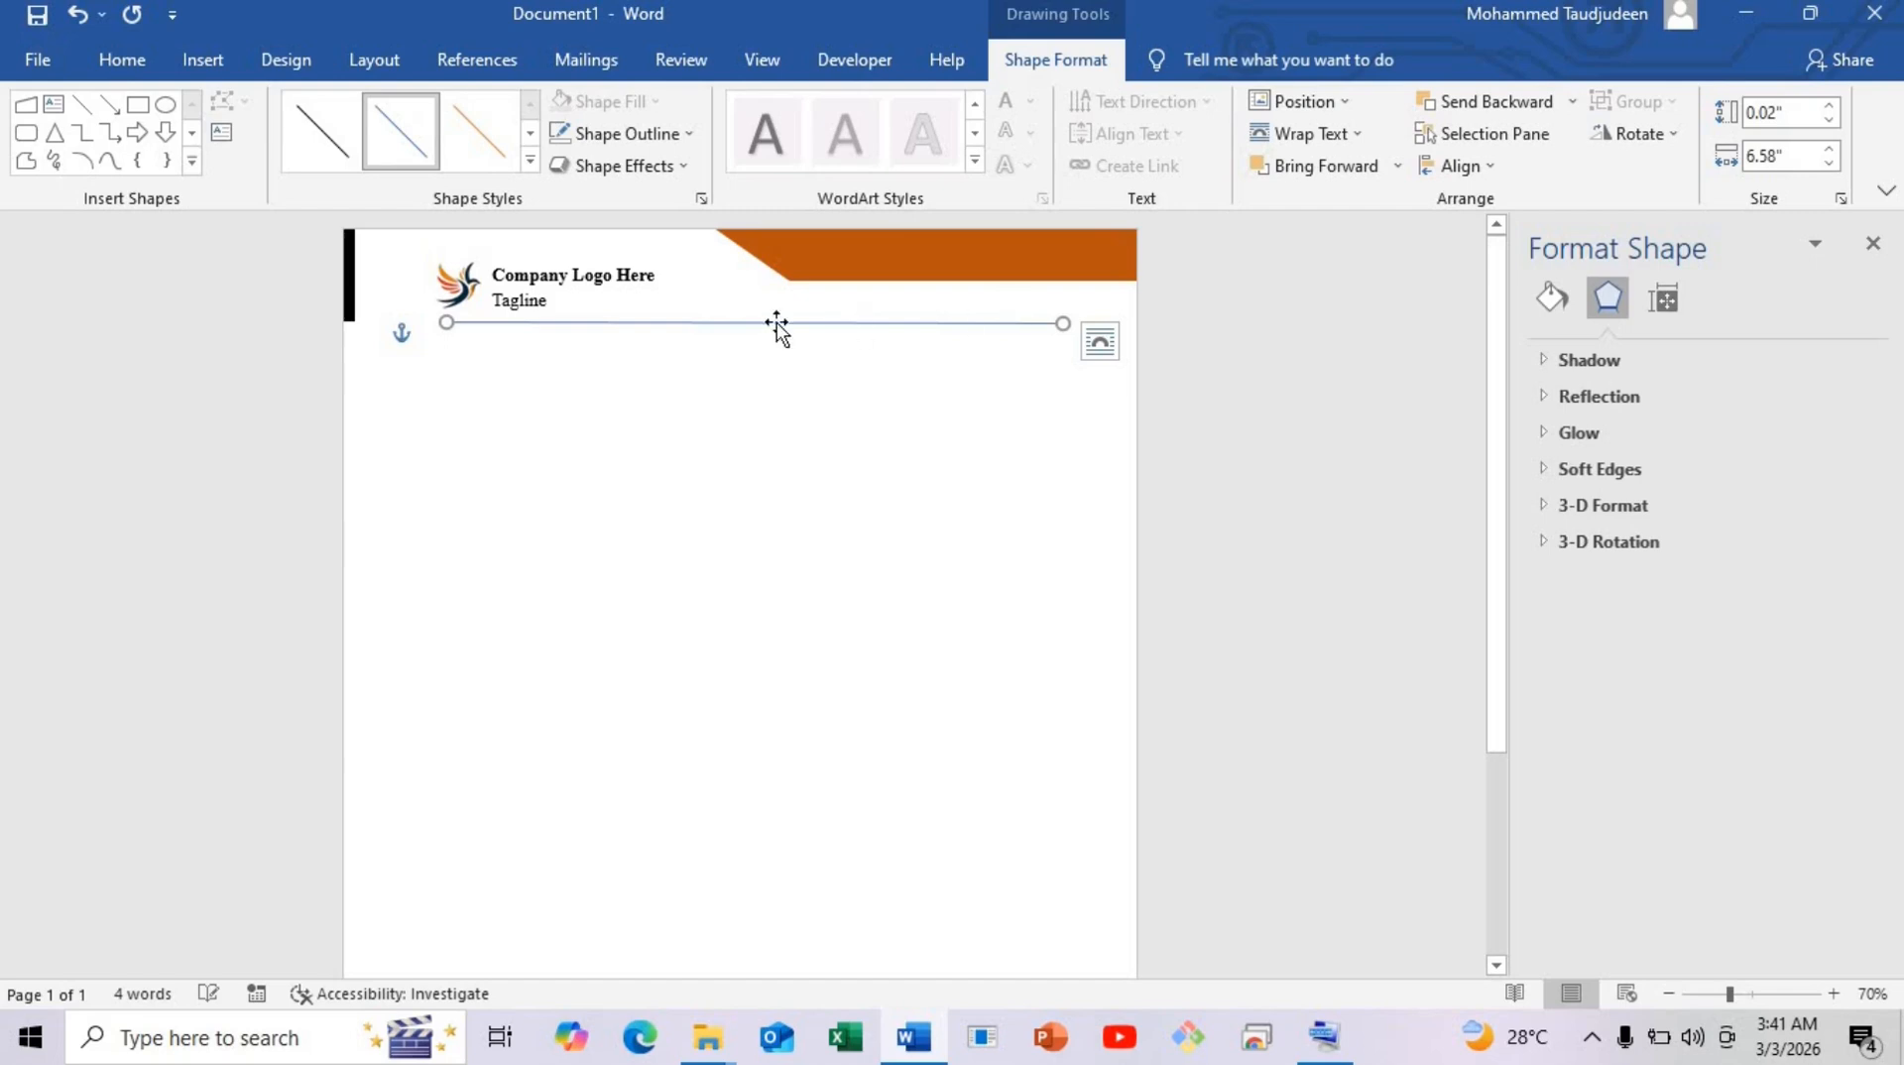
Align the divider line's left end with the logo and trim it to a level 6.46" length.
left_click_drag(765, 325, 762, 325)
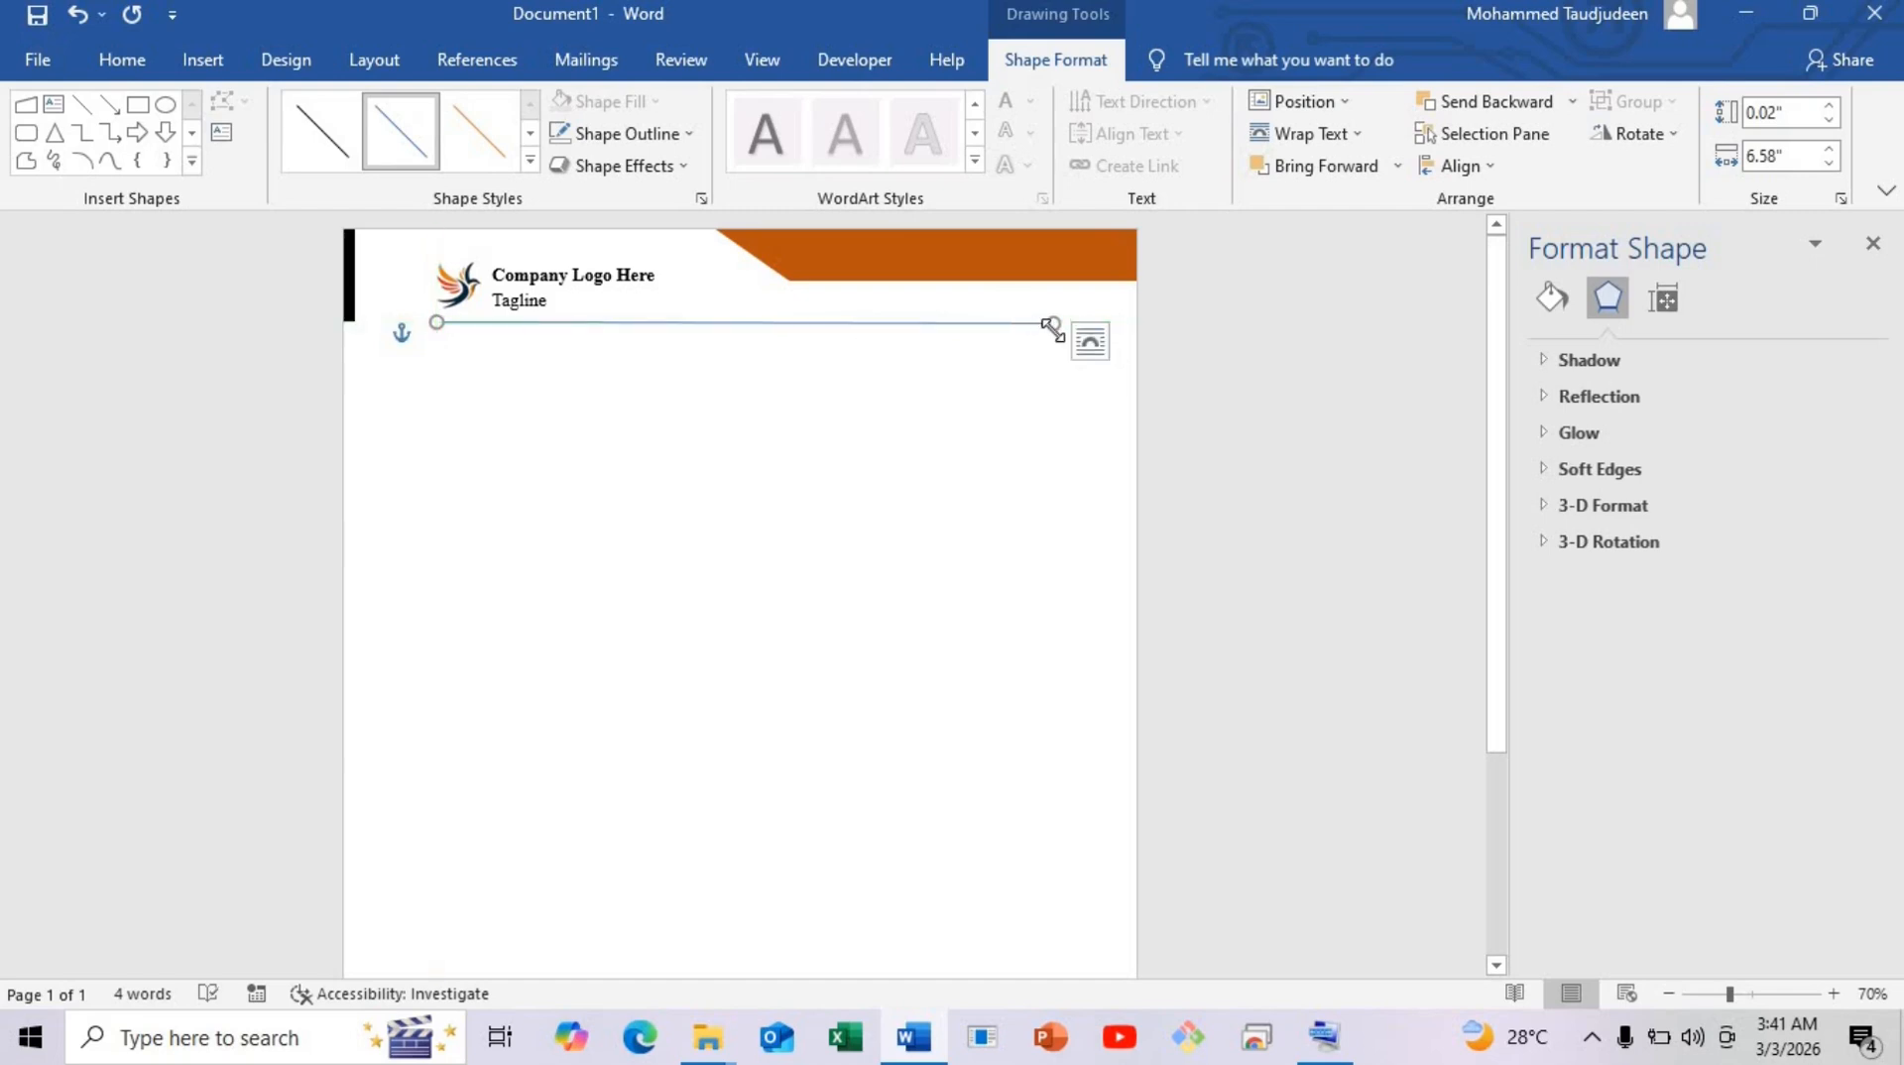
left_click_drag(1052, 325, 1037, 321)
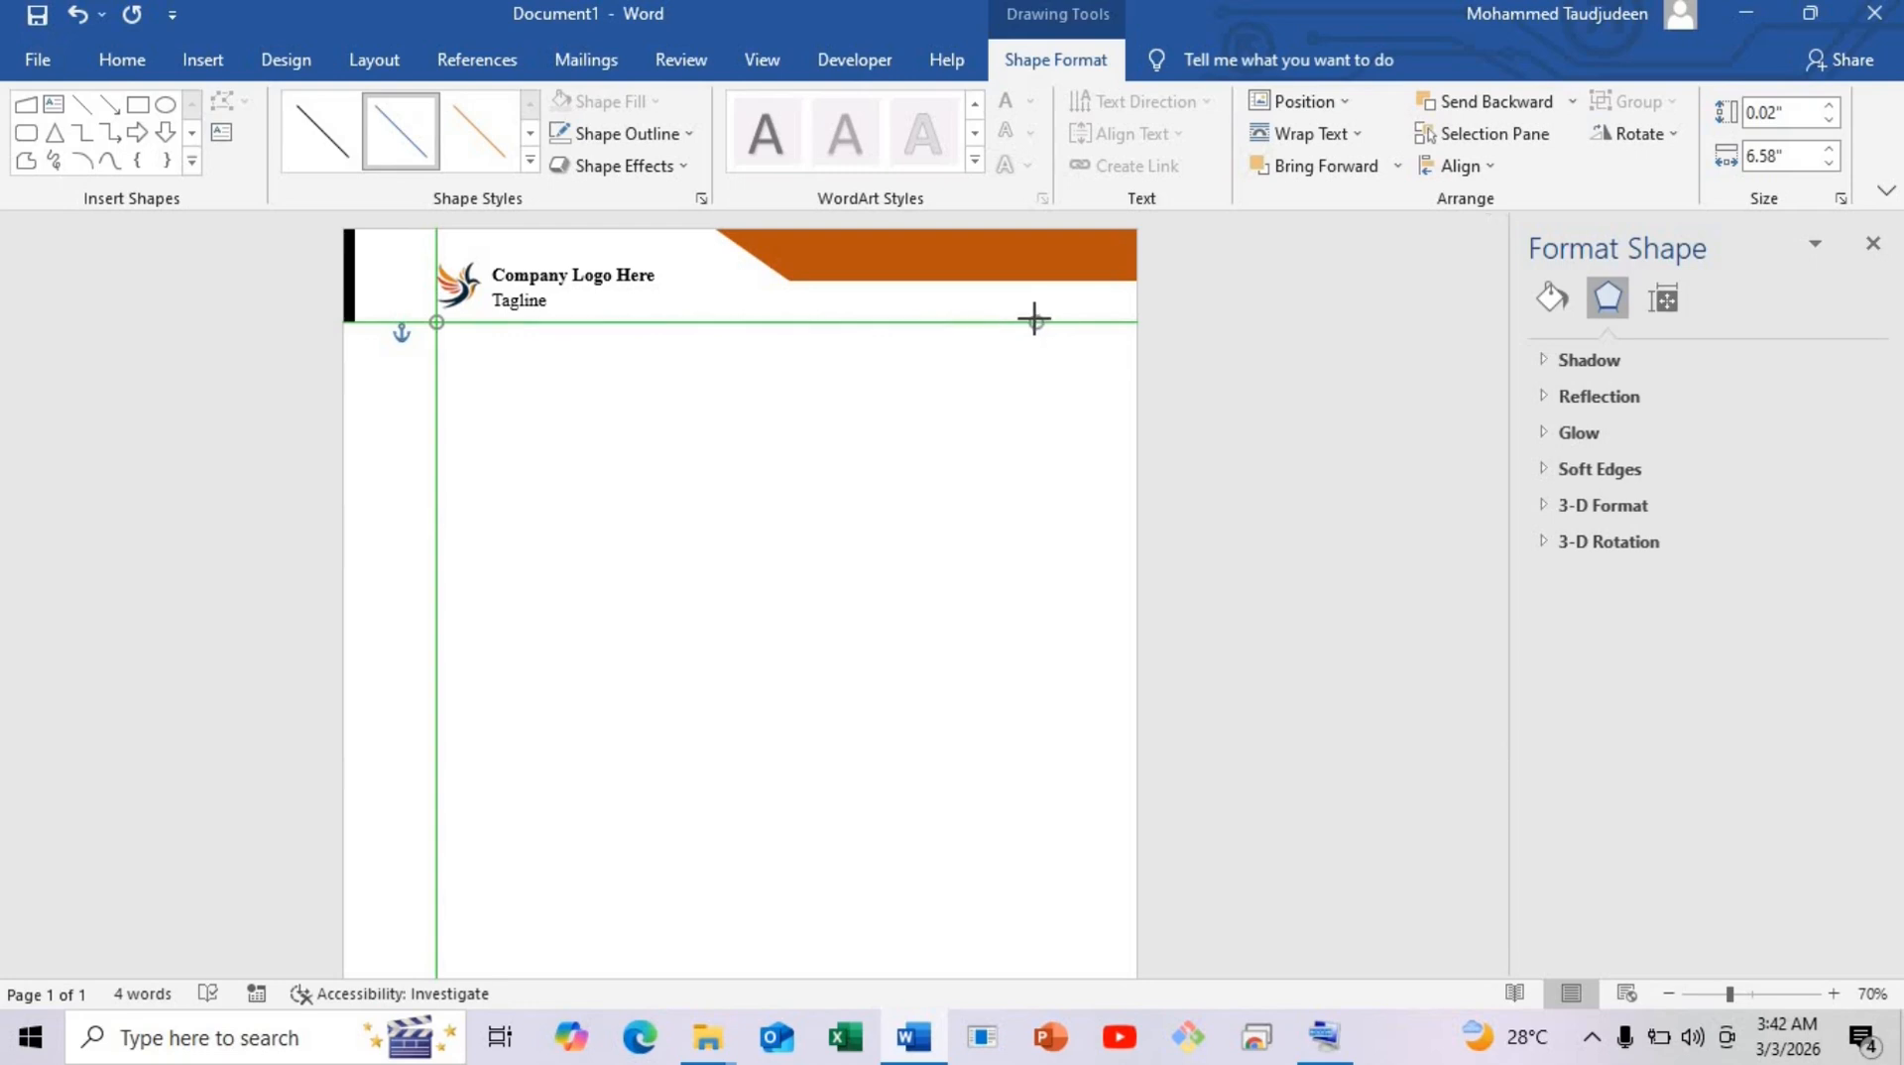
left_click_drag(1038, 319, 1042, 321)
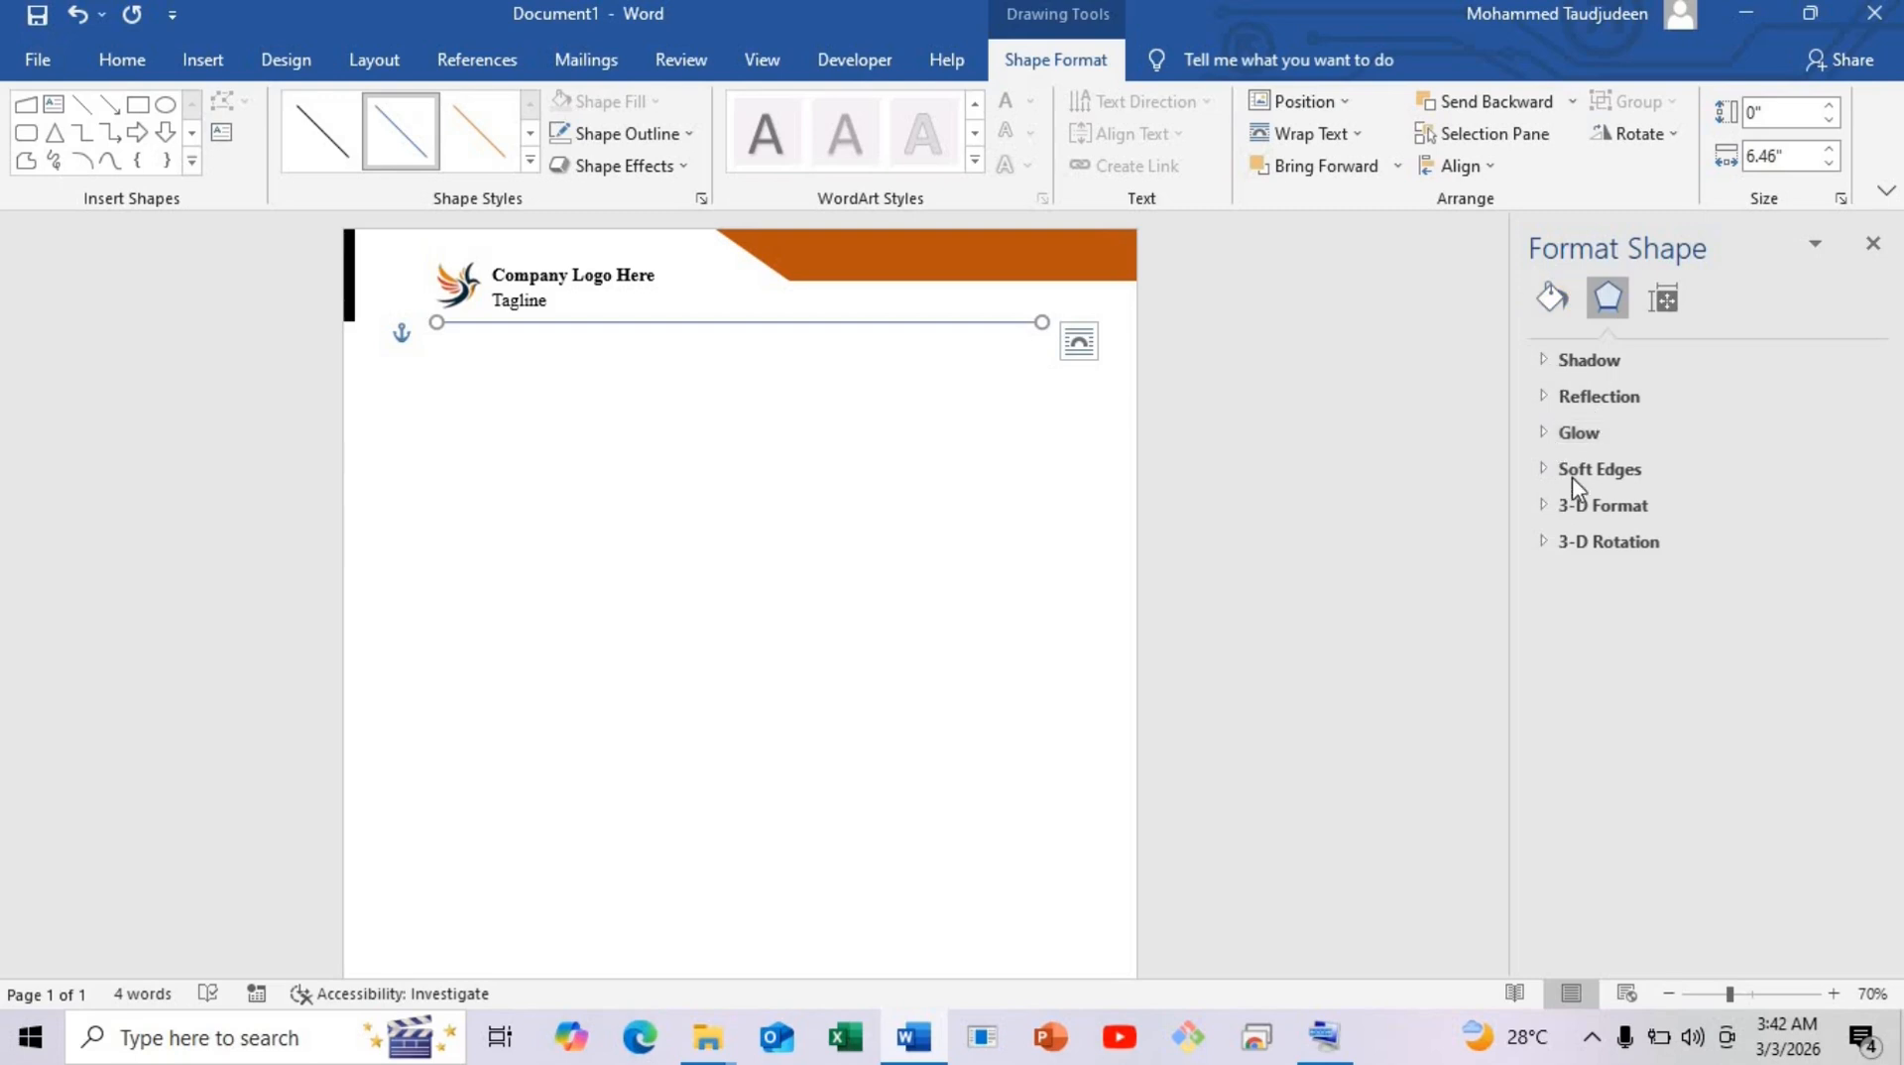
Give the divider line the orange Recent Color and a 1 pt line width in Format Shape.
left_click(1552, 297)
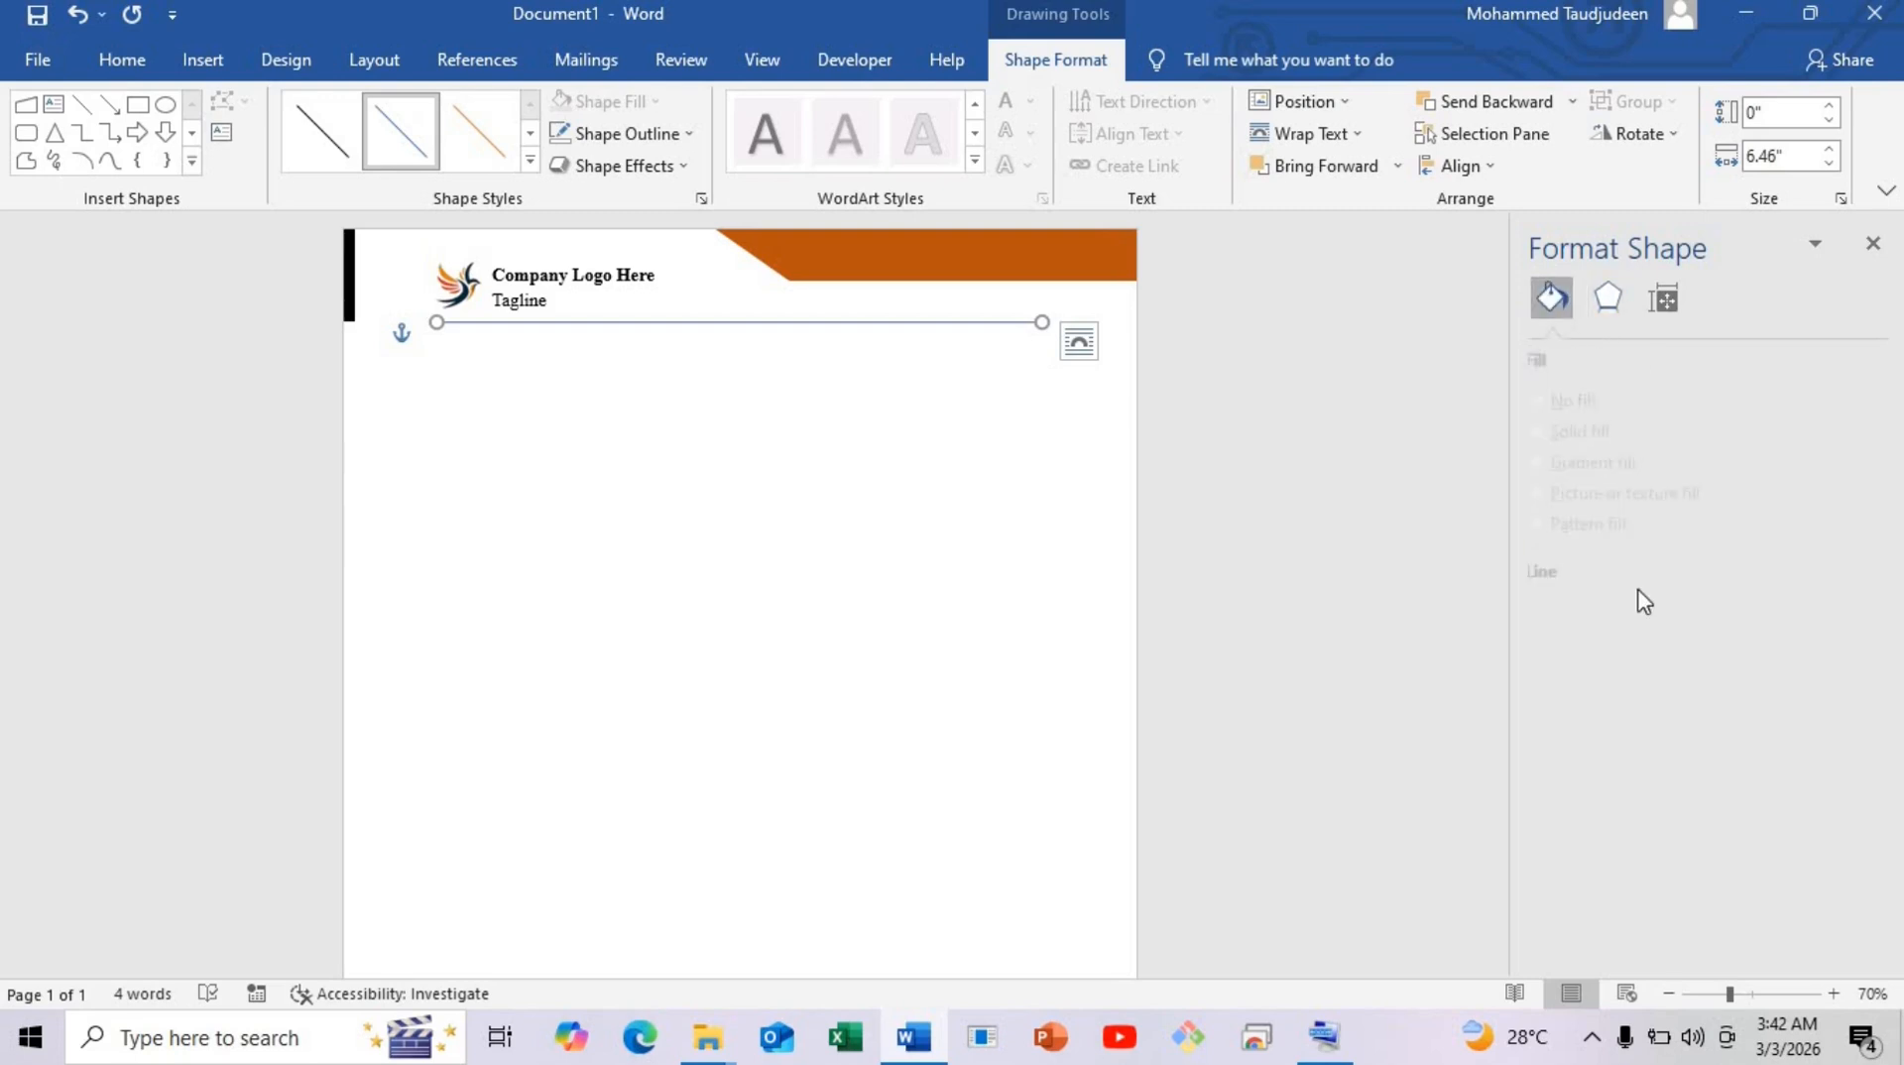
left_click(1589, 580)
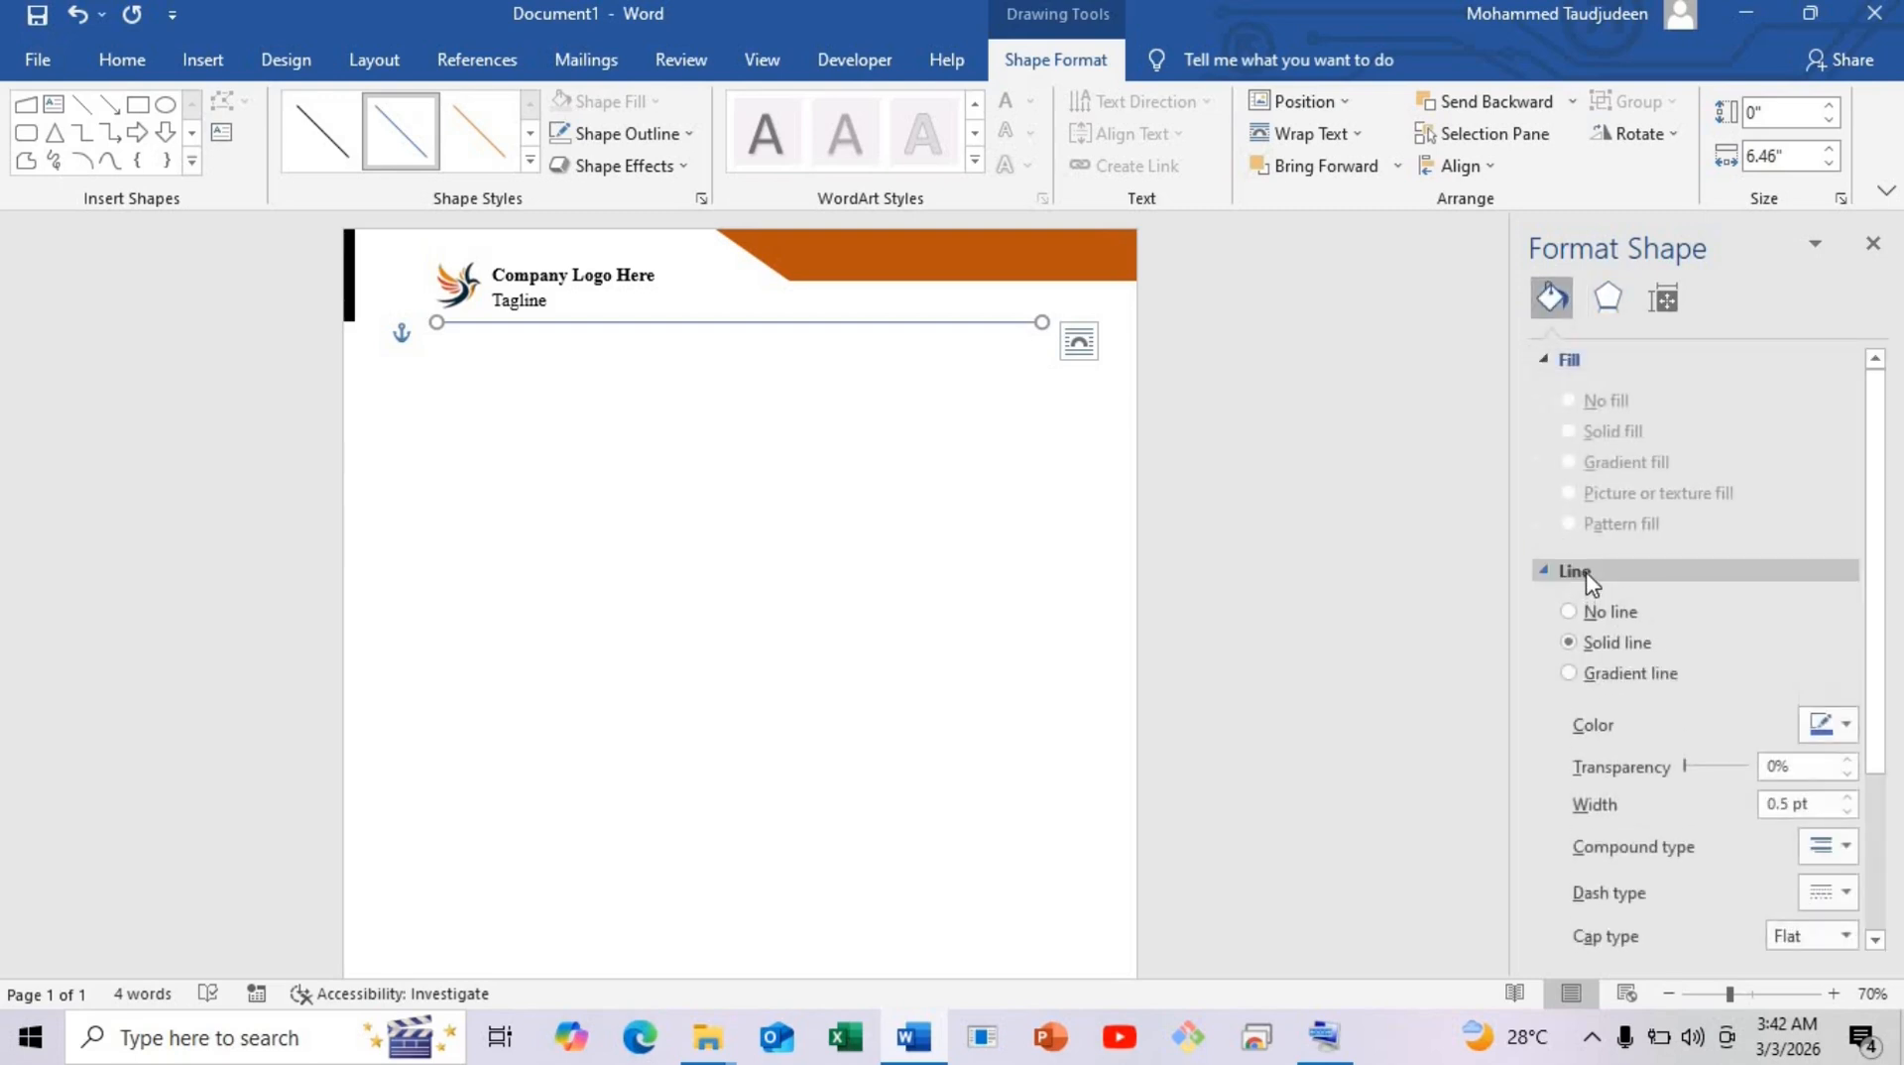
scroll(1620, 409, "up", 2)
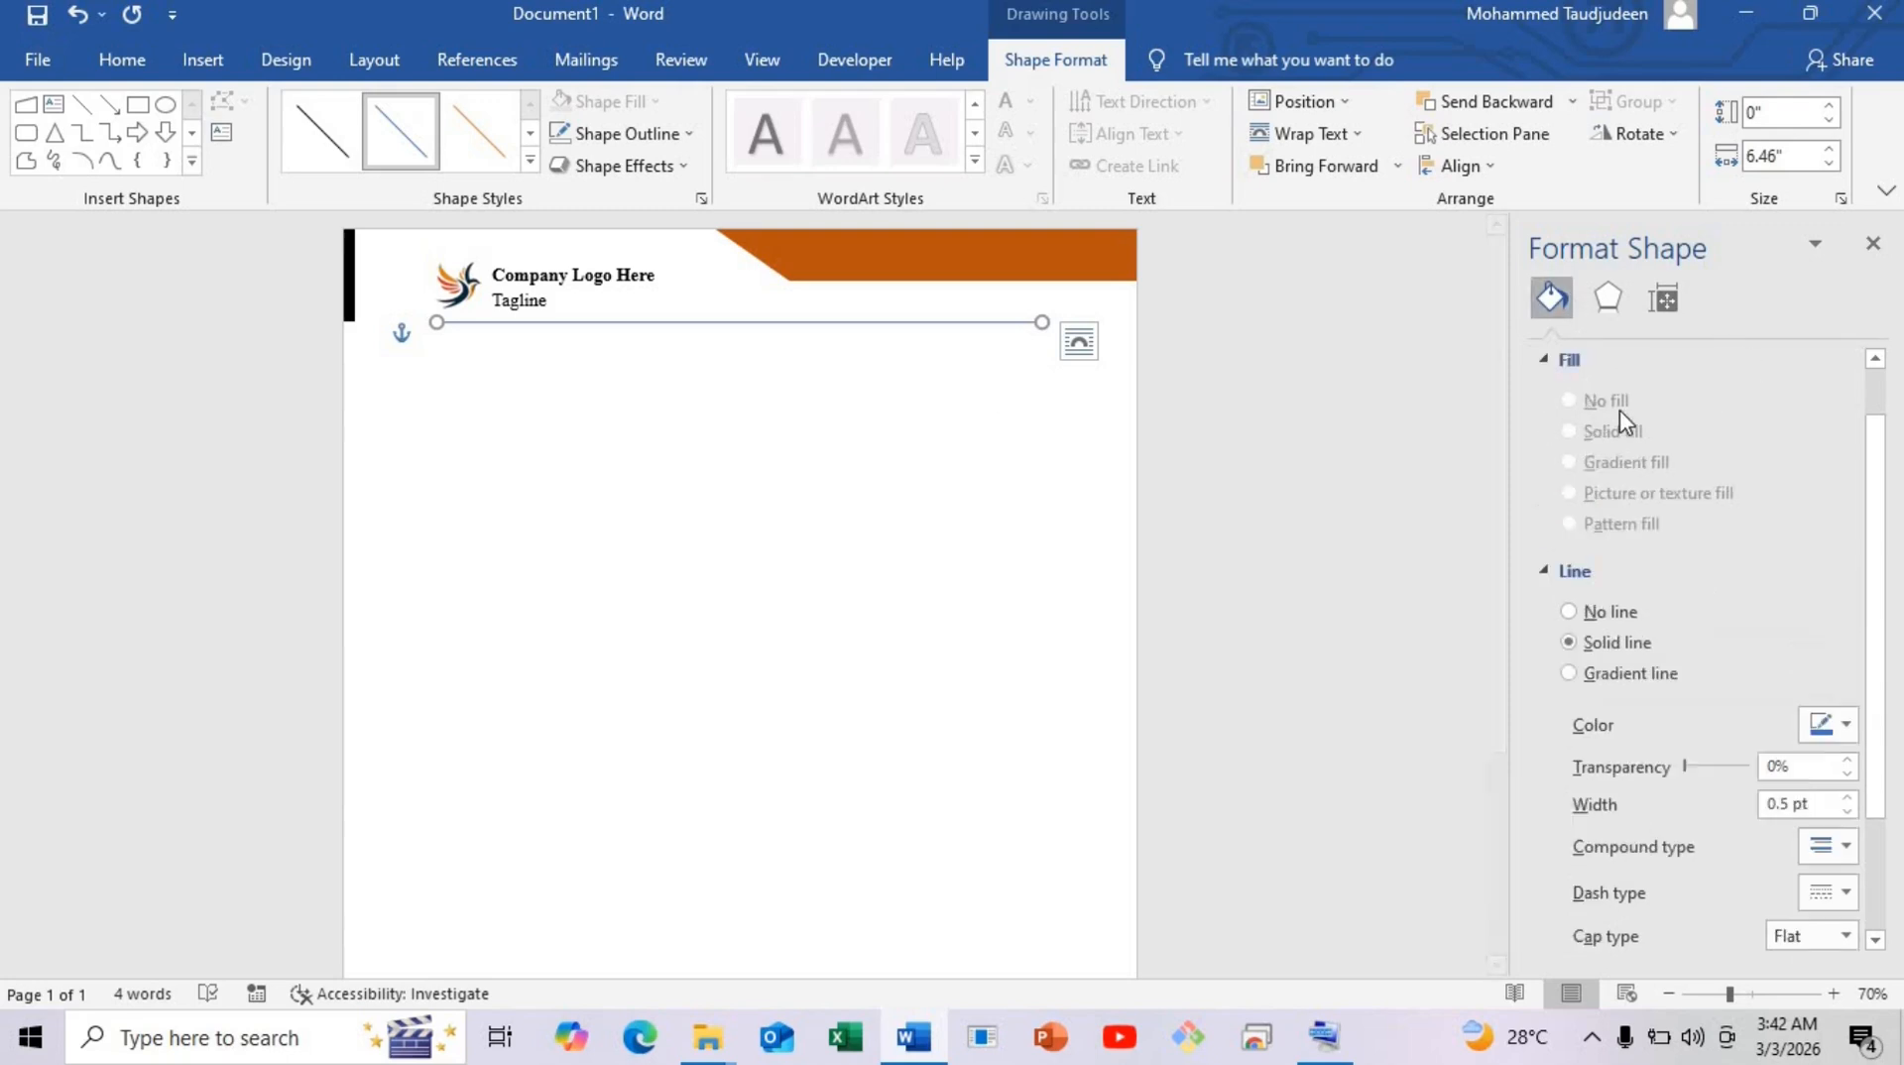
scroll(1620, 684, "down", 2)
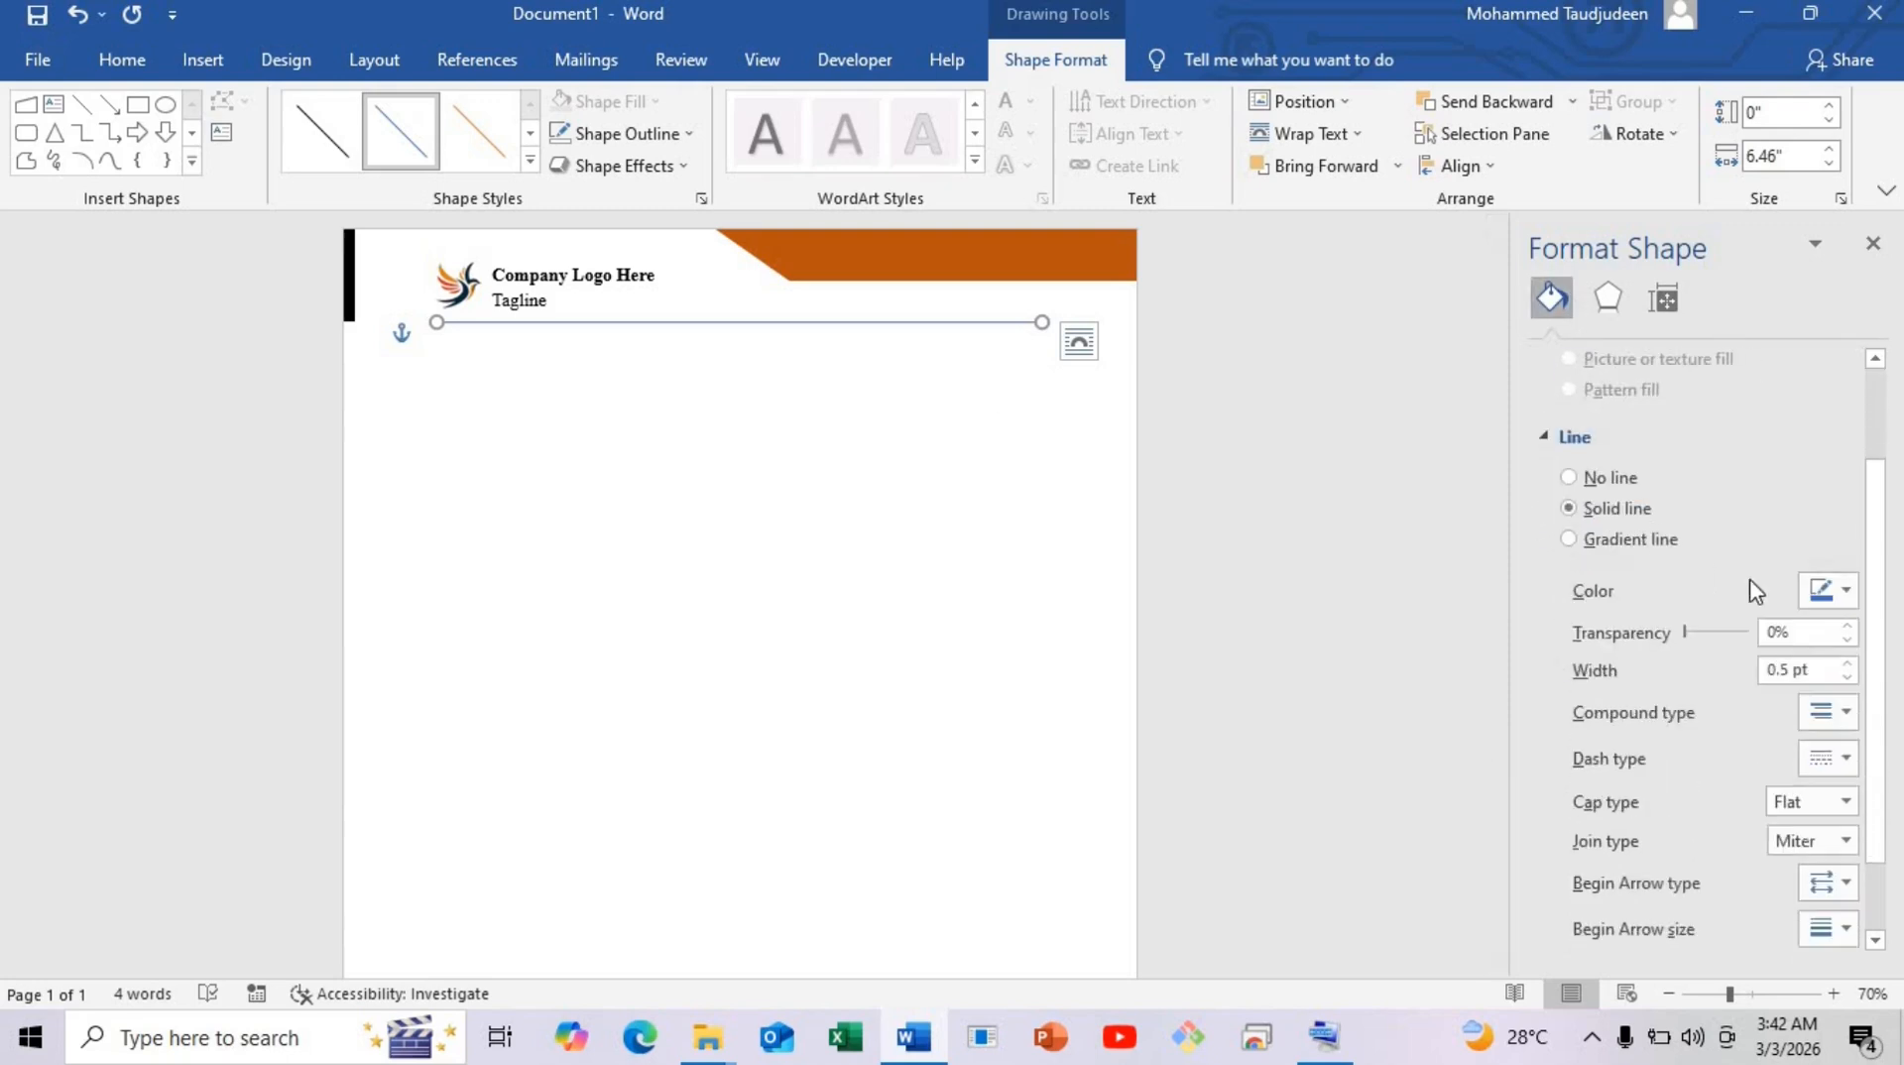
left_click(1848, 592)
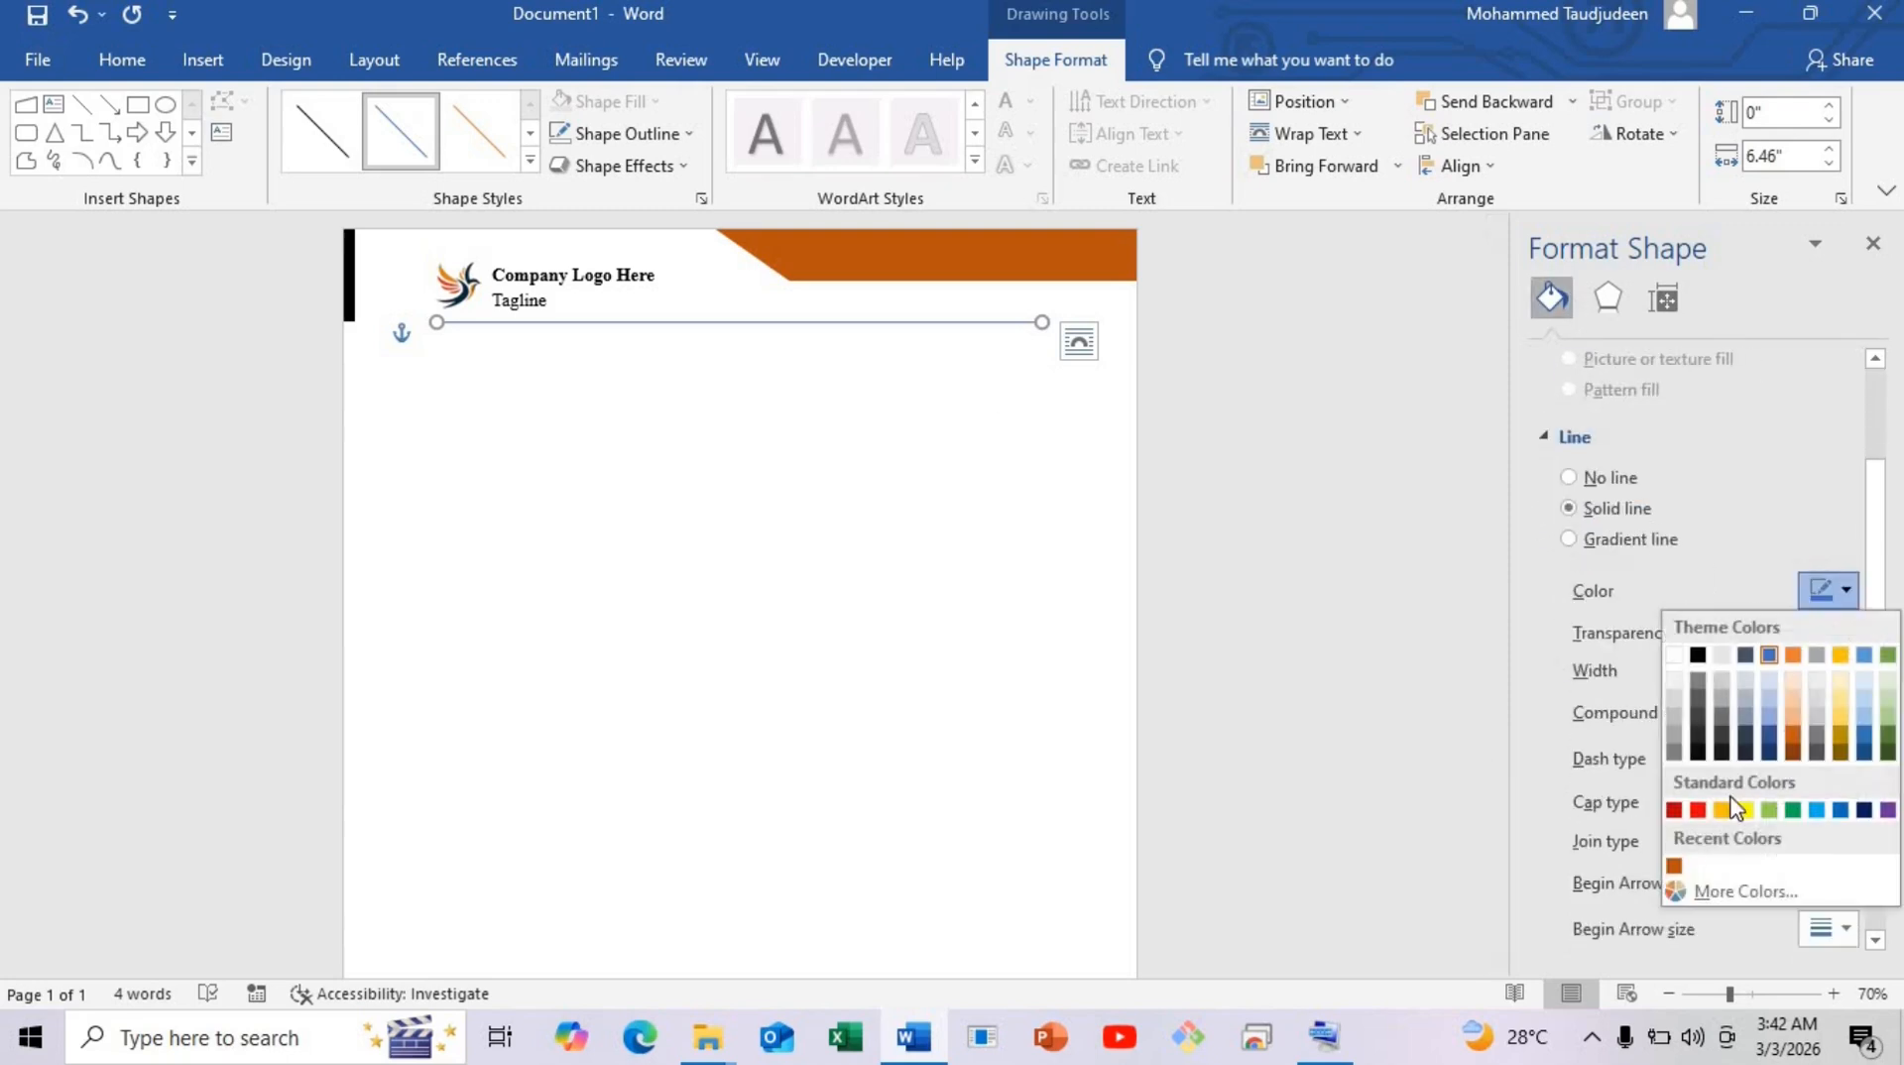
left_click(1674, 866)
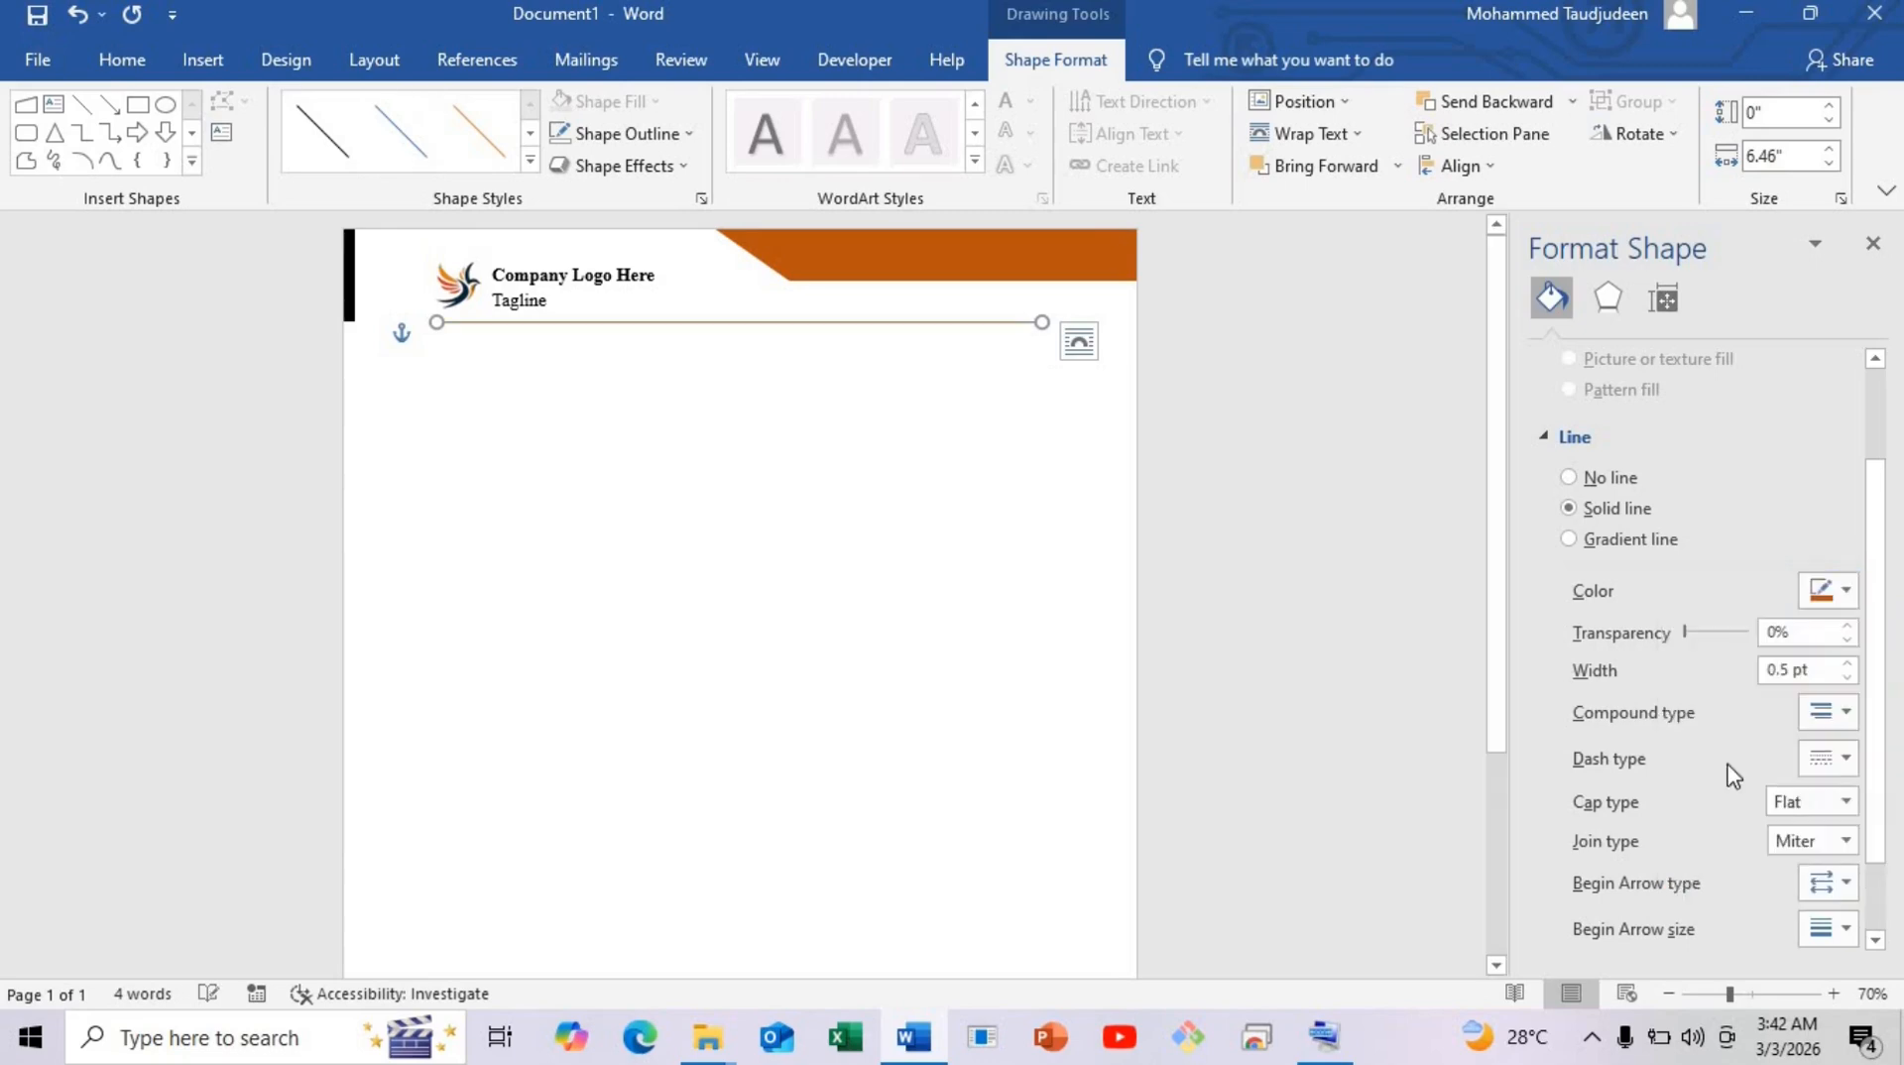
double_click(1782, 678)
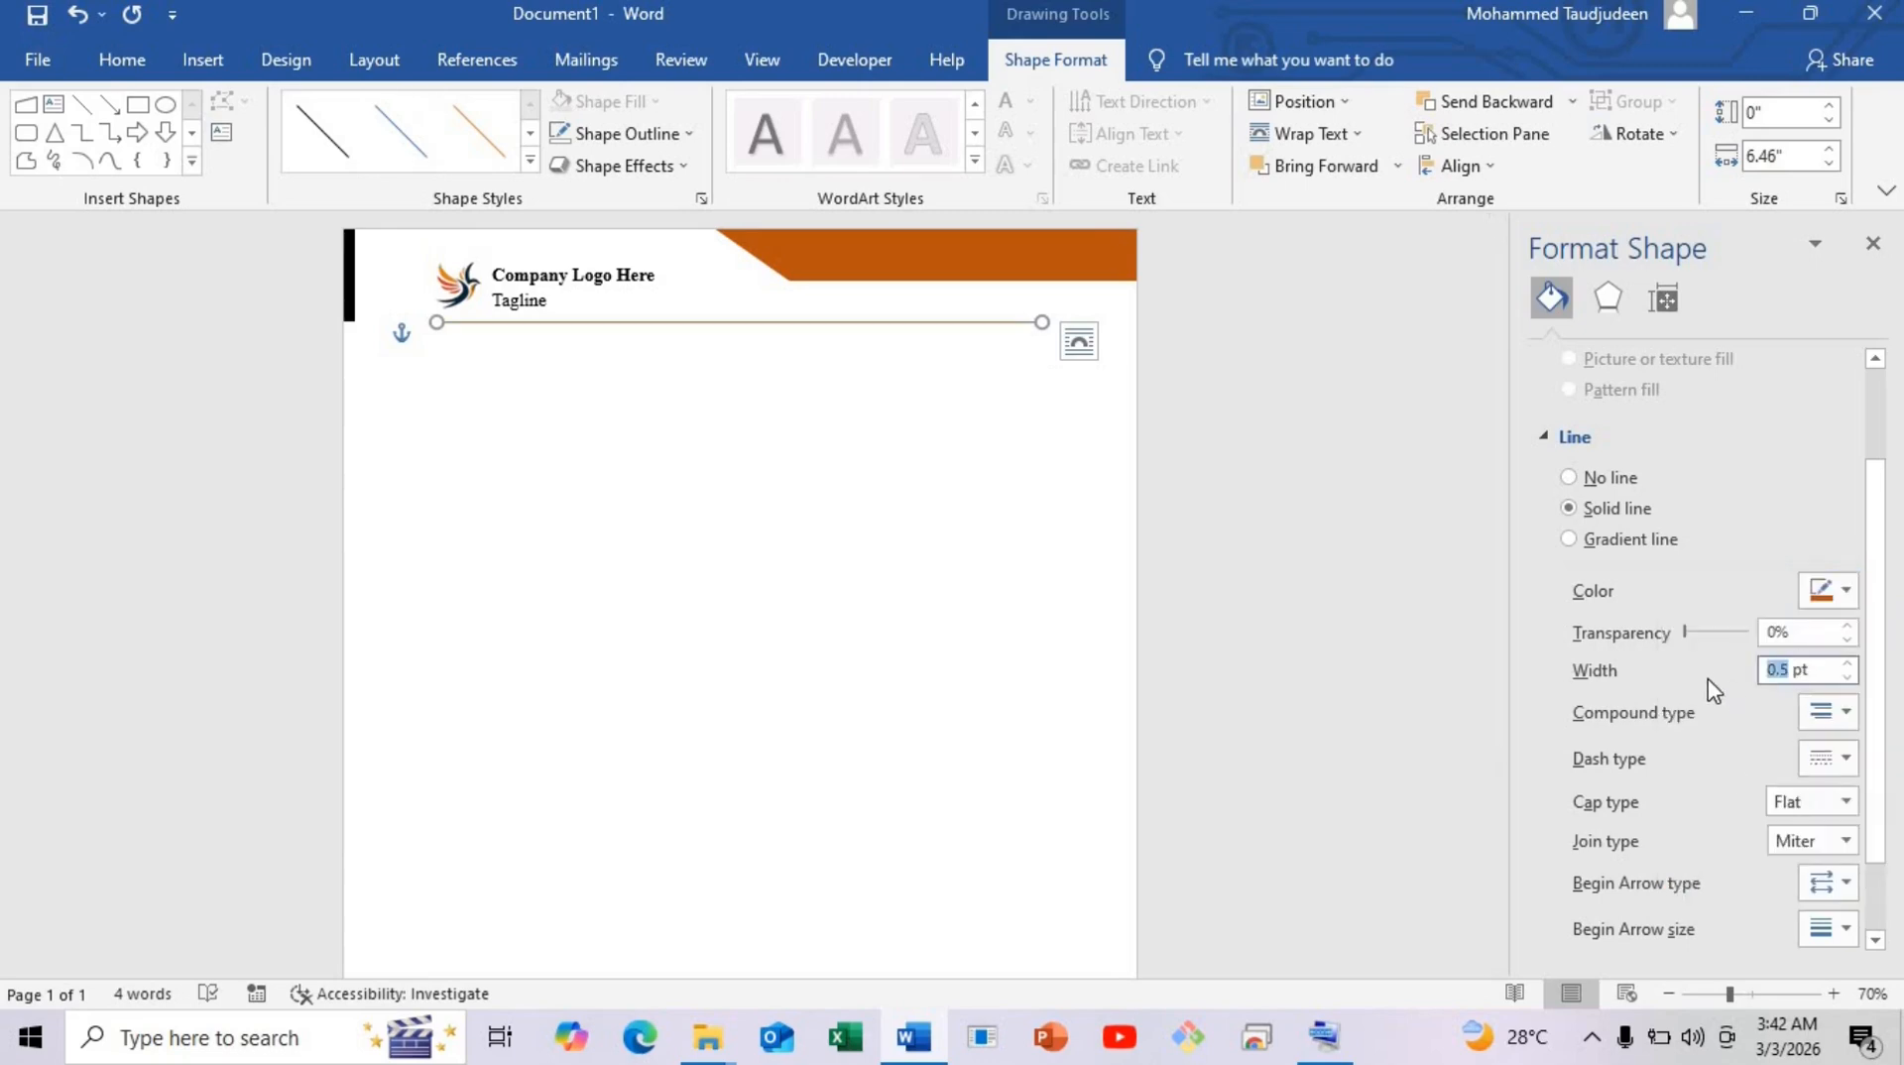
type("1")
key("Return")
left_click(731, 322)
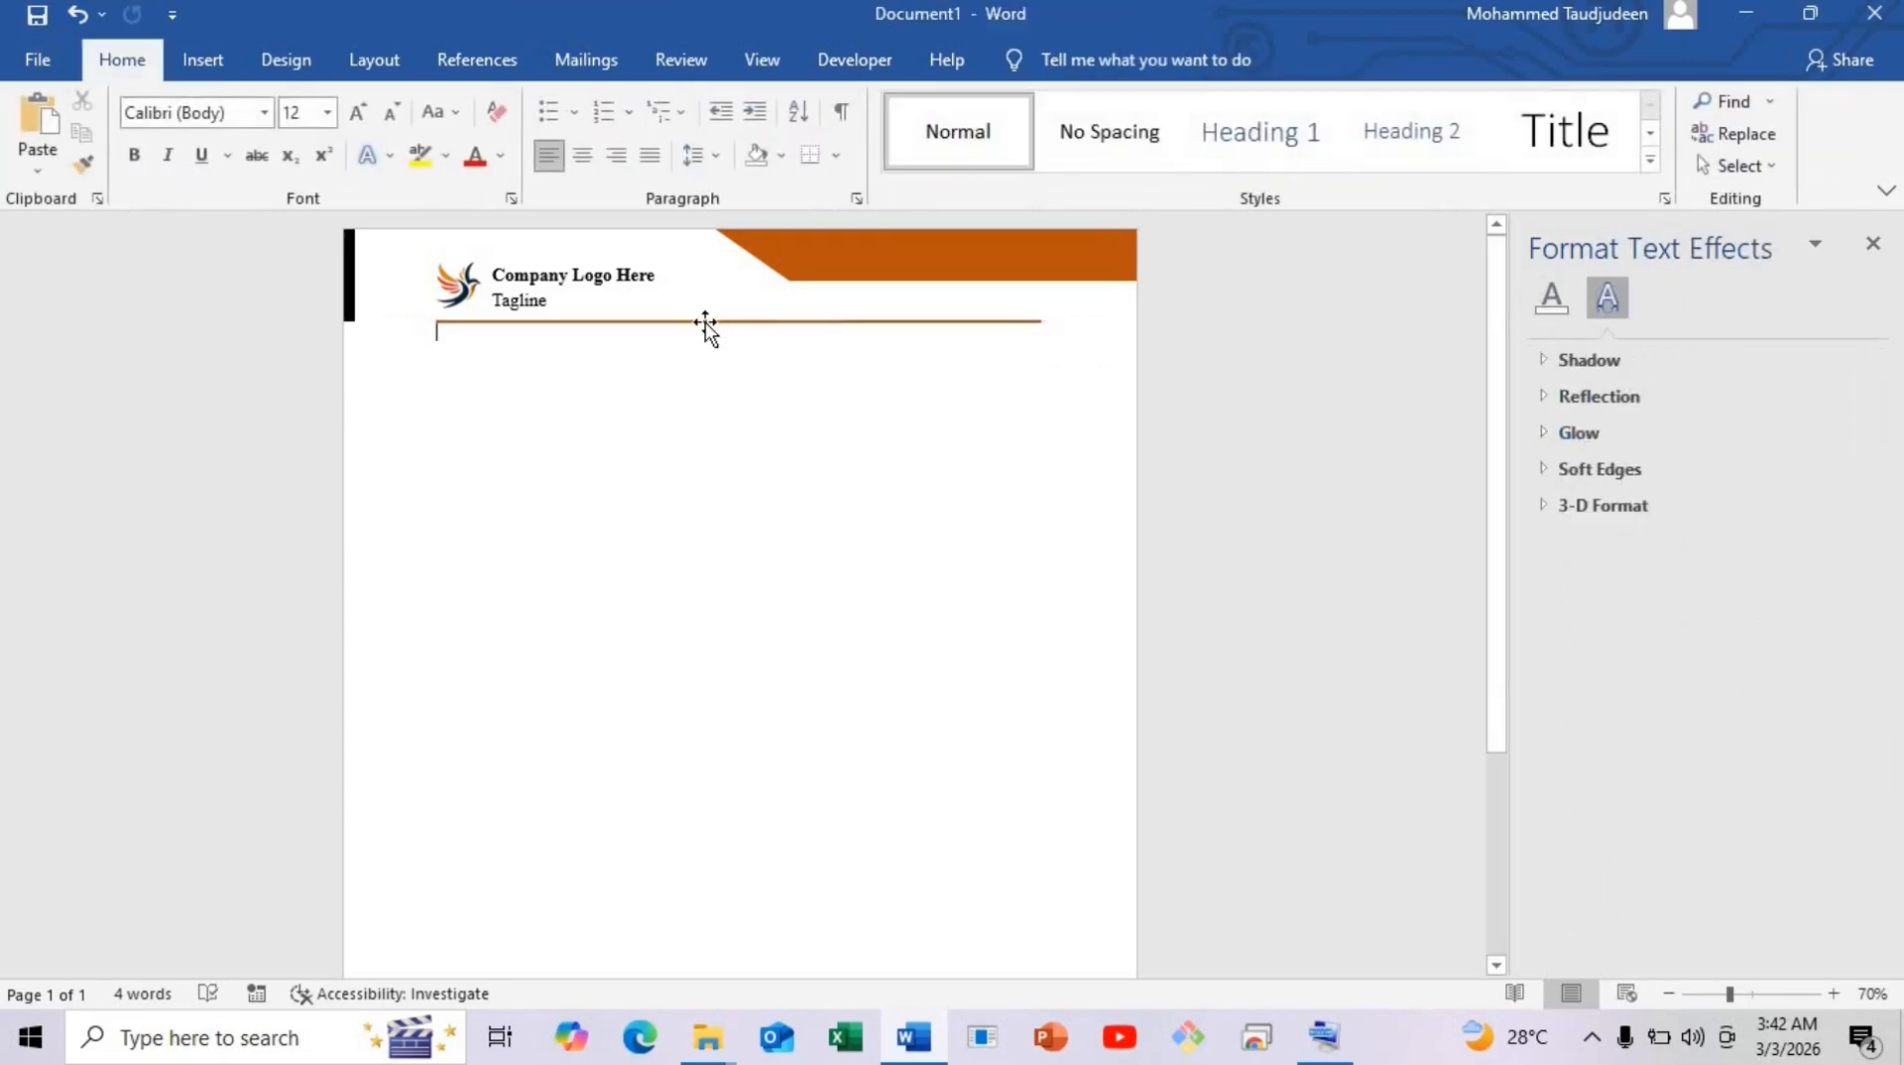
Nudge the orange divider line a few pixels lower, then select the company-name text box.
left_click(704, 331)
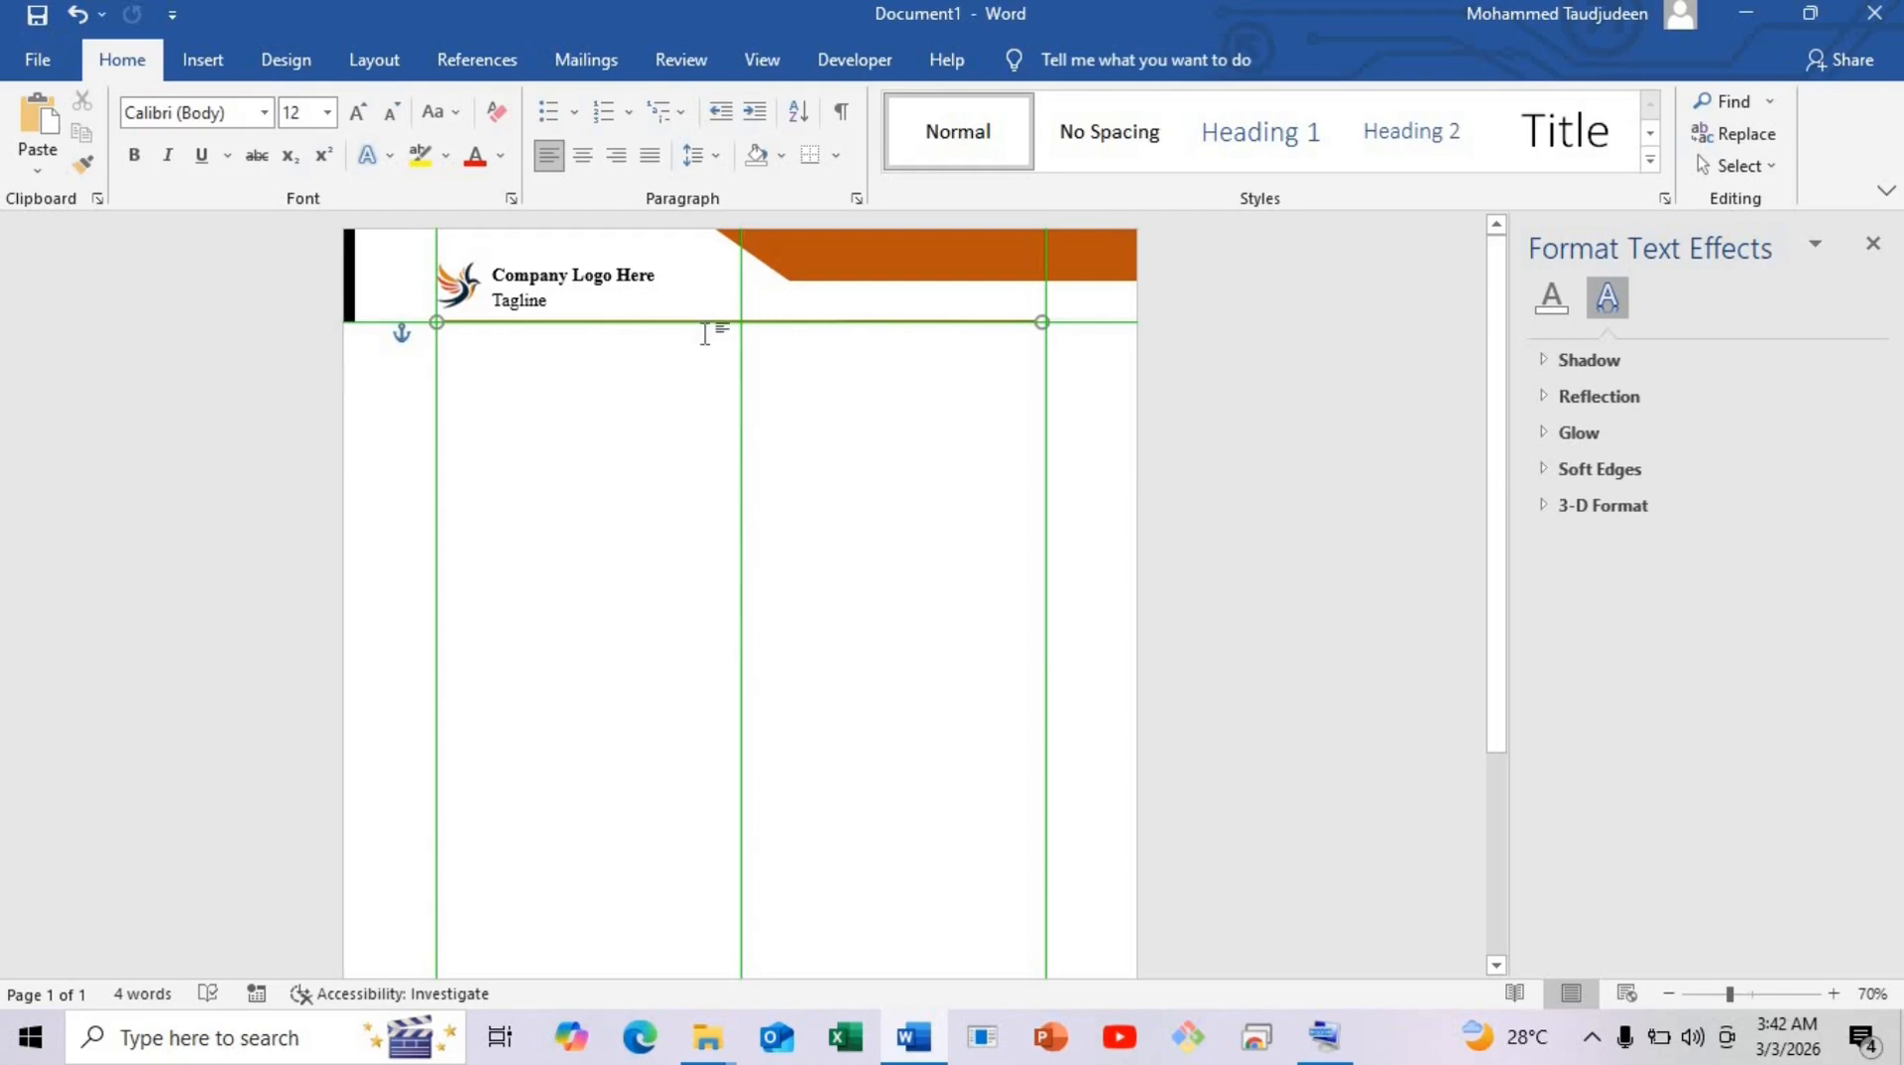
left_click_drag(704, 331, 702, 336)
left_click(734, 461)
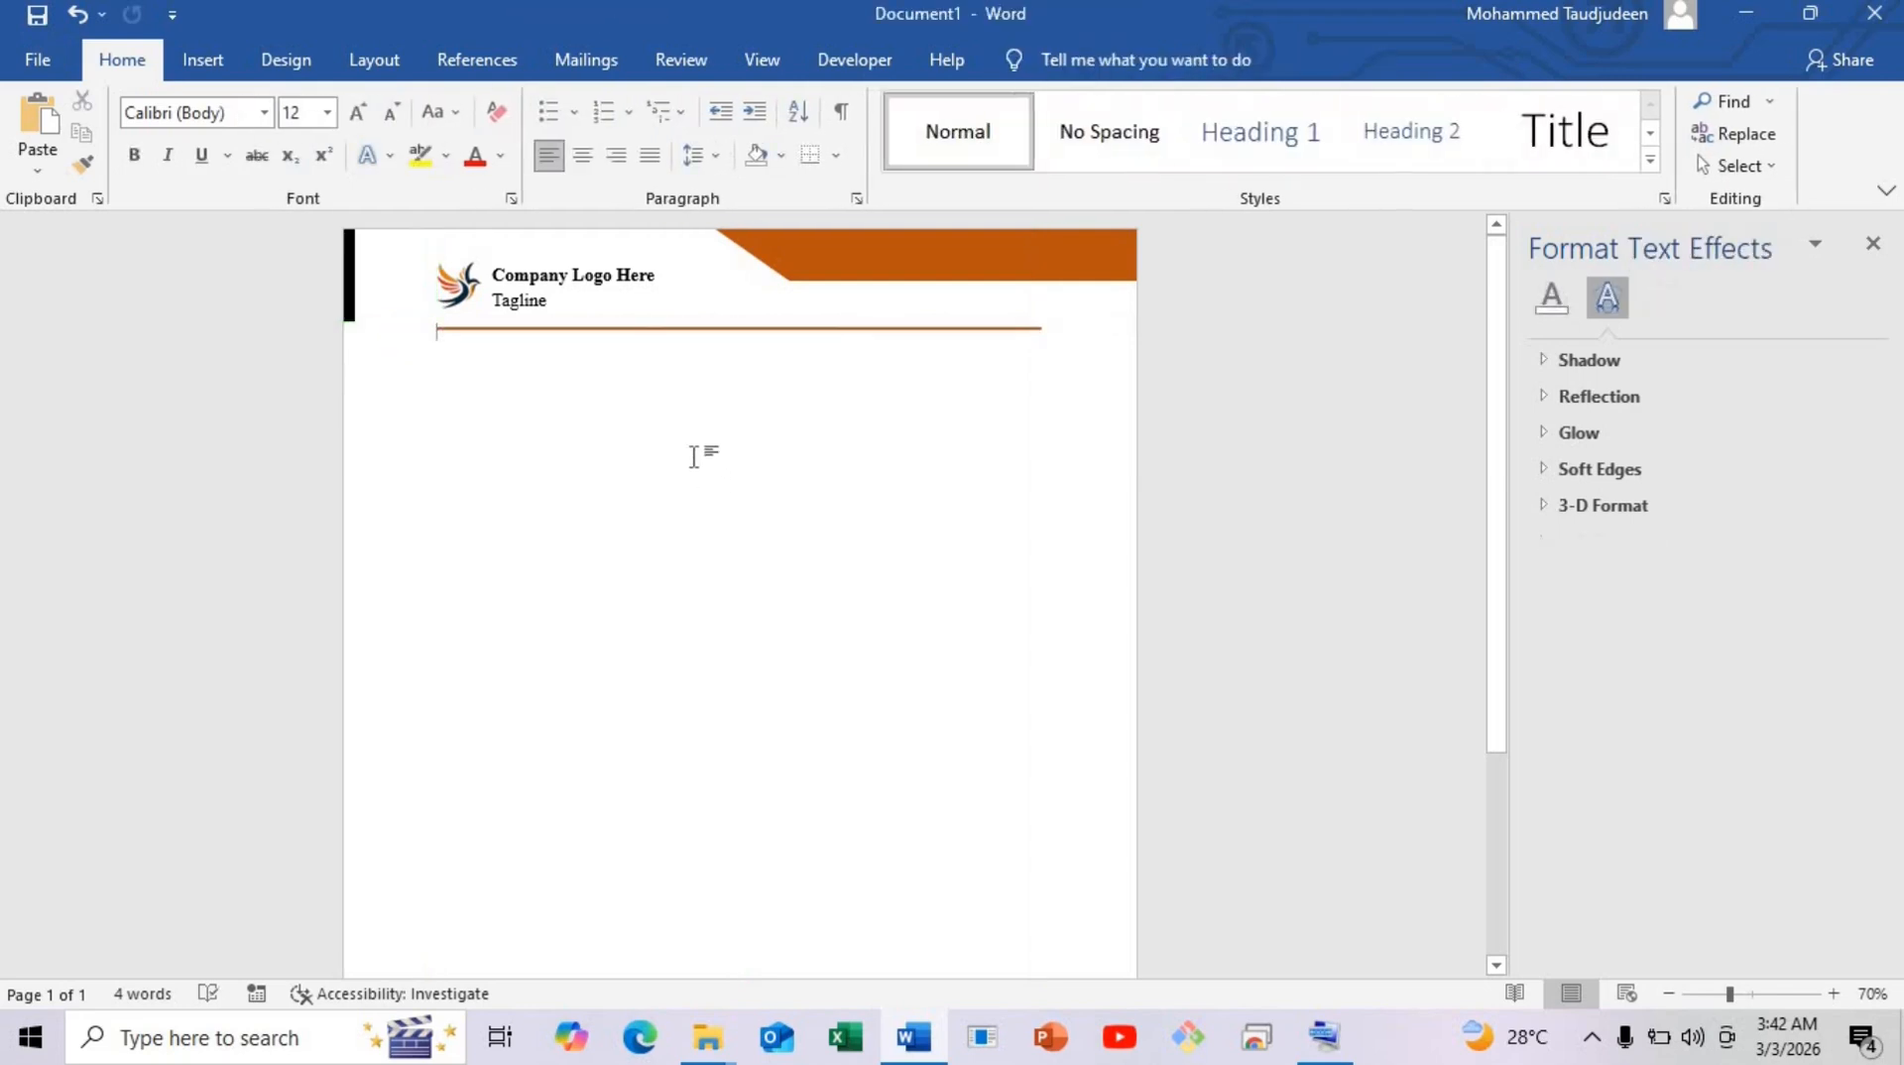
left_click(637, 328)
left_click(500, 395)
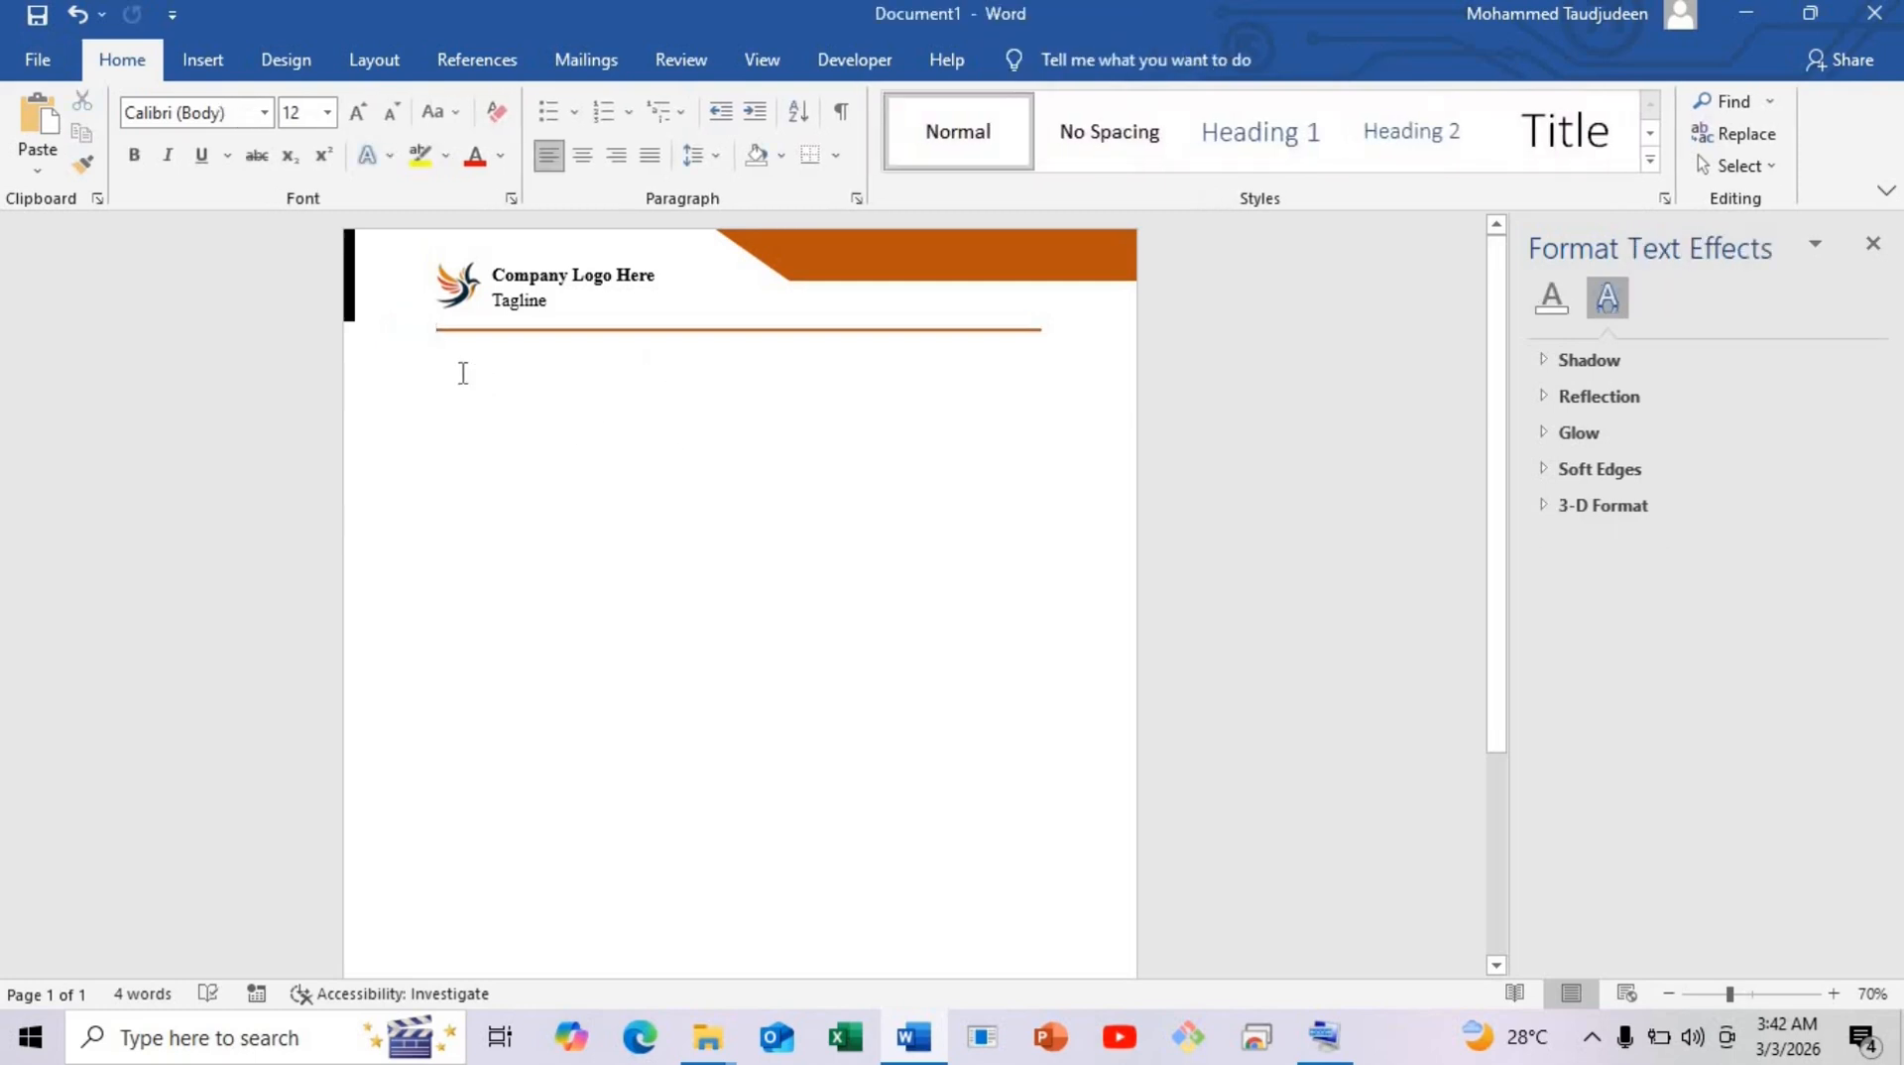
left_click(551, 301)
Ctrl-drag a copy of the header text box below the orange line and enlarge it.
left_click_drag(552, 270, 510, 354)
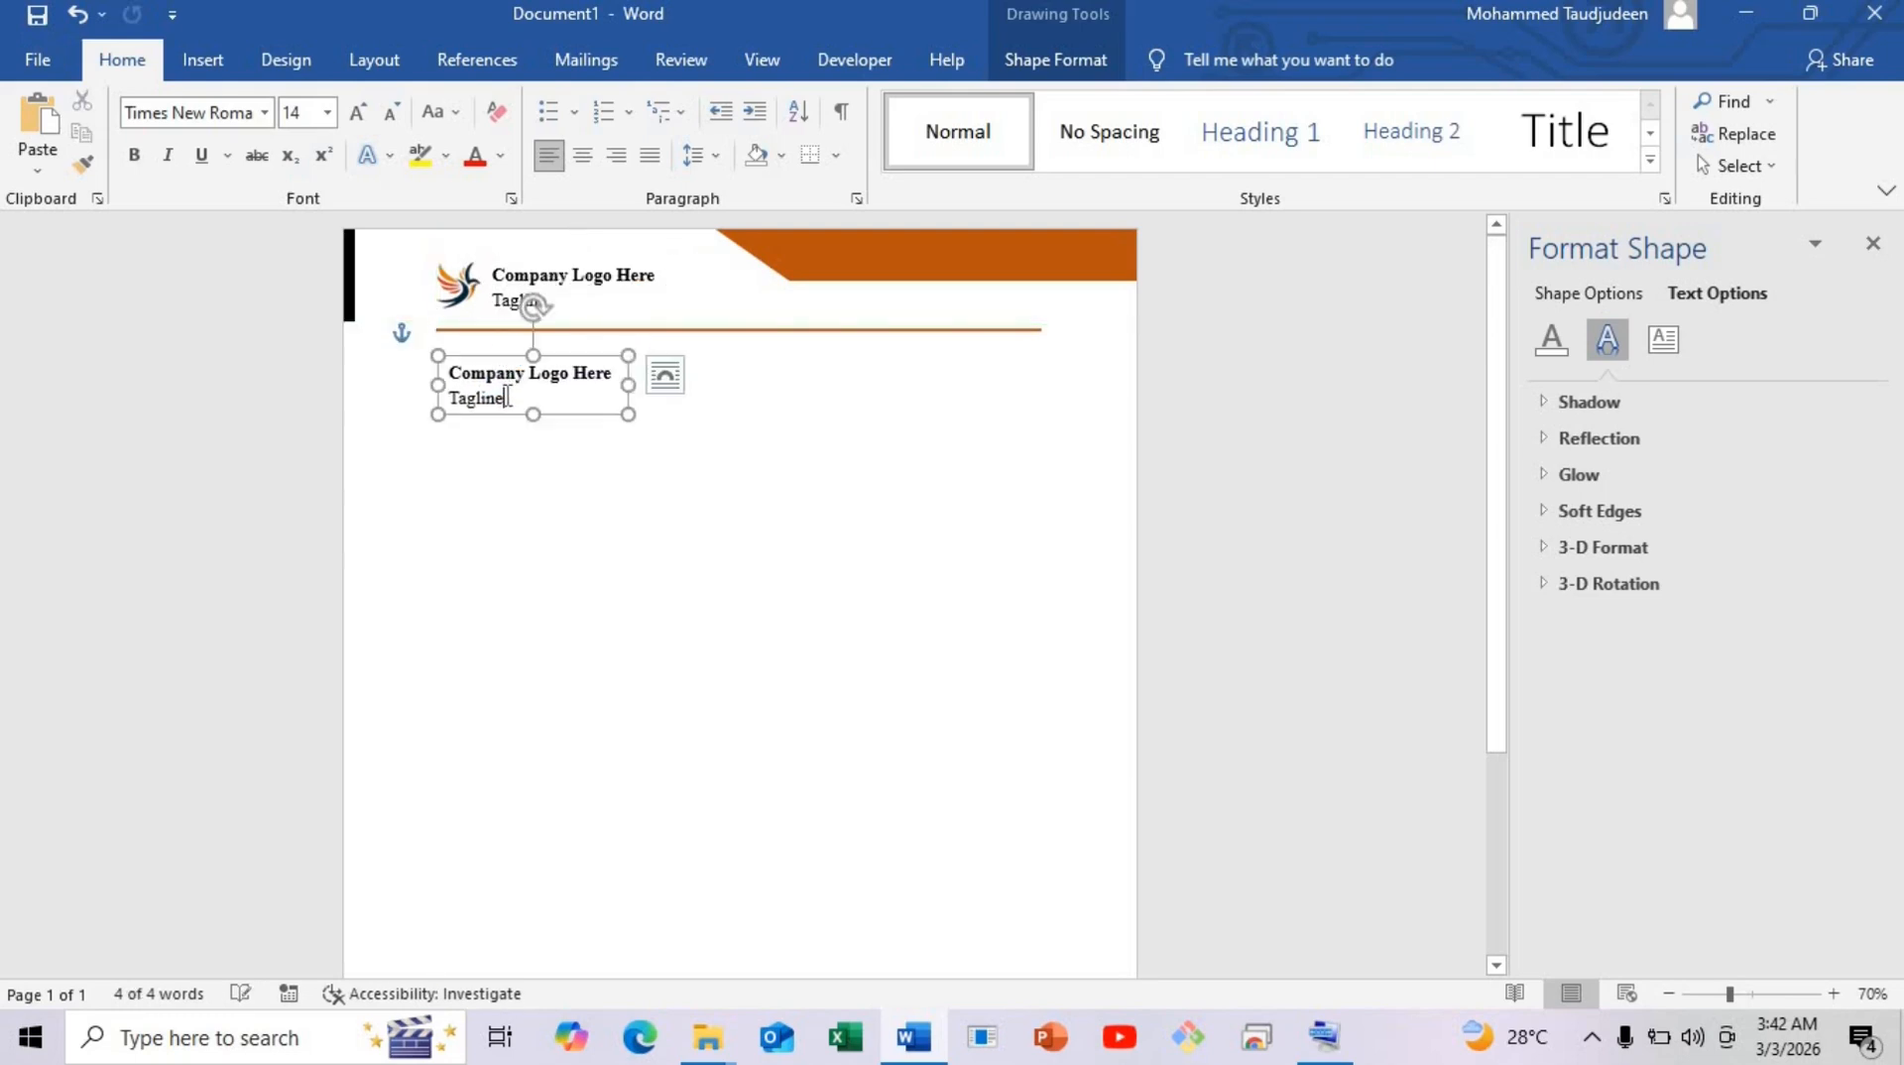
key("ctrl")
left_click_drag(628, 417, 657, 498)
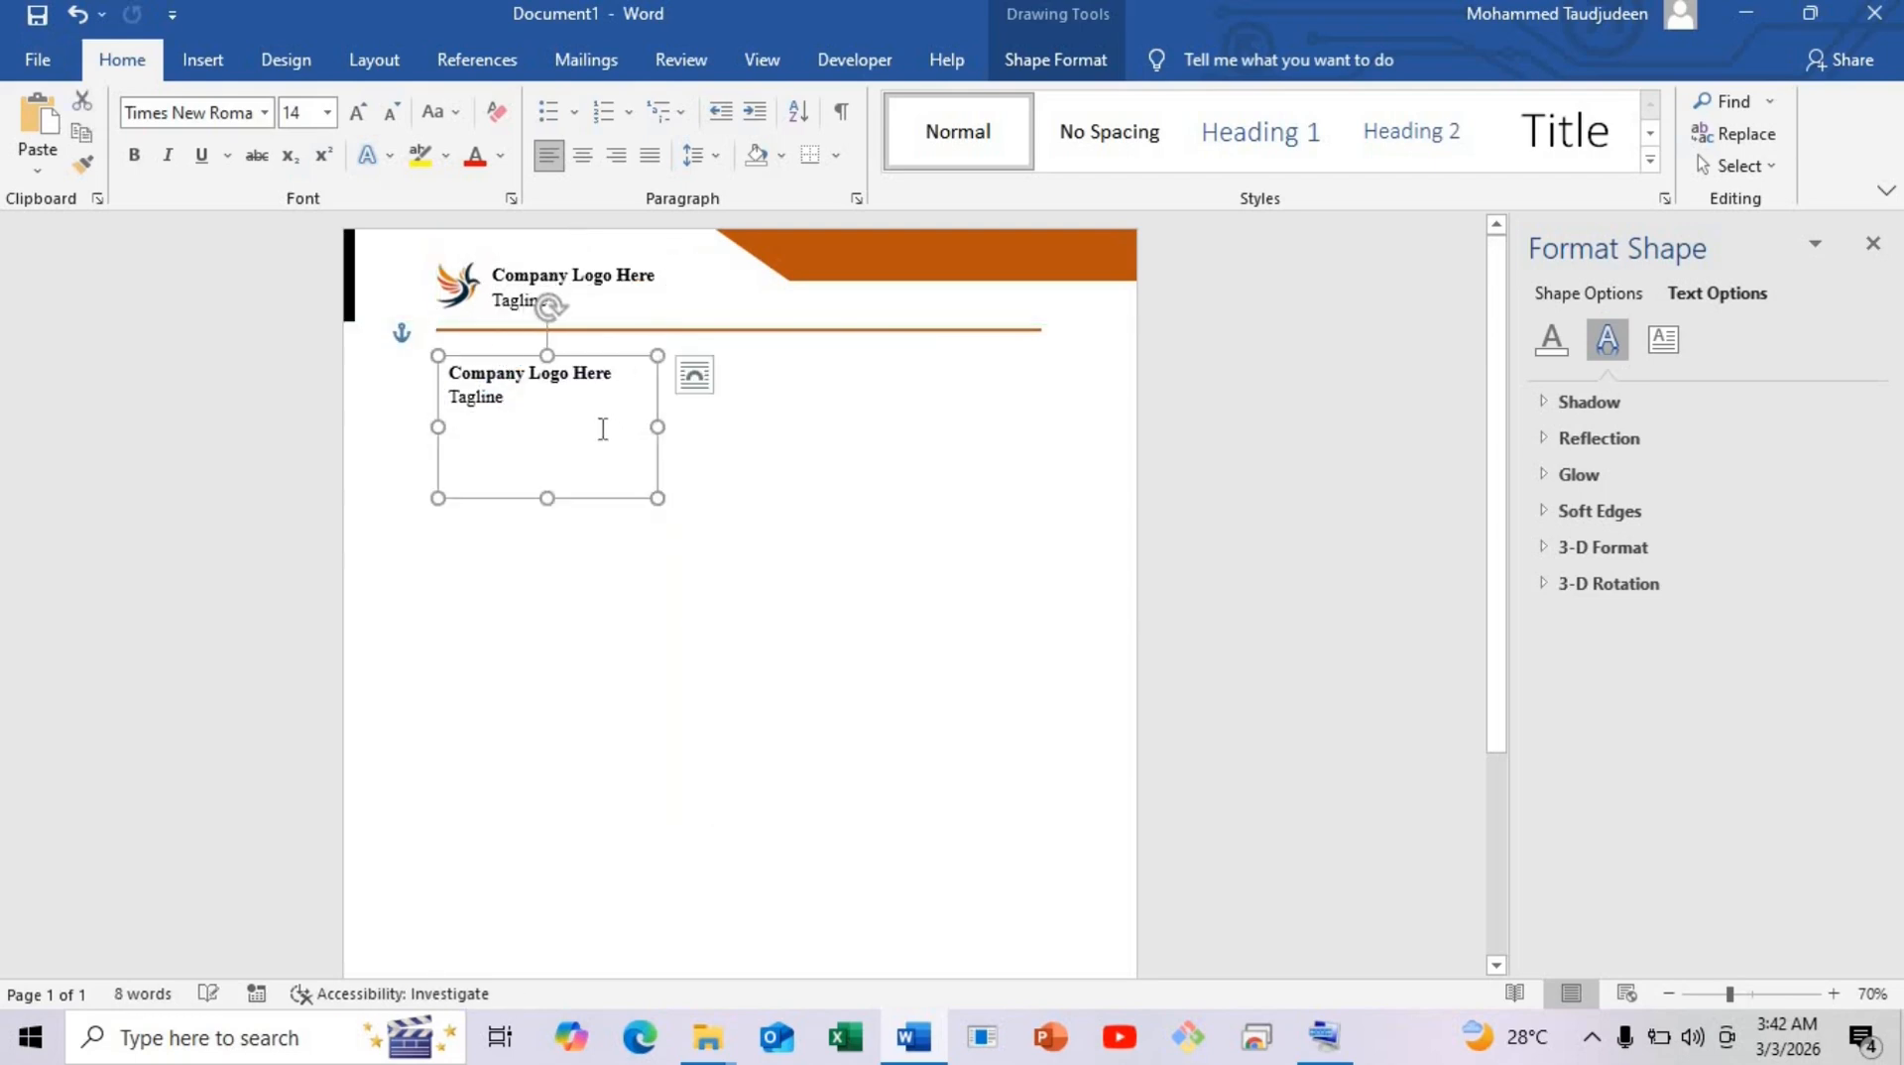
Replace the copy's text with 'To:', the recipient's name, 'General Manager' and a '123 Street' address line.
key("ctrl+a")
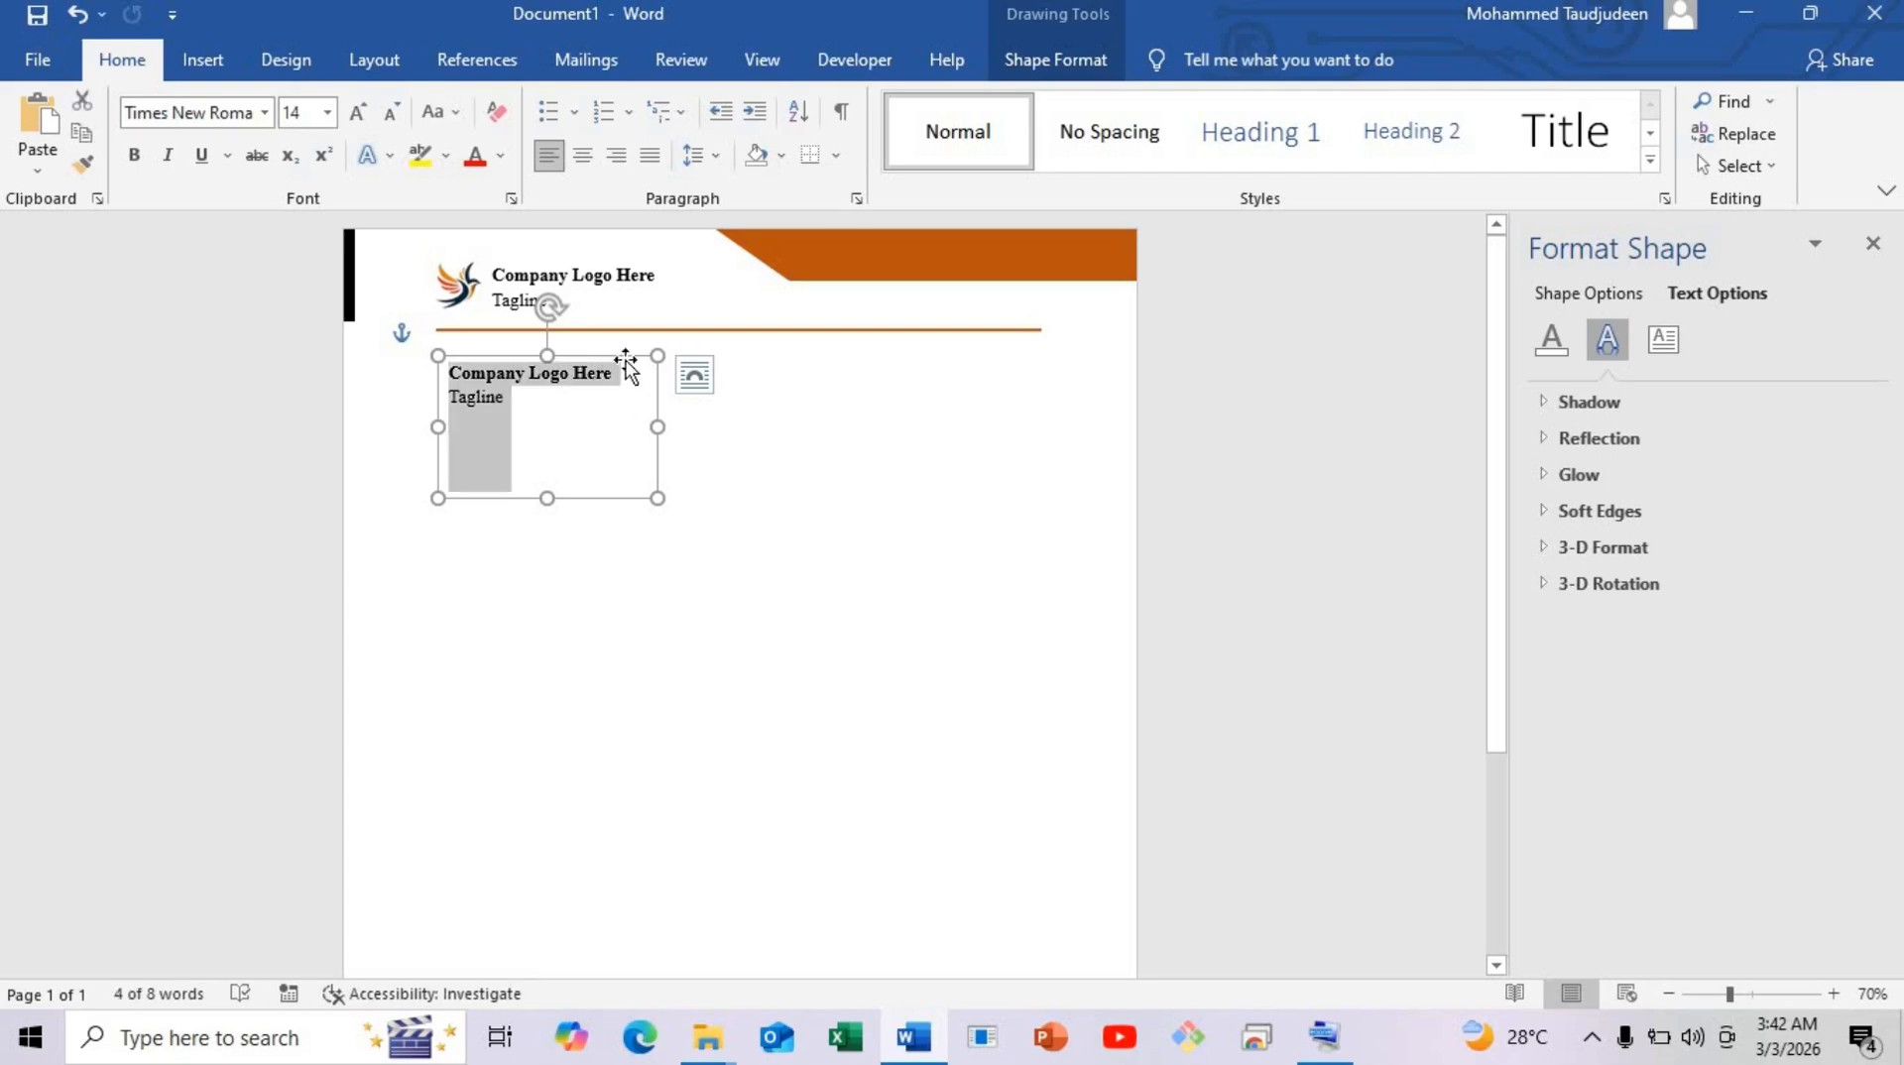
type("To:")
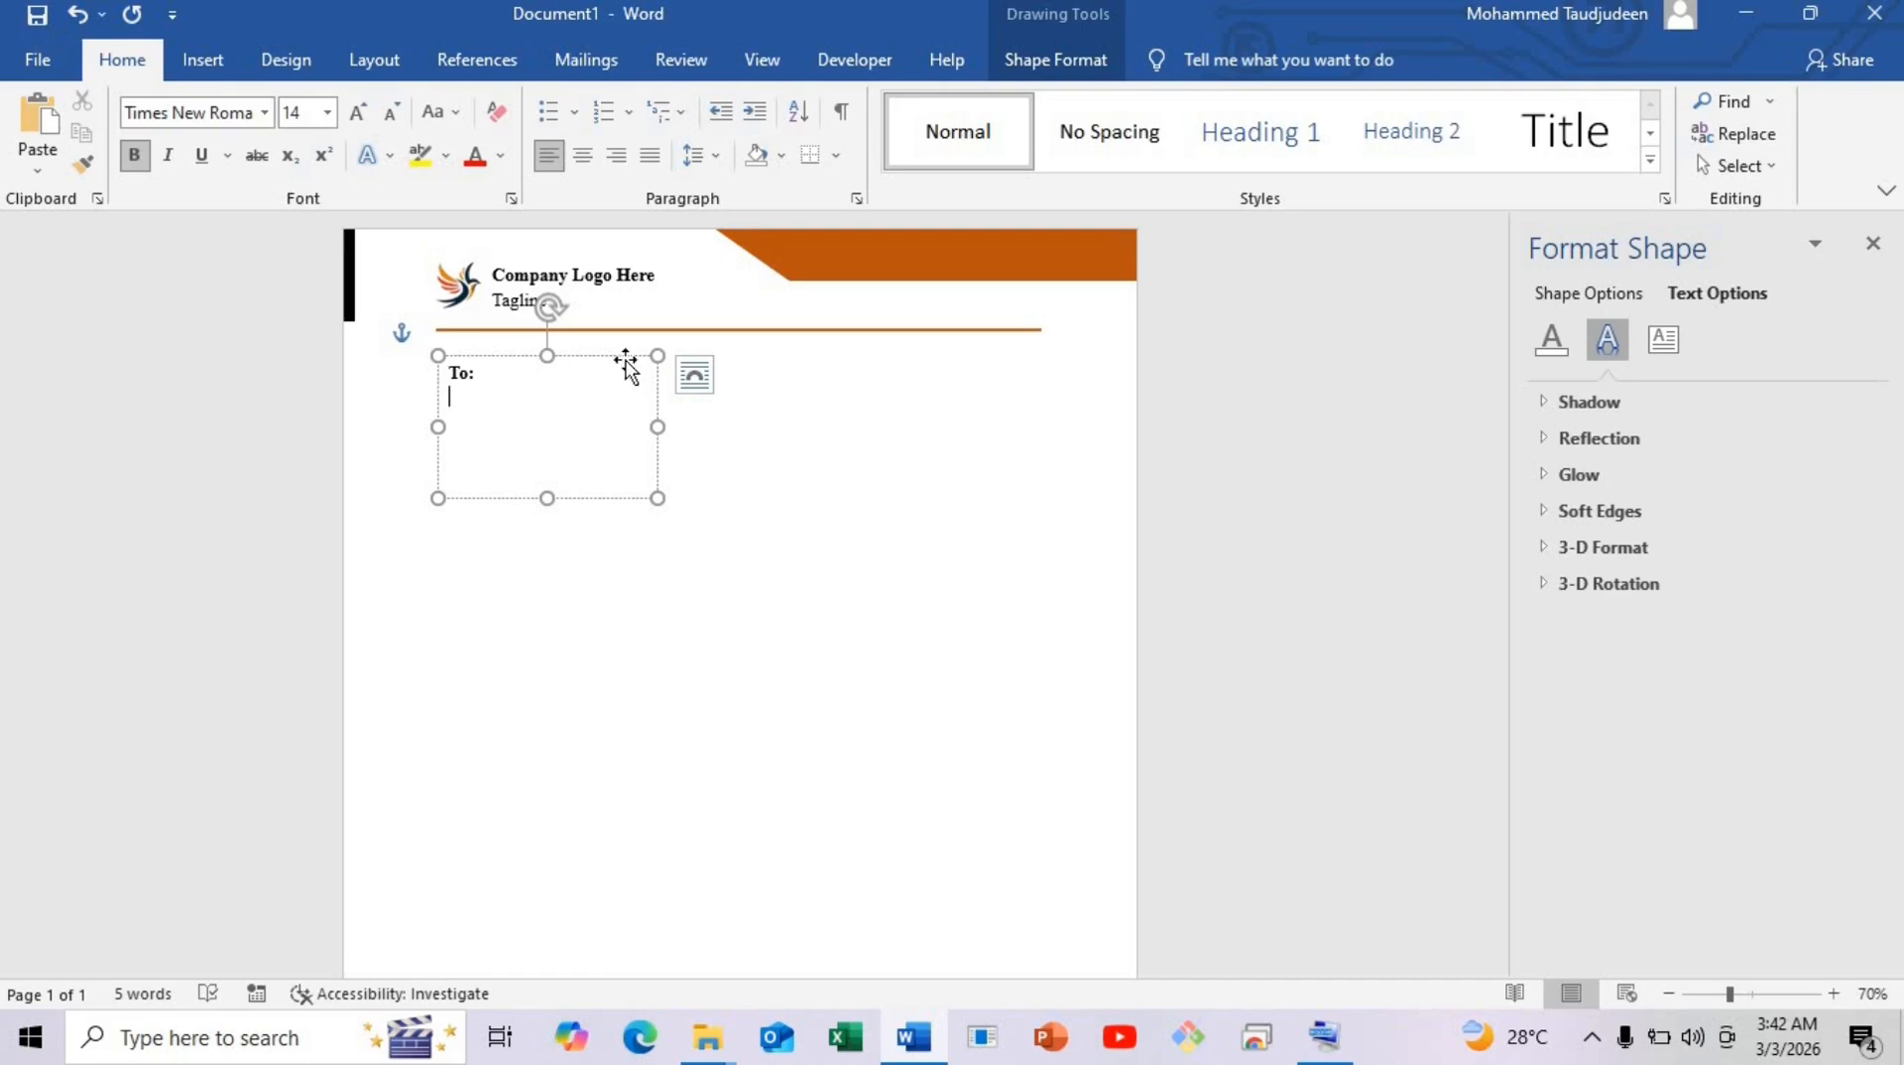
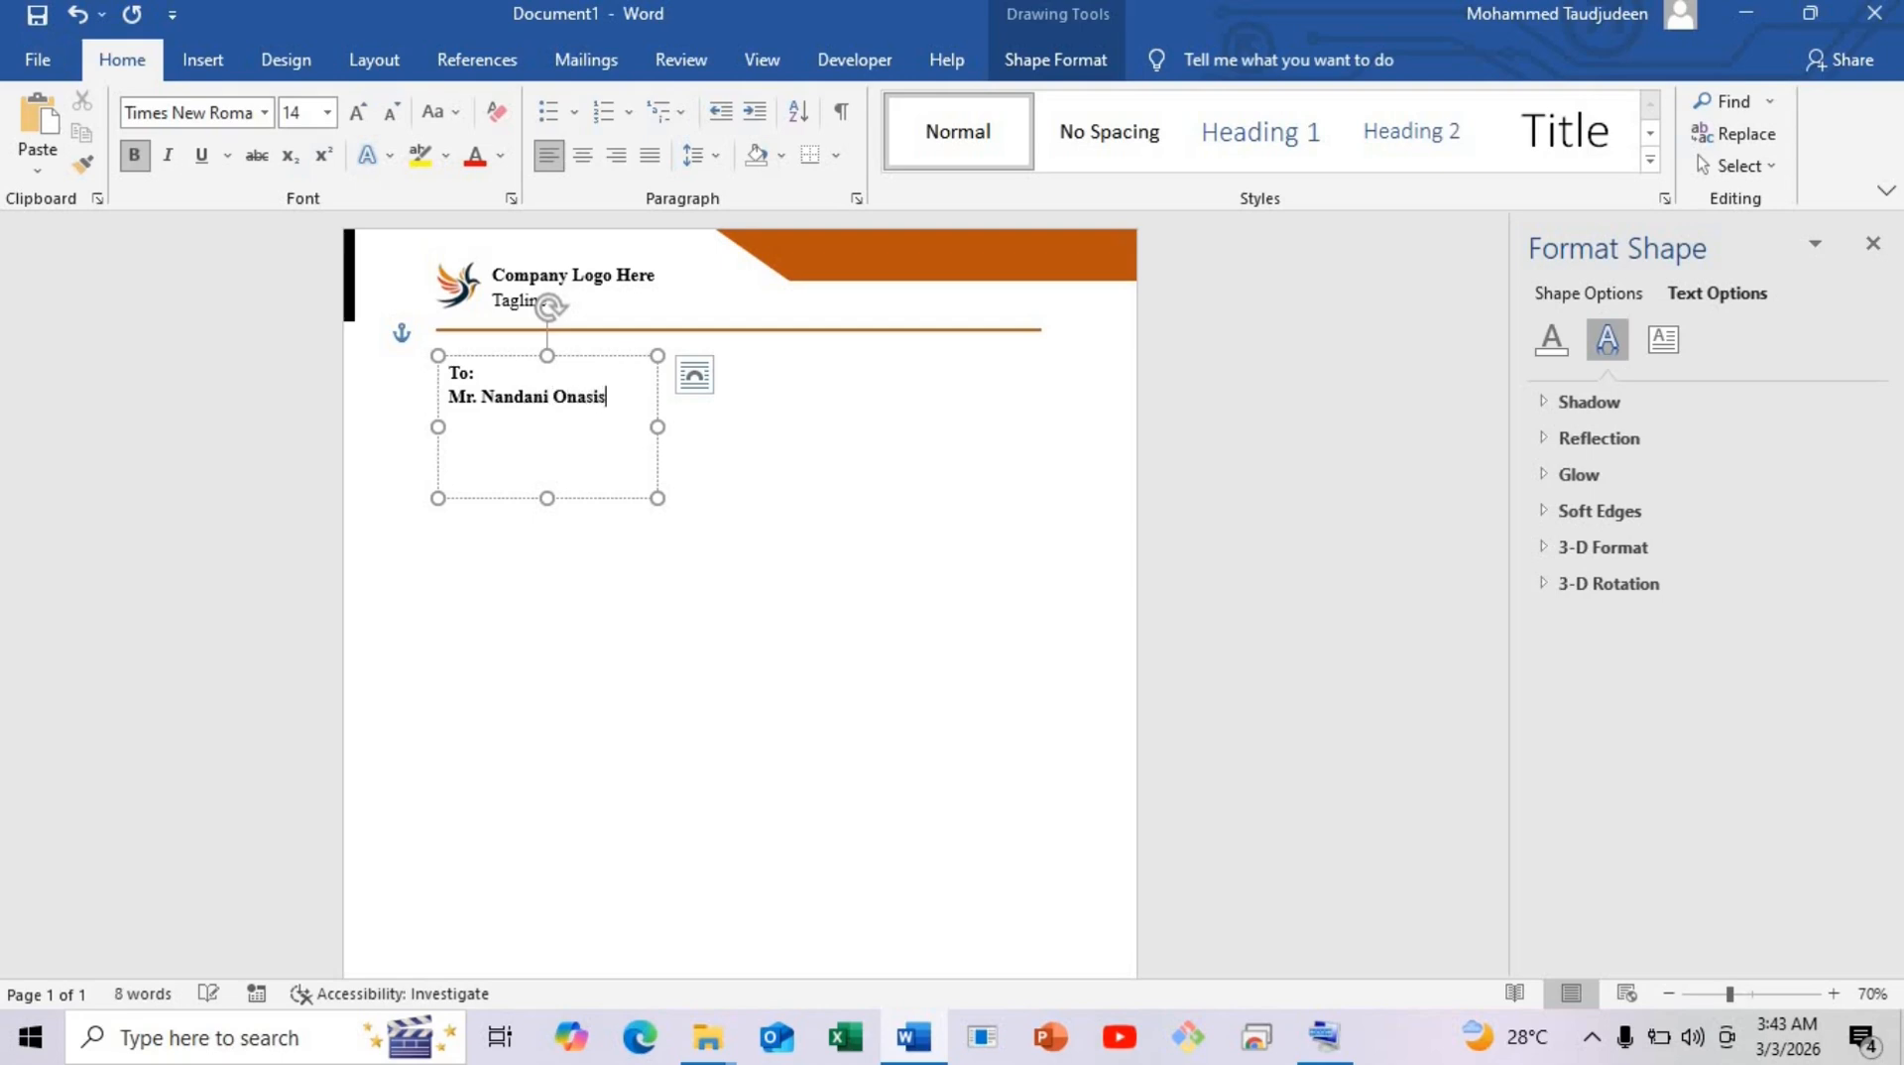
key("Return")
type("General")
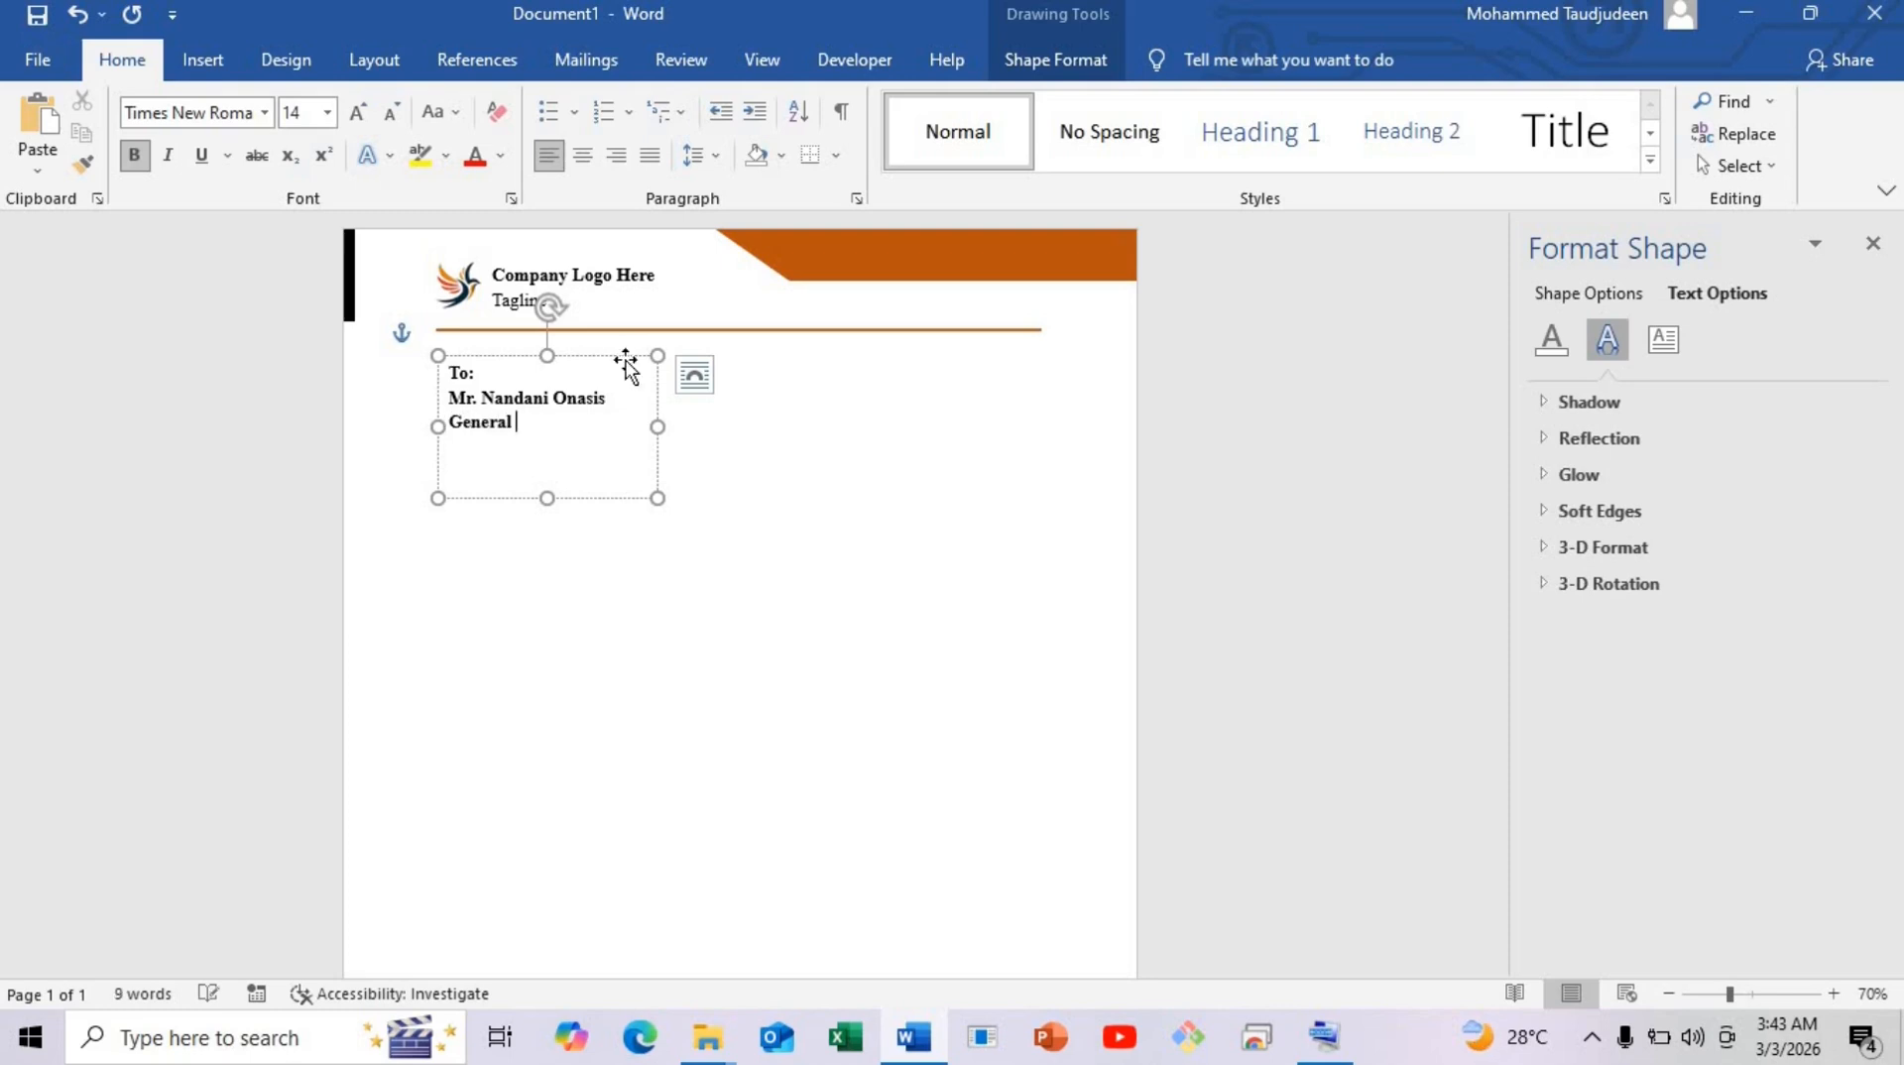
type("<")
key("BackSpace")
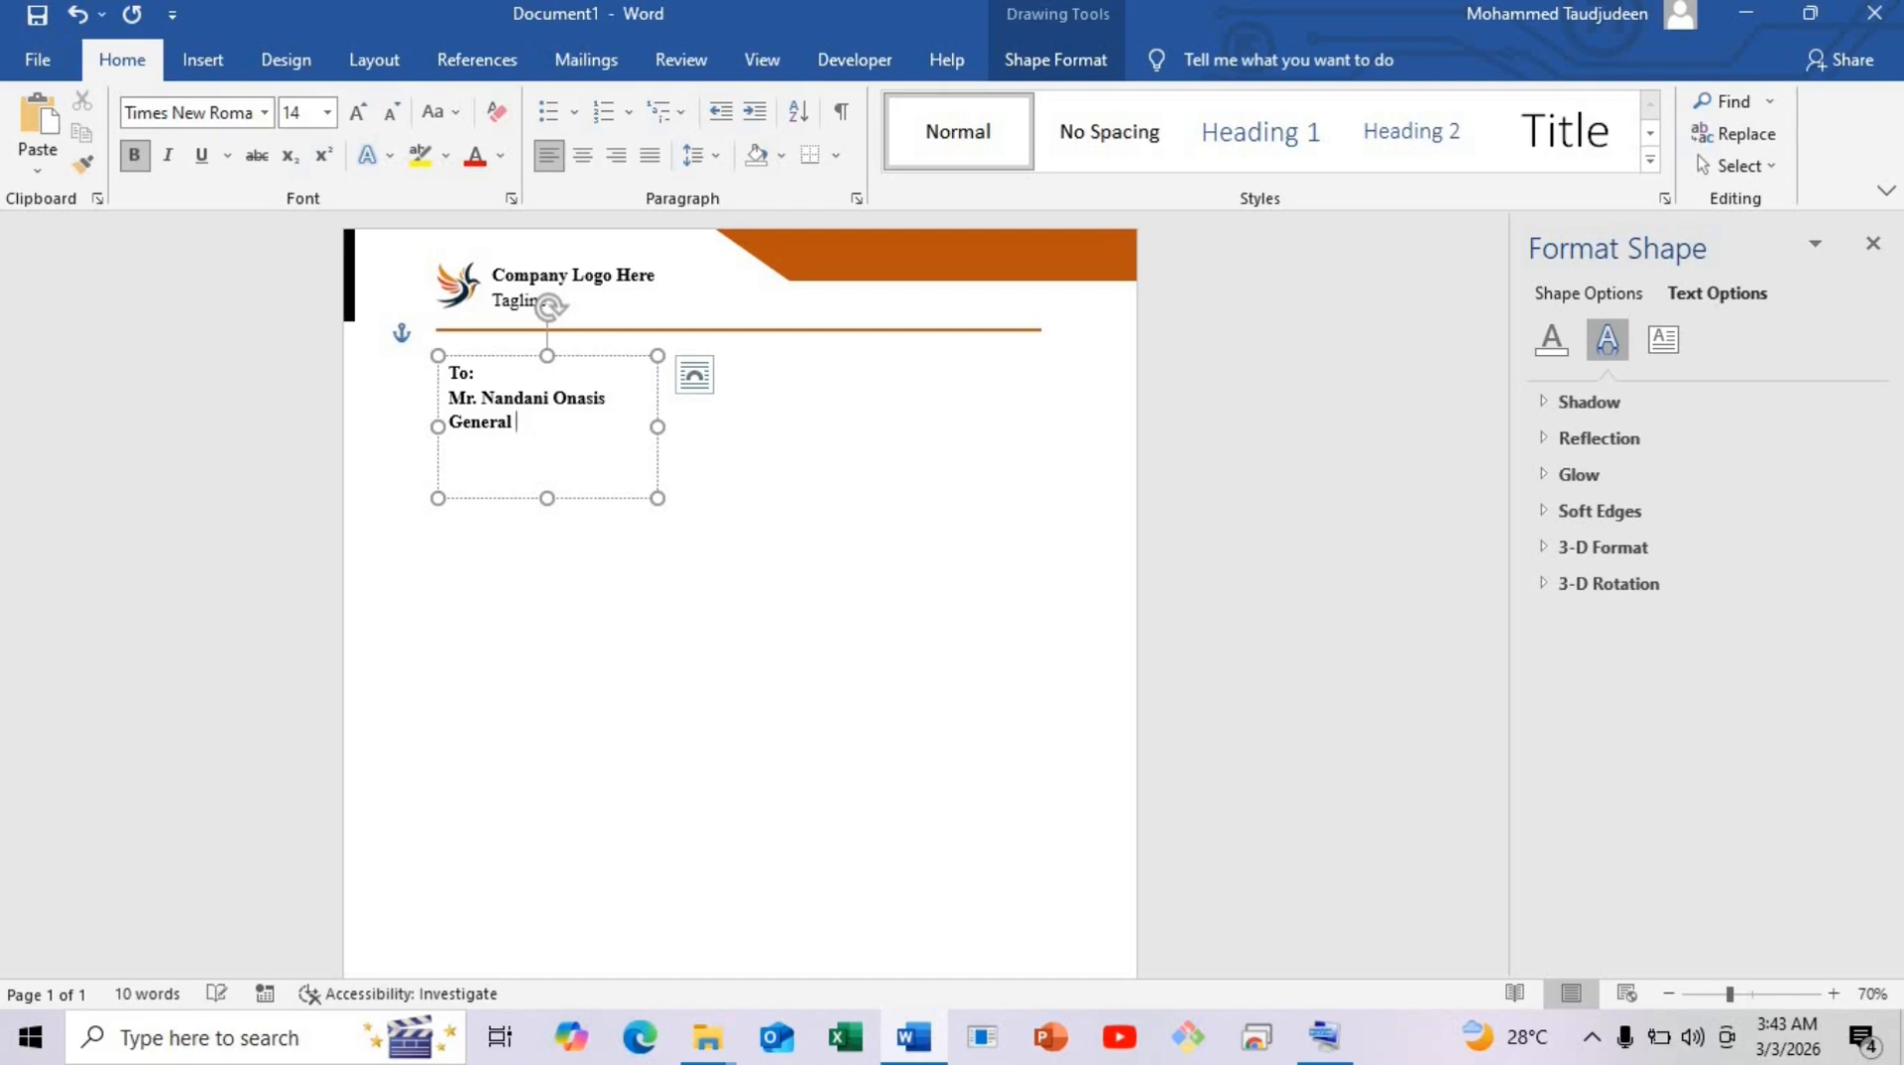
type("Manager")
key("Return")
type("123 Street")
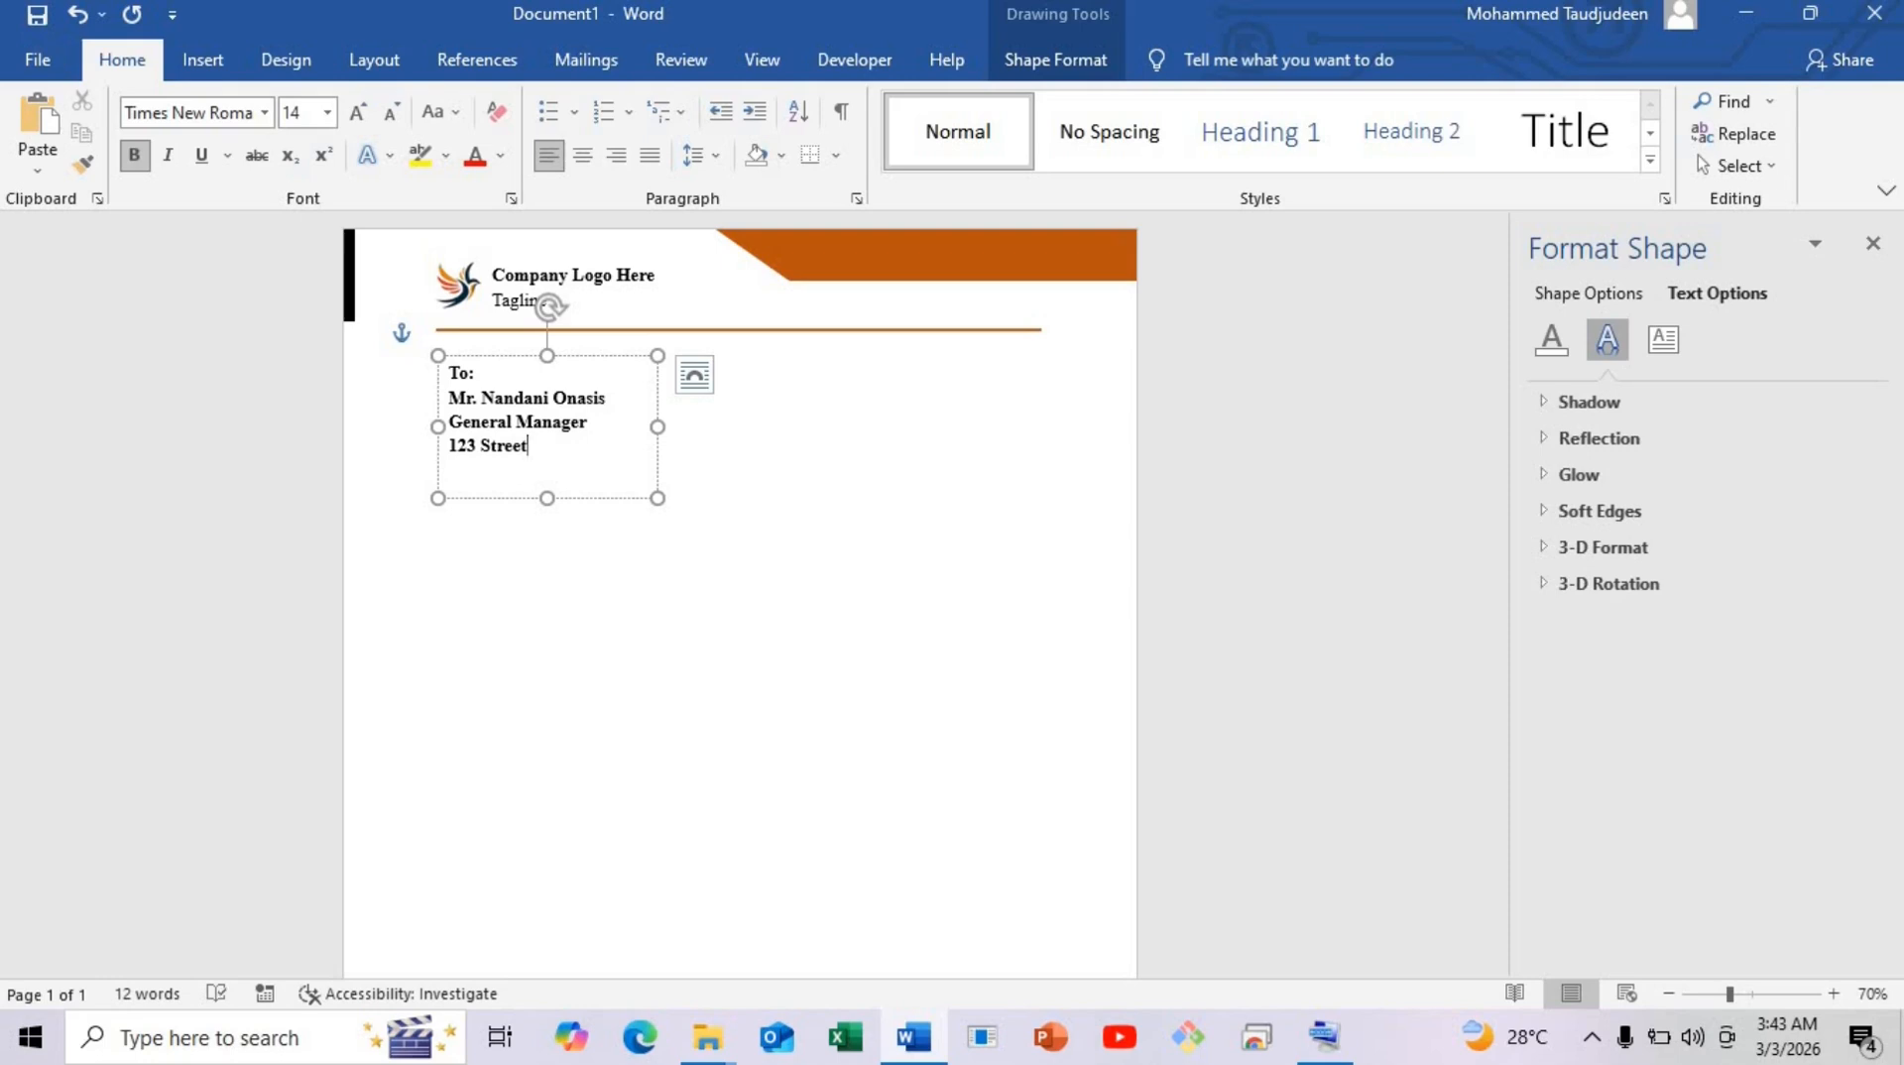
type(", Any Country")
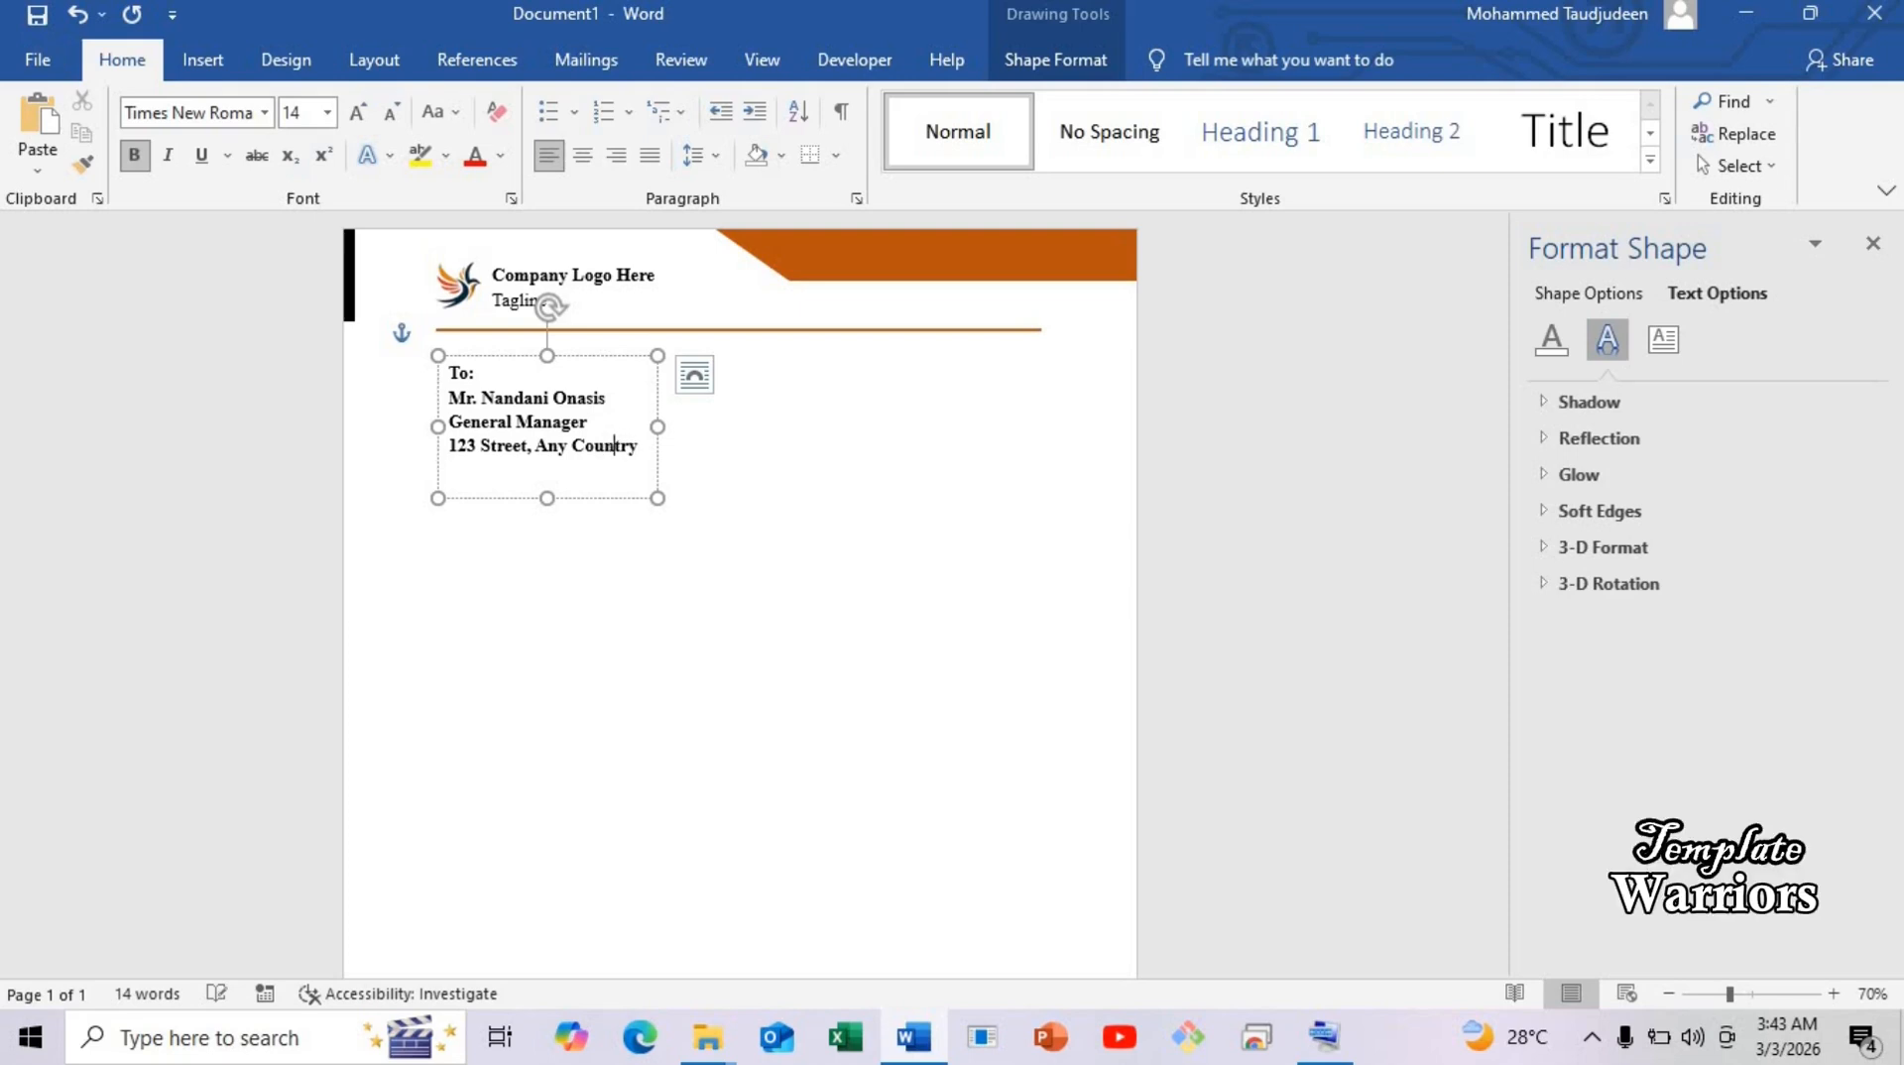
Set all the address box text in Calibri and remove its bold.
key("ctrl+a")
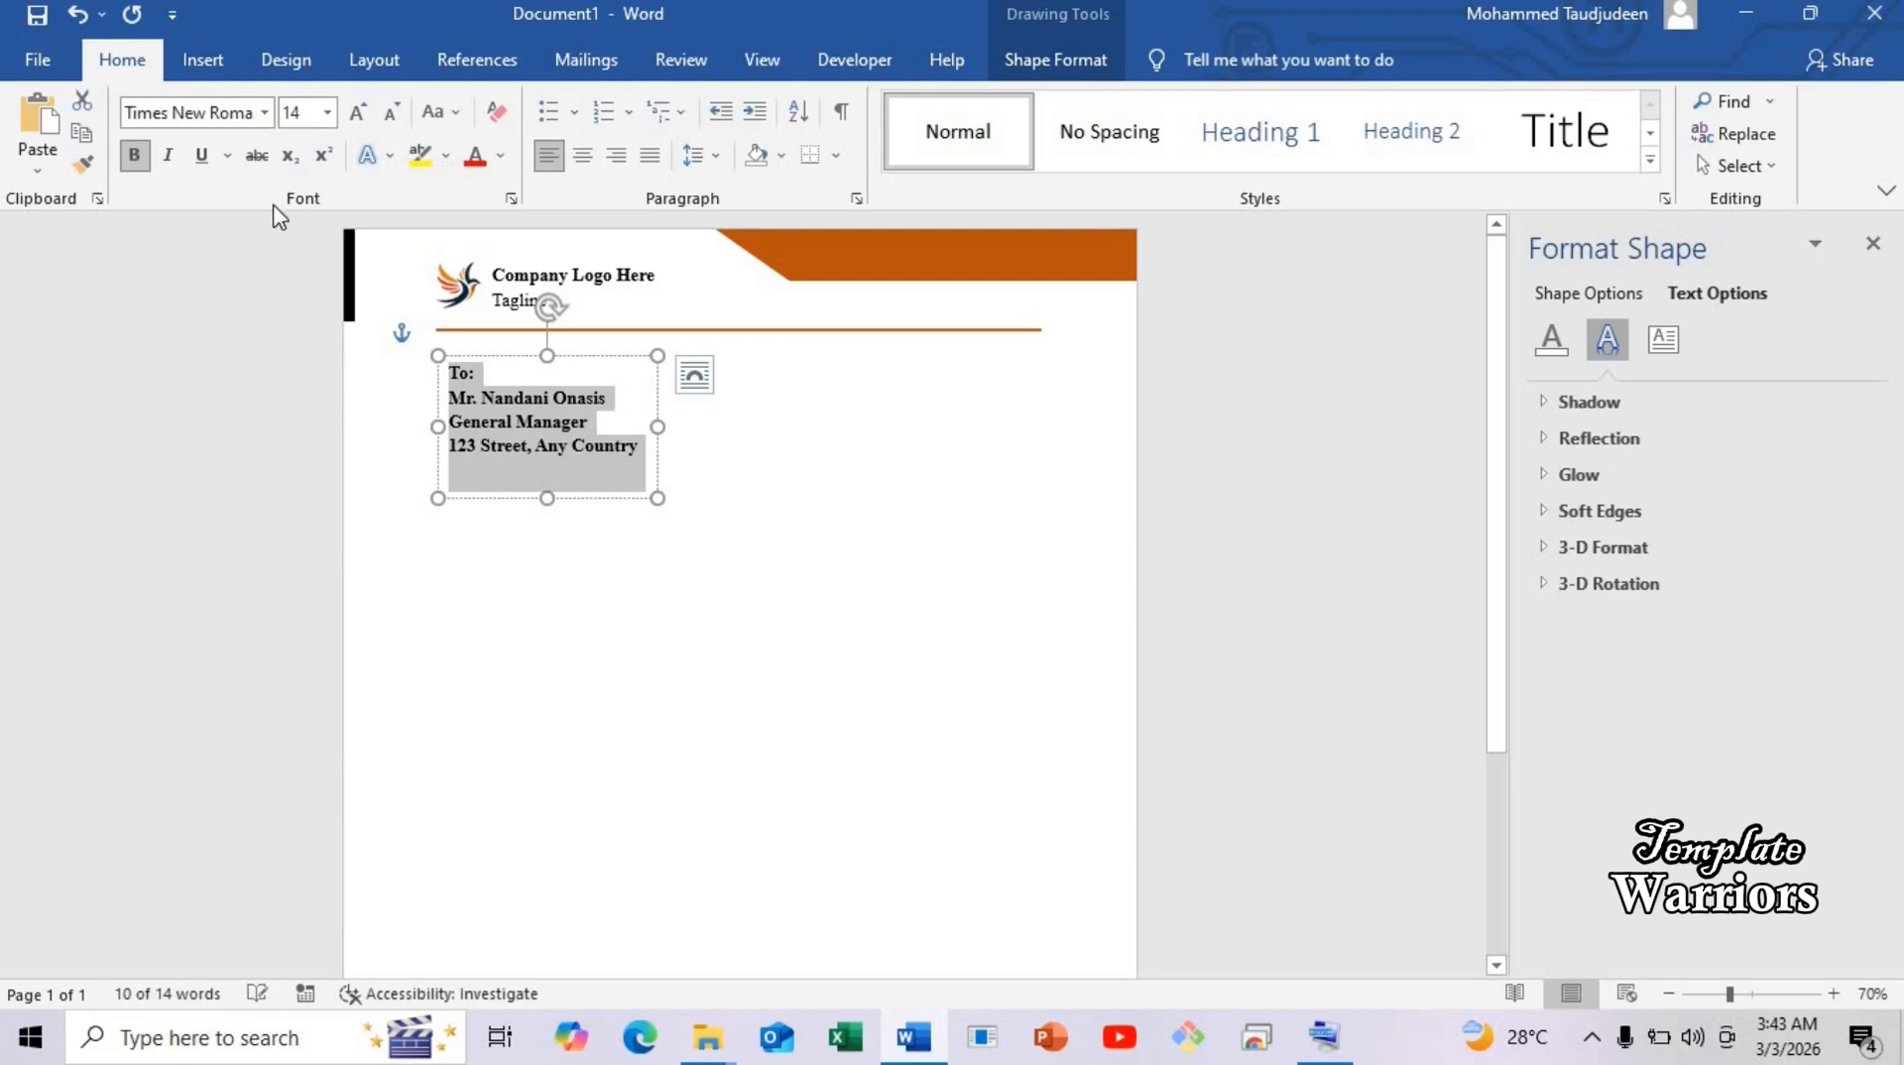
left_click(264, 112)
left_click(158, 212)
left_click(478, 377)
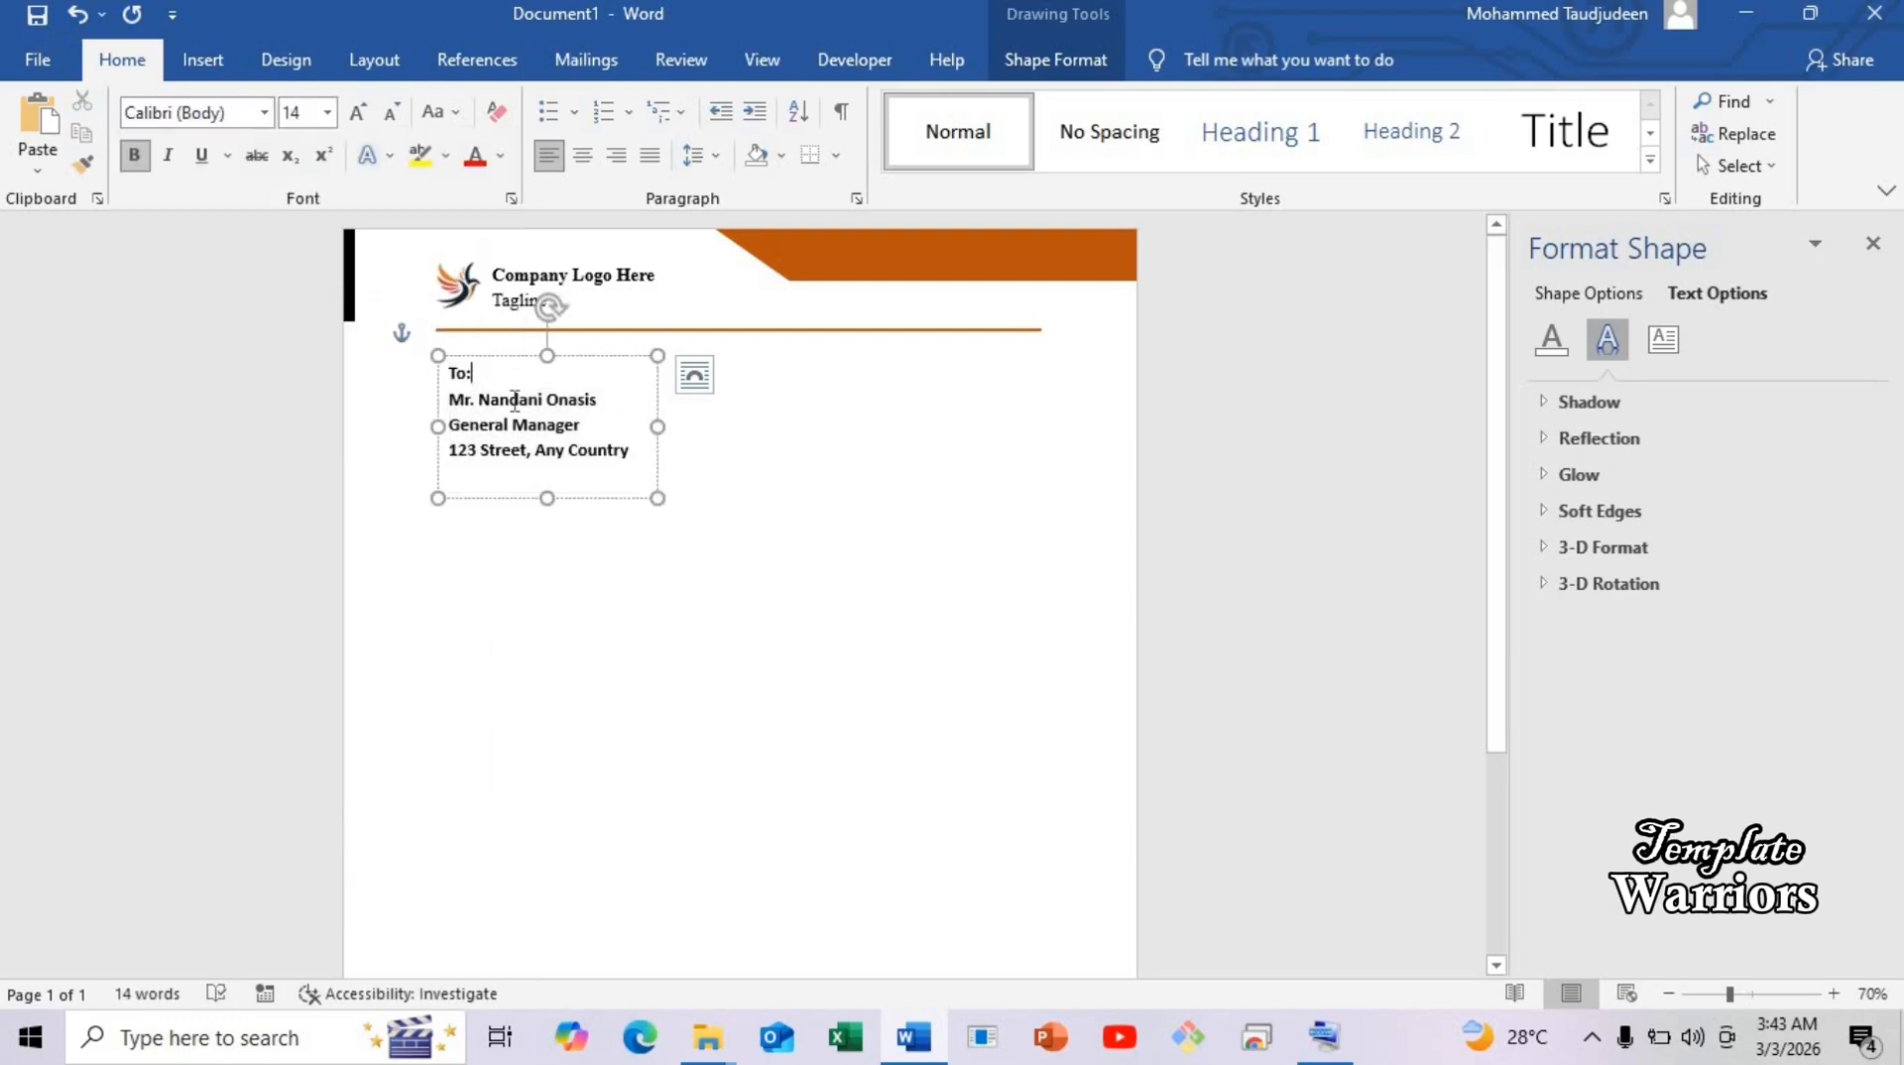
key("ctrl+a")
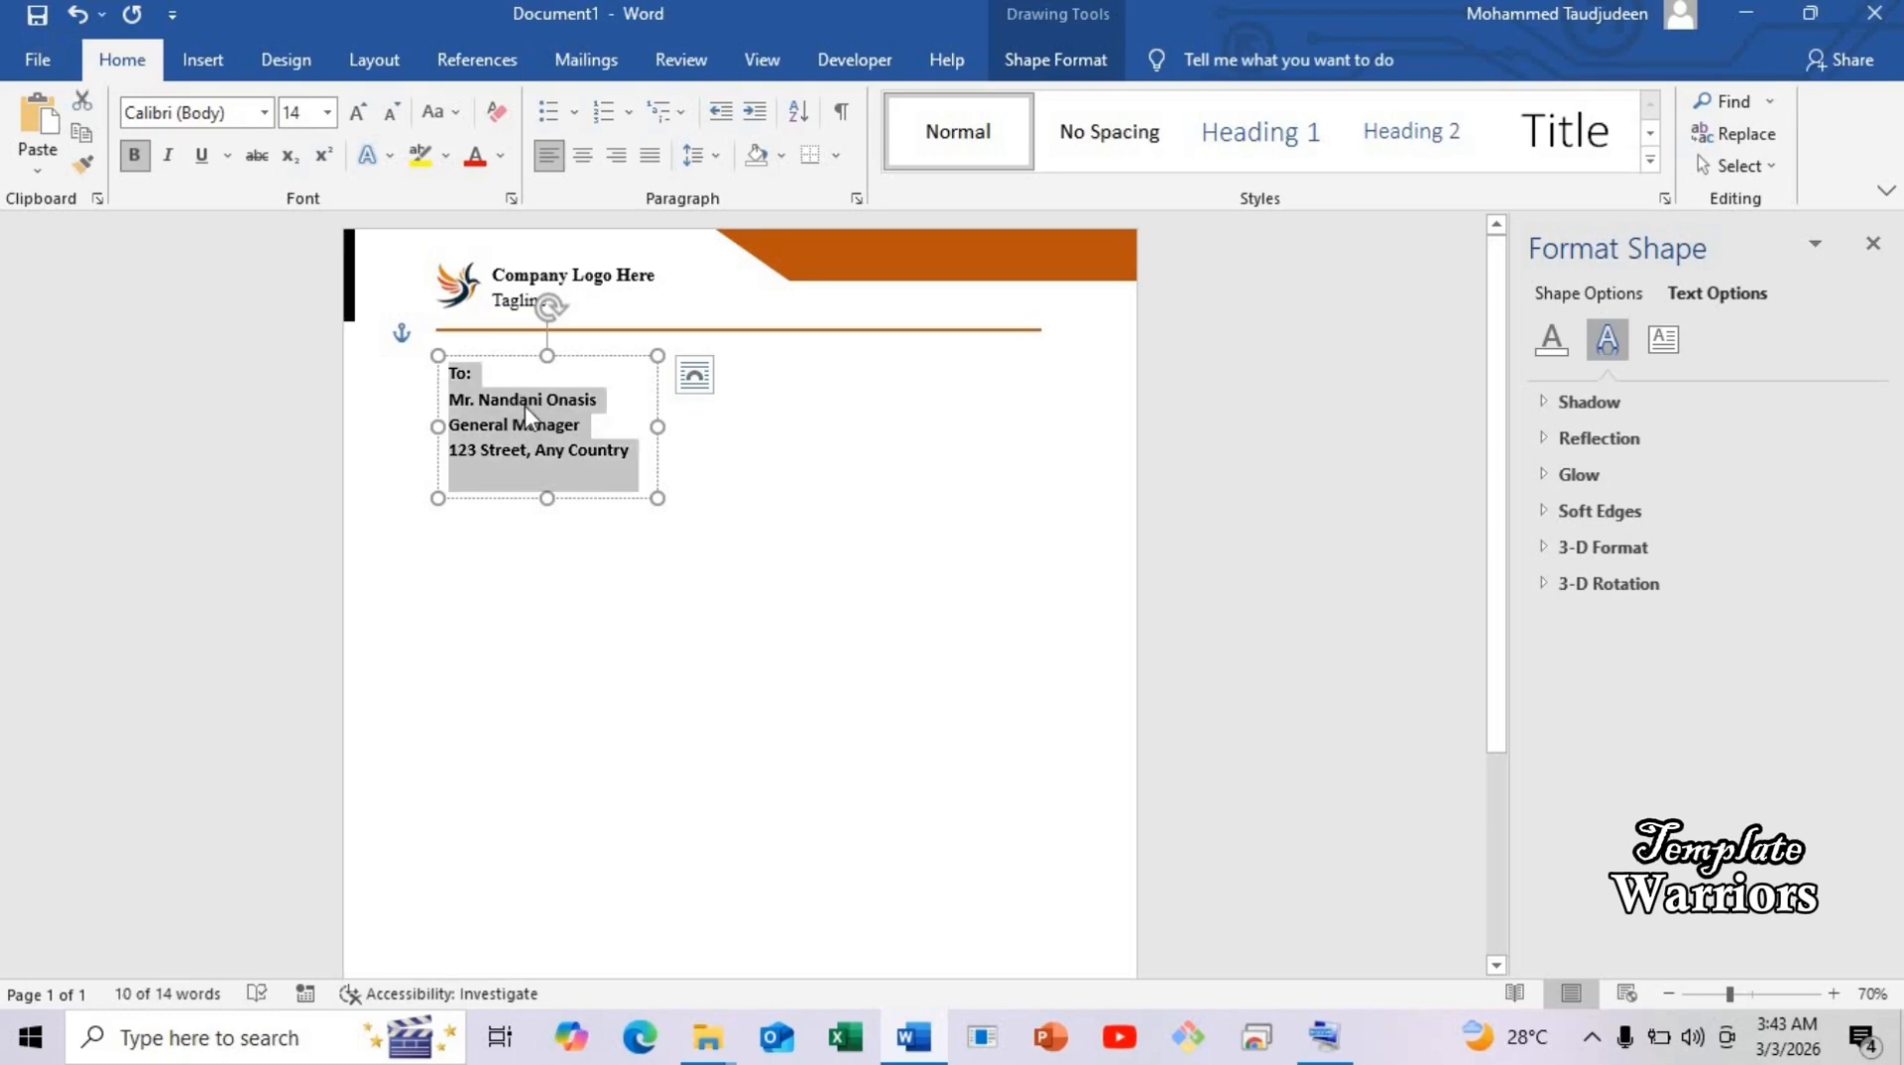
key("ctrl+b")
left_click(511, 422)
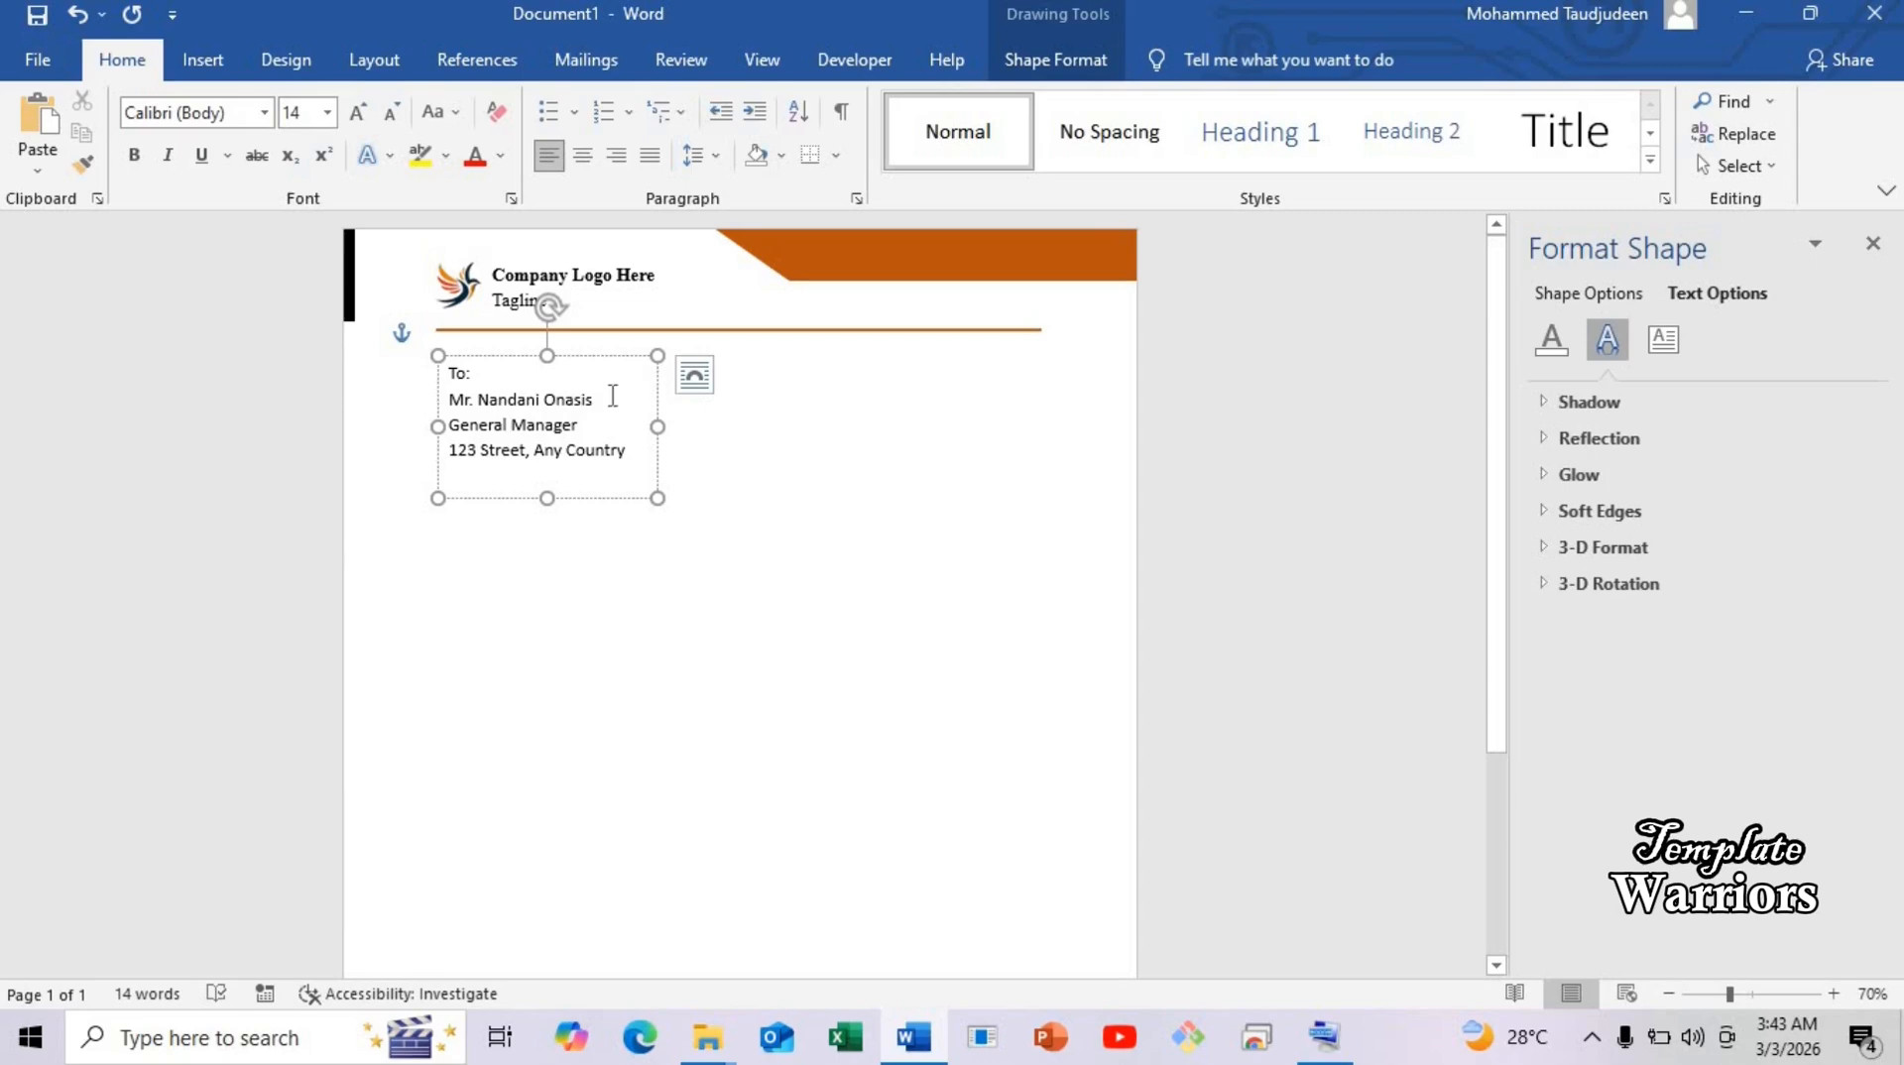
Make the recipient's name line bold and orange, and make the 'To:' label bold.
left_click(608, 397)
triple_click(519, 402)
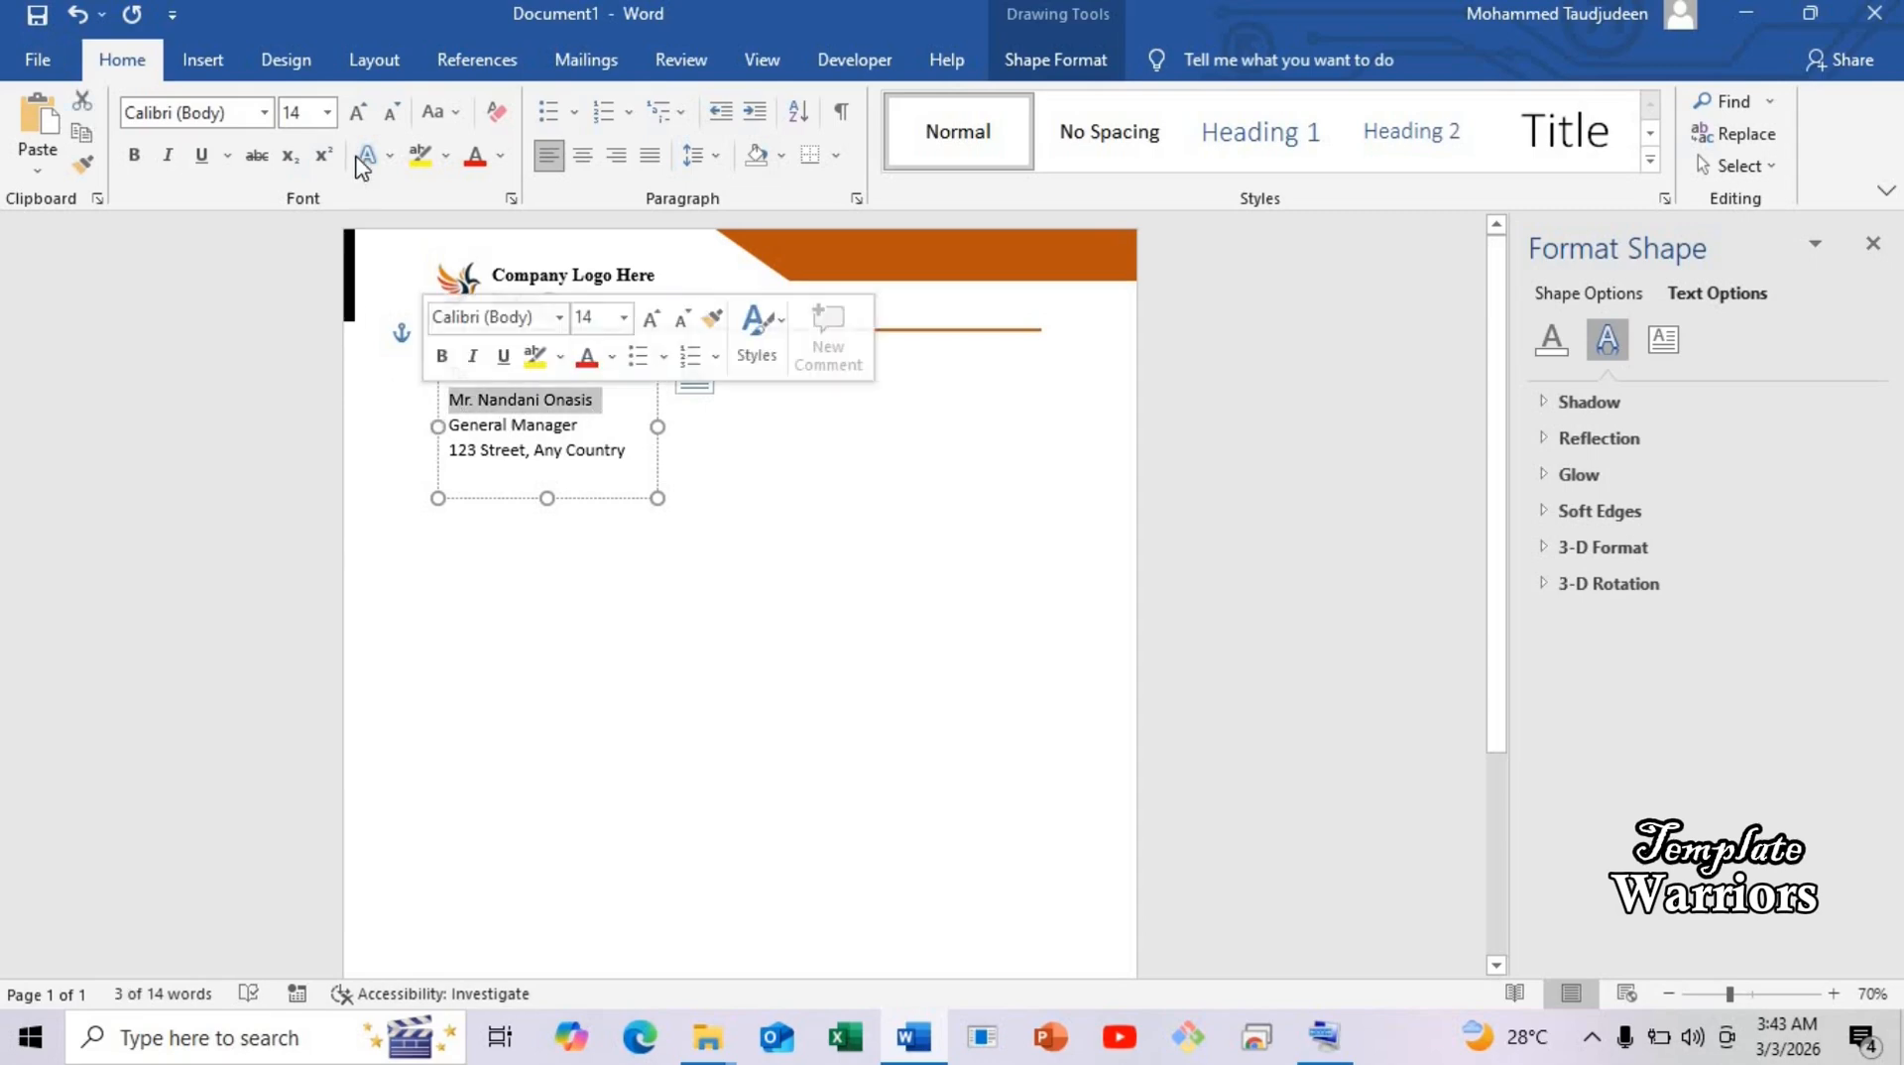
left_click(501, 155)
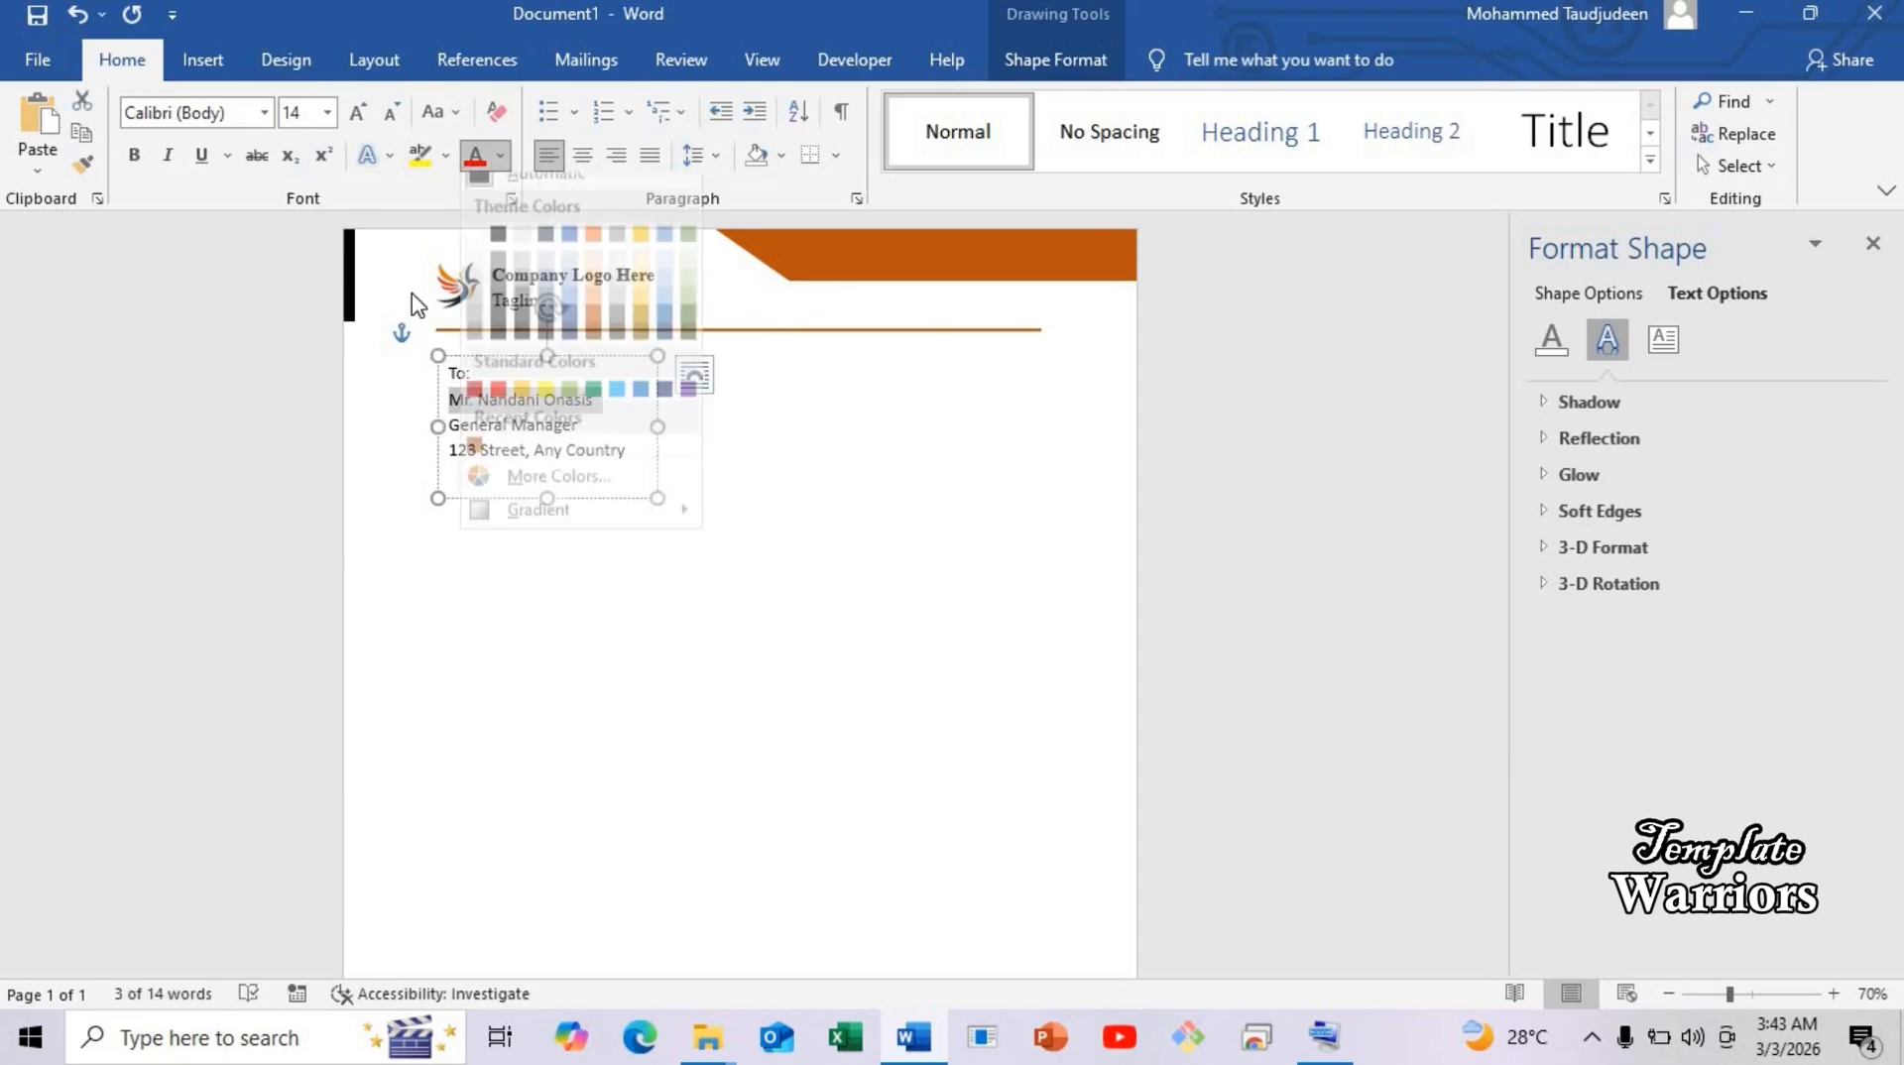
left_click(474, 464)
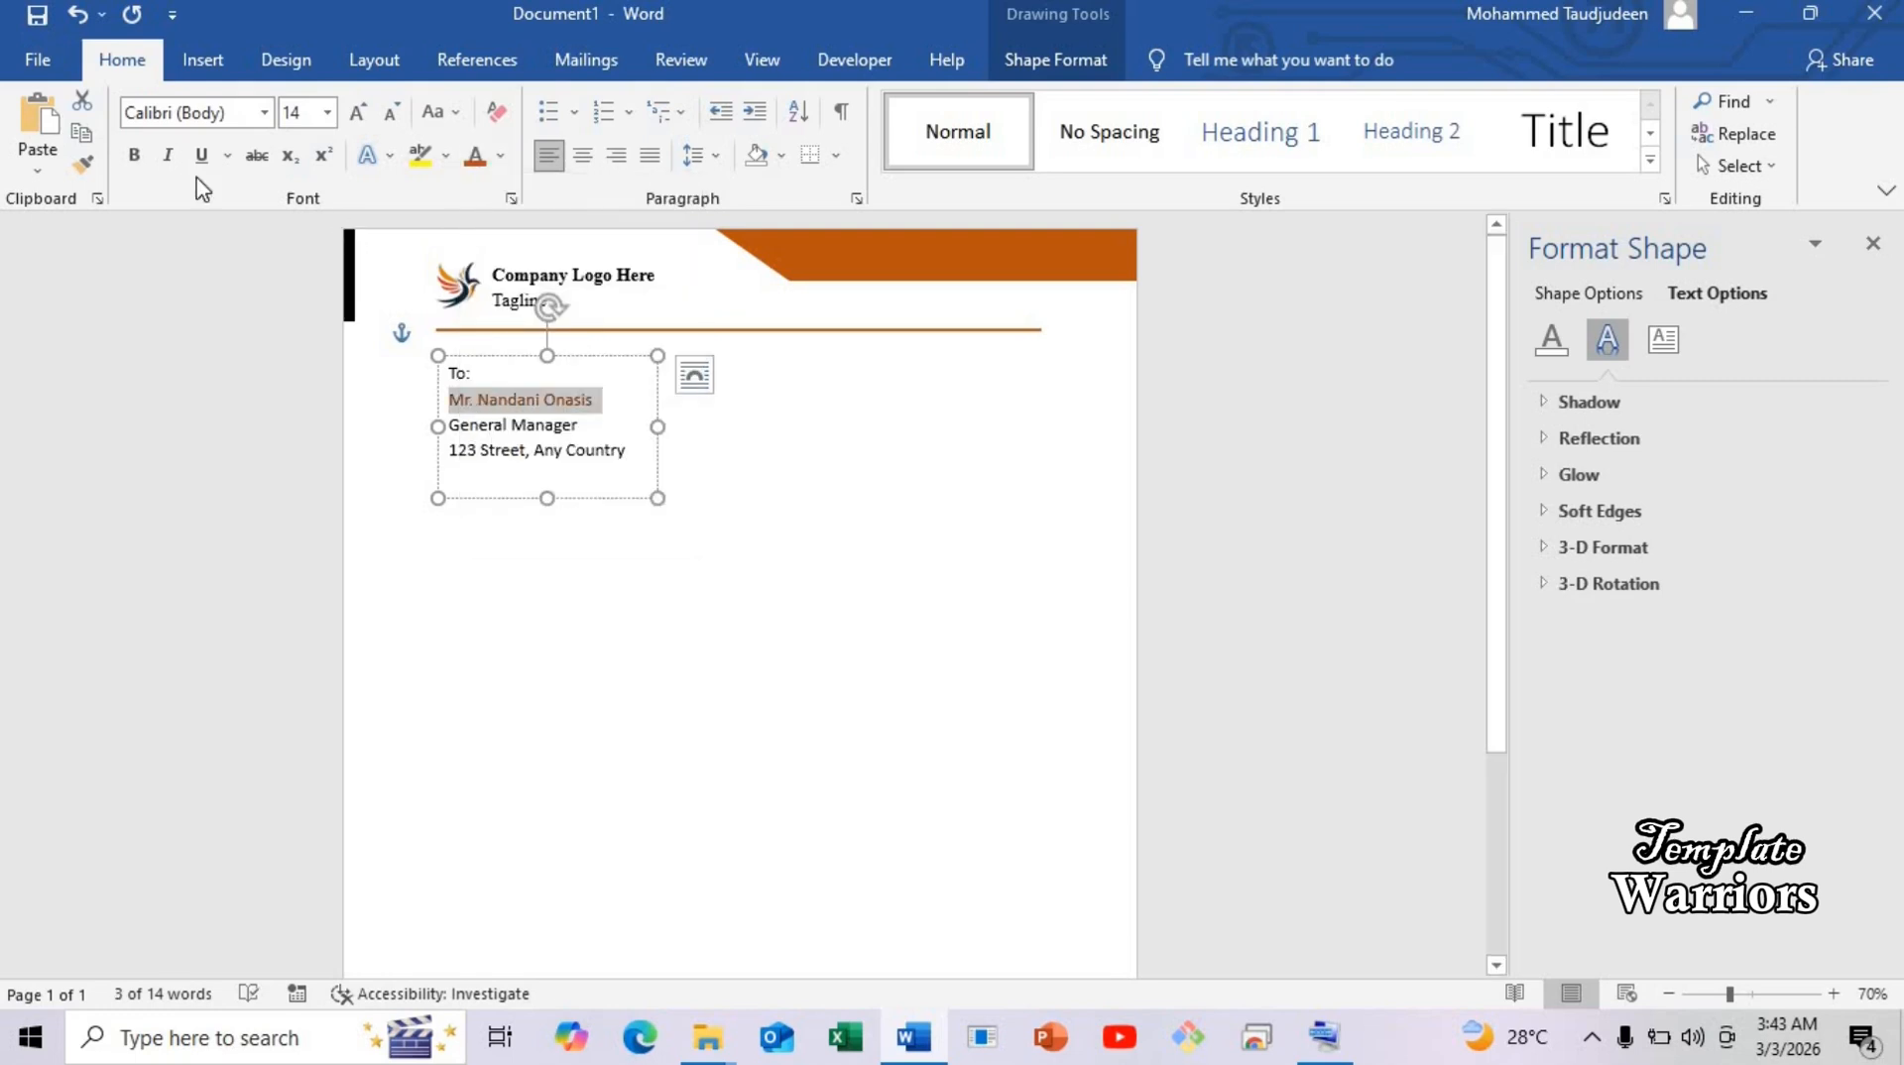
left_click(134, 156)
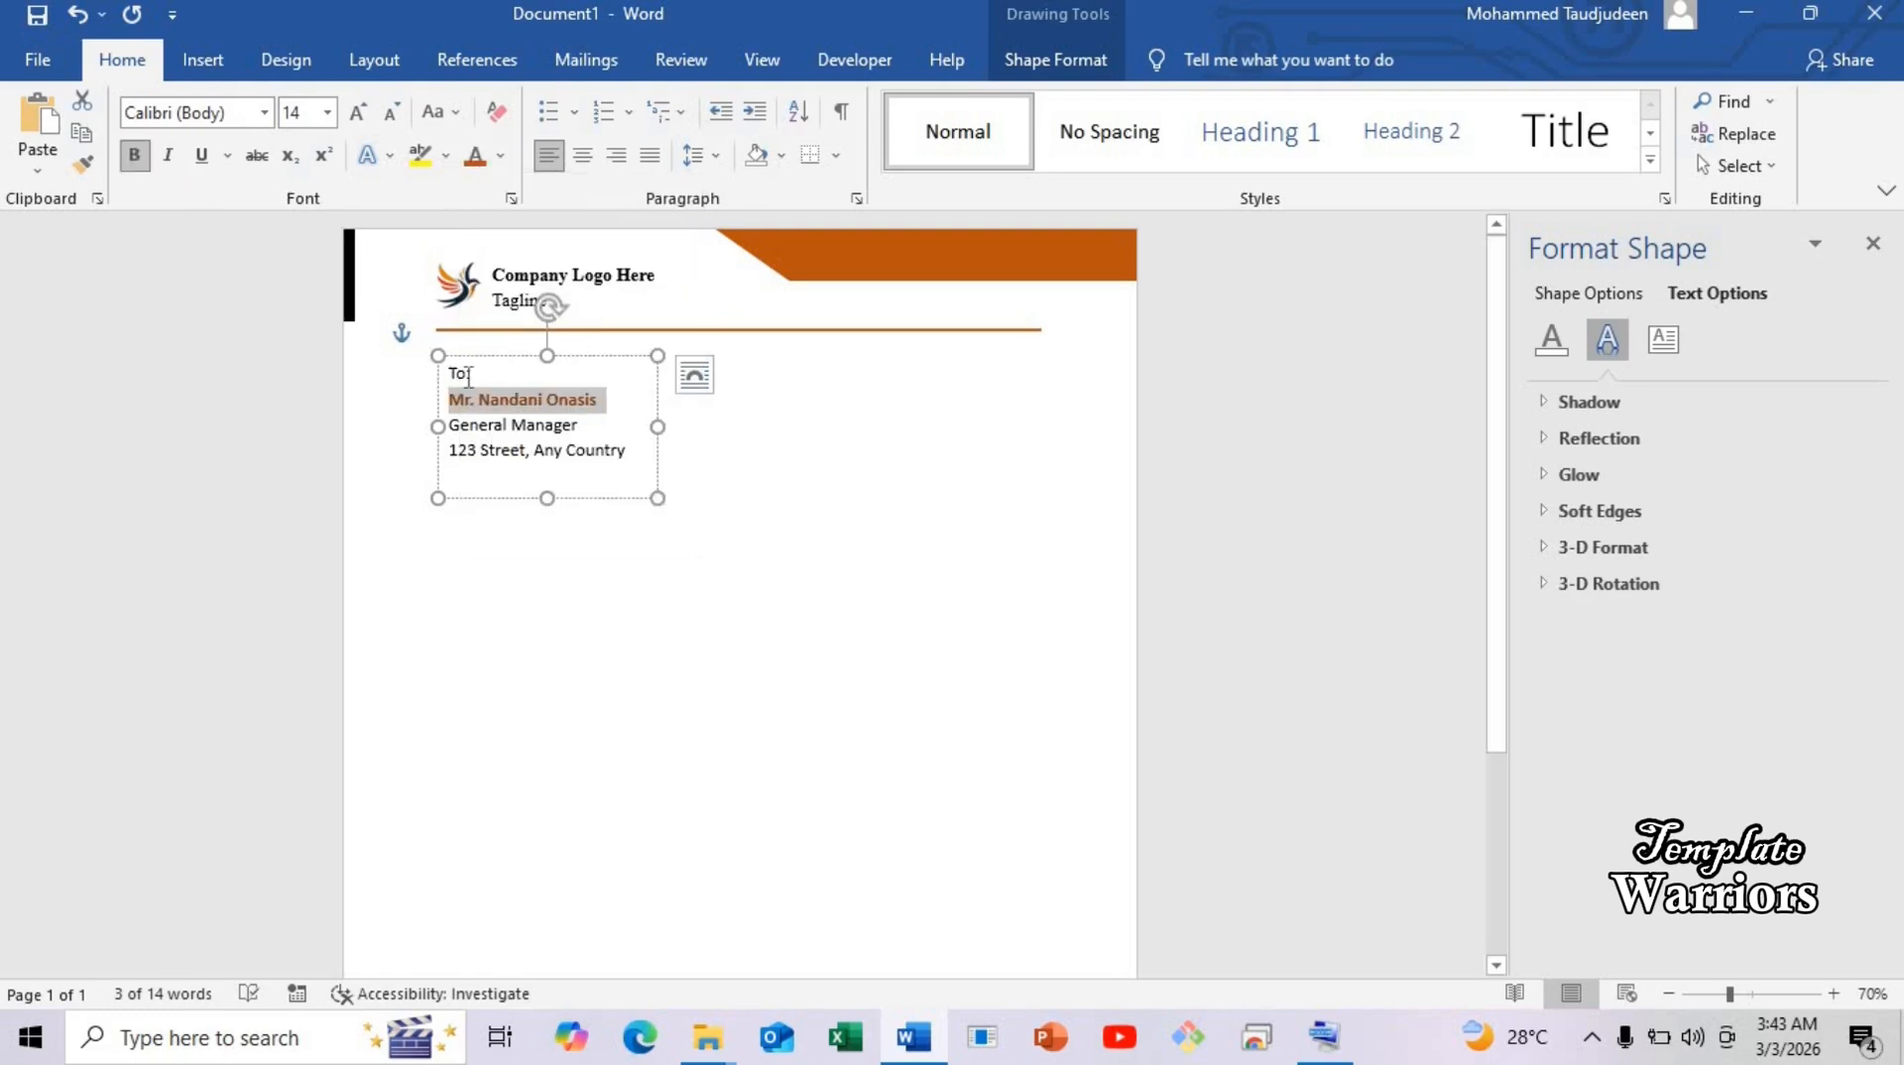
left_click(475, 376)
left_click_drag(442, 373, 476, 375)
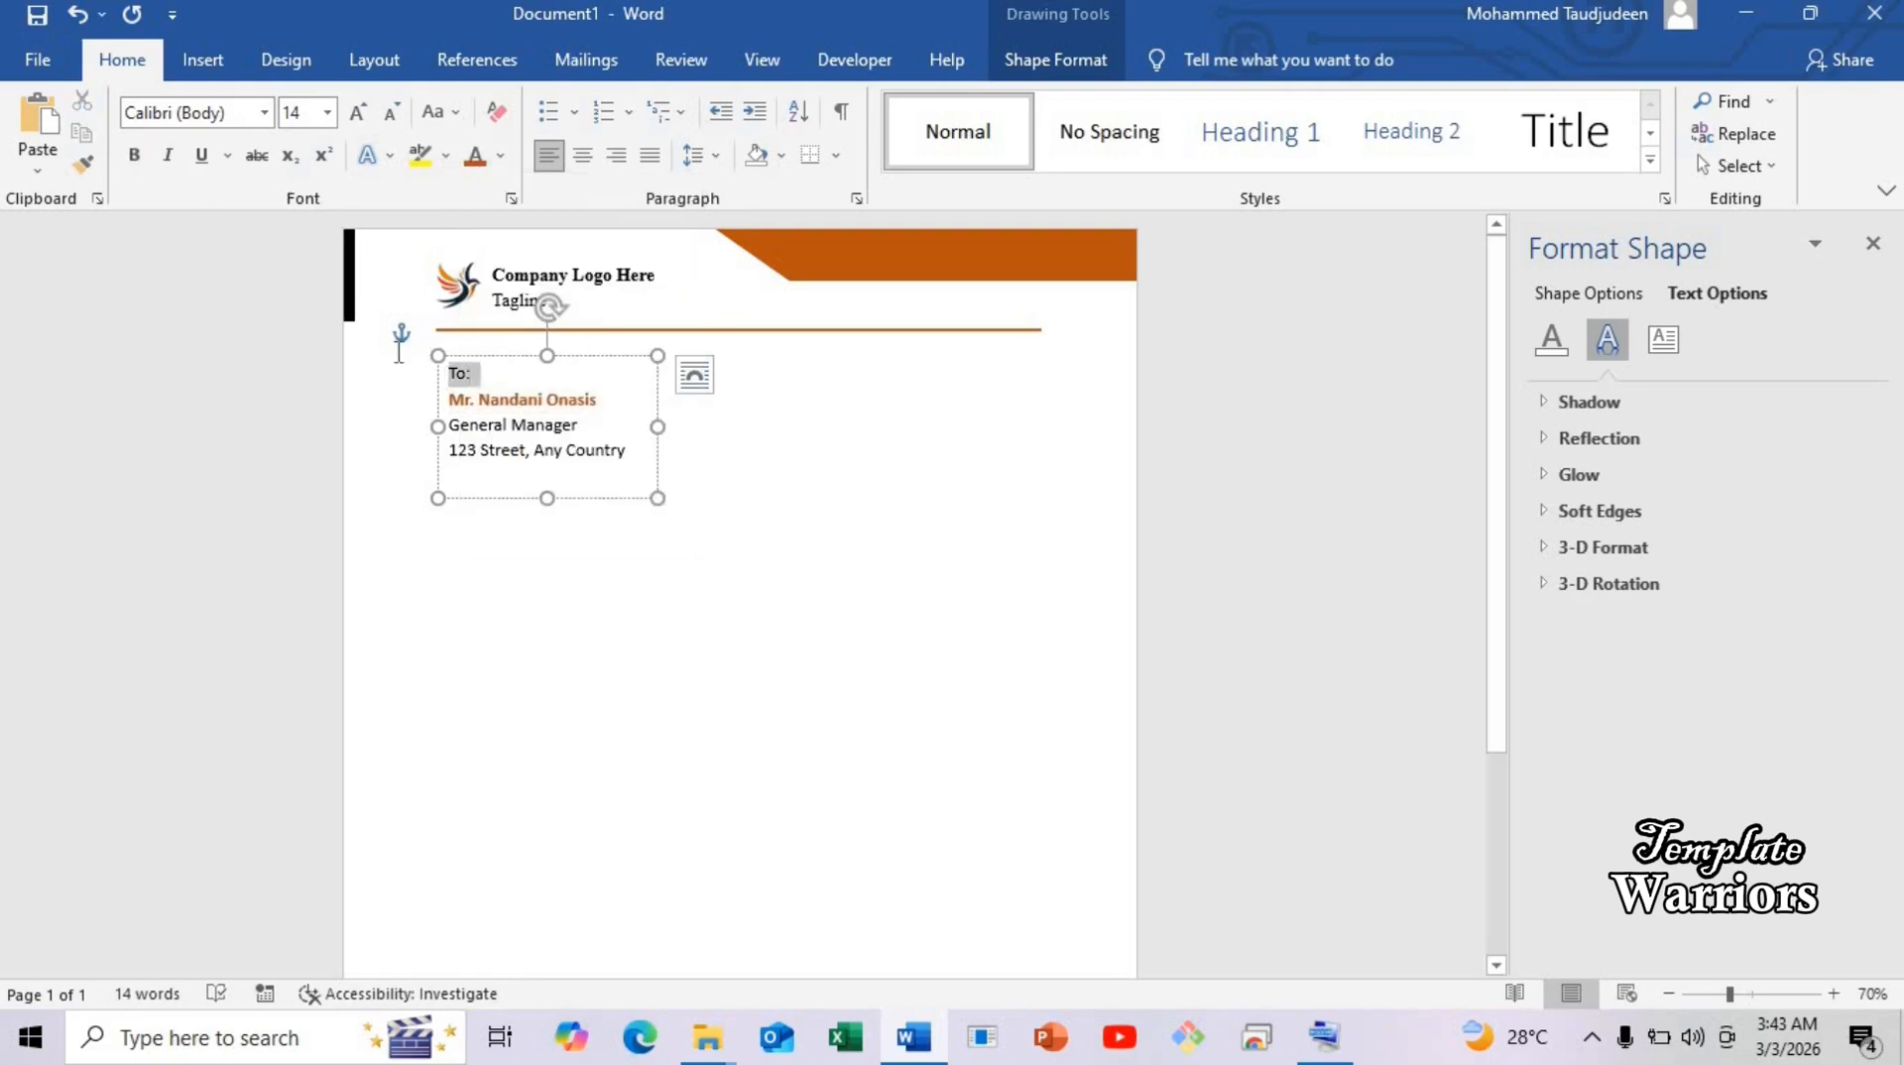
left_click(133, 159)
left_click(526, 449)
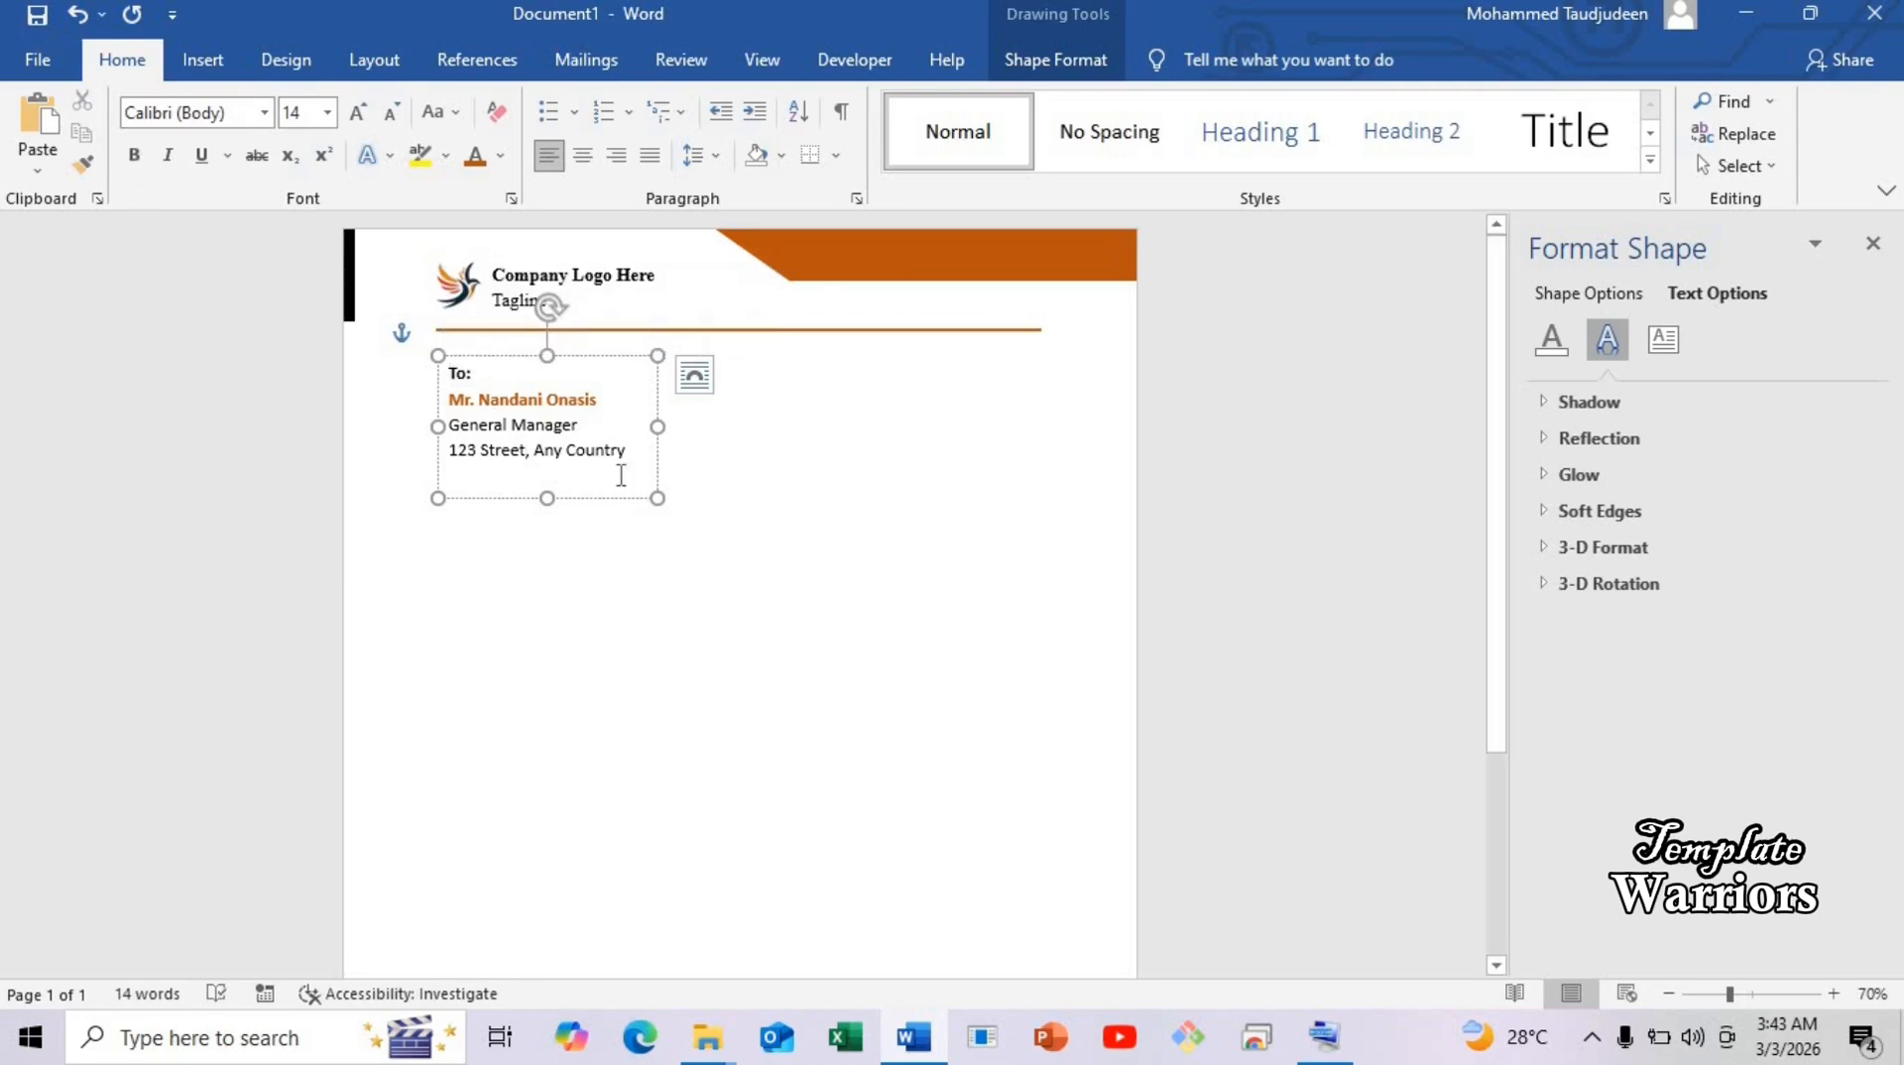
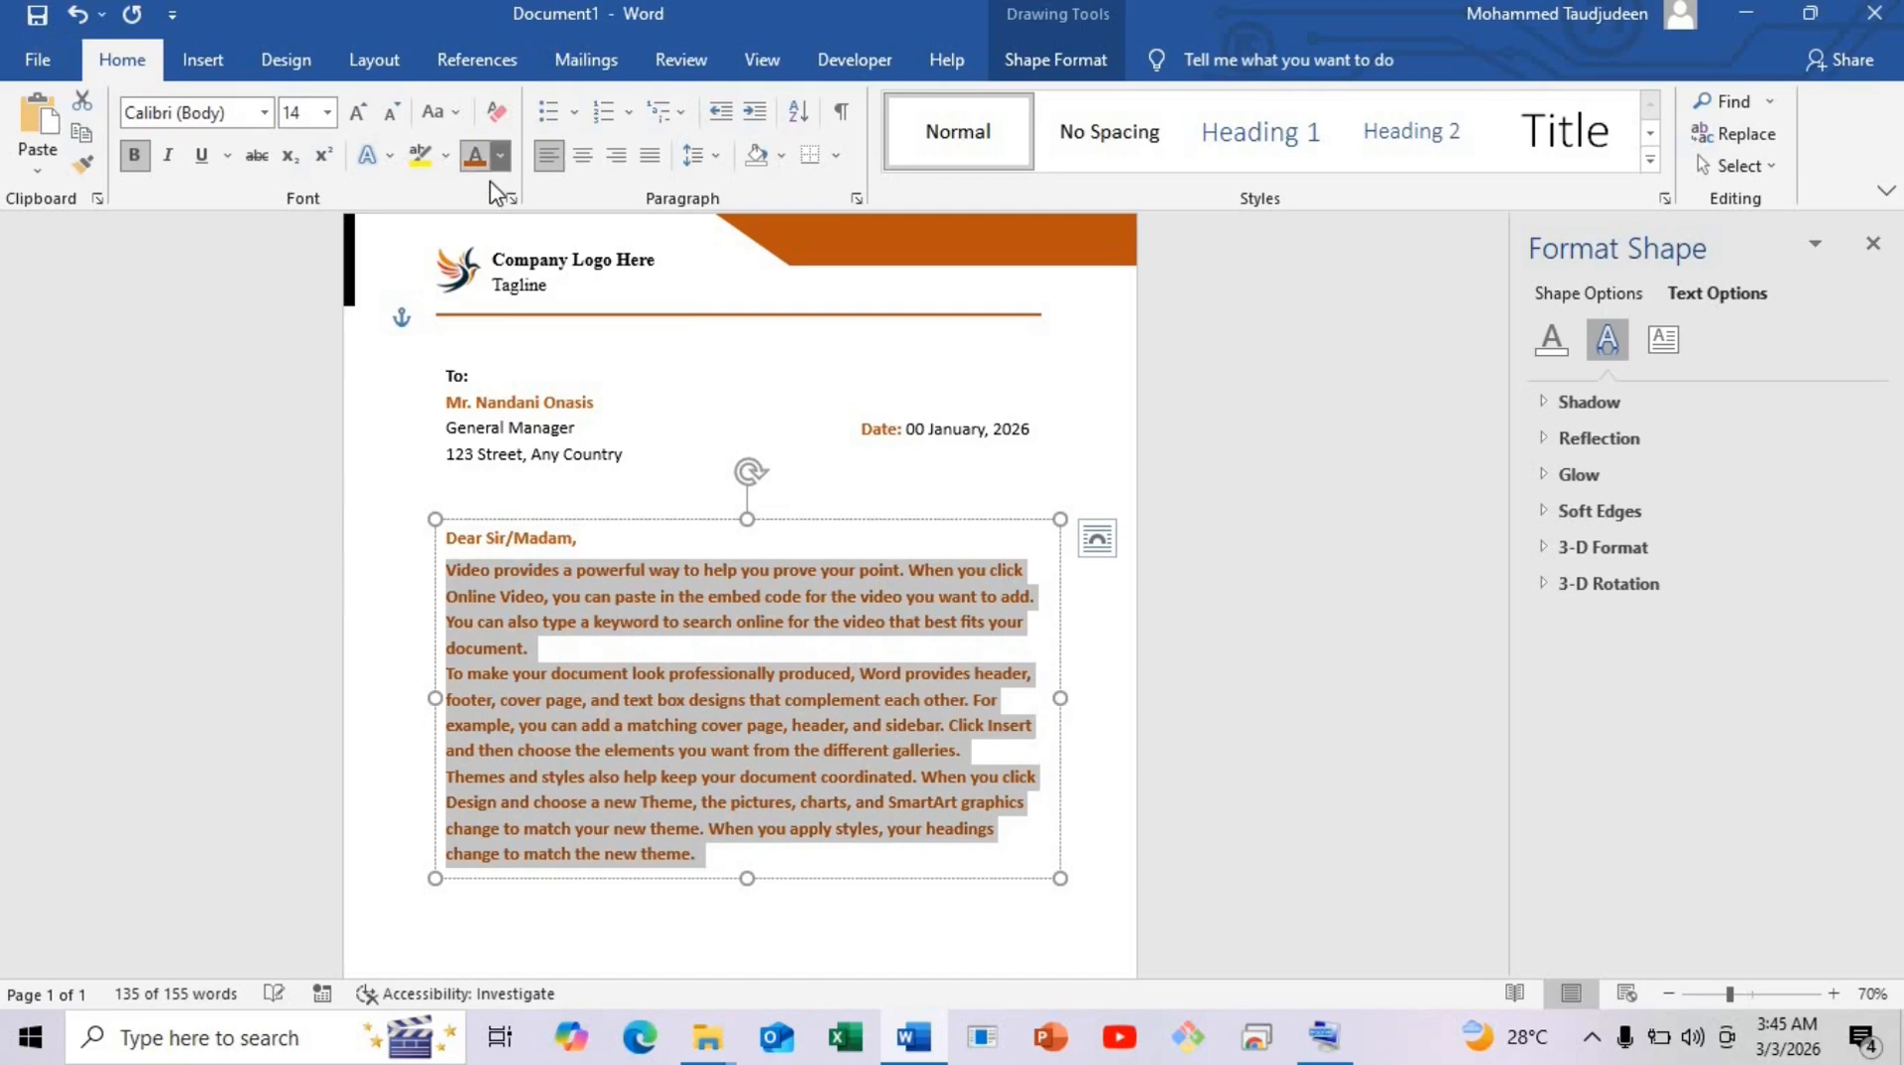
Make the body text automatic black and remove its bold.
left_click(499, 156)
left_click(479, 192)
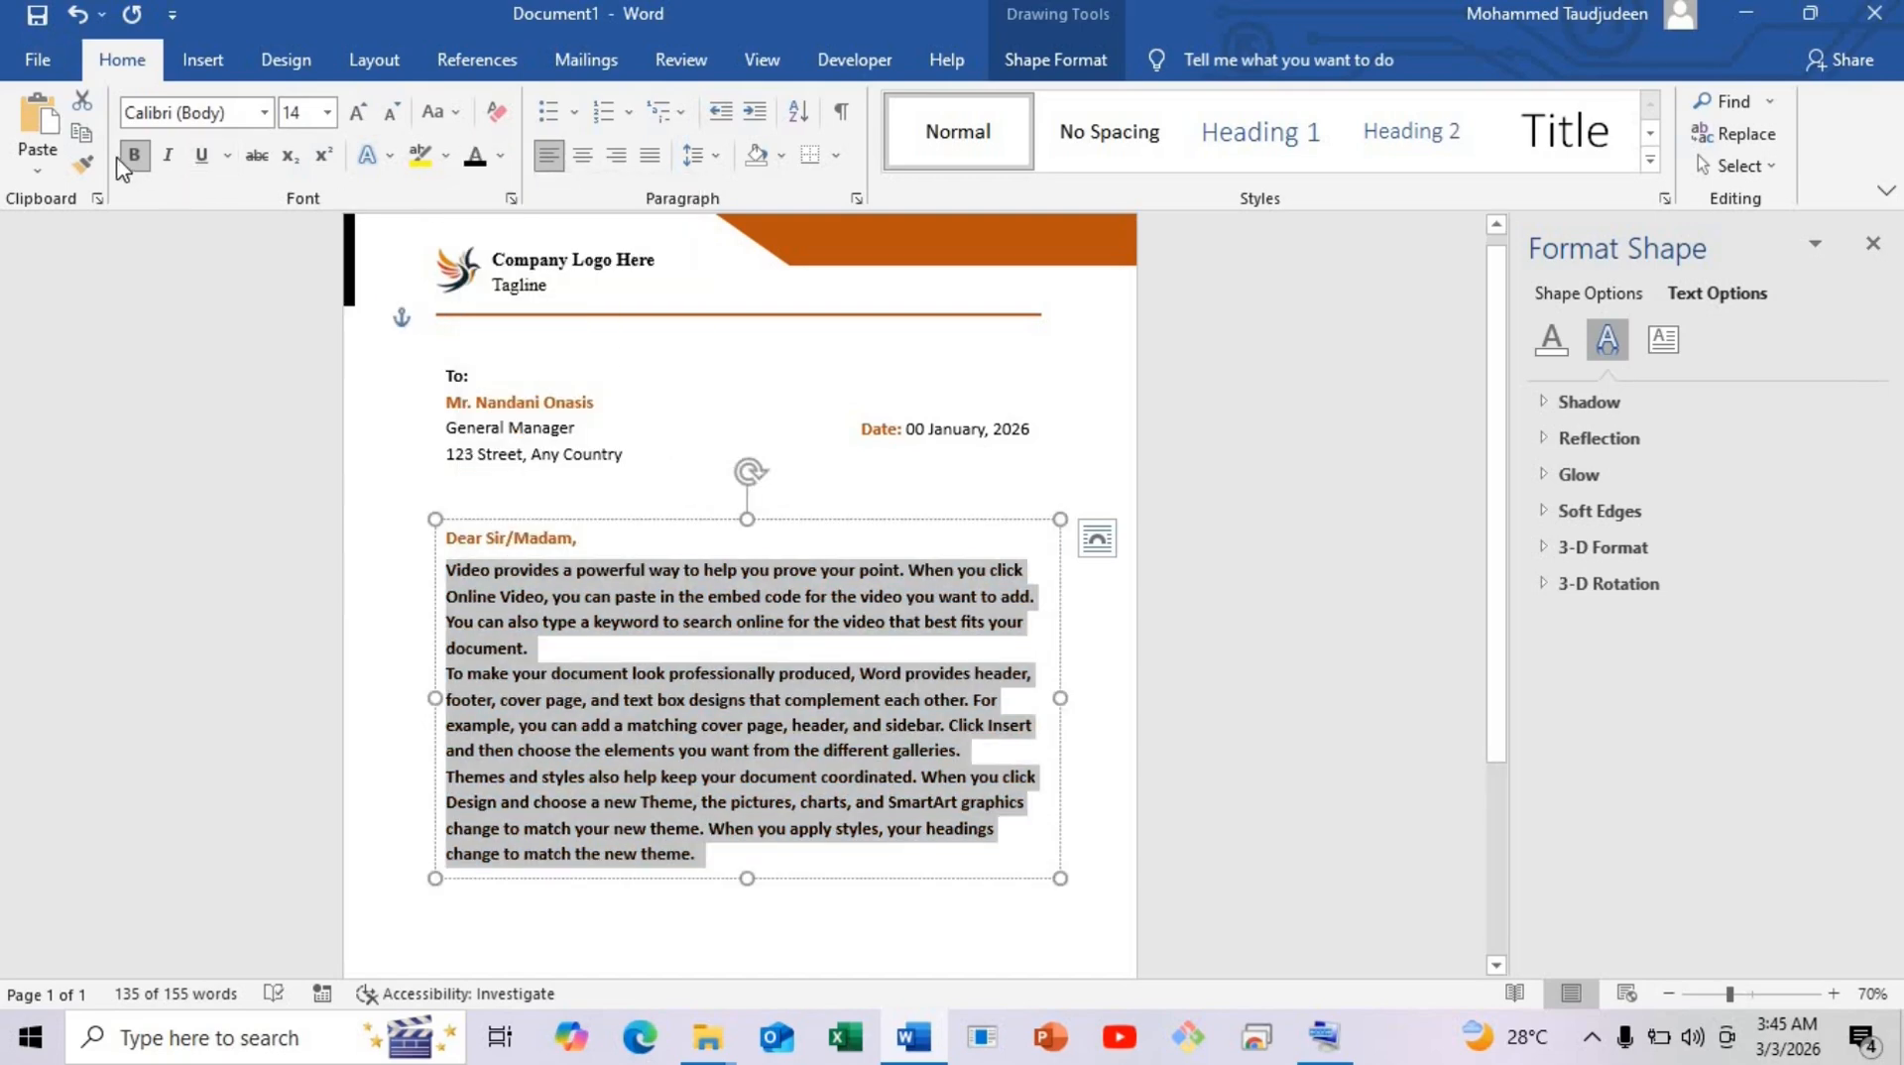
left_click(134, 156)
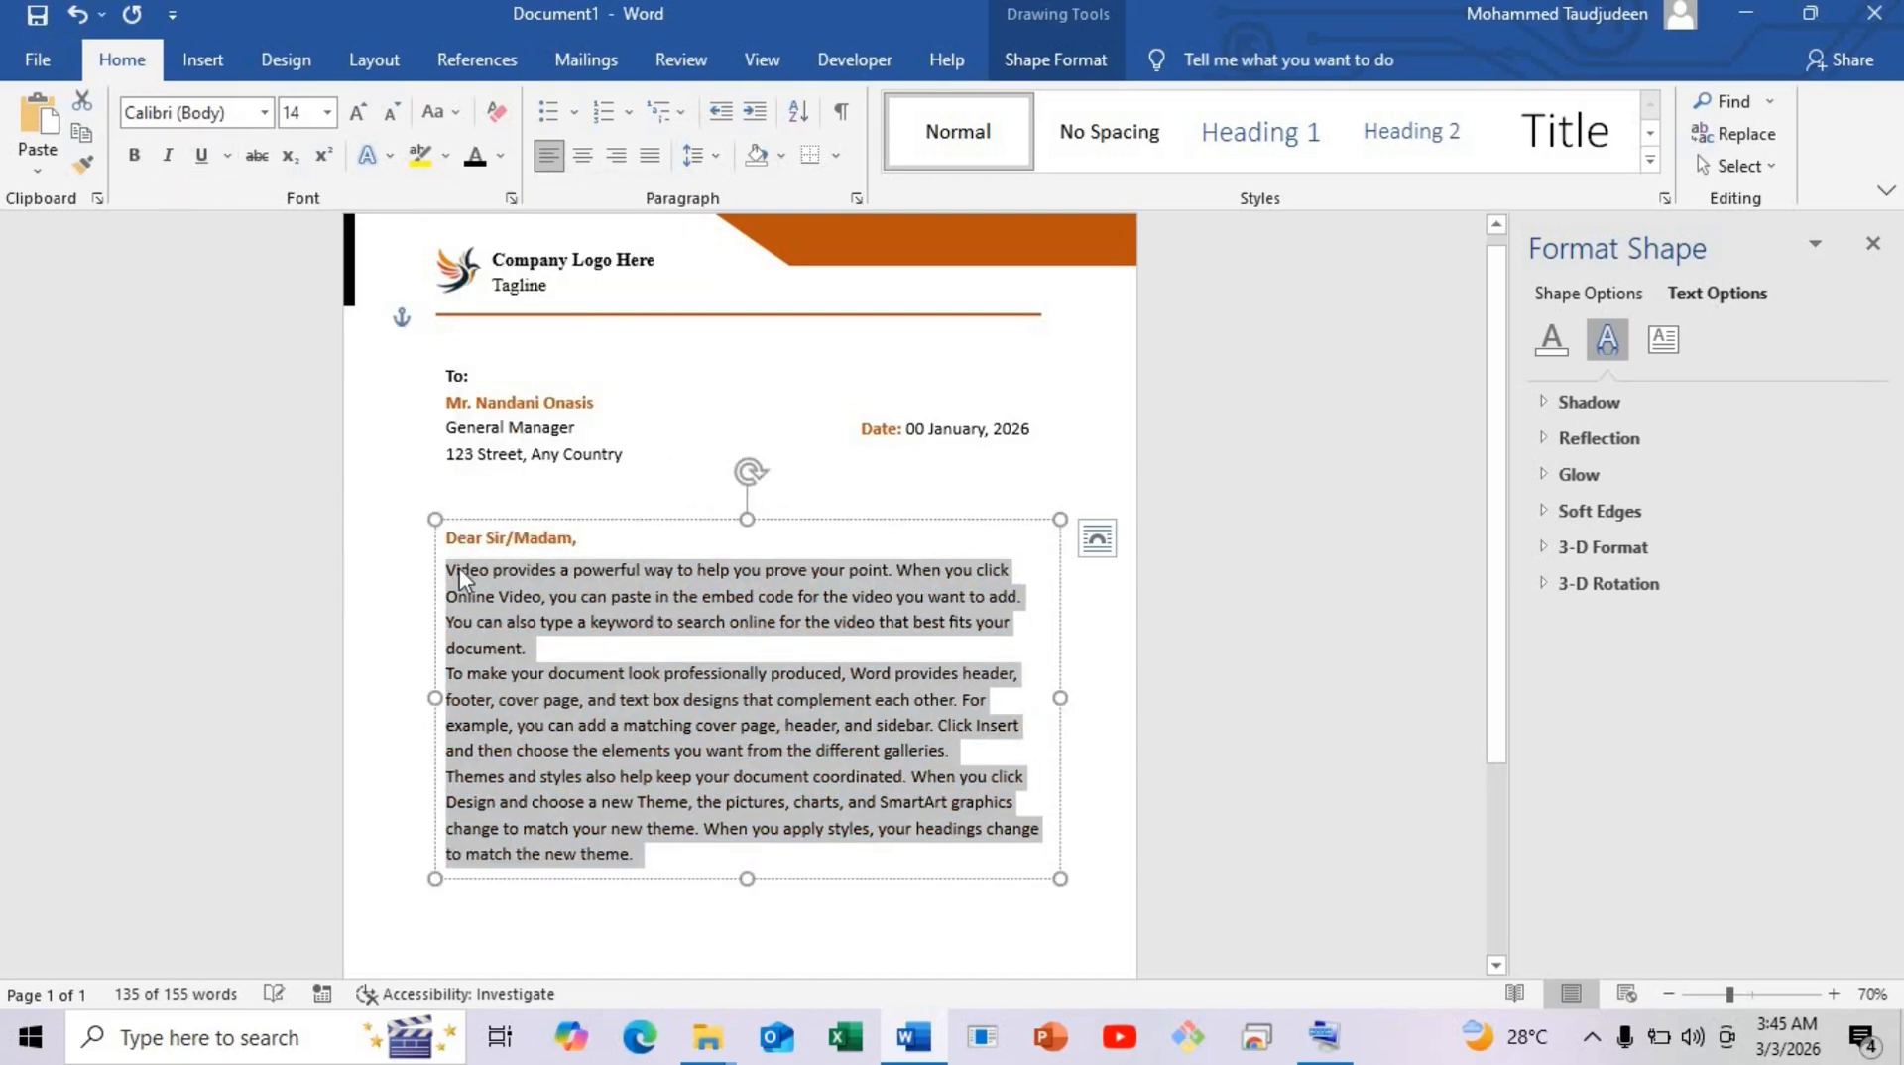
left_click(545, 644)
Add 6 pt of space after the first body paragraph.
left_click_drag(528, 652, 417, 650)
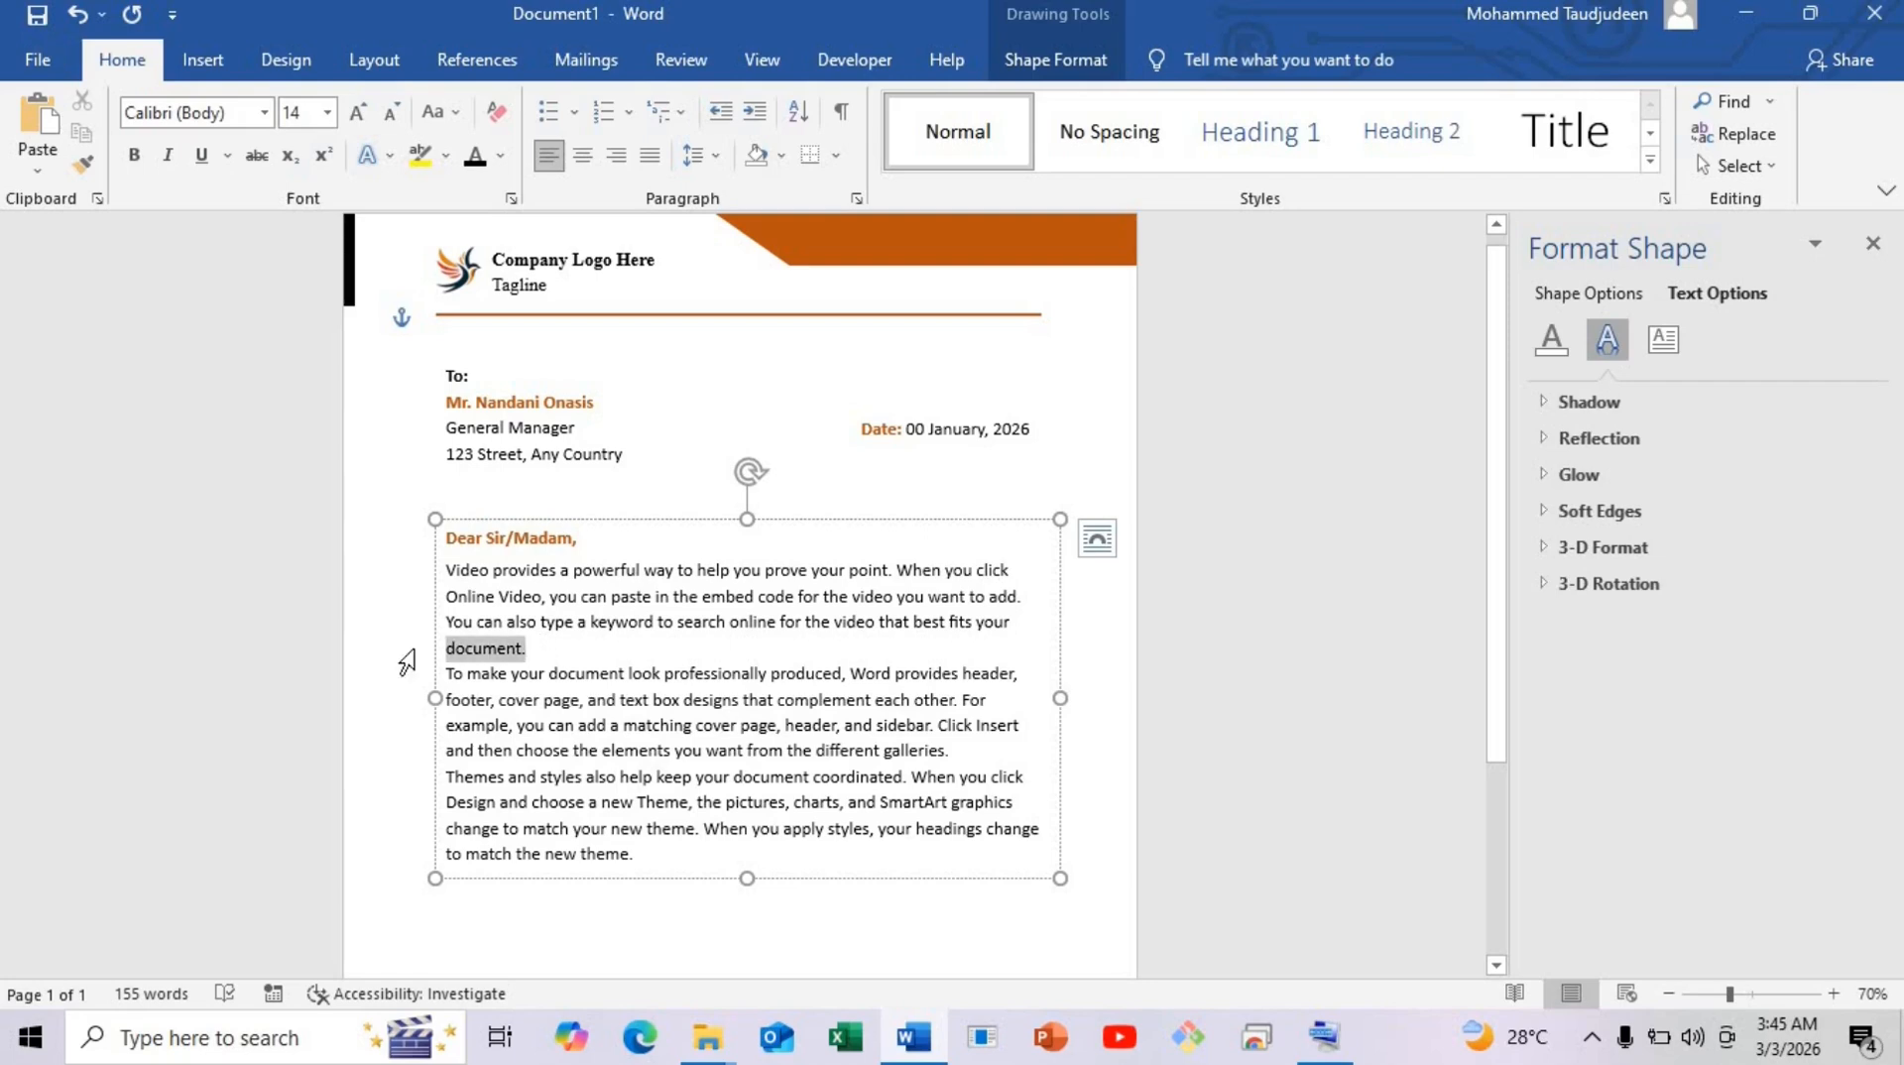
left_click(367, 64)
left_click(836, 161)
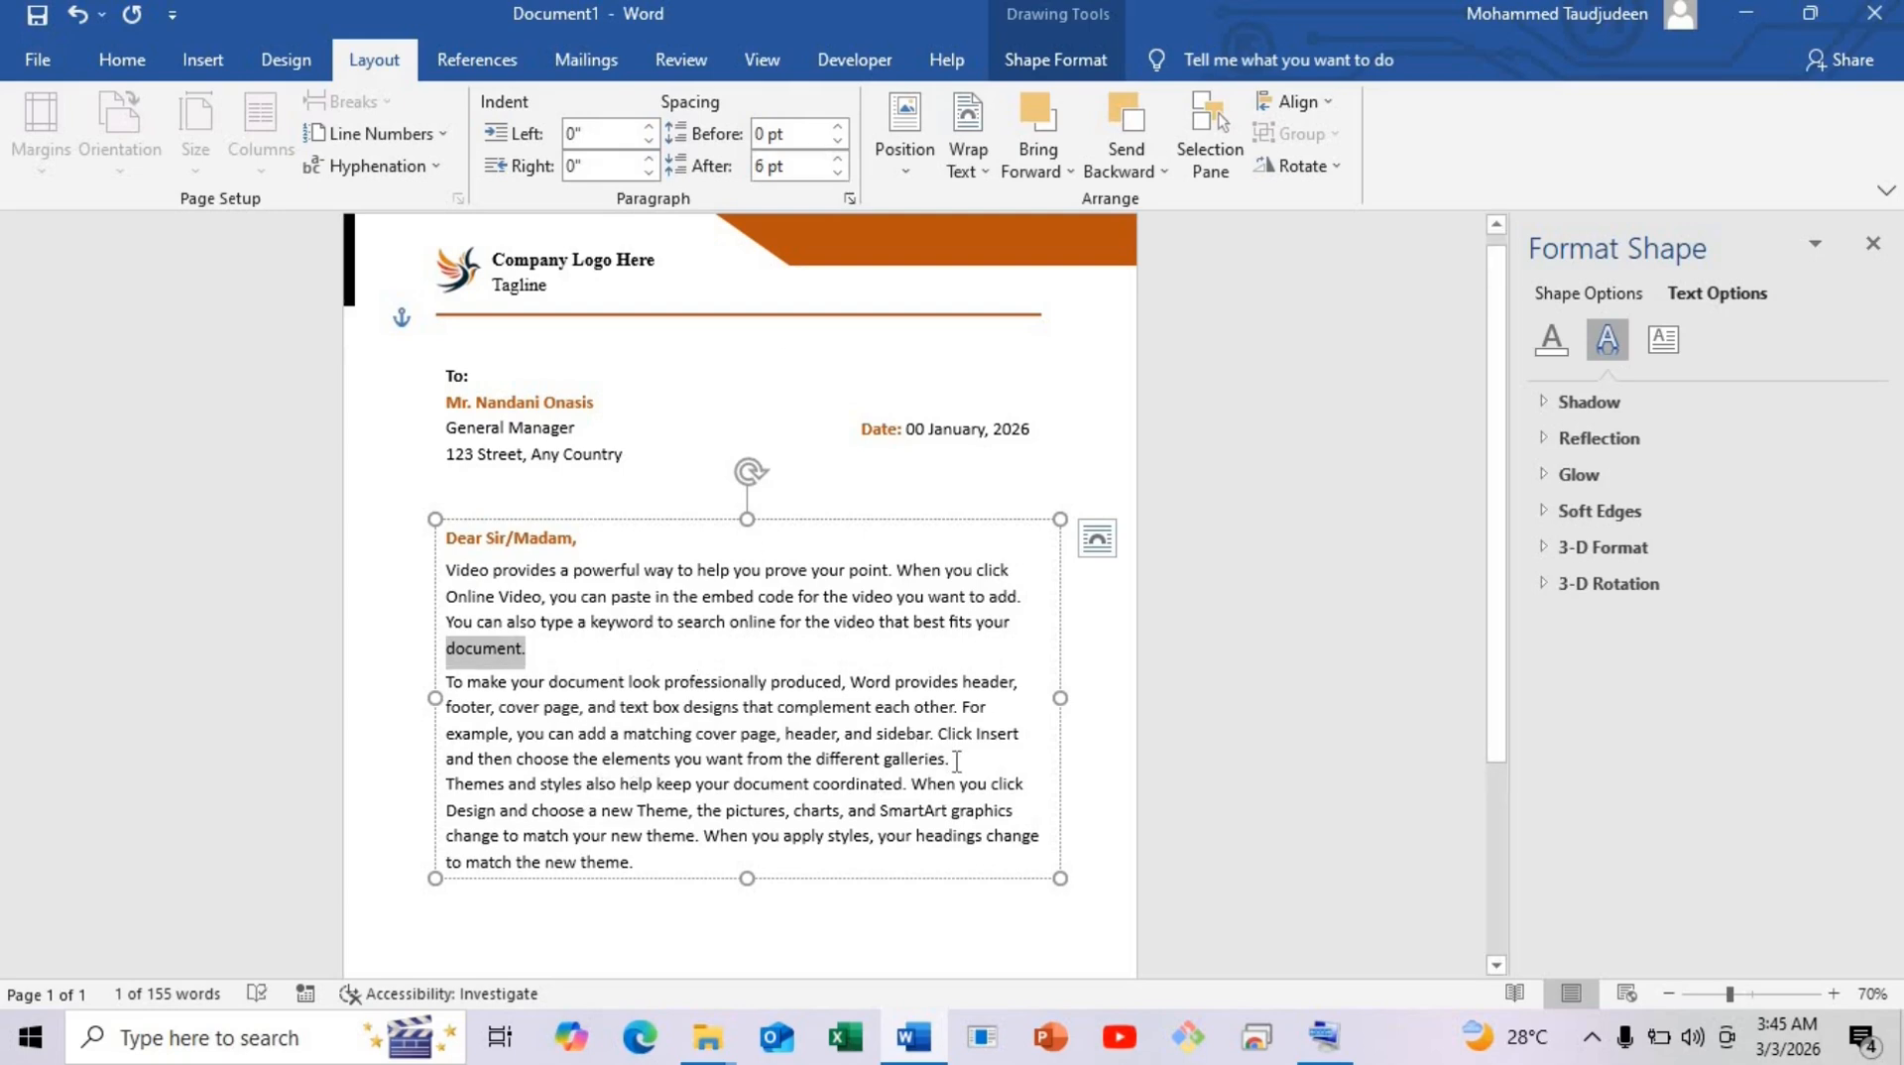
Add 6 pt after the second body paragraph and enlarge the body box to show its last line.
left_click_drag(957, 762, 428, 734)
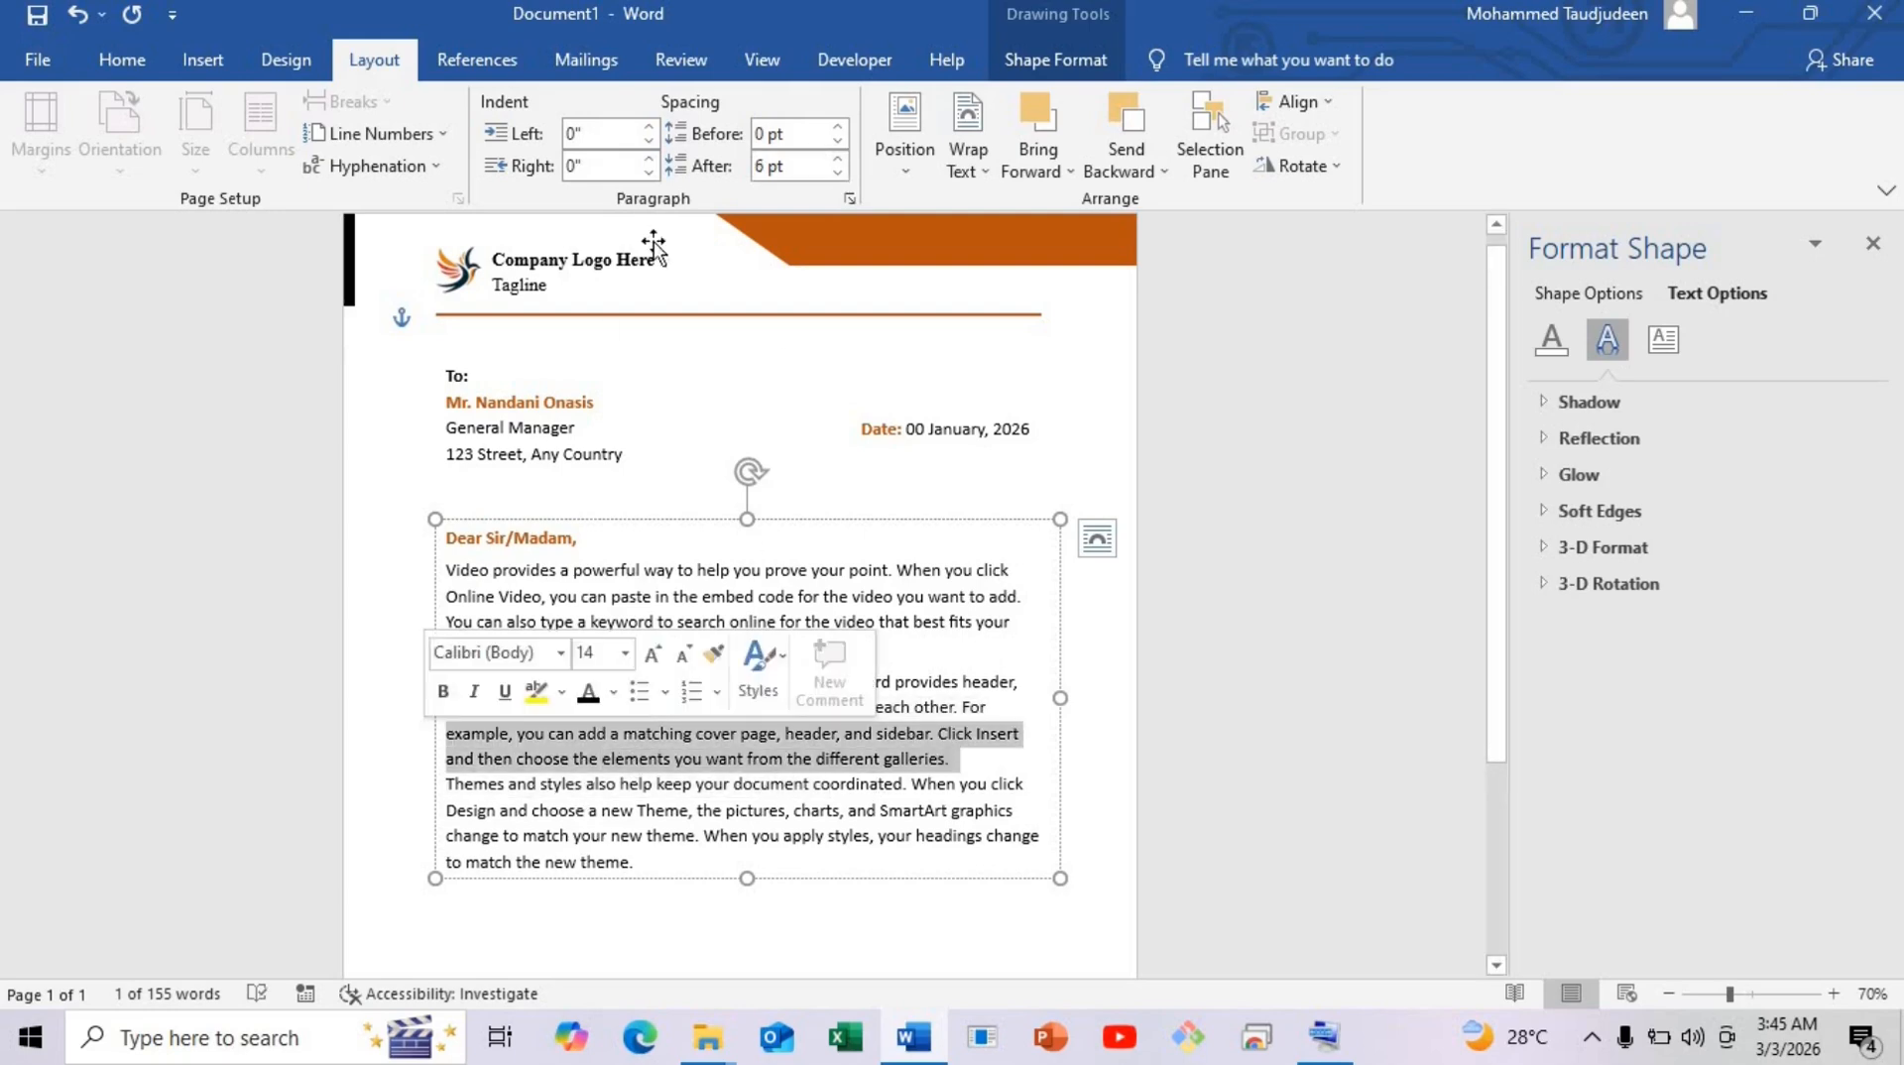
left_click(838, 160)
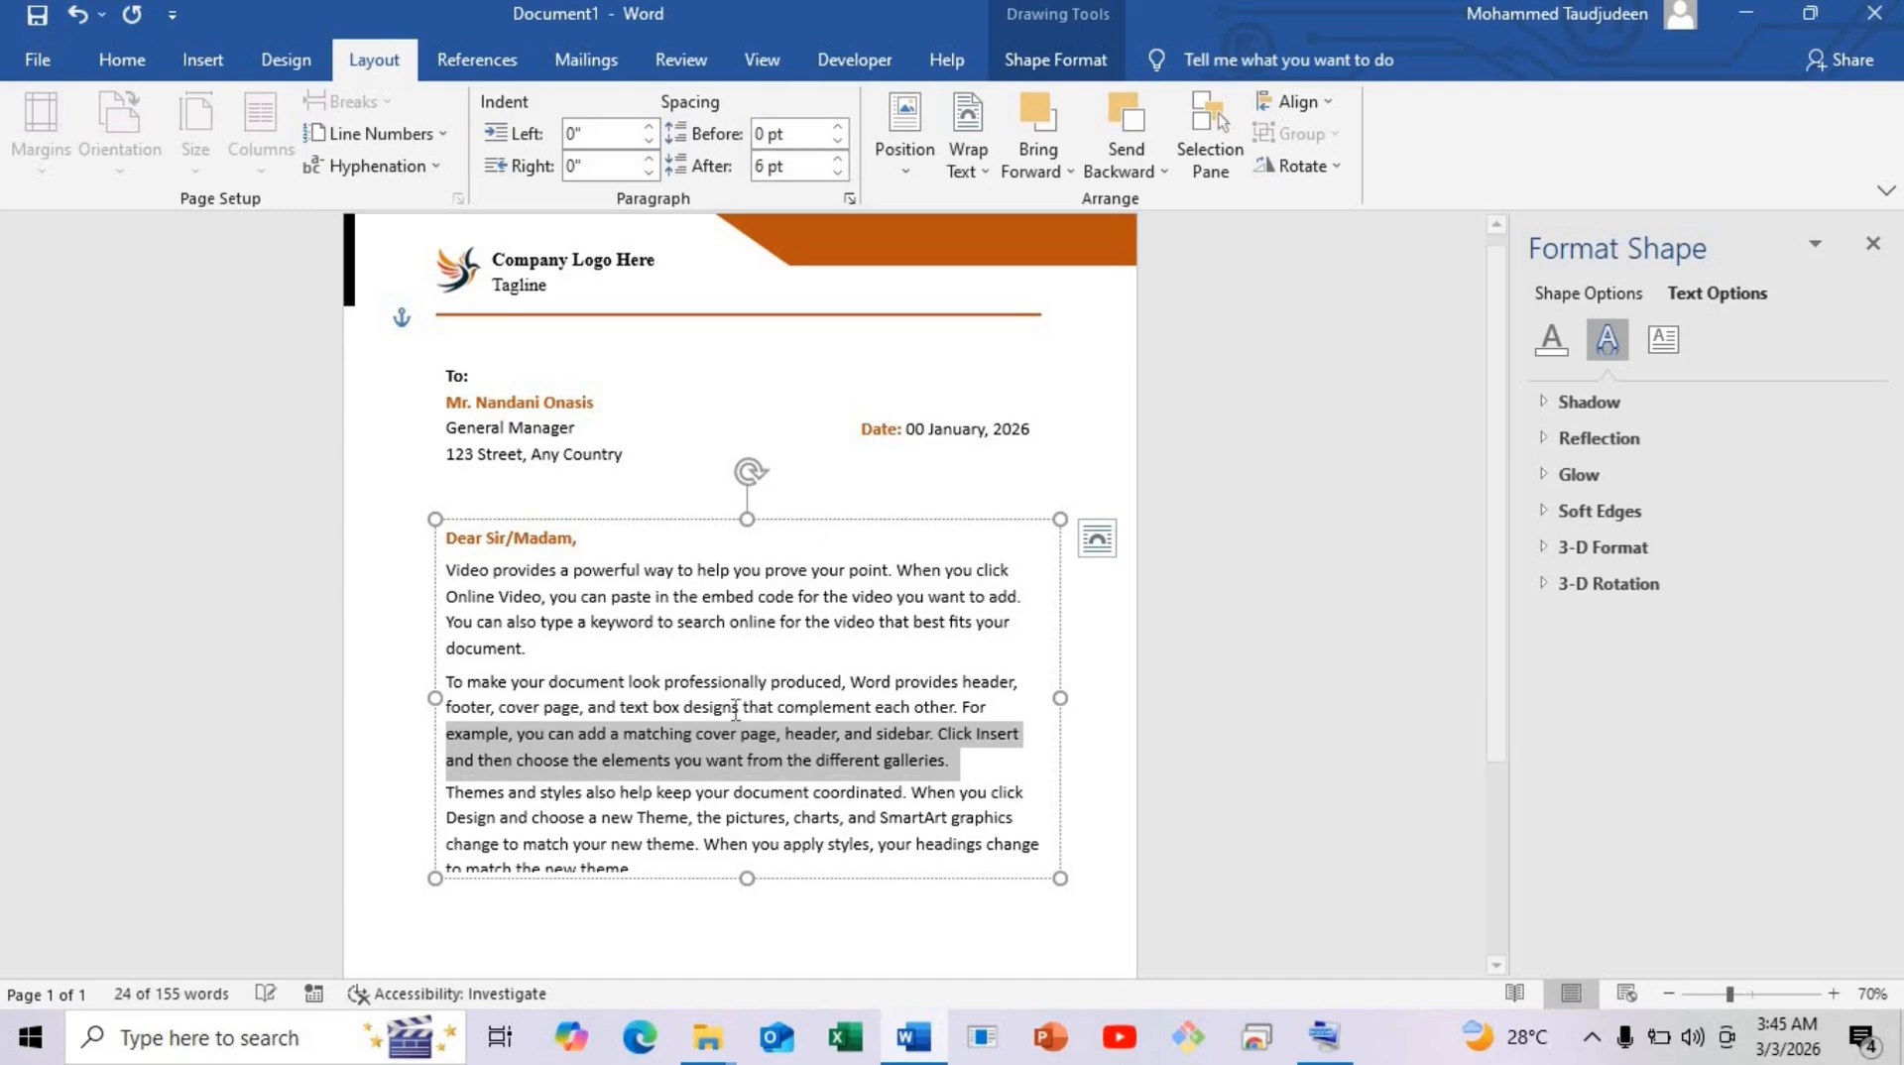
left_click(734, 710)
scroll(744, 793, "down", 1)
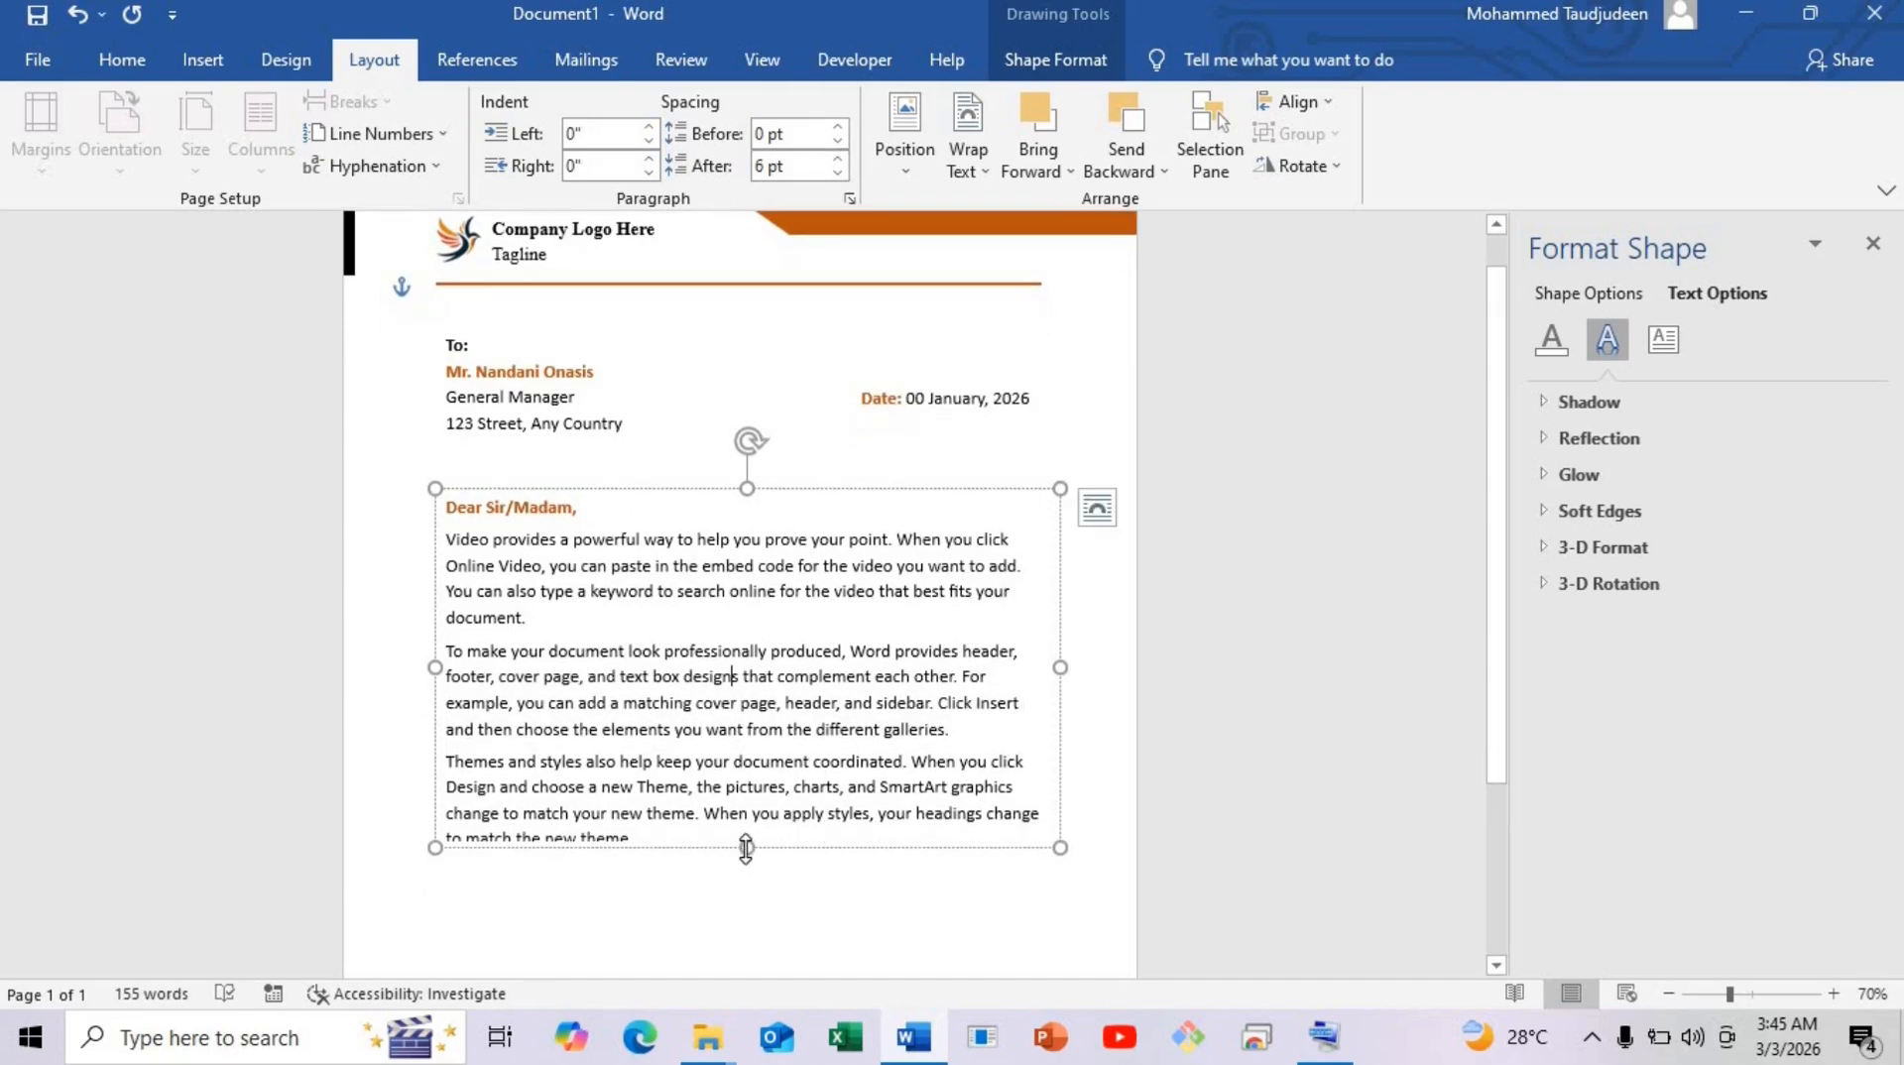
left_click_drag(746, 848, 746, 862)
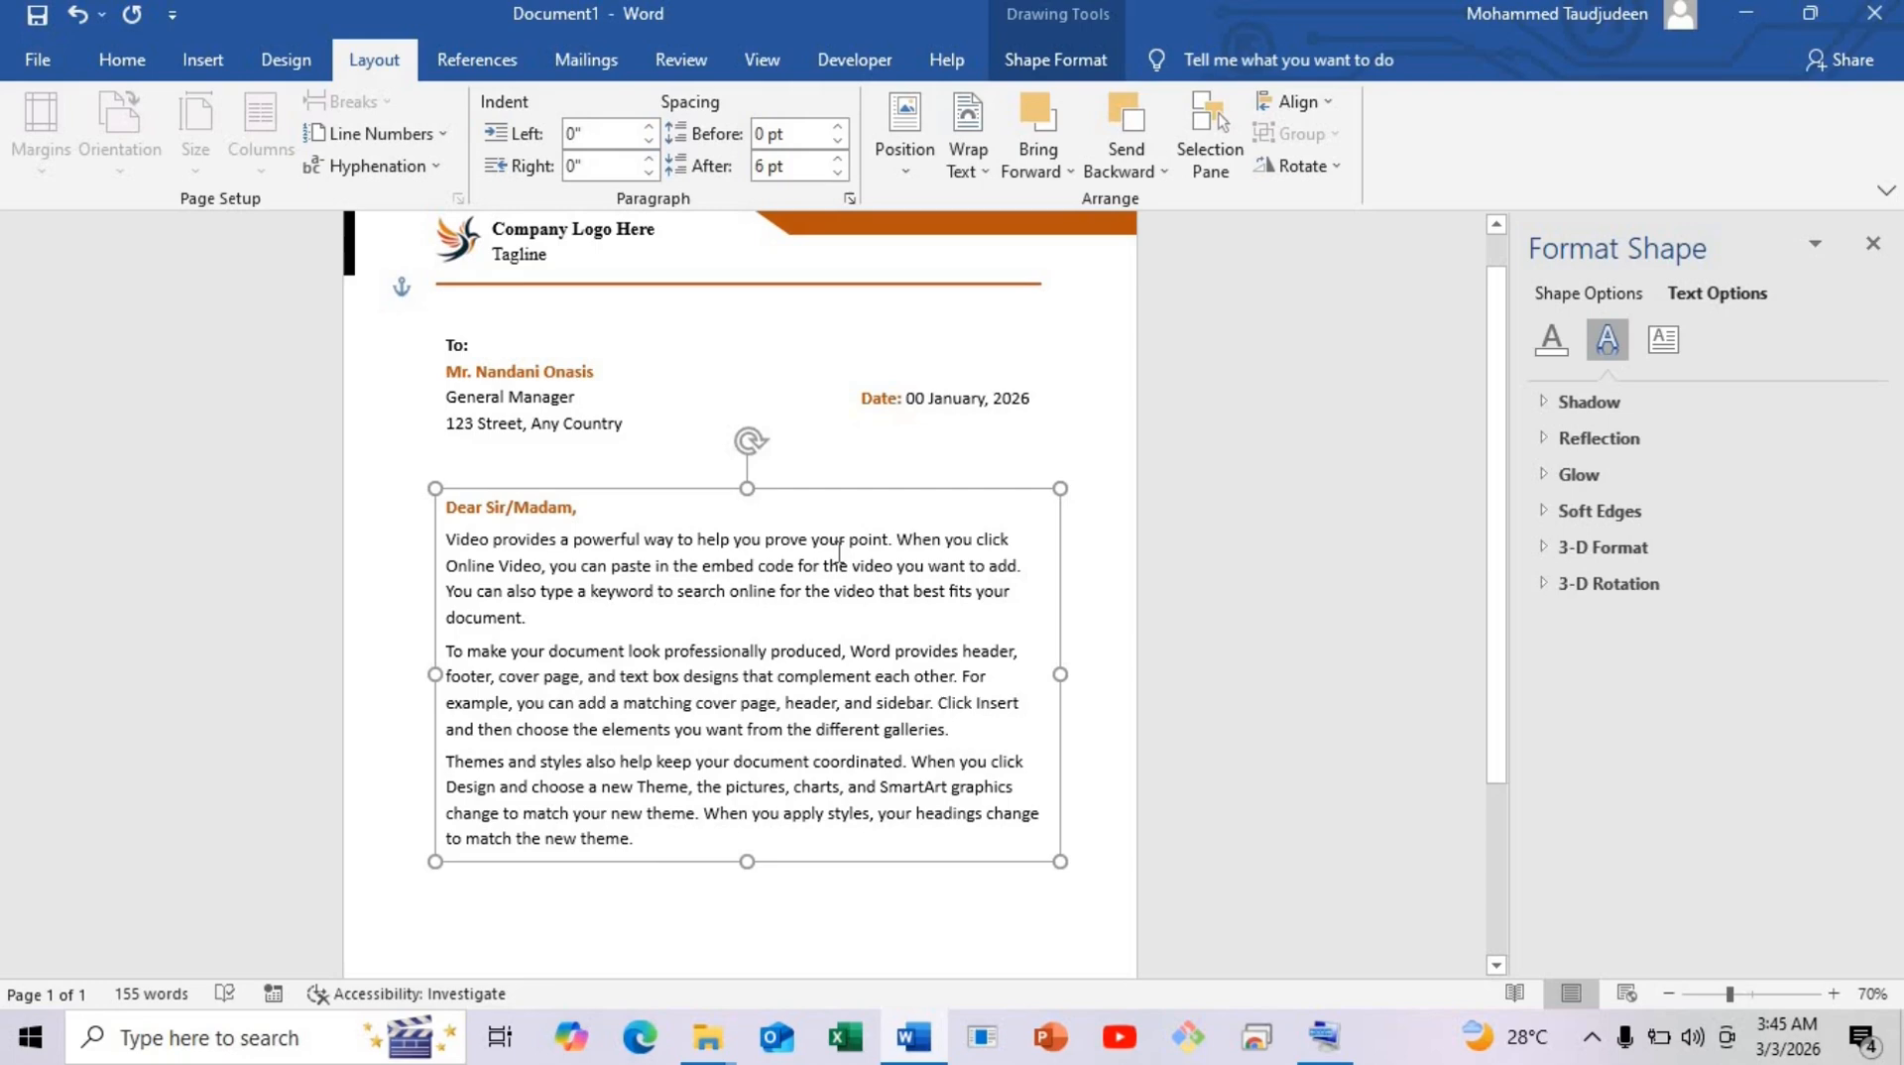
Copy the date box to the page's lower left, enlarge it and clear its text.
left_click(894, 416)
left_click_drag(893, 411, 678, 892, "ctrl")
scroll(677, 831, "down", 3)
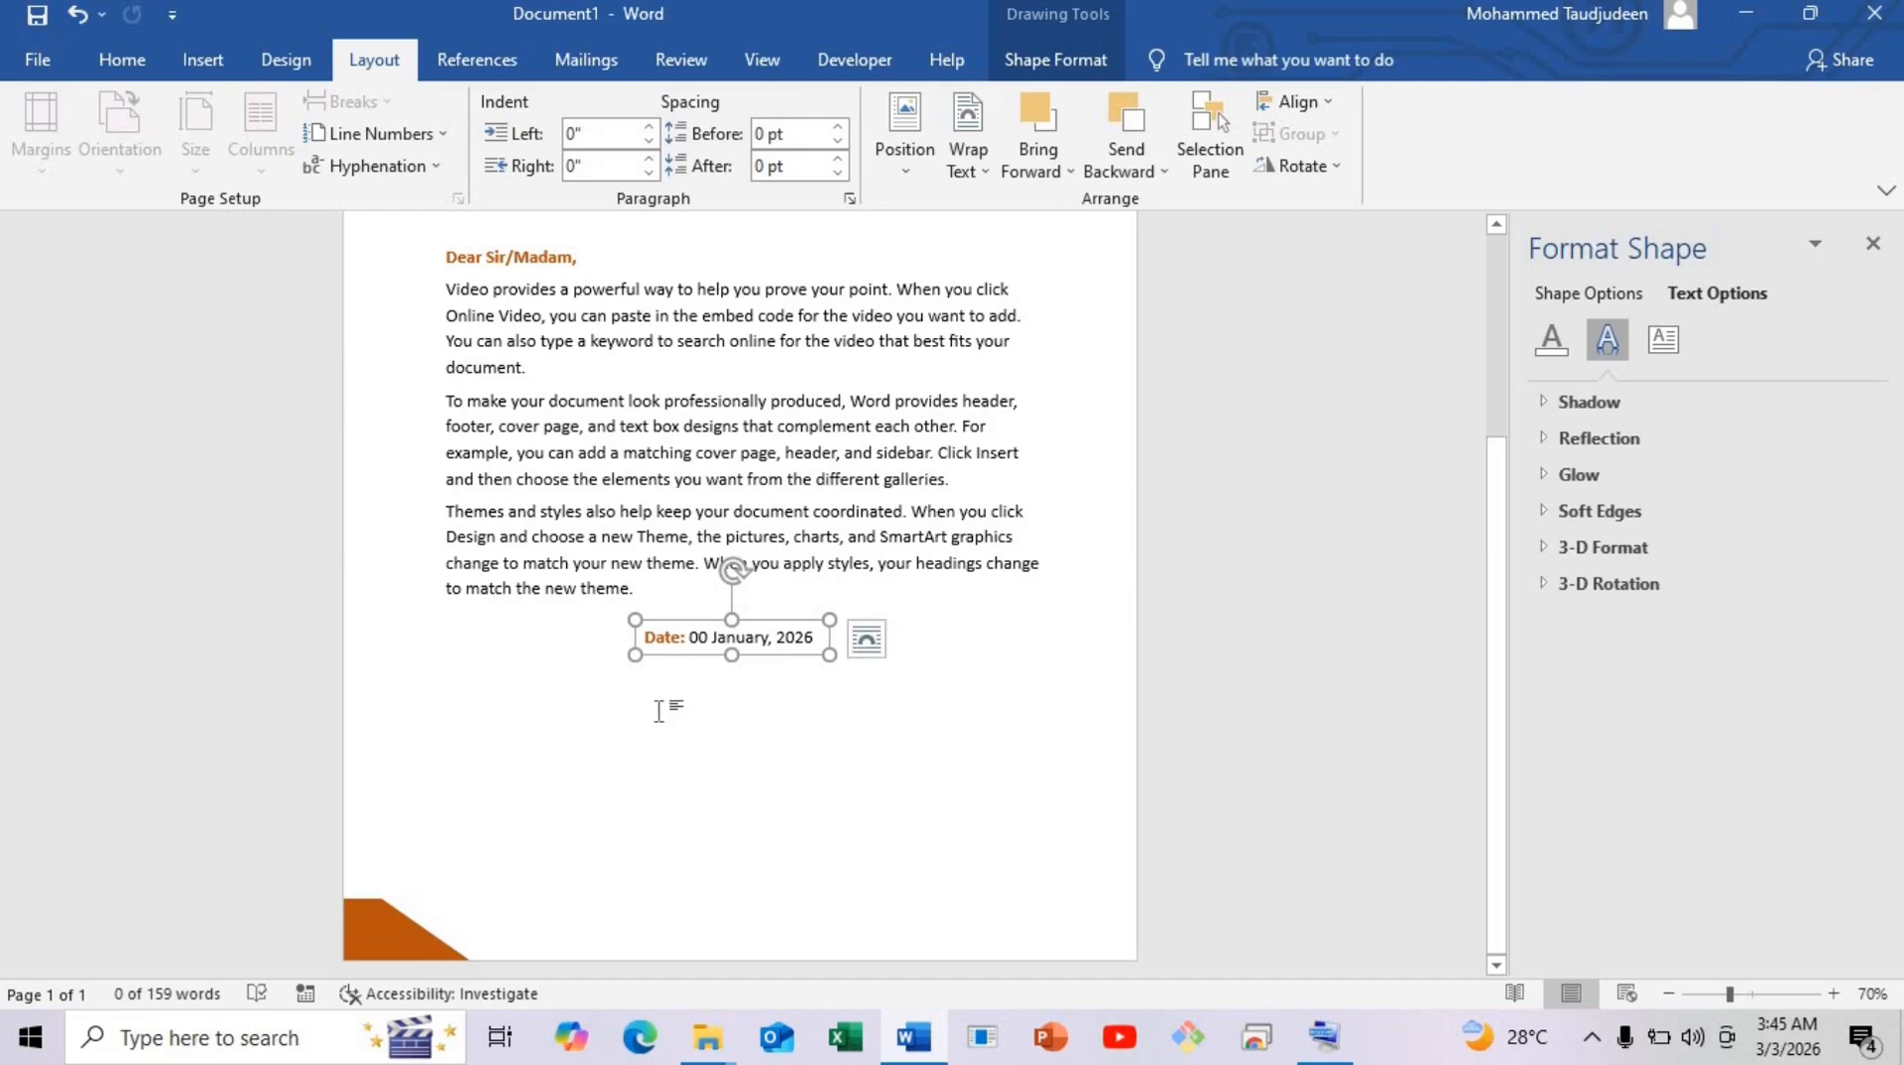
left_click_drag(684, 657, 489, 790)
left_click_drag(630, 791, 655, 867)
key("ctrl+a")
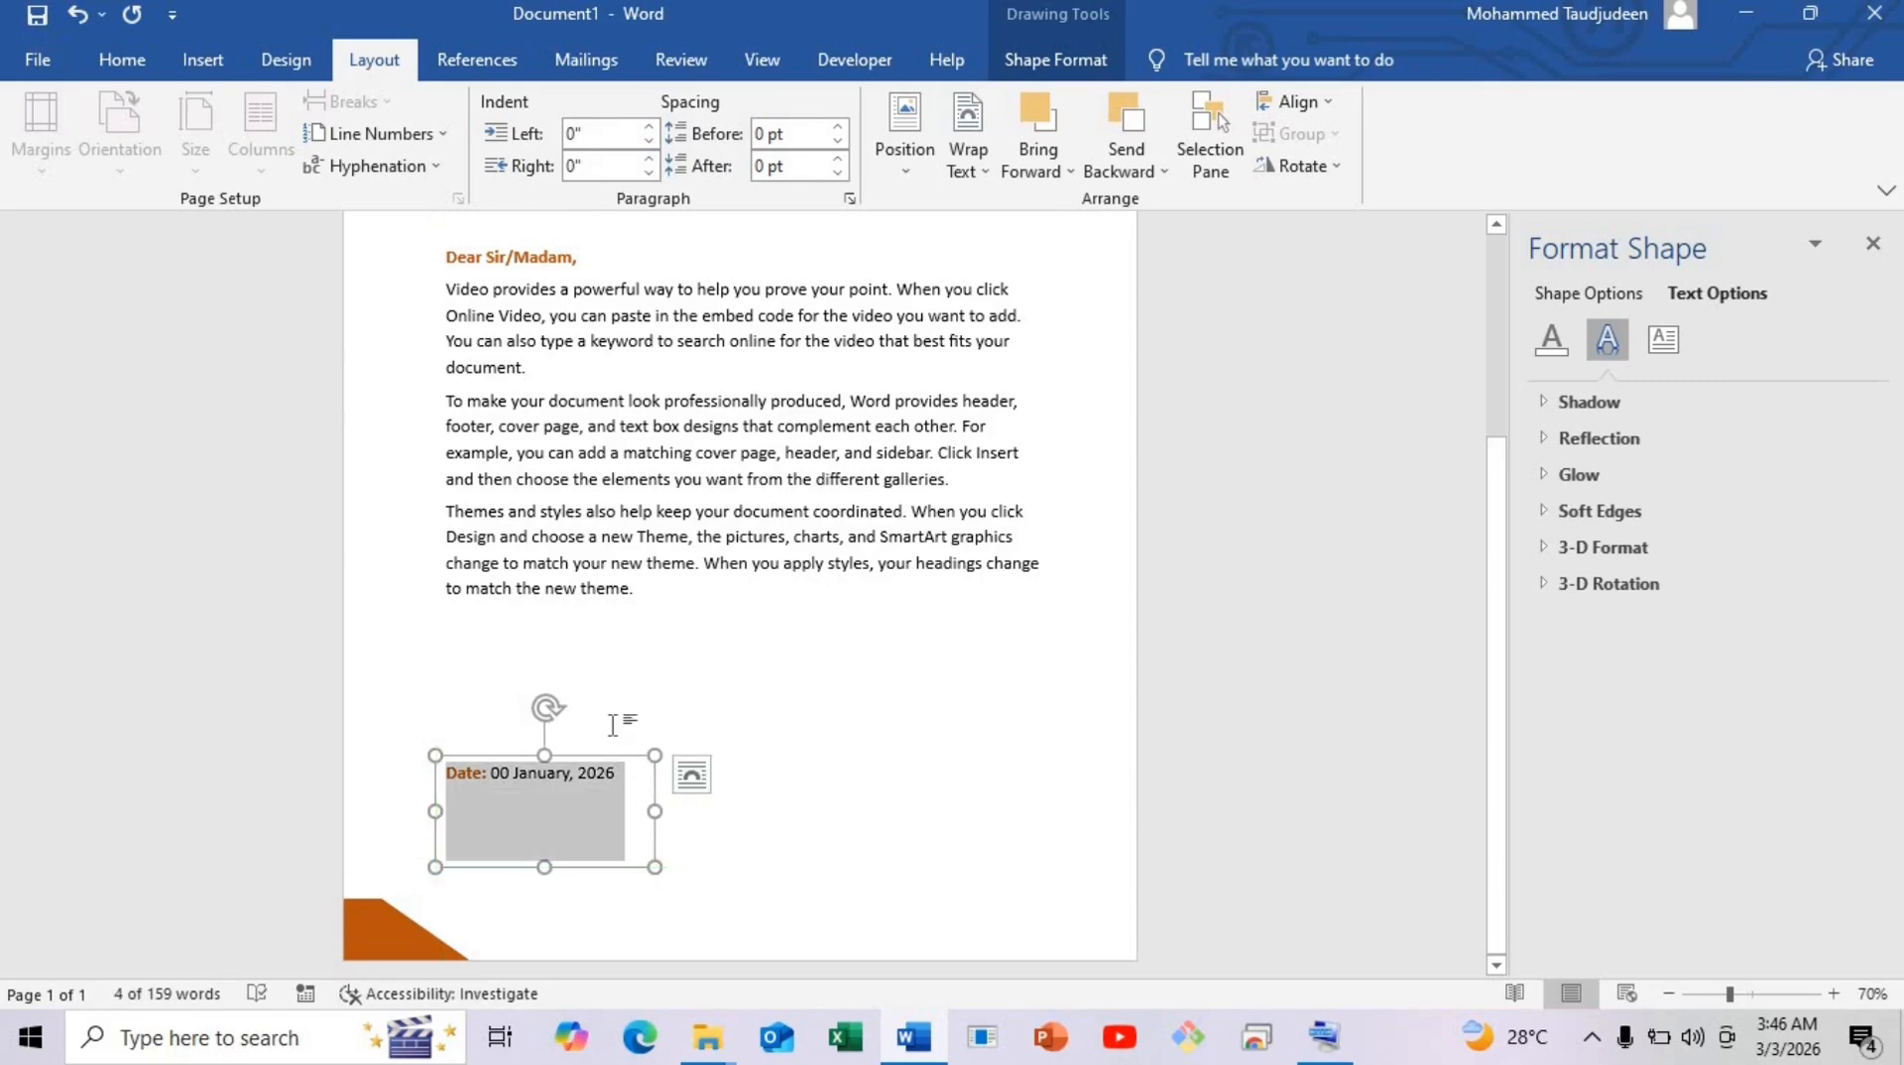
key("Delete")
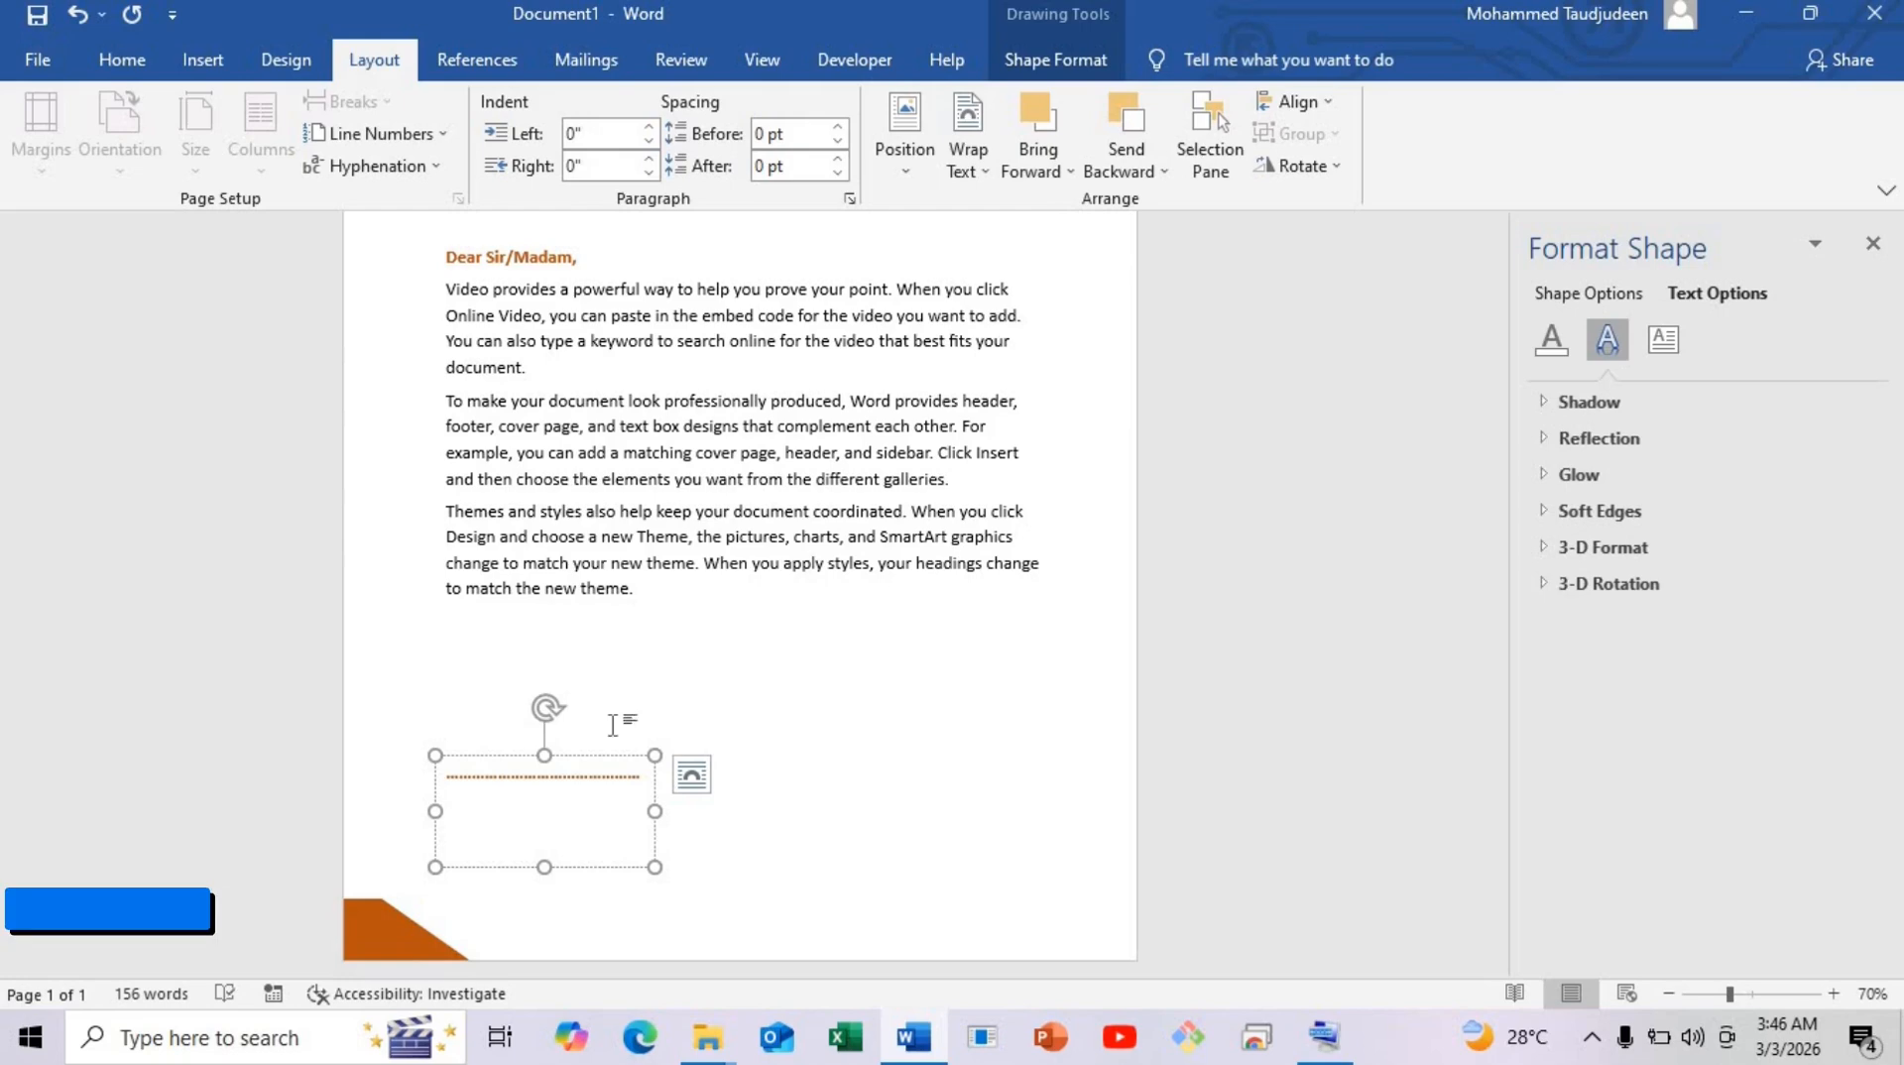
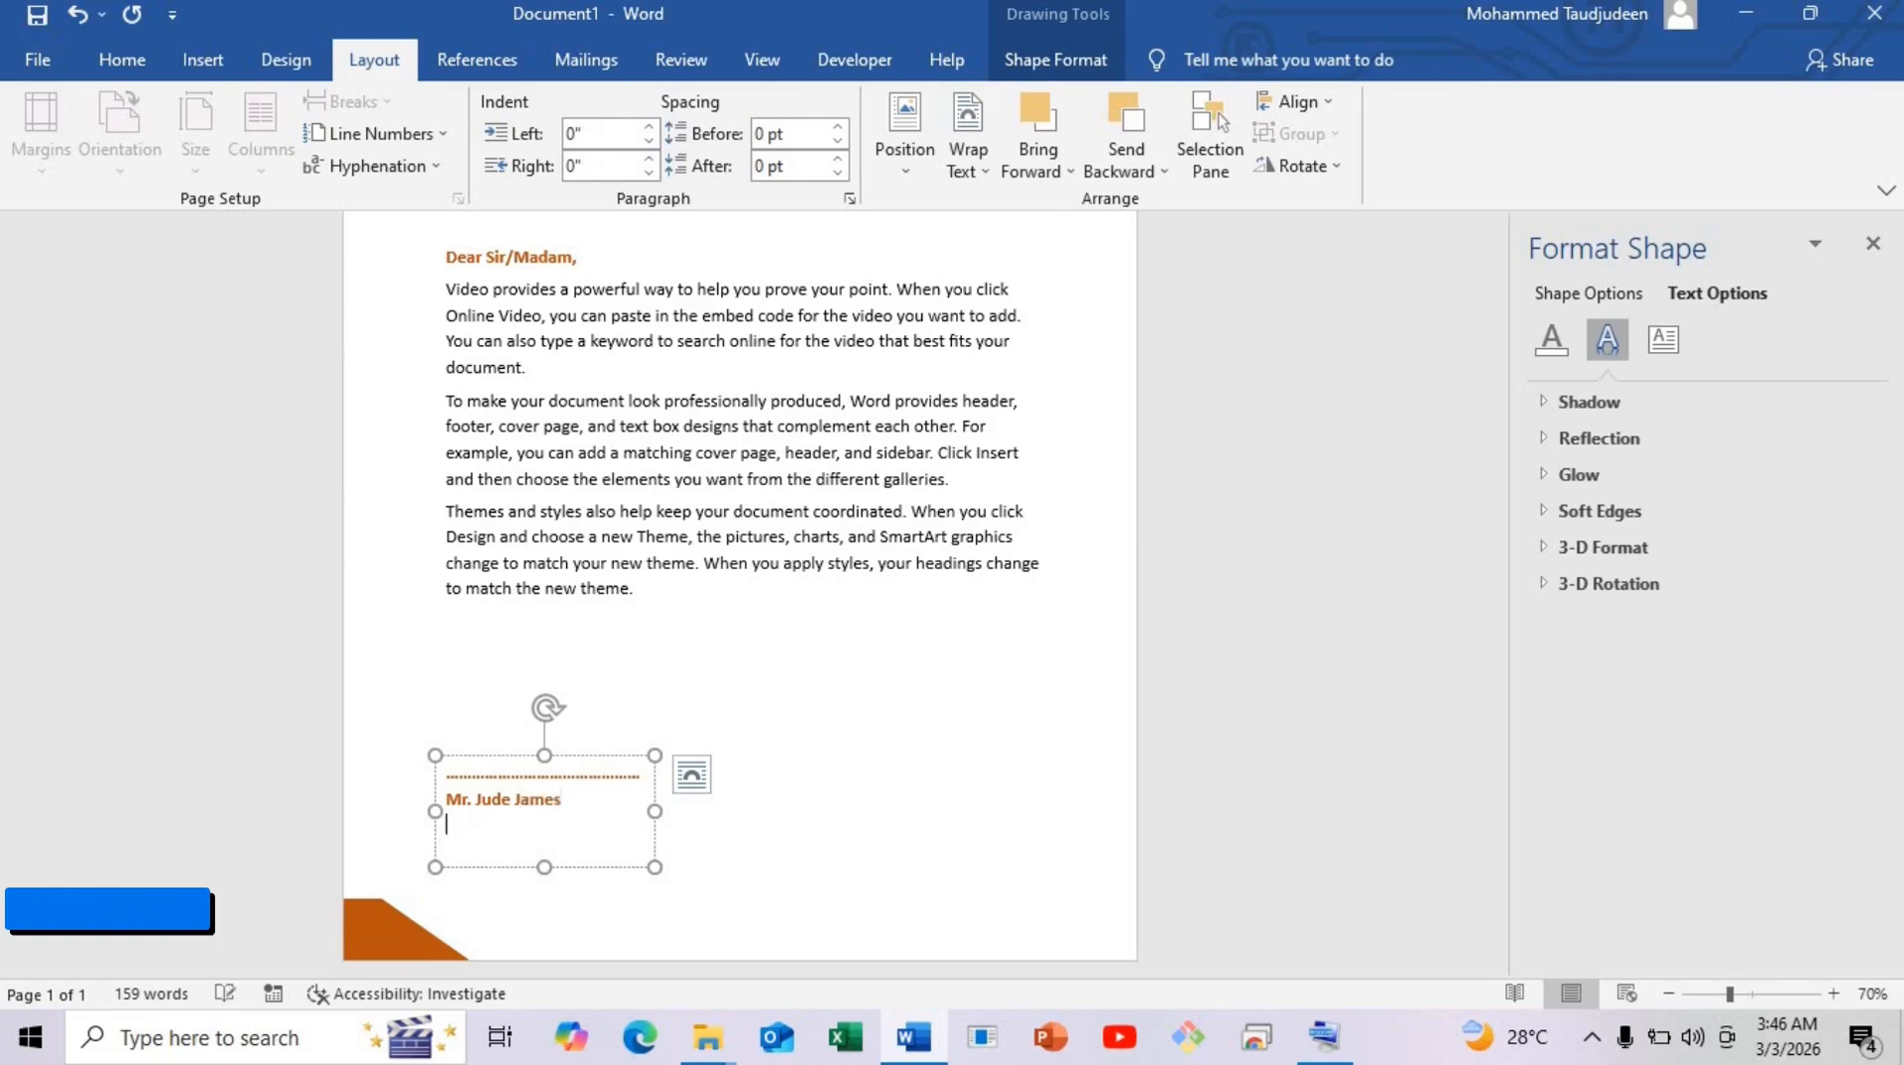
Type the signer's name with the title 'General Secratery' beneath it, cancelling the save prompt.
key("Return")
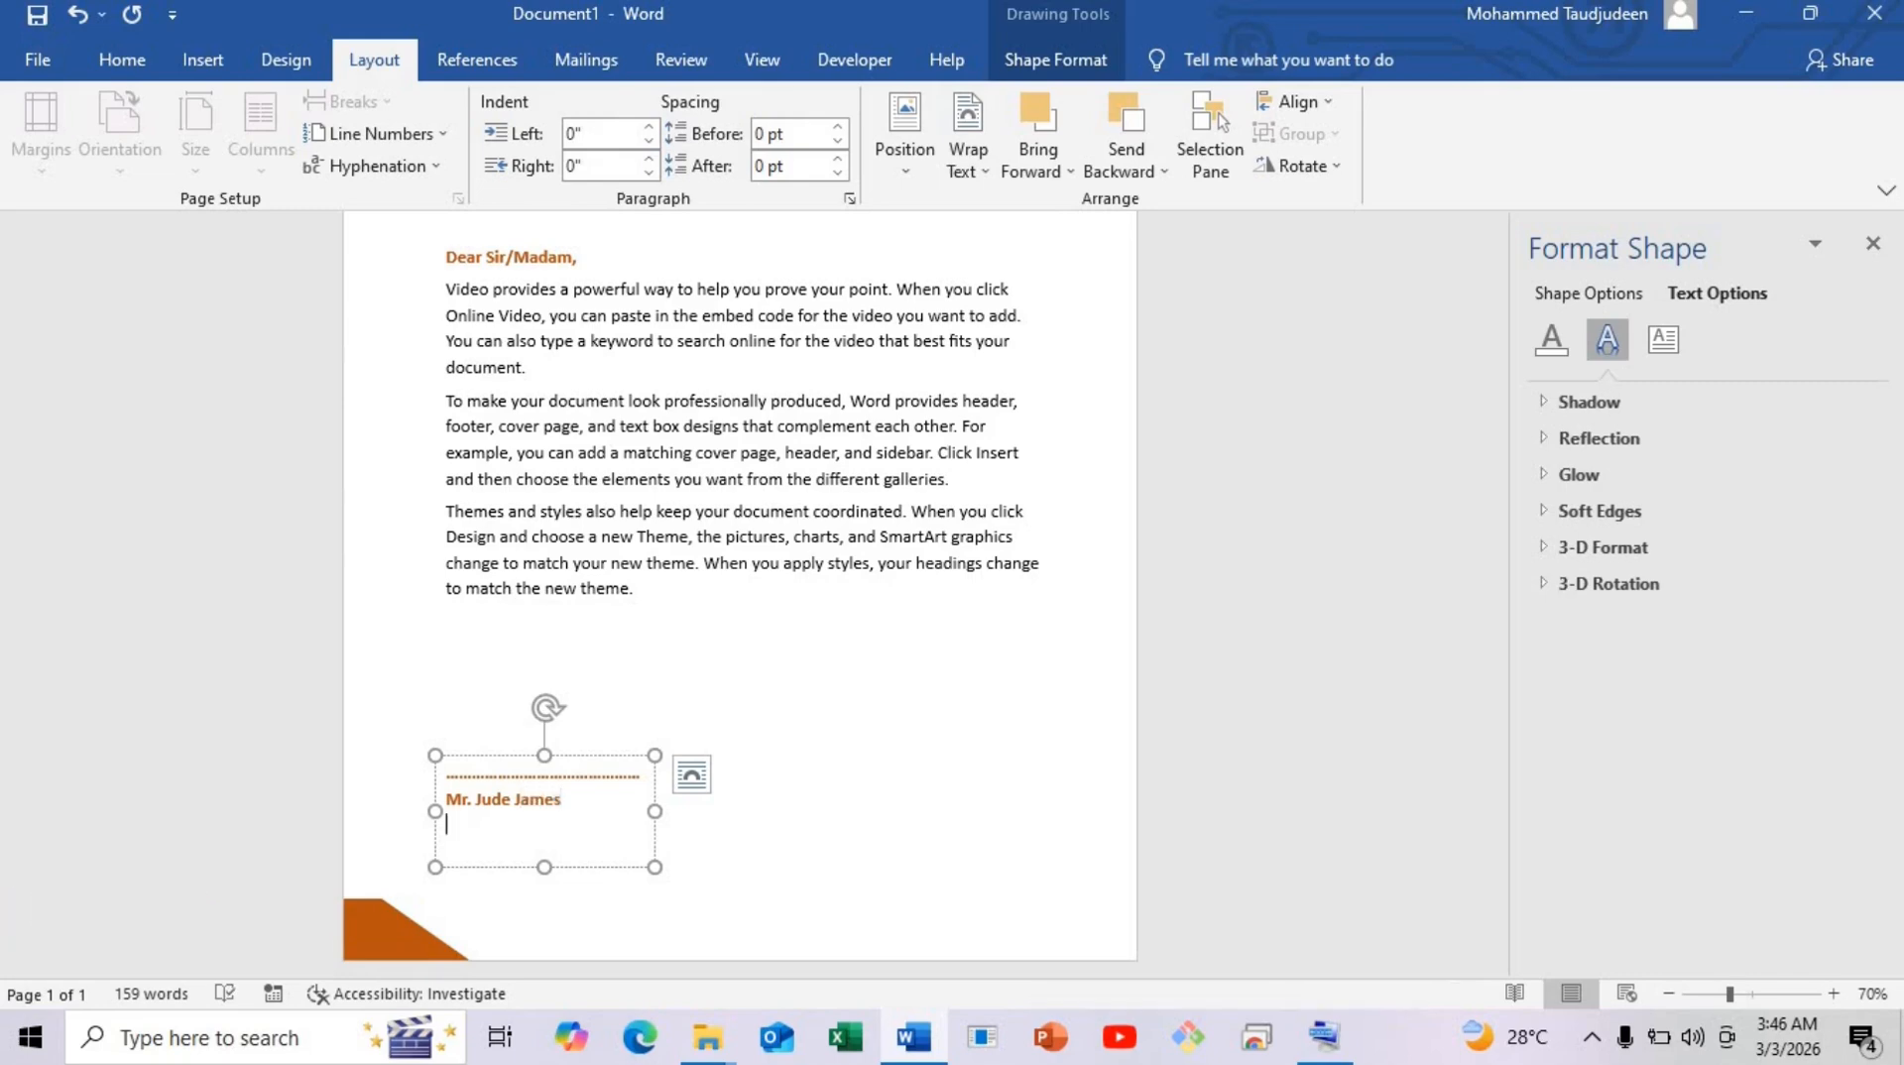
type("General Secratery")
key("ctrl+s")
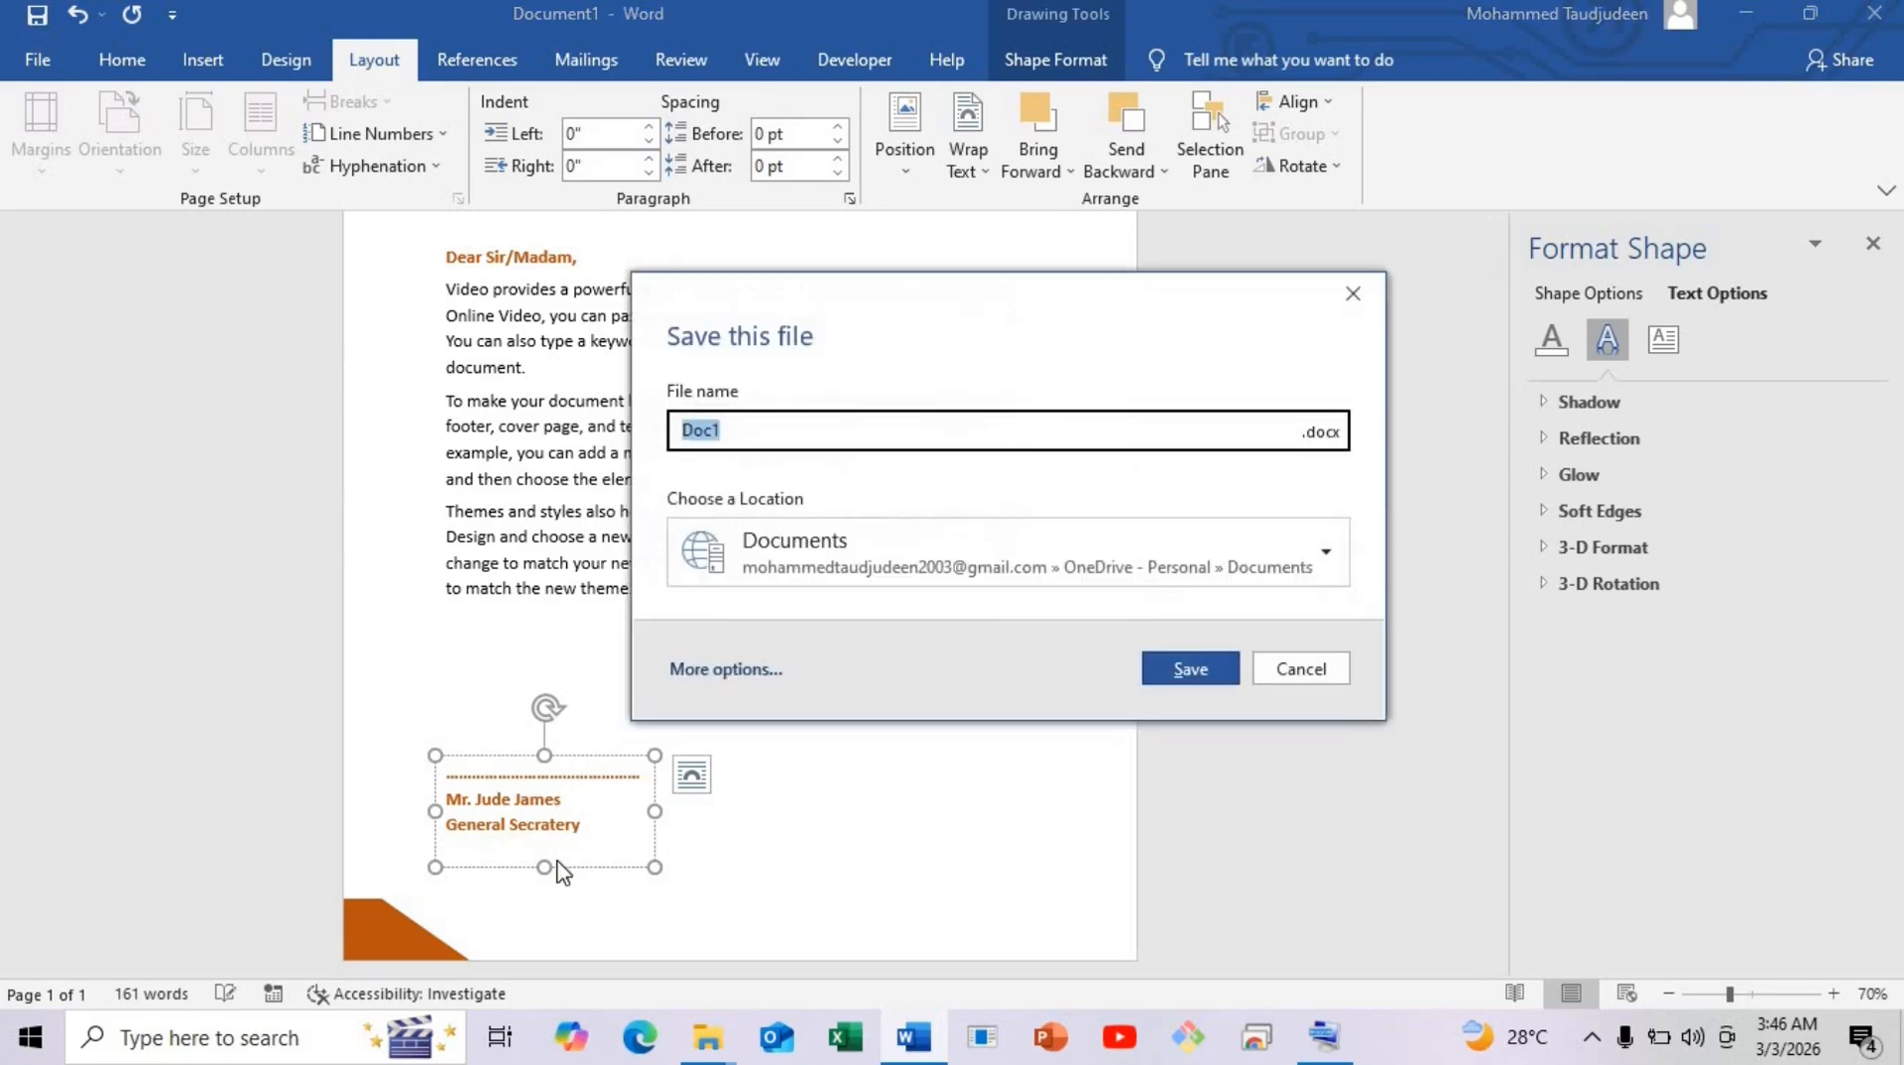
left_click(1344, 668)
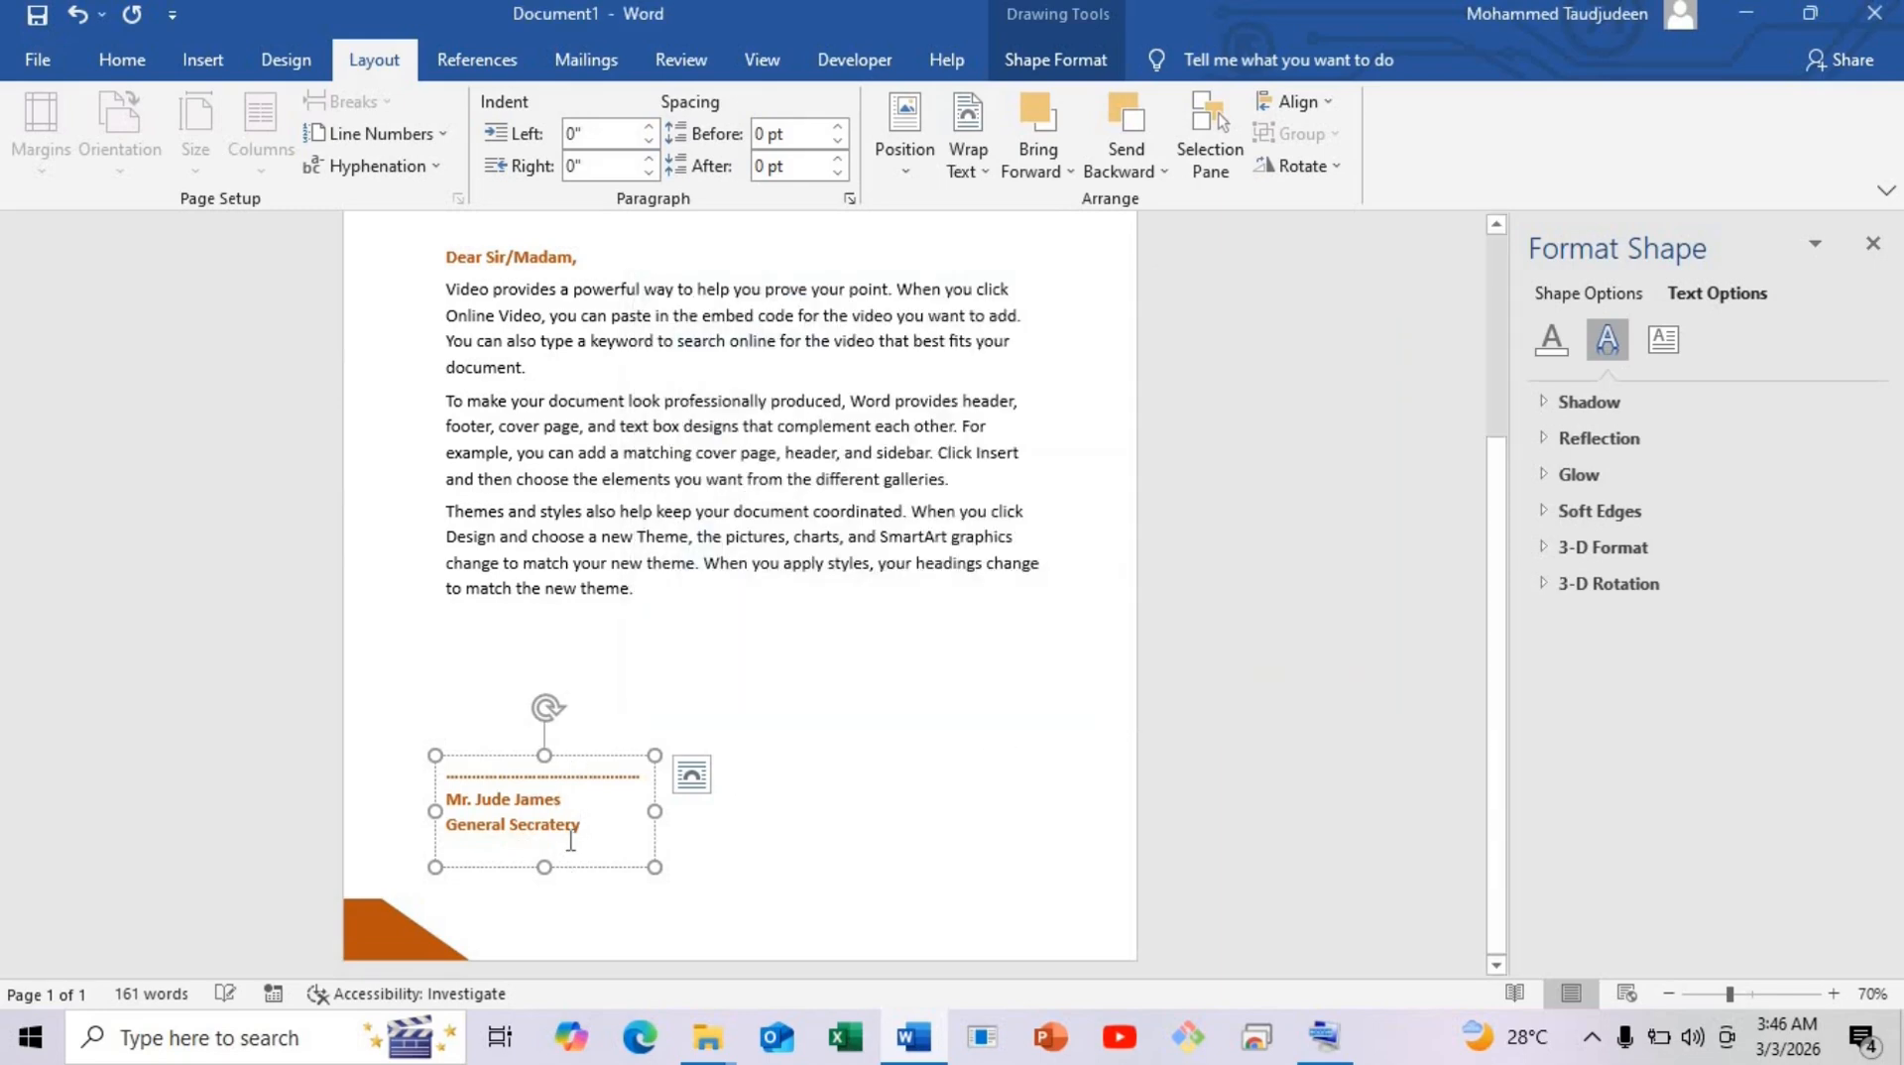
Center the signature text and make it black and not bold.
left_click_drag(570, 840, 641, 742)
left_click(122, 59)
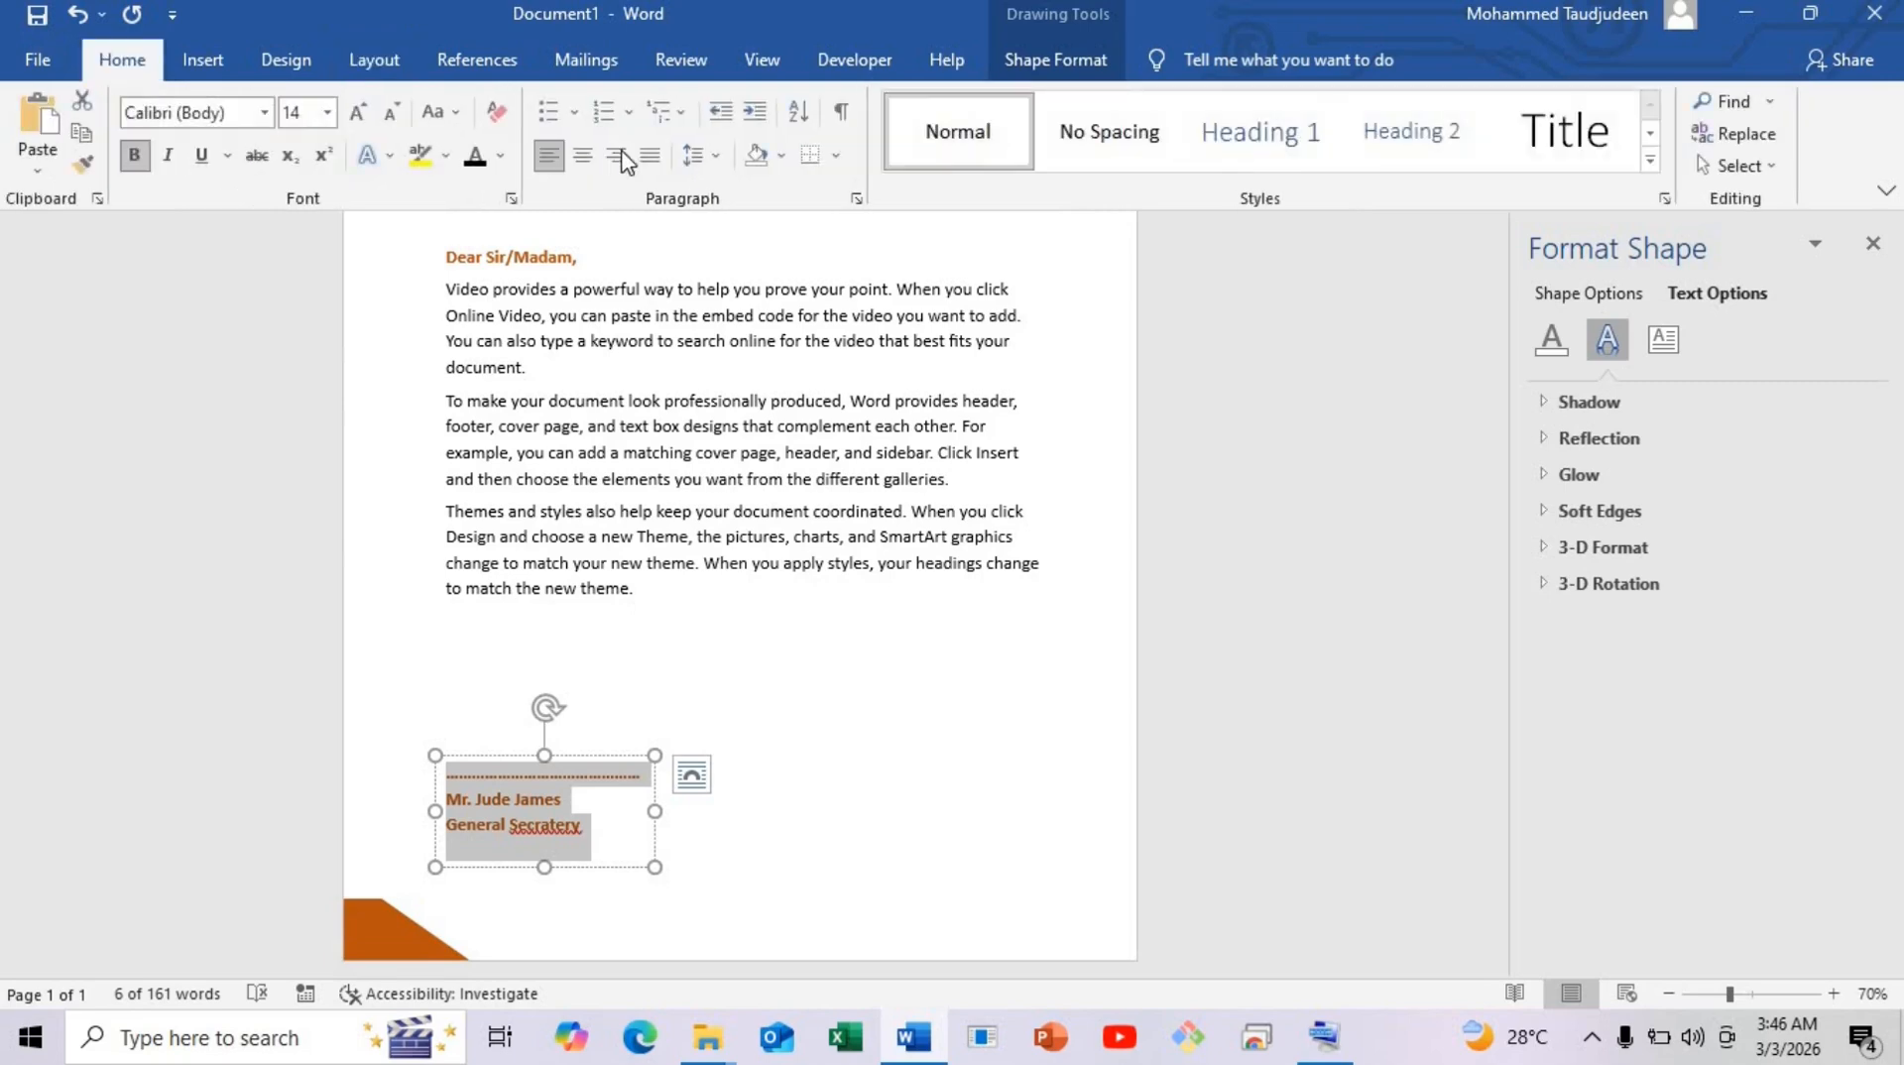
left_click(582, 155)
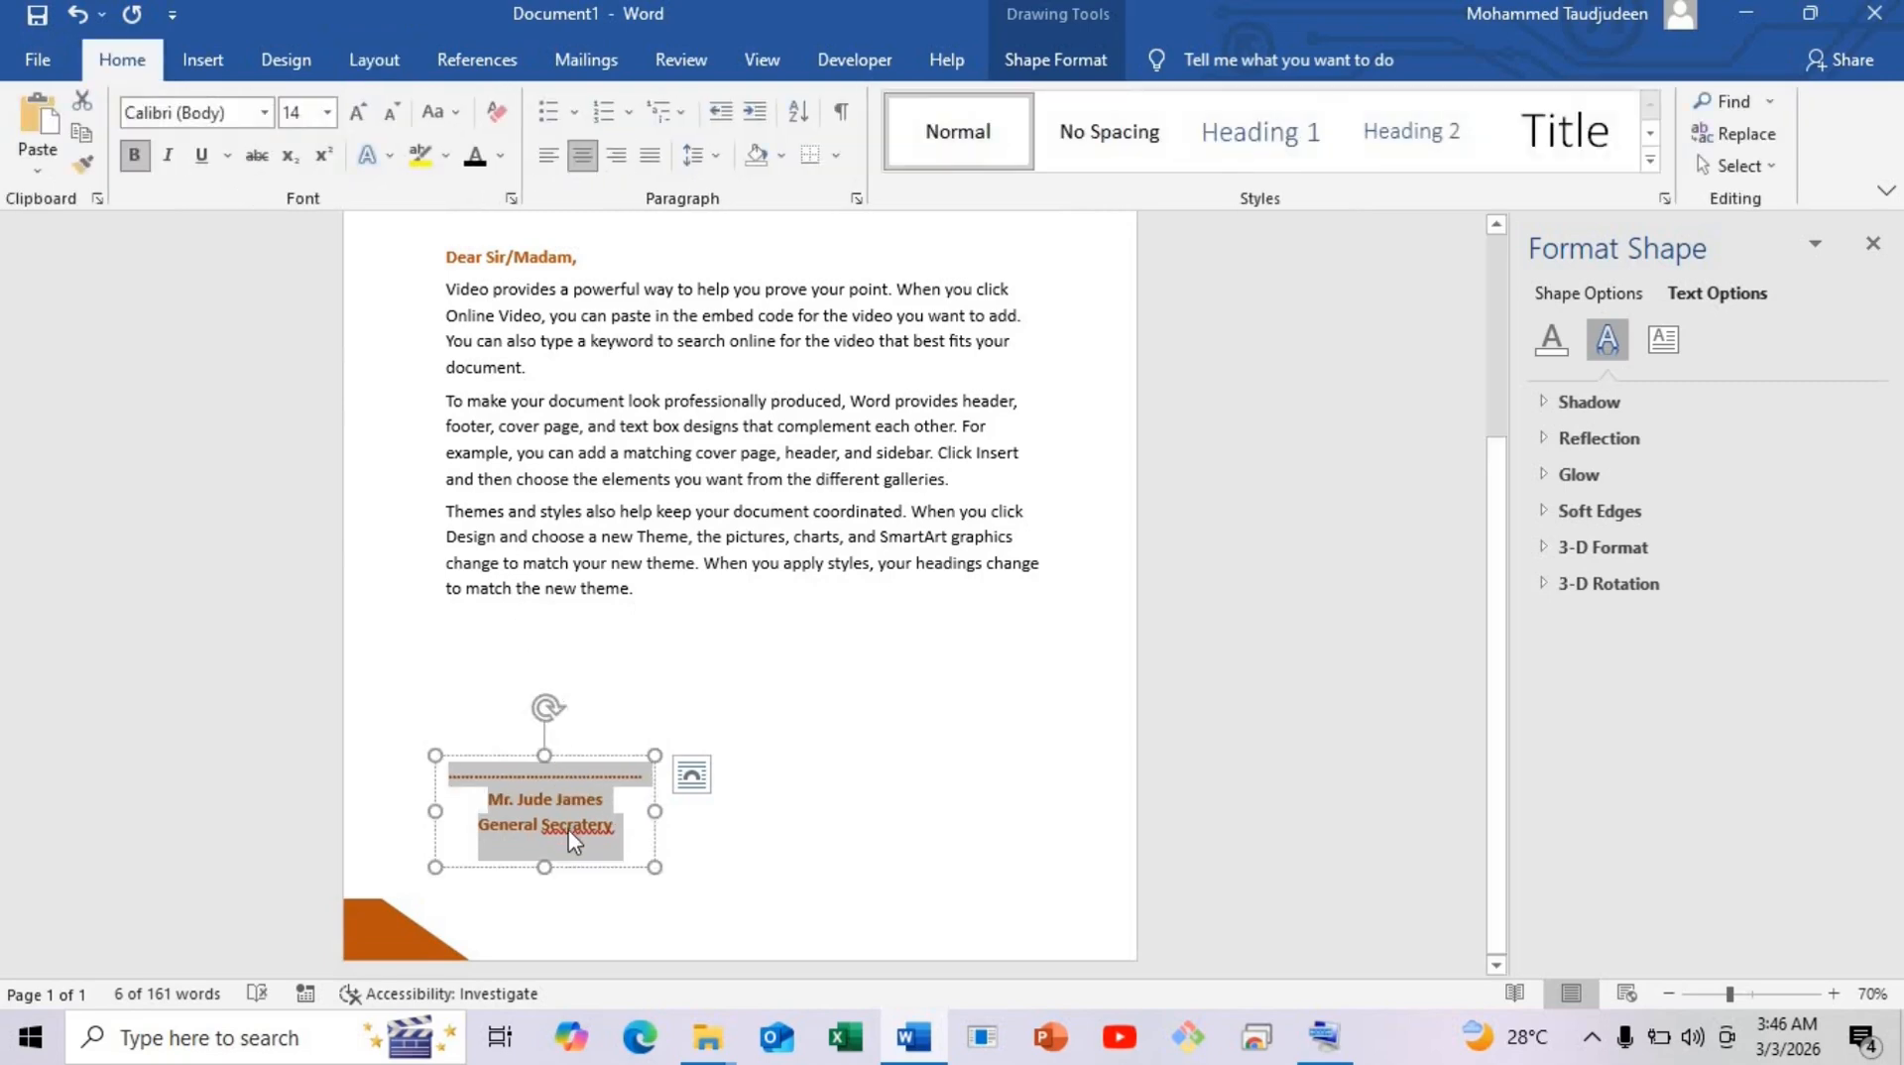
left_click(475, 155)
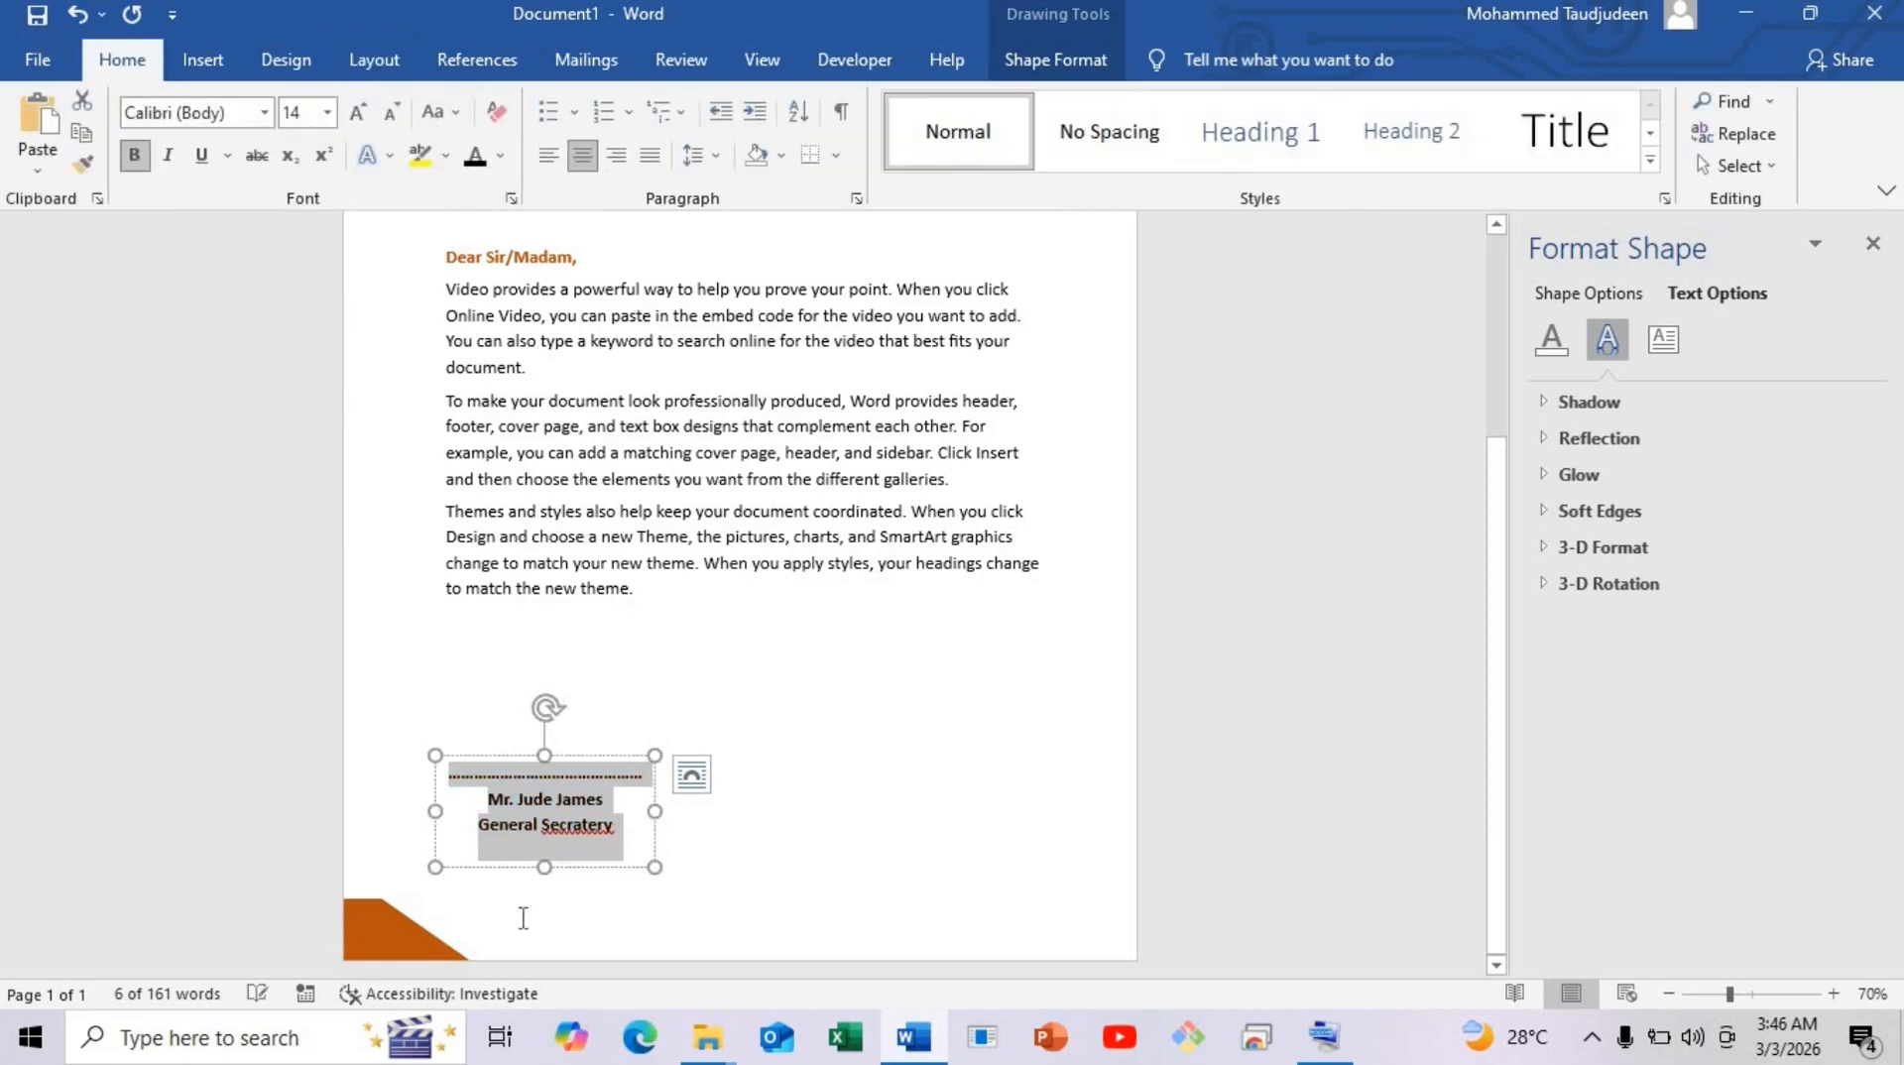
left_click(134, 155)
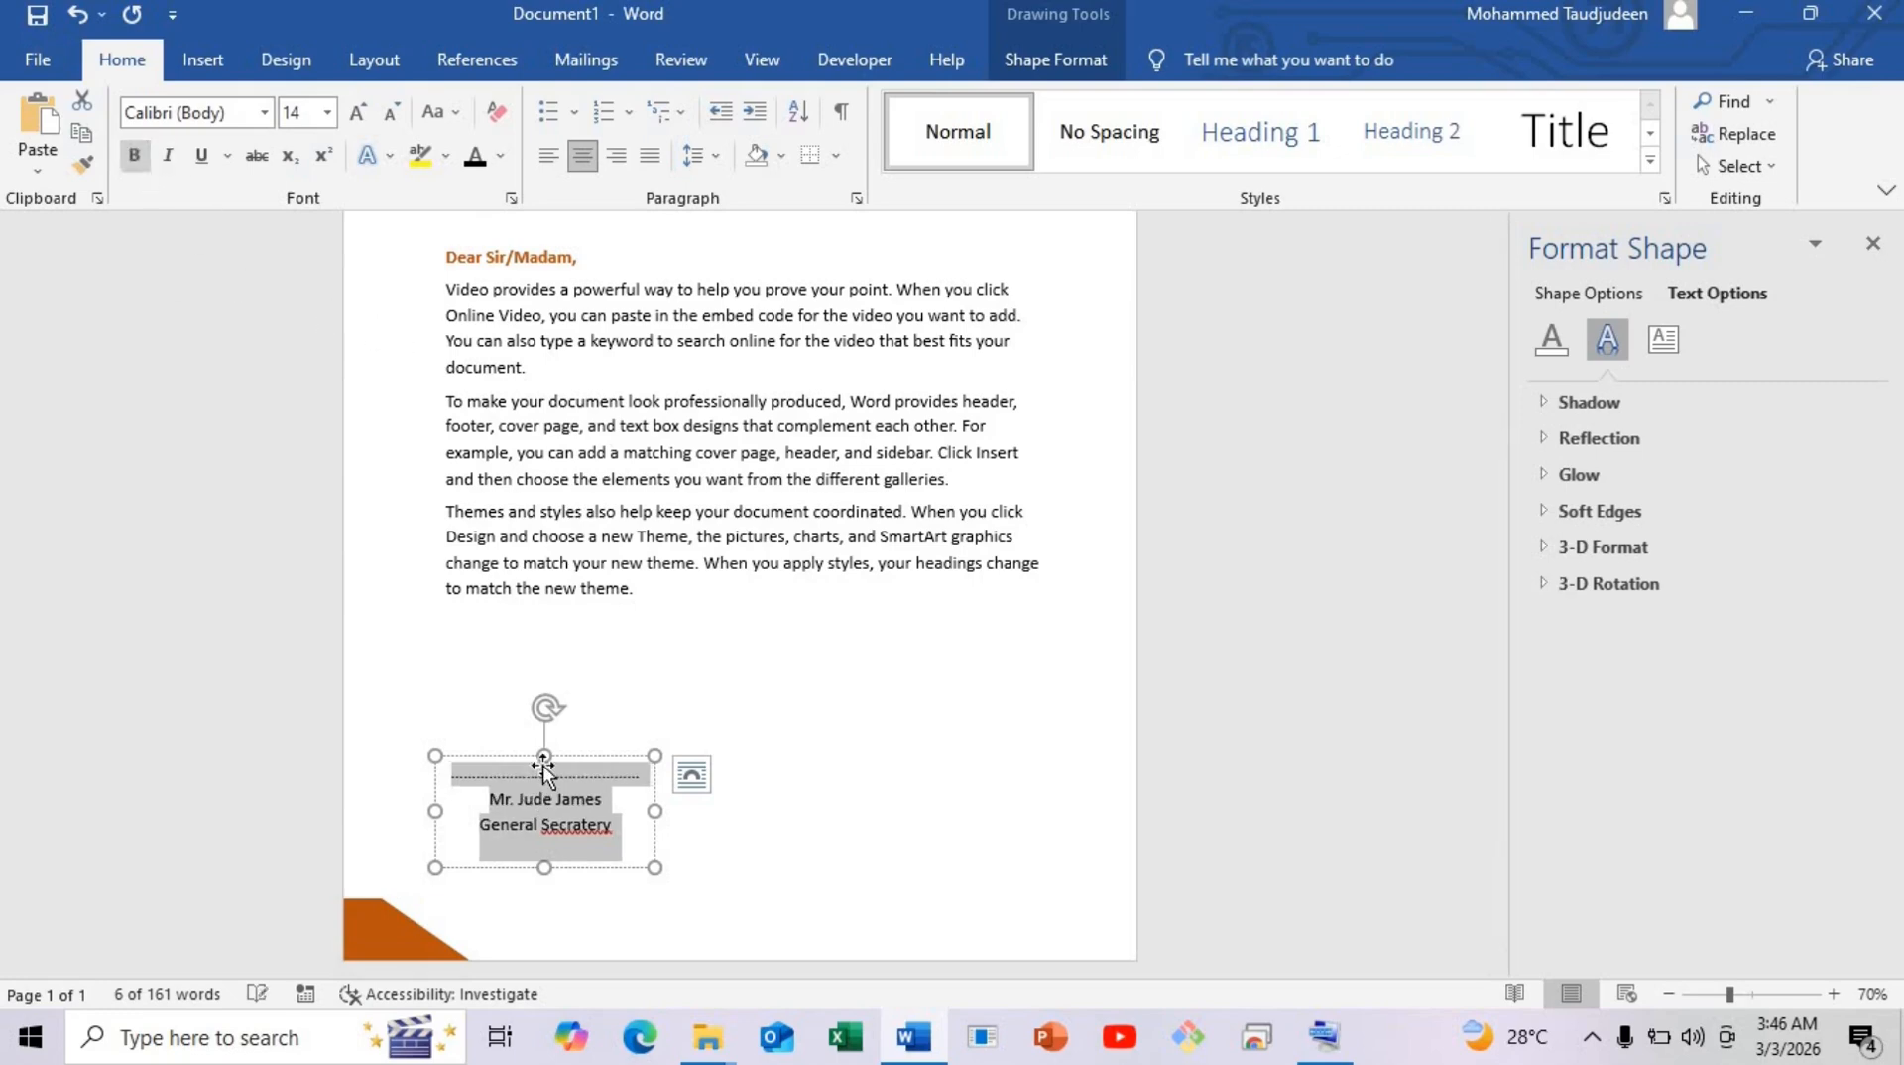
left_click(609, 841)
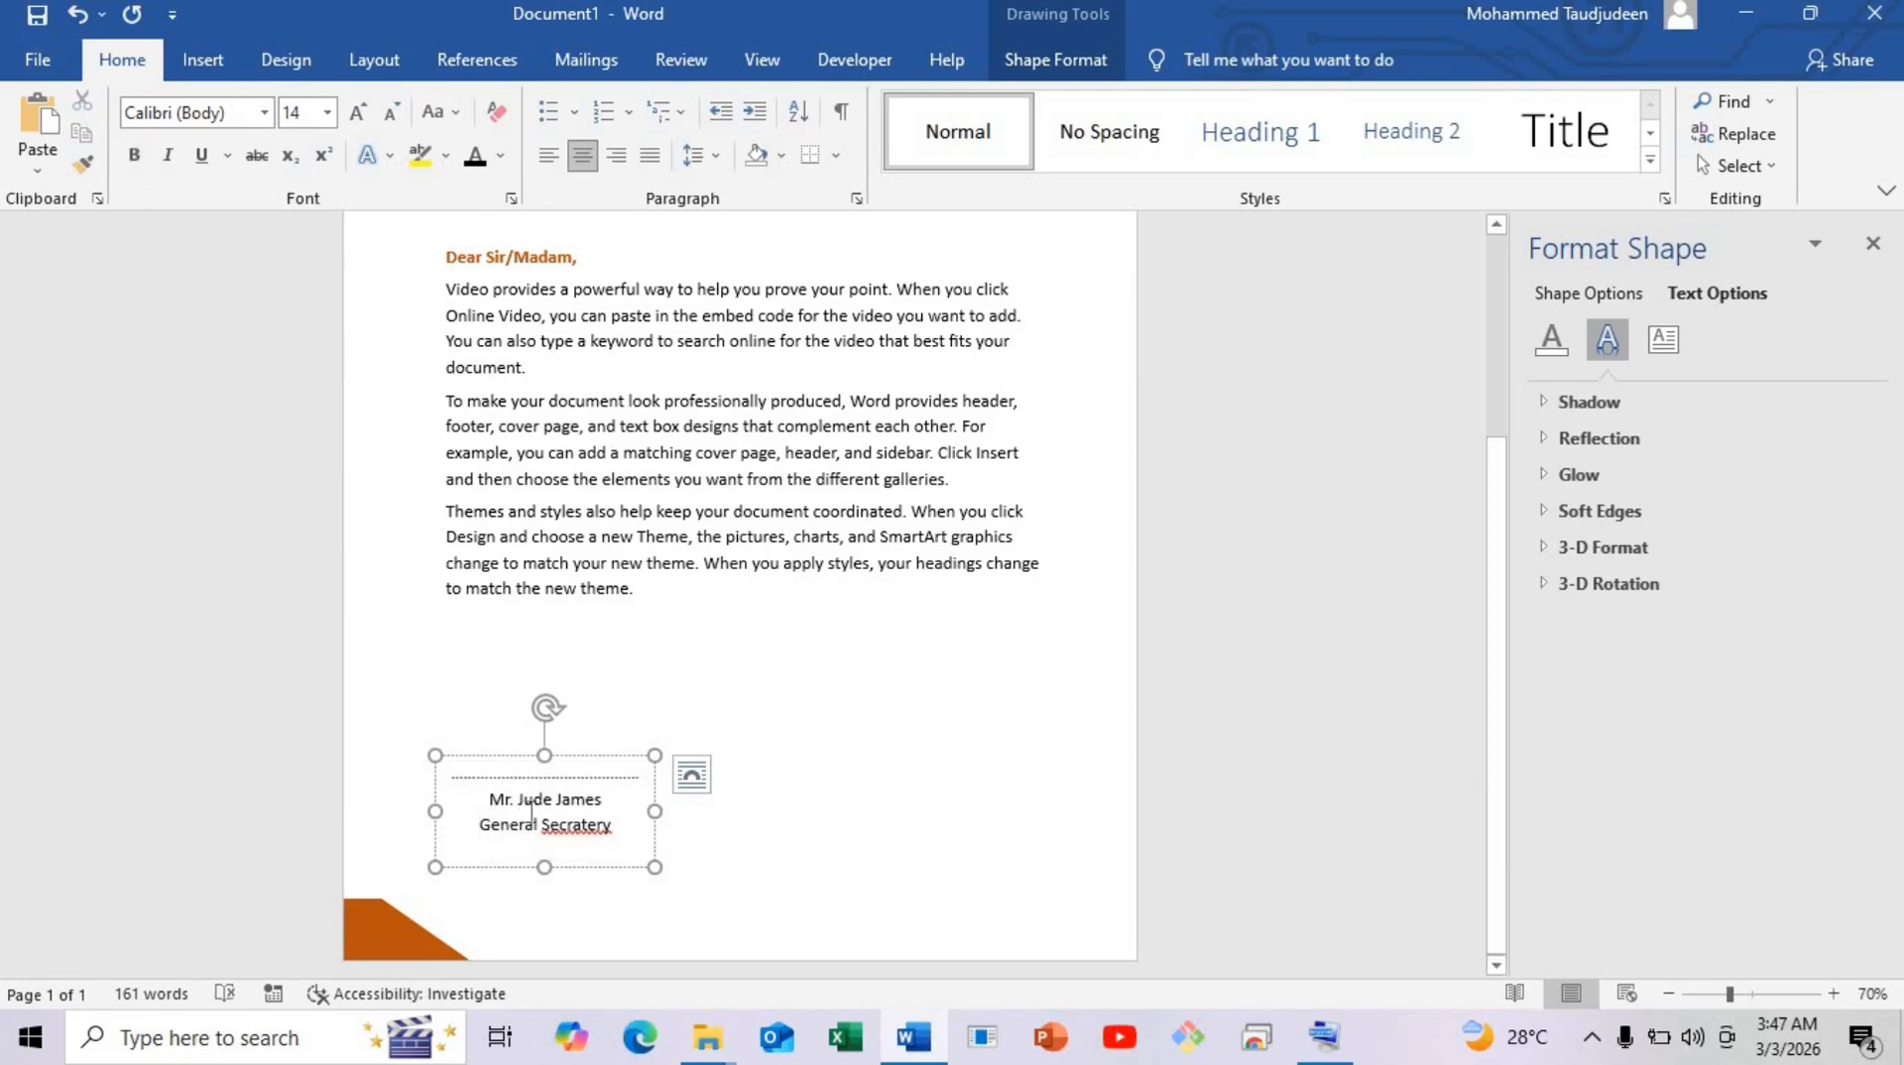
Correct the job title spelling to 'General Secretary'.
key("BackSpace")
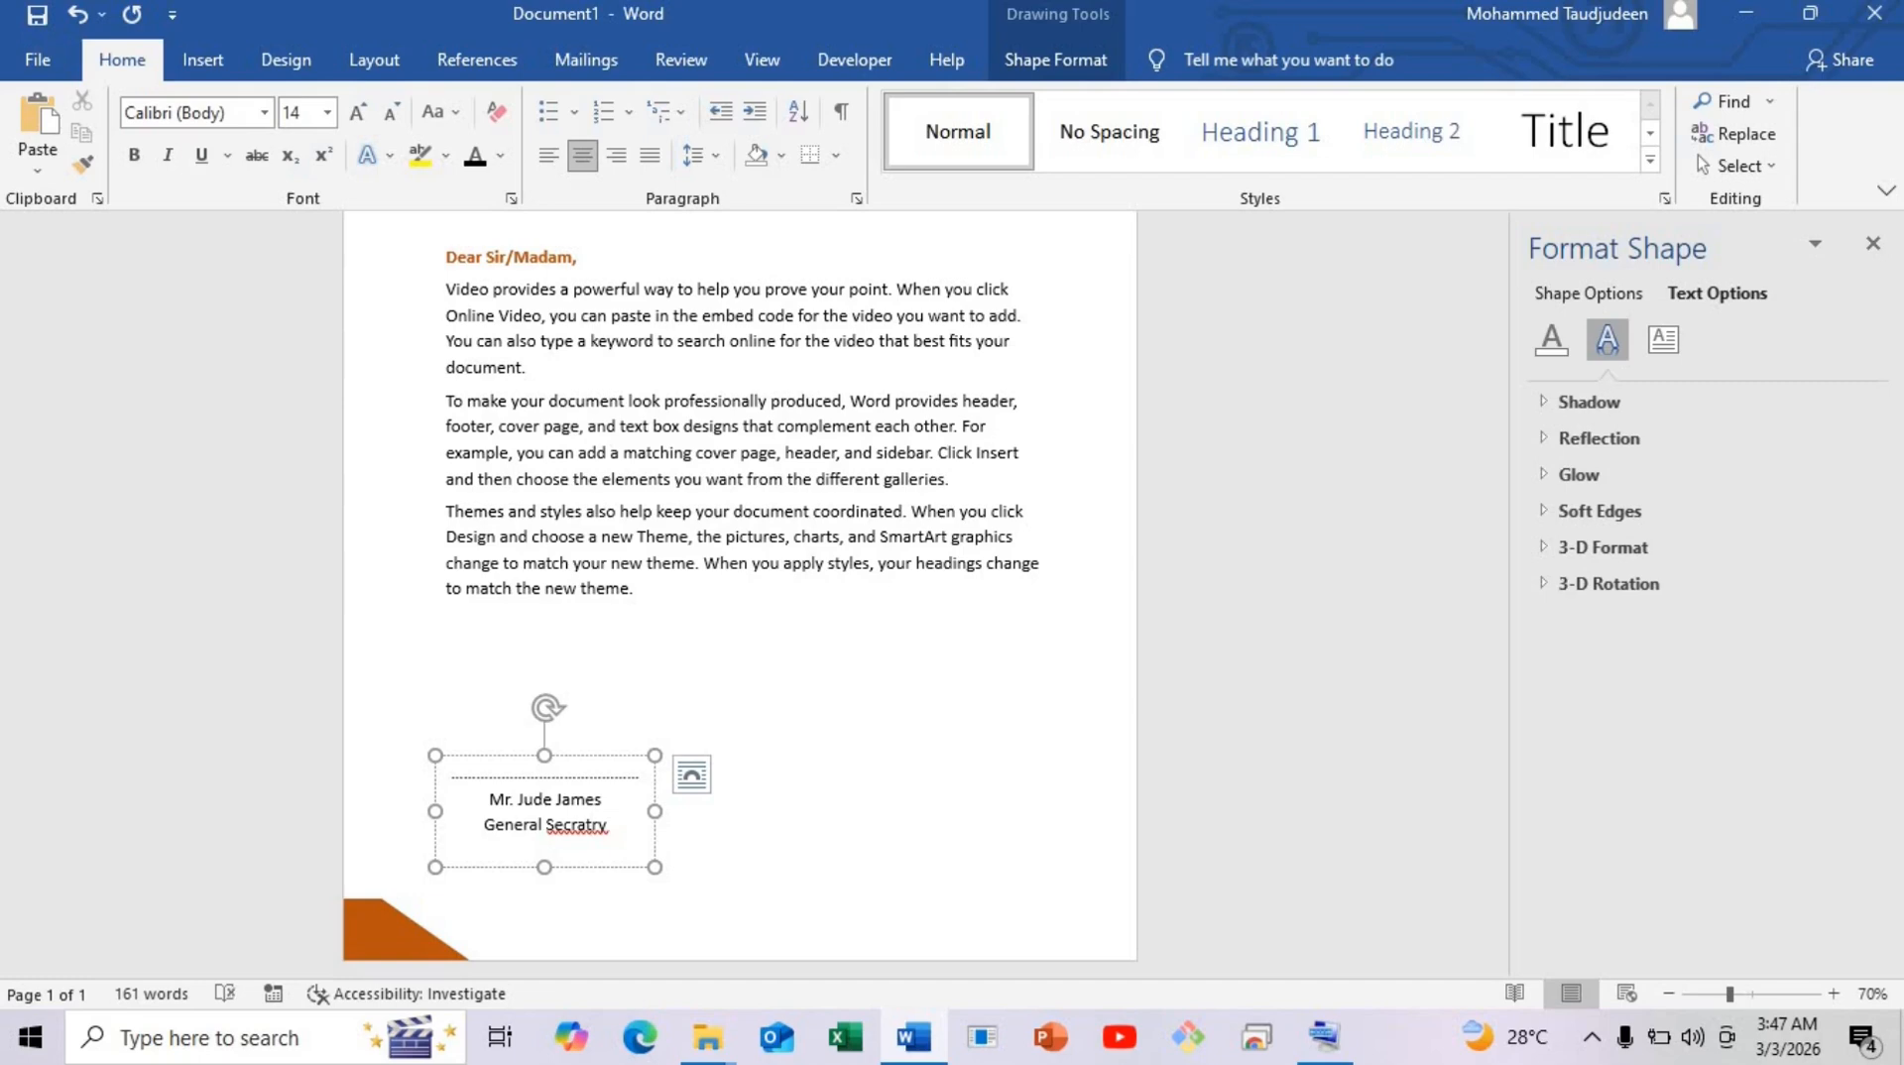
type("a")
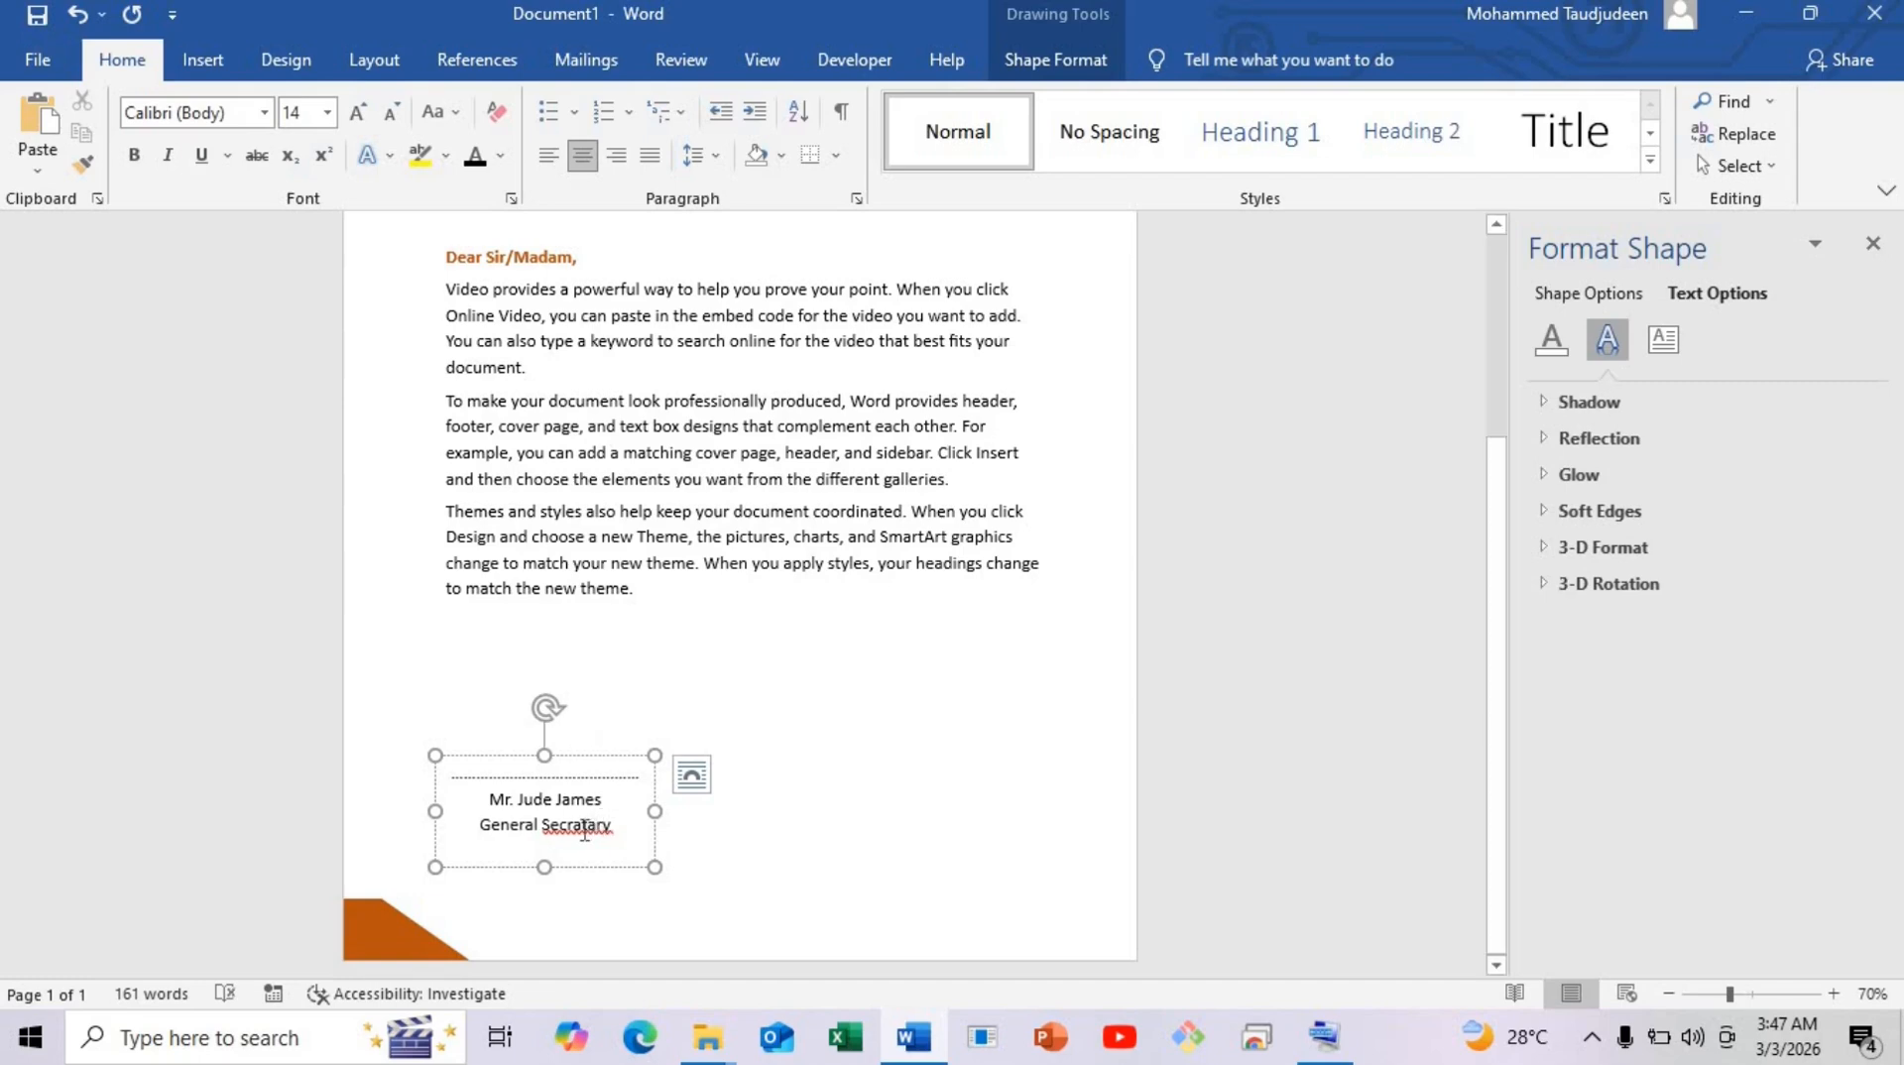
key("BackSpace")
type("e")
Make the signer's name bold and orange.
left_click_drag(485, 836, 470, 811)
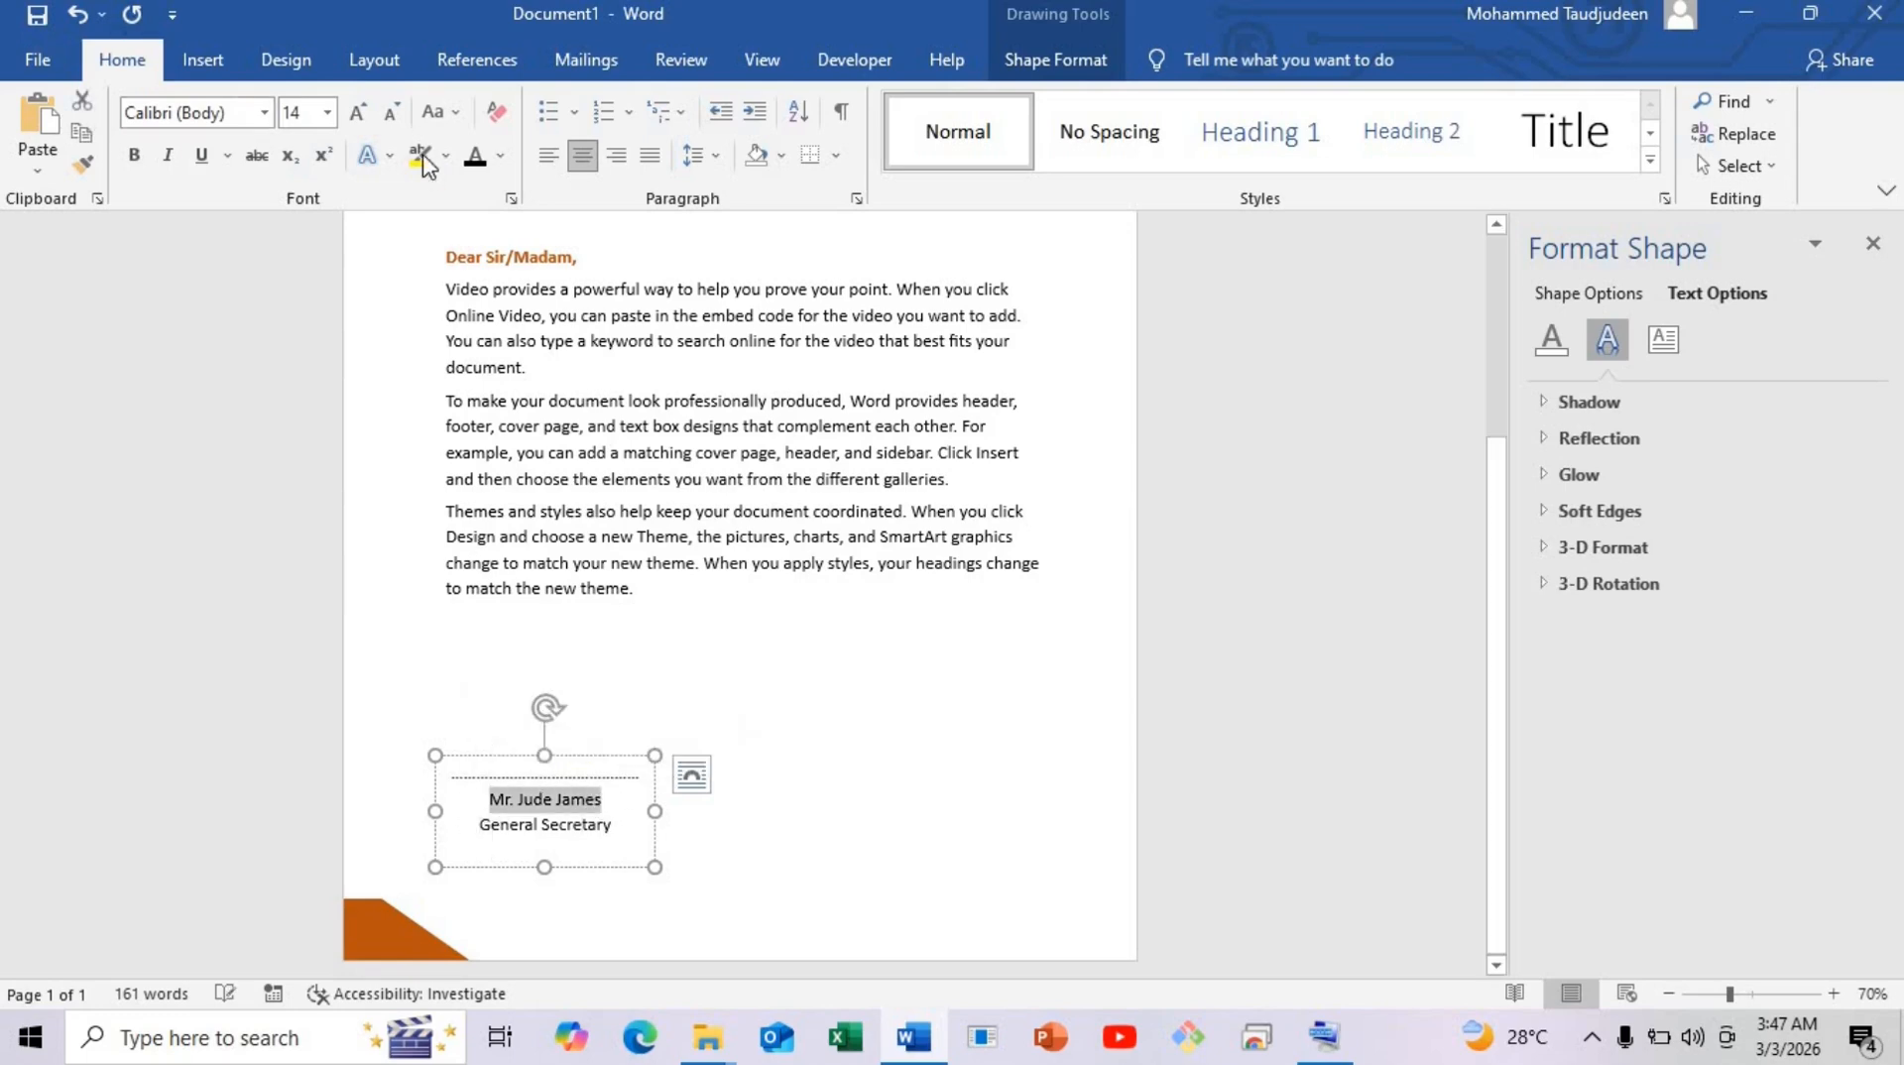
left_click(500, 156)
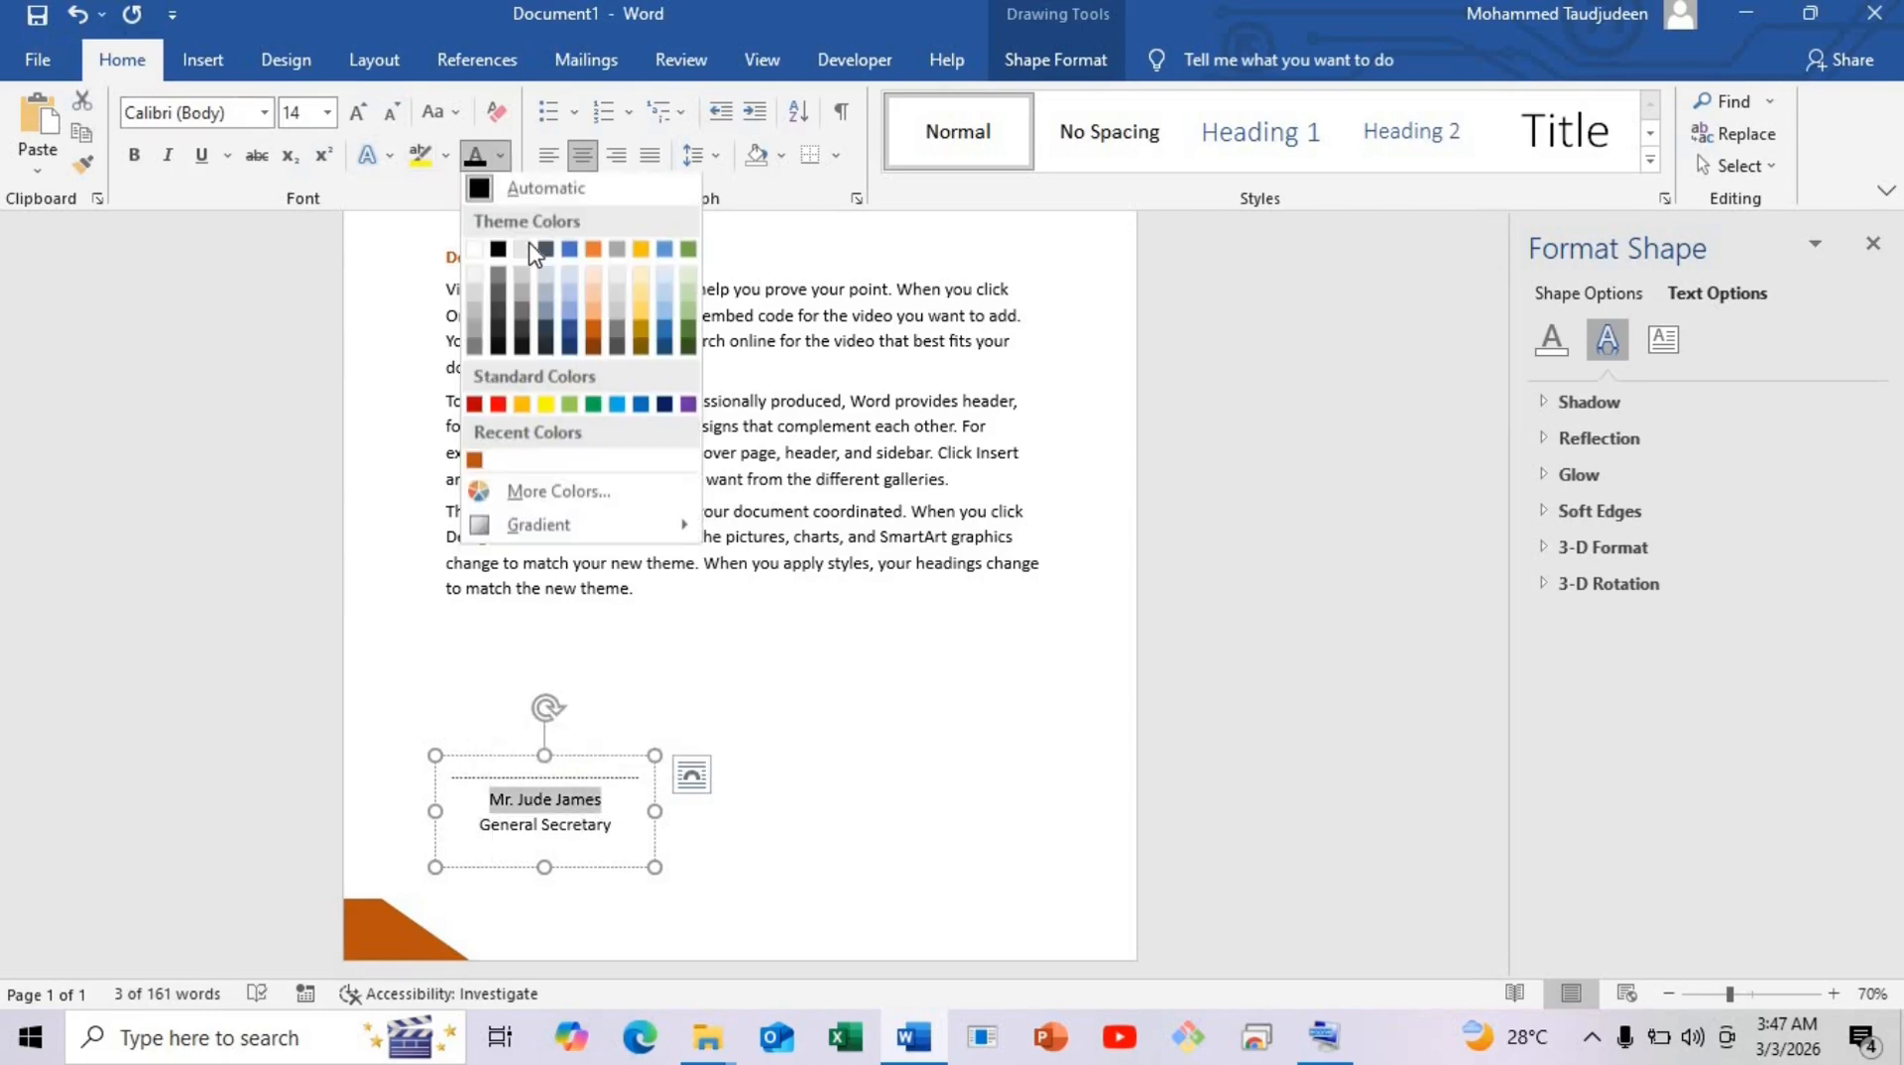
left_click(477, 461)
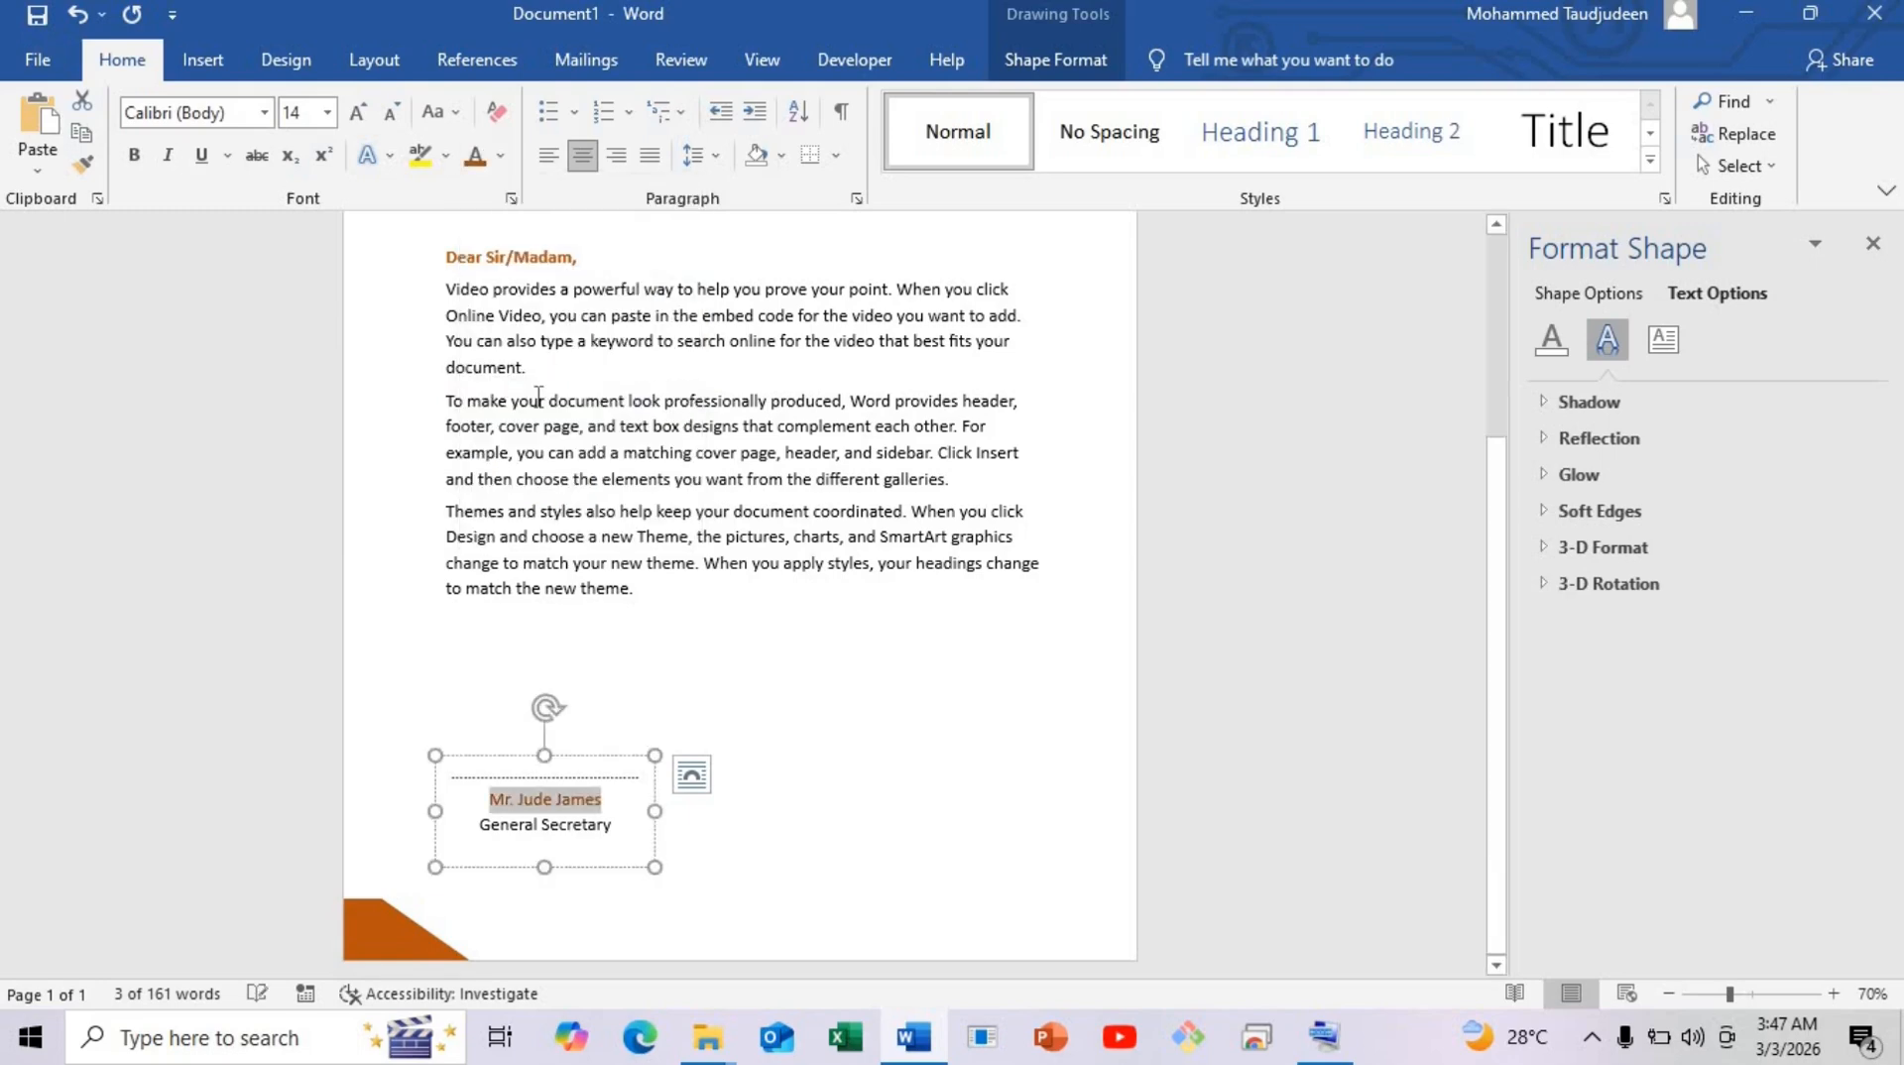
left_click(134, 155)
left_click(657, 865)
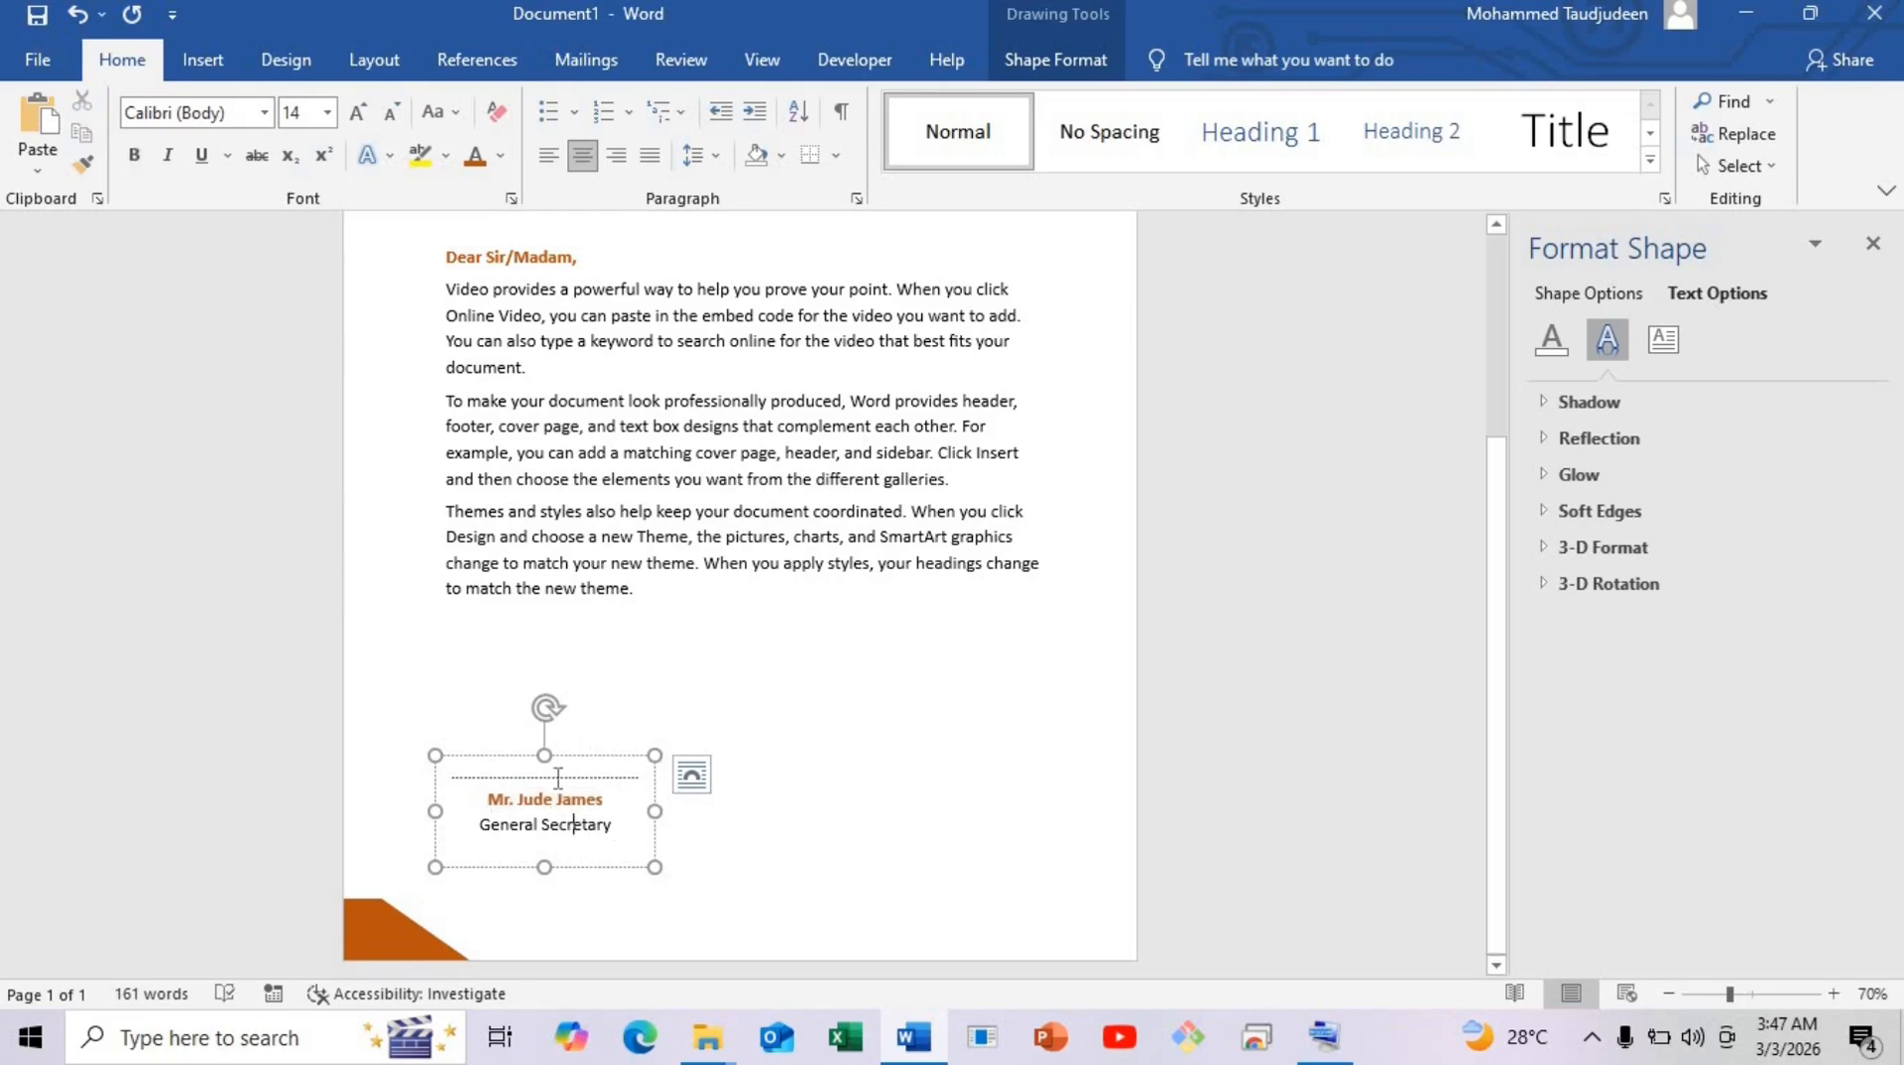
Bold the dotted signature line and shrink the signature box to fit.
left_click_drag(557, 777, 449, 771)
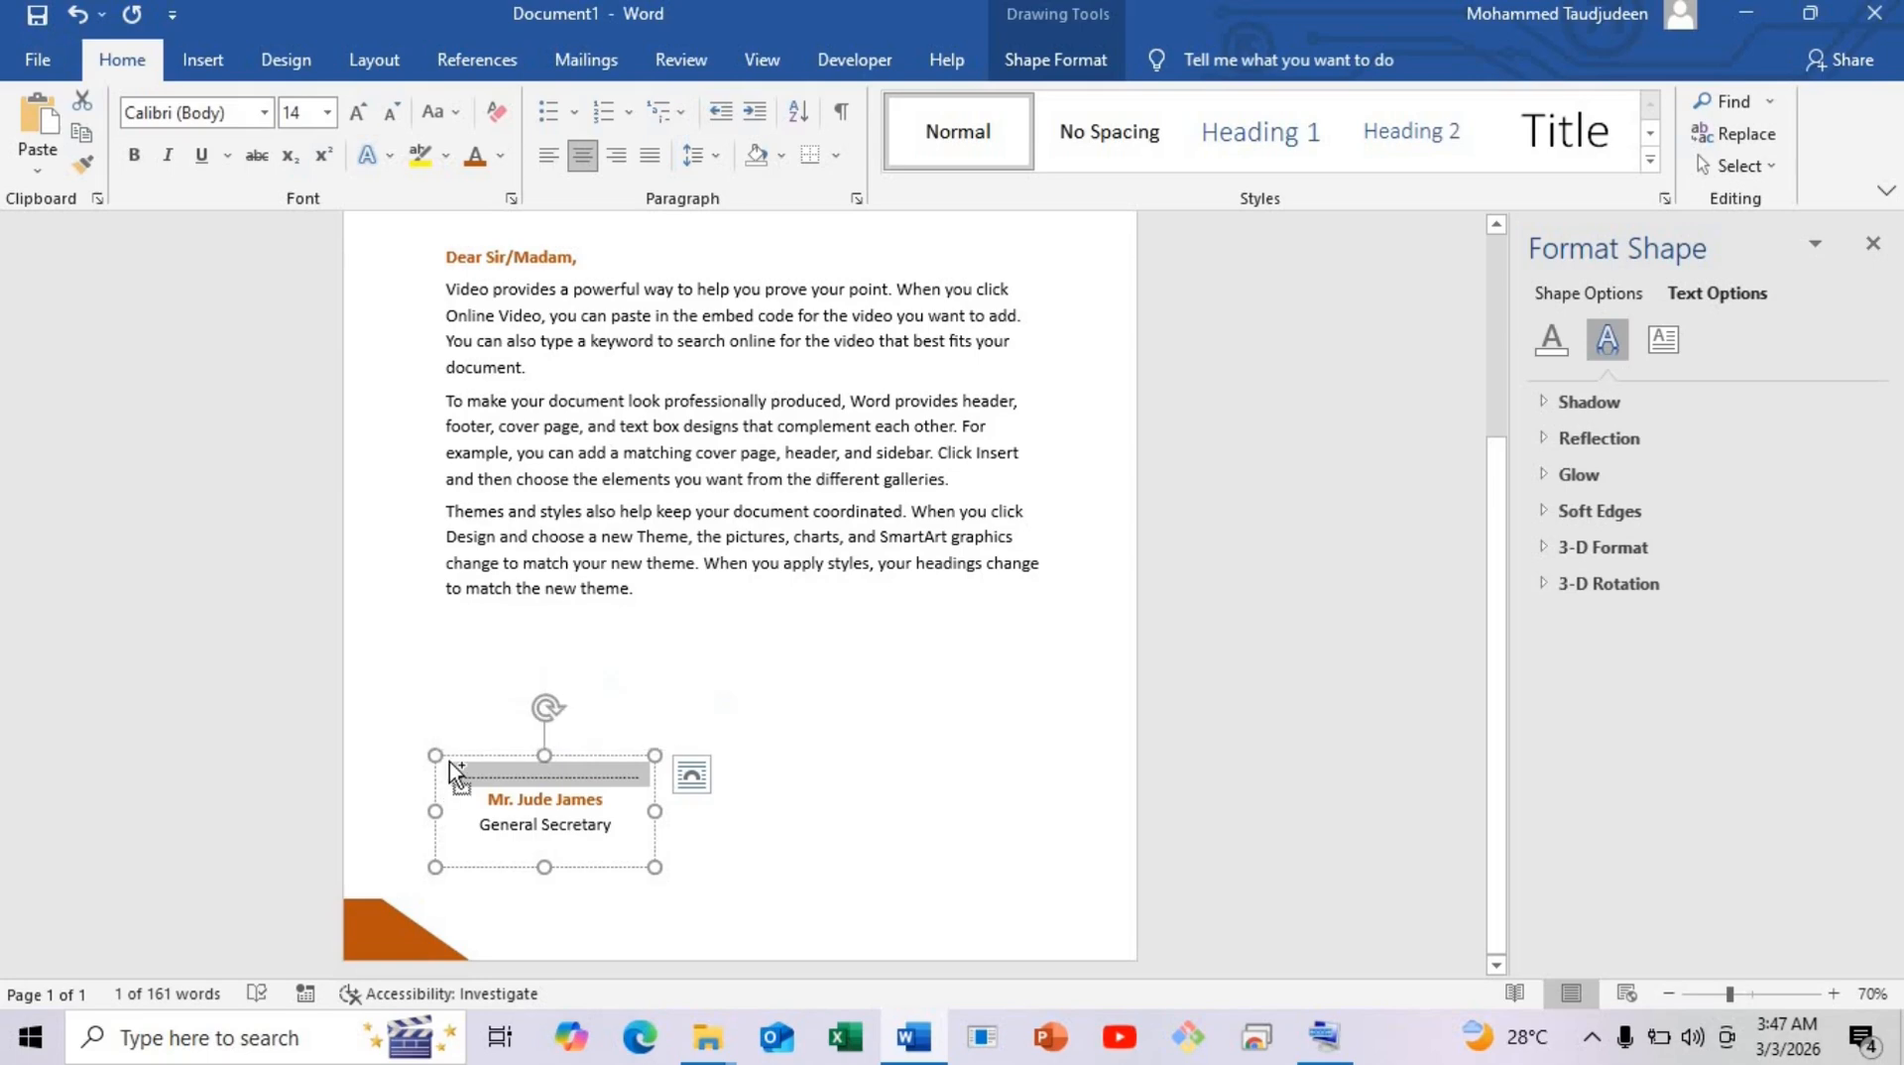
key("ctrl+b")
left_click(652, 864)
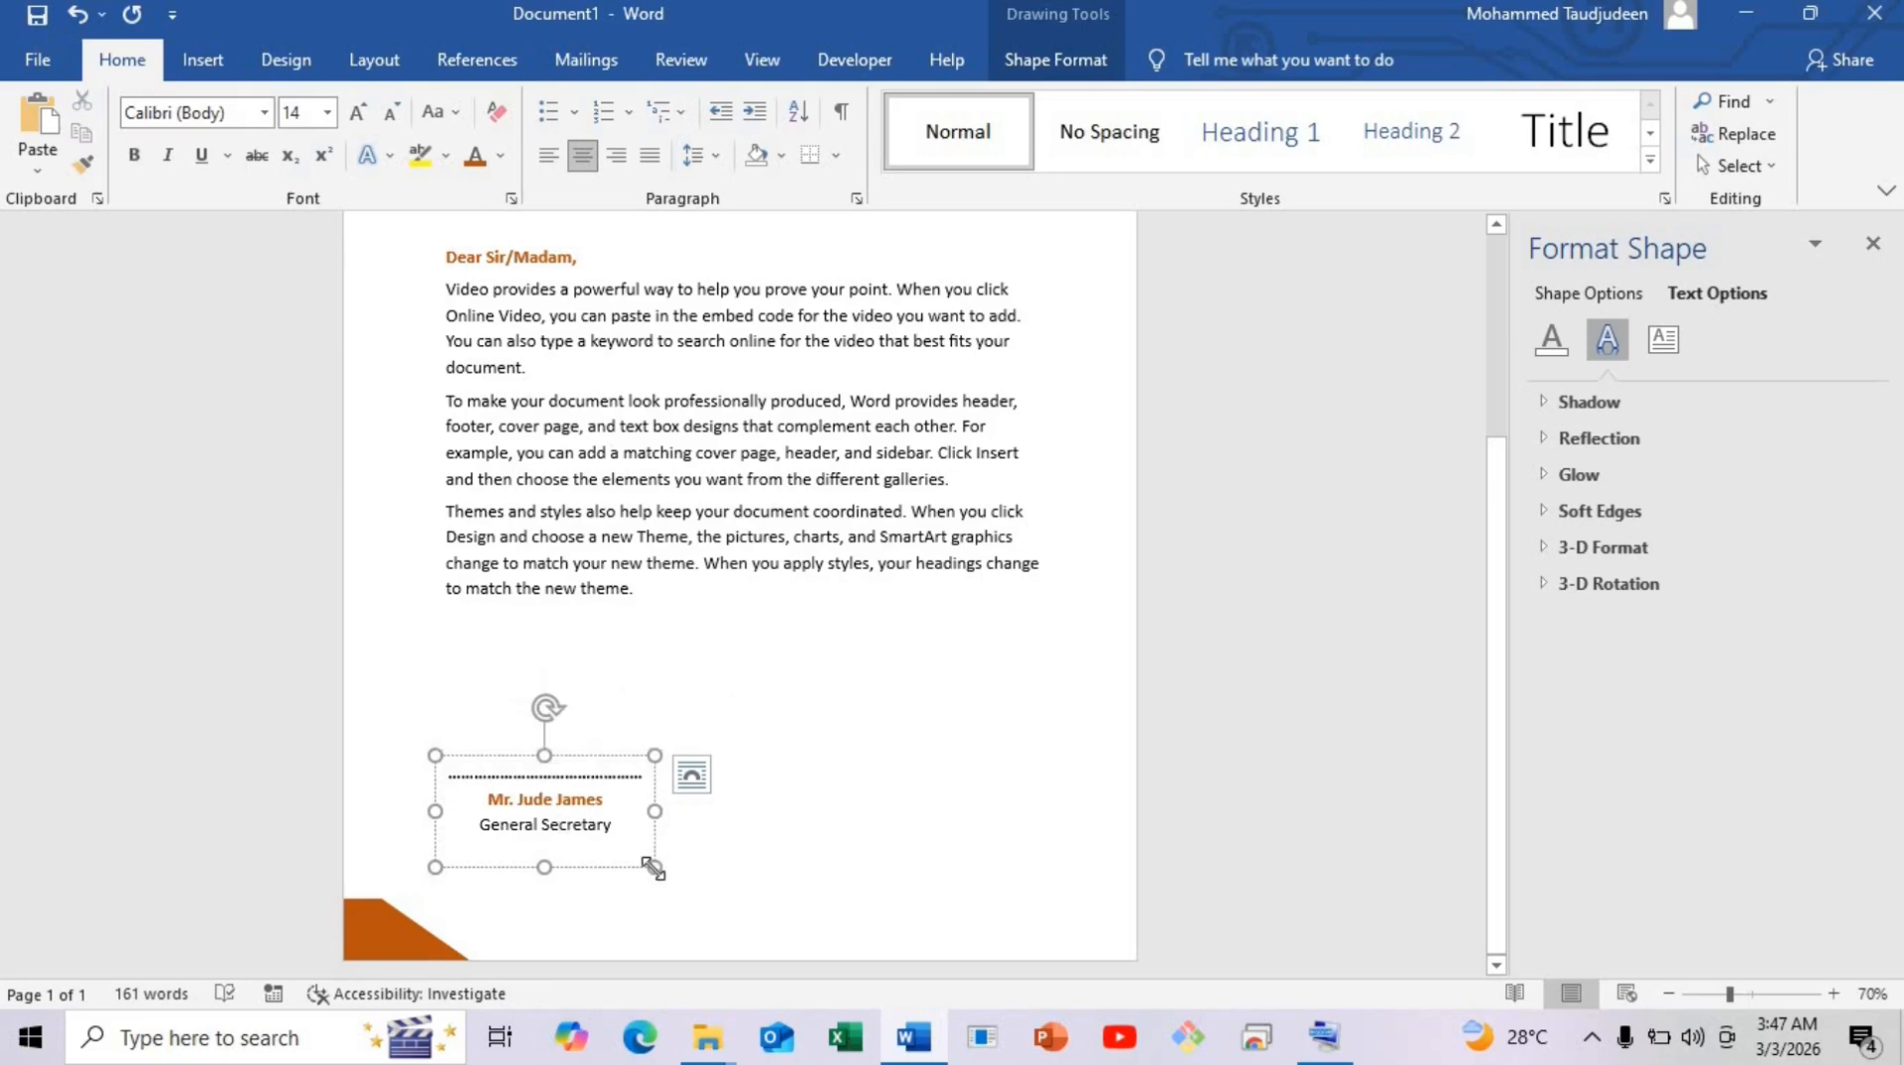
mouse_move(651, 864)
left_mouse_down()
mouse_move(662, 842)
mouse_move(624, 799)
mouse_move(612, 854)
mouse_move(644, 843)
left_mouse_up()
Copy the letterhead's rule line down below the signature block.
left_click(743, 693)
scroll(733, 595, "up", 3)
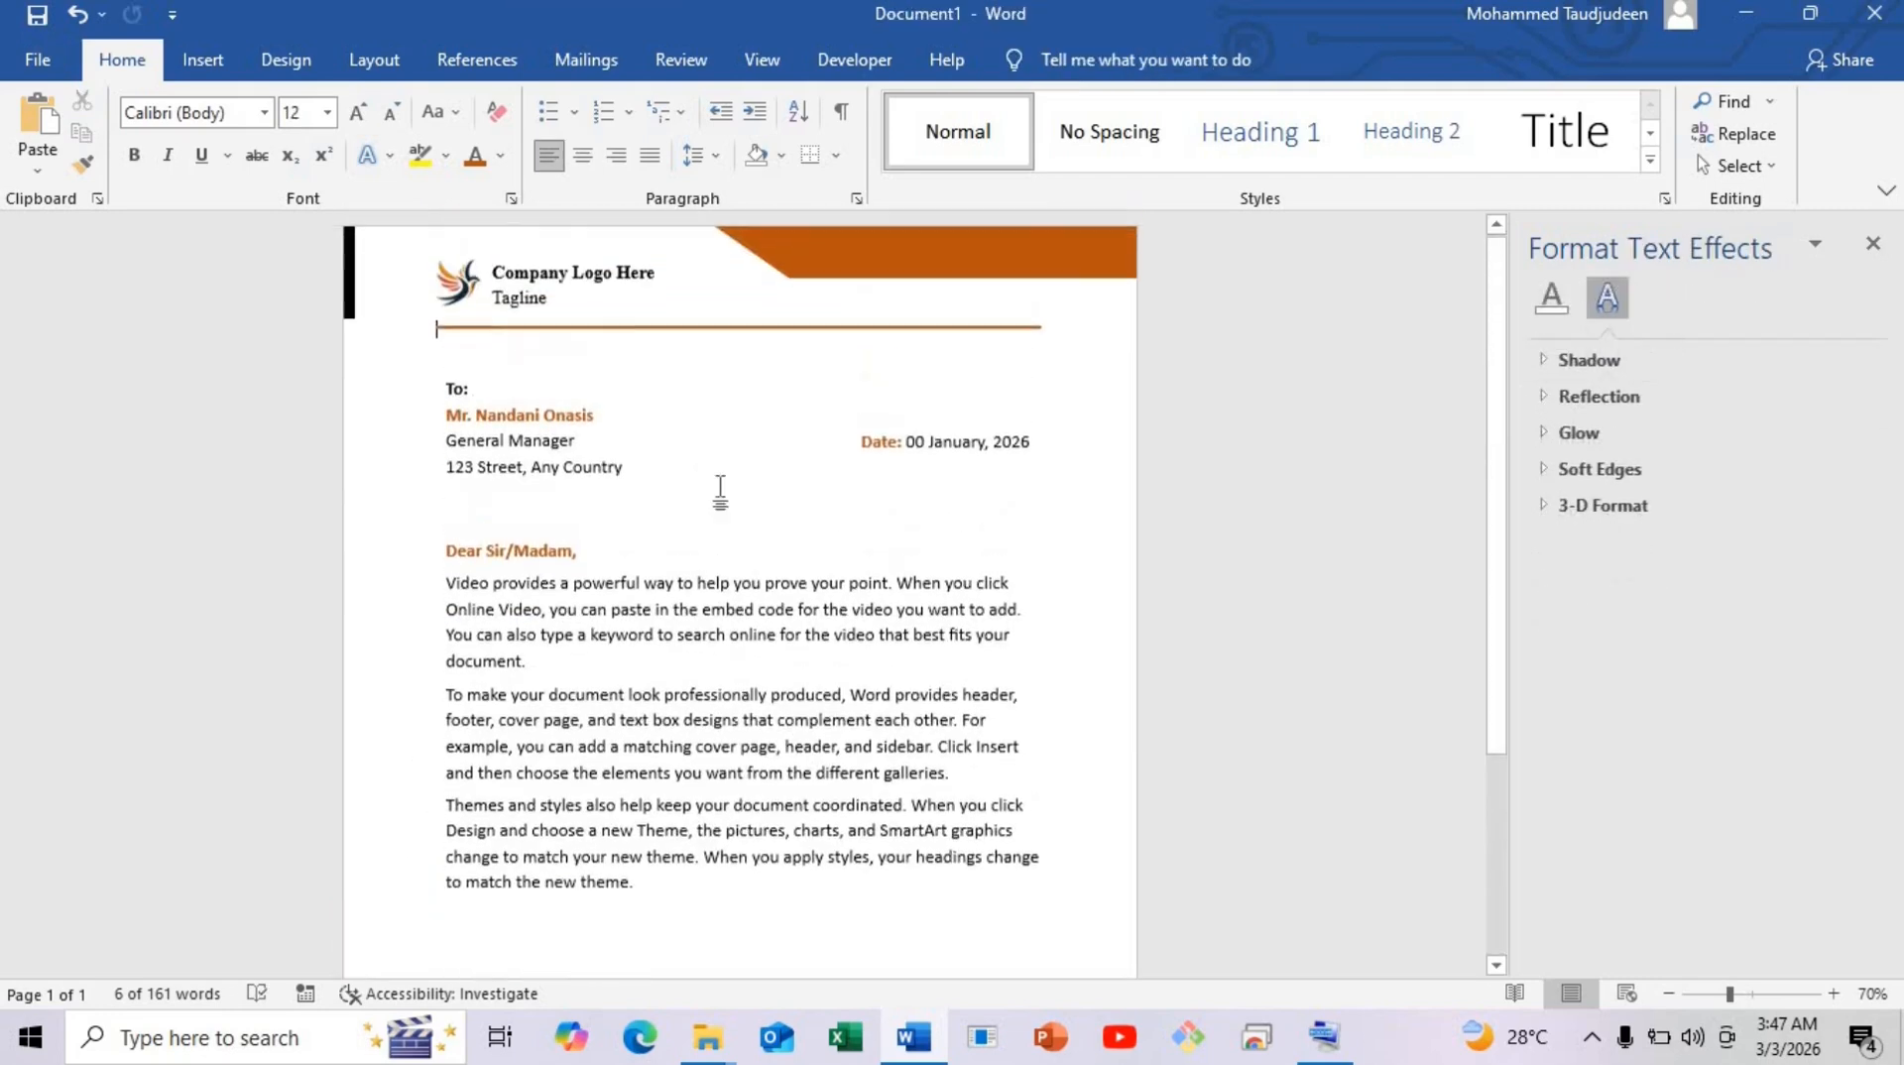
left_click(709, 330)
left_click_drag(711, 330, 713, 878)
scroll(714, 852, "down", 3)
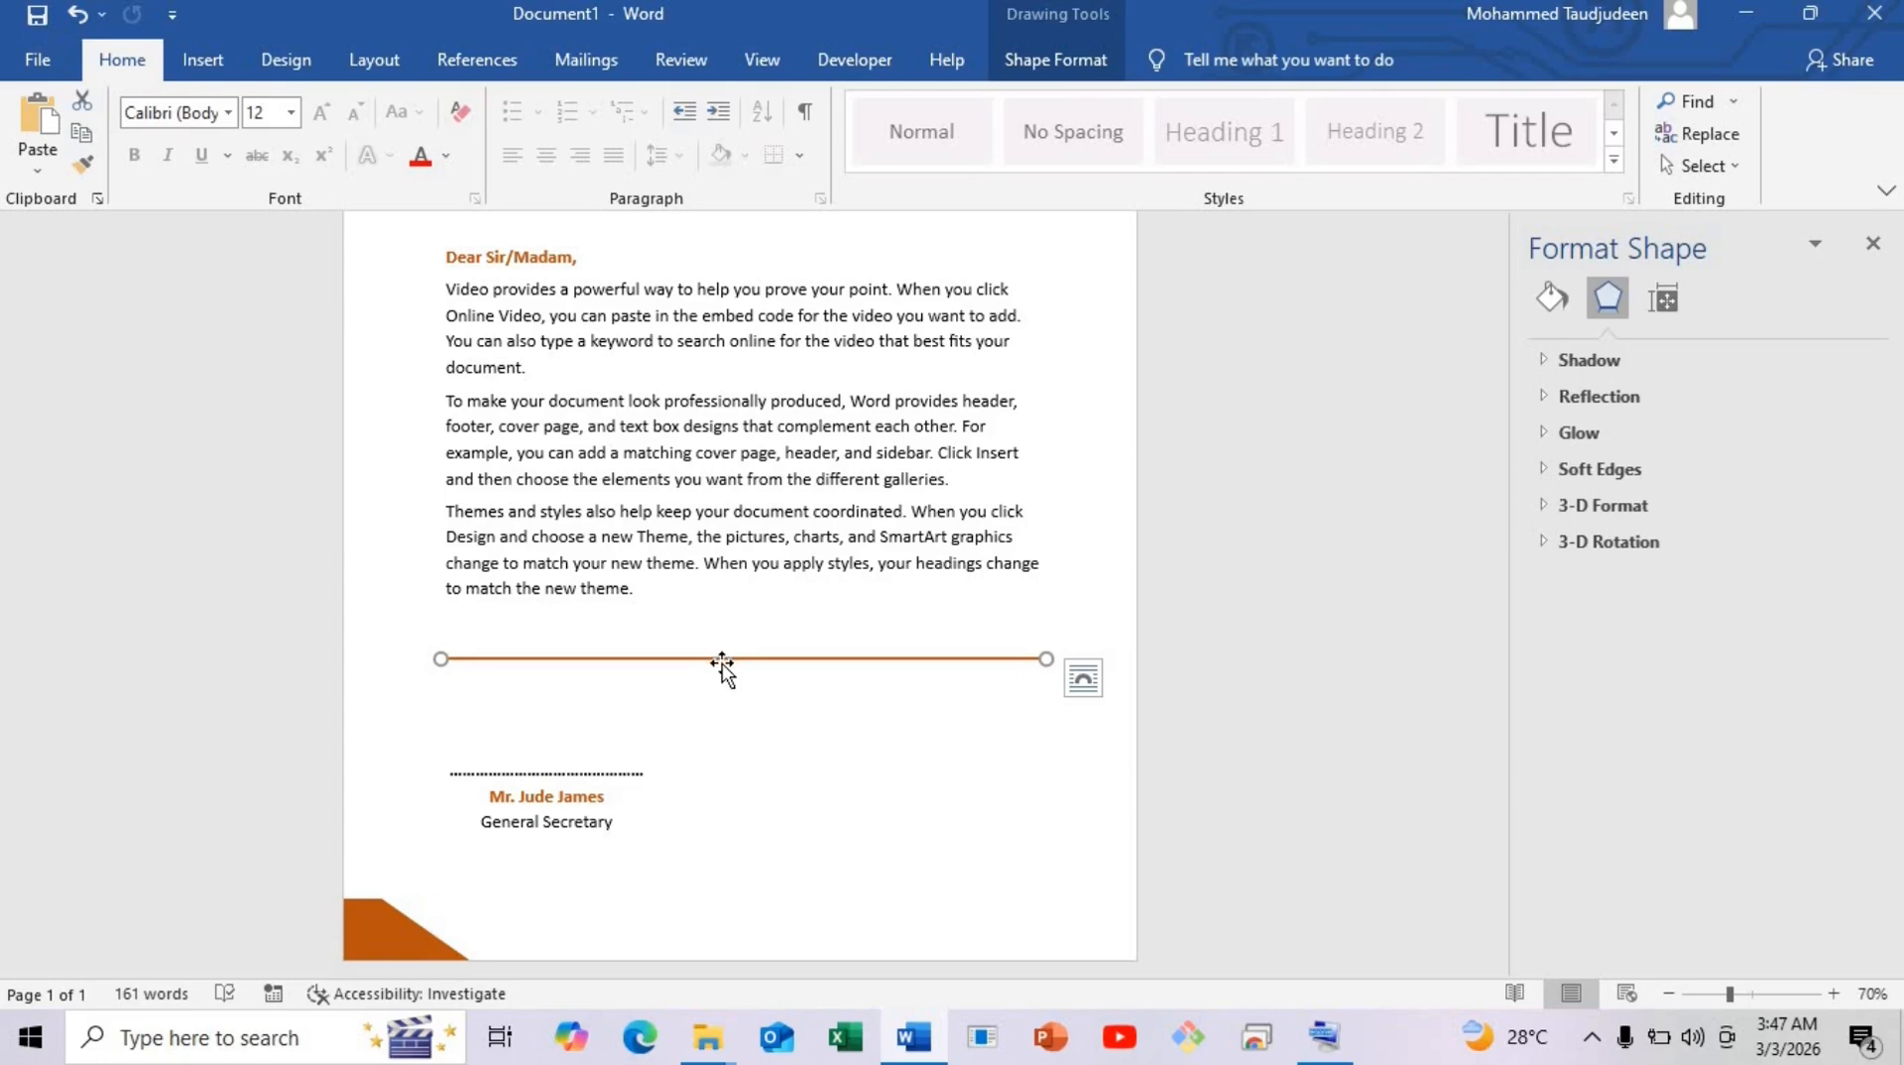
mouse_move(722, 667)
left_mouse_down()
mouse_move(740, 883)
mouse_move(708, 887)
left_mouse_up()
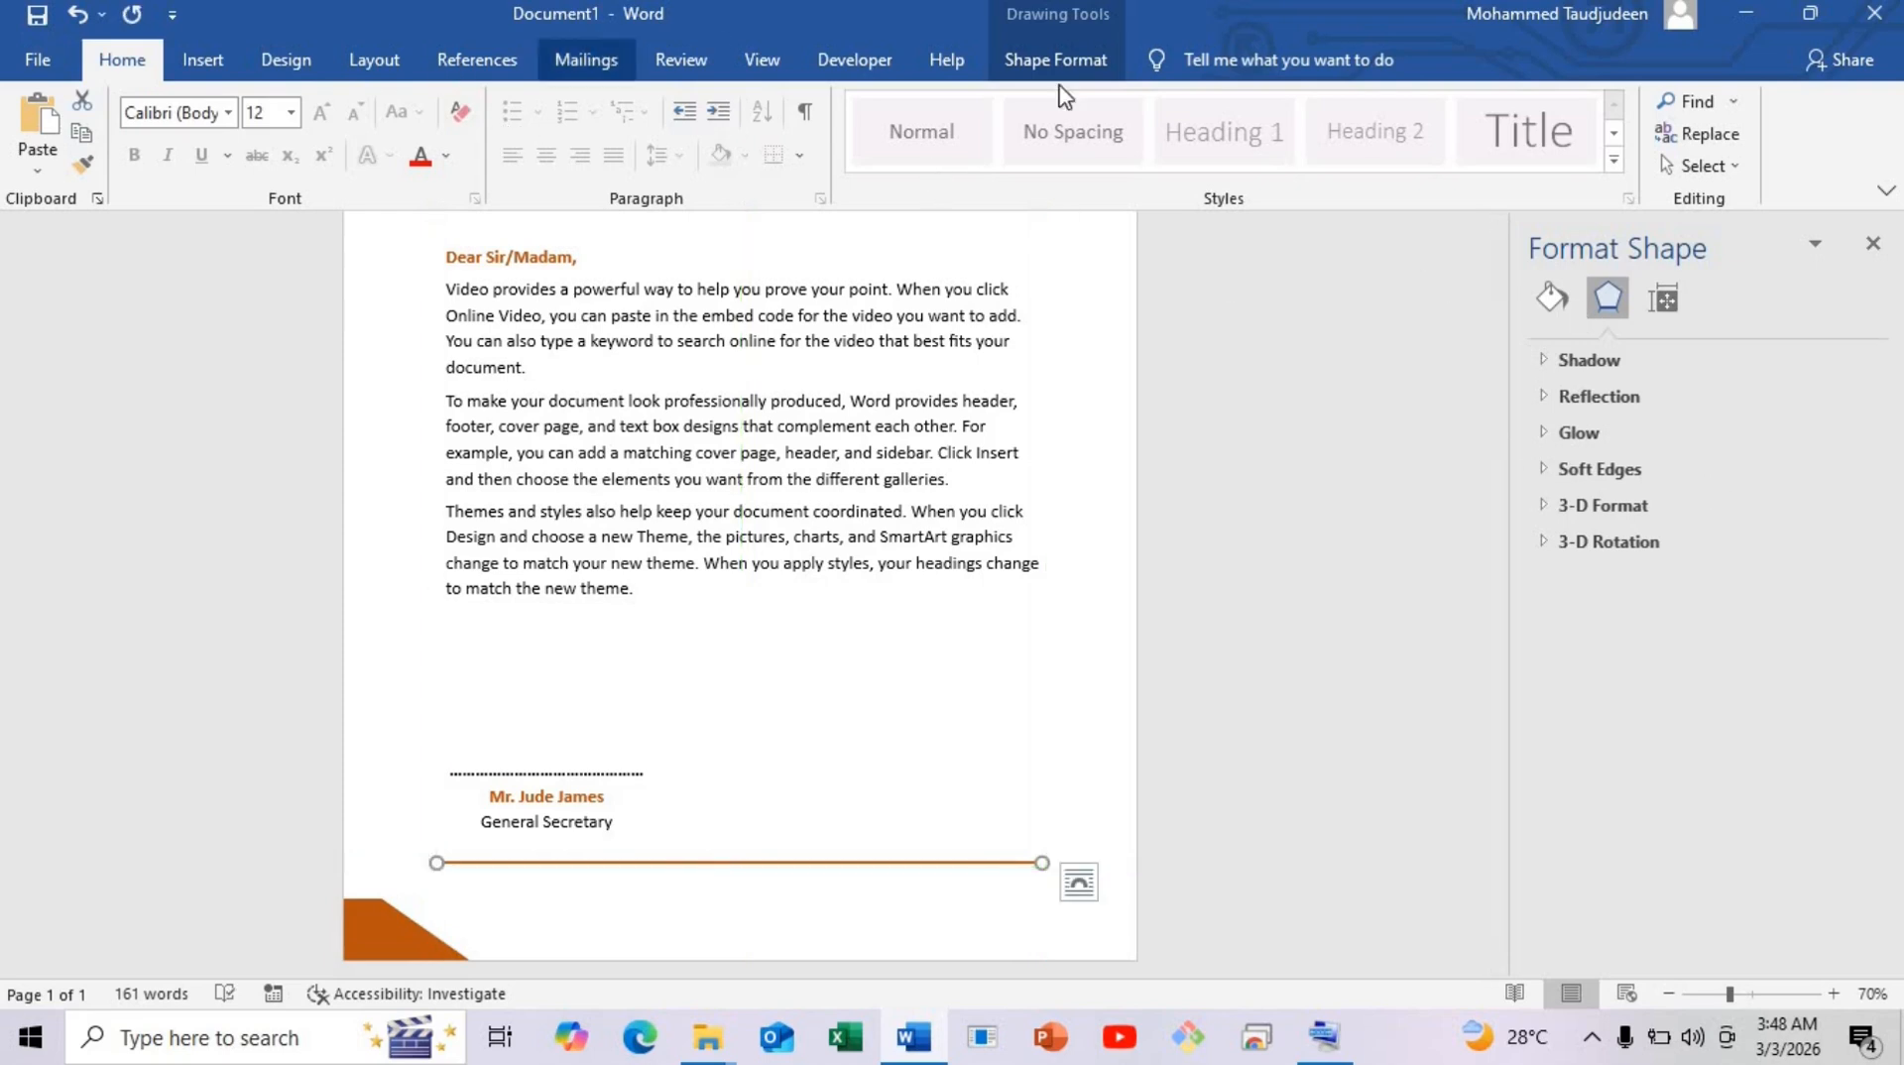
Set the copied line's outline colour to black.
left_click(1055, 59)
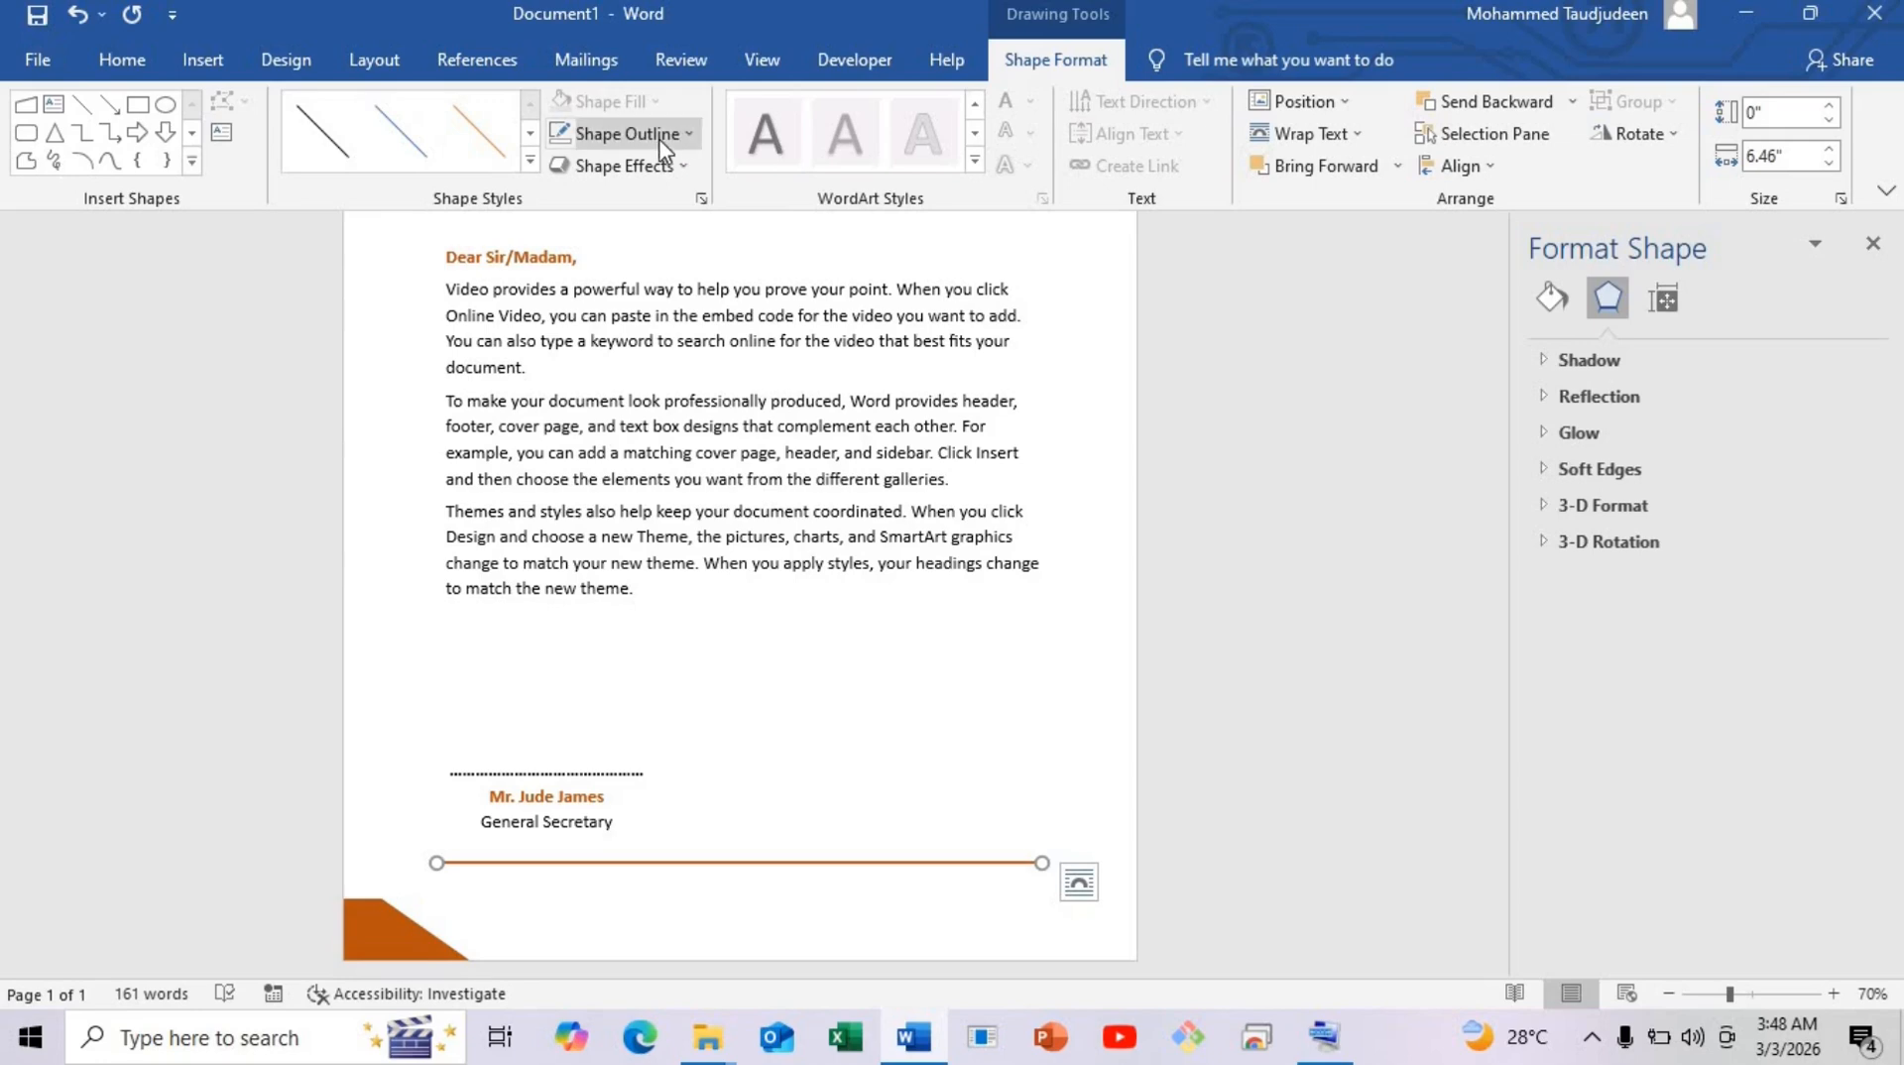
left_click(662, 135)
left_click(595, 198)
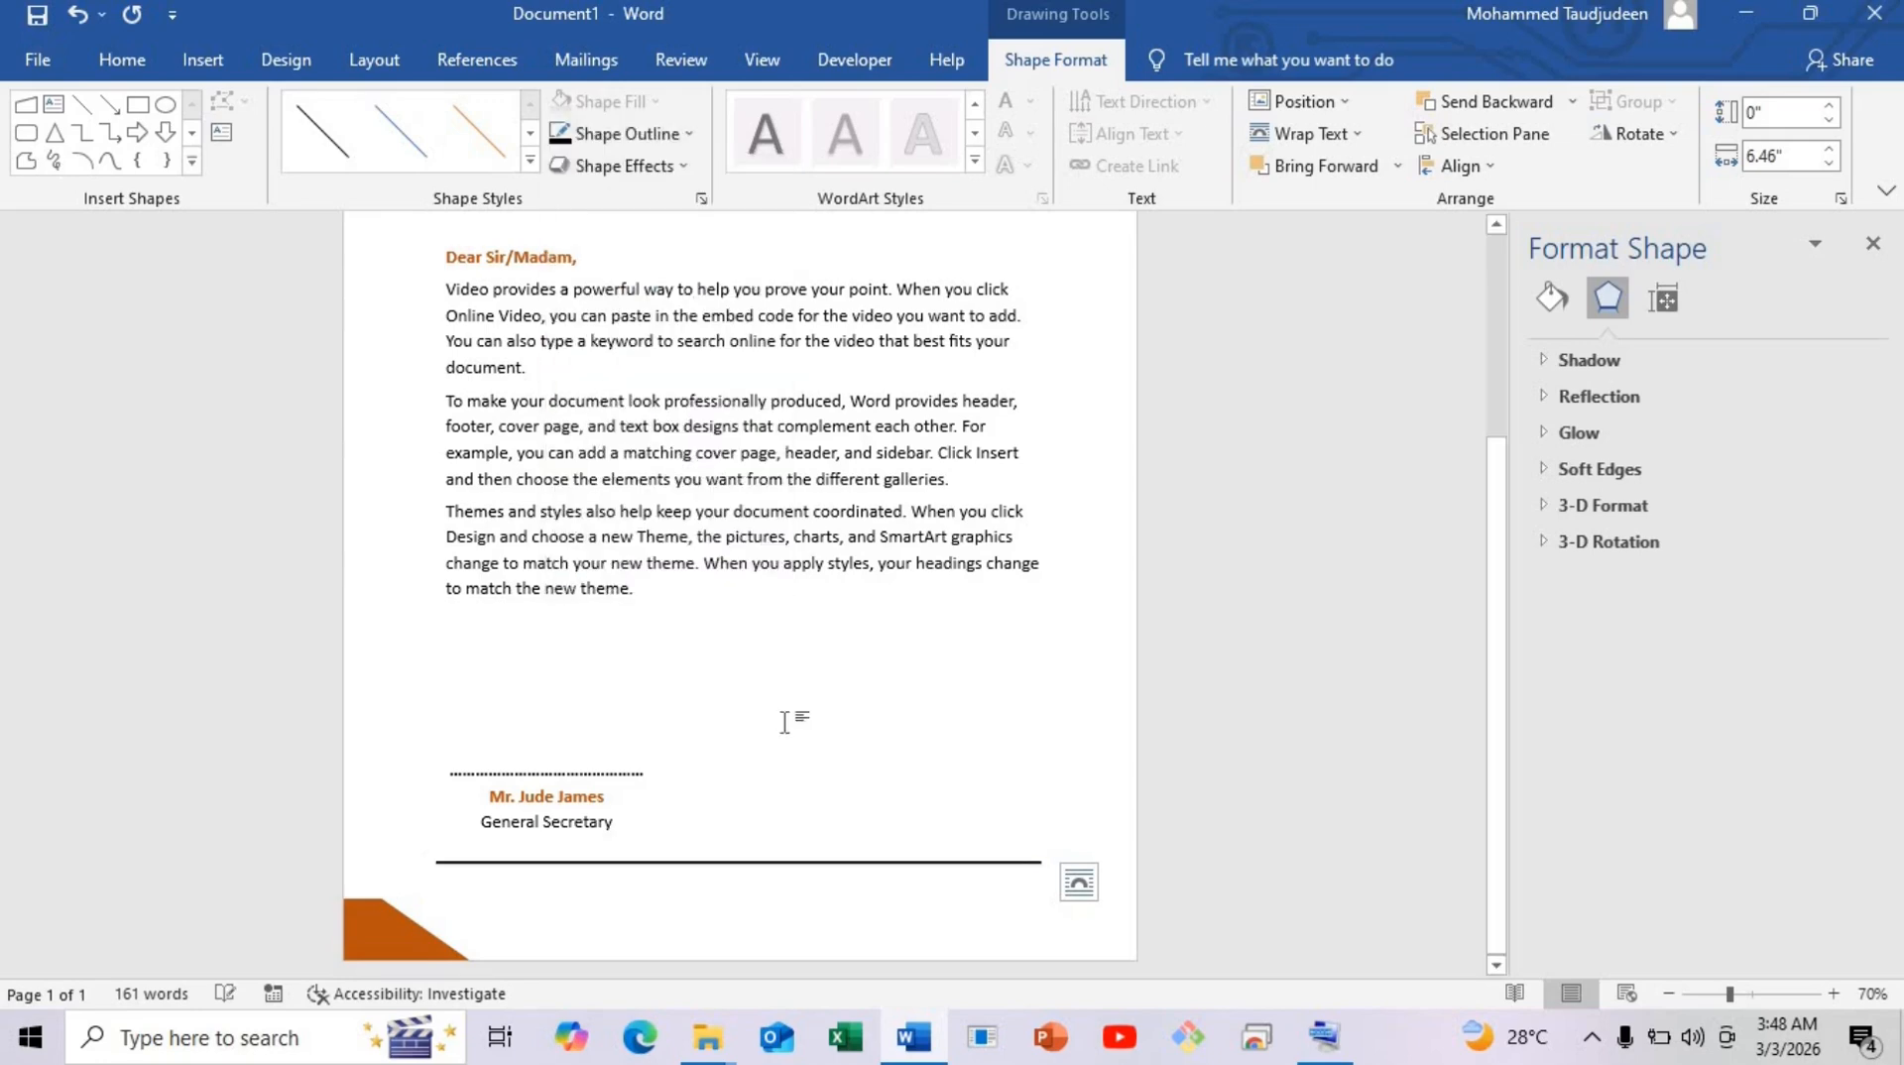
key("Escape")
Move the signature box up slightly.
scroll(781, 744, "down", 3)
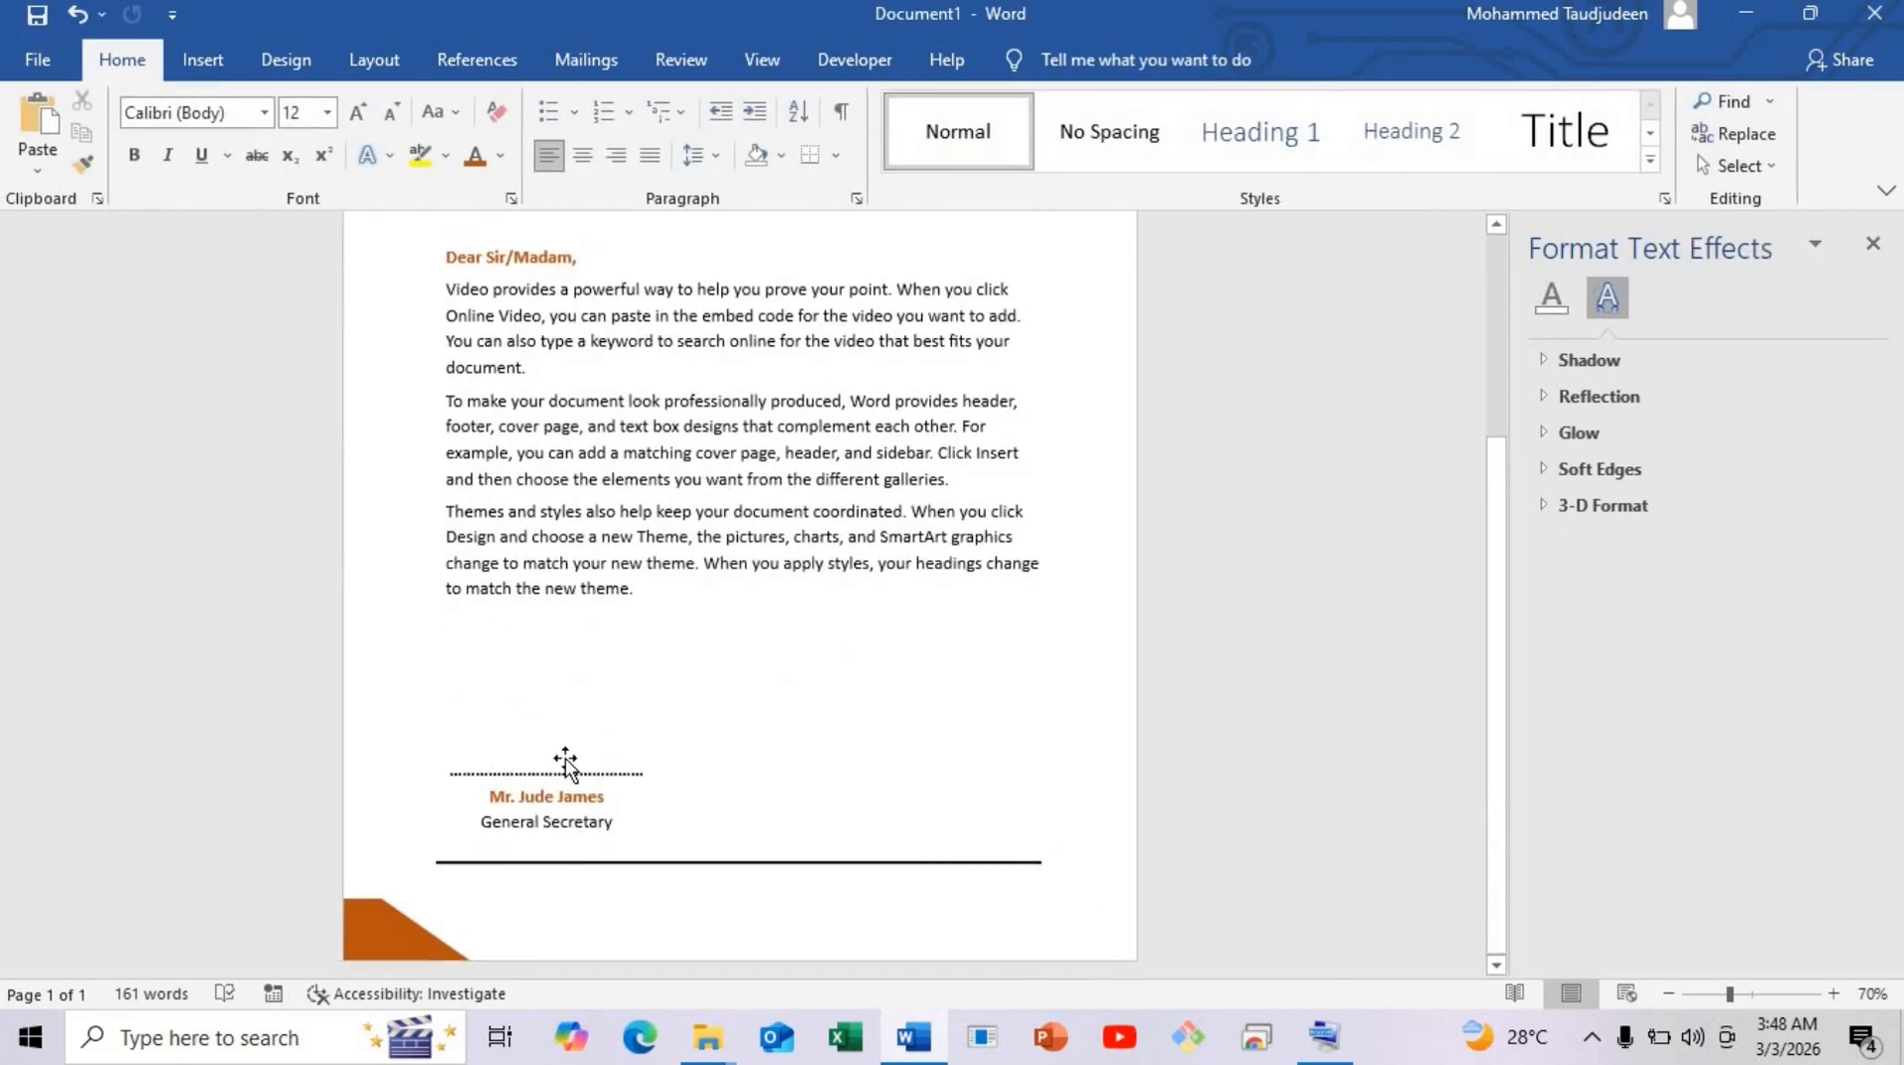
left_click(559, 756)
left_click_drag(559, 741, 560, 694)
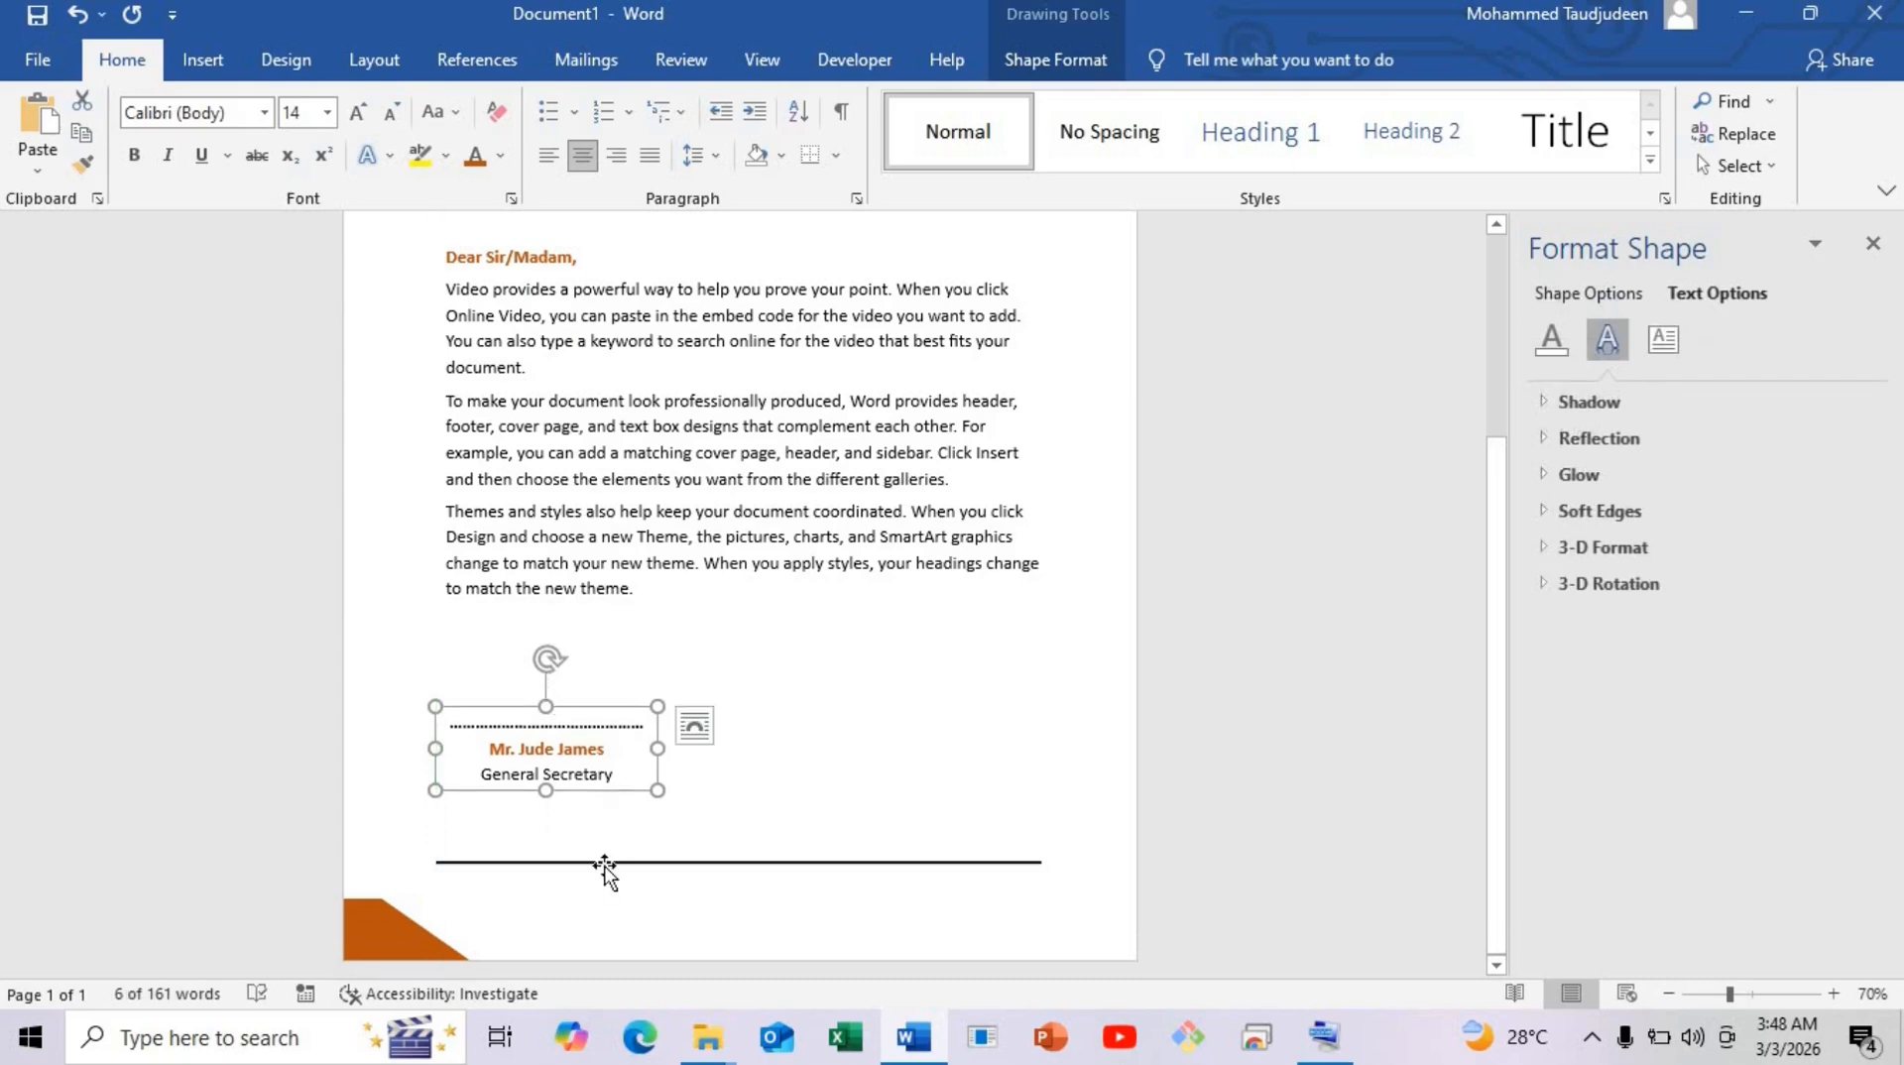
Raise the black line slightly and duplicate the signature box up to the right.
left_click_drag(604, 864, 604, 841)
left_click(837, 642)
scroll(562, 773, "down", 3)
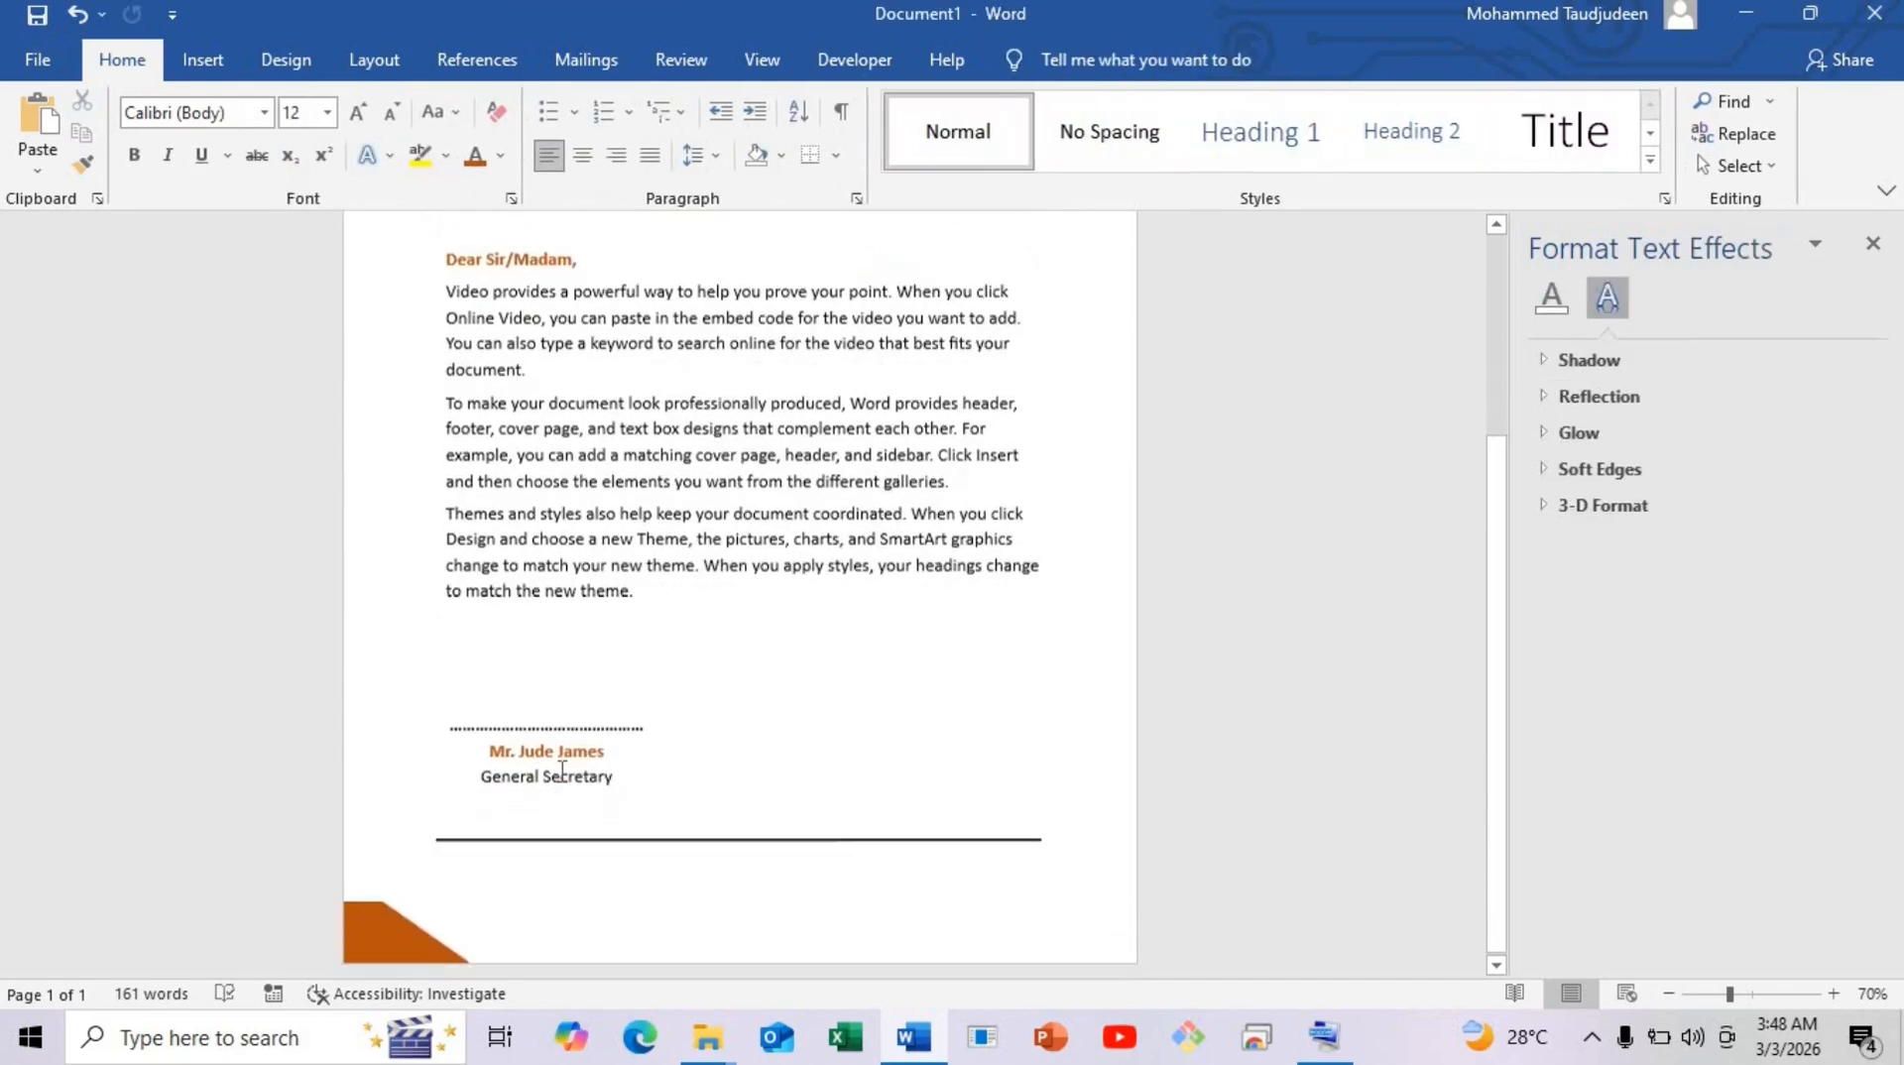
left_click(563, 772)
left_click(569, 789)
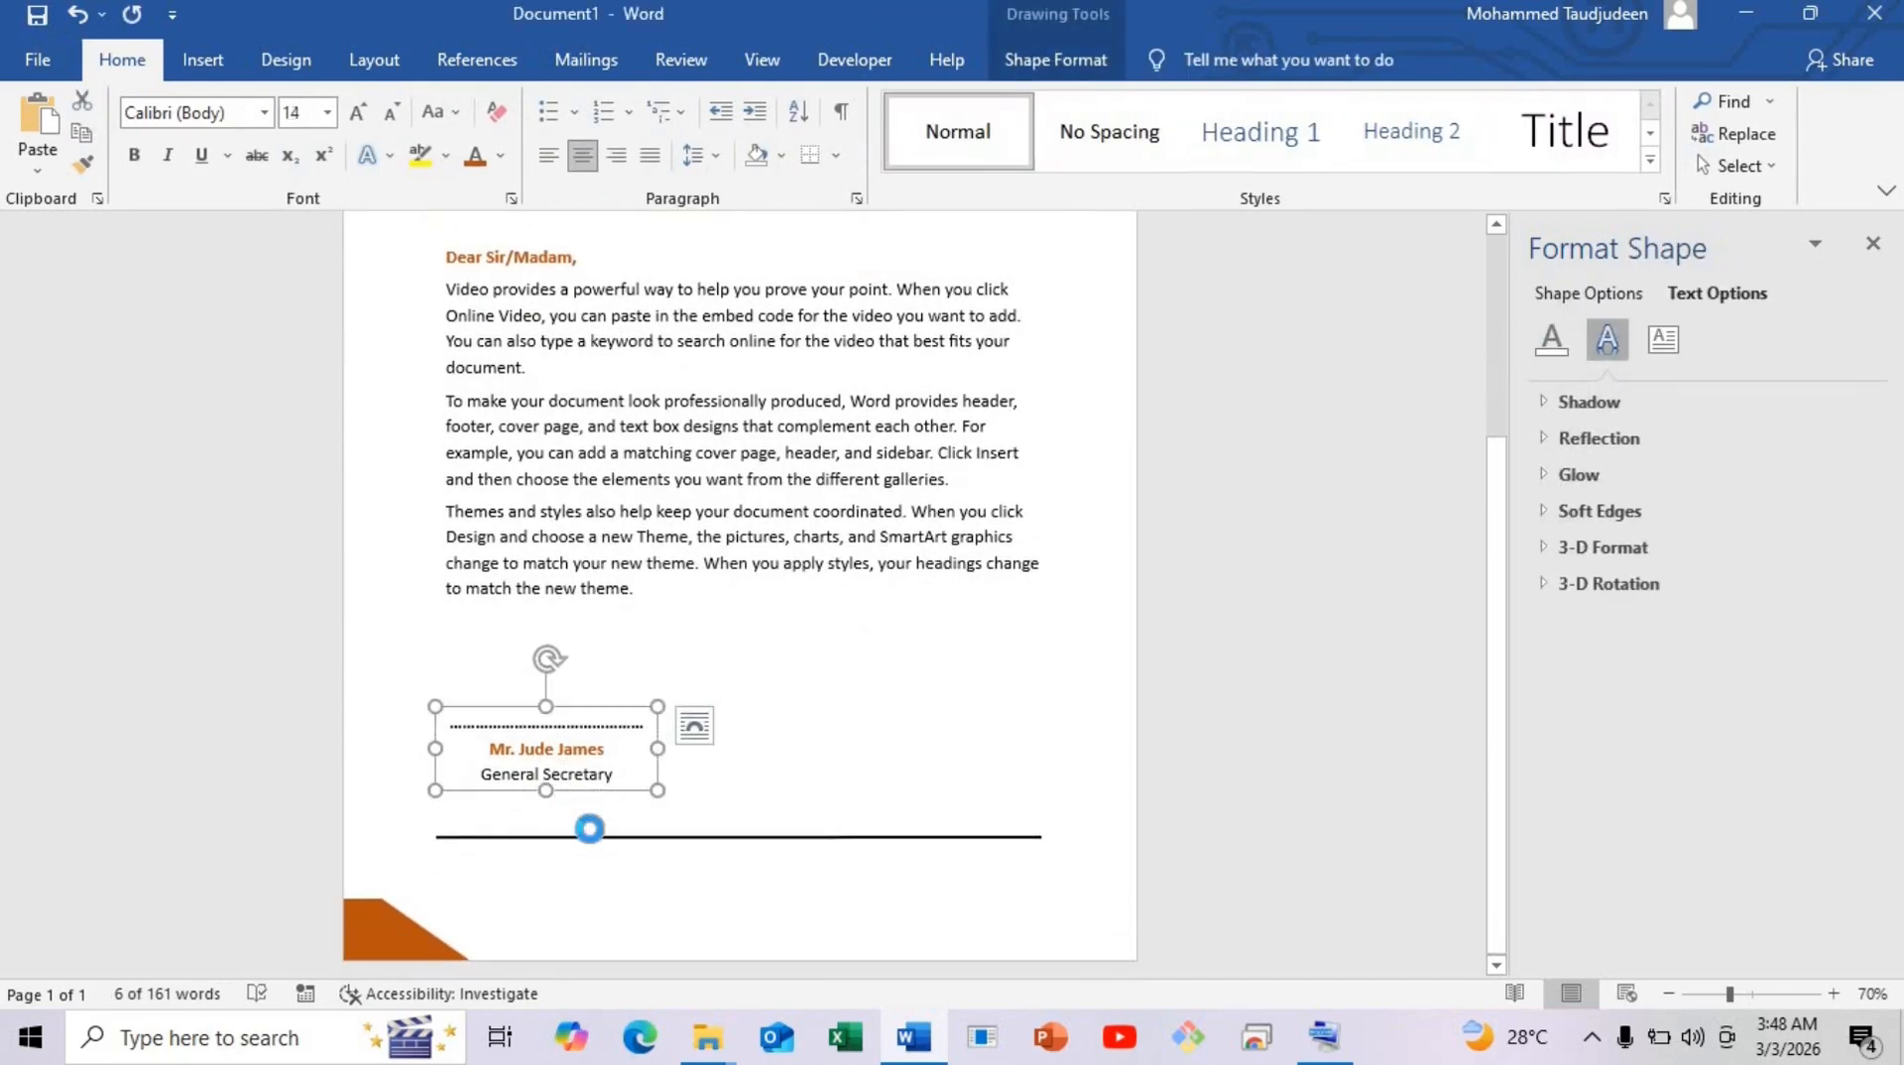
mouse_move(575, 791)
left_mouse_down()
mouse_move(610, 867)
mouse_move(816, 736)
left_mouse_up()
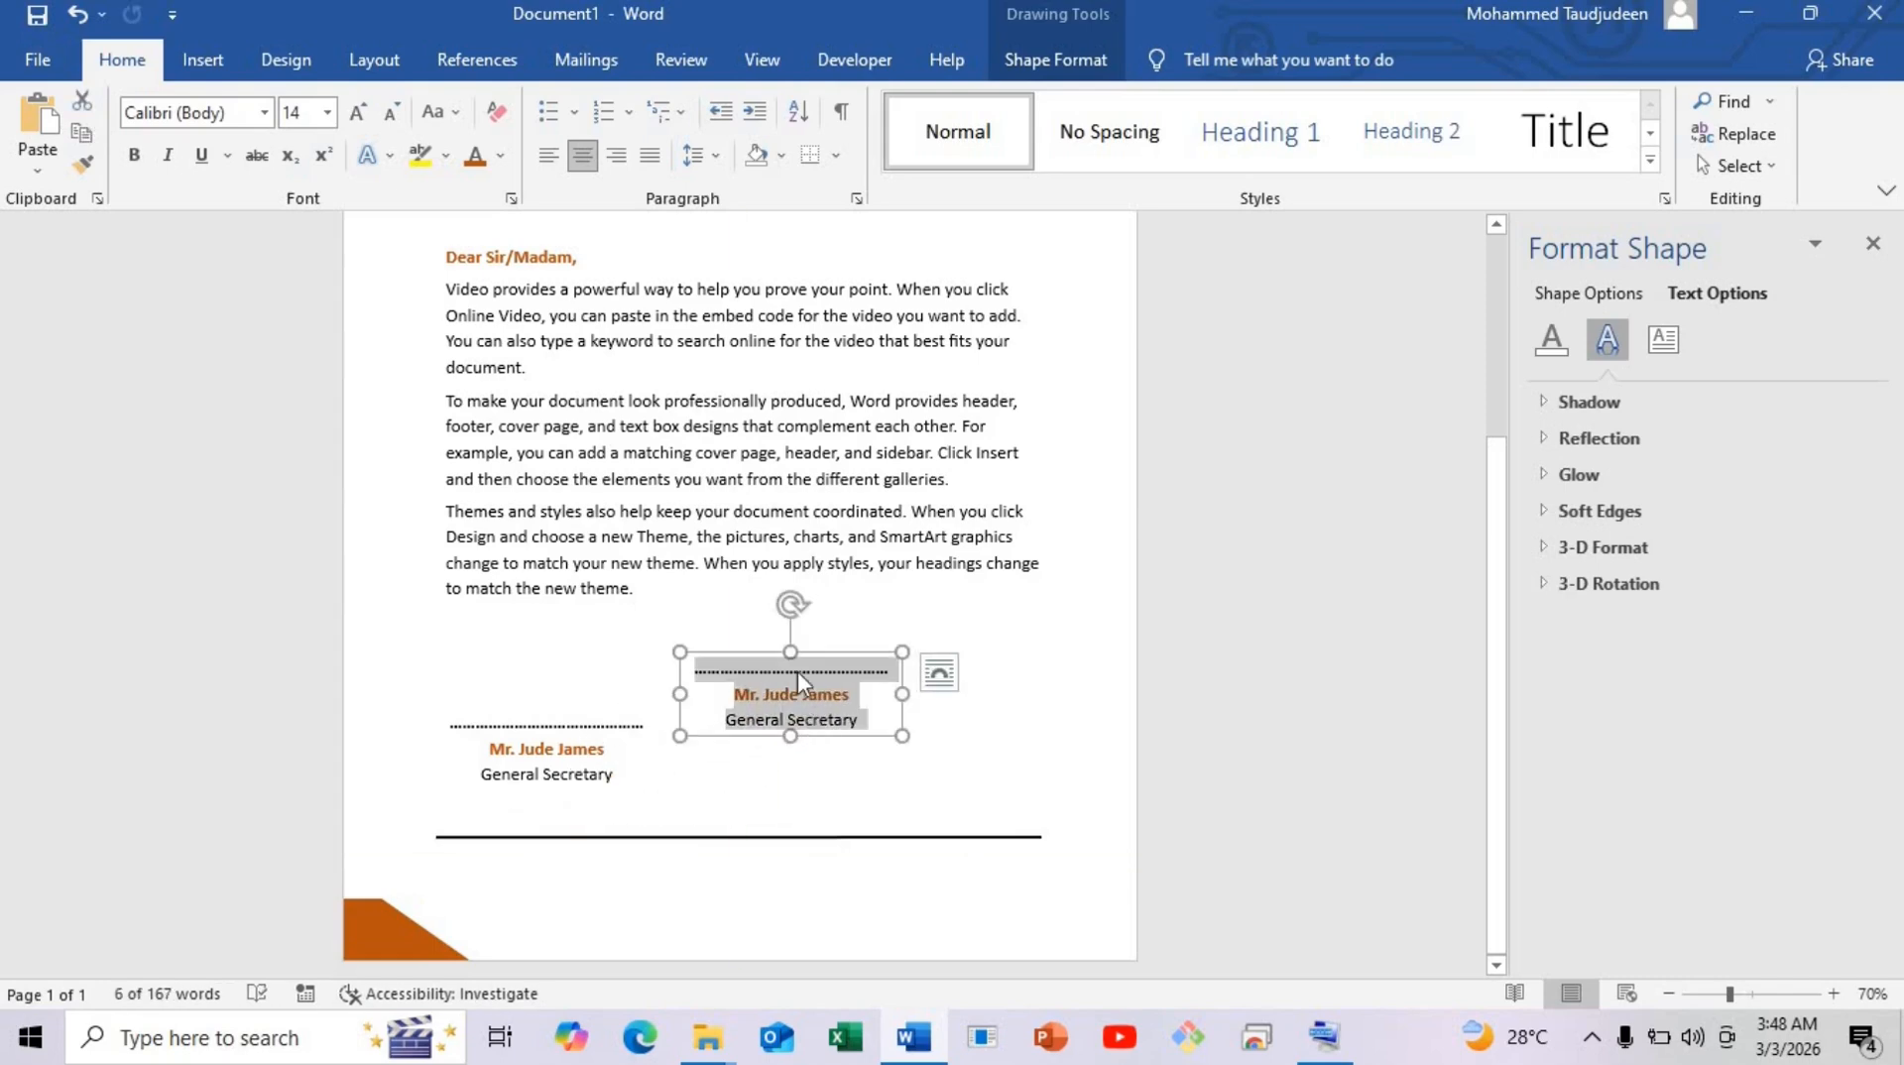
Fill the new box with a placeholder phone number and, below it, a placeholder e-mail address.
type("00")
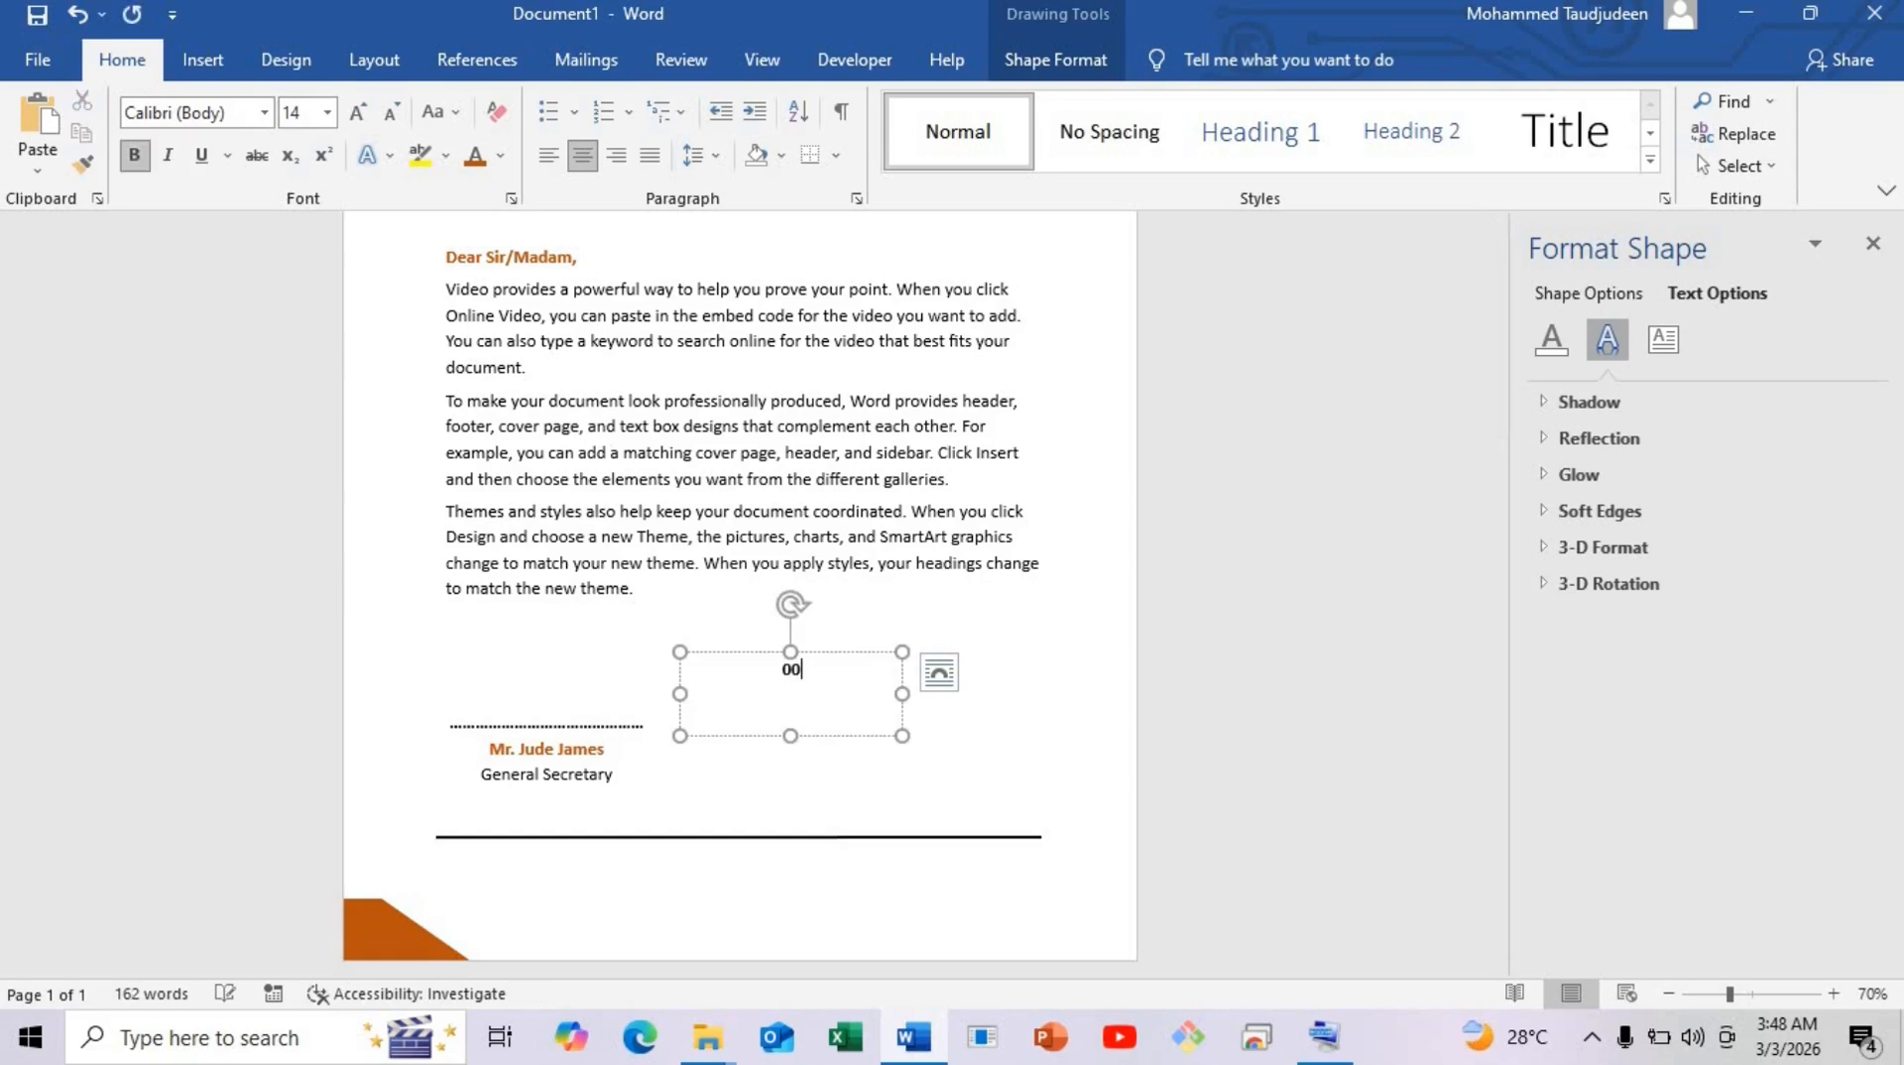
type("0-000-0000")
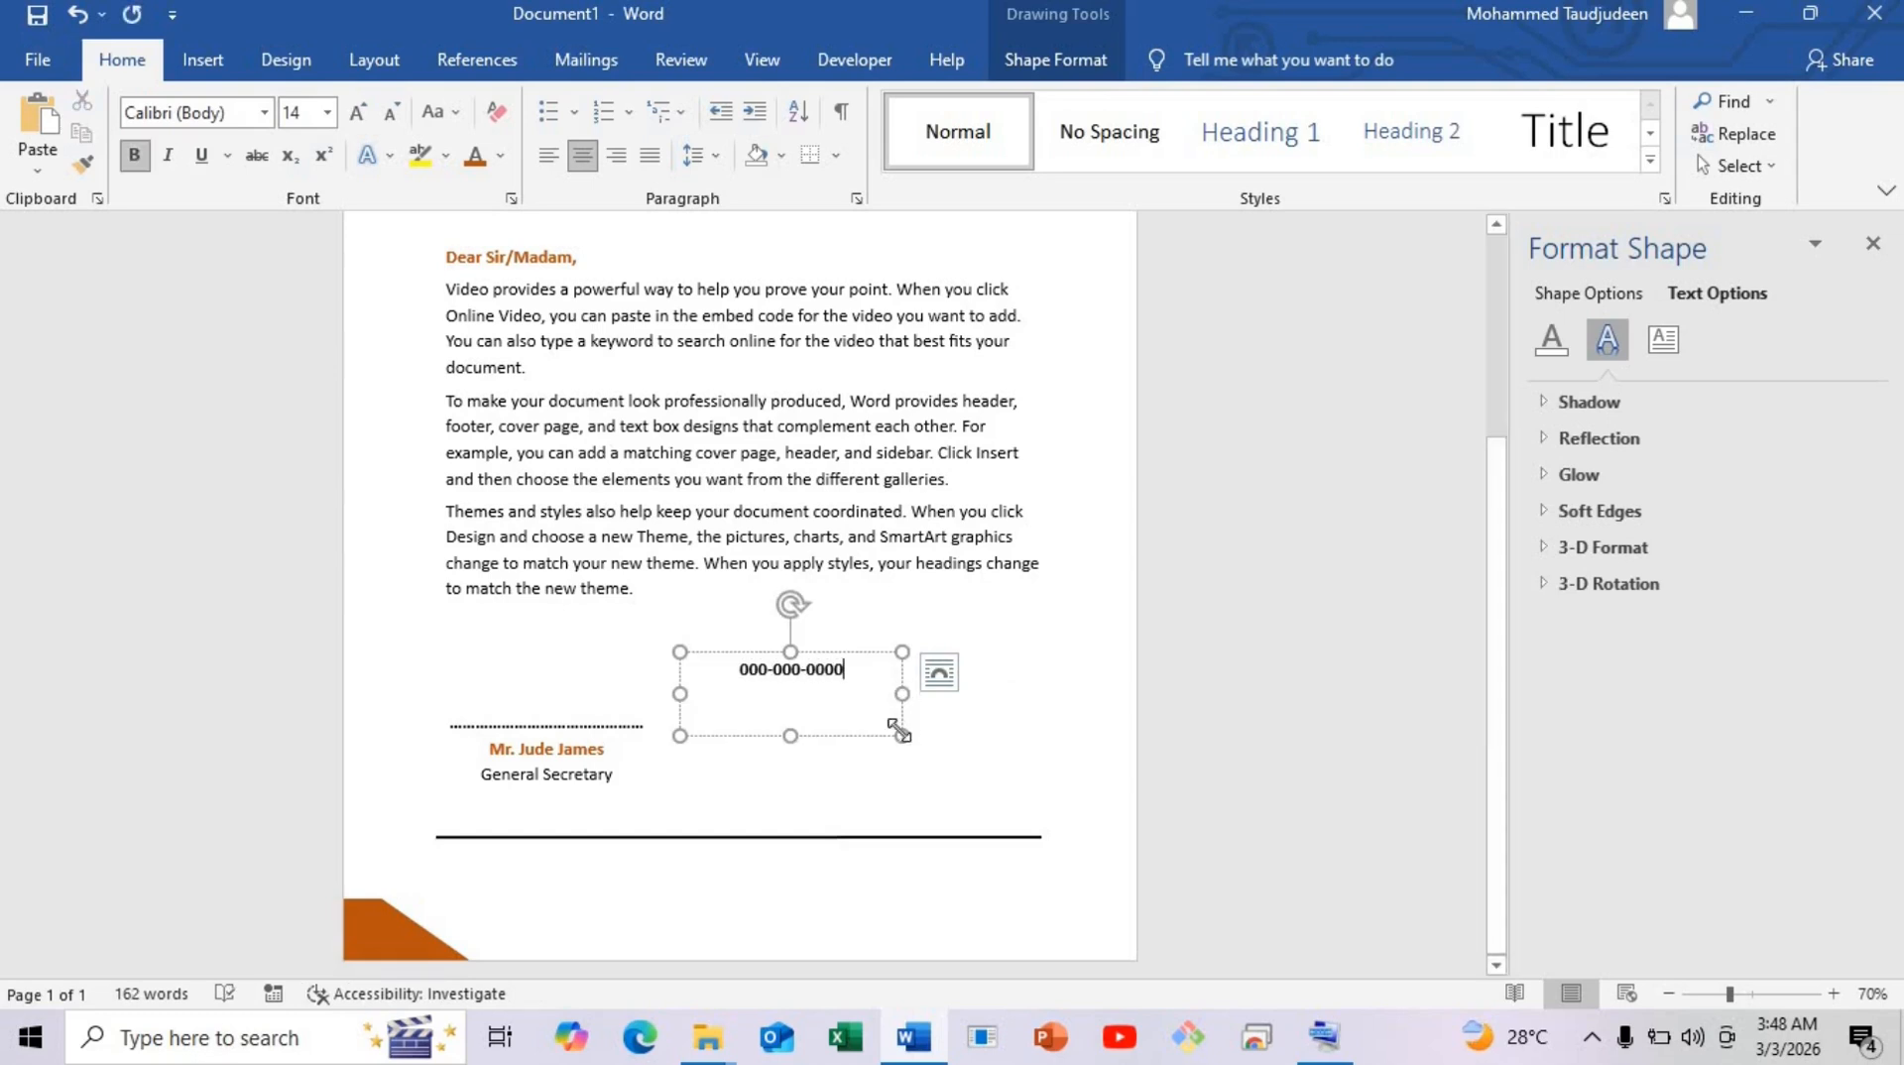
left_click_drag(902, 735, 816, 684)
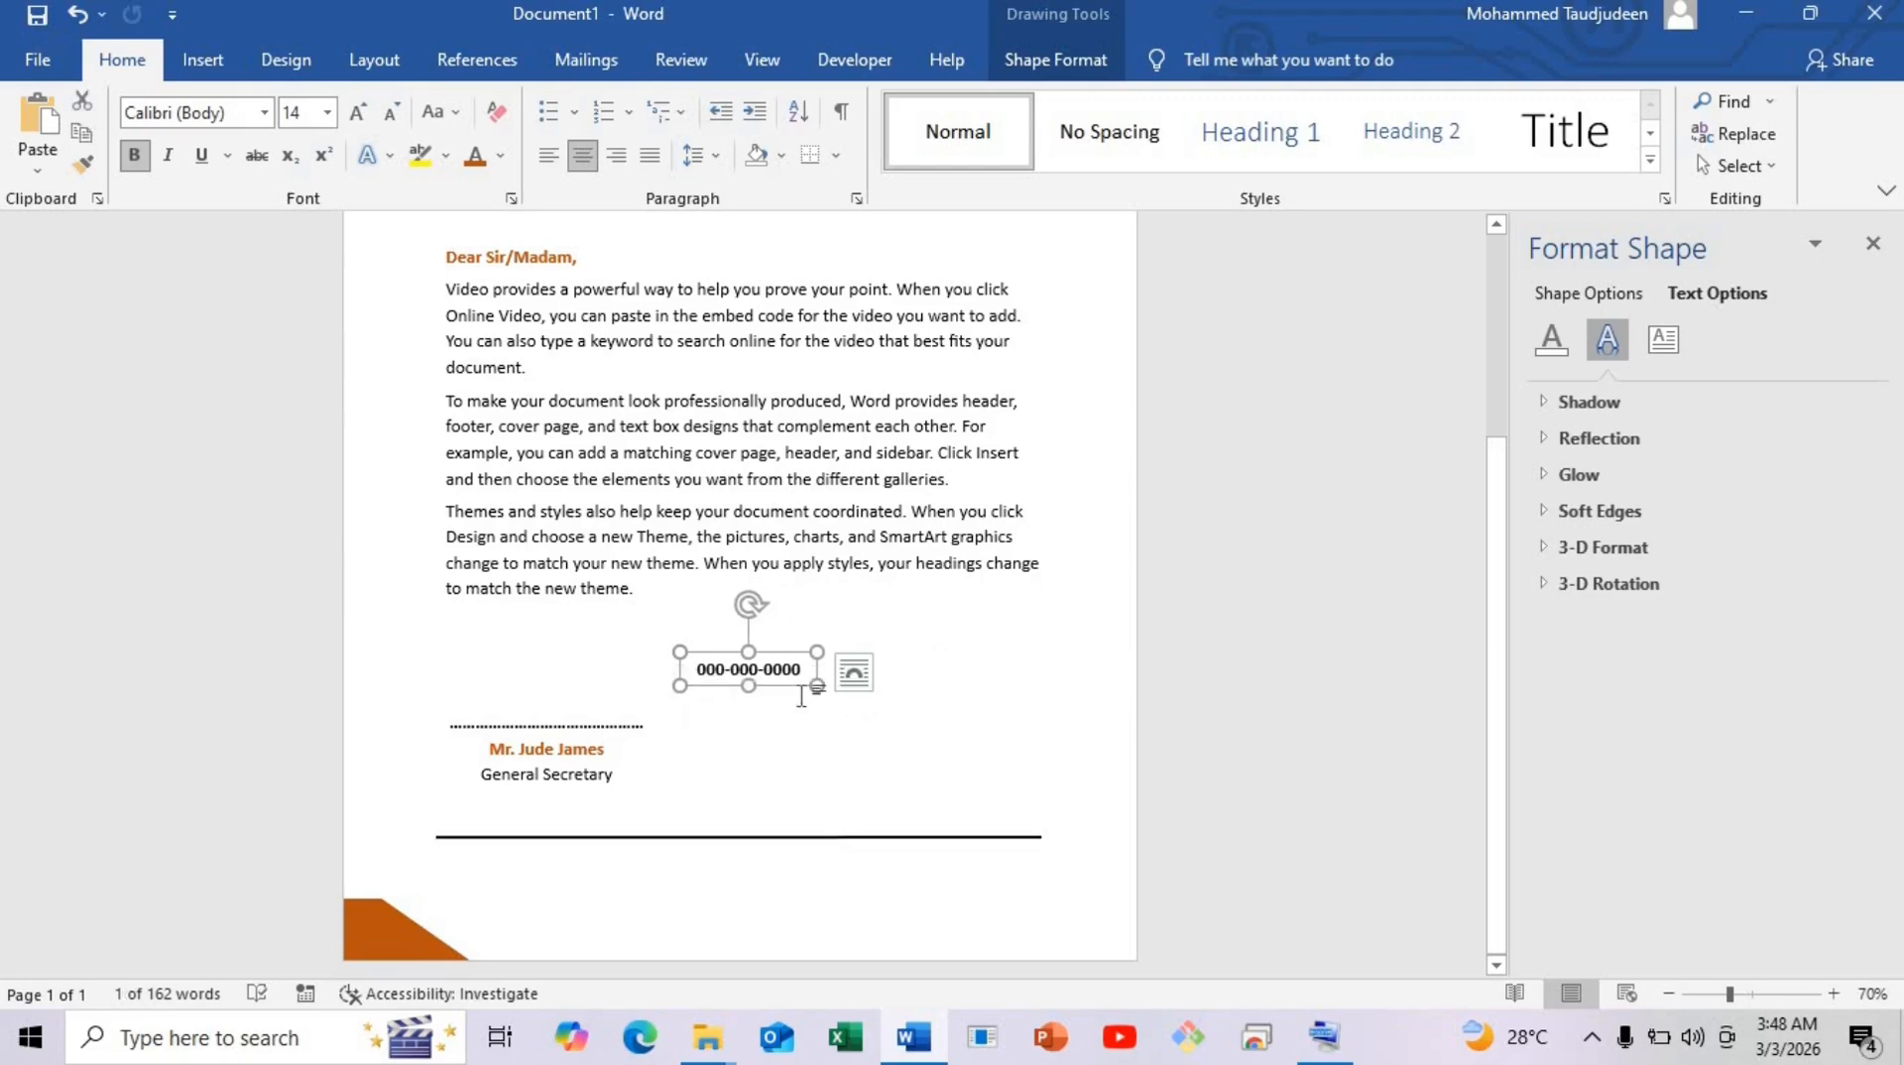
left_click_drag(817, 684, 877, 720)
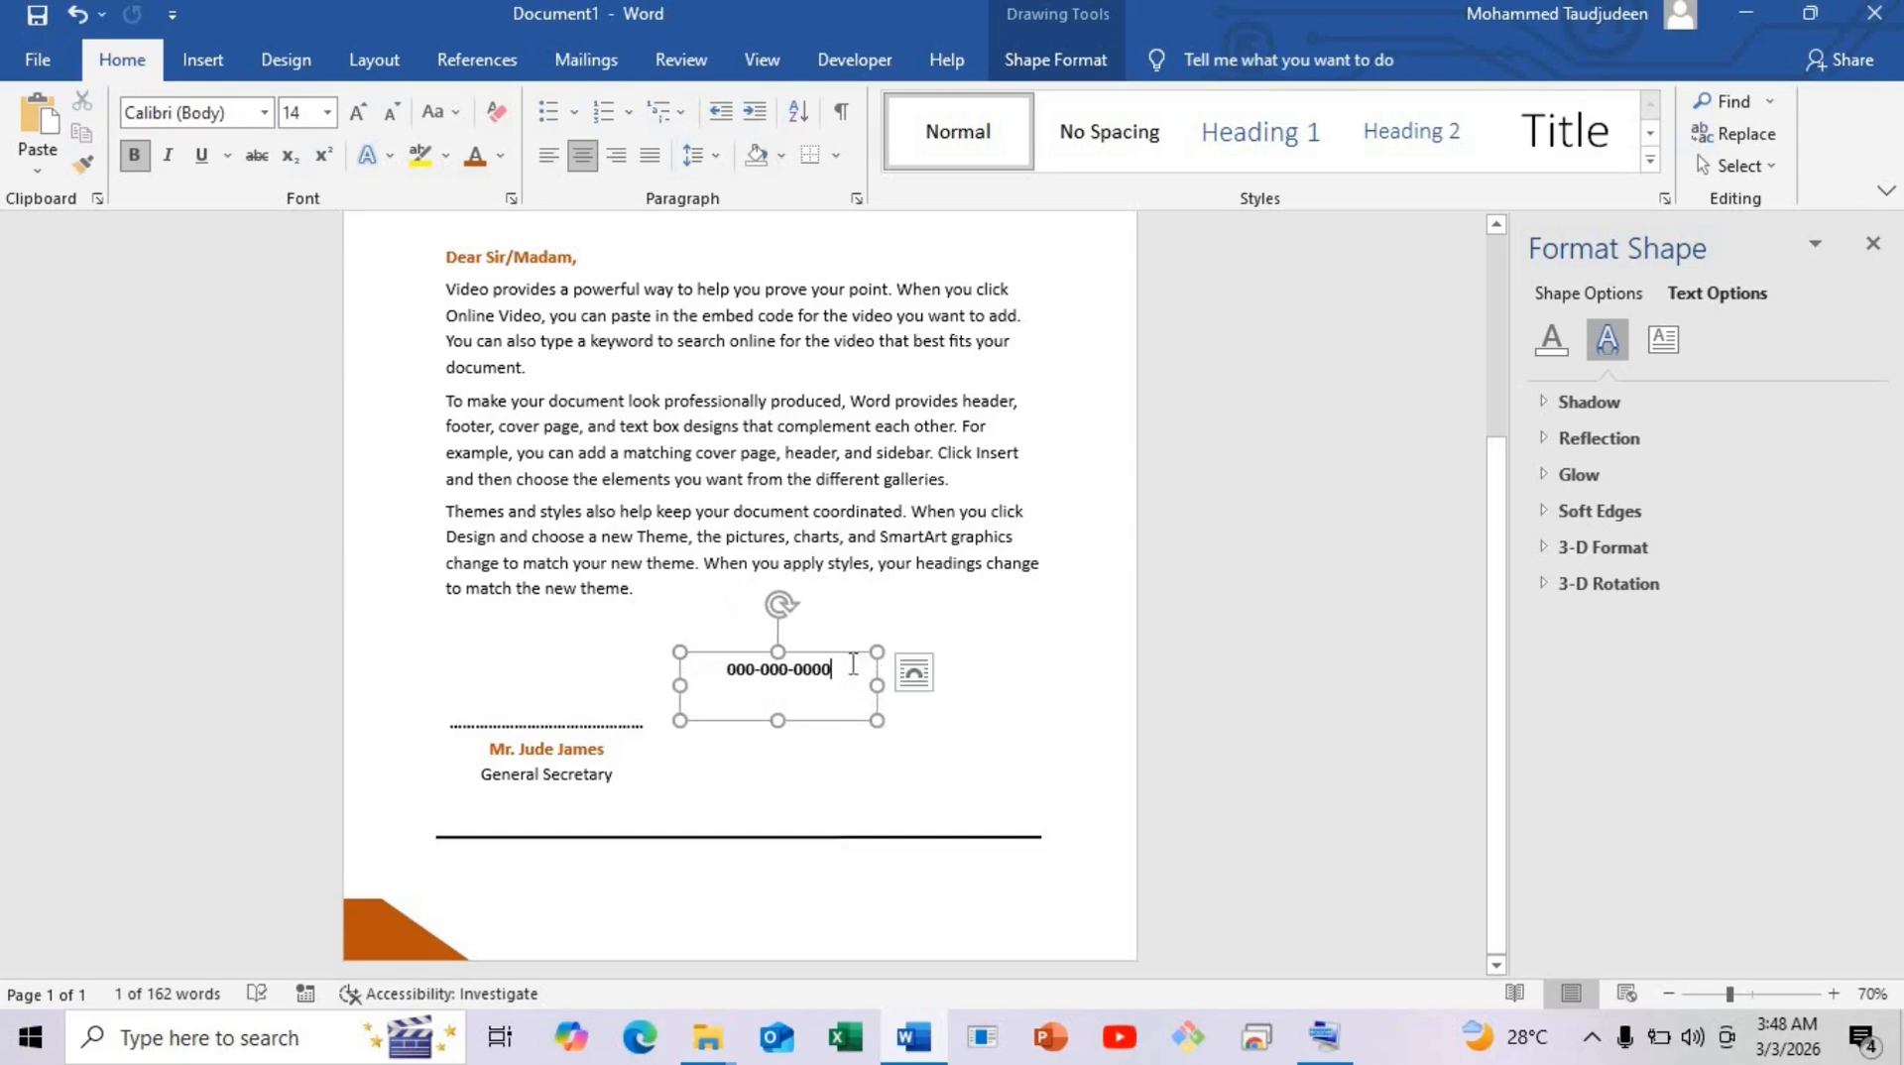
left_click(853, 664)
key("Return")
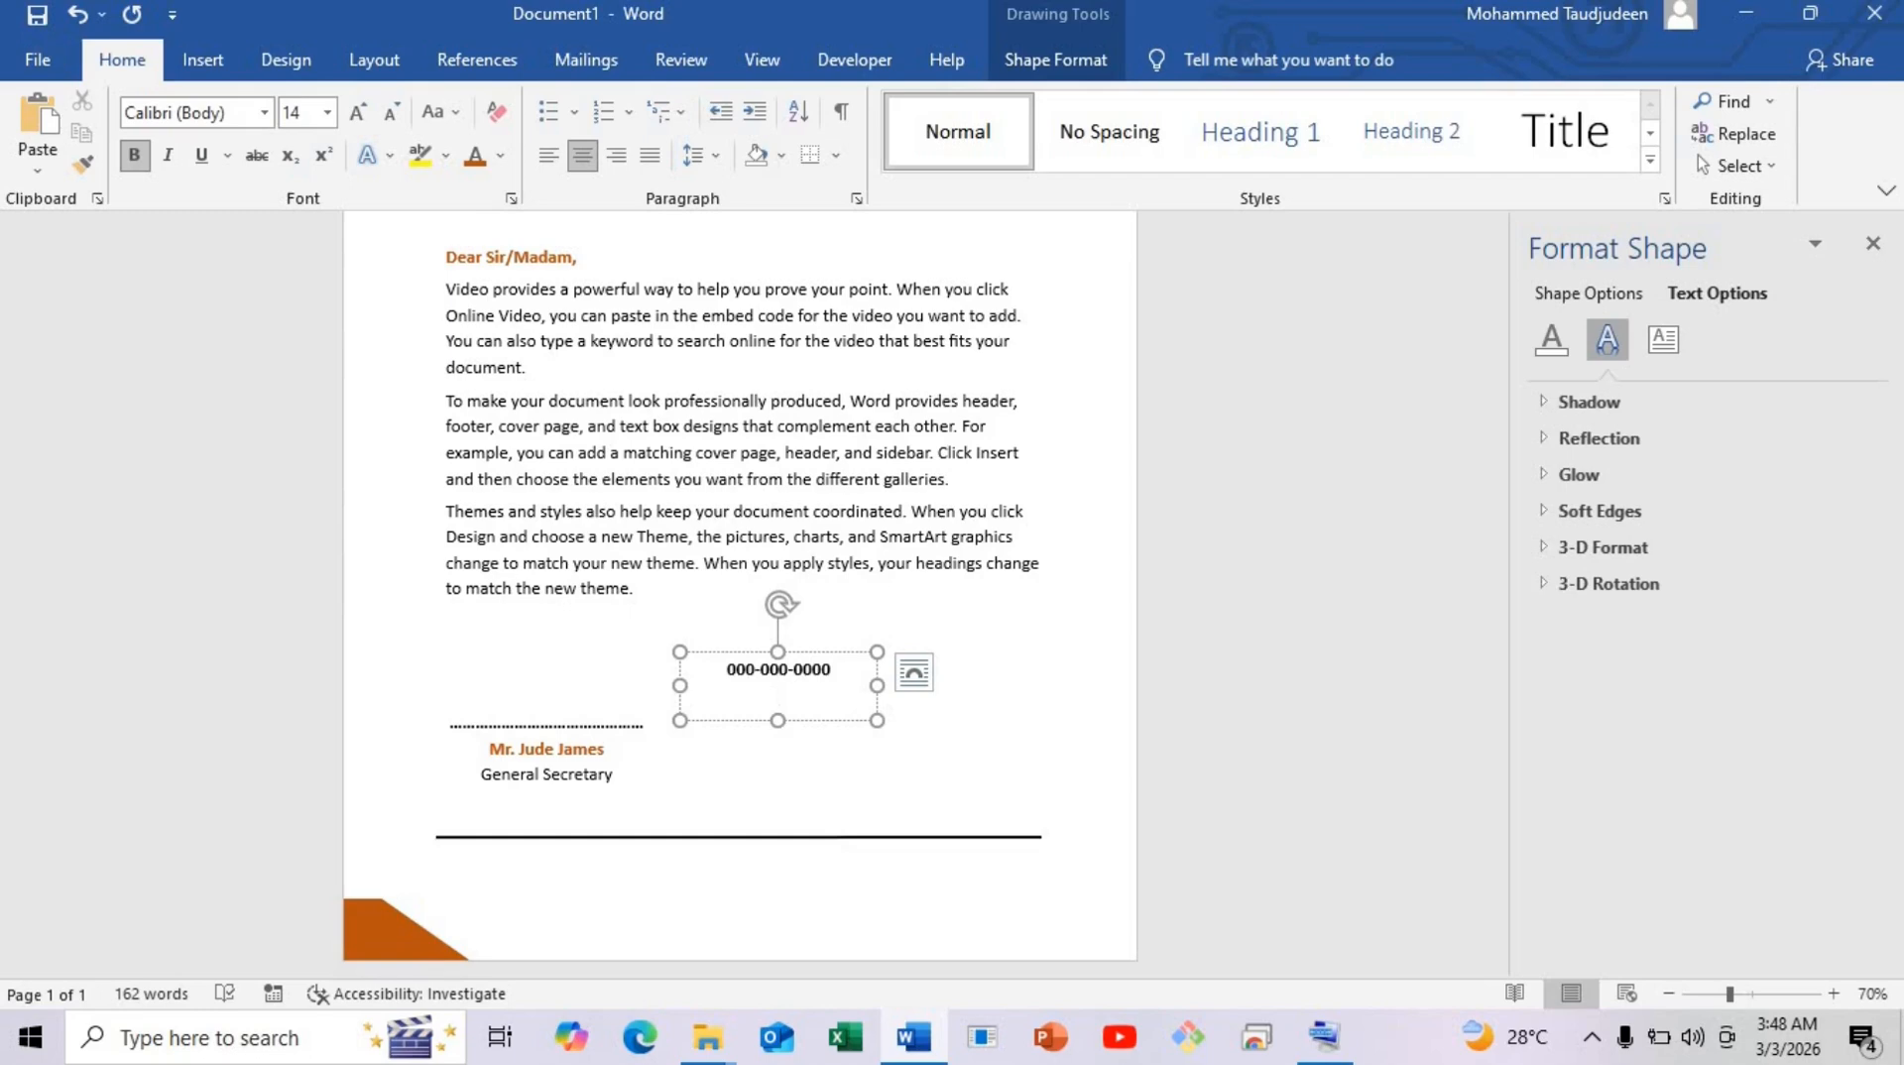
type("company@gmail.")
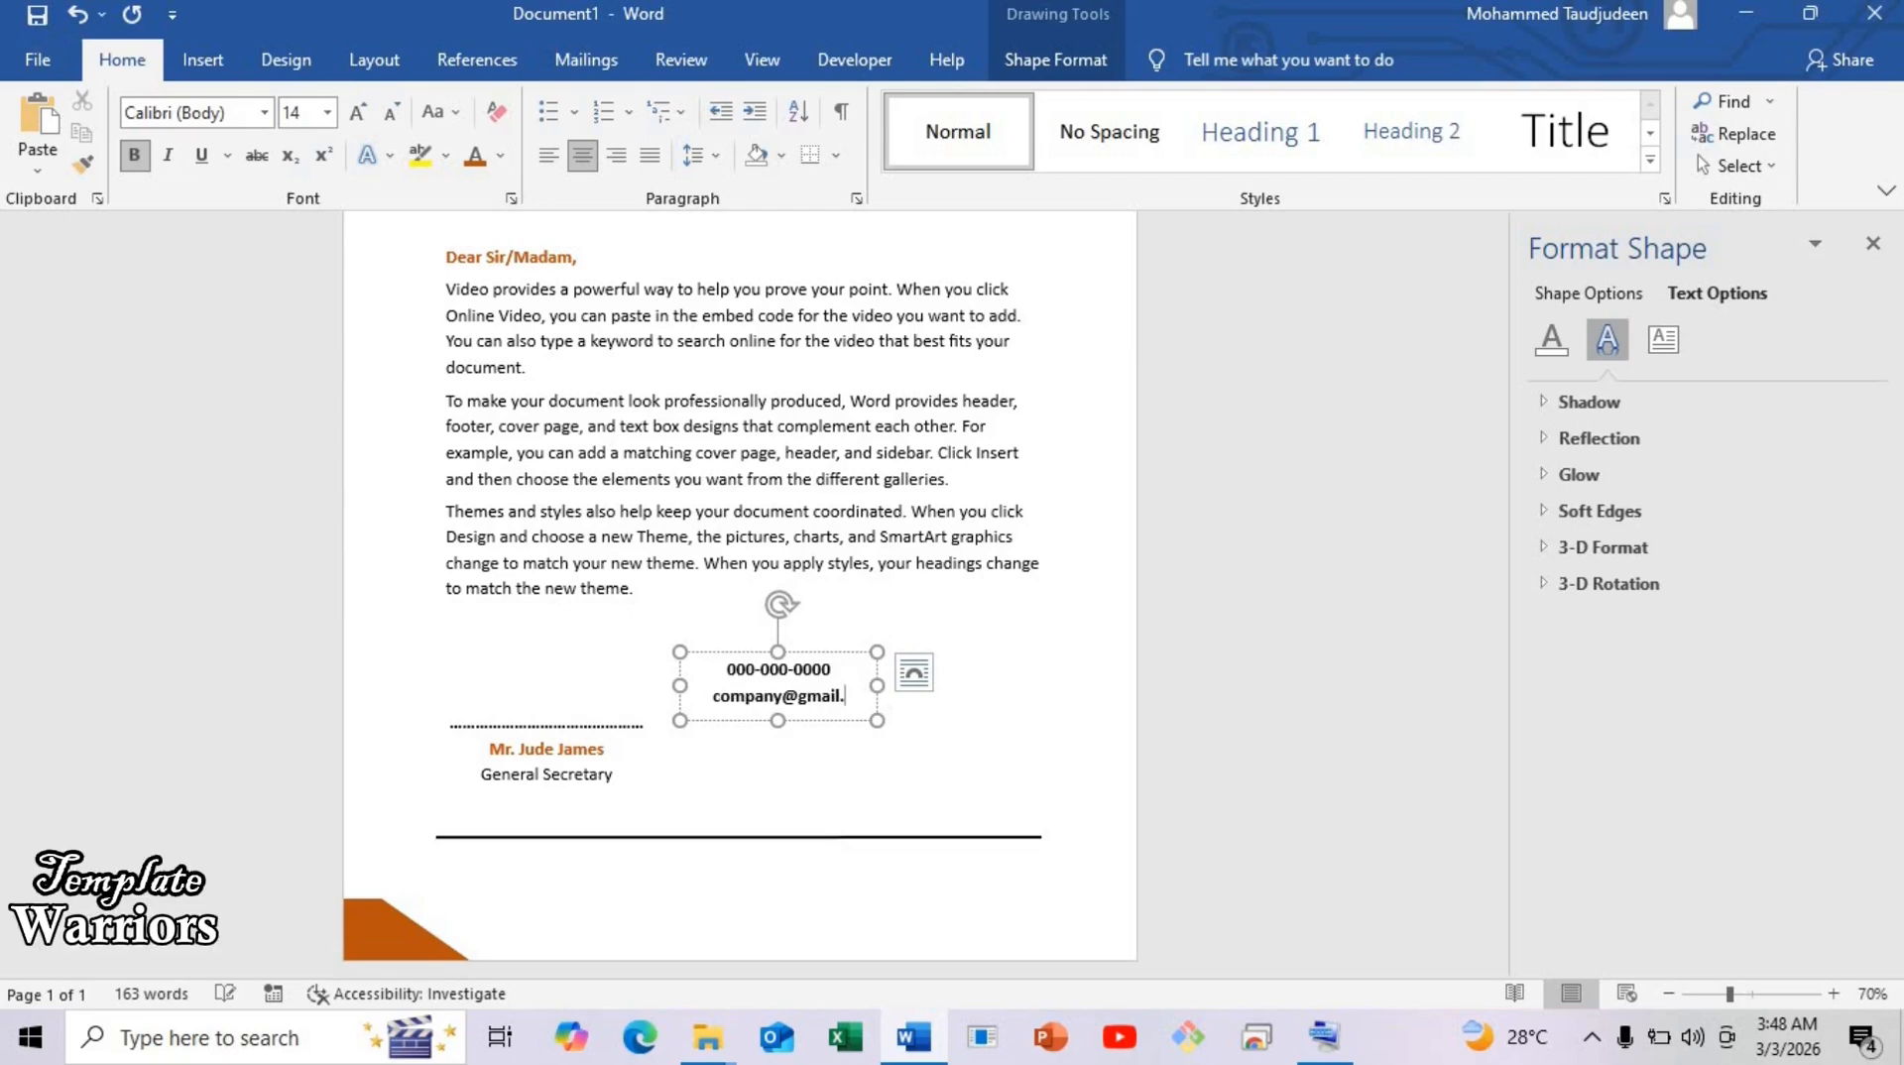
type("com")
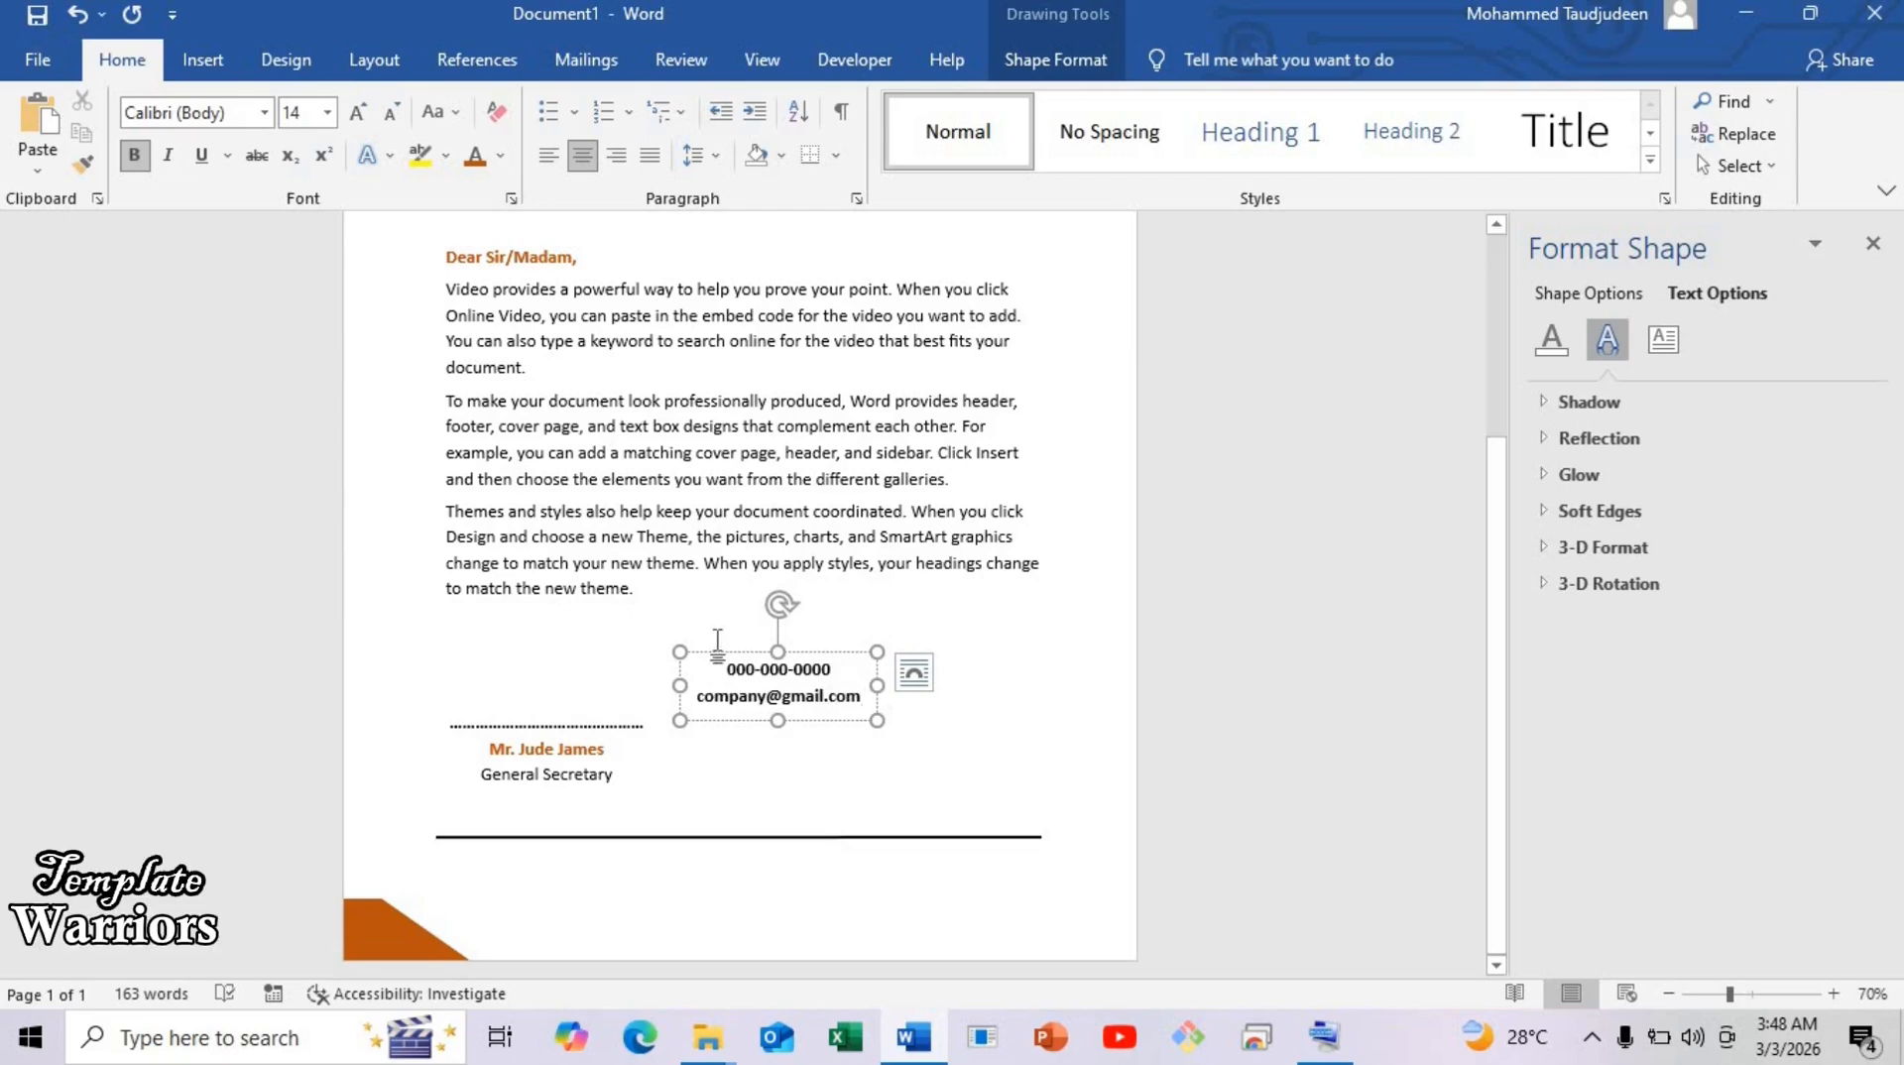
key("ctrl+a")
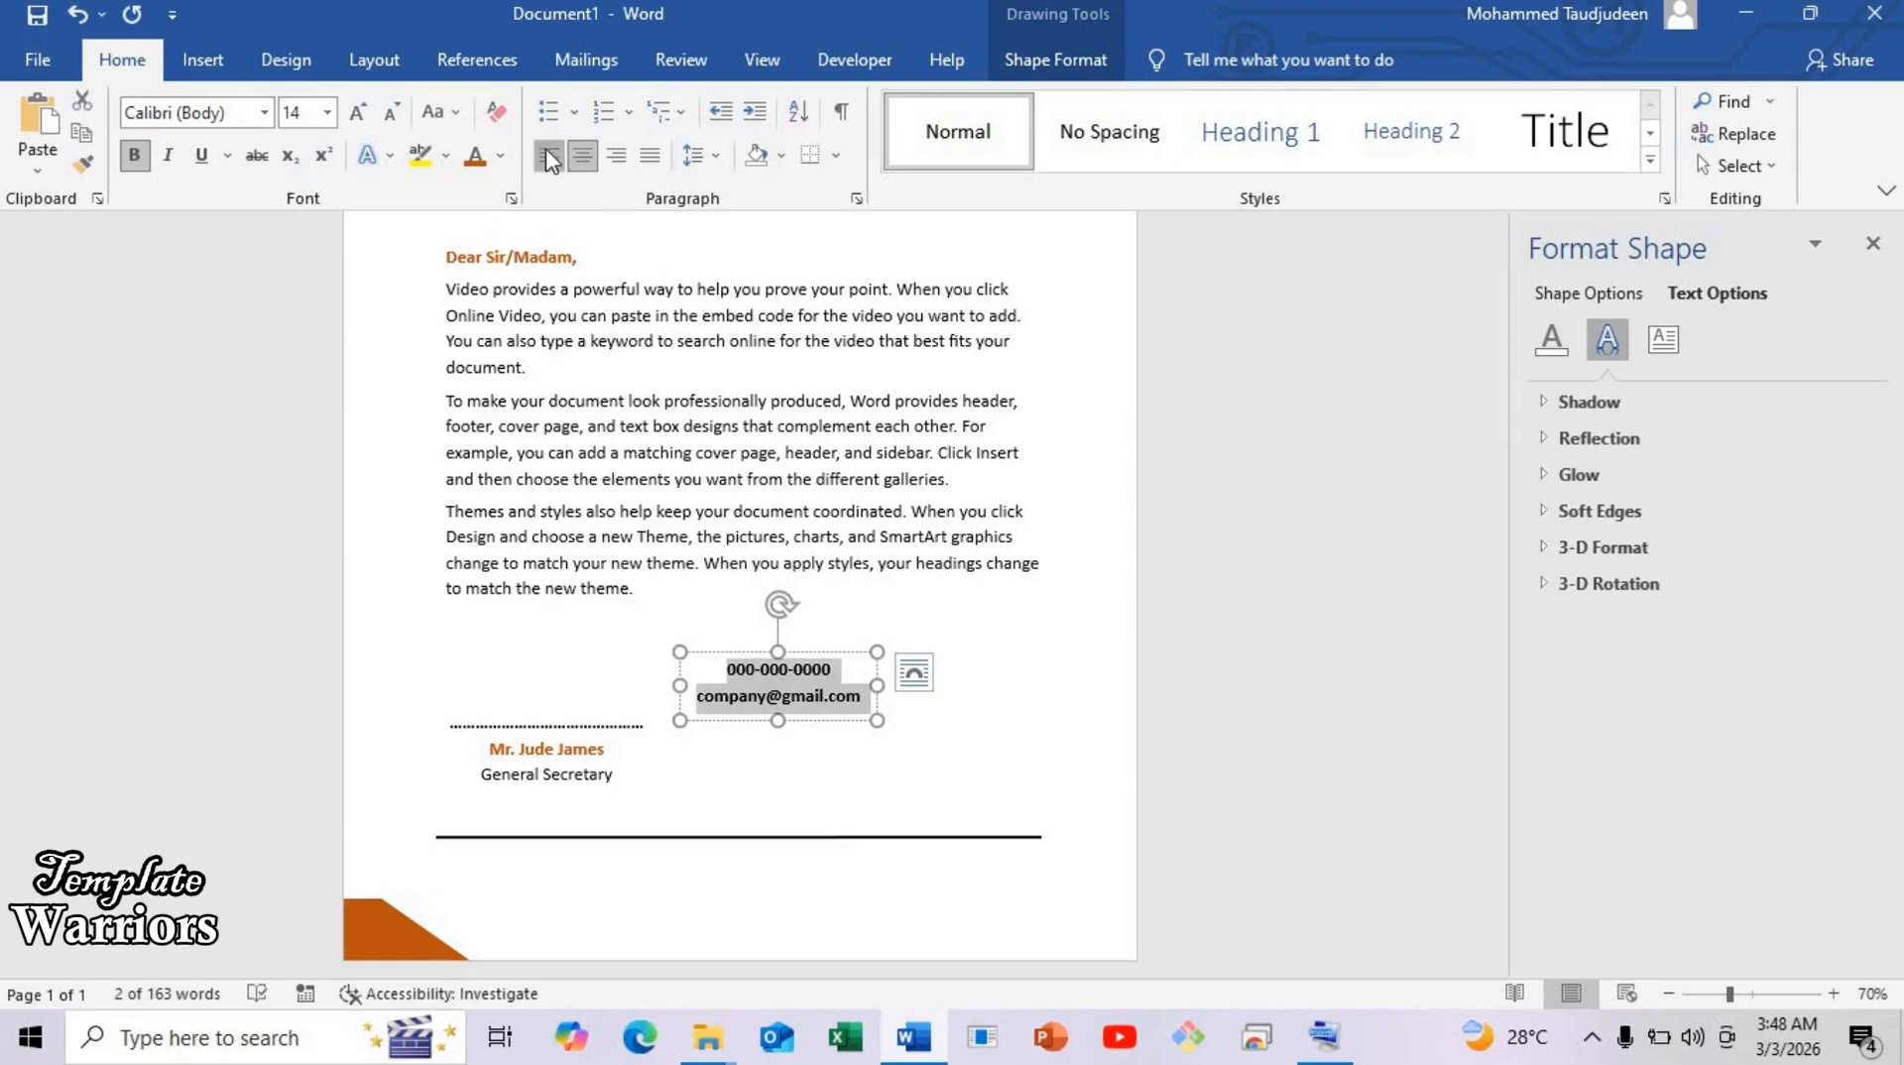
Left-align both contact lines and add 6 pt of space after the phone line.
left_click(548, 155)
left_click_drag(824, 661, 687, 662)
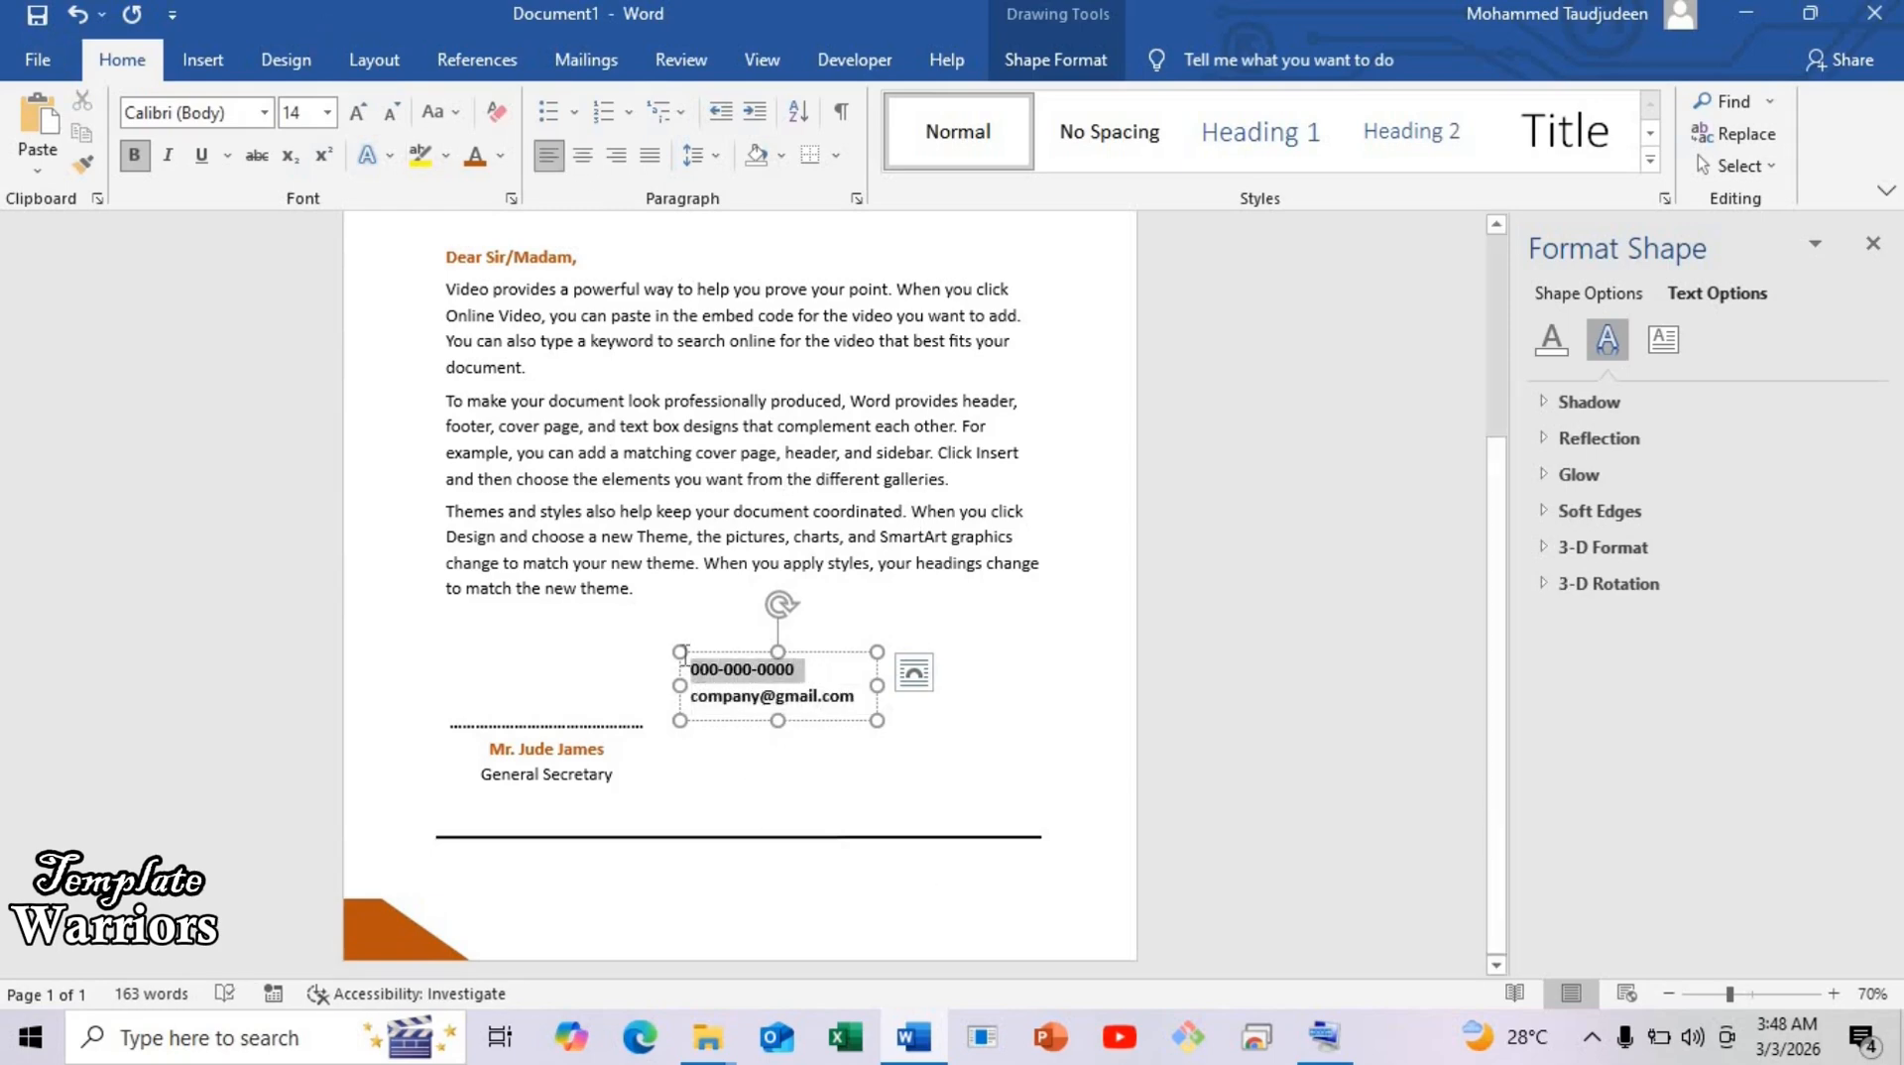
left_click(382, 59)
left_click(838, 158)
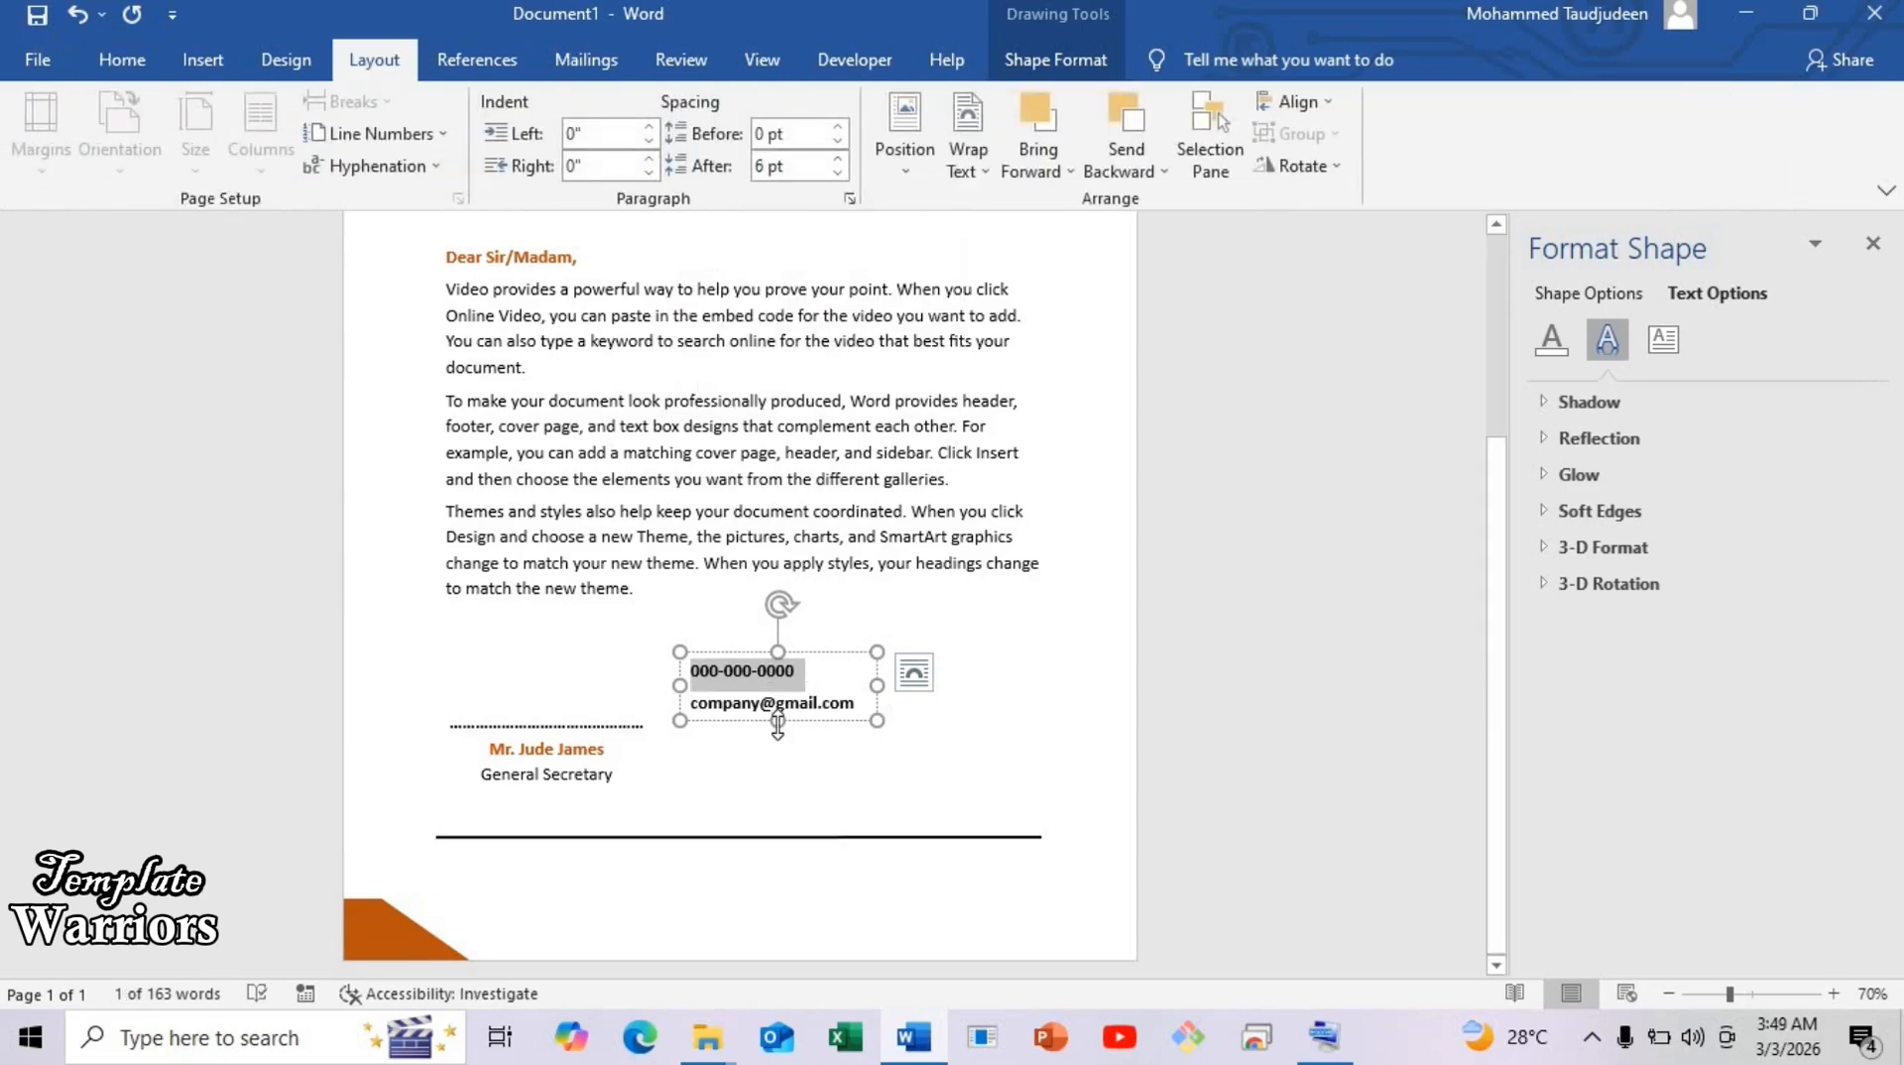
Place the contact box below the black line at lower left and copy it to the right.
left_click(848, 674)
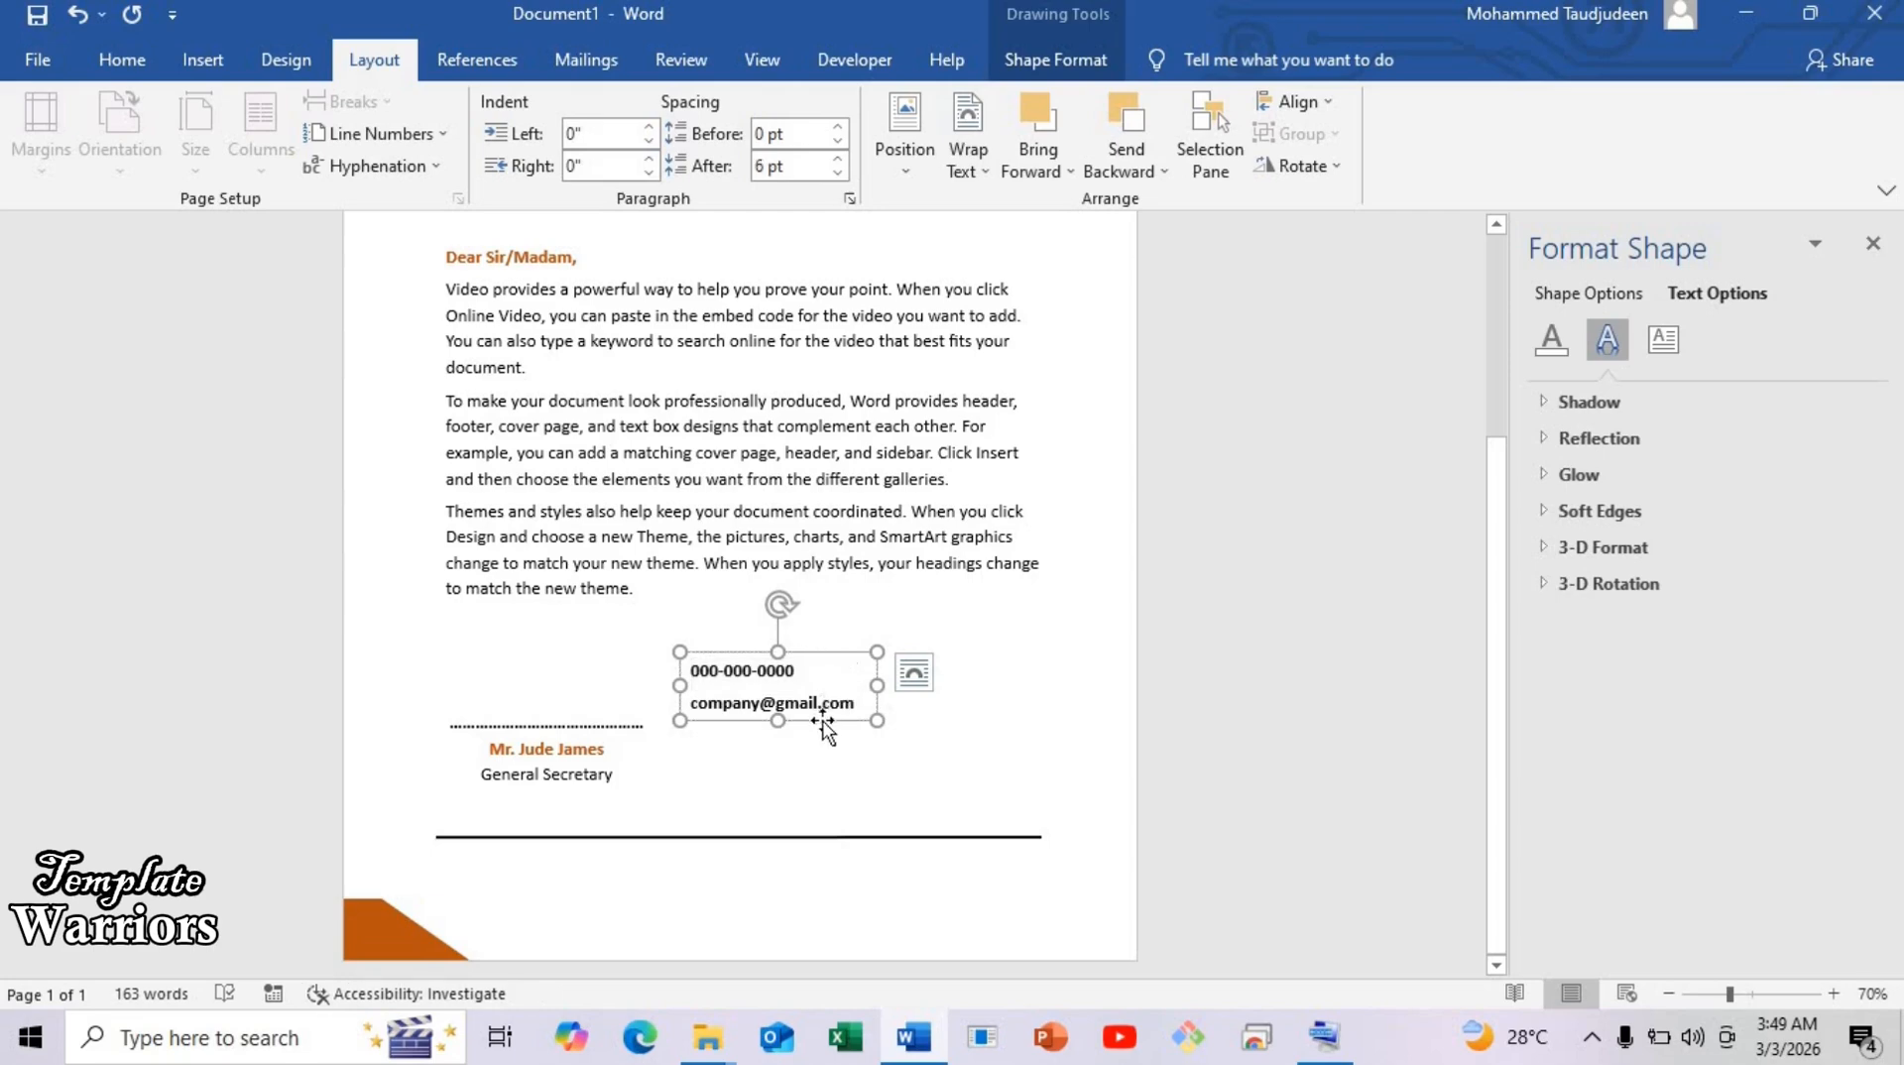
mouse_move(823, 722)
left_mouse_down()
mouse_move(646, 906)
mouse_move(643, 948)
left_mouse_up()
left_click_drag(629, 934, 629, 934)
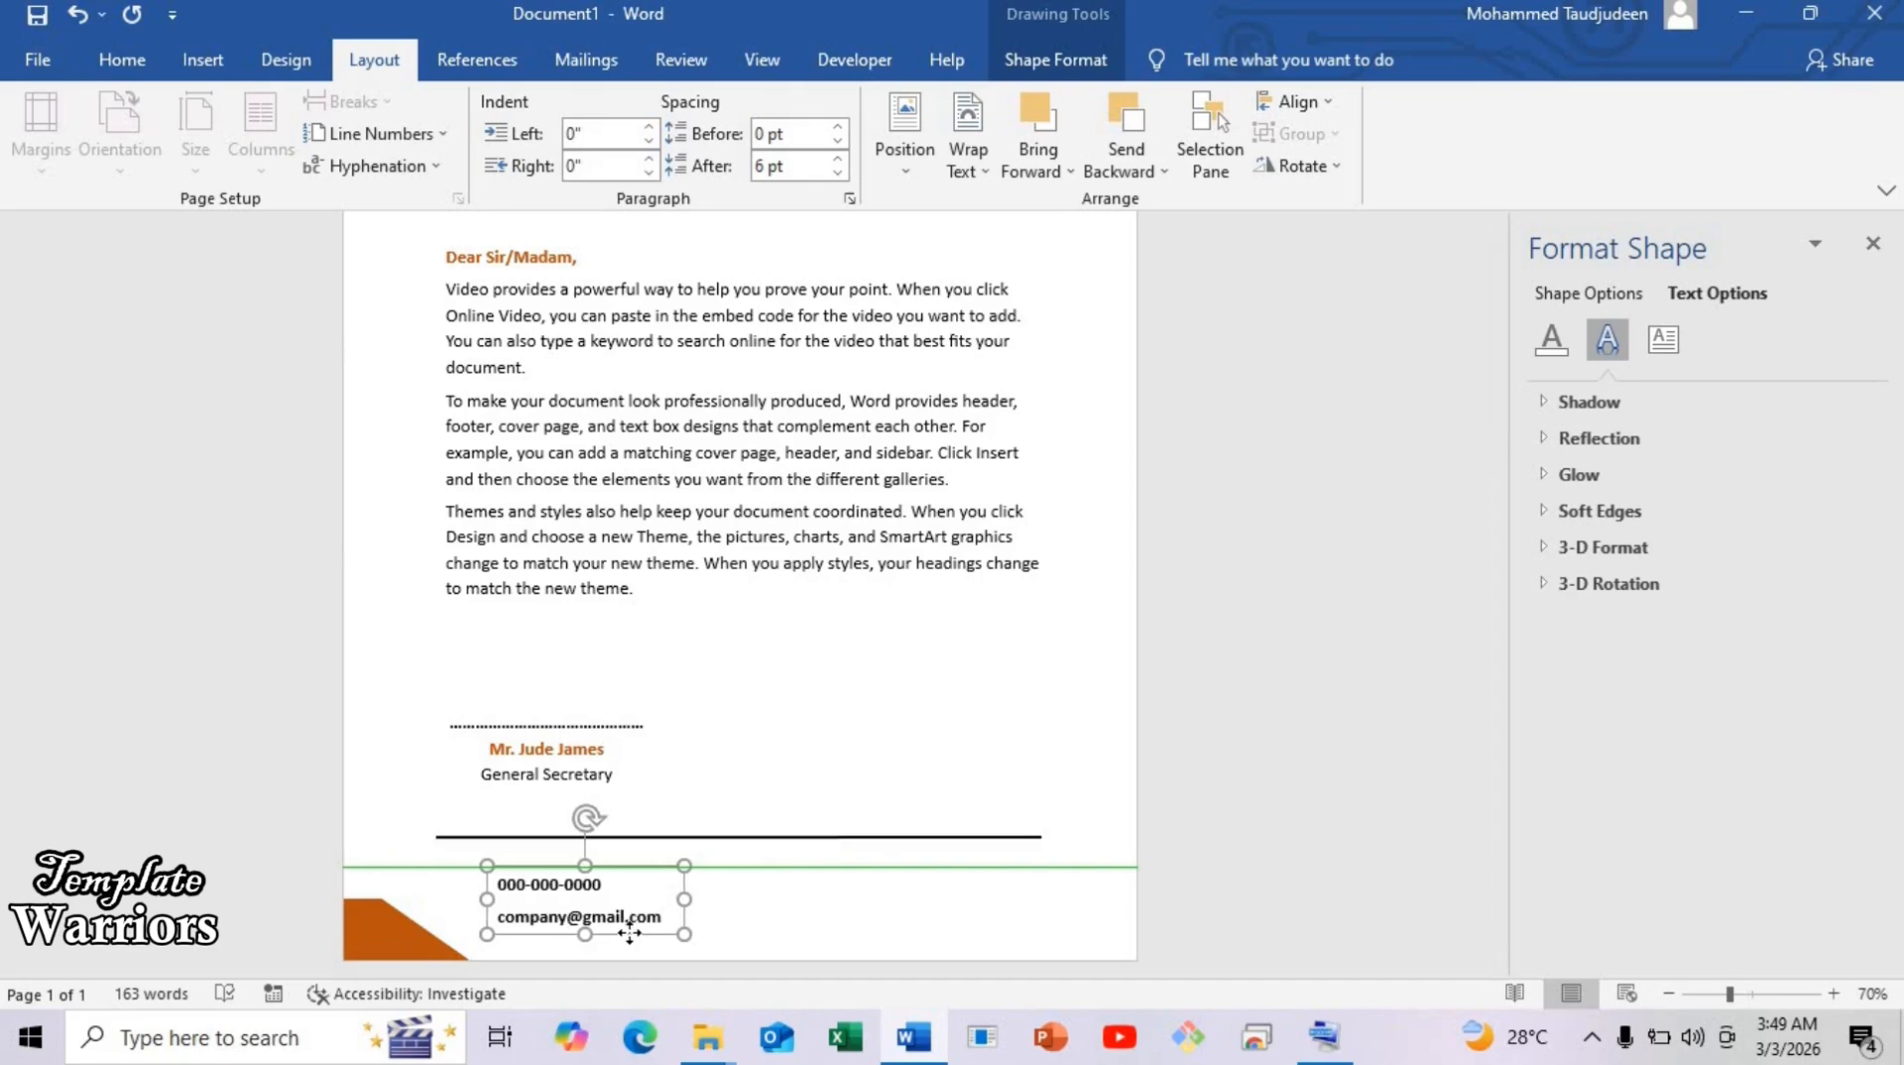
left_click_drag(628, 932, 841, 906)
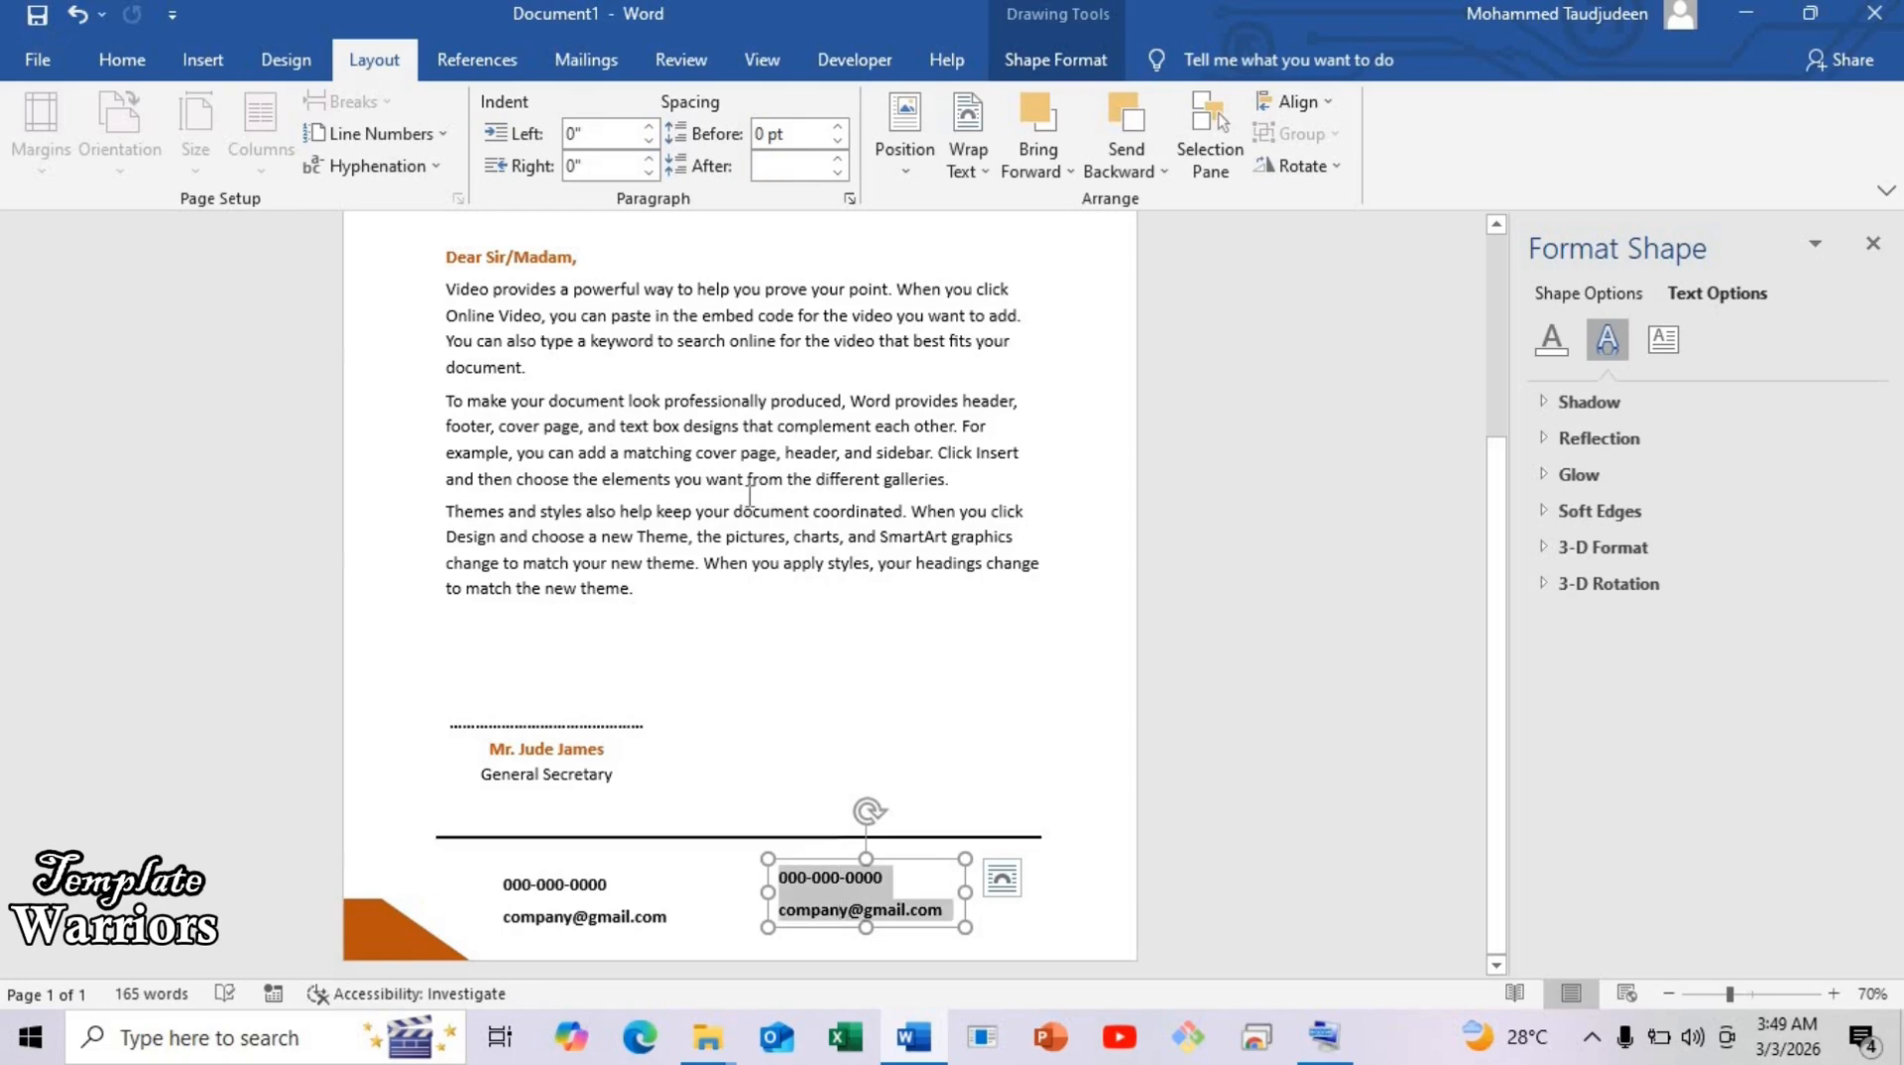
left_click(154, 60)
left_click(616, 154)
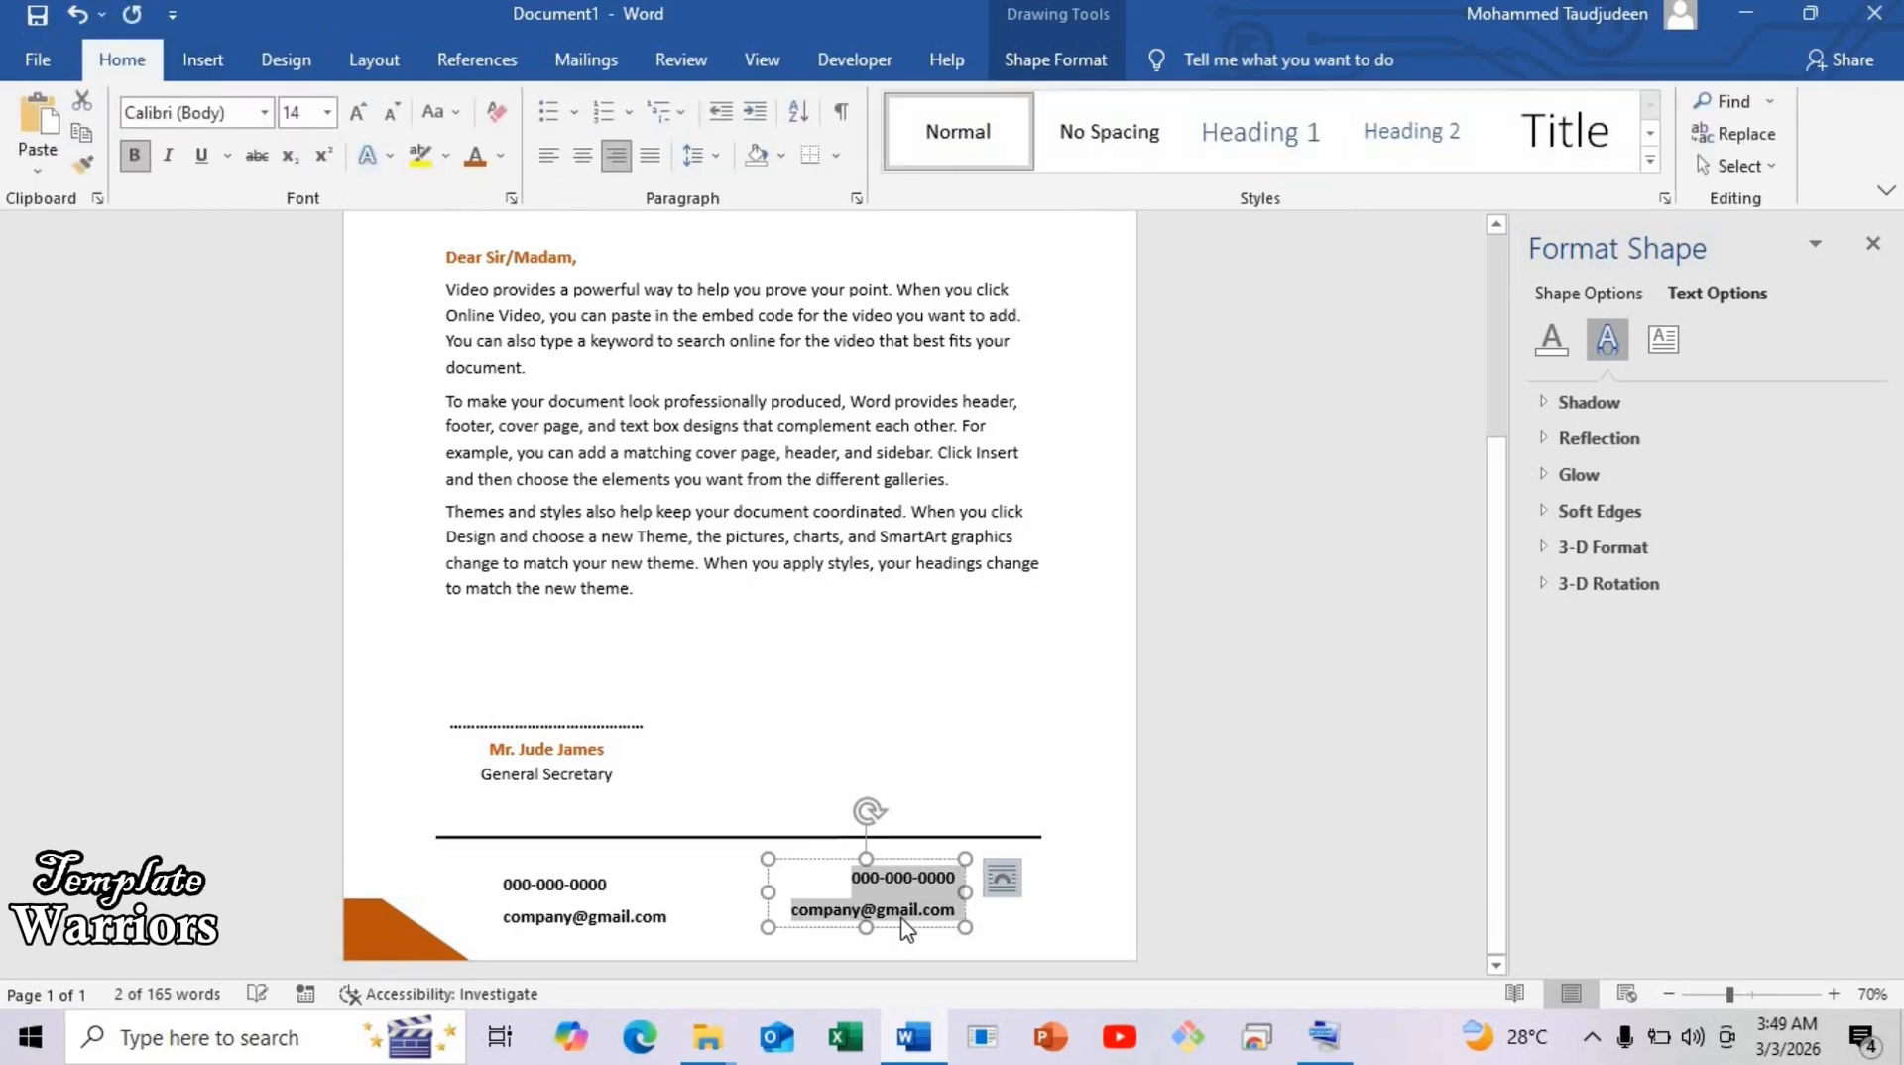
left_click(926, 886)
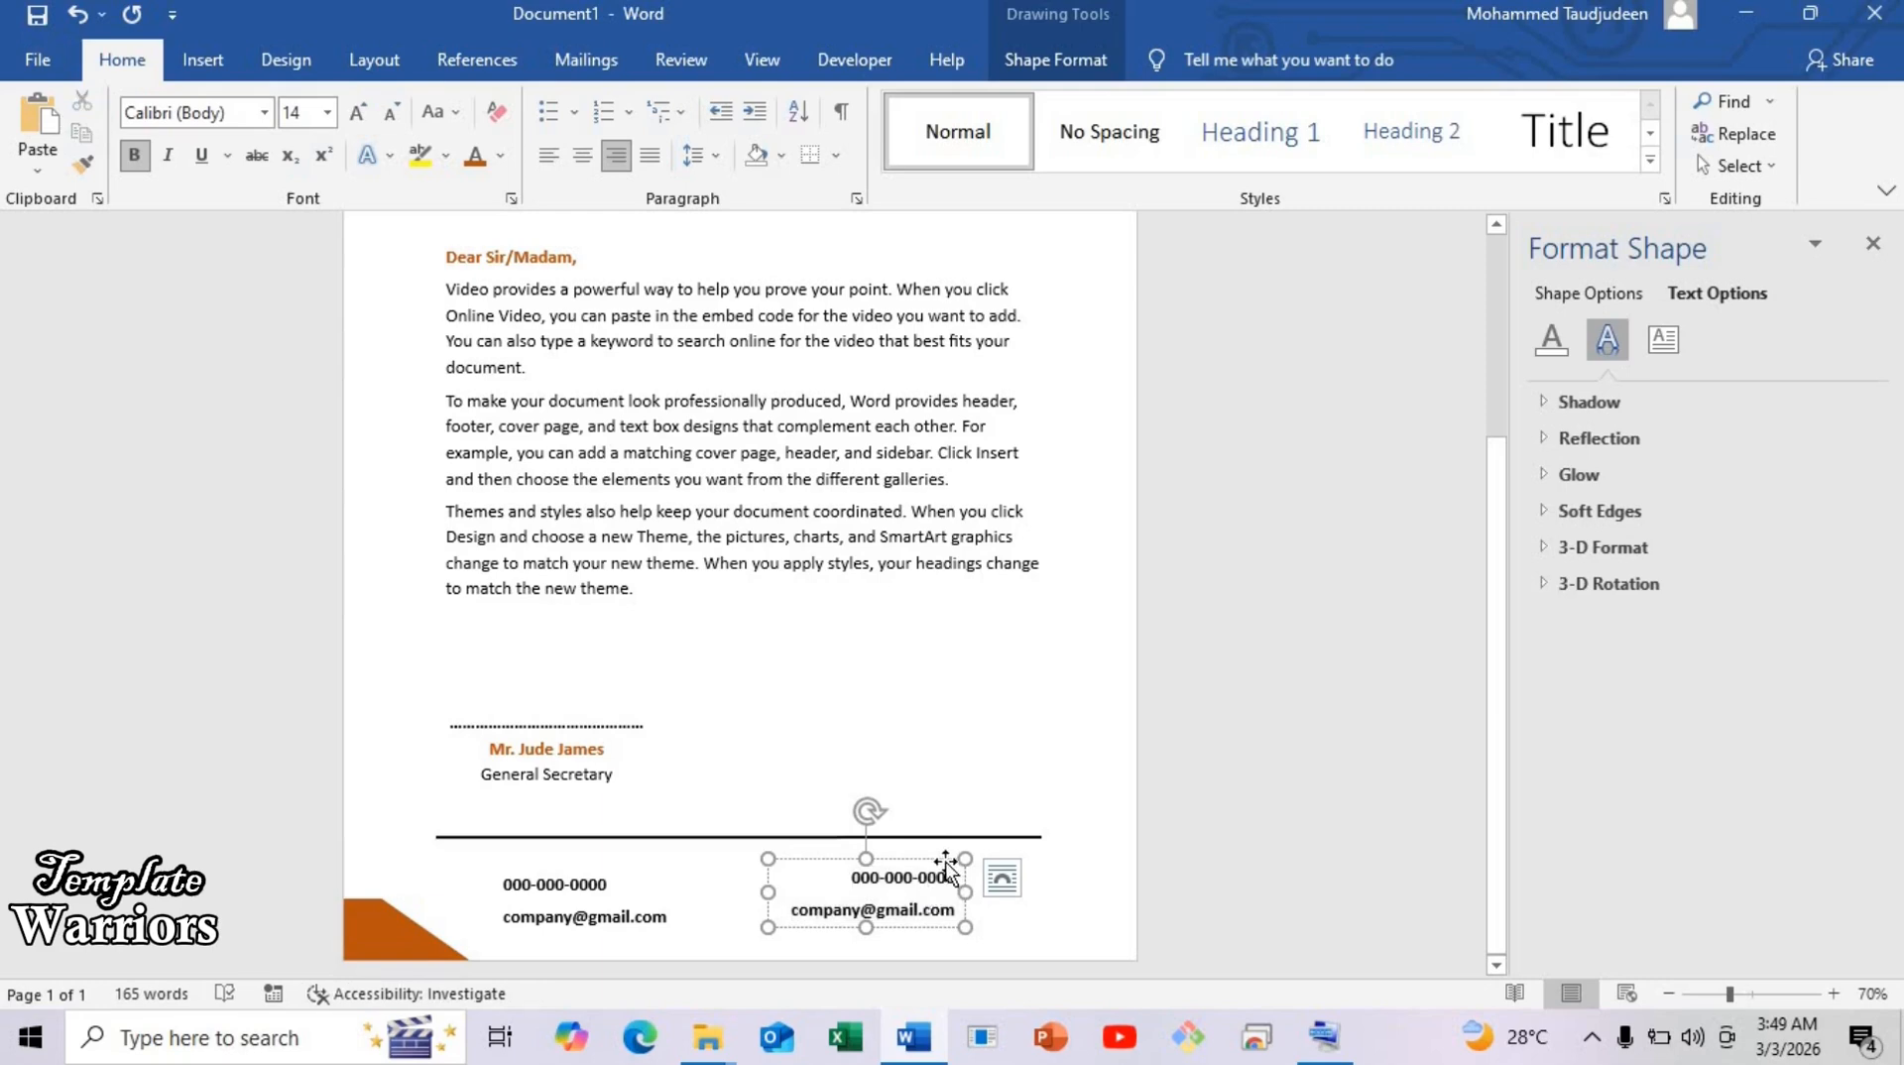
triple_click(965, 876)
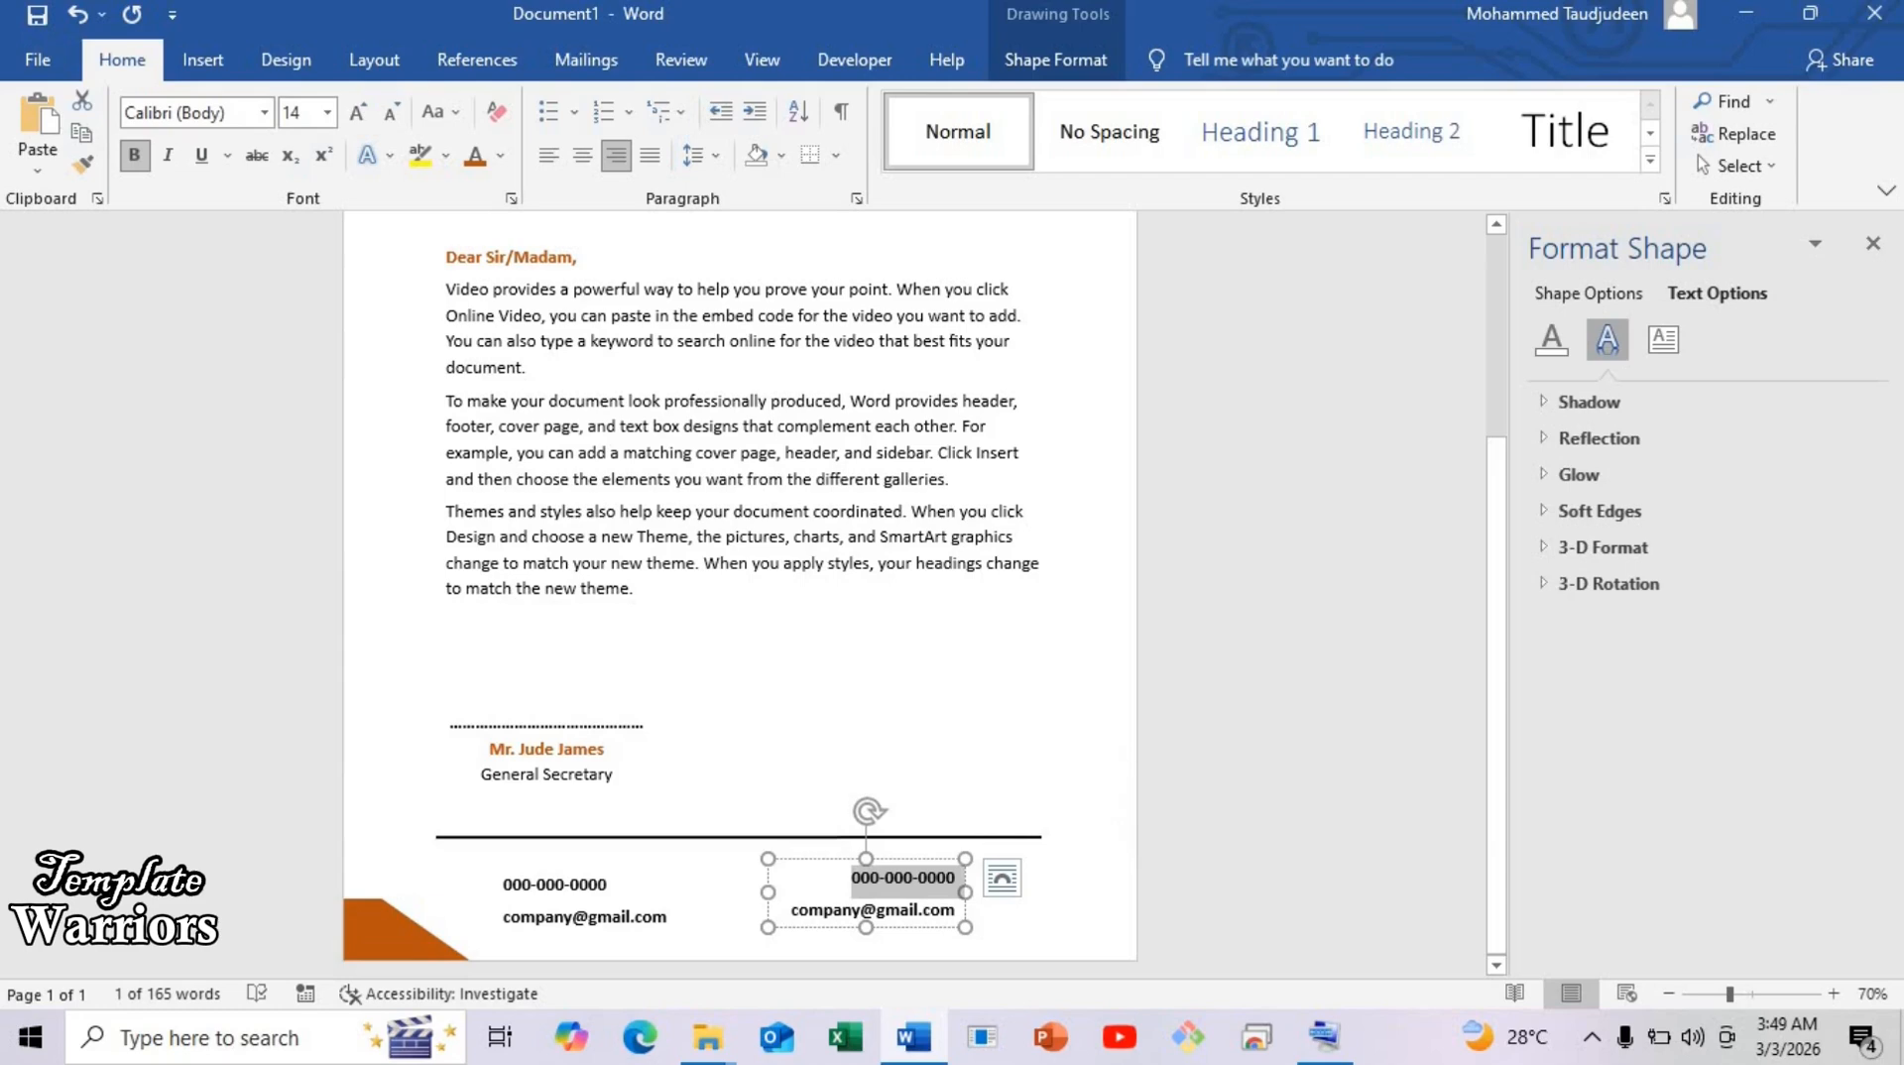
type("Anywhere City 1234")
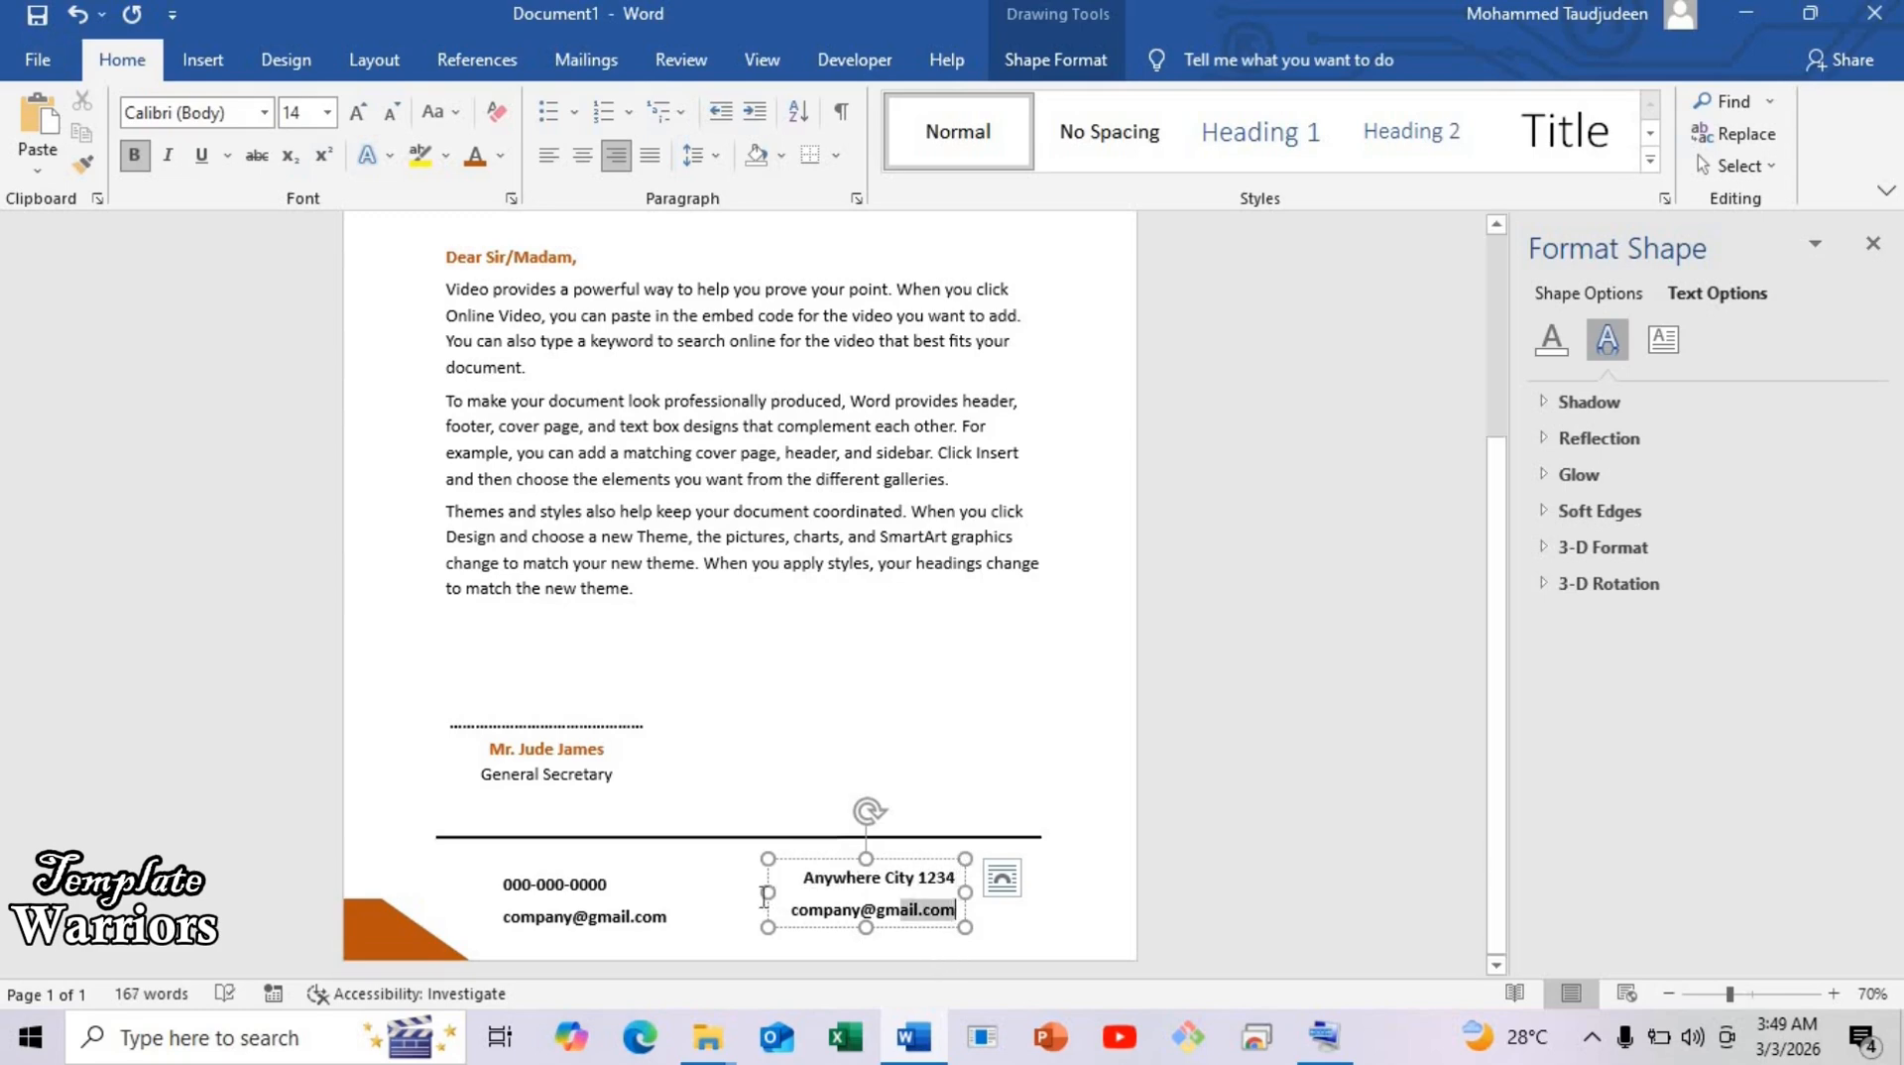
left_click_drag(763, 895, 750, 928)
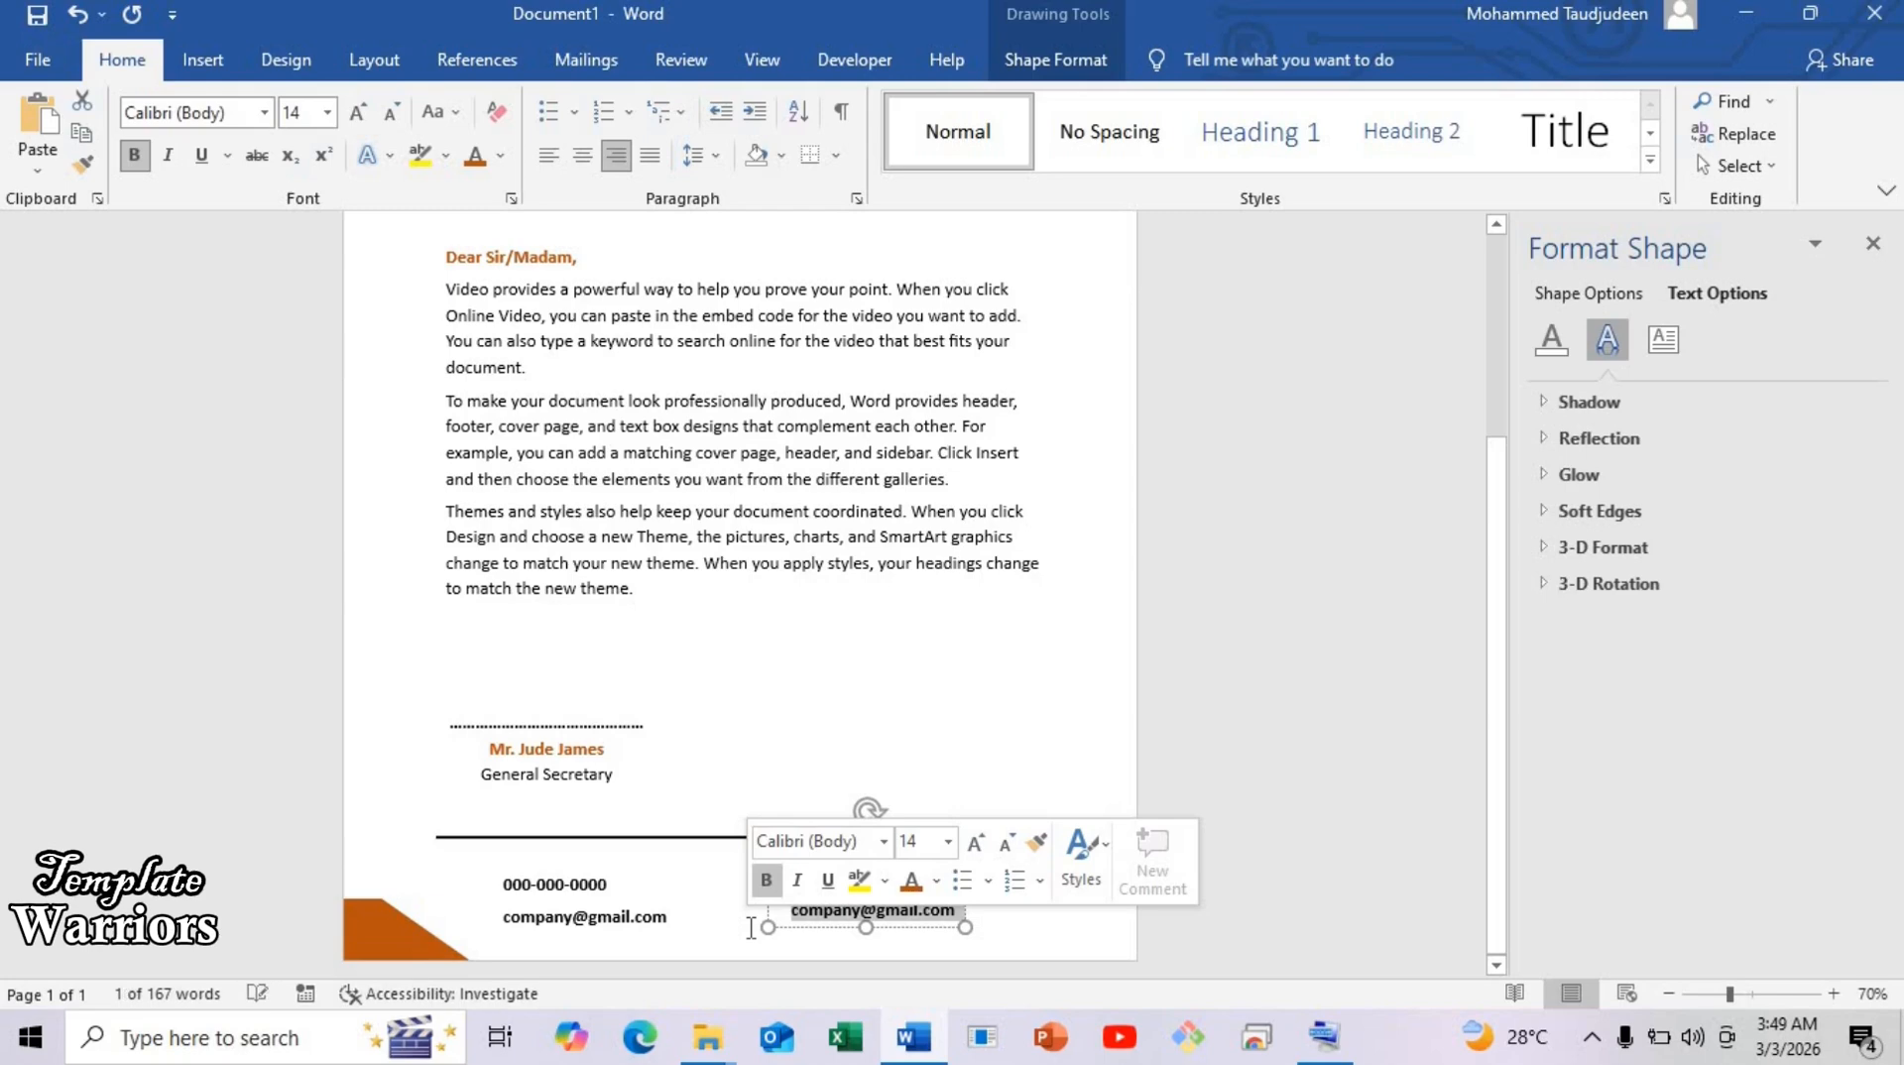
type("www.cp")
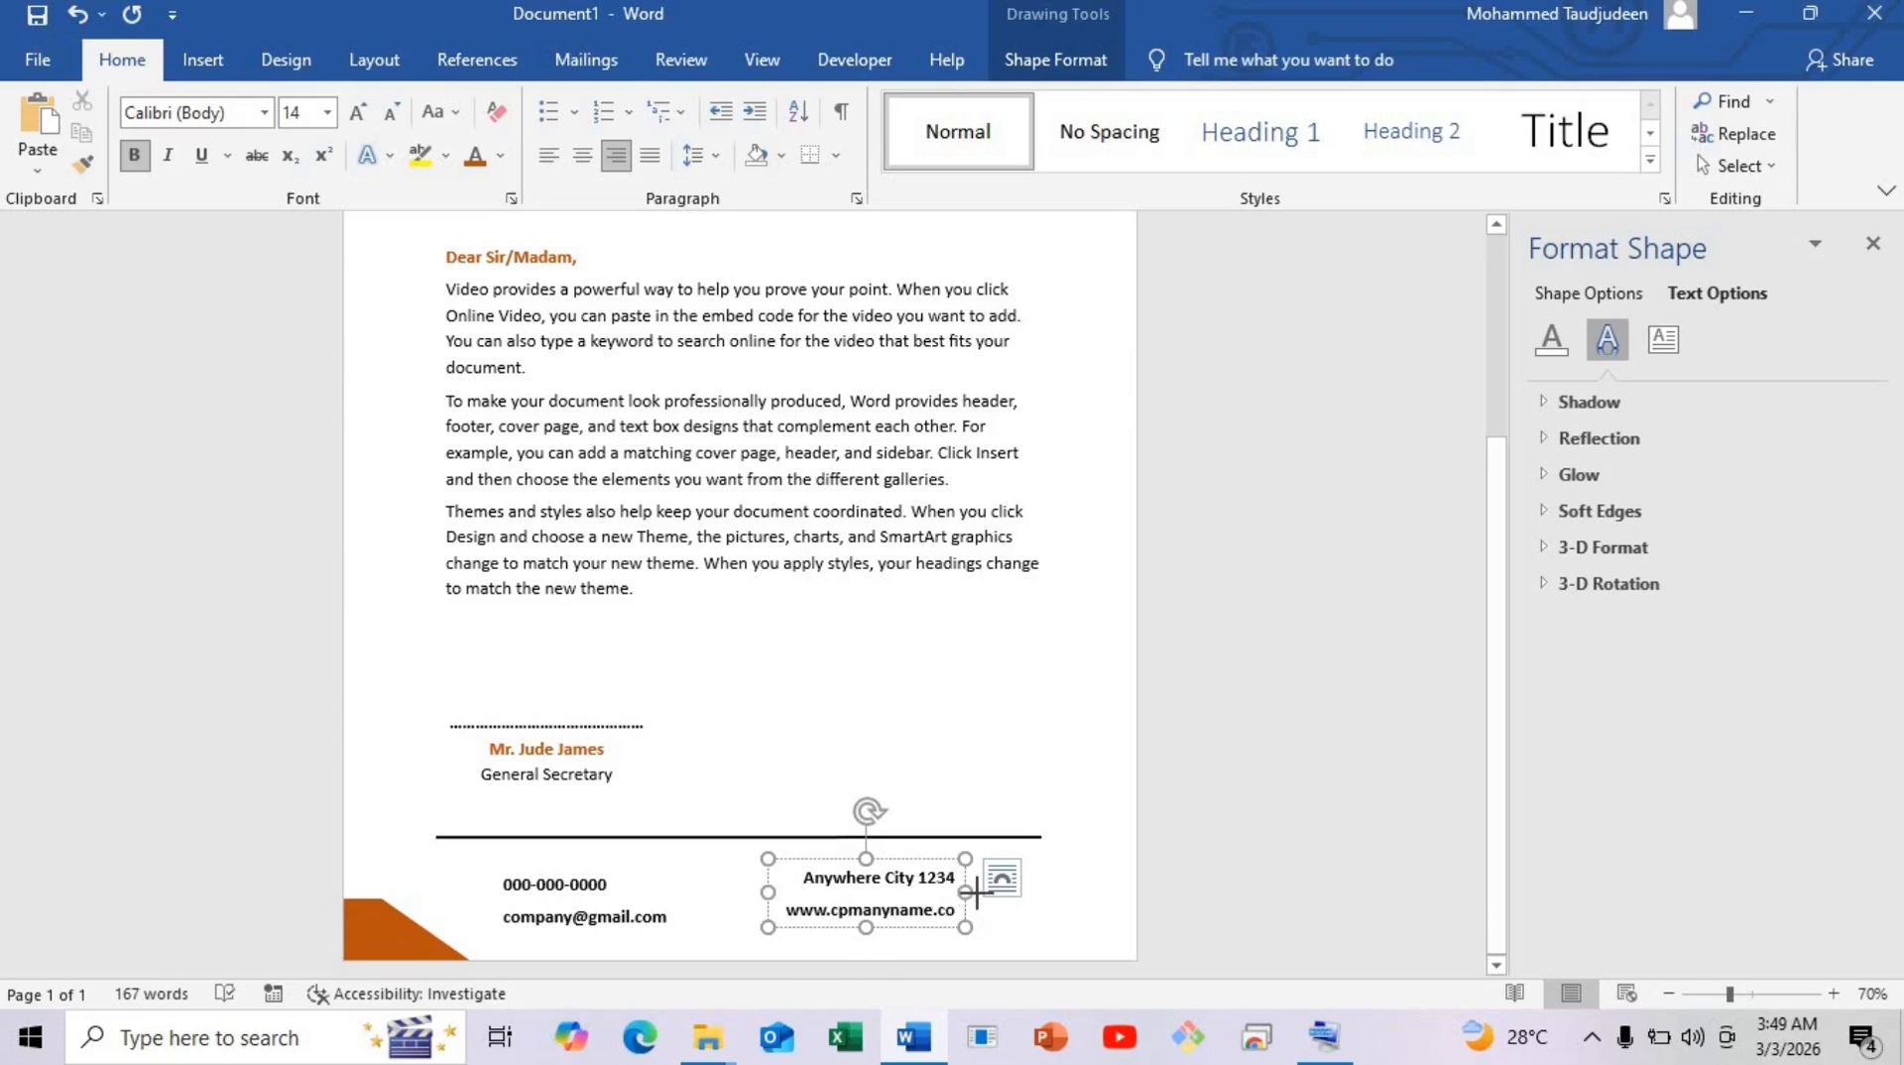
Widen the box so each line fits on one line, aligned beside the phone box.
left_click_drag(975, 892, 978, 891)
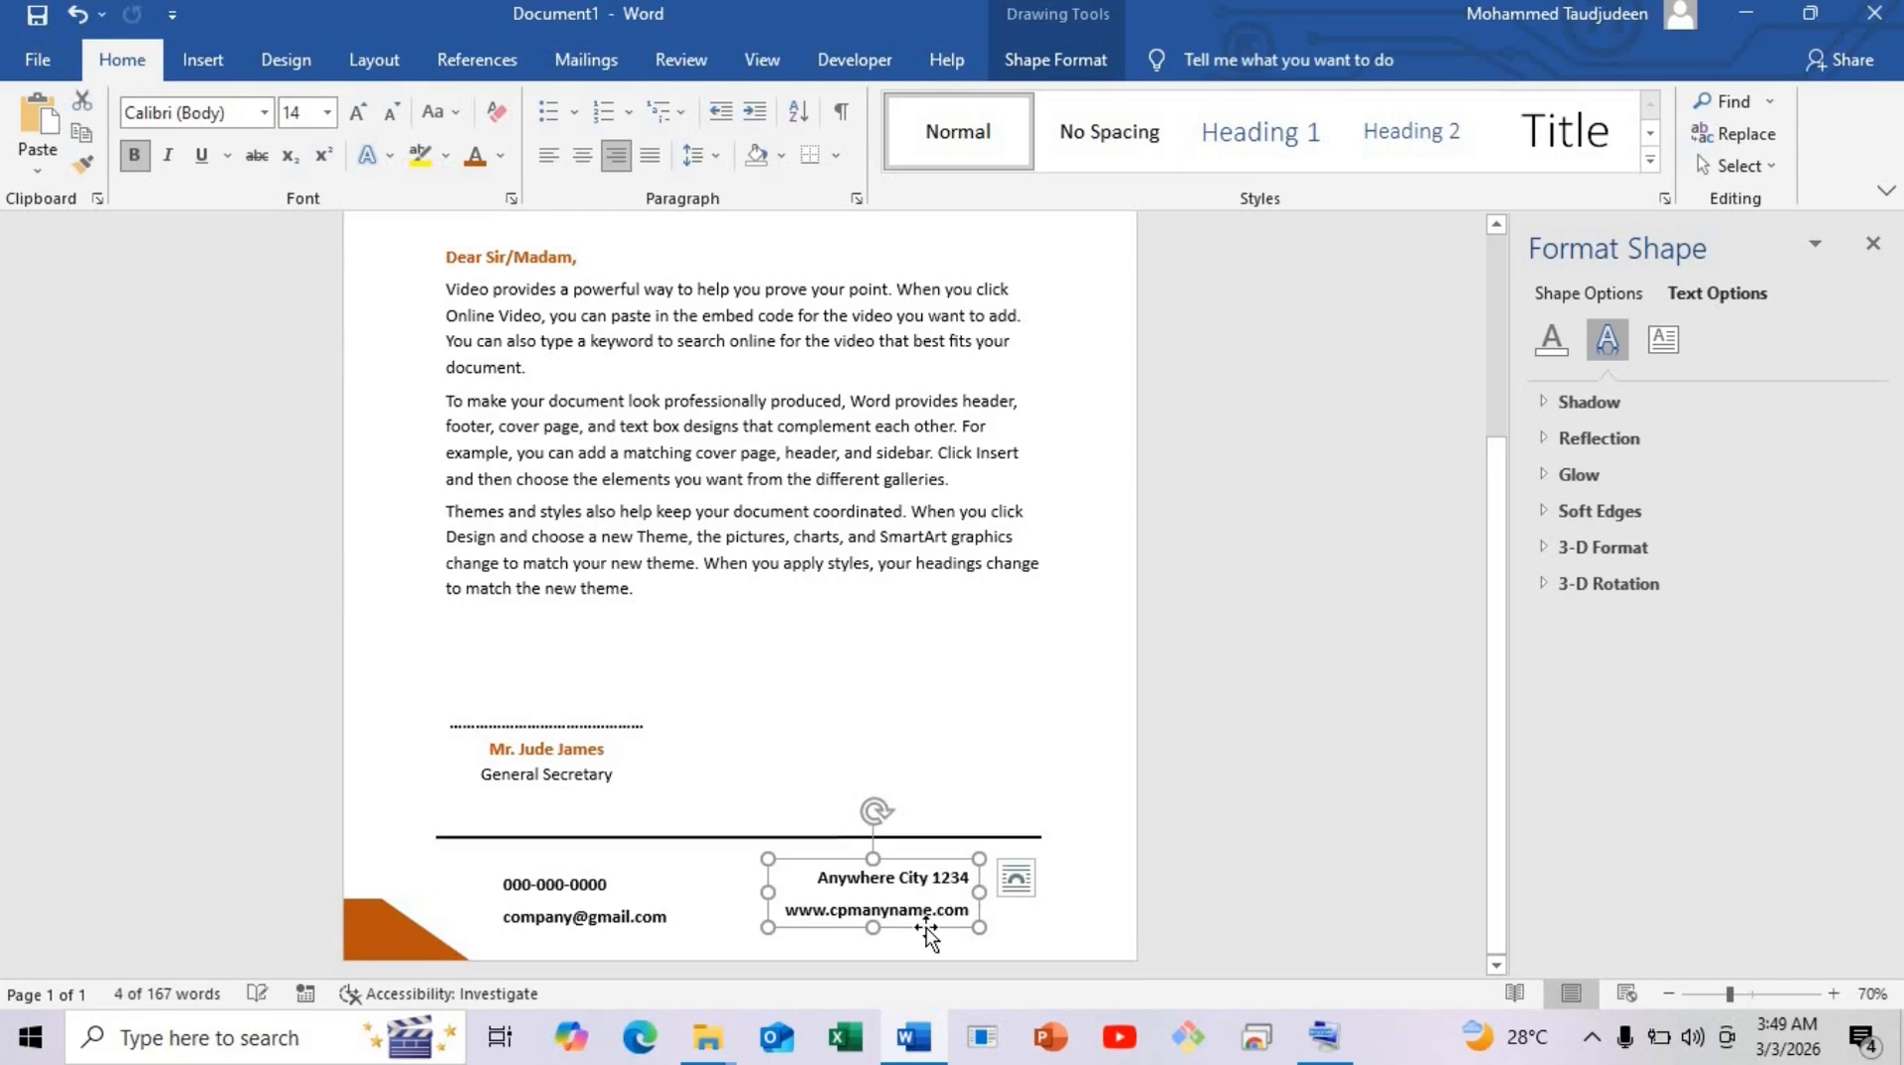
left_click(839, 911)
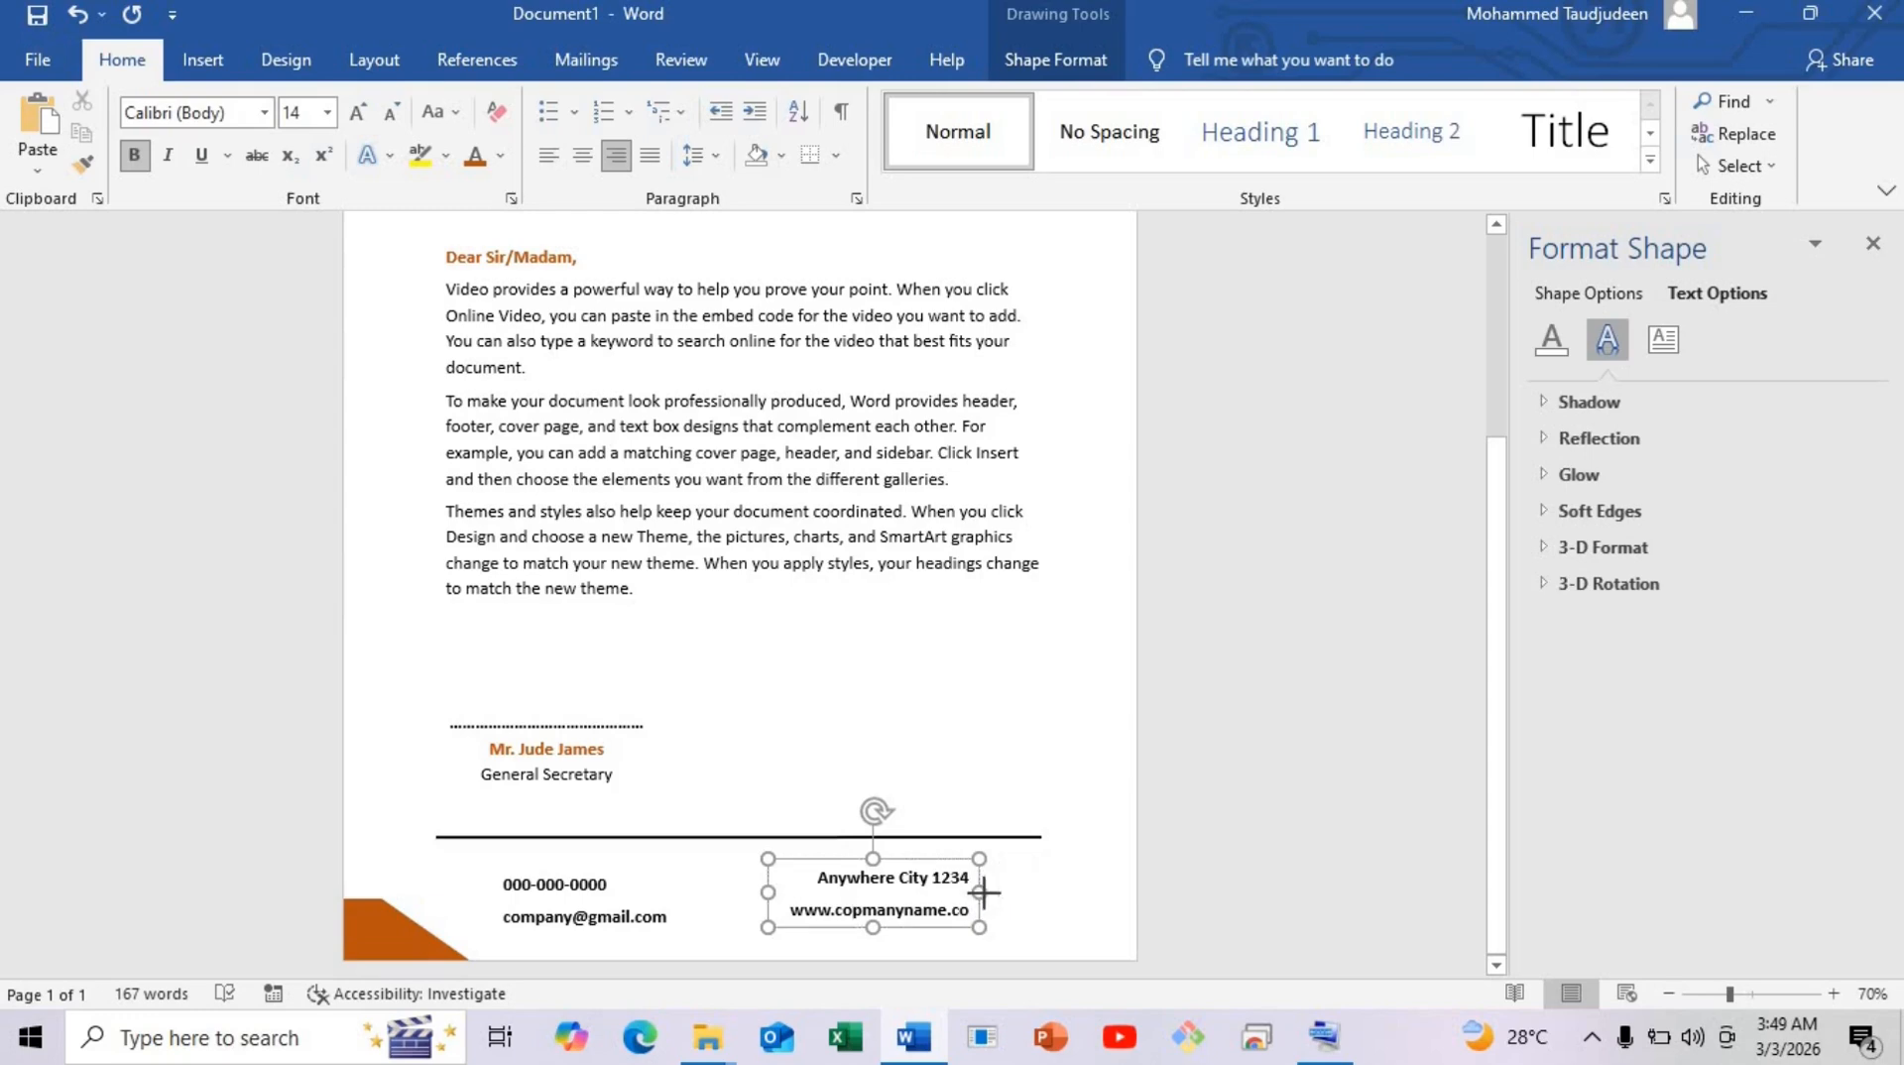
left_click_drag(984, 893, 969, 945)
left_click(960, 734)
scroll(861, 954, "down", 2)
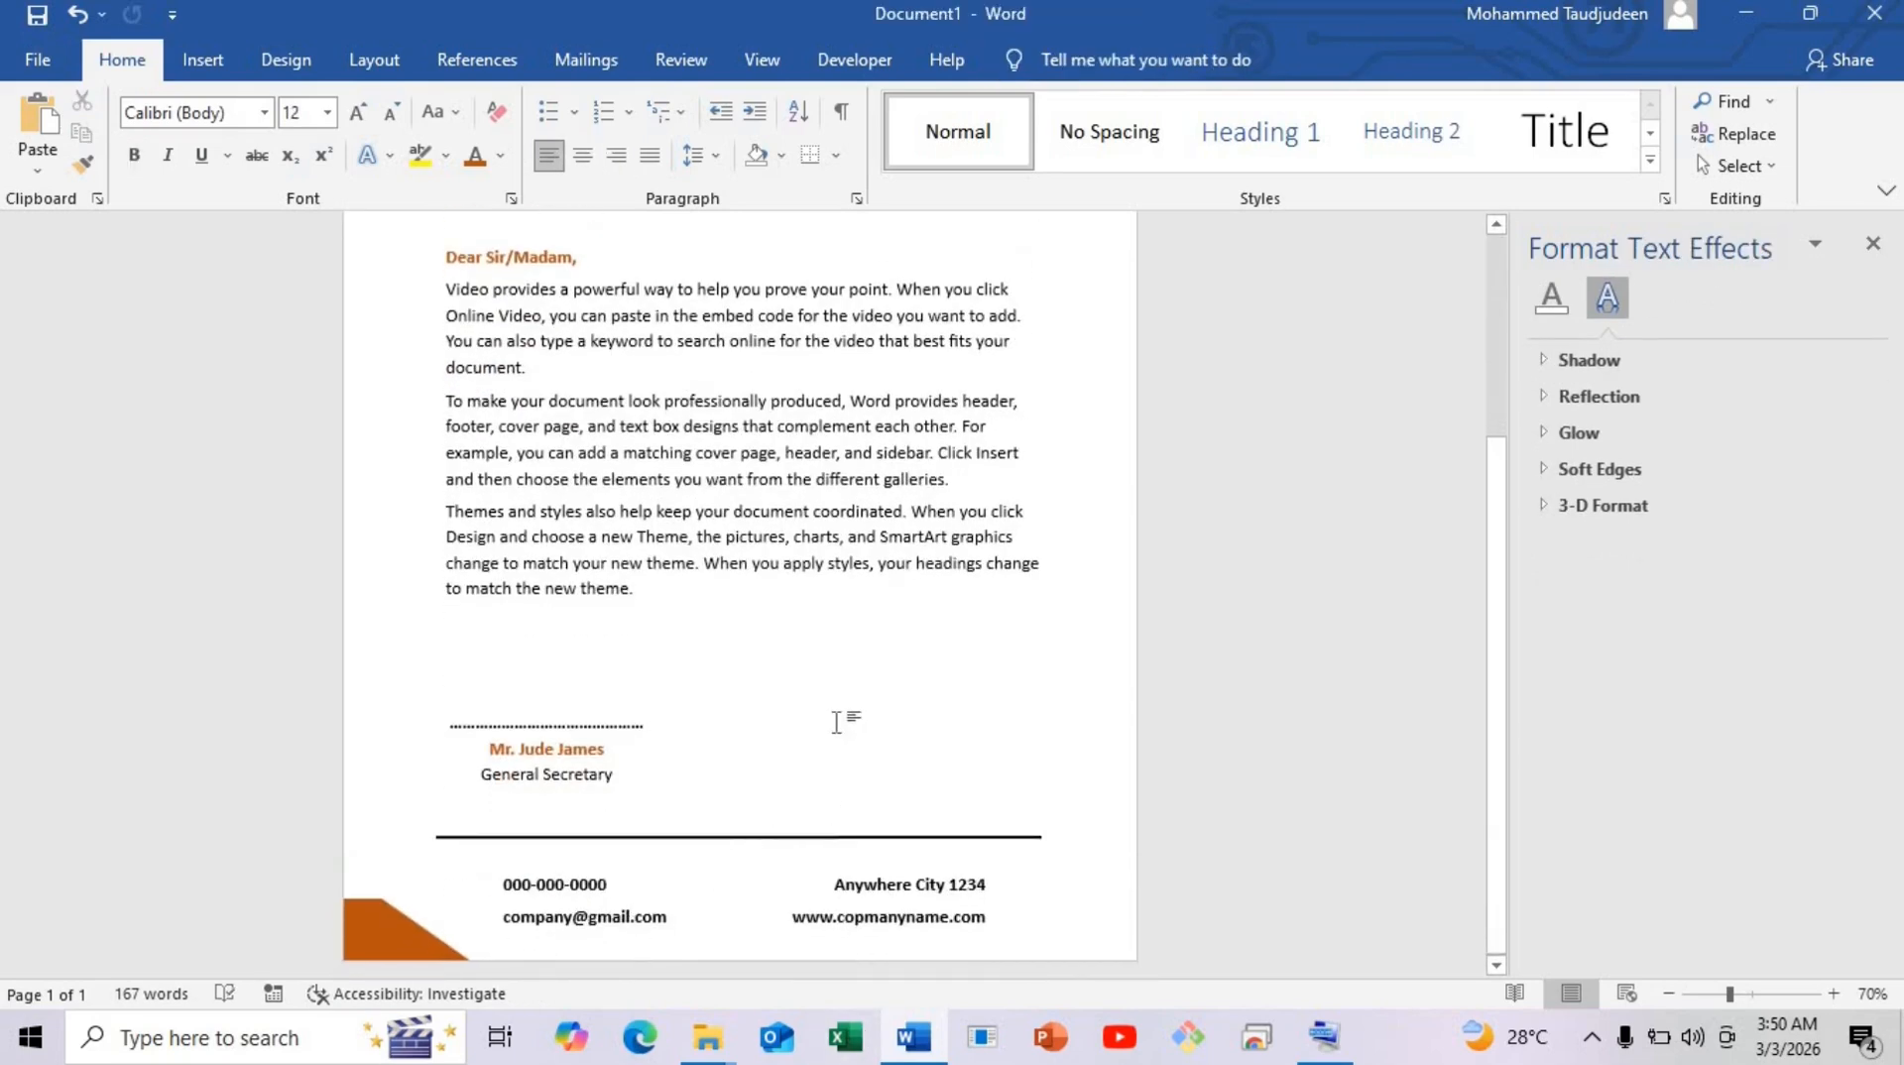
Insert the phone icon picture from this device and set it In Front of Text.
left_click(1833, 992)
scroll(502, 886, "down", 1)
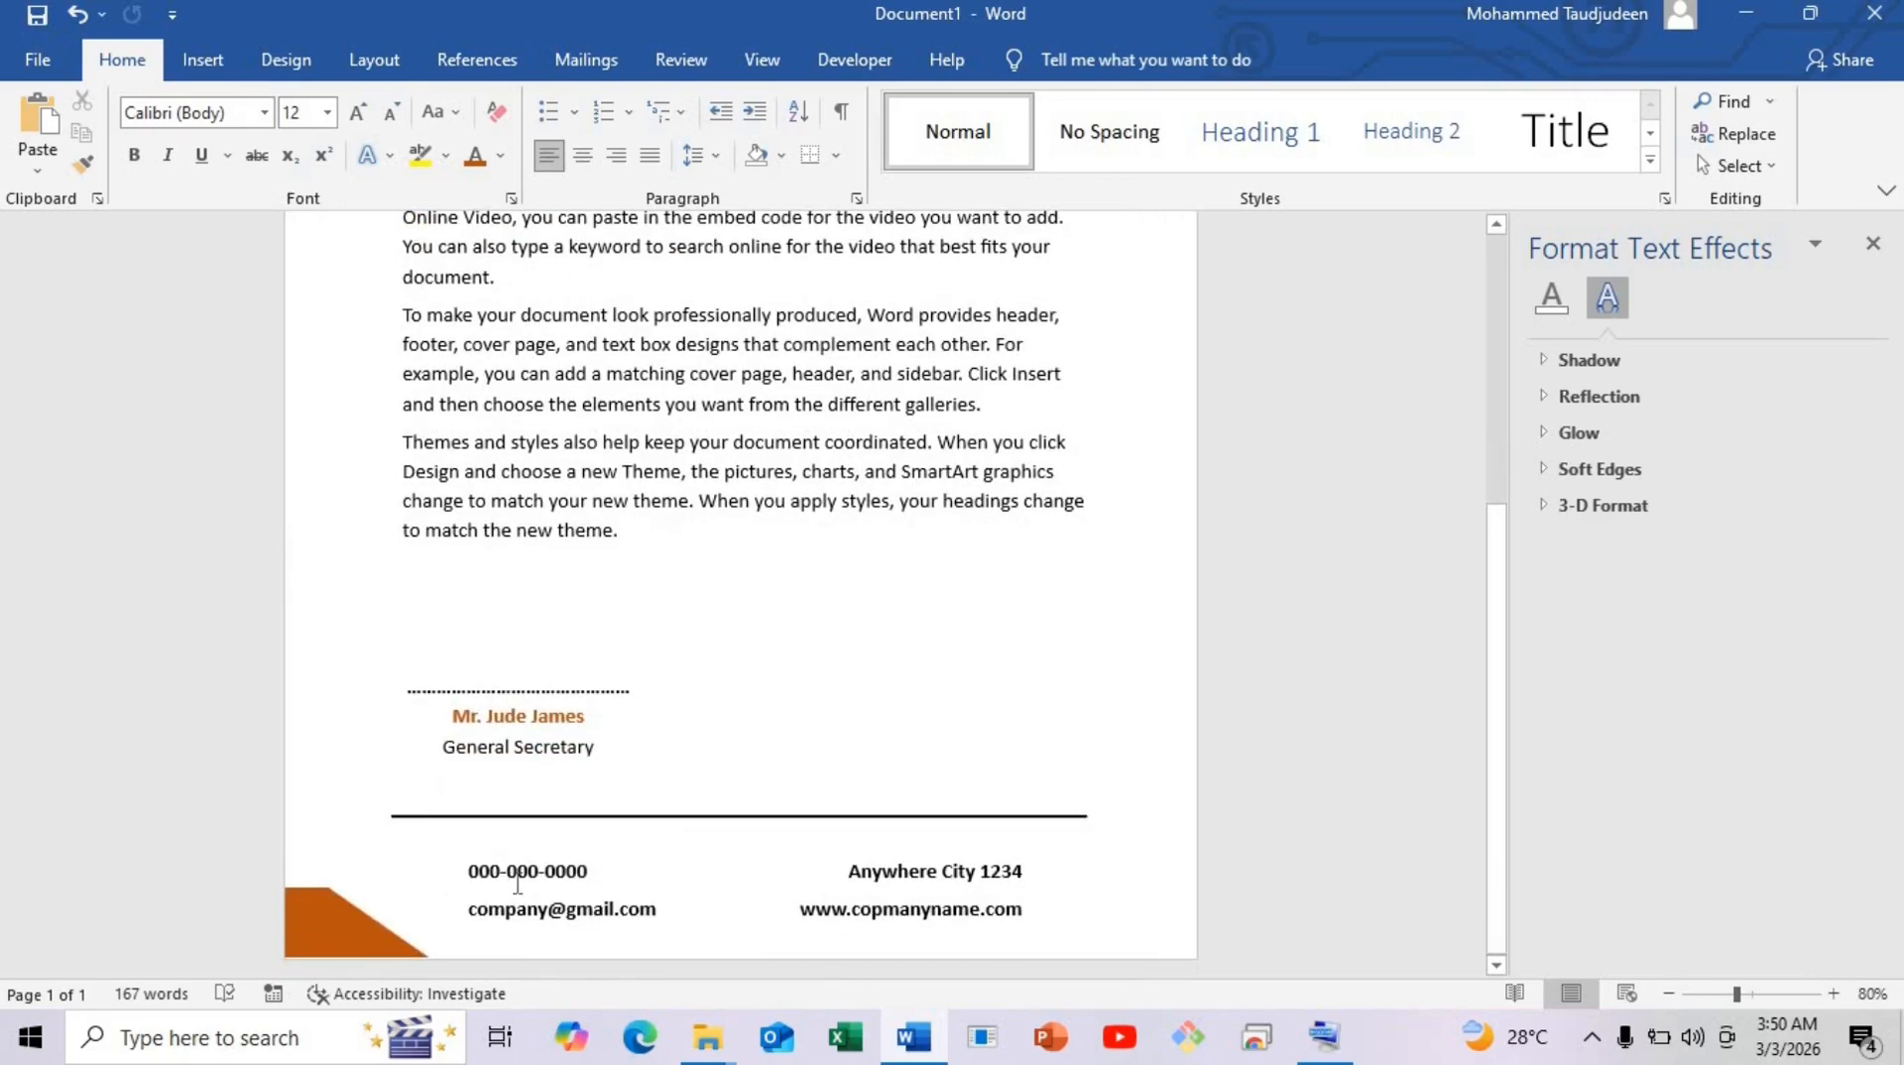
left_click(202, 61)
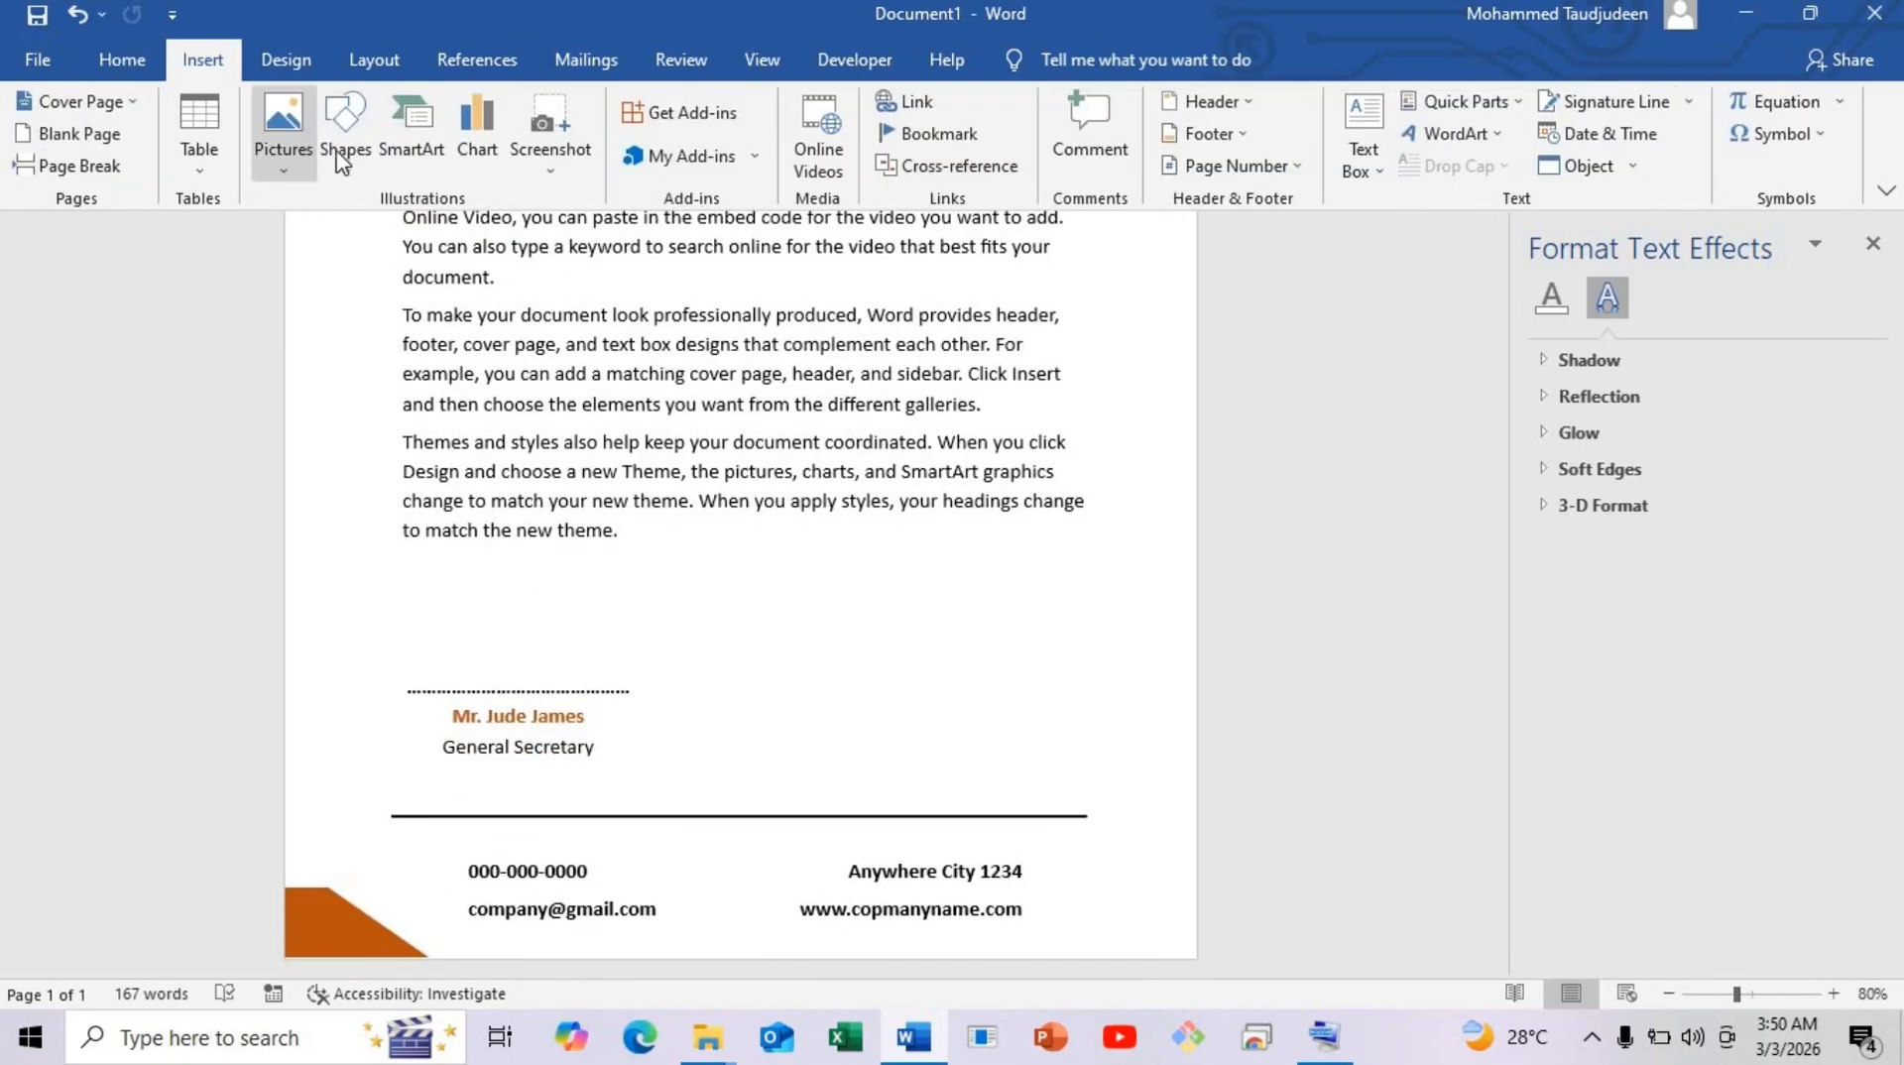
left_click(331, 151)
left_click(283, 134)
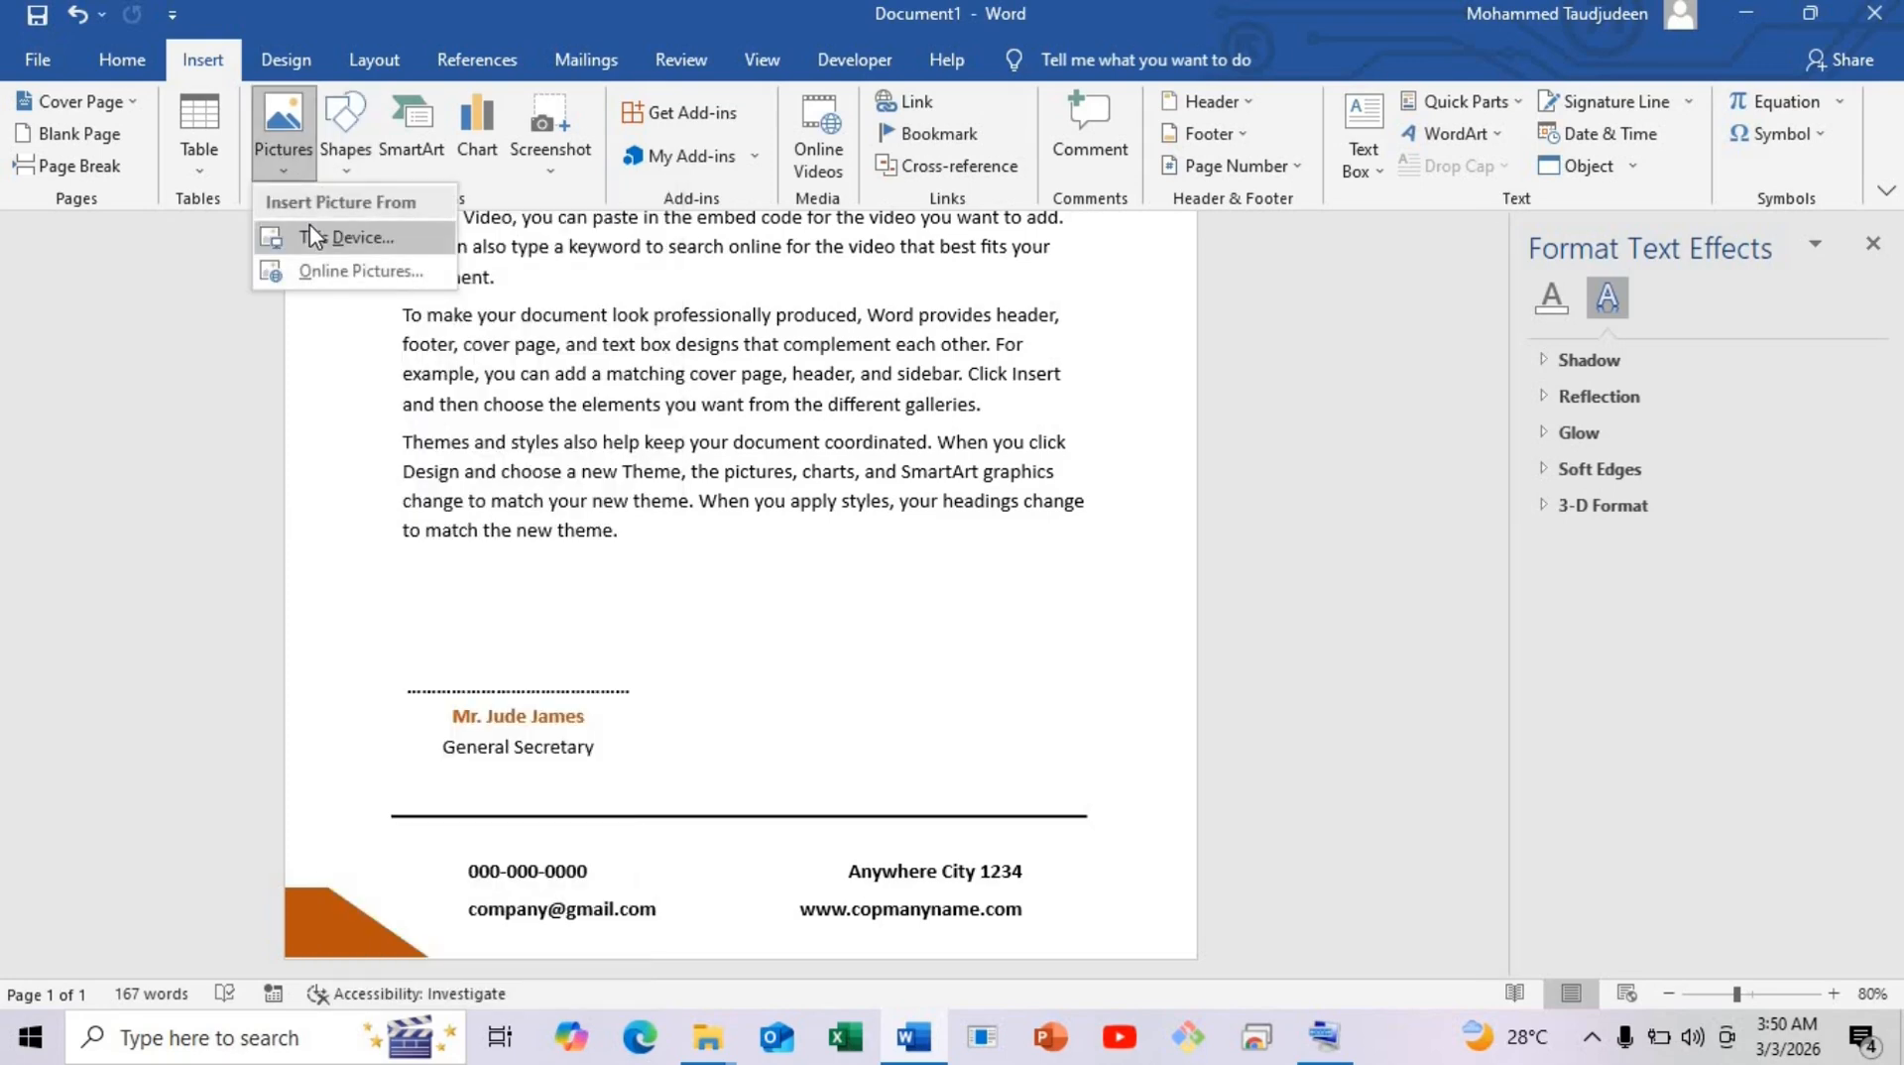
left_click(313, 236)
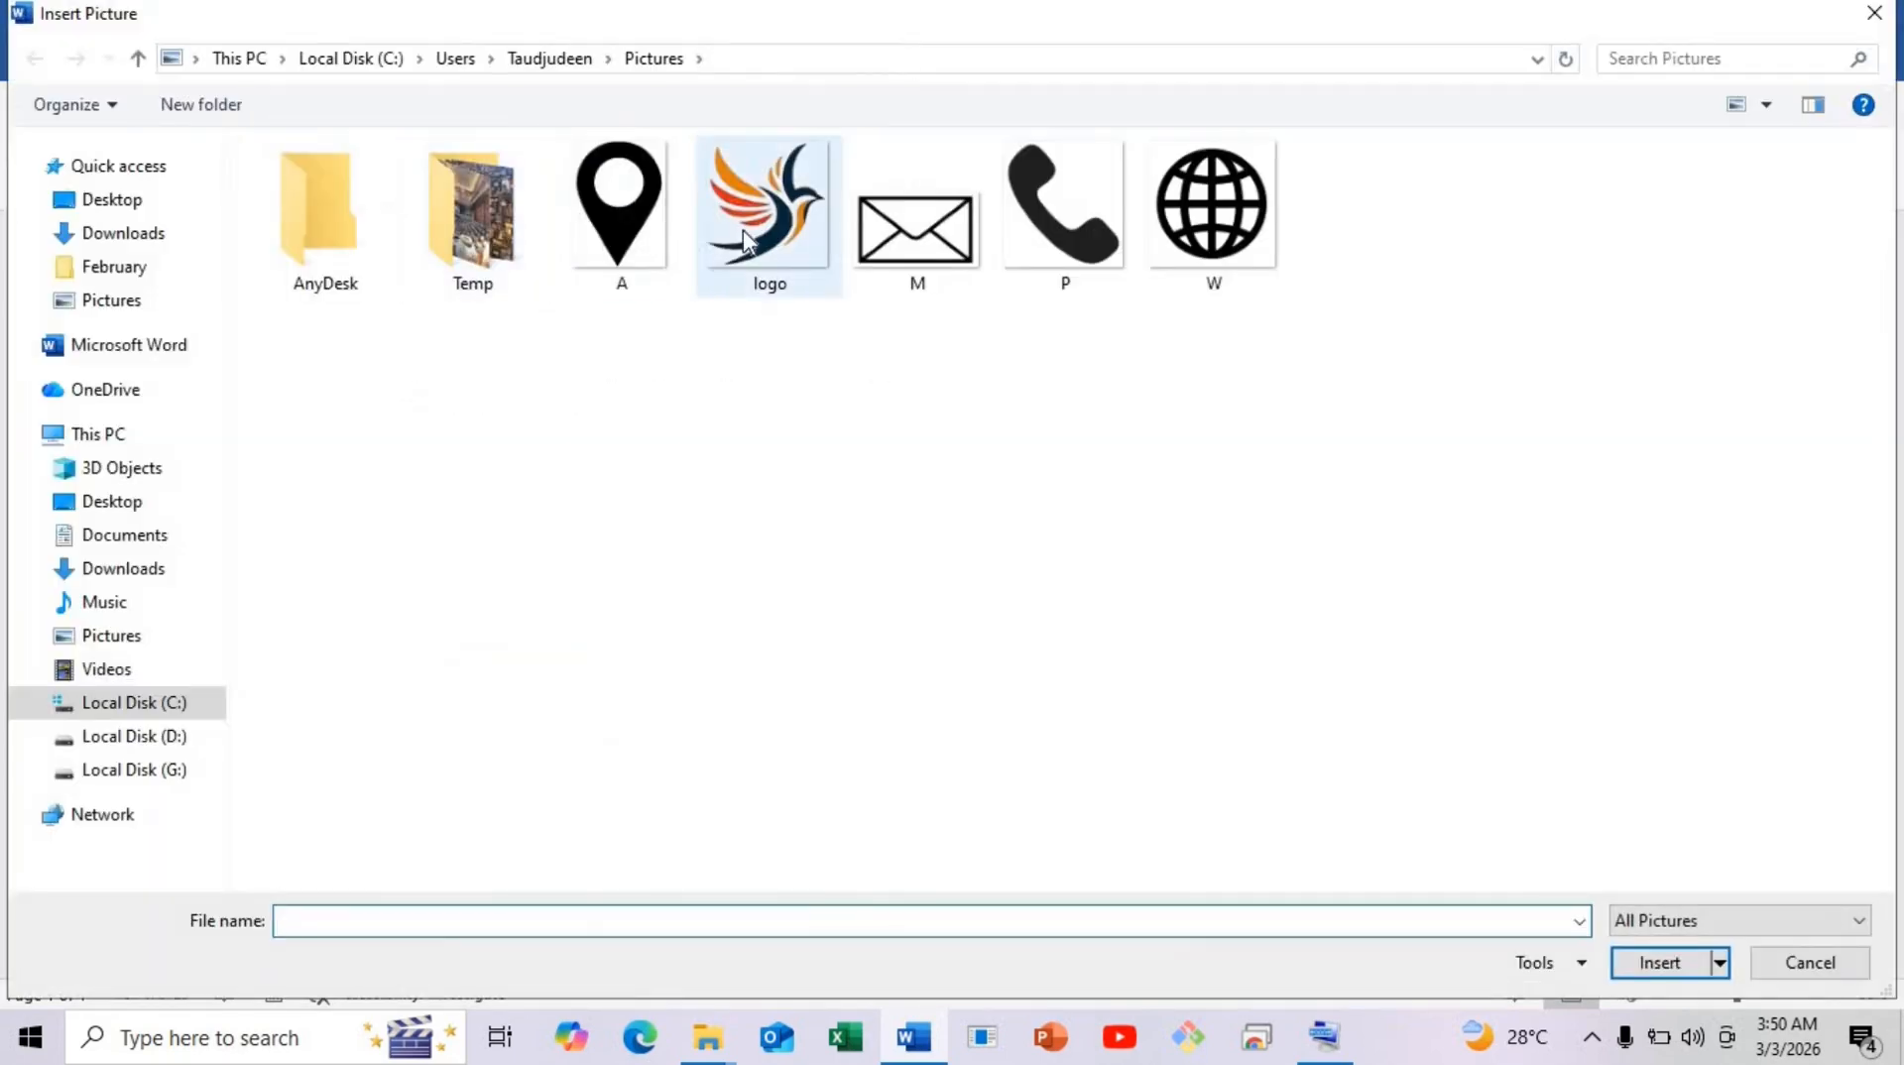
double_click(1064, 209)
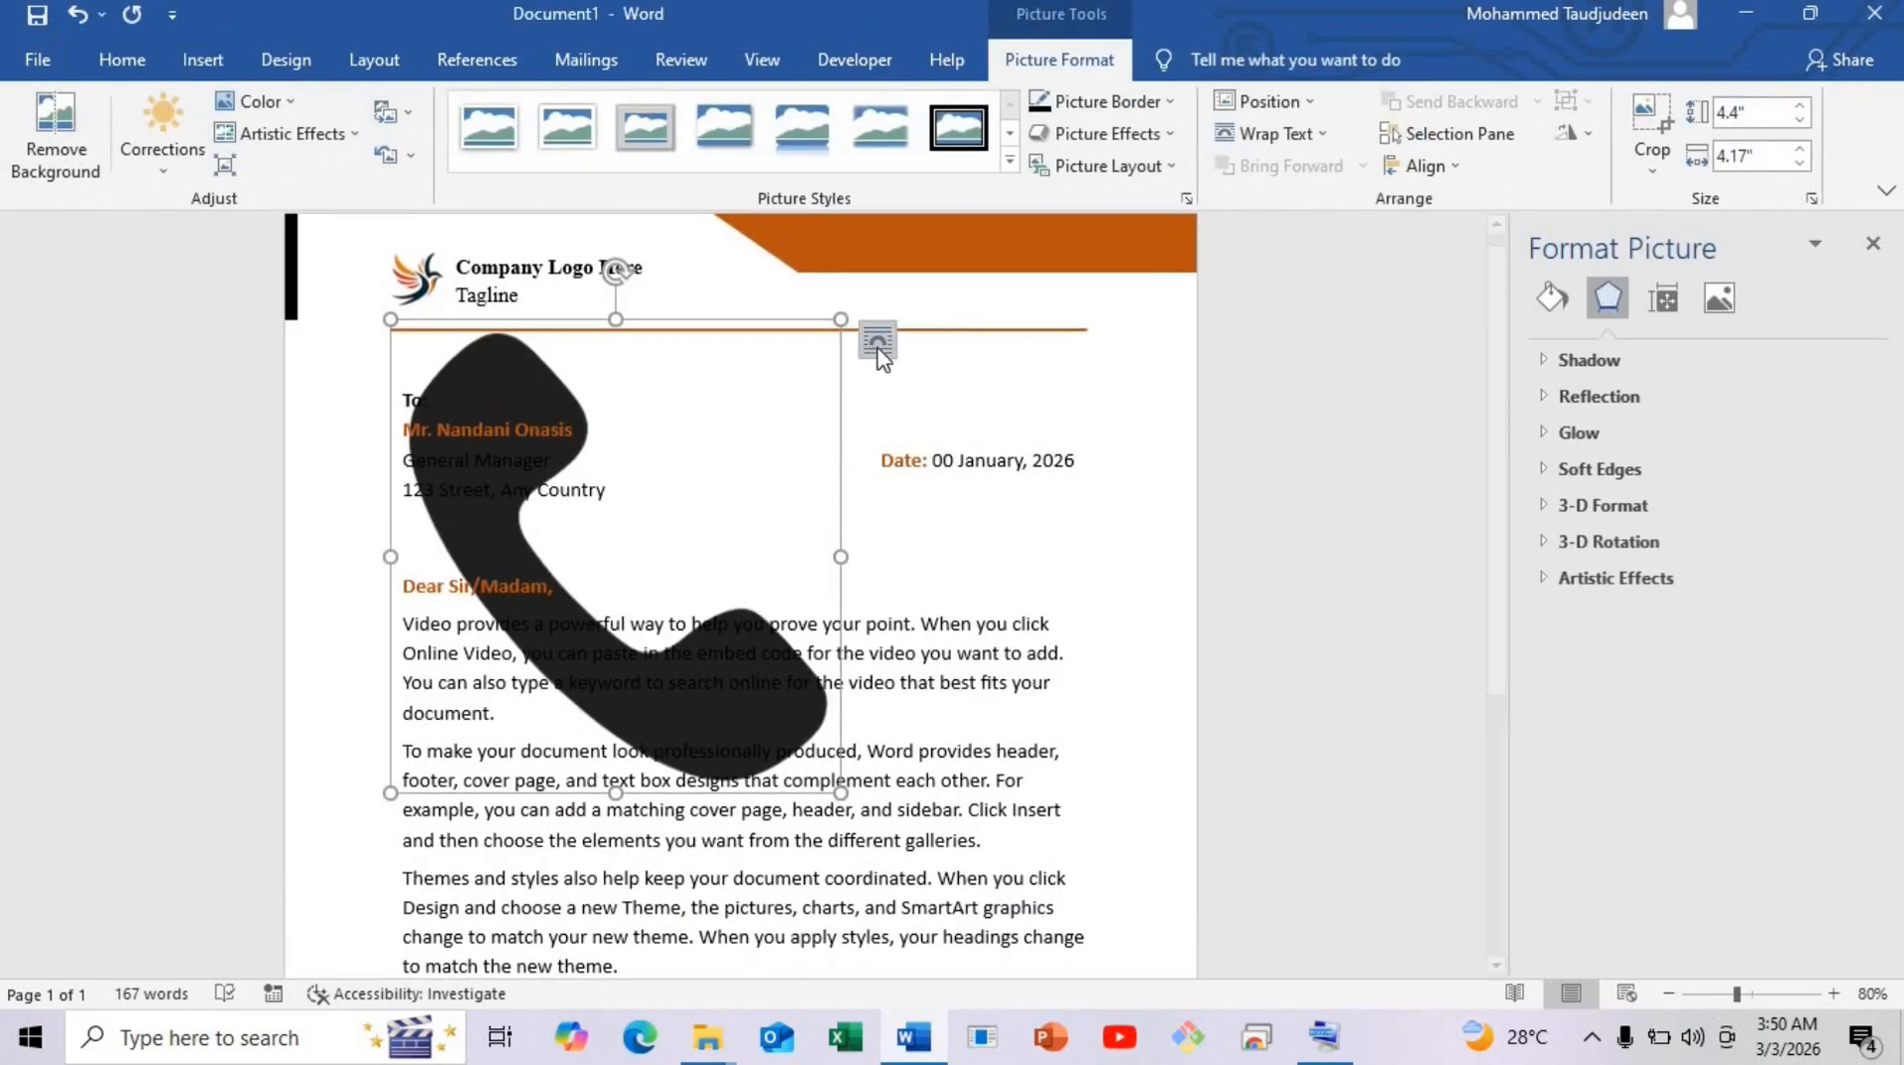
left_click(878, 341)
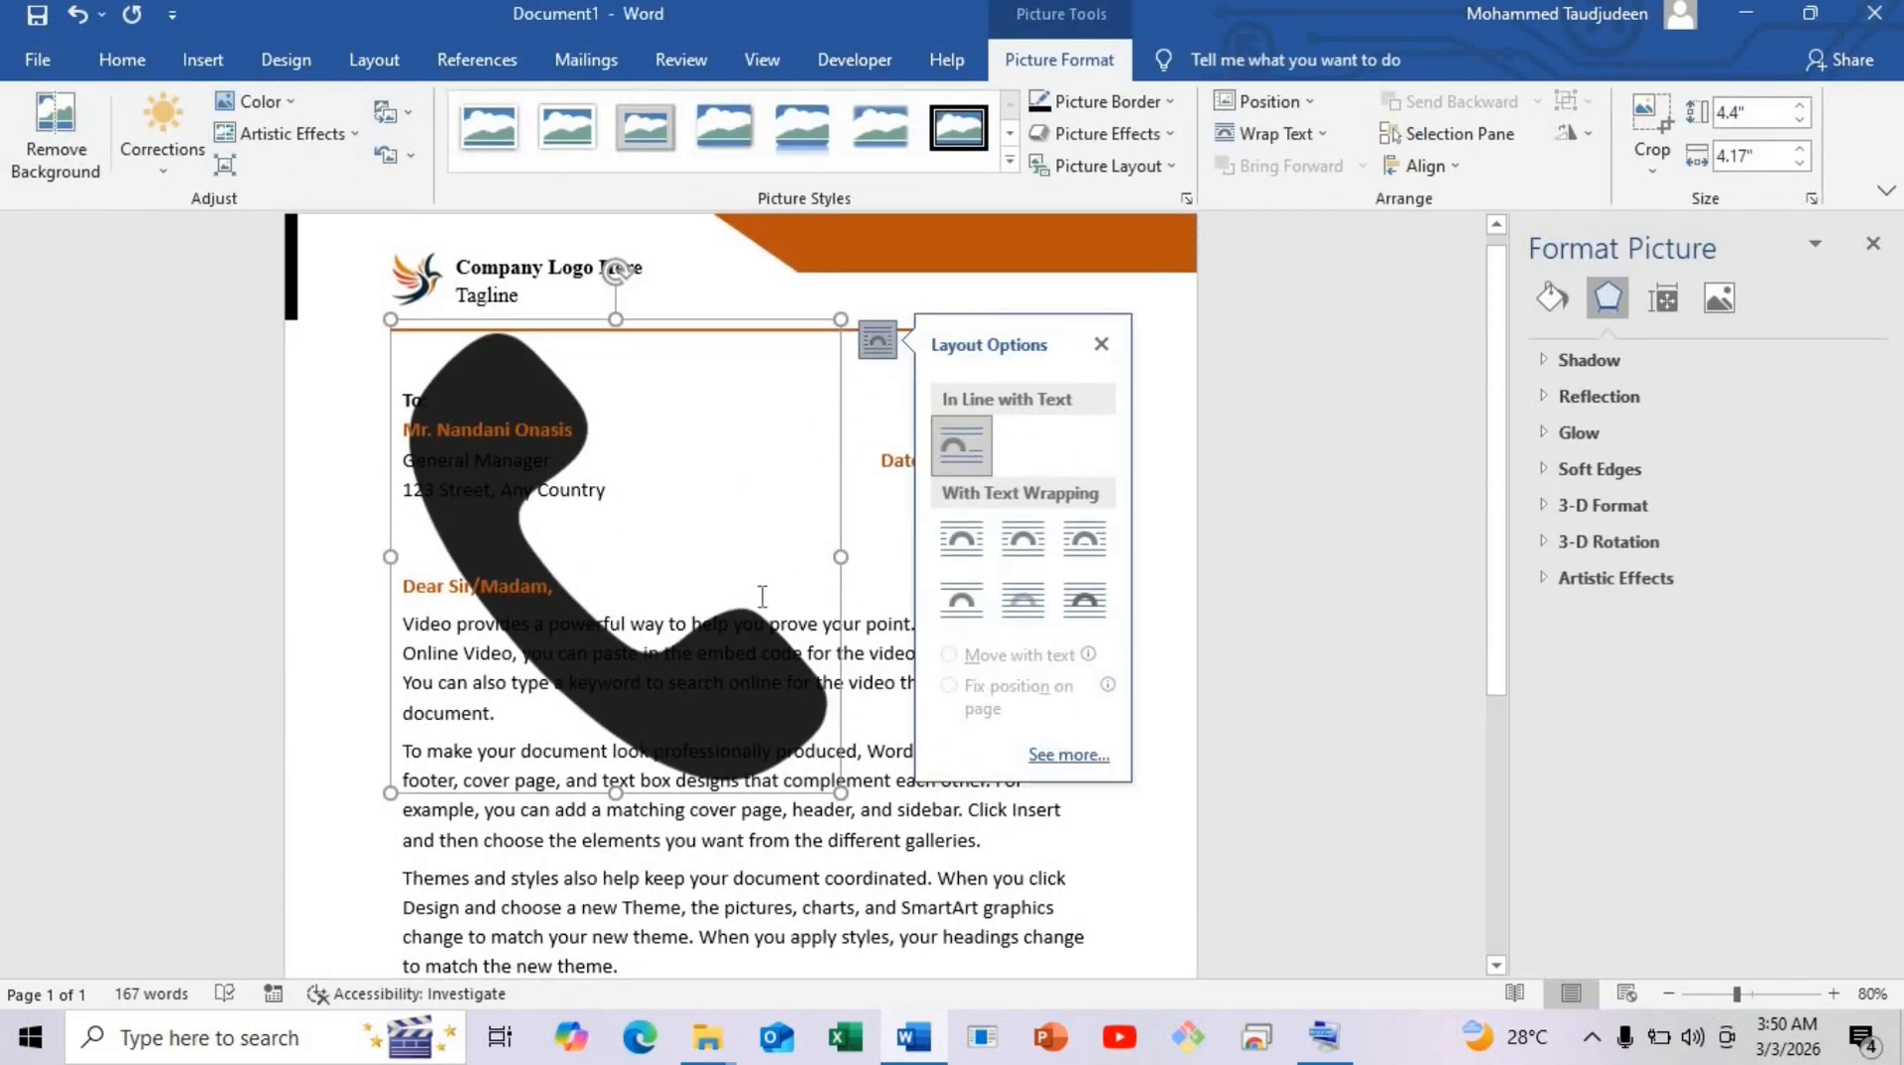
left_click(1073, 603)
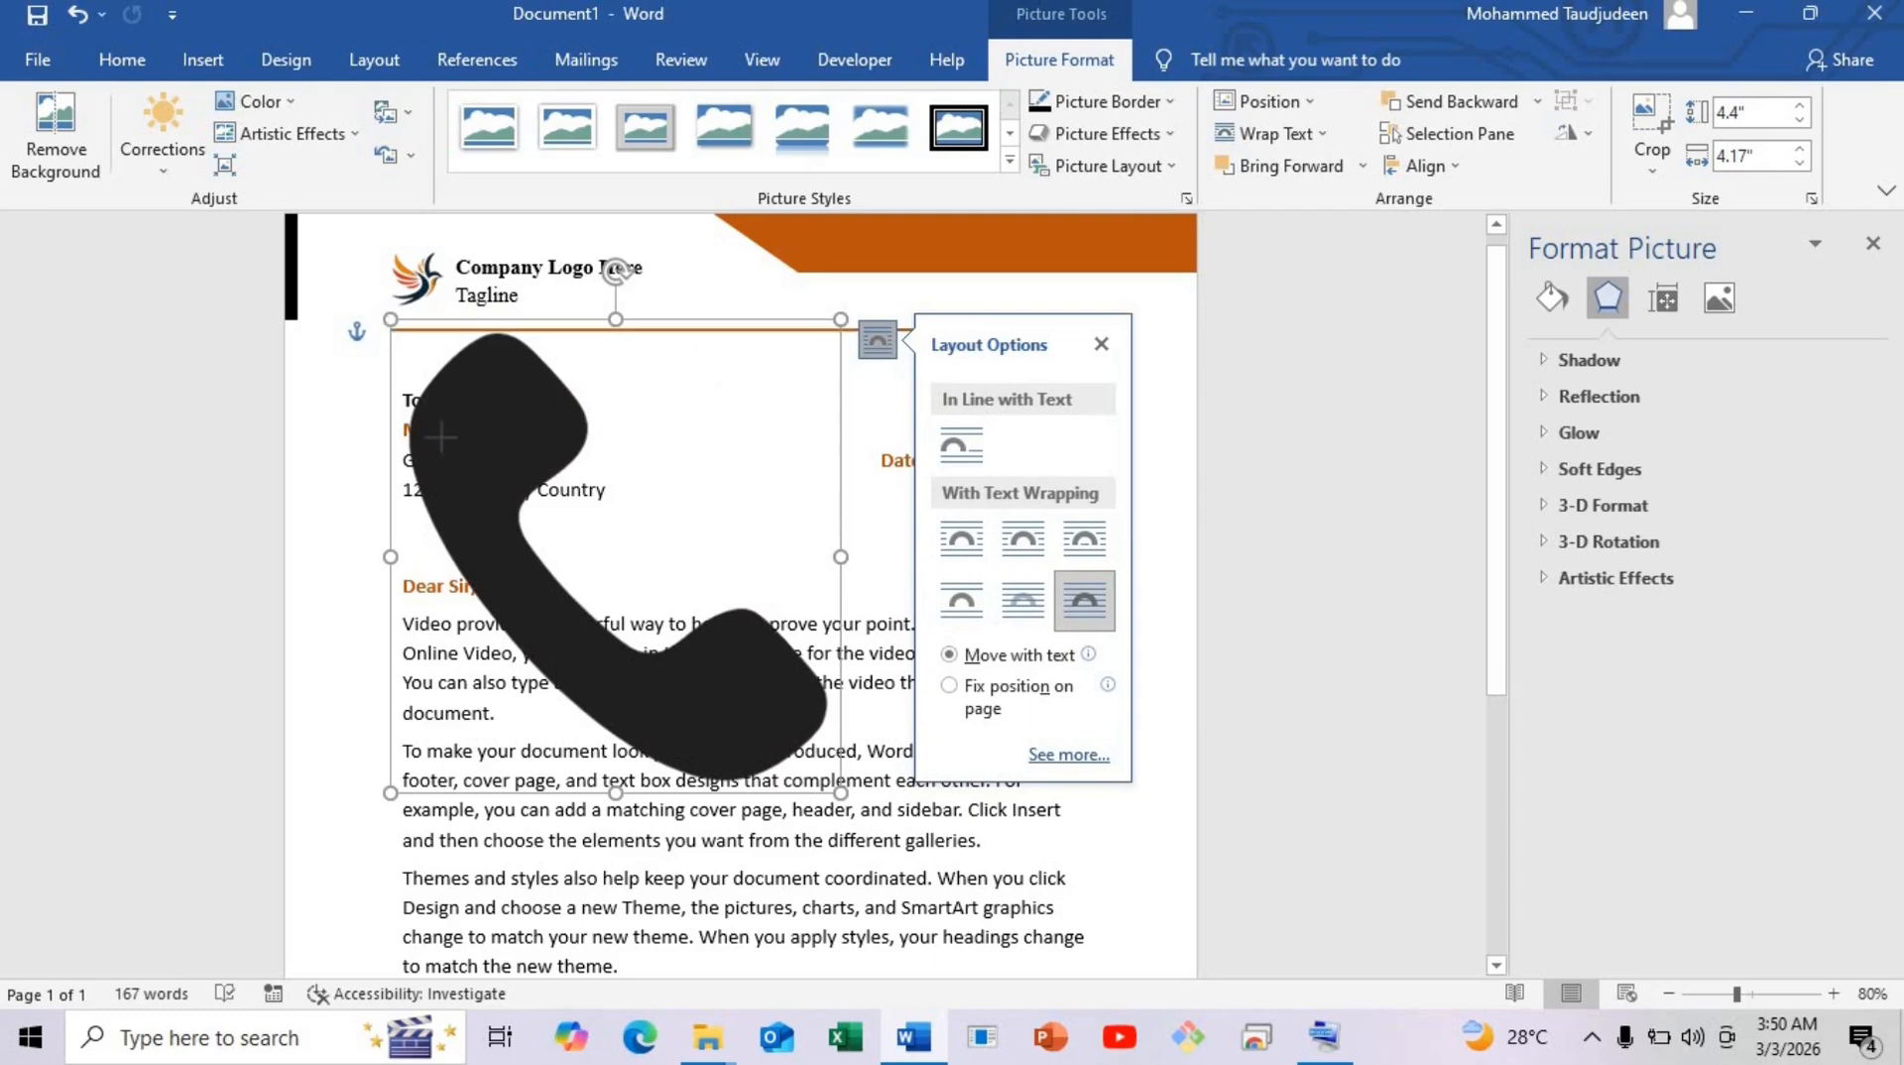
Shrink the phone icon to about 0.26 by 0.25 inches just left of the phone number.
left_click_drag(391, 319, 715, 664)
scroll(718, 637, "down", 2)
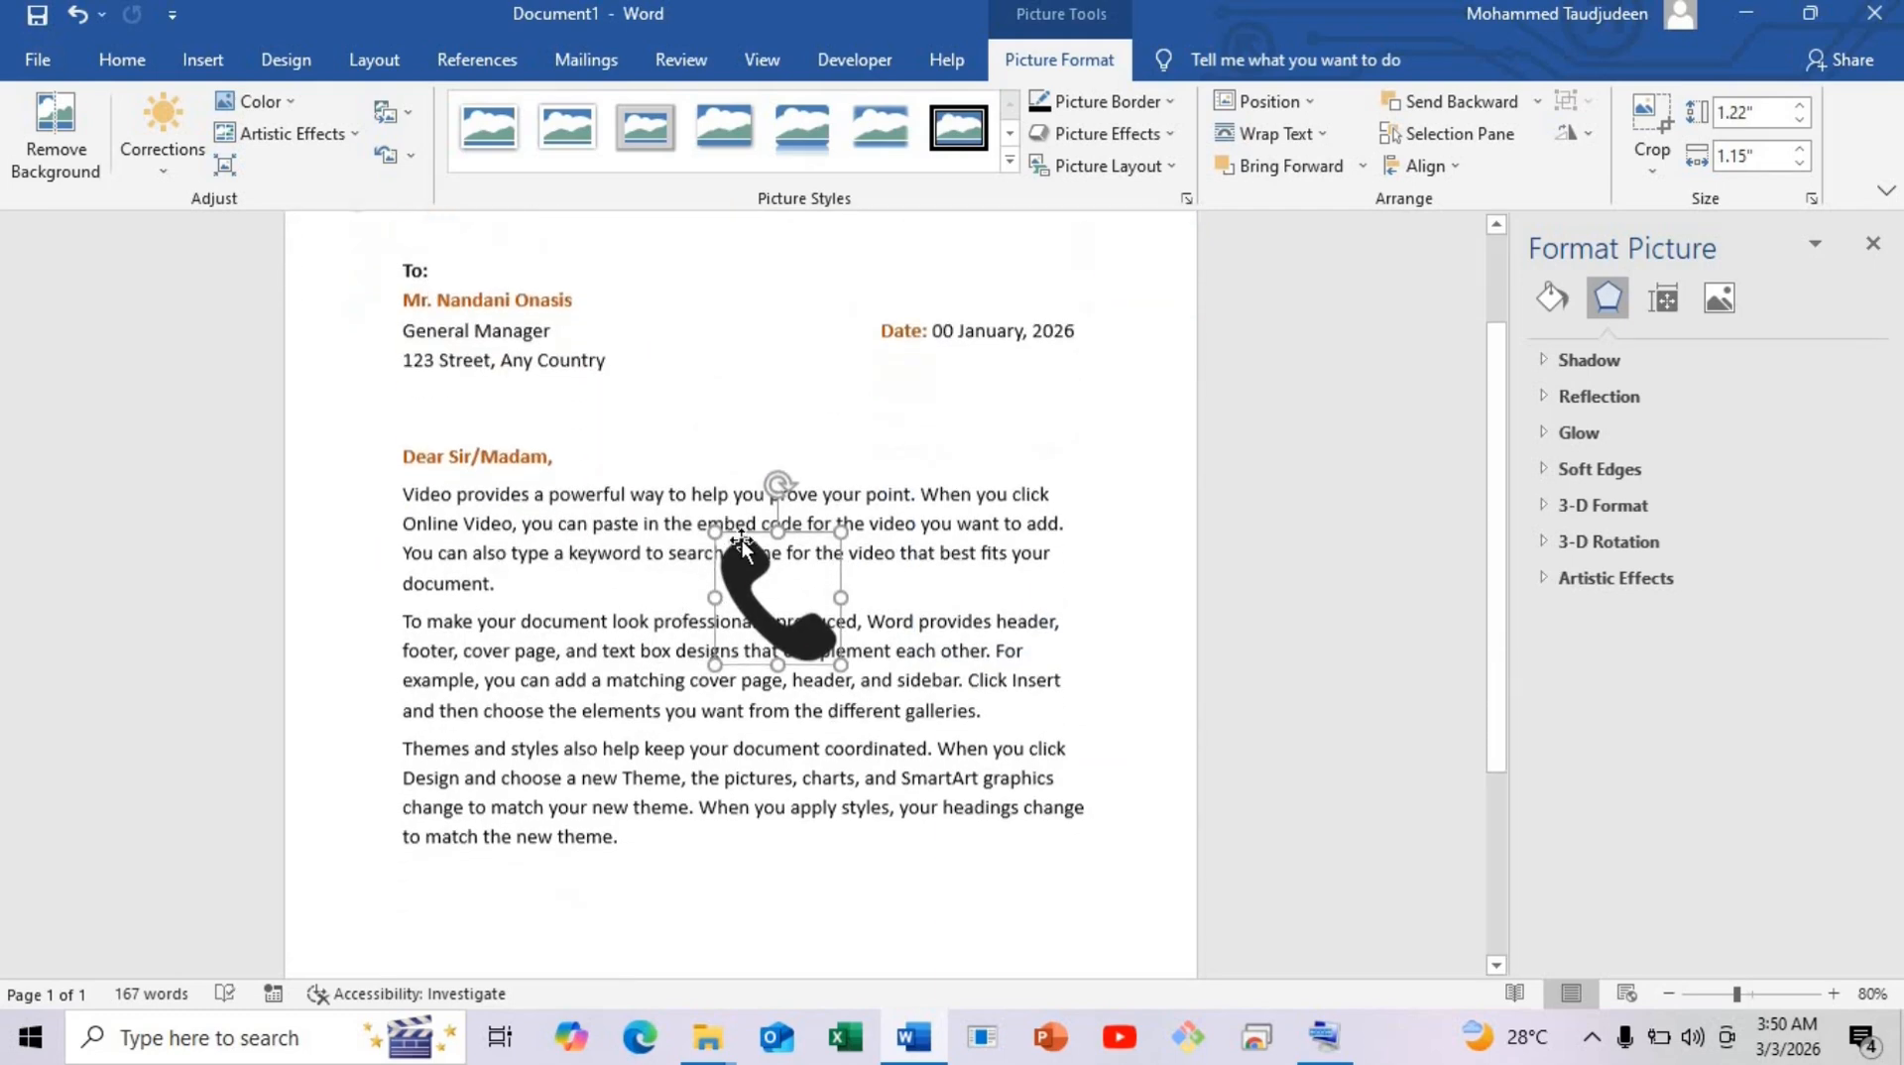
mouse_move(742, 539)
left_mouse_down()
mouse_move(511, 835)
mouse_move(437, 819)
left_mouse_up()
scroll(506, 833, "down", 3)
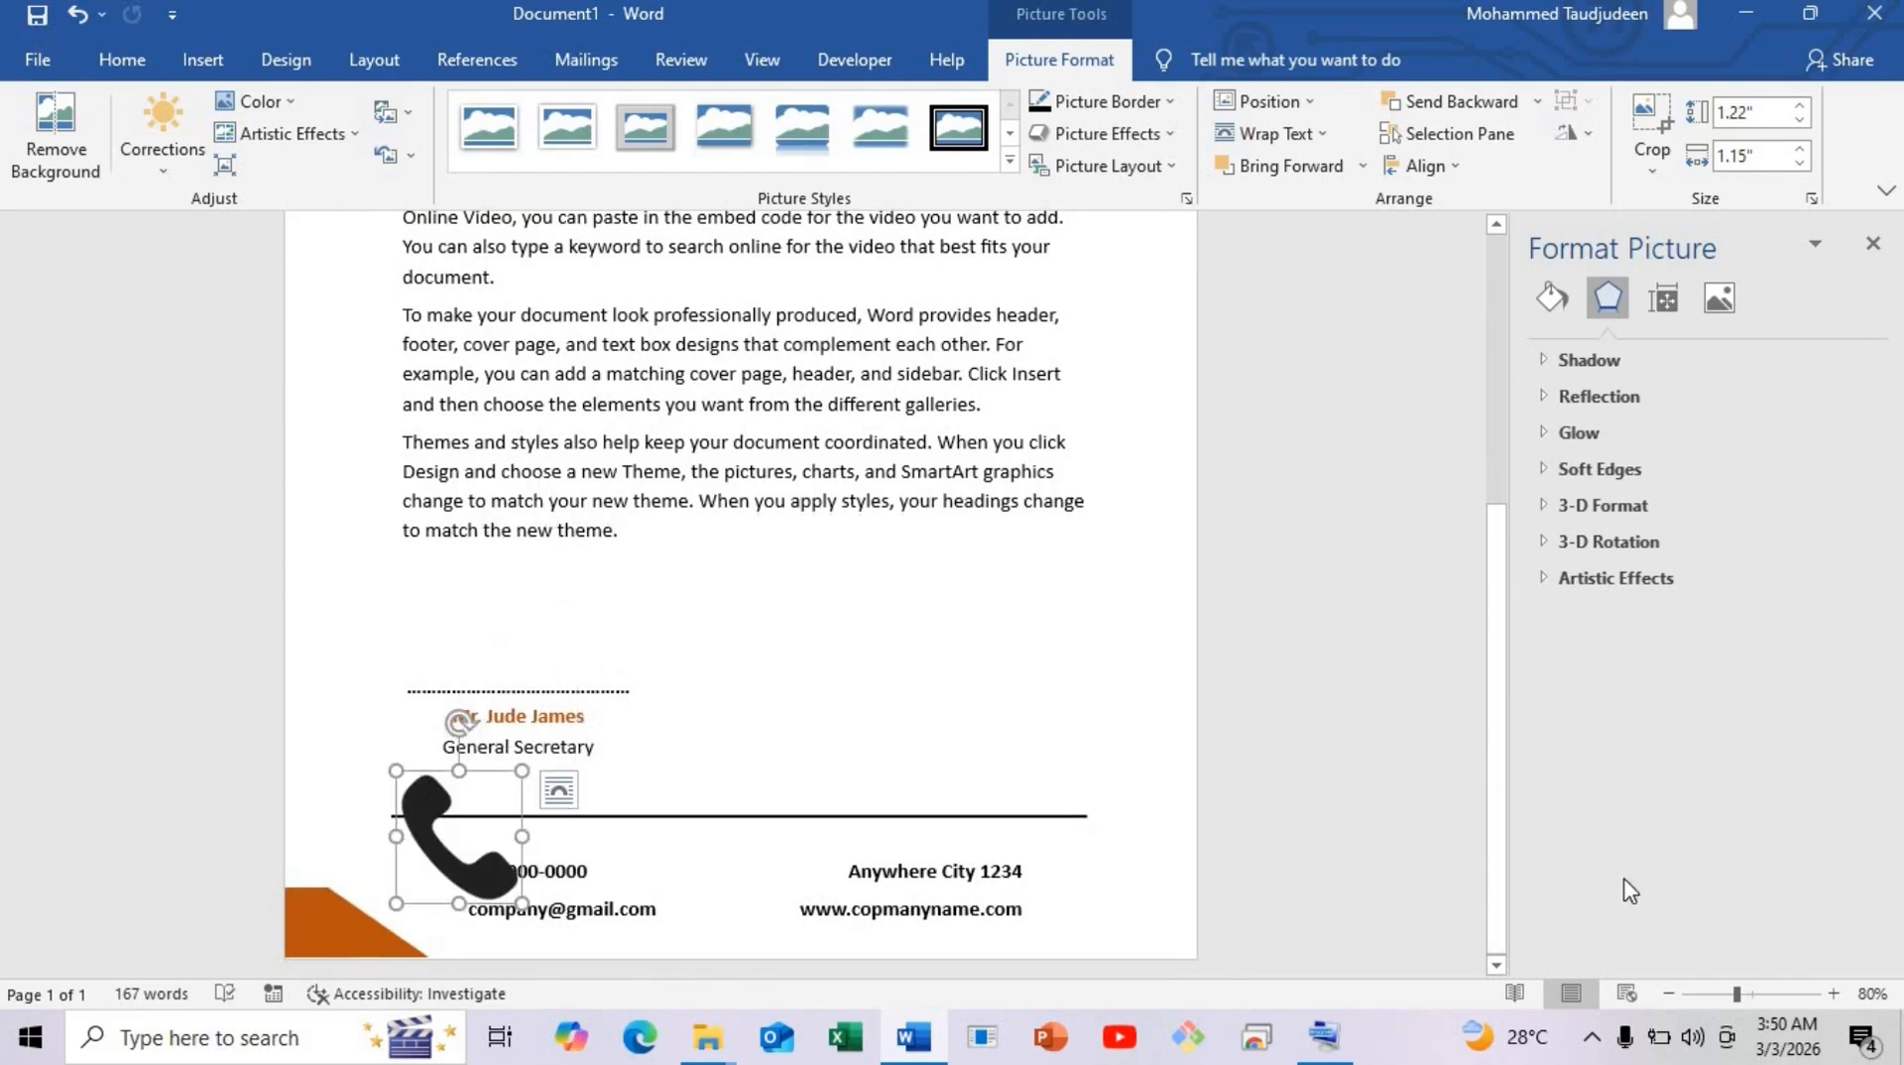
left_click(1832, 993)
left_click(1833, 994)
left_click(1832, 994)
left_click(1832, 993)
scroll(293, 632, "down", 1)
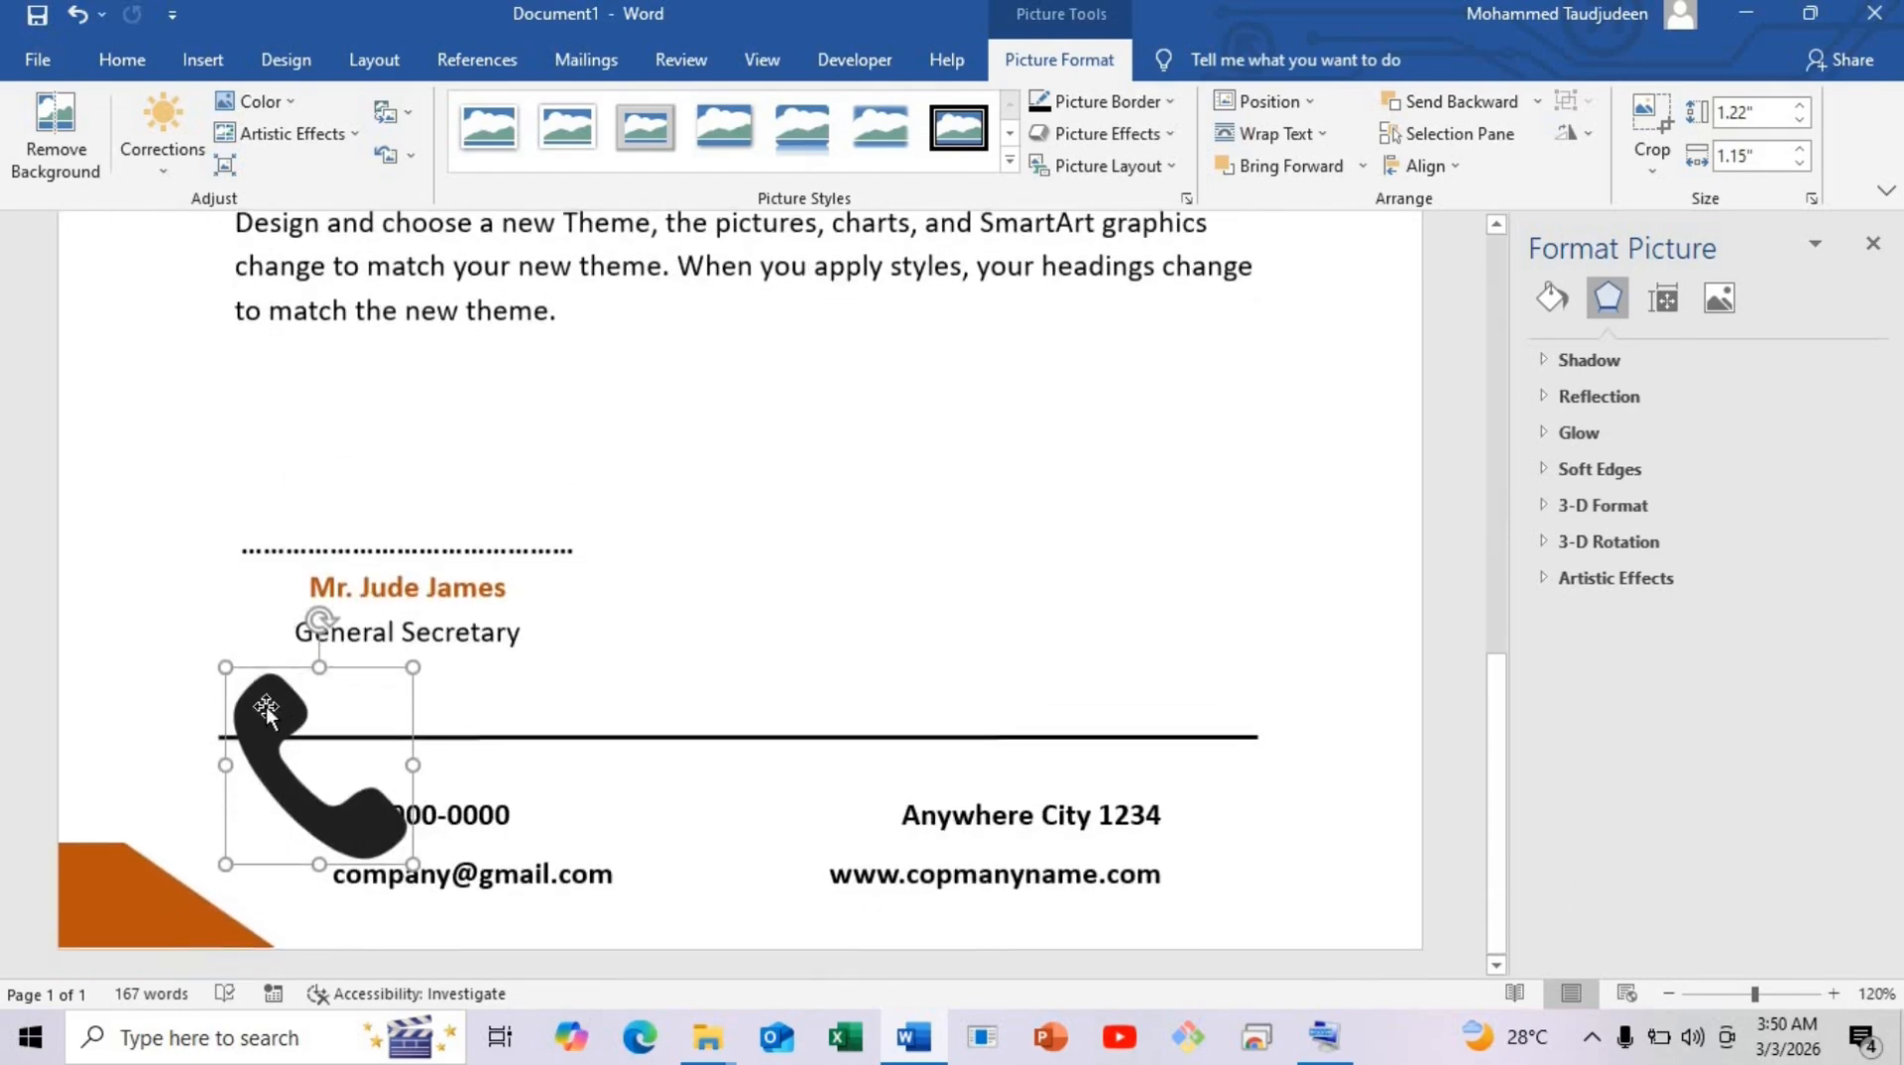
left_click_drag(226, 667, 279, 787)
Insert the envelope icon picture and set it In Front of Text.
left_click(306, 870)
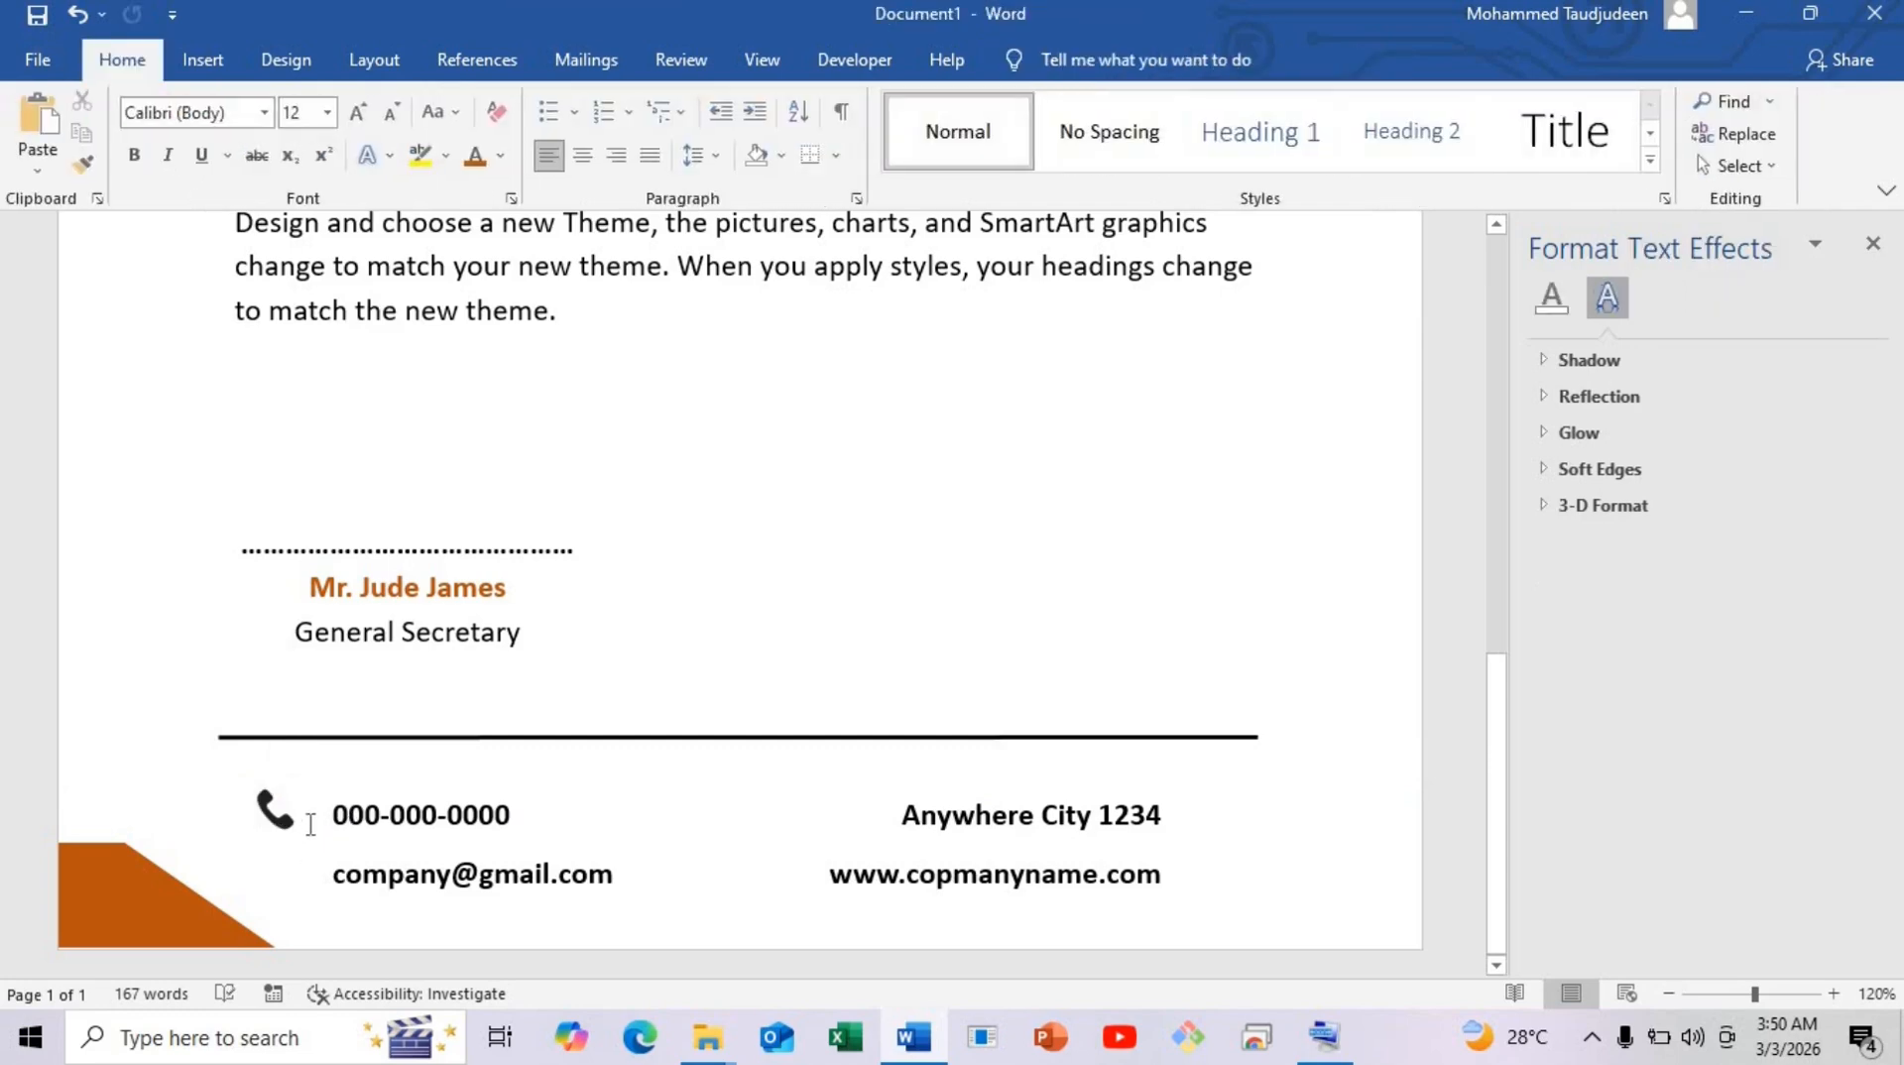
left_click(198, 61)
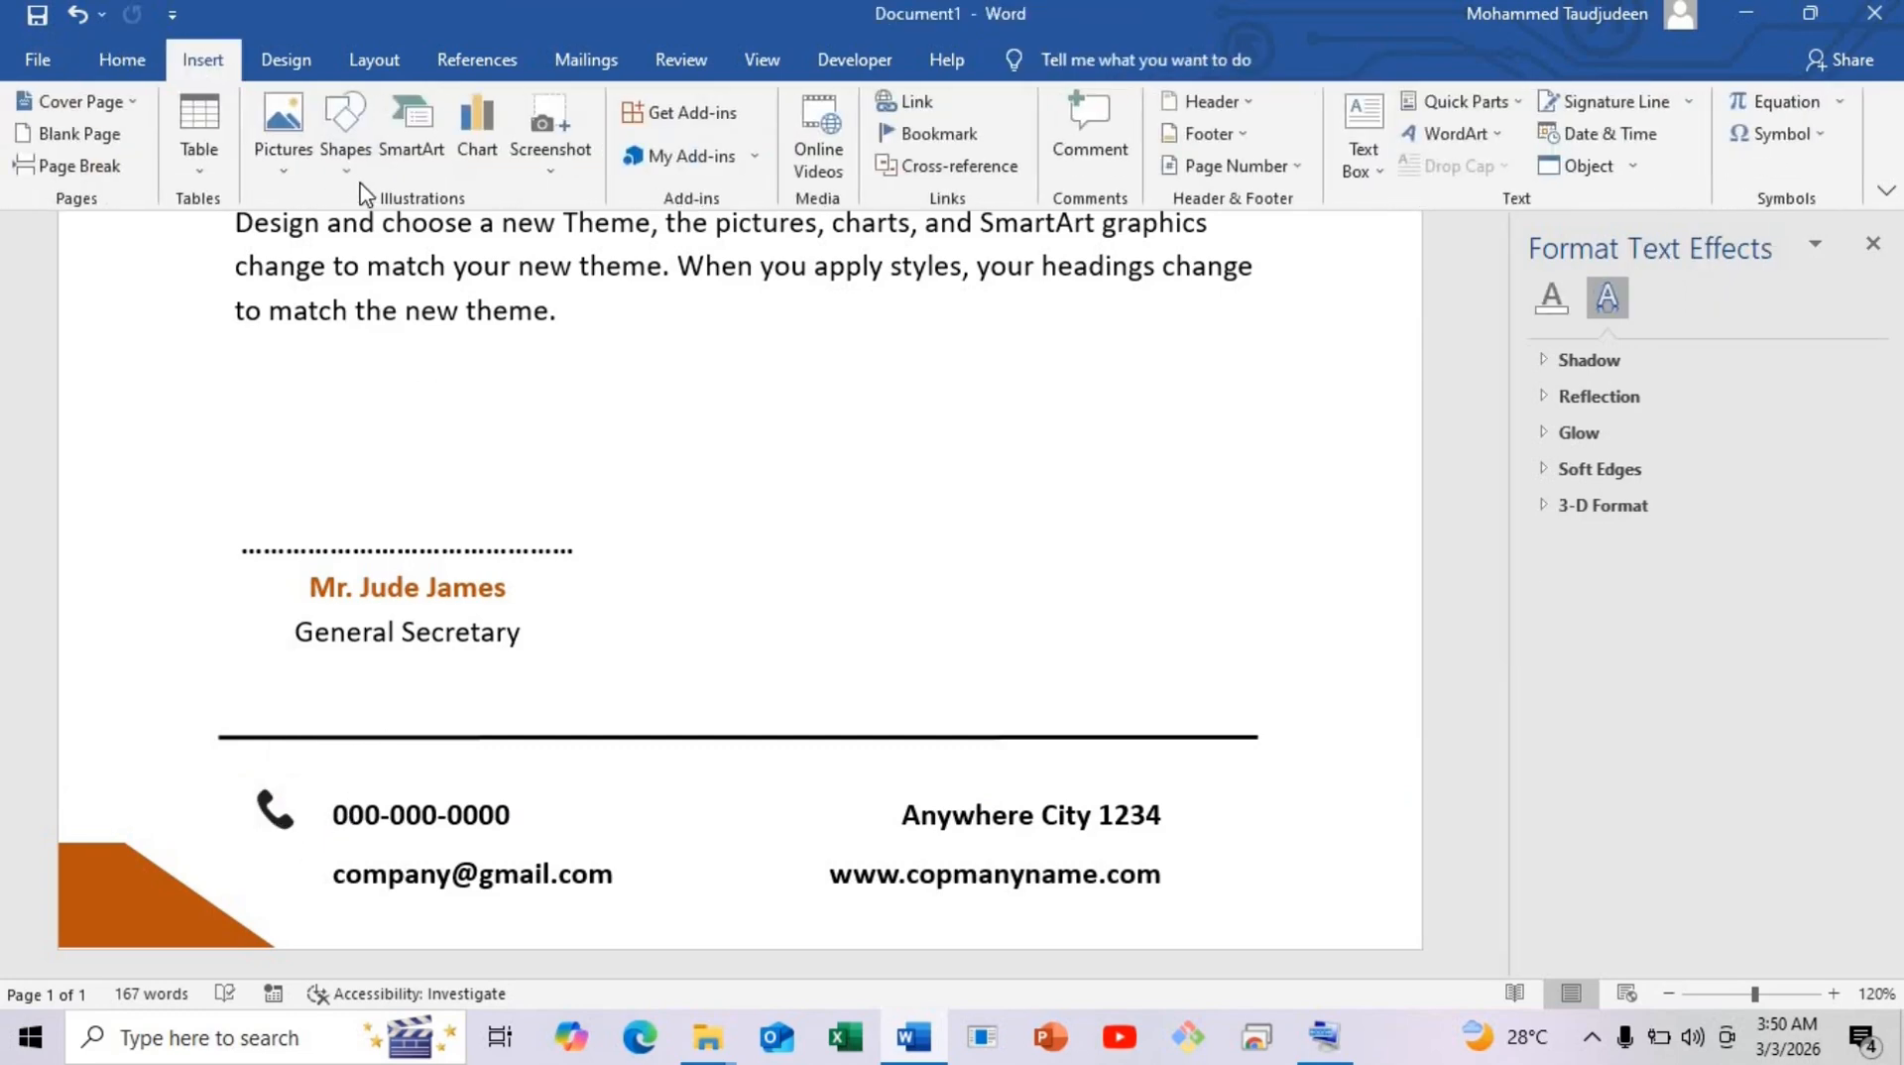
left_click(281, 163)
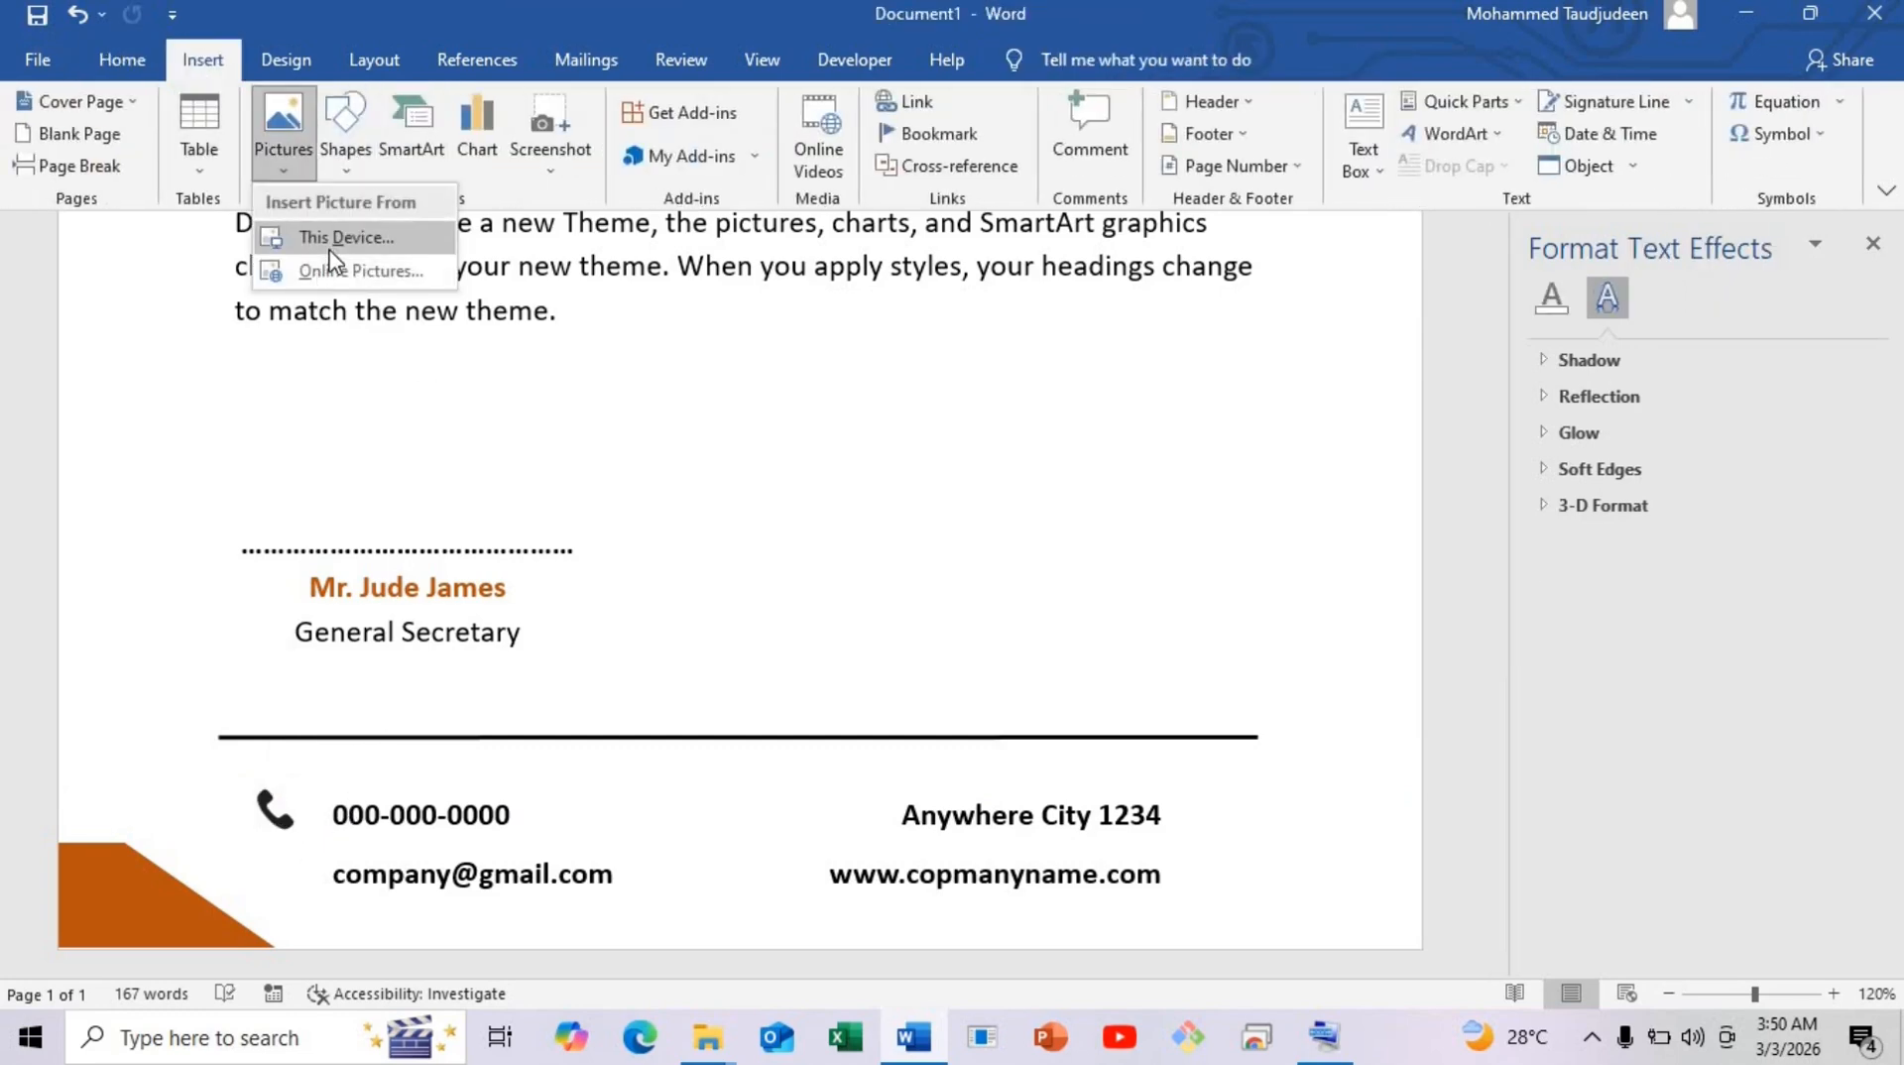
key("Return")
double_click(909, 221)
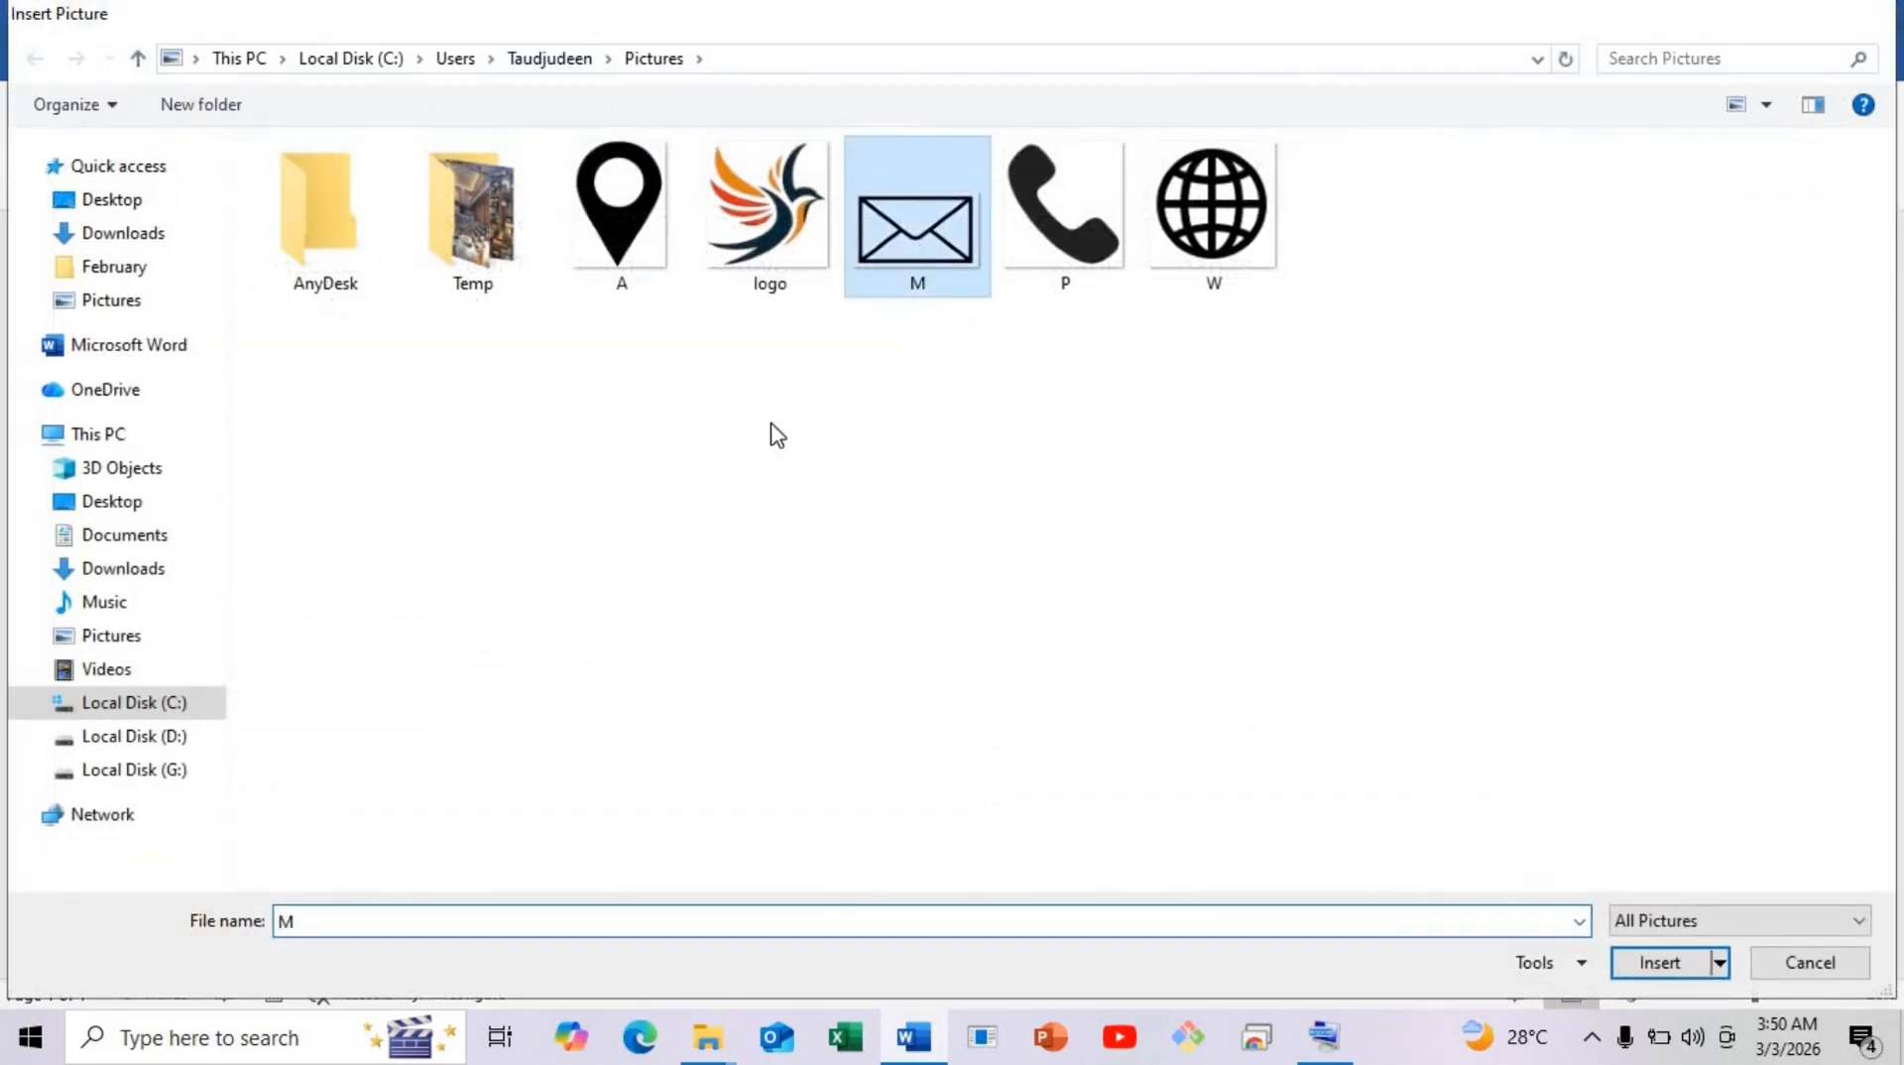
left_click(1302, 418)
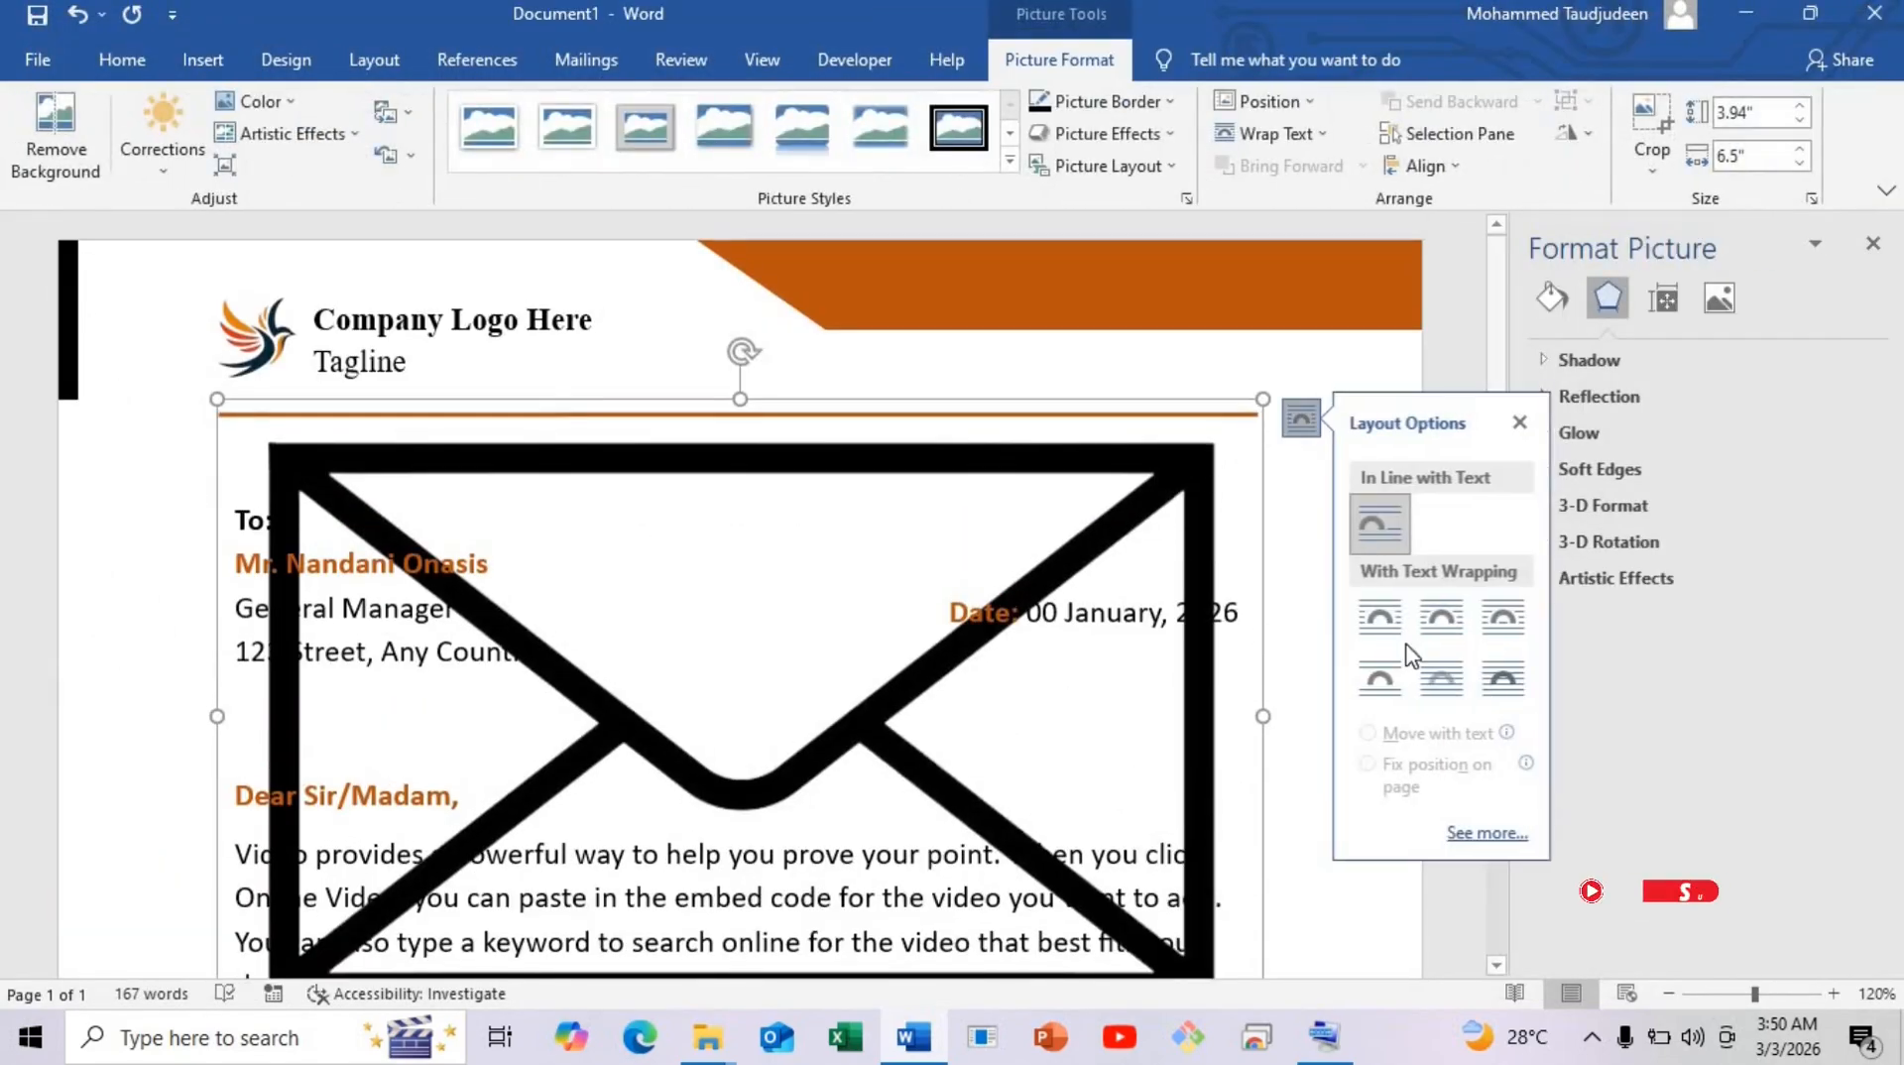
left_click(1508, 680)
left_click(863, 441)
Resize the envelope picture down toward icon size.
scroll(863, 440, "down", 5)
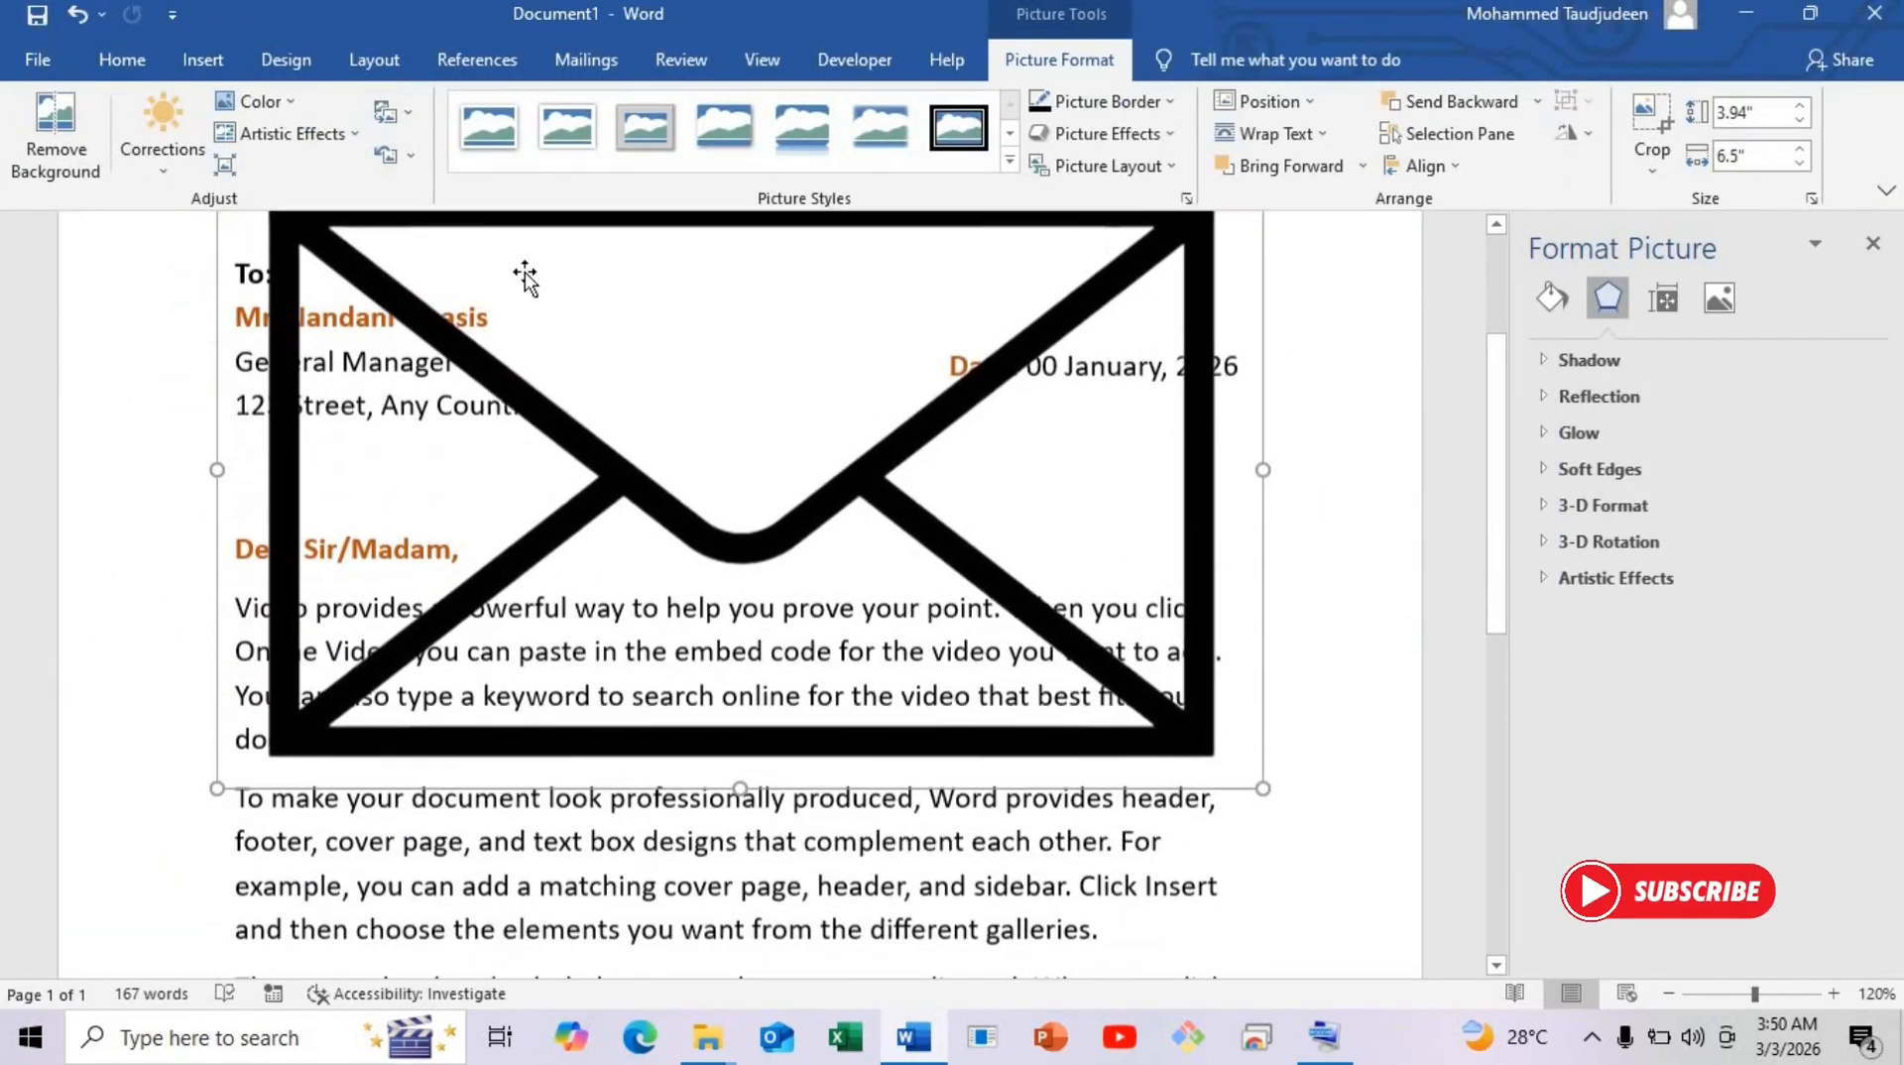
left_click_drag(530, 381, 581, 812)
scroll(502, 546, "down", 6)
scroll(502, 546, "down", 5)
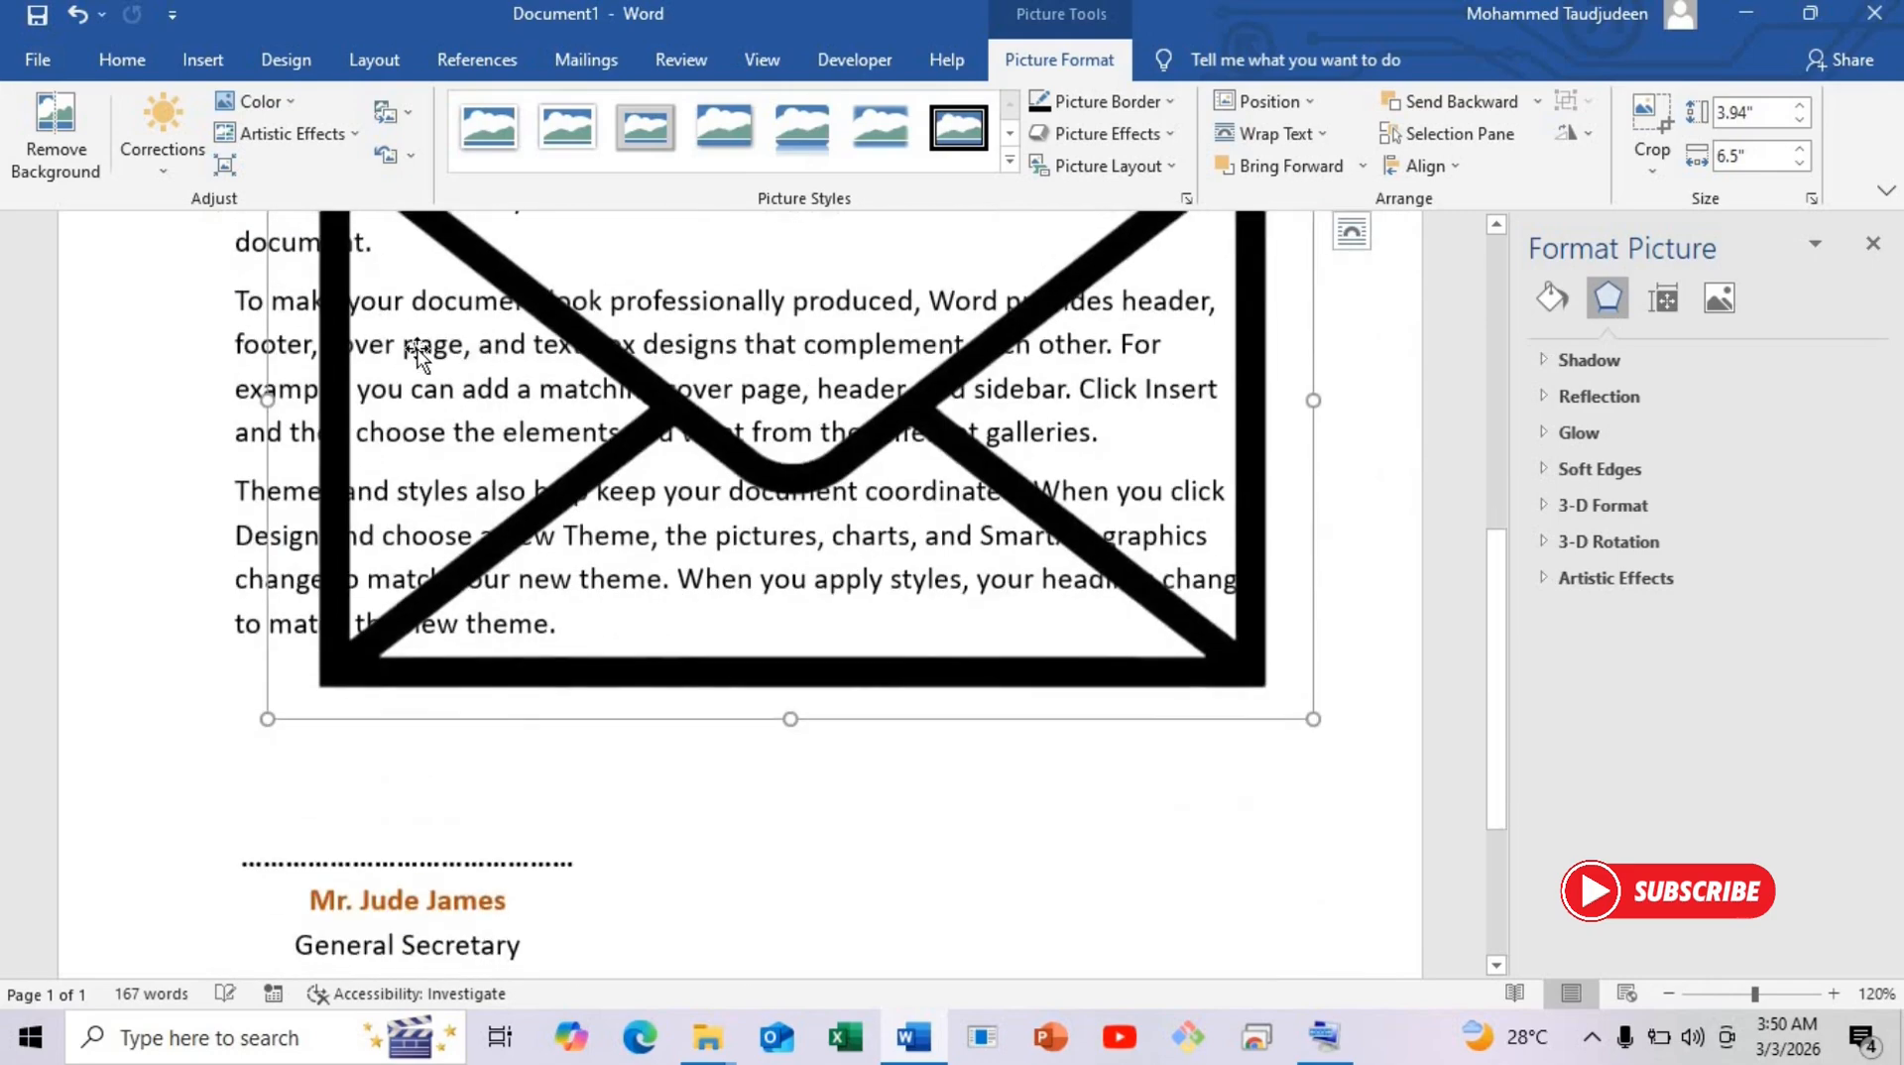
scroll(244, 223, "up", 4)
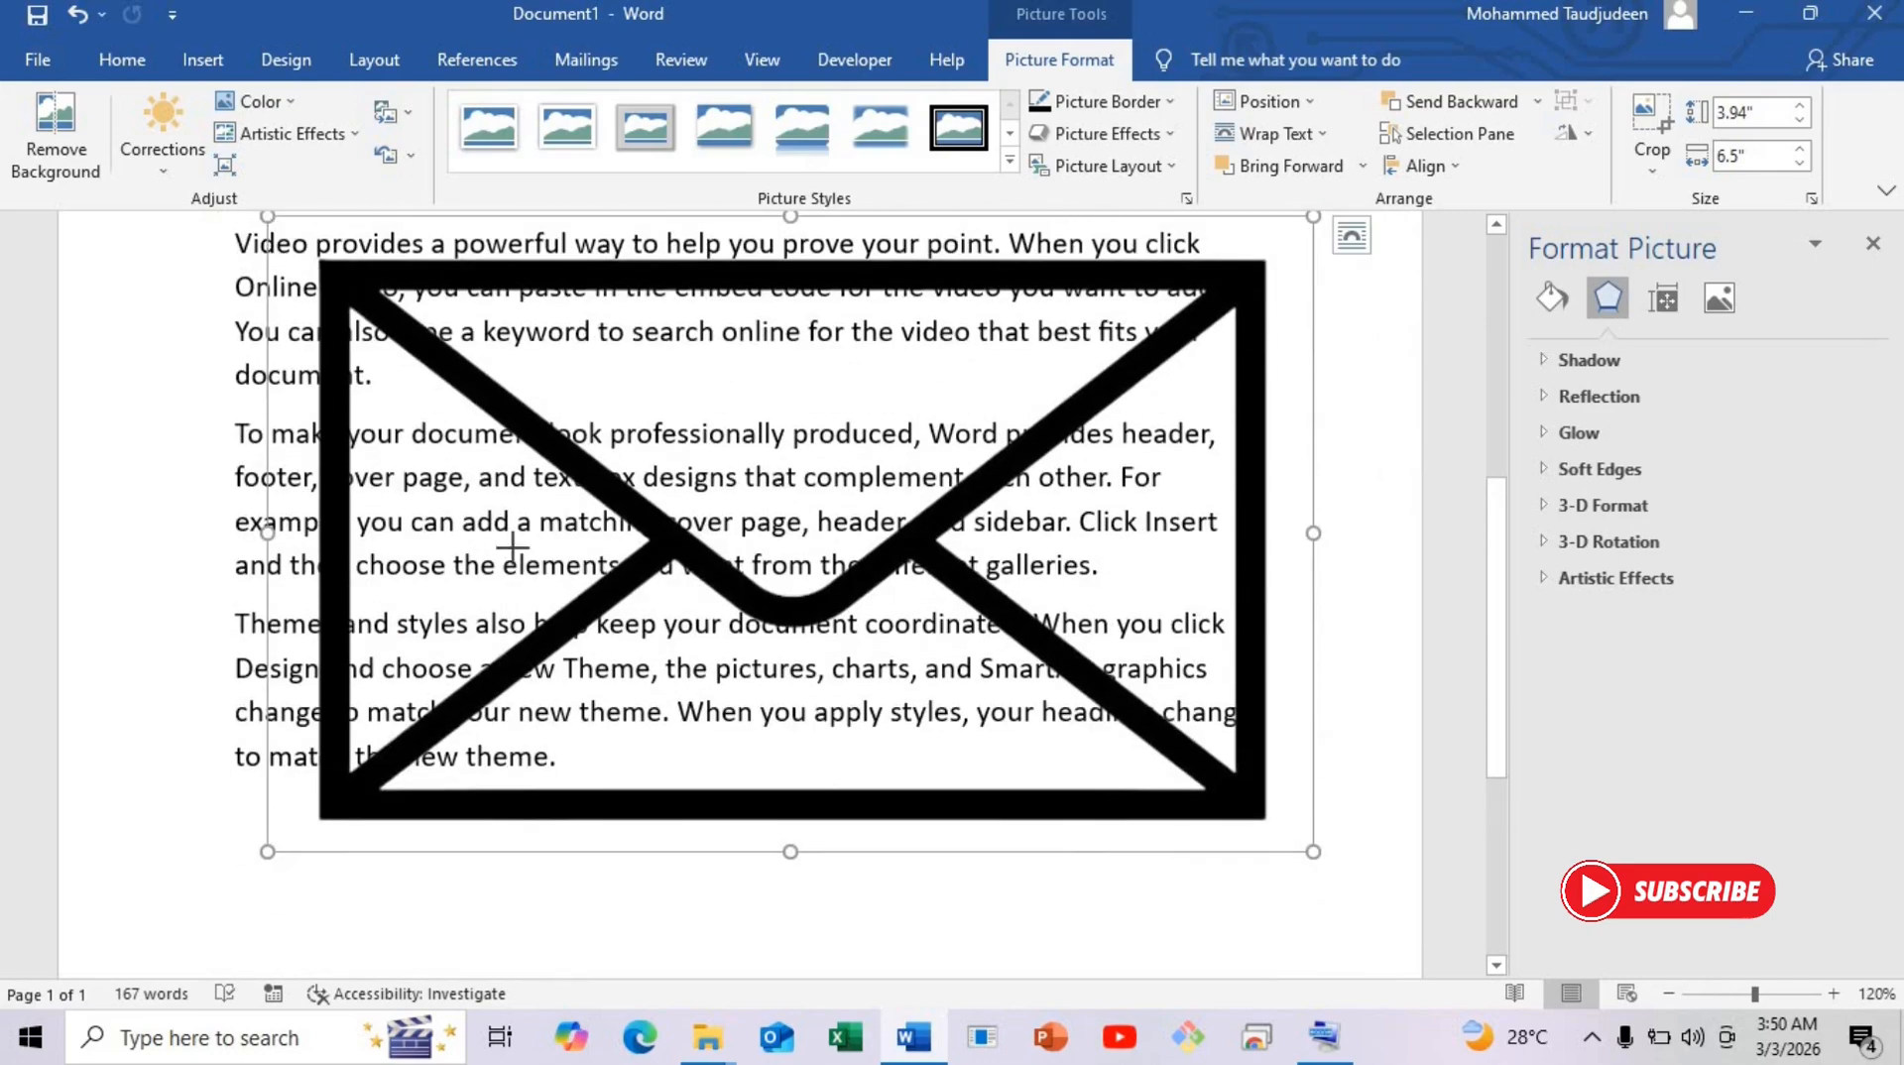
left_click_drag(513, 548, 902, 642)
scroll(903, 640, "down", 4)
left_click_drag(1057, 429, 643, 656)
scroll(640, 649, "down", 3)
left_click_drag(533, 378, 898, 621)
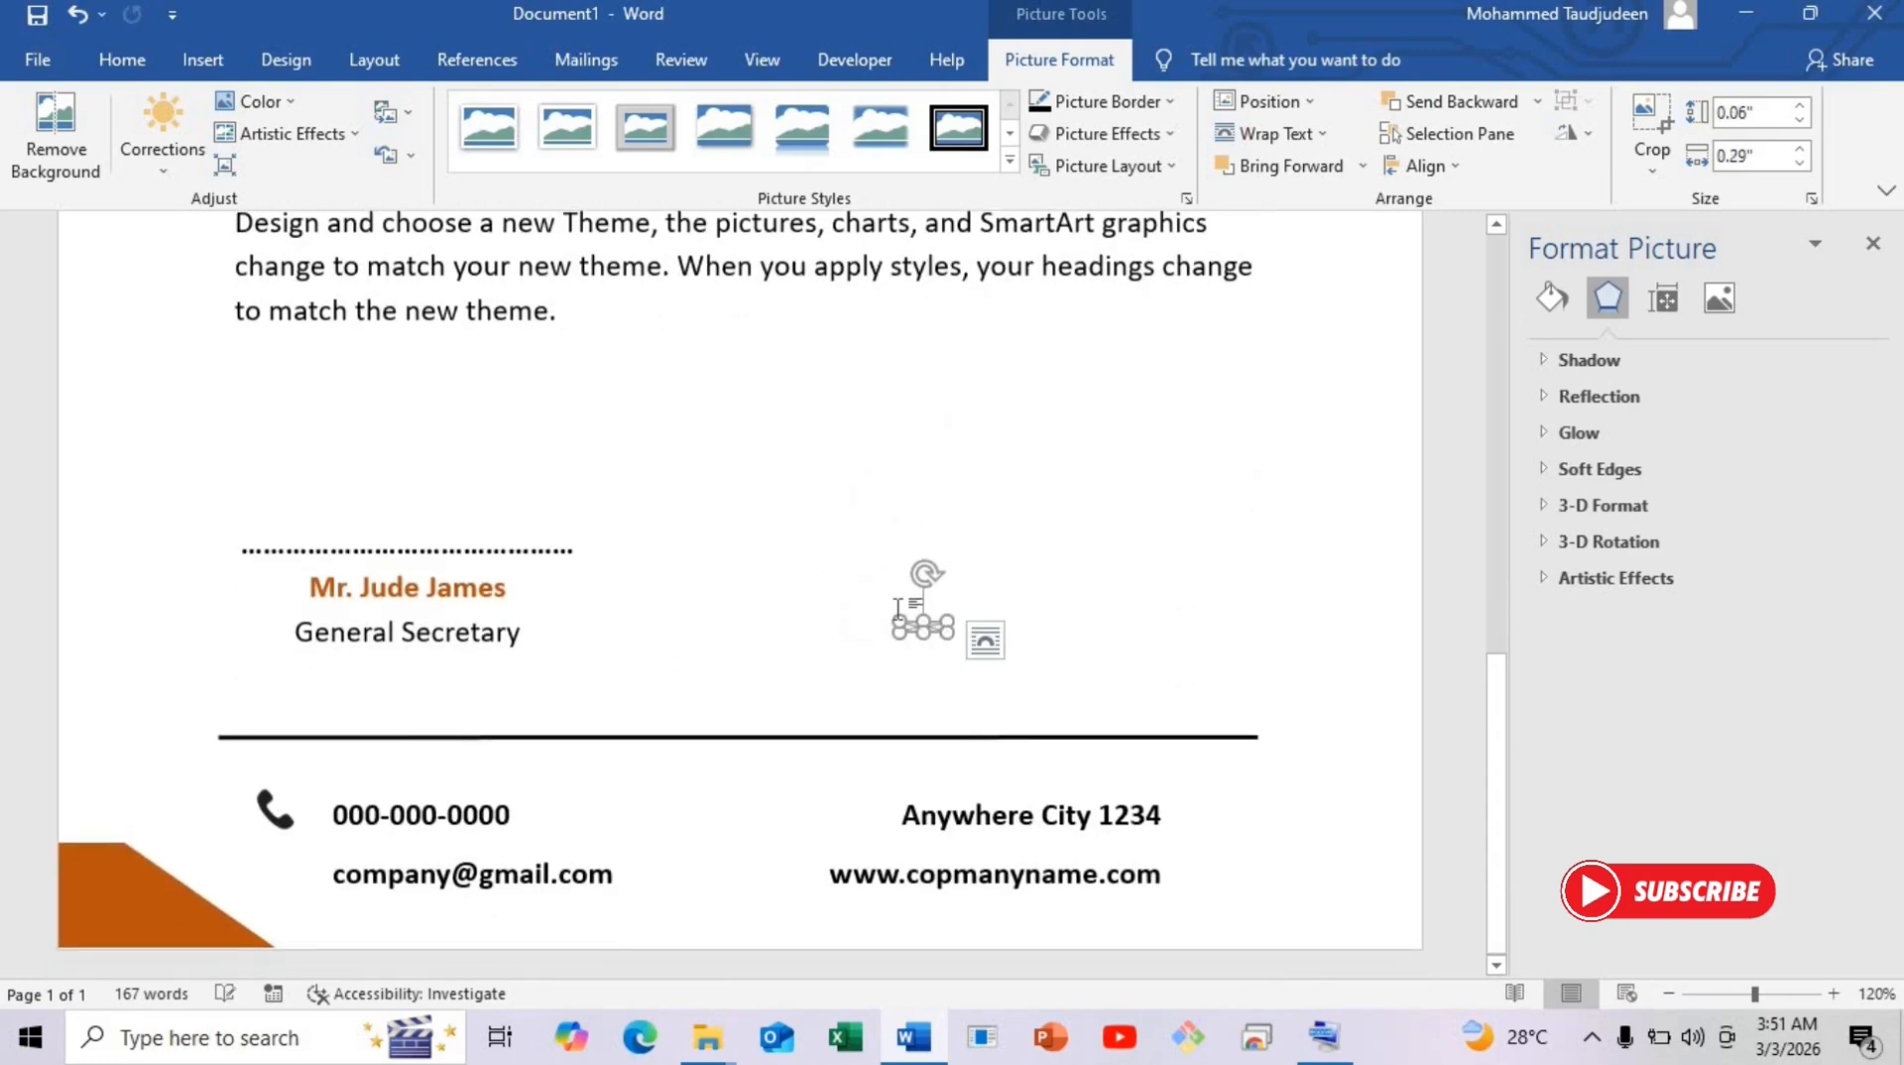
Undo the last resize and place the envelope icon beside the e-mail line, below the phone icon.
key("ctrl+z")
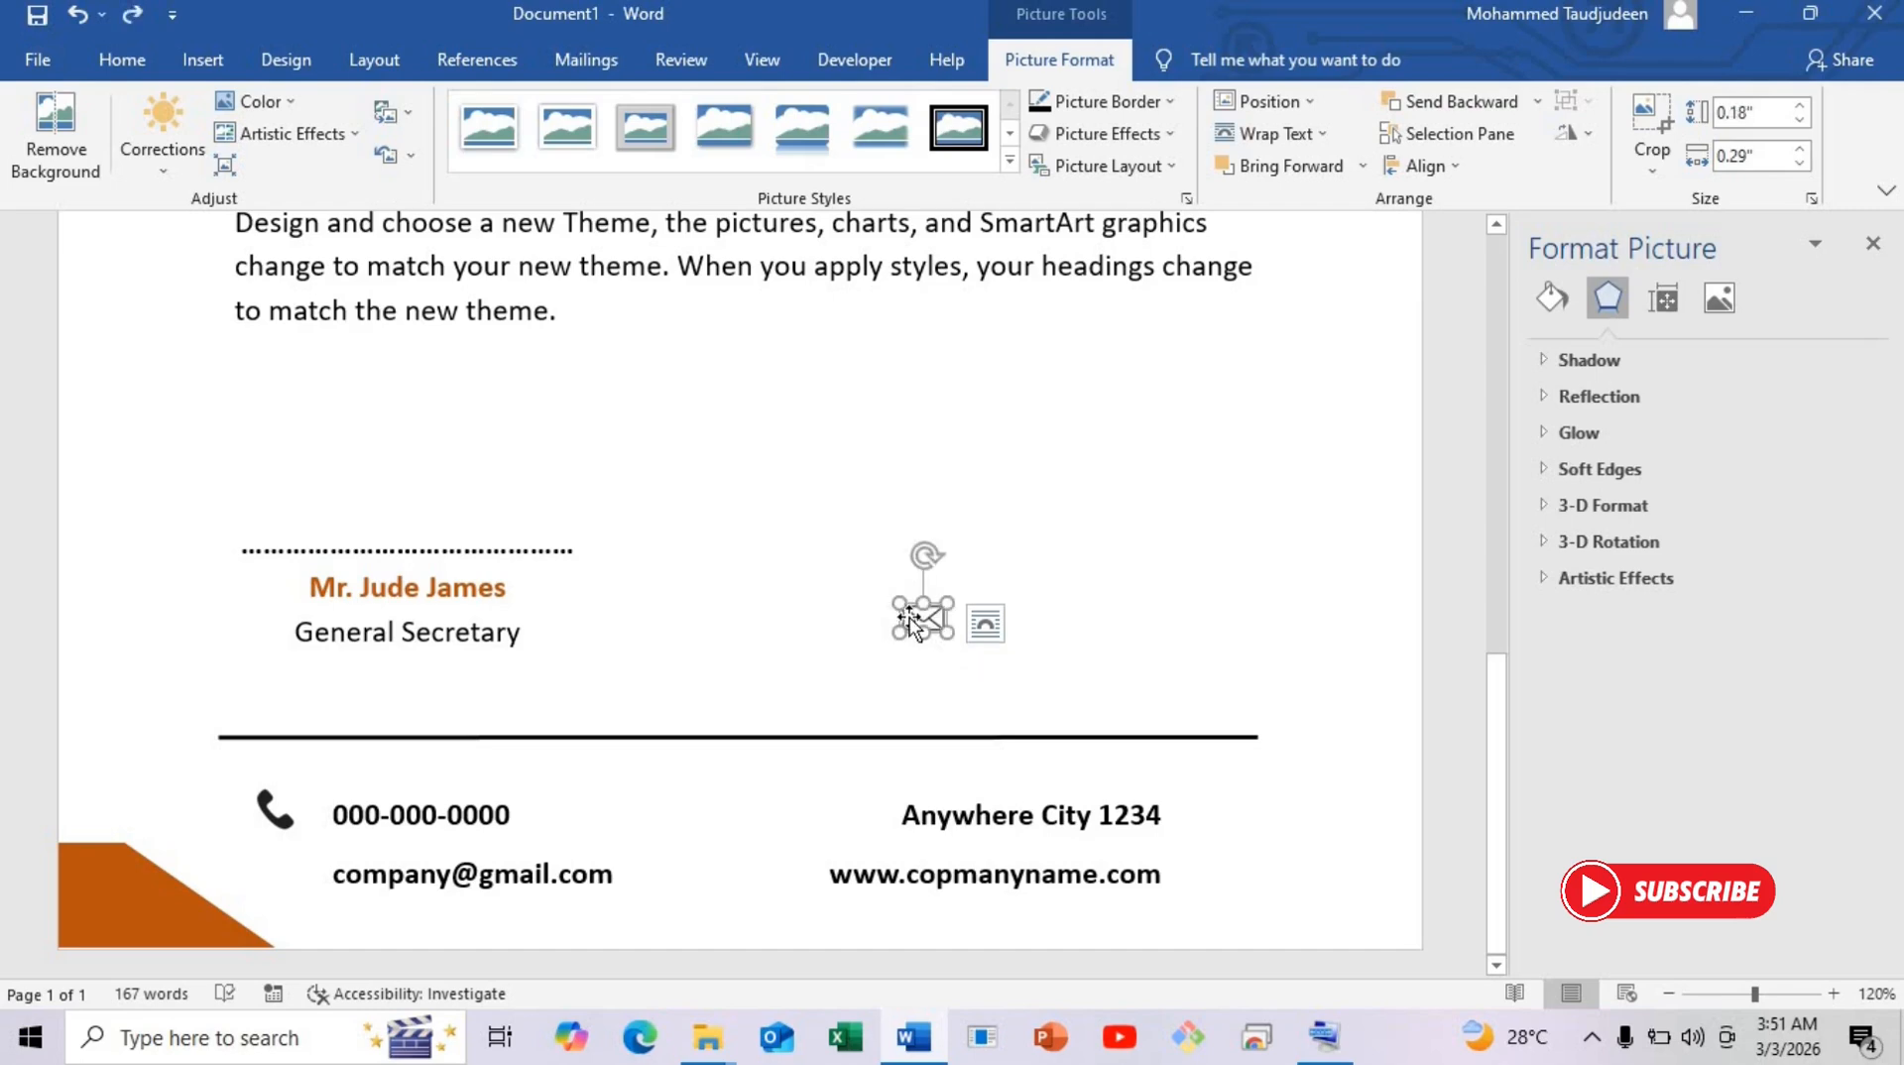
left_click_drag(911, 622, 268, 877)
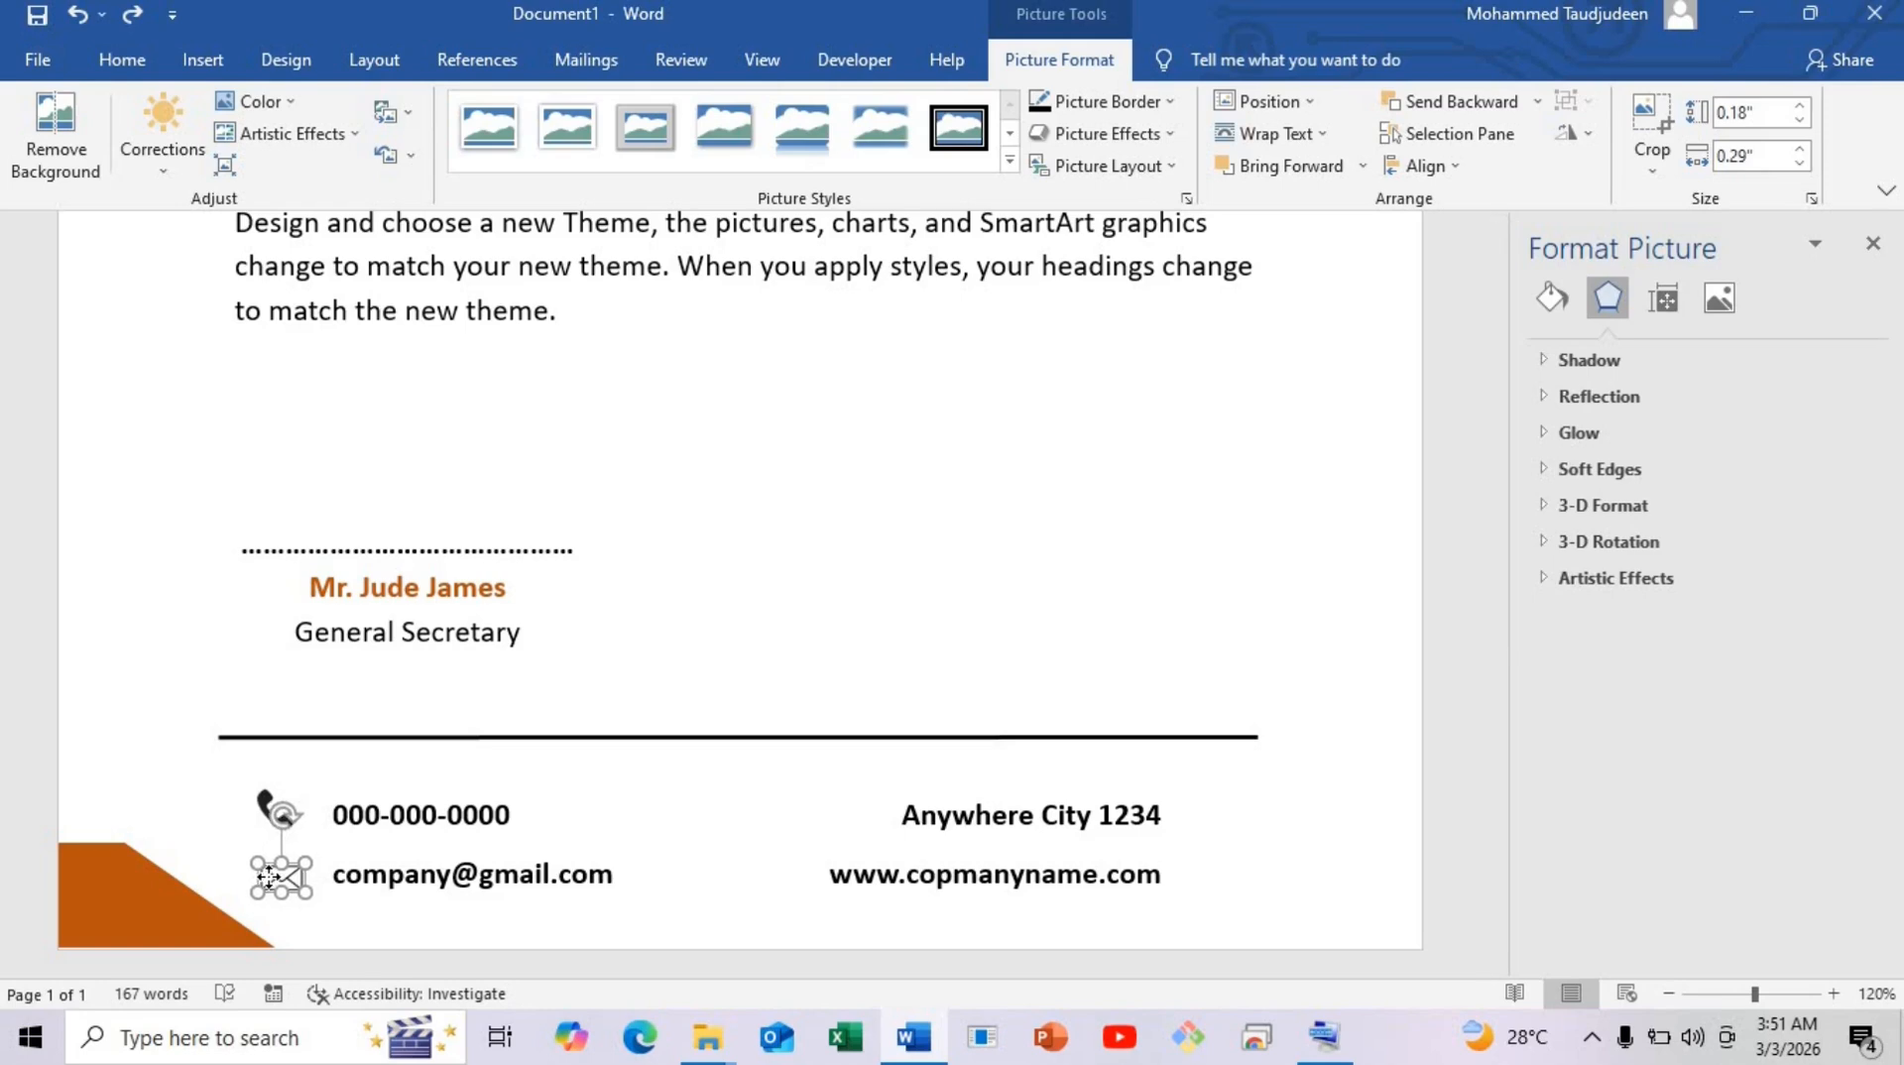
left_click(434, 932)
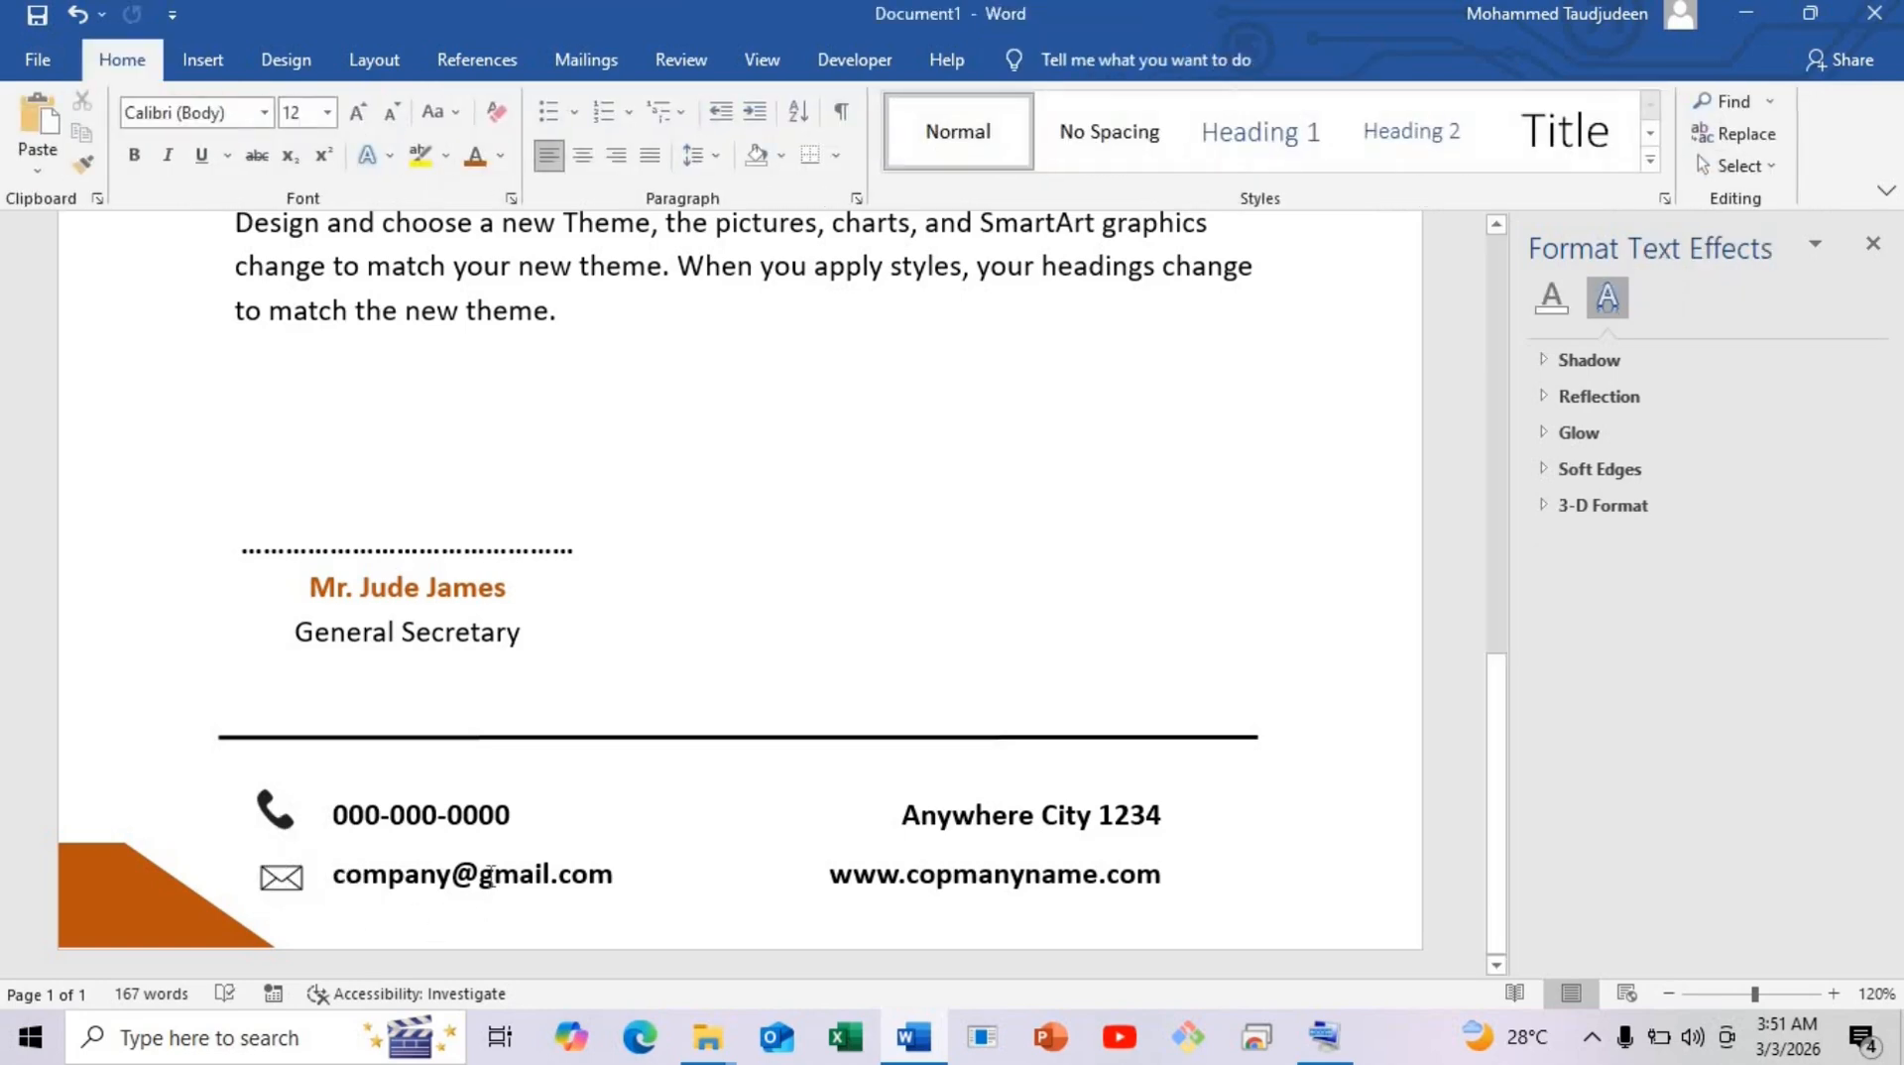
left_click(292, 821)
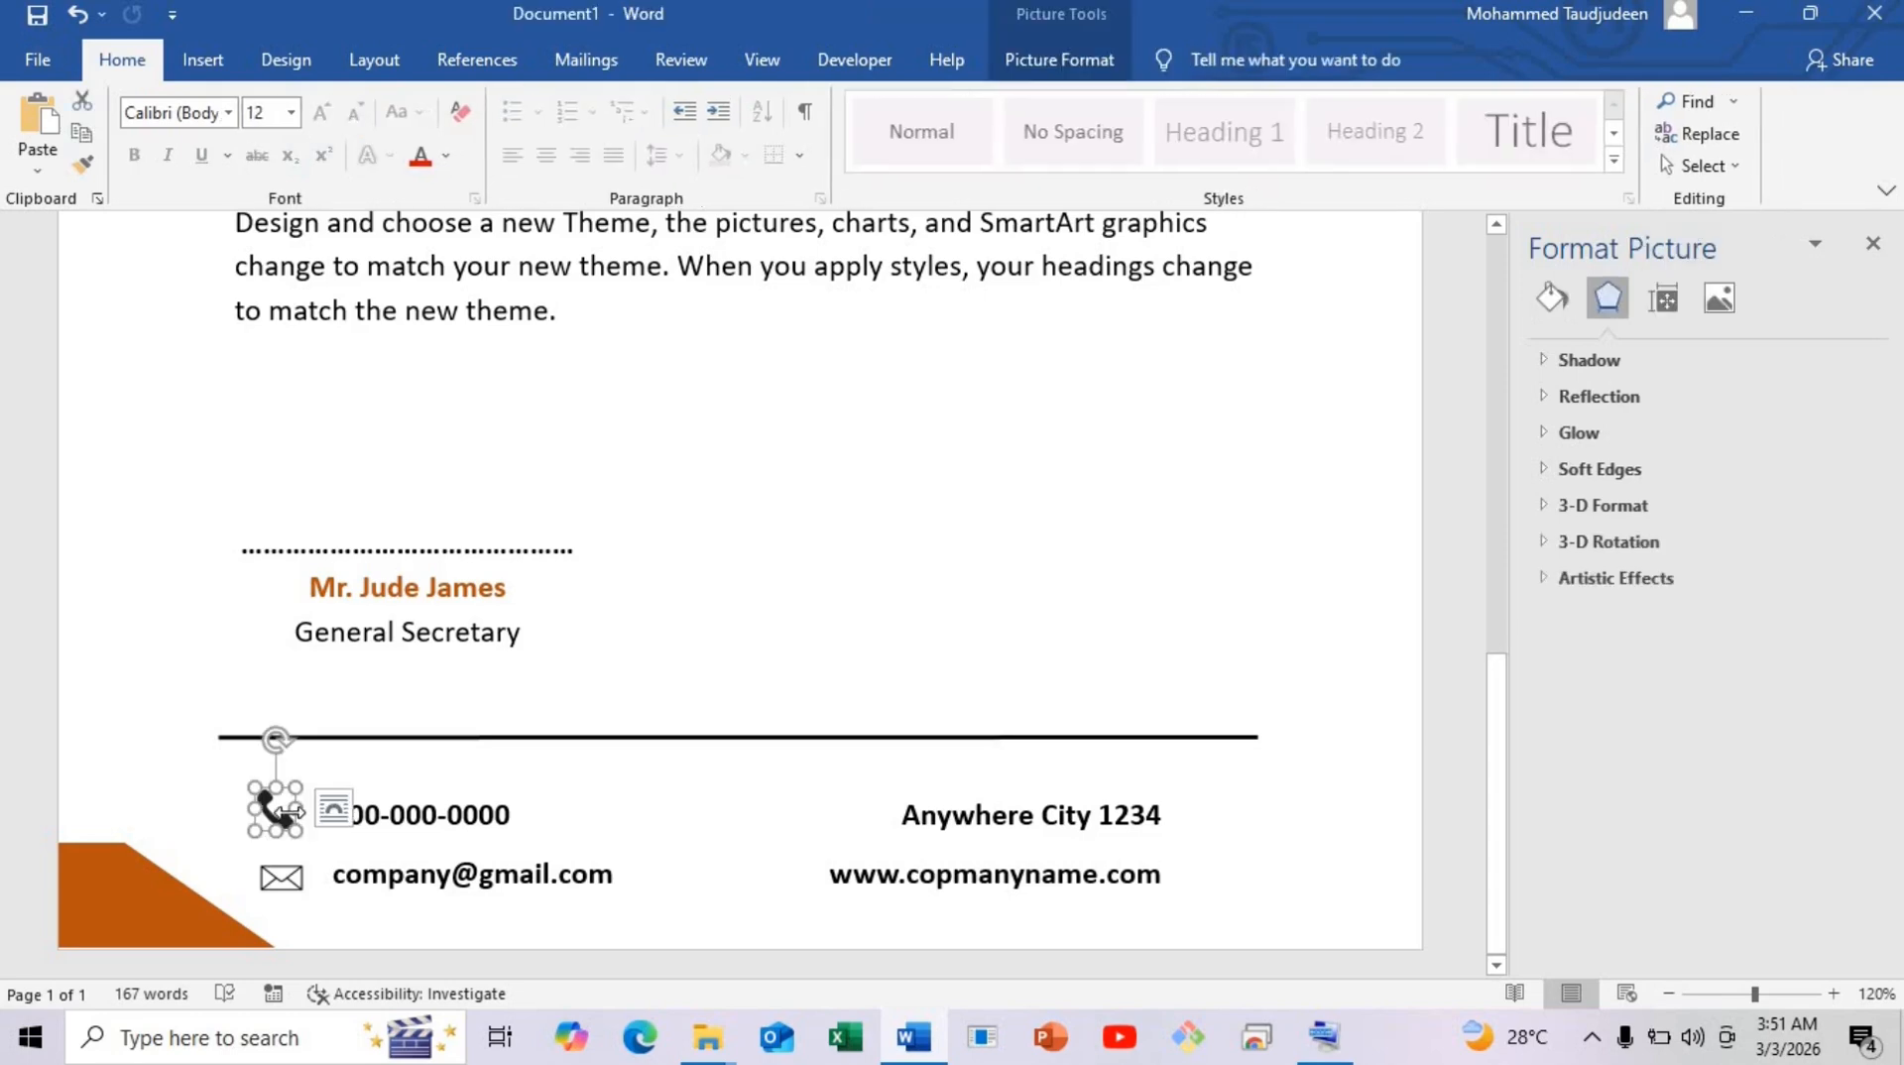
key("Delete")
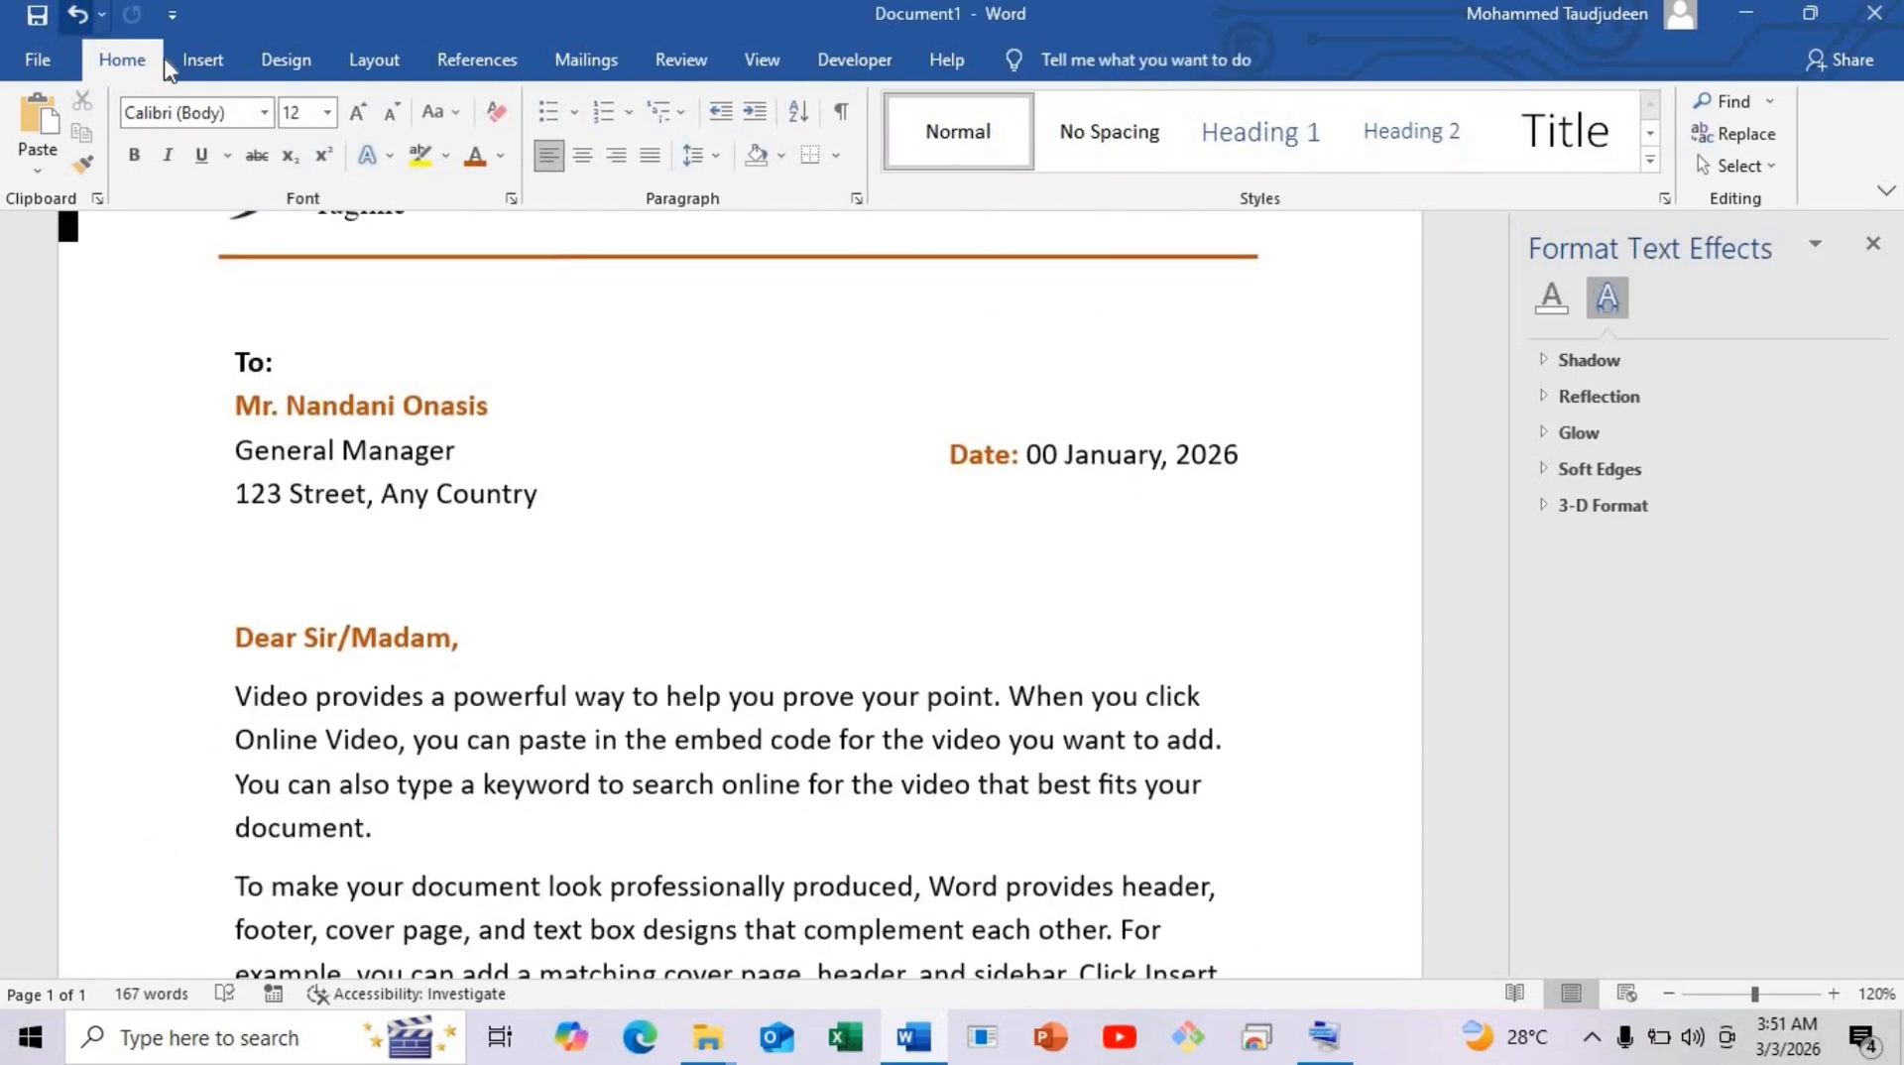
Insert pin image A from this device and set it to float In Front of Text.
left_click(194, 62)
left_click(283, 164)
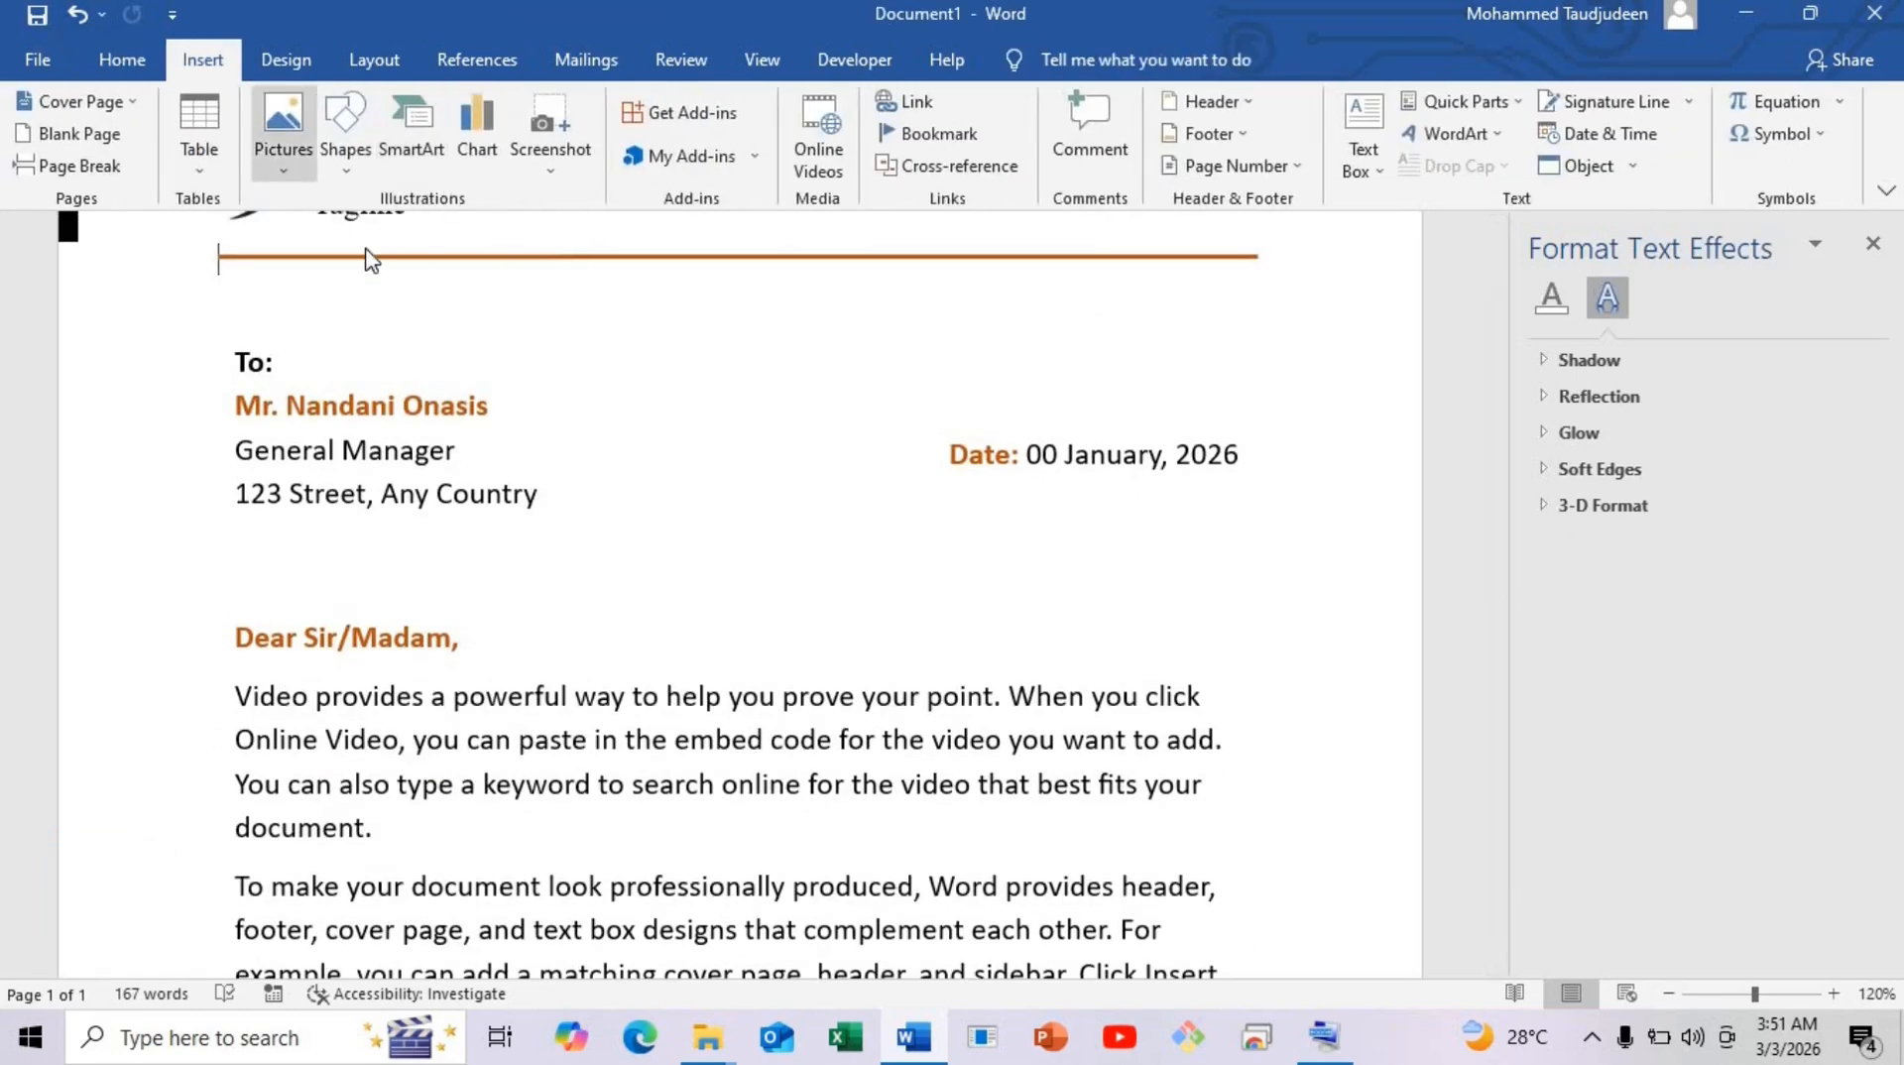
left_click(342, 237)
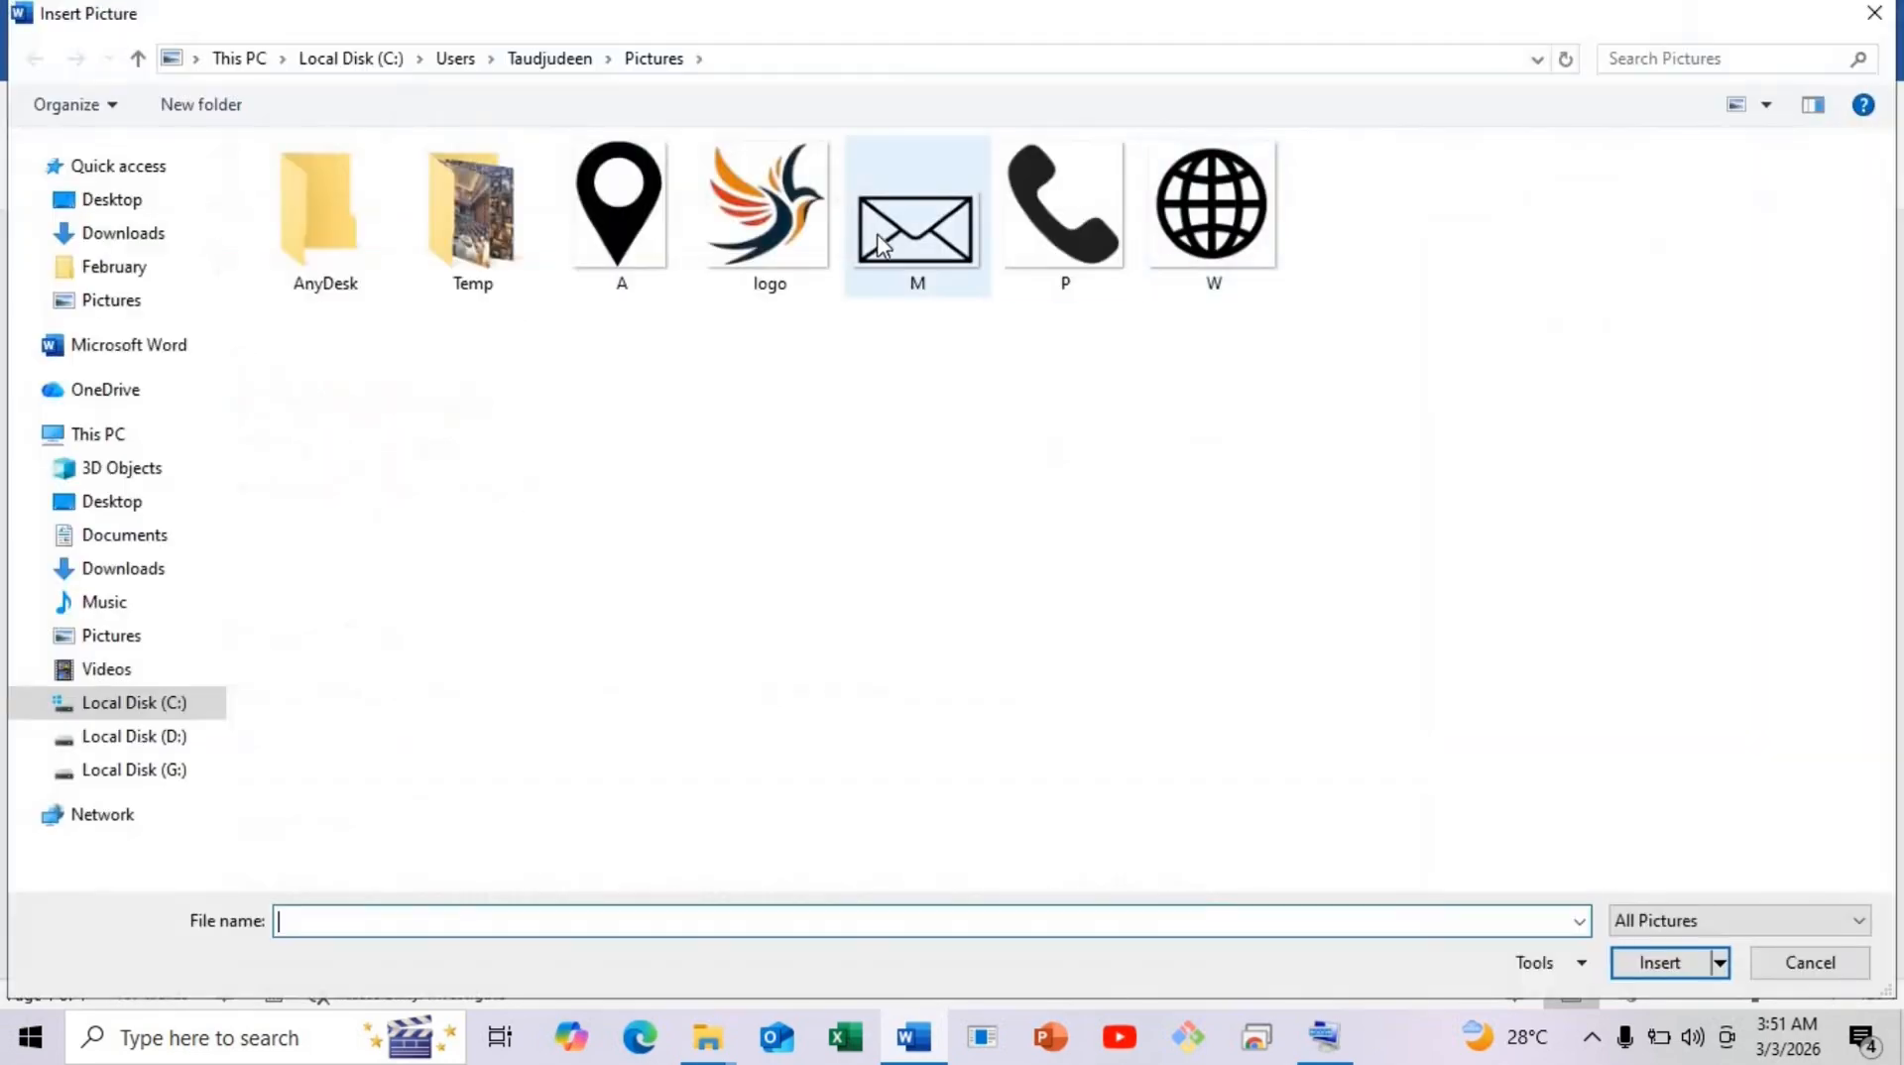
double_click(671, 250)
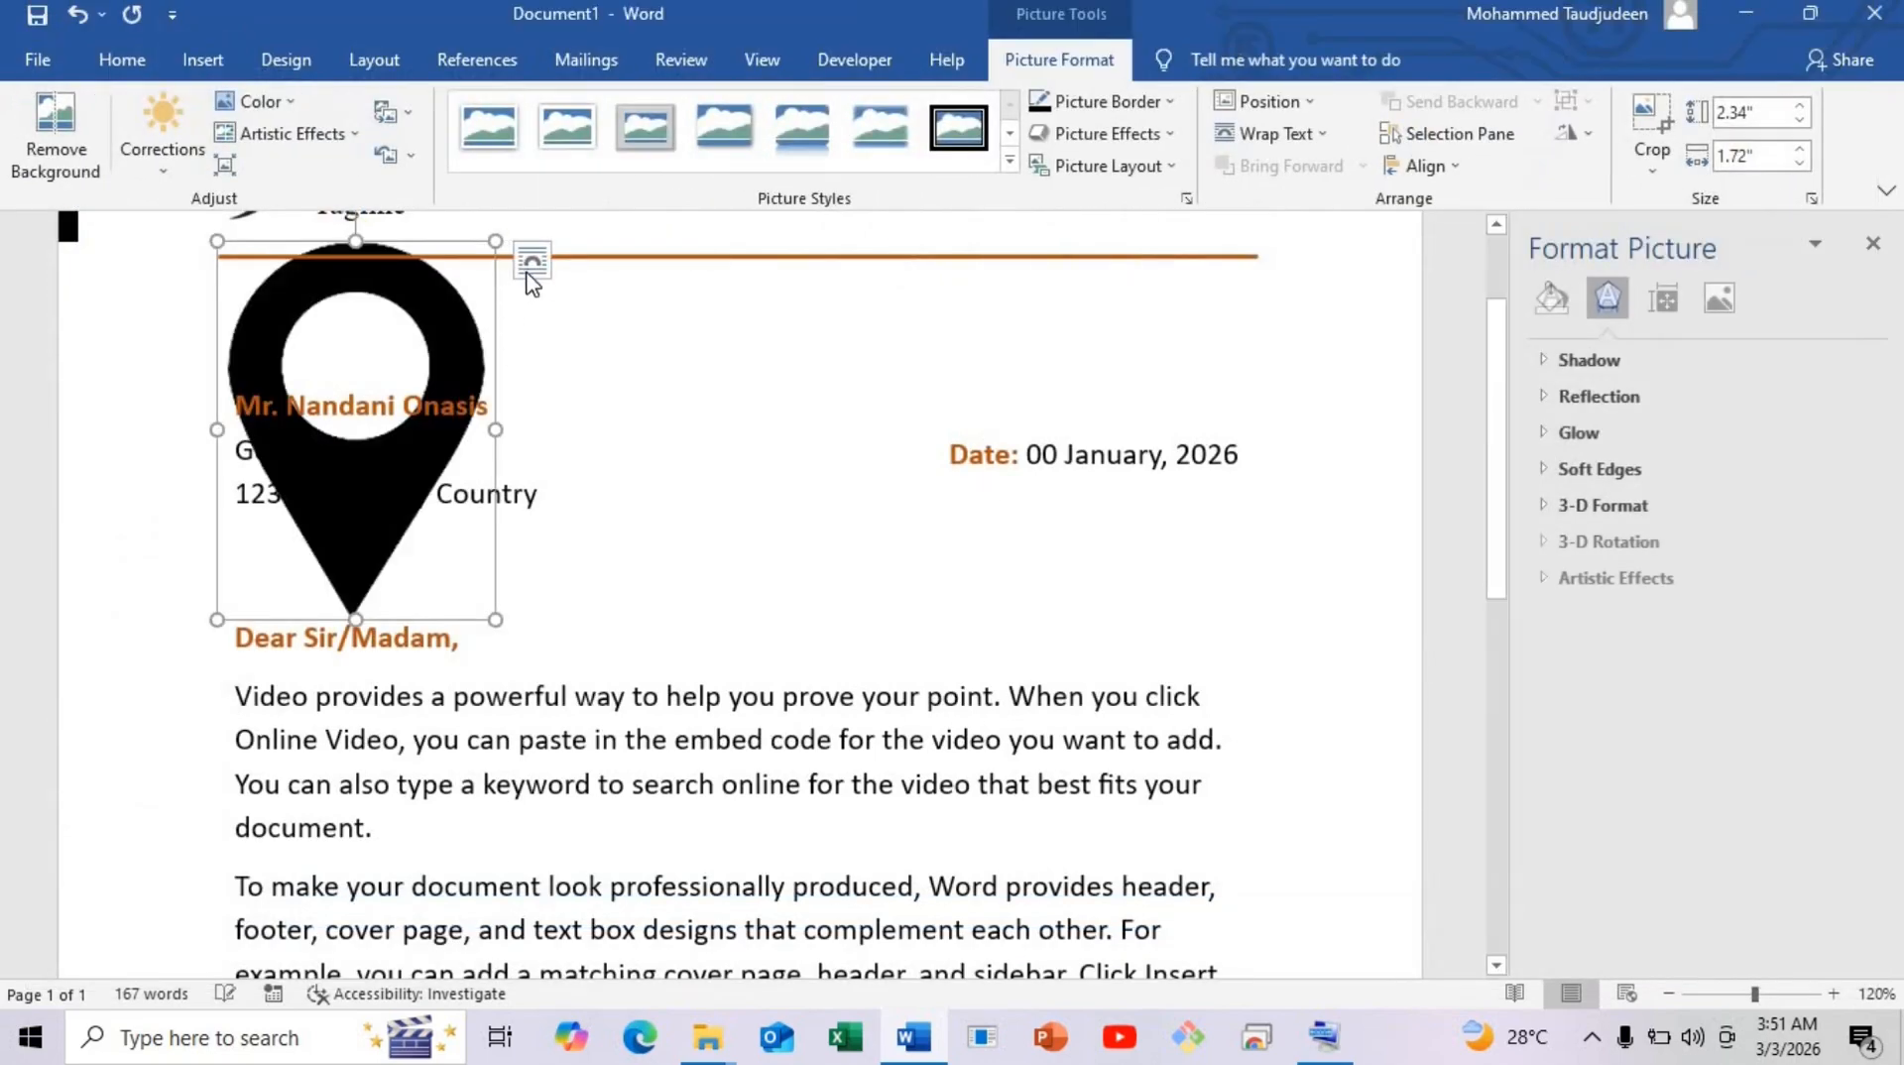
left_click(531, 261)
left_click(739, 521)
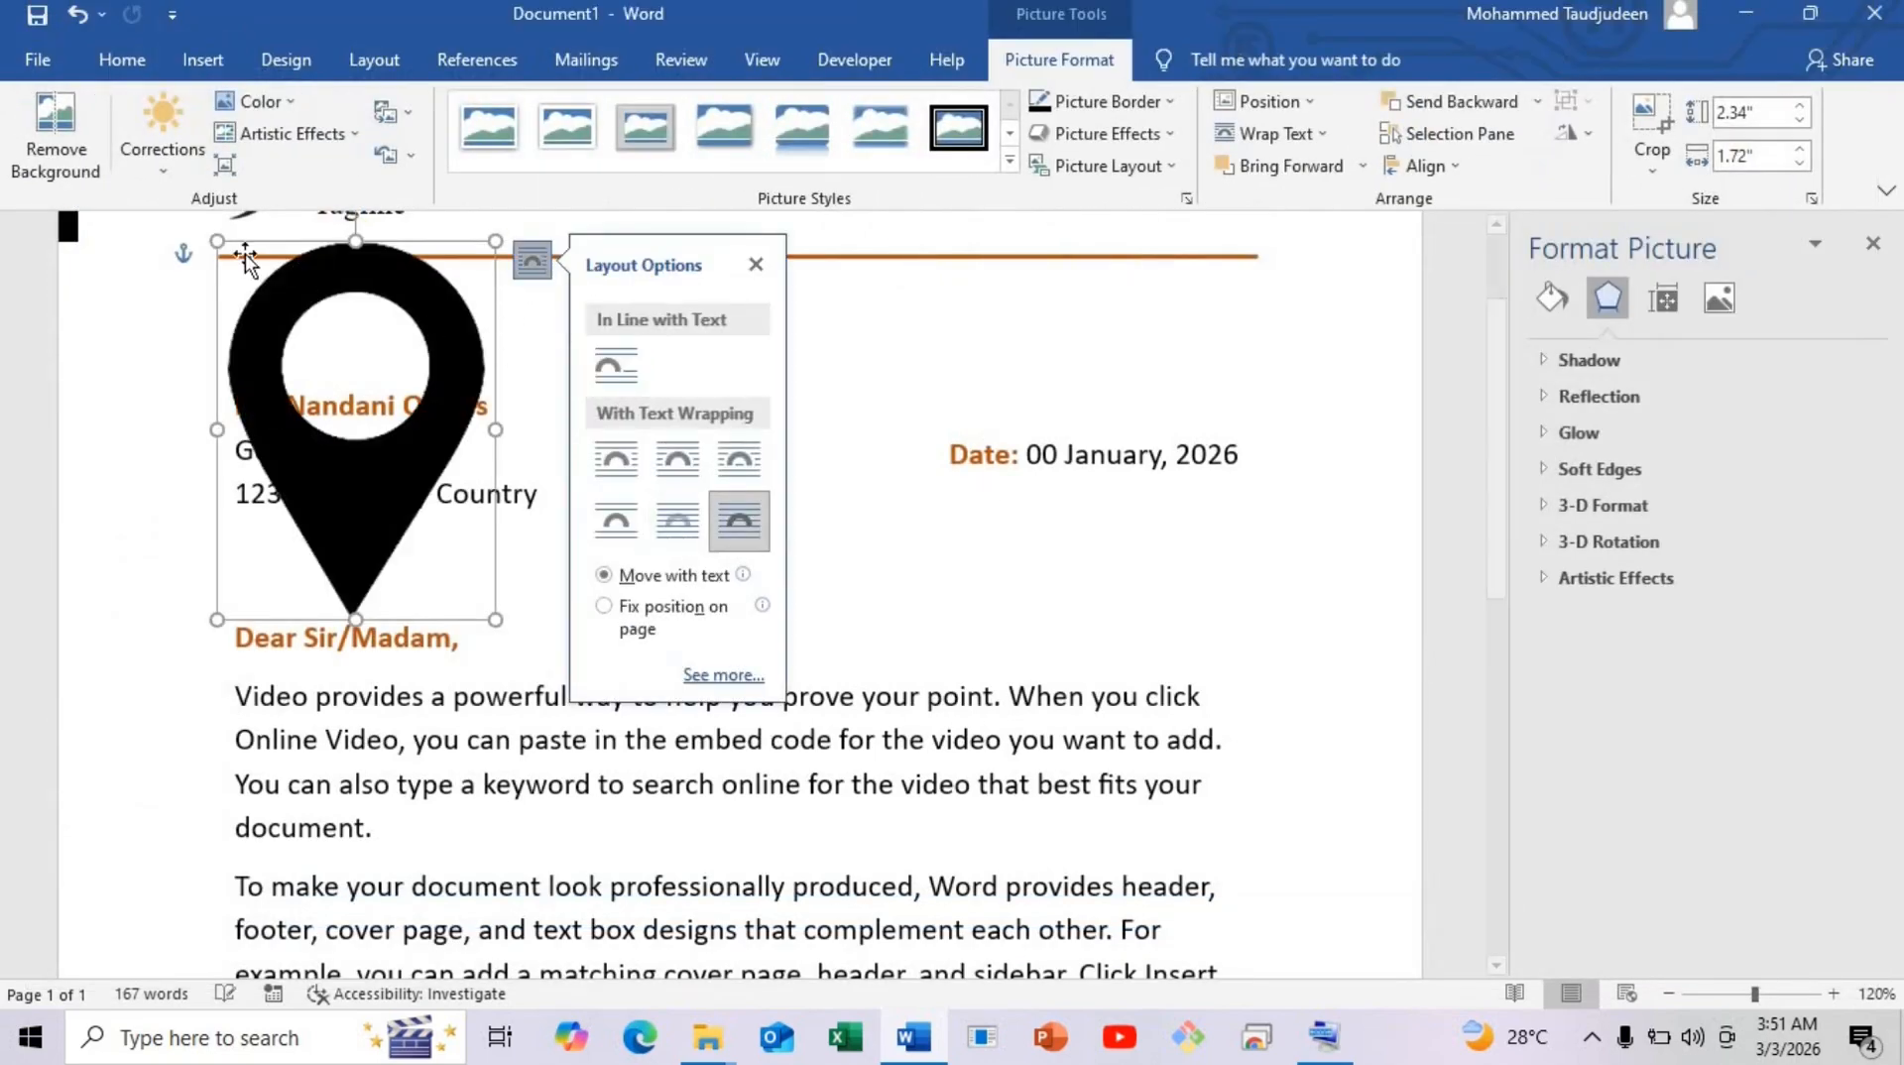
Shrink the pin to a tiny icon and place it beside Anywhere City 1234 in the footer.
left_click_drag(308, 424, 904, 898)
scroll(904, 897, "down", 4)
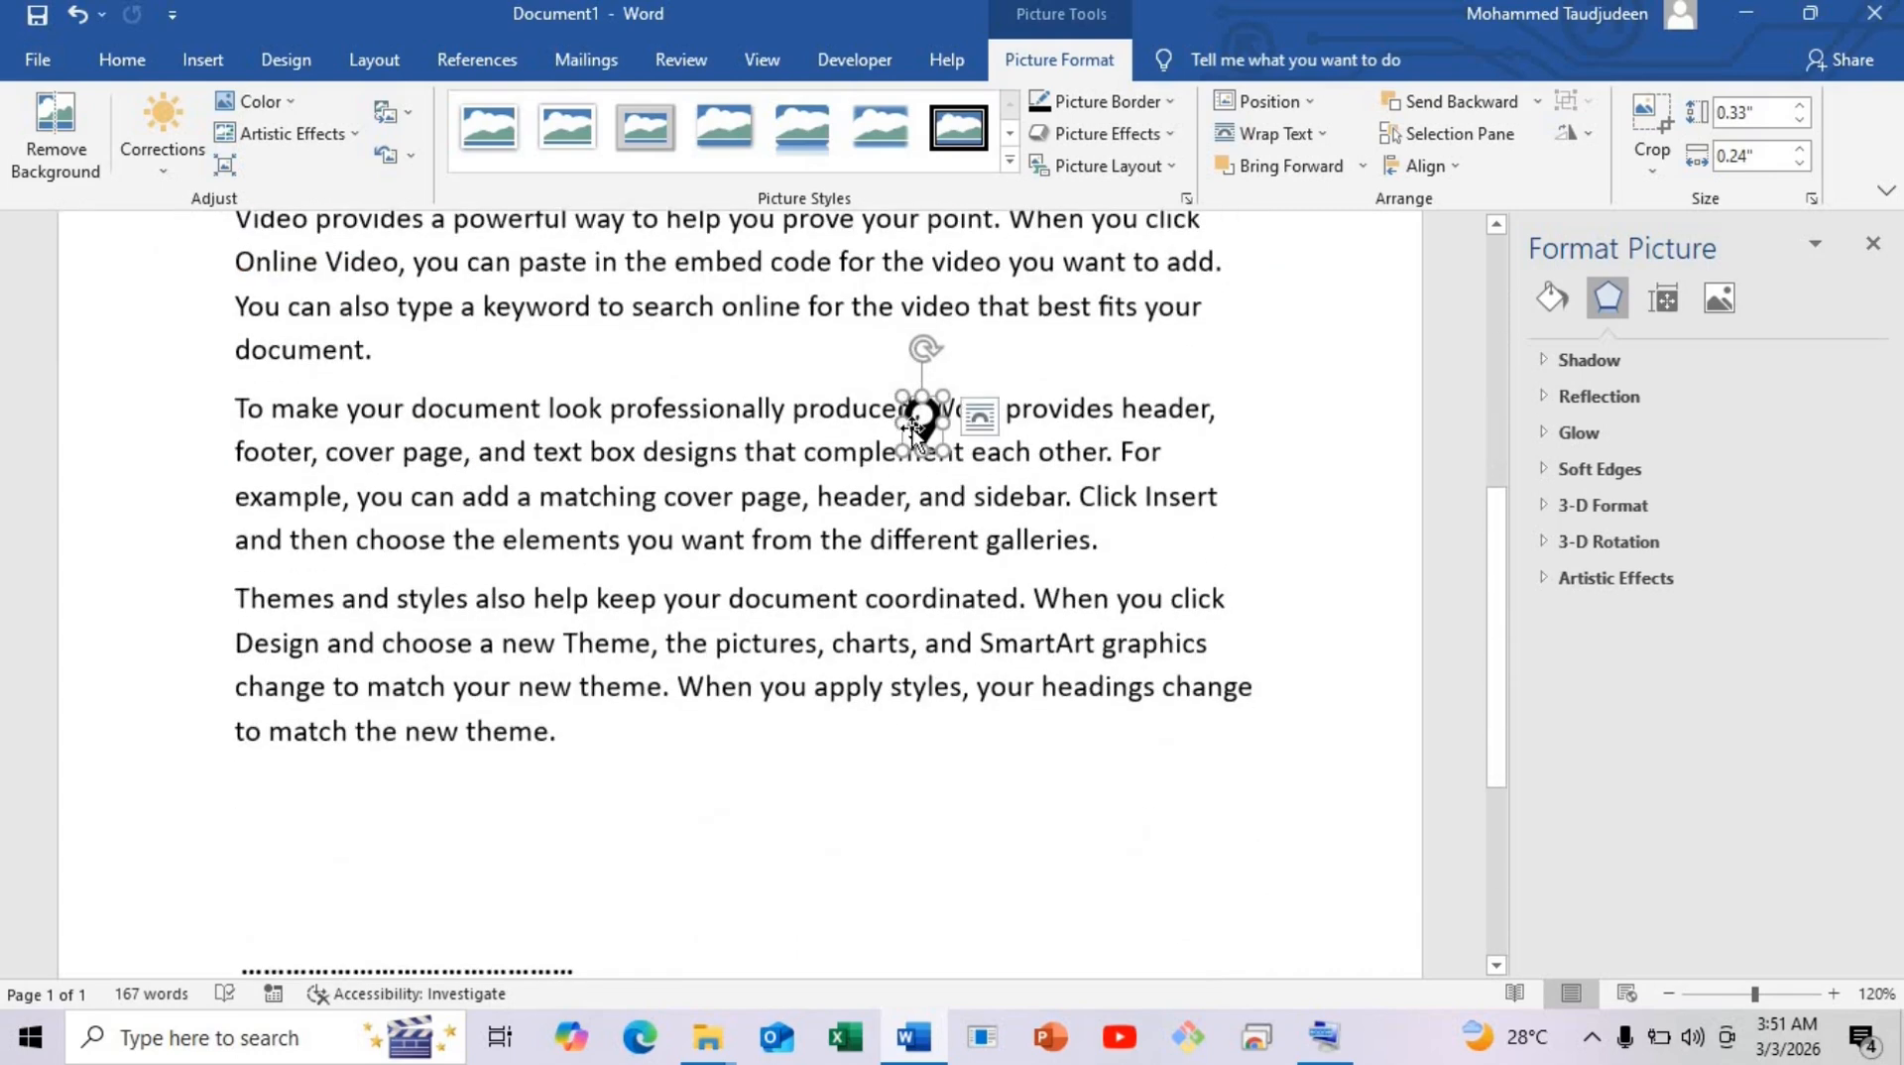
mouse_move(998, 631)
left_mouse_down()
mouse_move(1066, 922)
mouse_move(1092, 873)
mouse_move(1074, 518)
left_mouse_up()
left_click_drag(1098, 714, 1210, 811)
key("ctrl+Home")
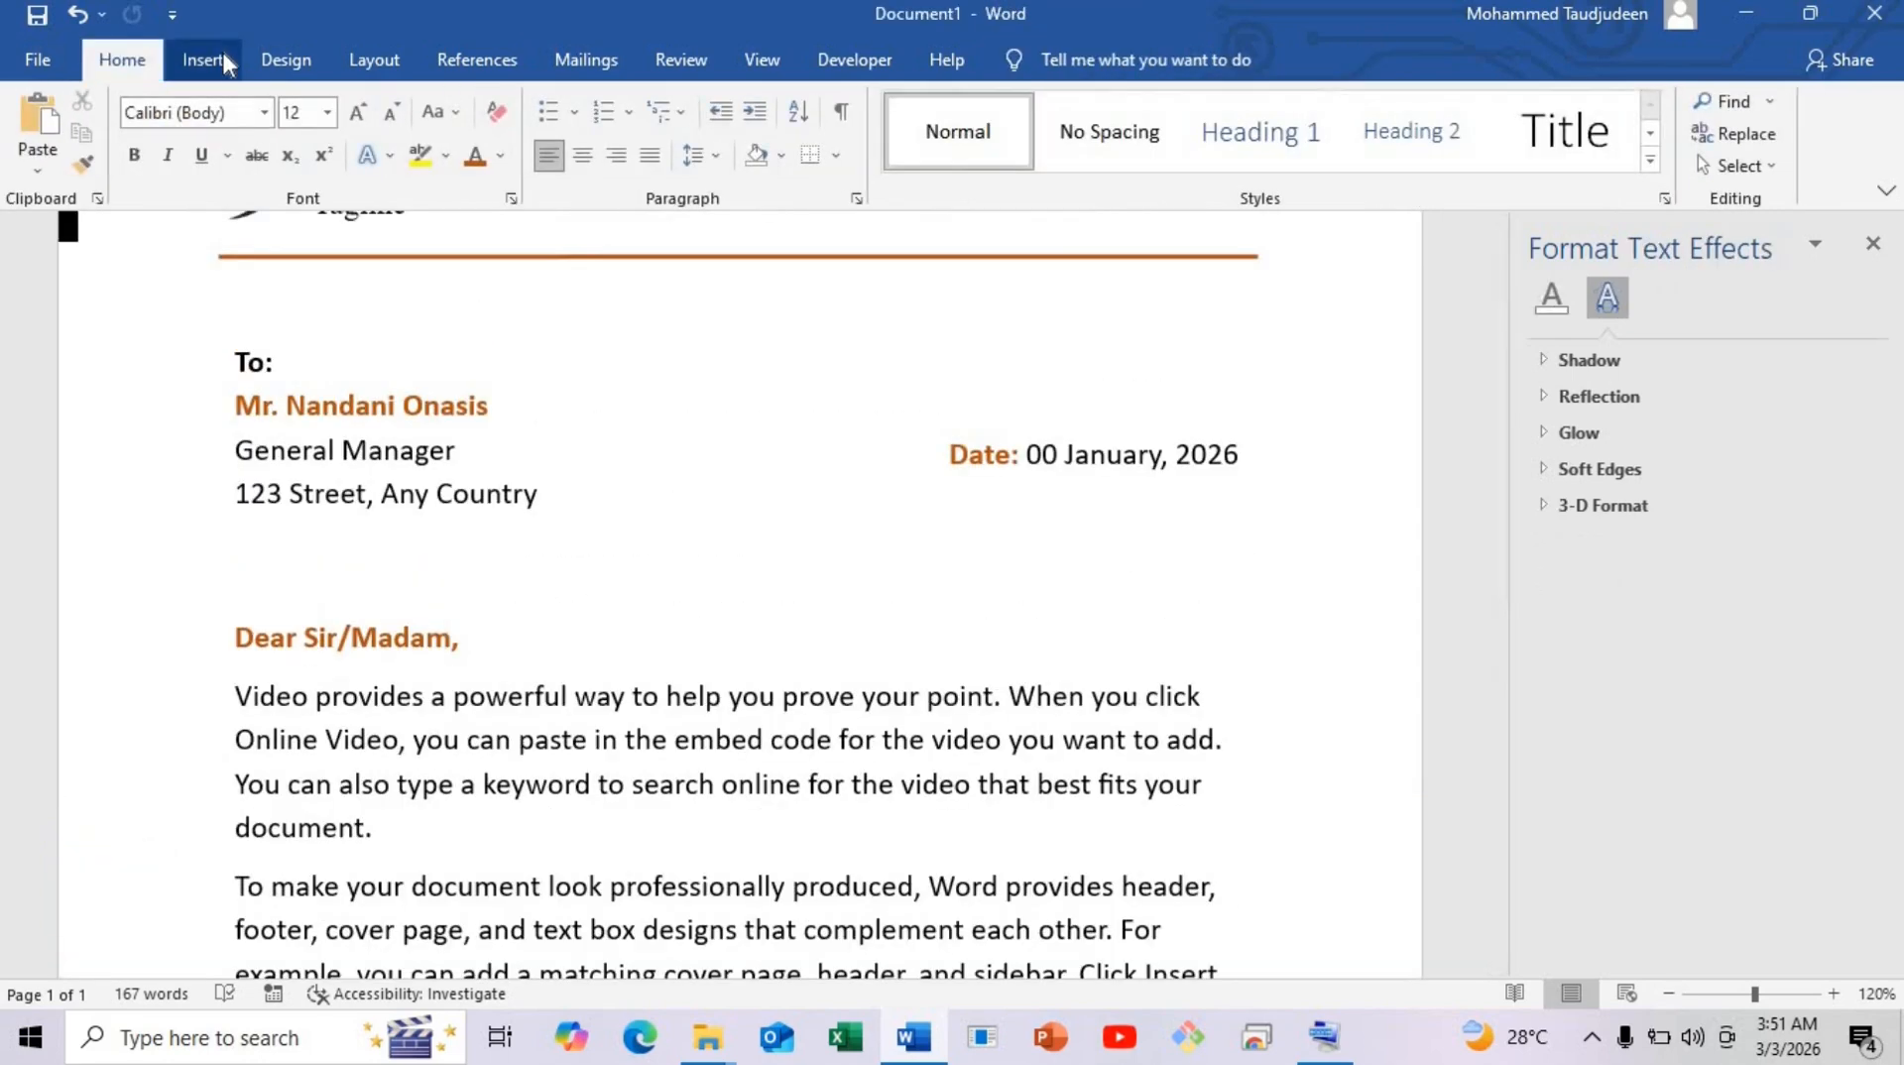
Insert globe image W from this device and set it to In Front of Text.
left_click(222, 51)
left_click(283, 139)
left_click(335, 240)
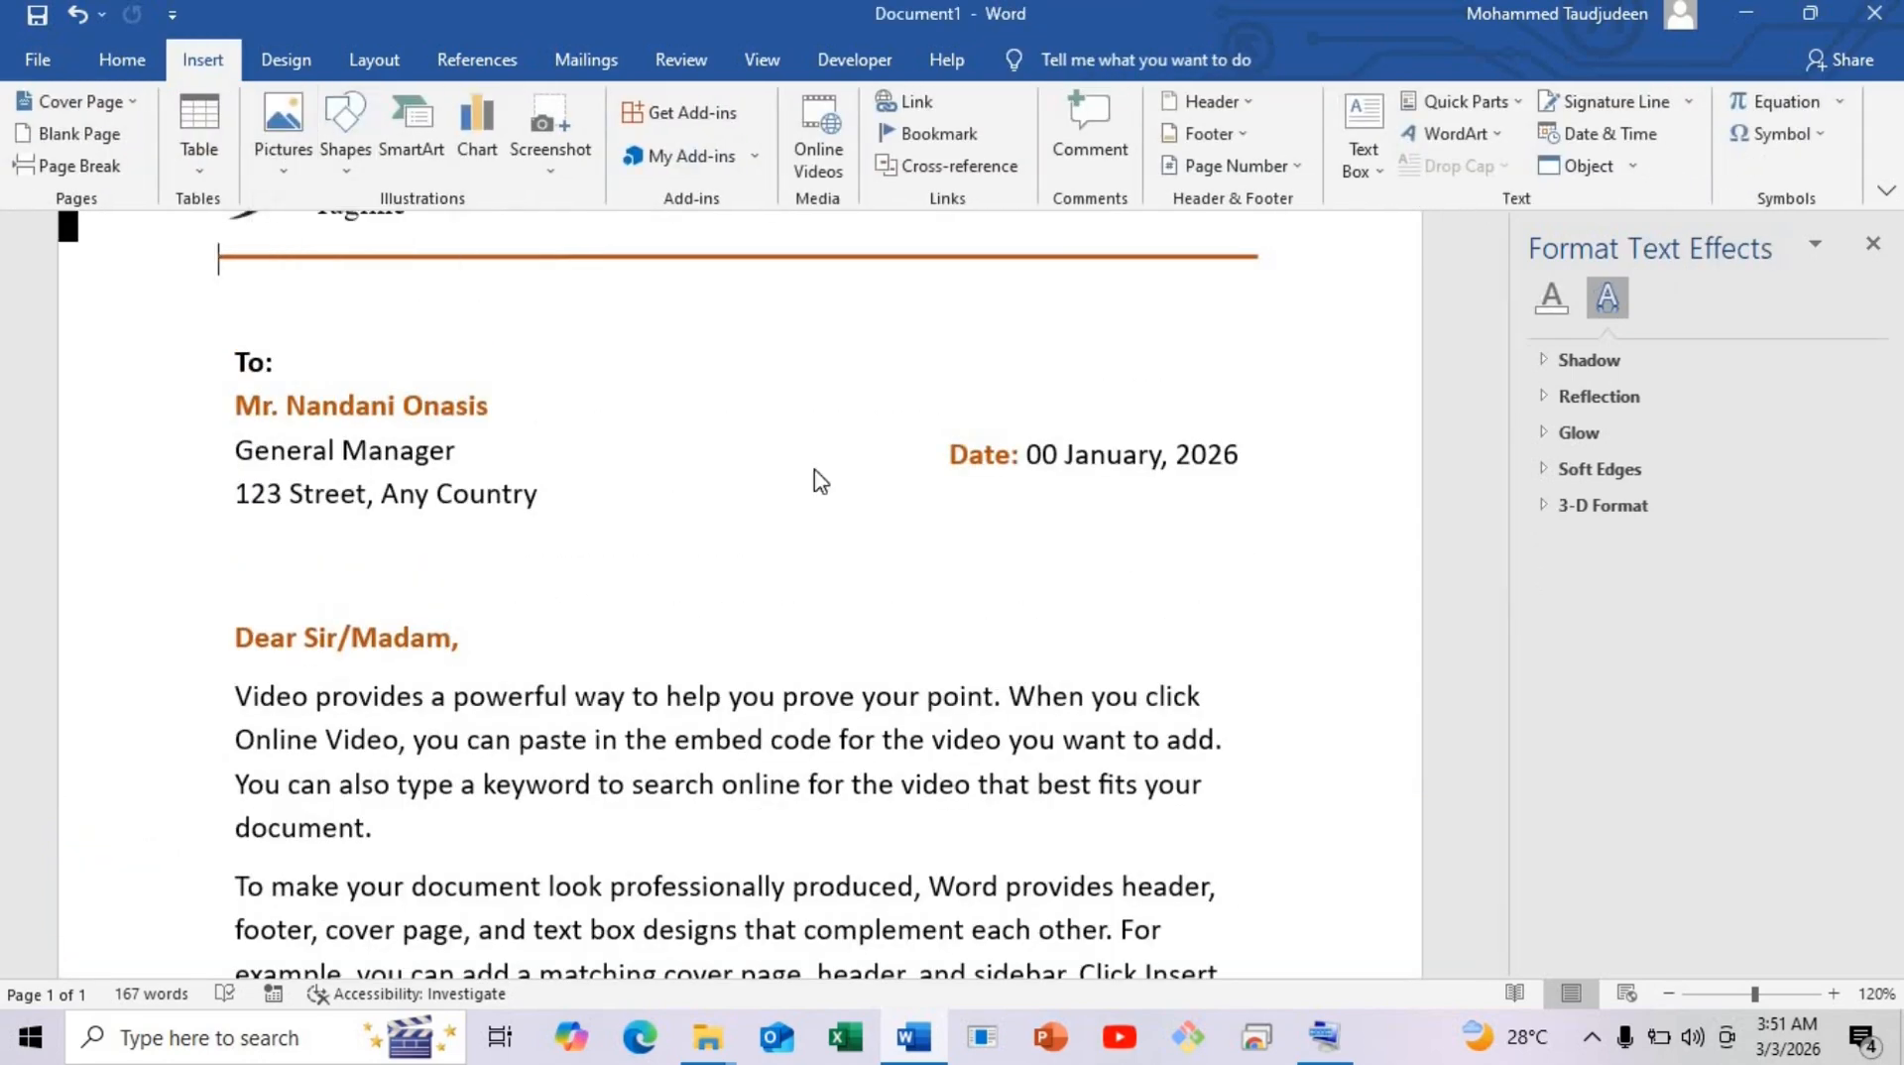
left_click(1200, 259)
double_click(1200, 259)
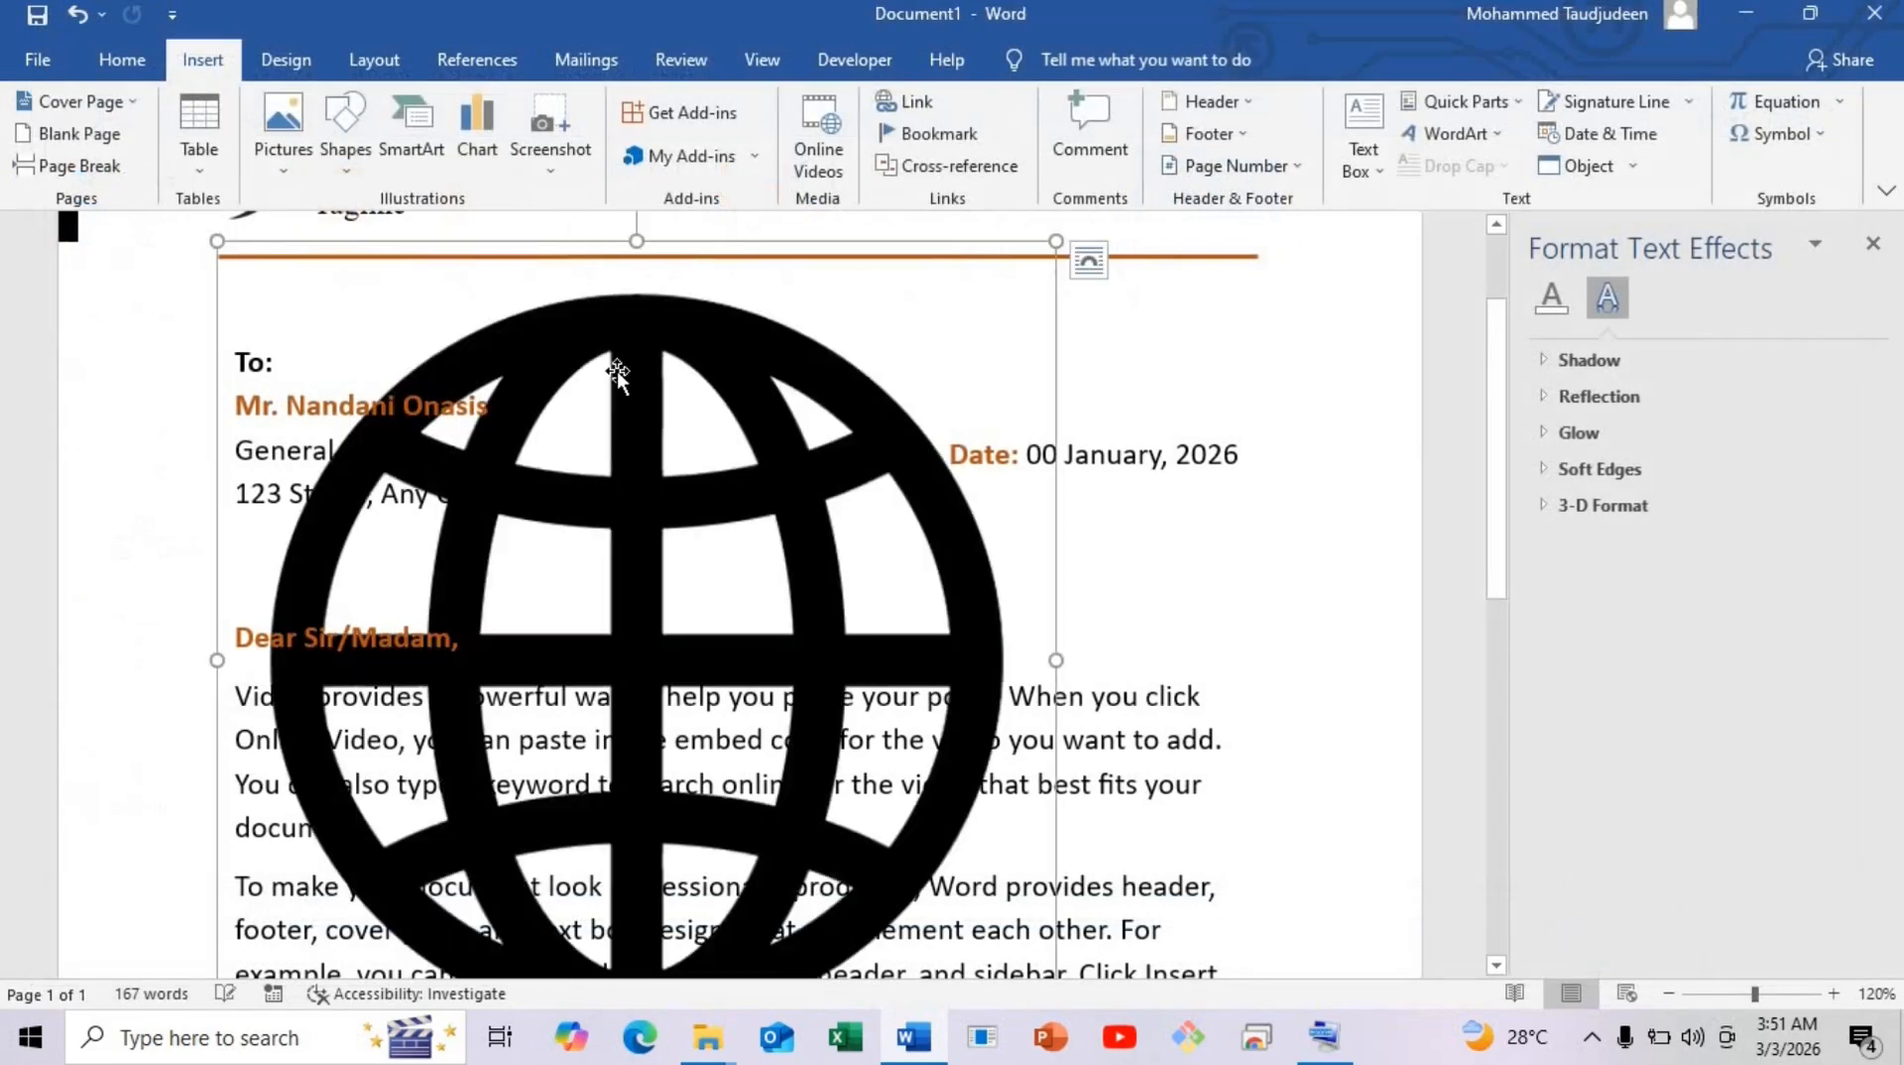
left_click_drag(221, 246, 539, 565)
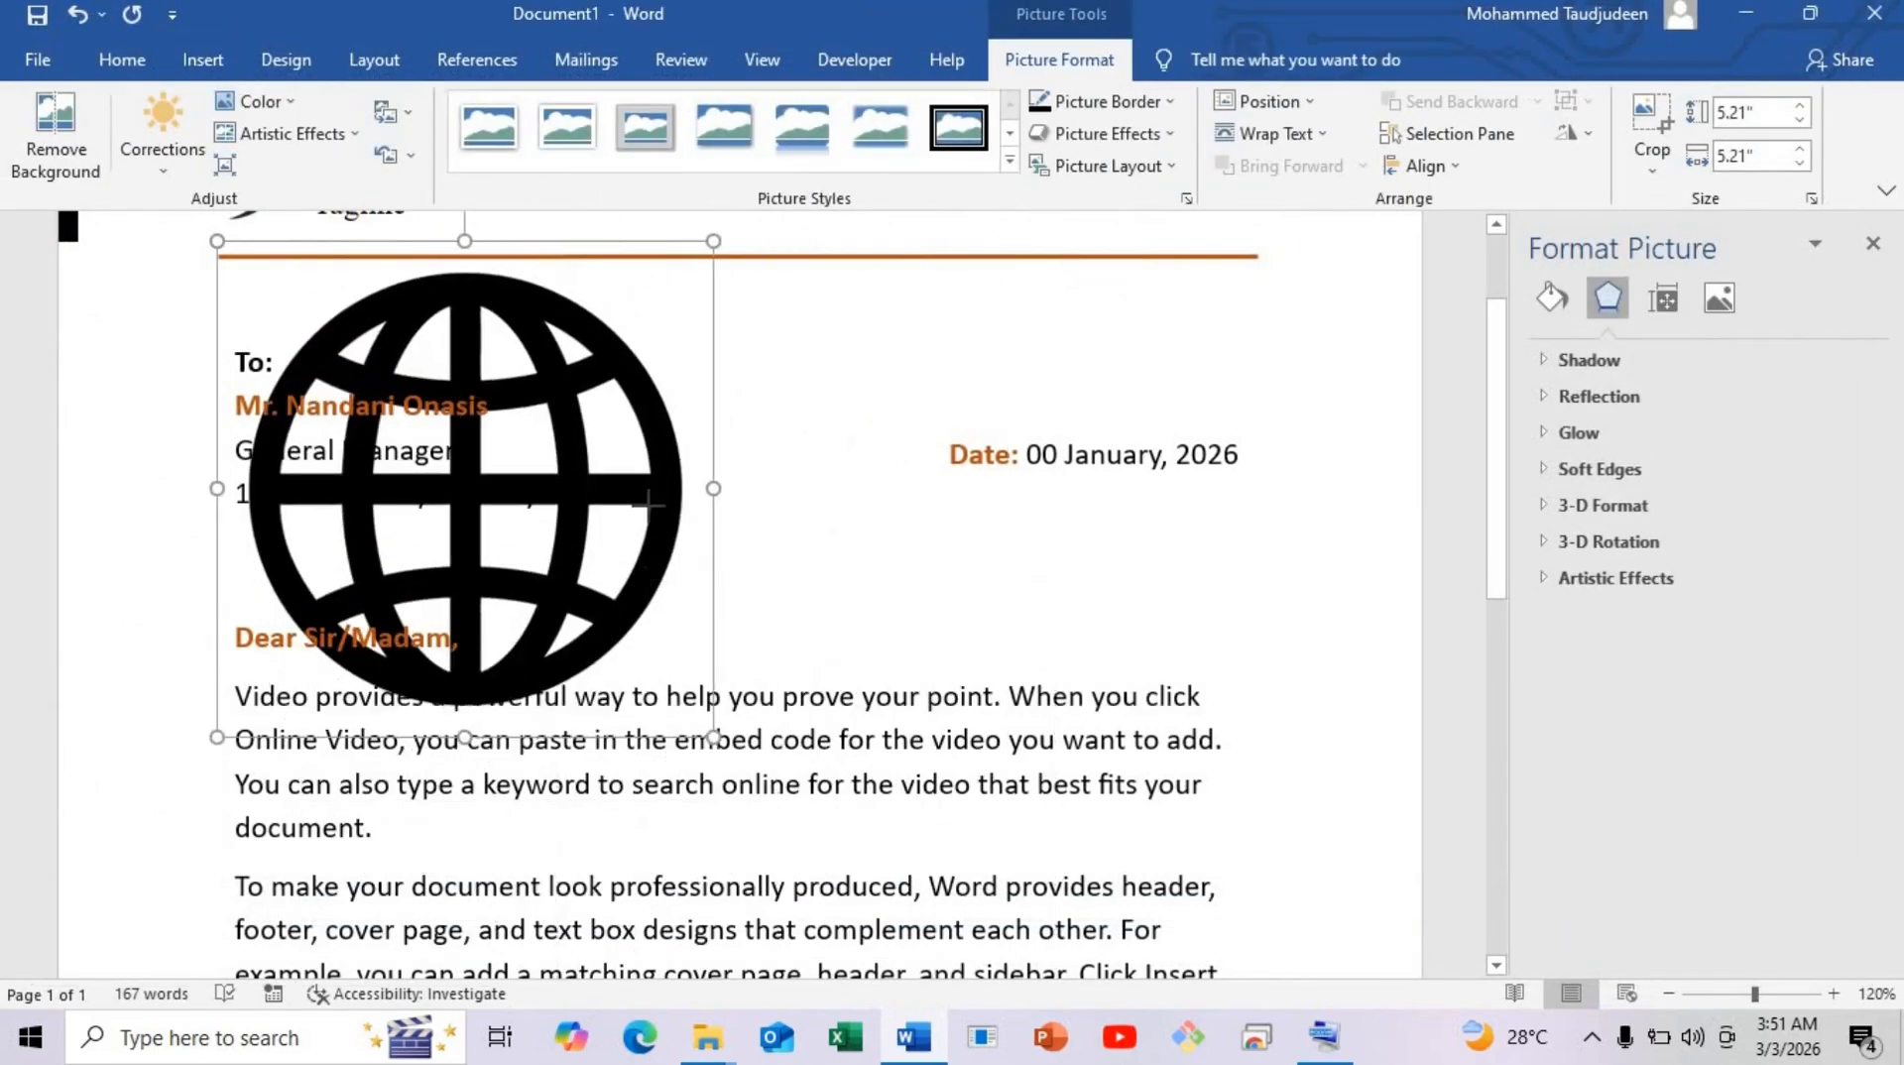
left_click(773, 260)
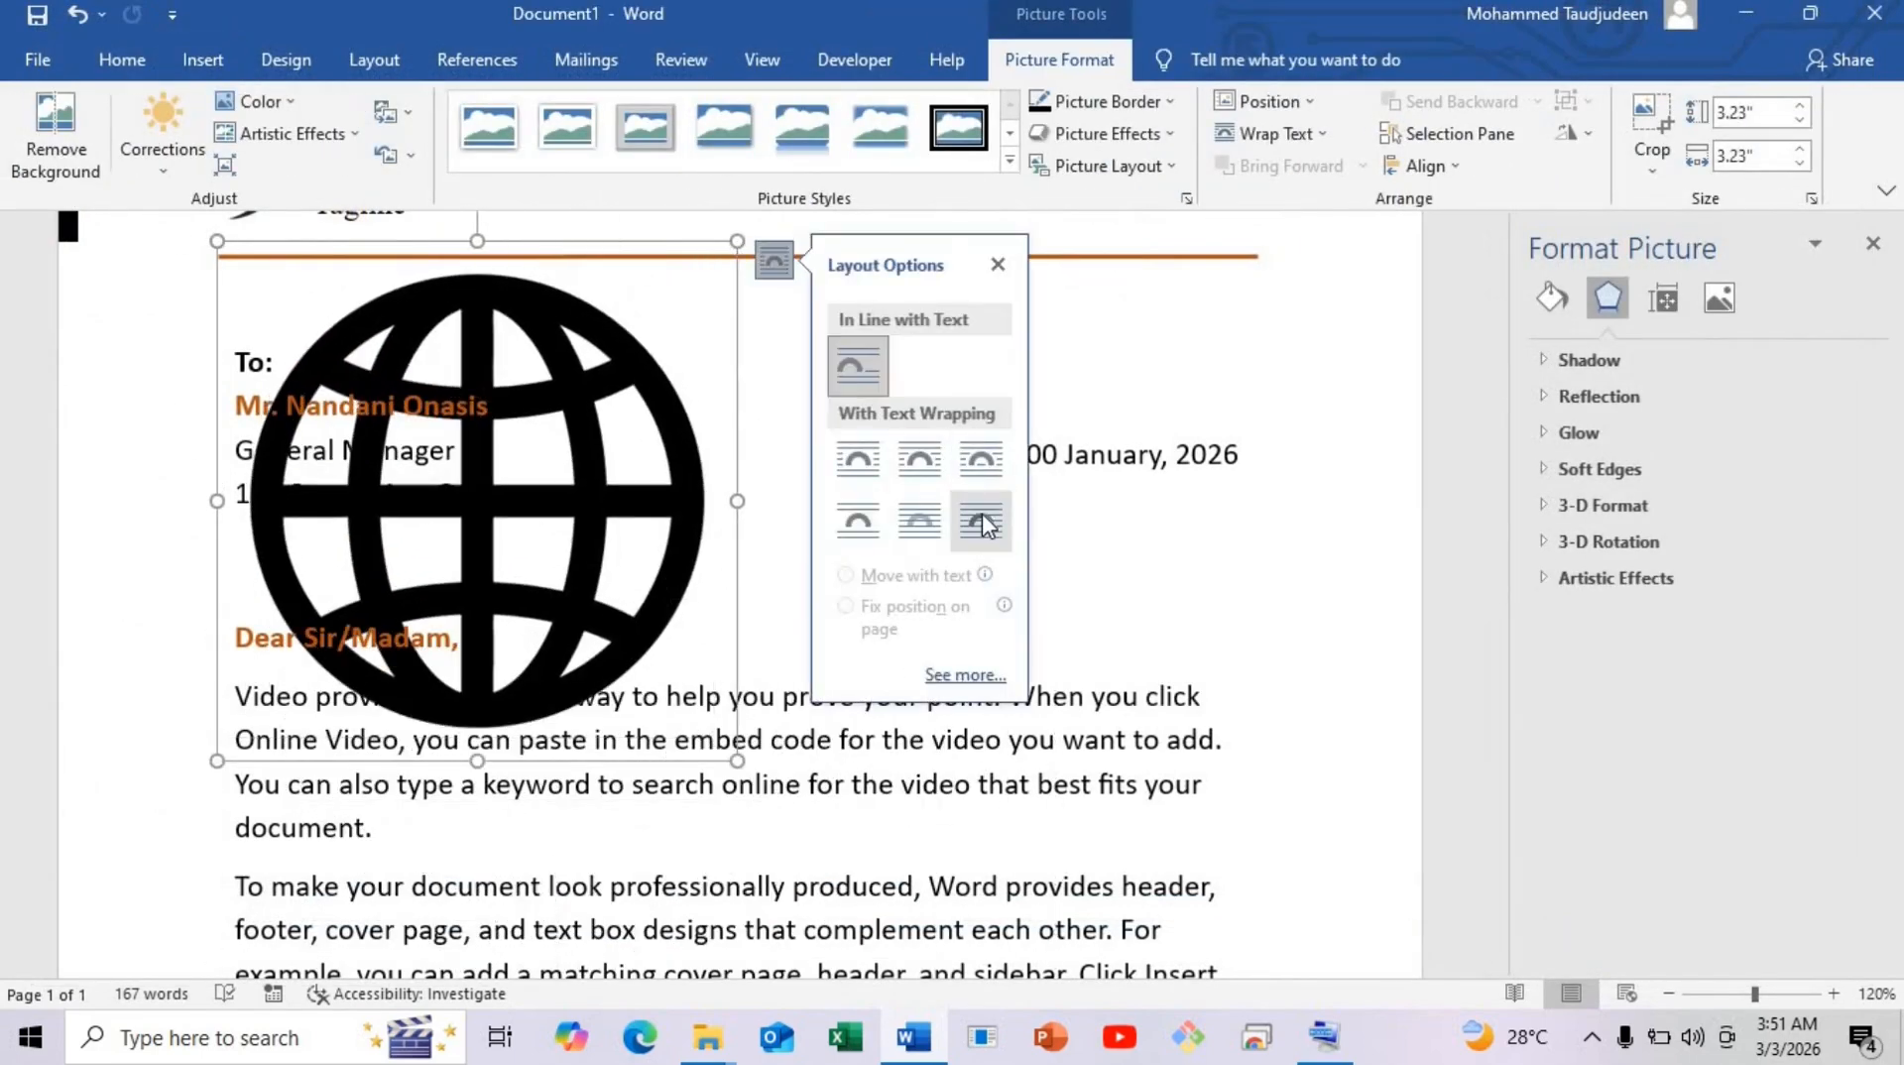
left_click(981, 520)
left_click_drag(215, 244, 663, 687)
left_click_drag(832, 871, 883, 878)
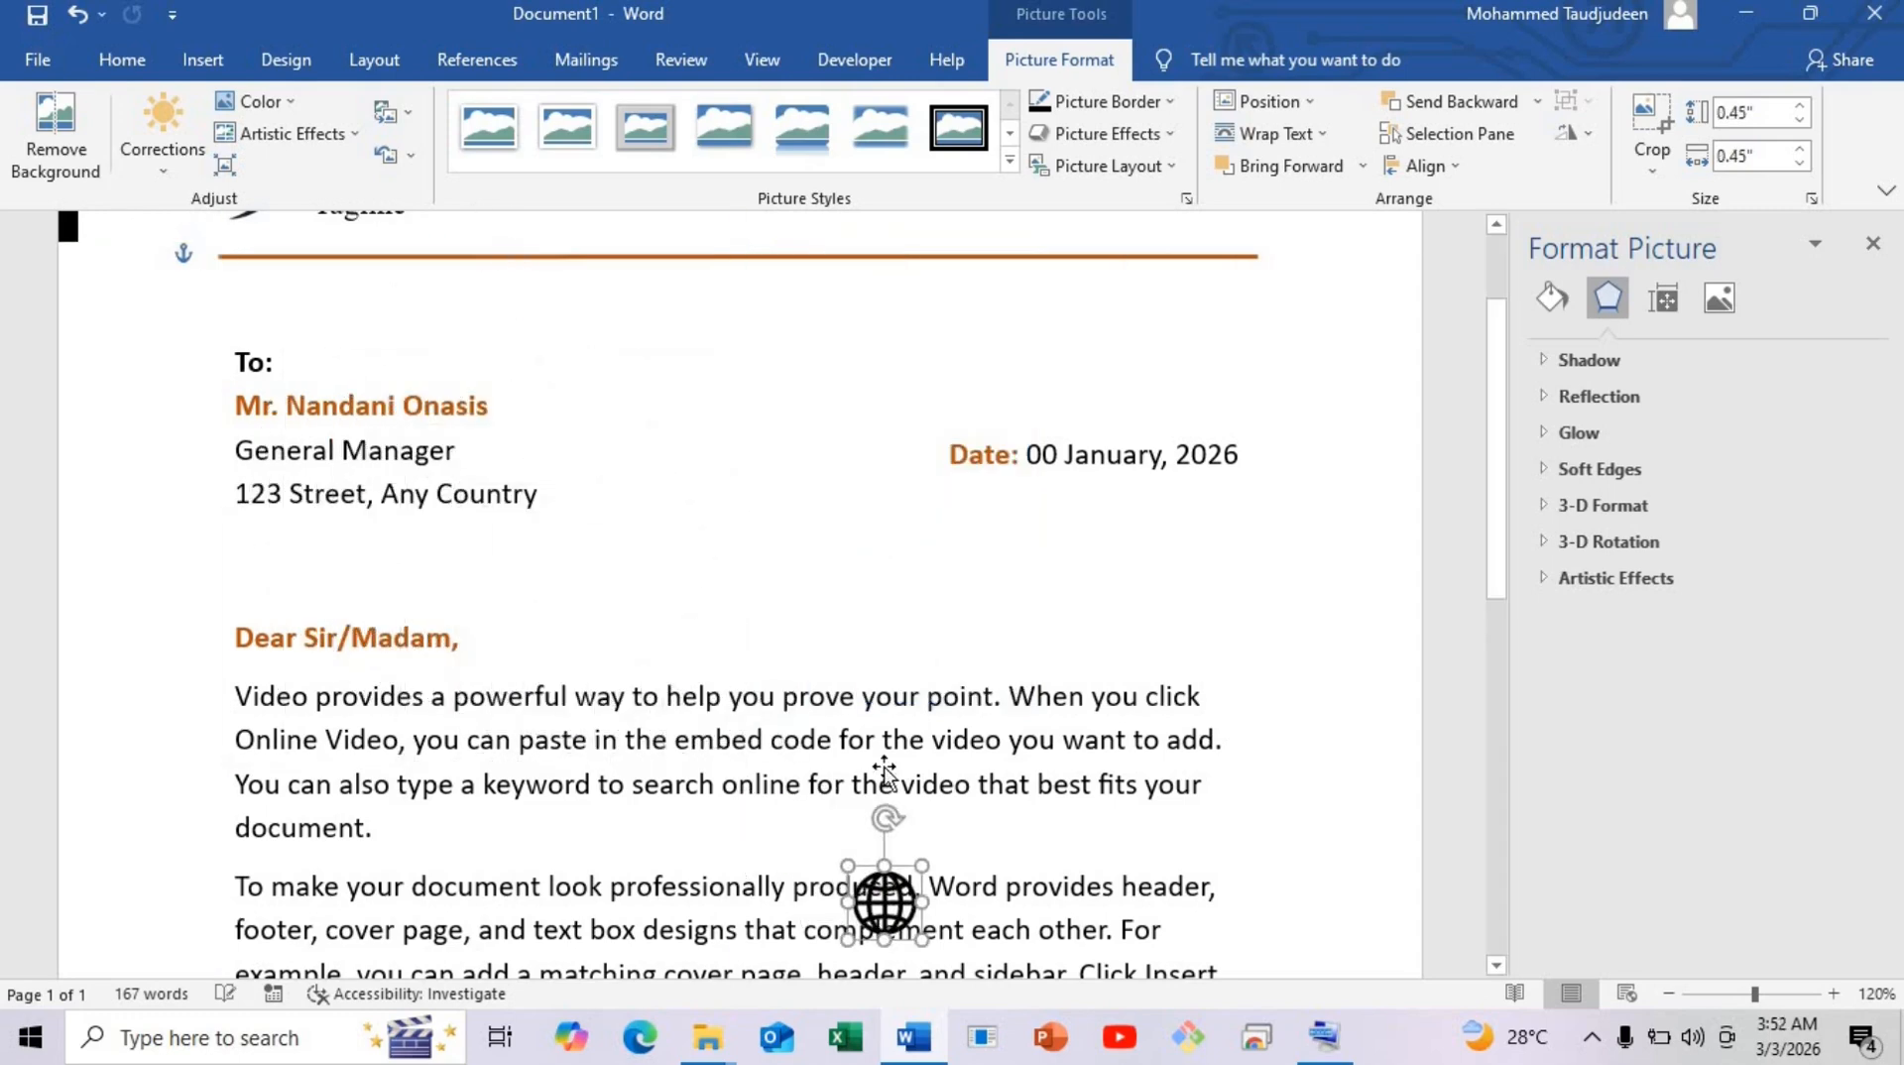
scroll(899, 516, "down", 4)
left_click_drag(888, 437, 1065, 841)
scroll(1022, 632, "down", 3)
left_click_drag(1041, 467, 1110, 731)
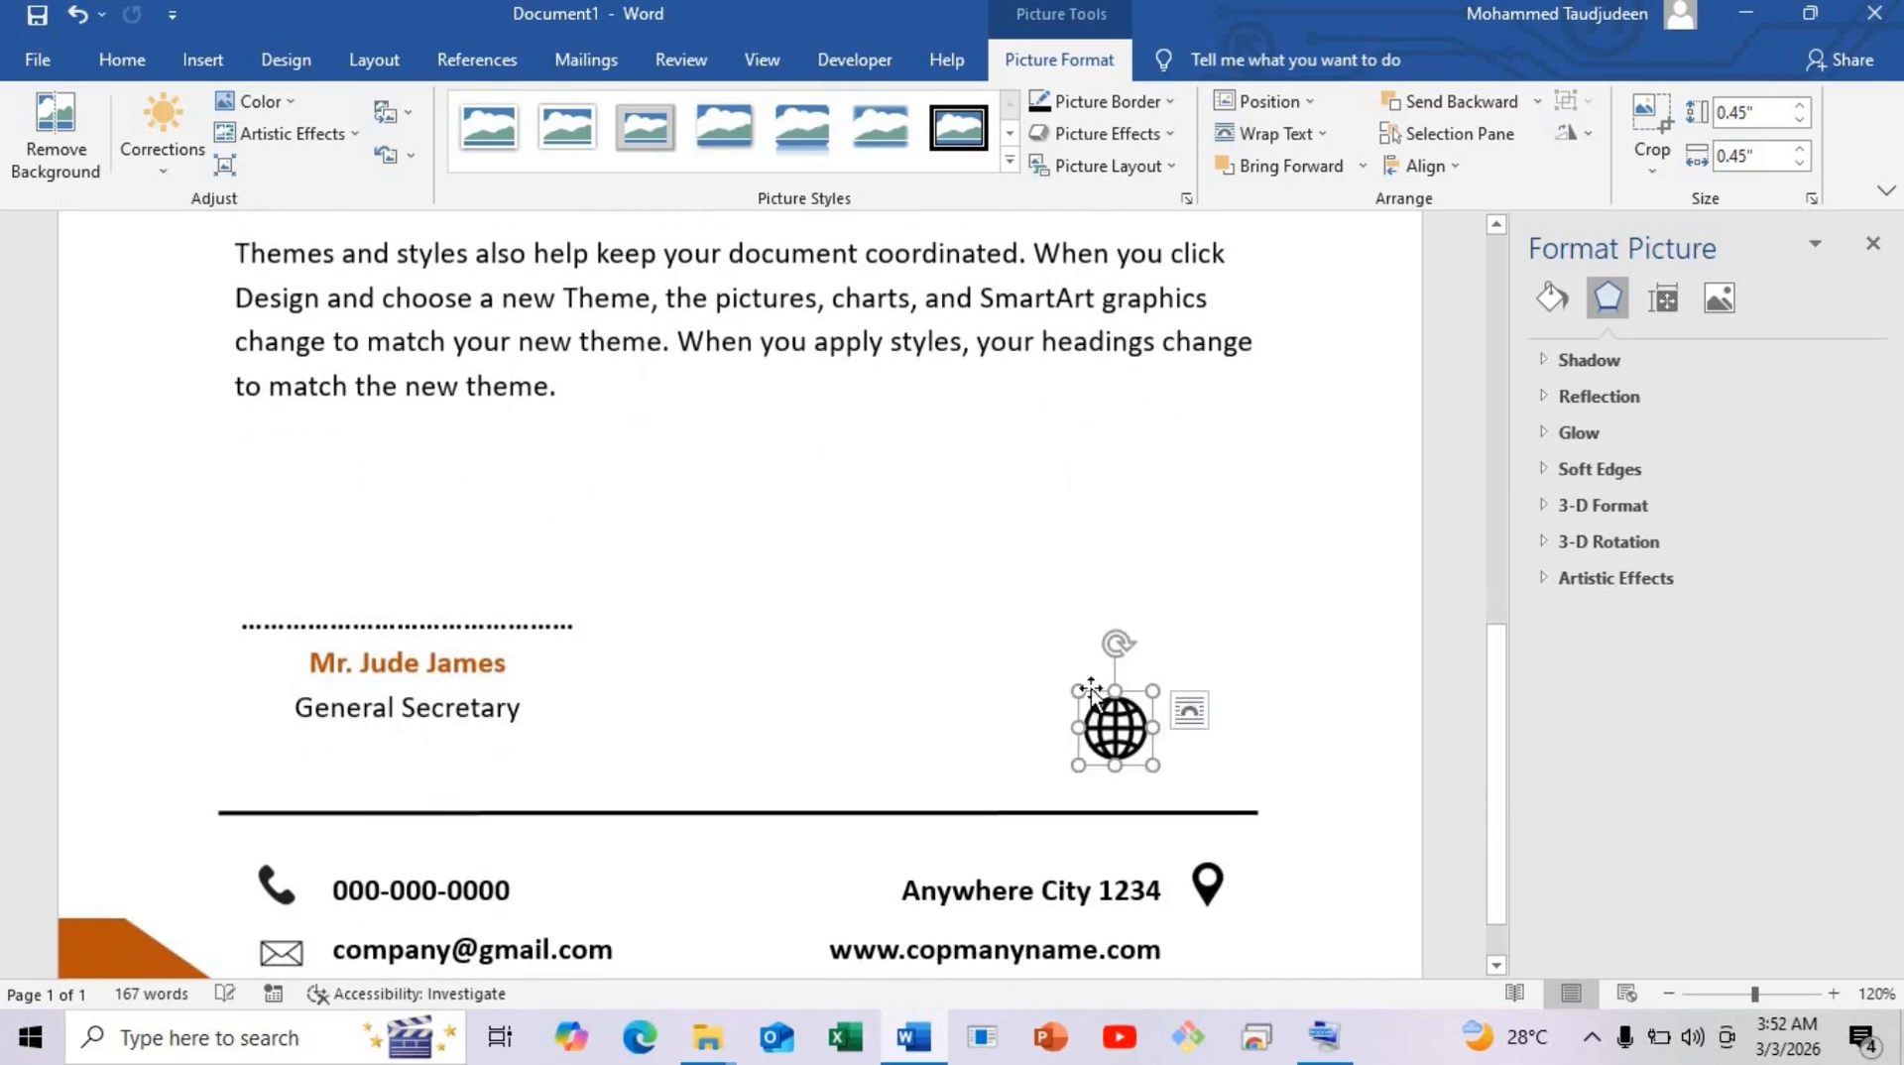
scroll(1111, 731, "down", 1)
left_click_drag(1114, 655, 1207, 869)
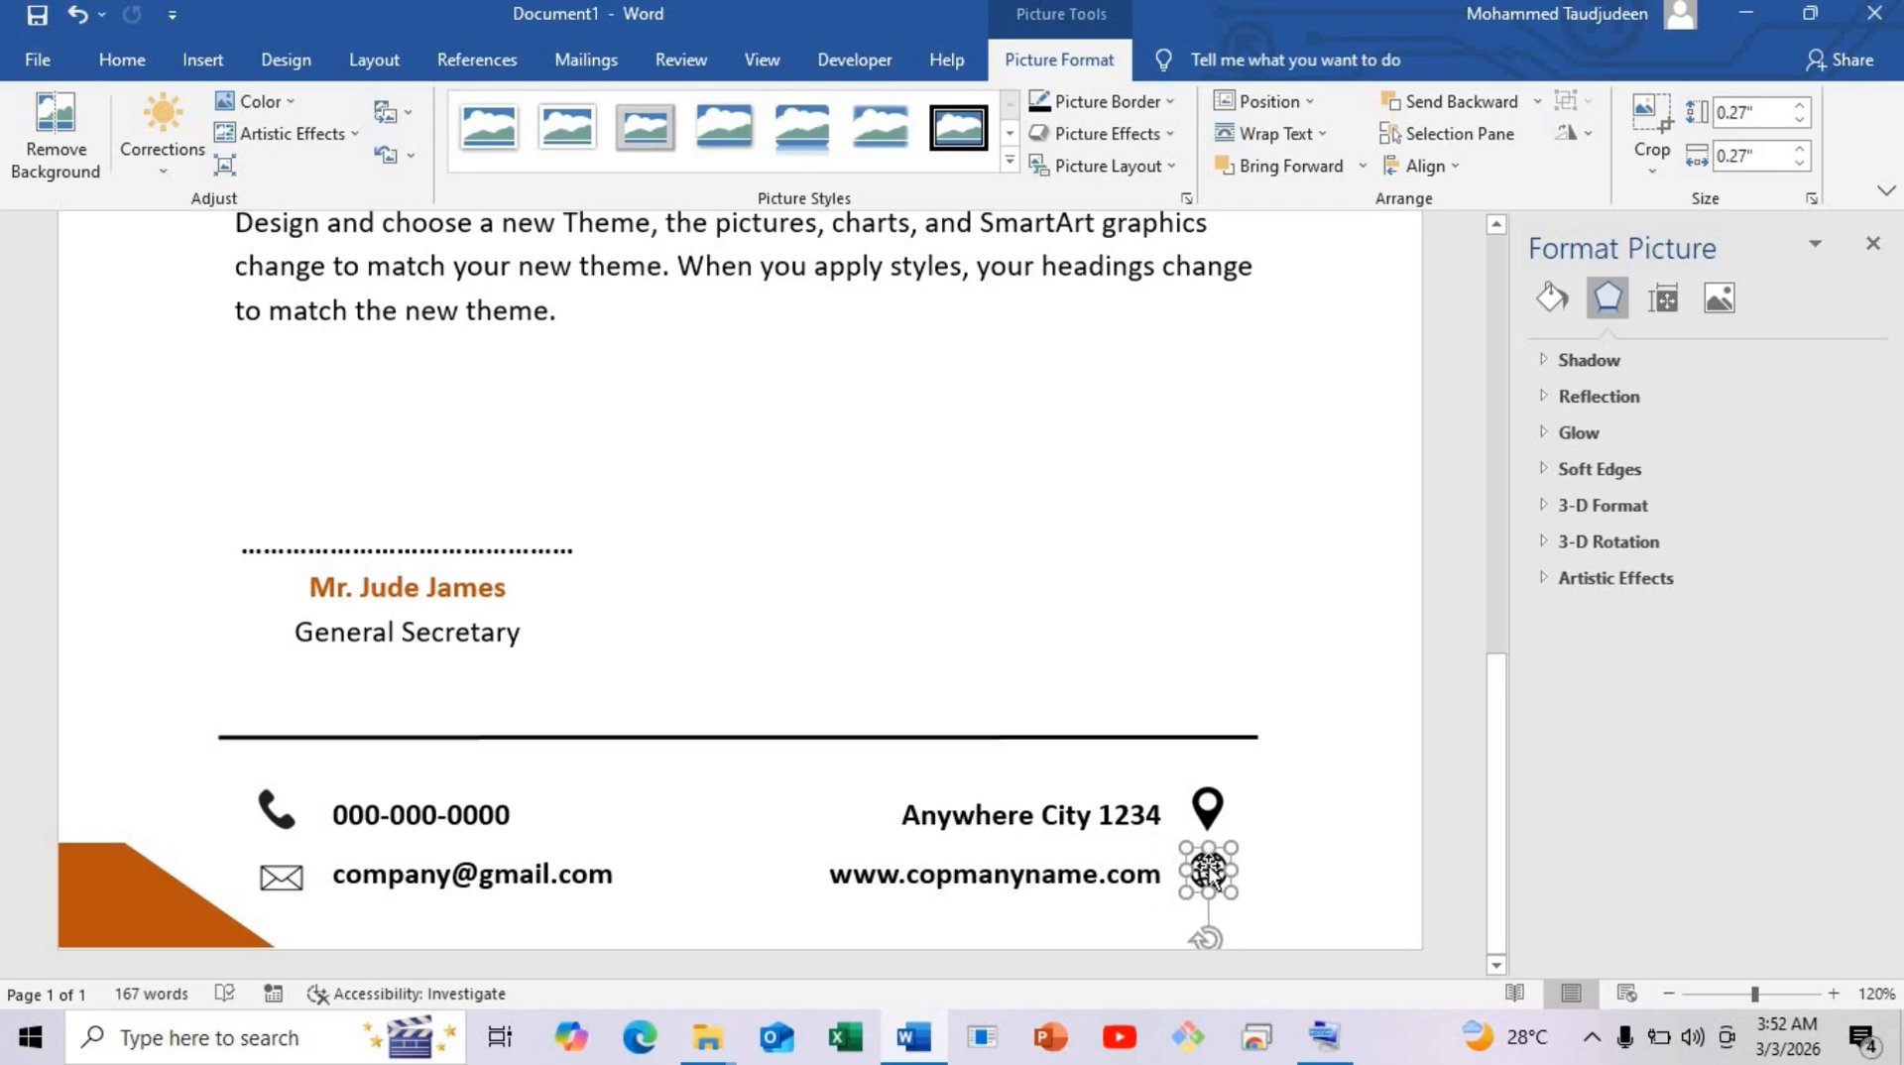
Deselect the globe and review the letter, trying a far zoom-out before returning to 89%.
left_click(1245, 708)
scroll(1239, 706, "down", 8)
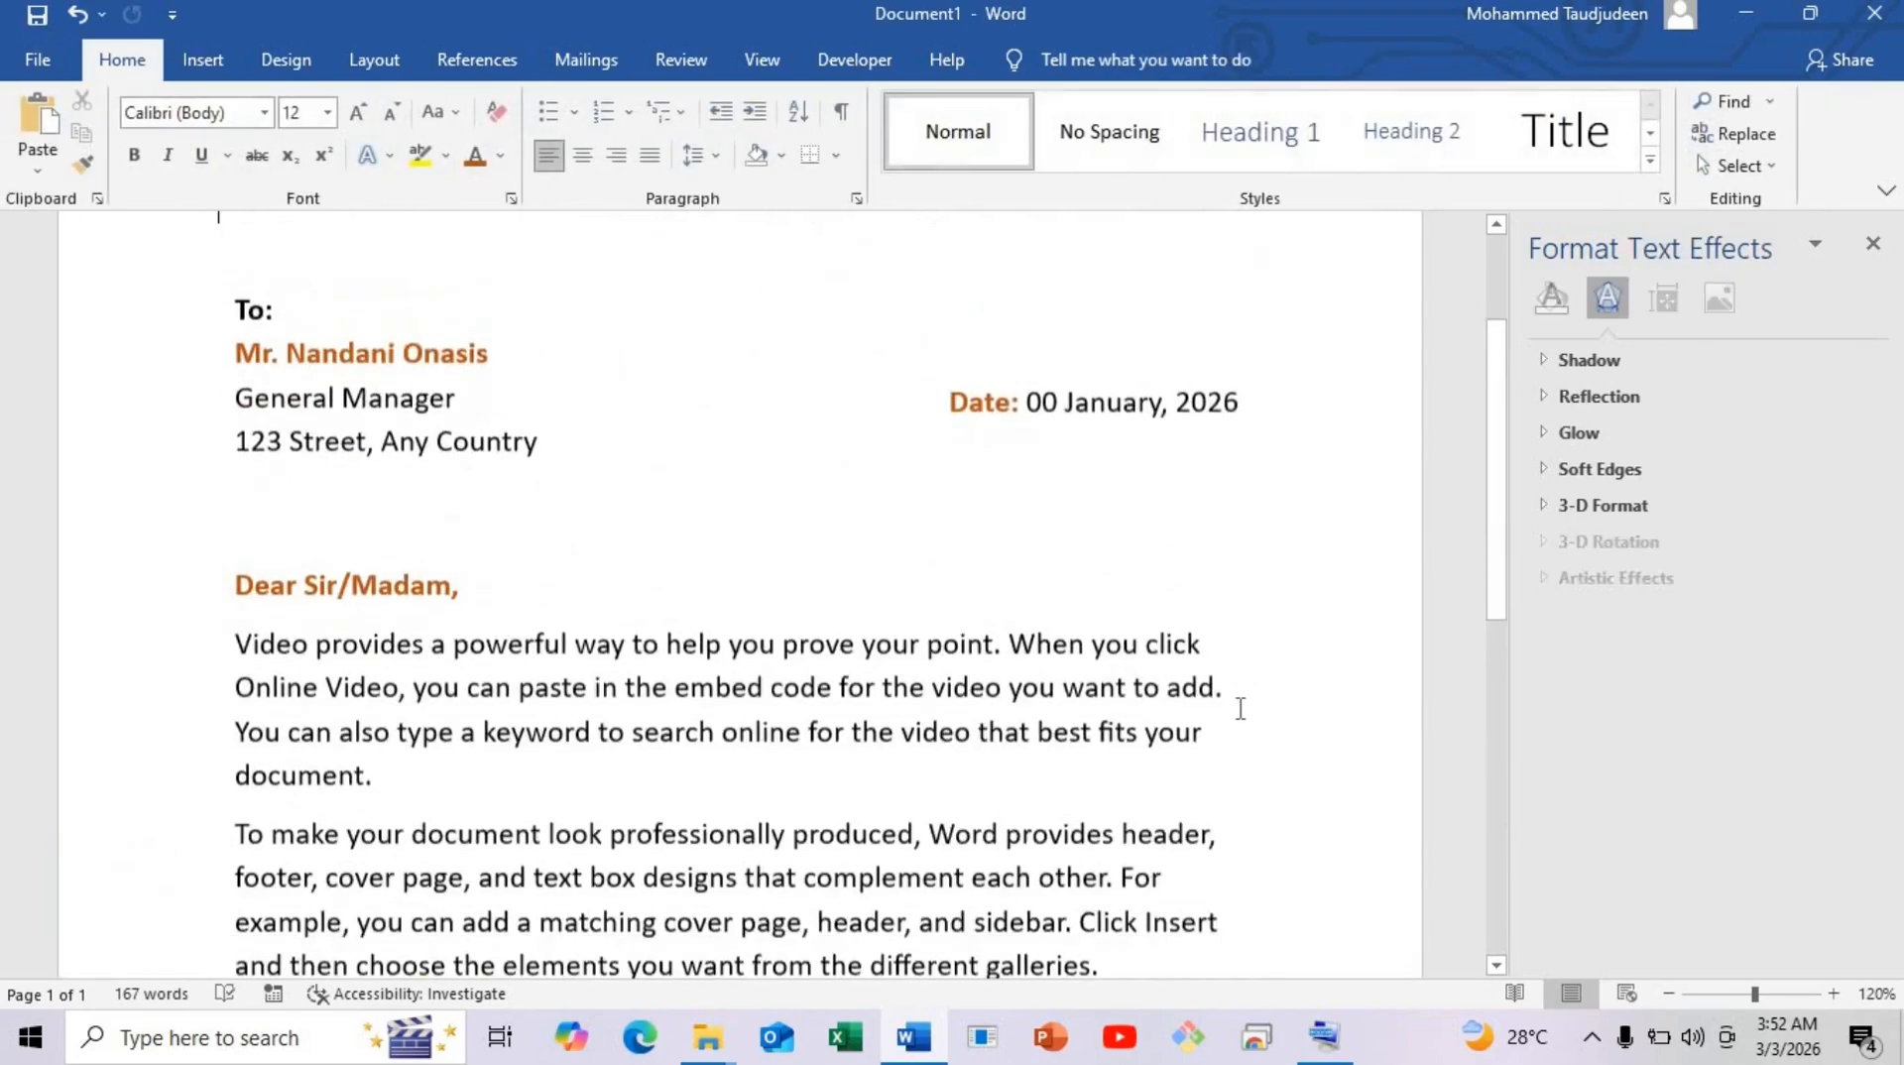
scroll(1239, 694, "down", 3)
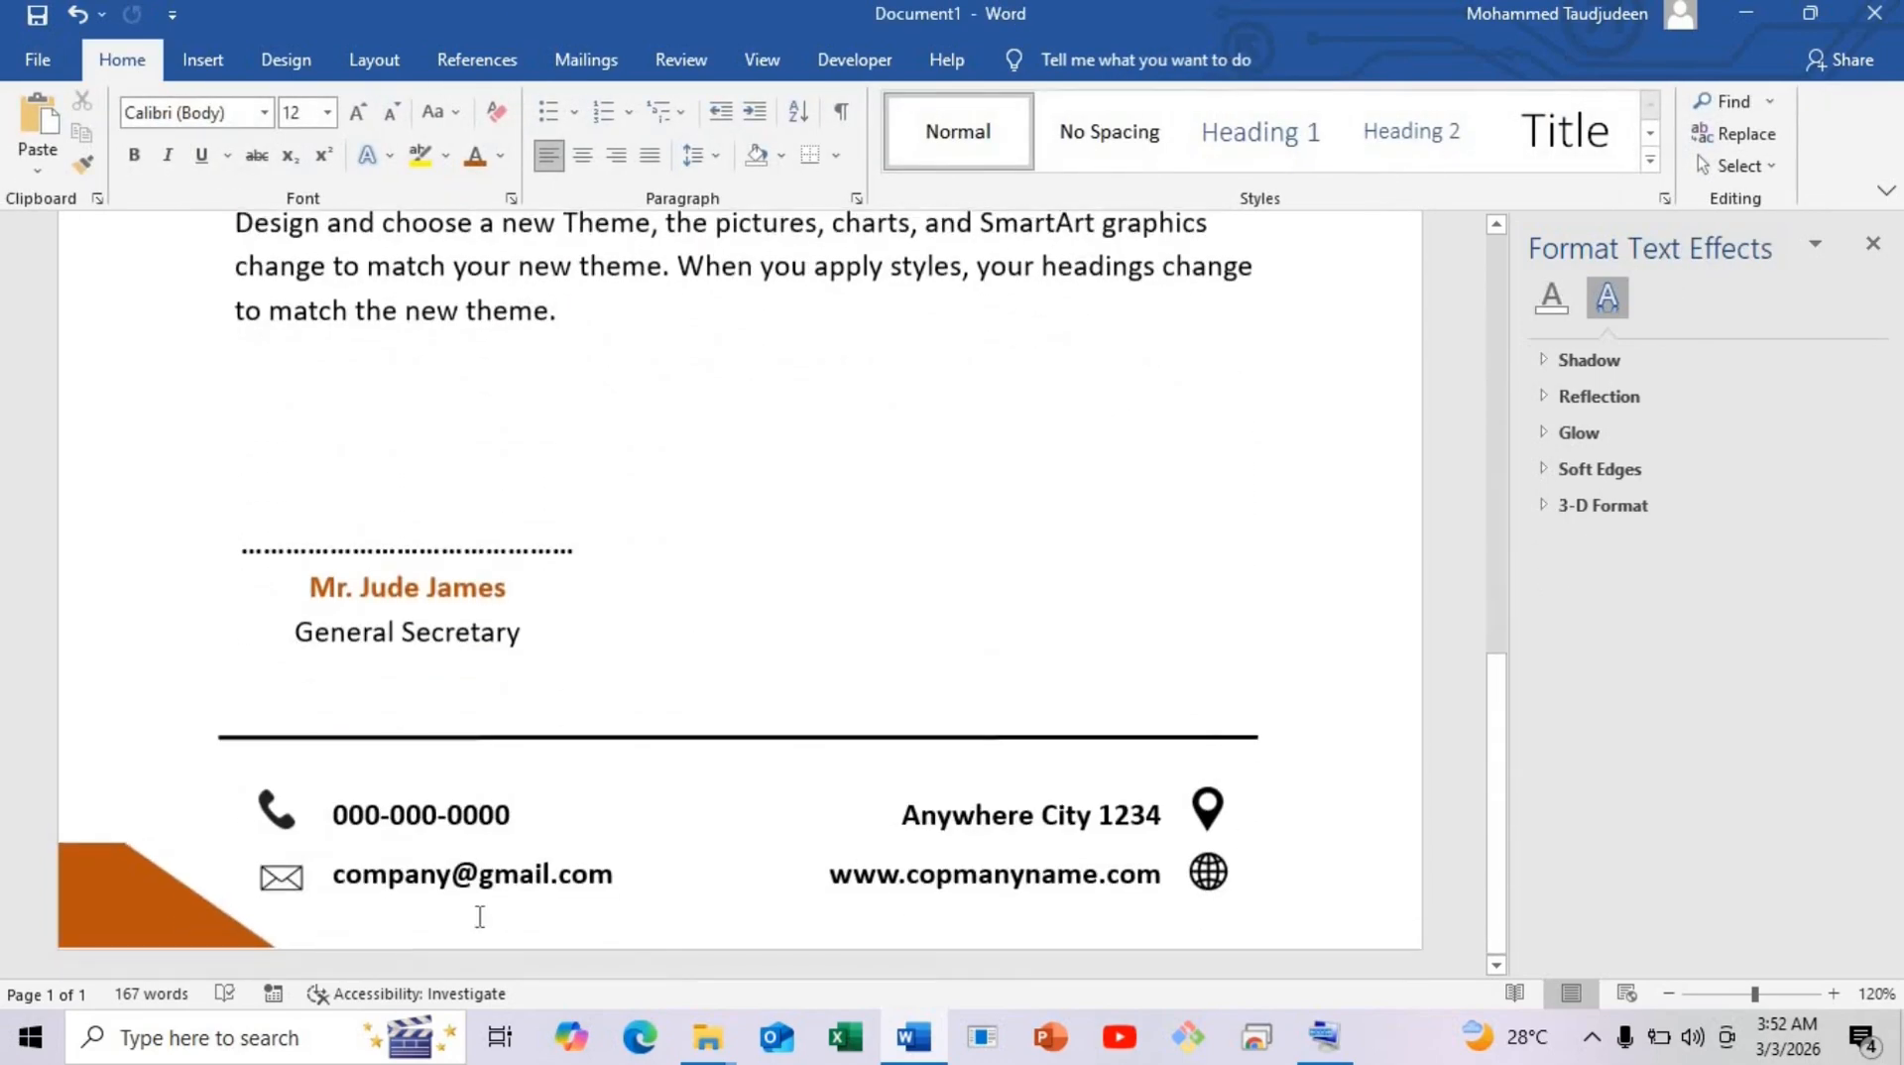
left_click(1685, 997)
left_click(1742, 995)
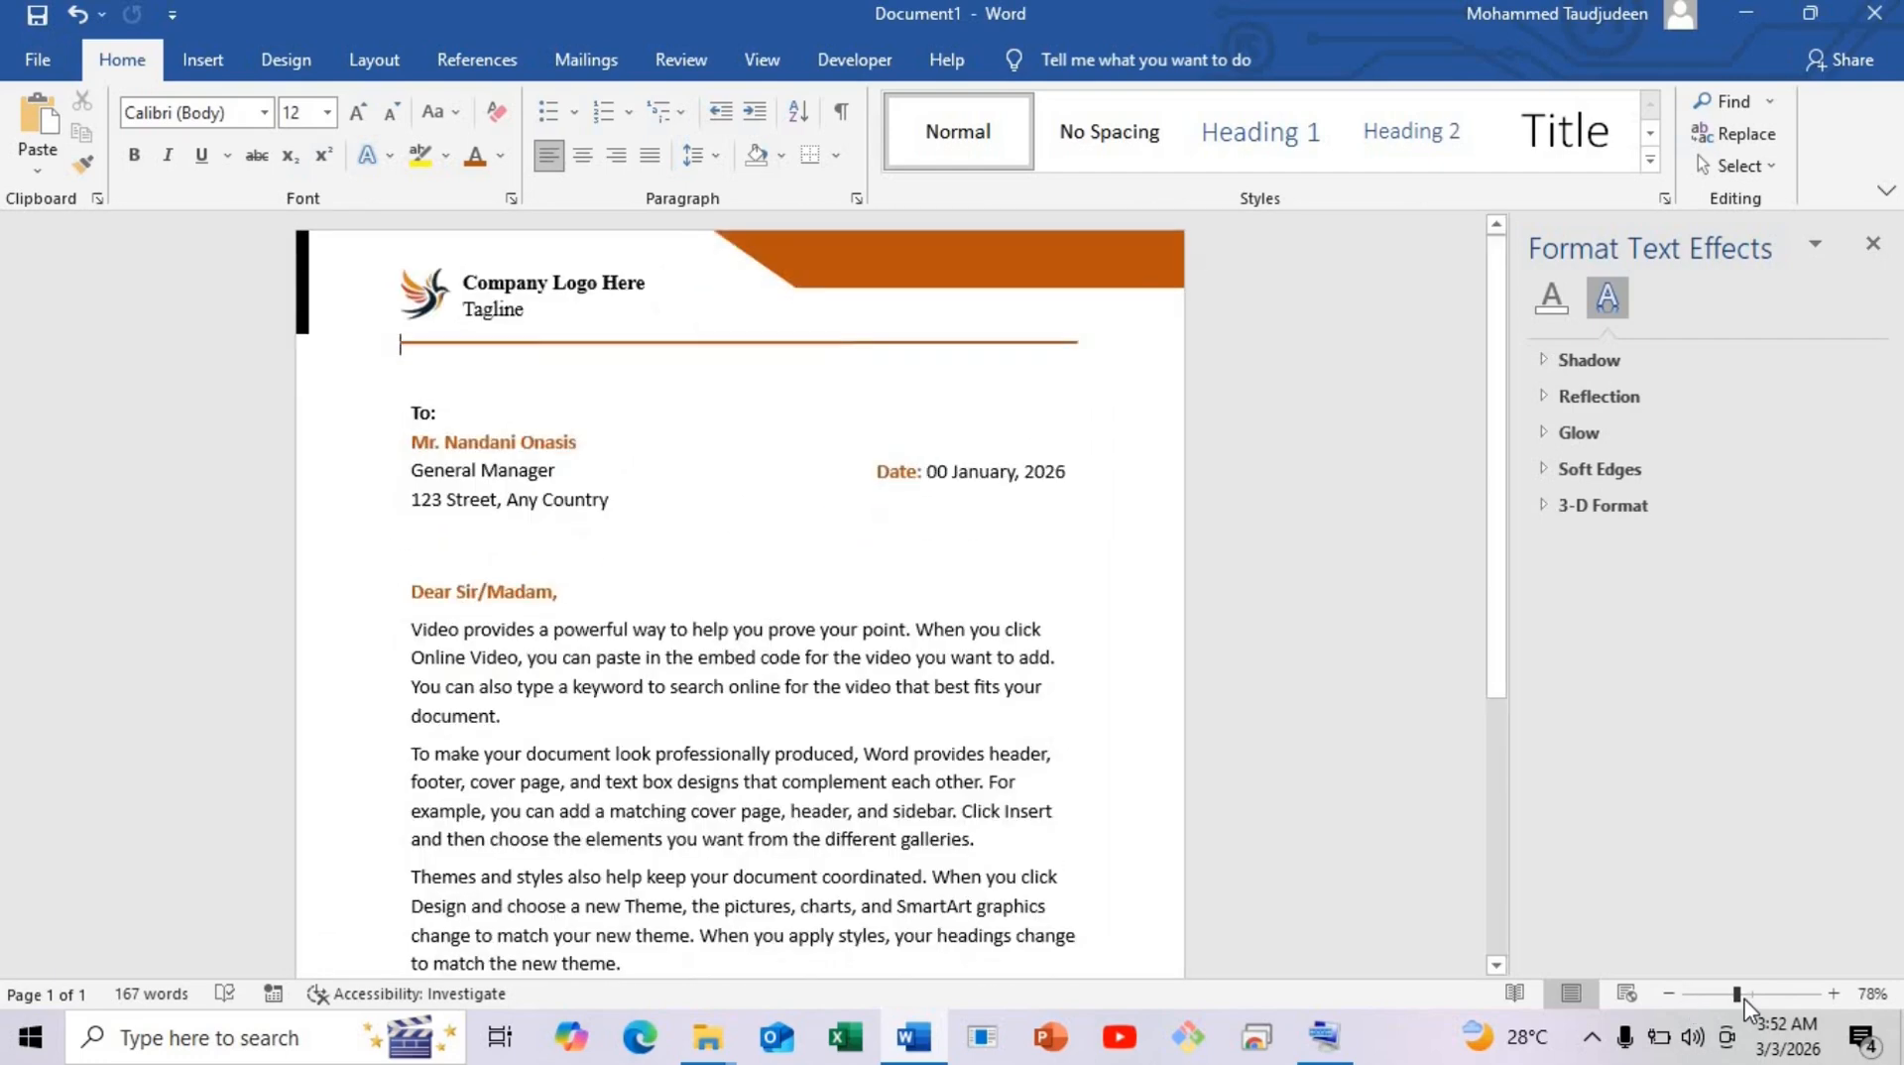
scroll(445, 451, "up", 1)
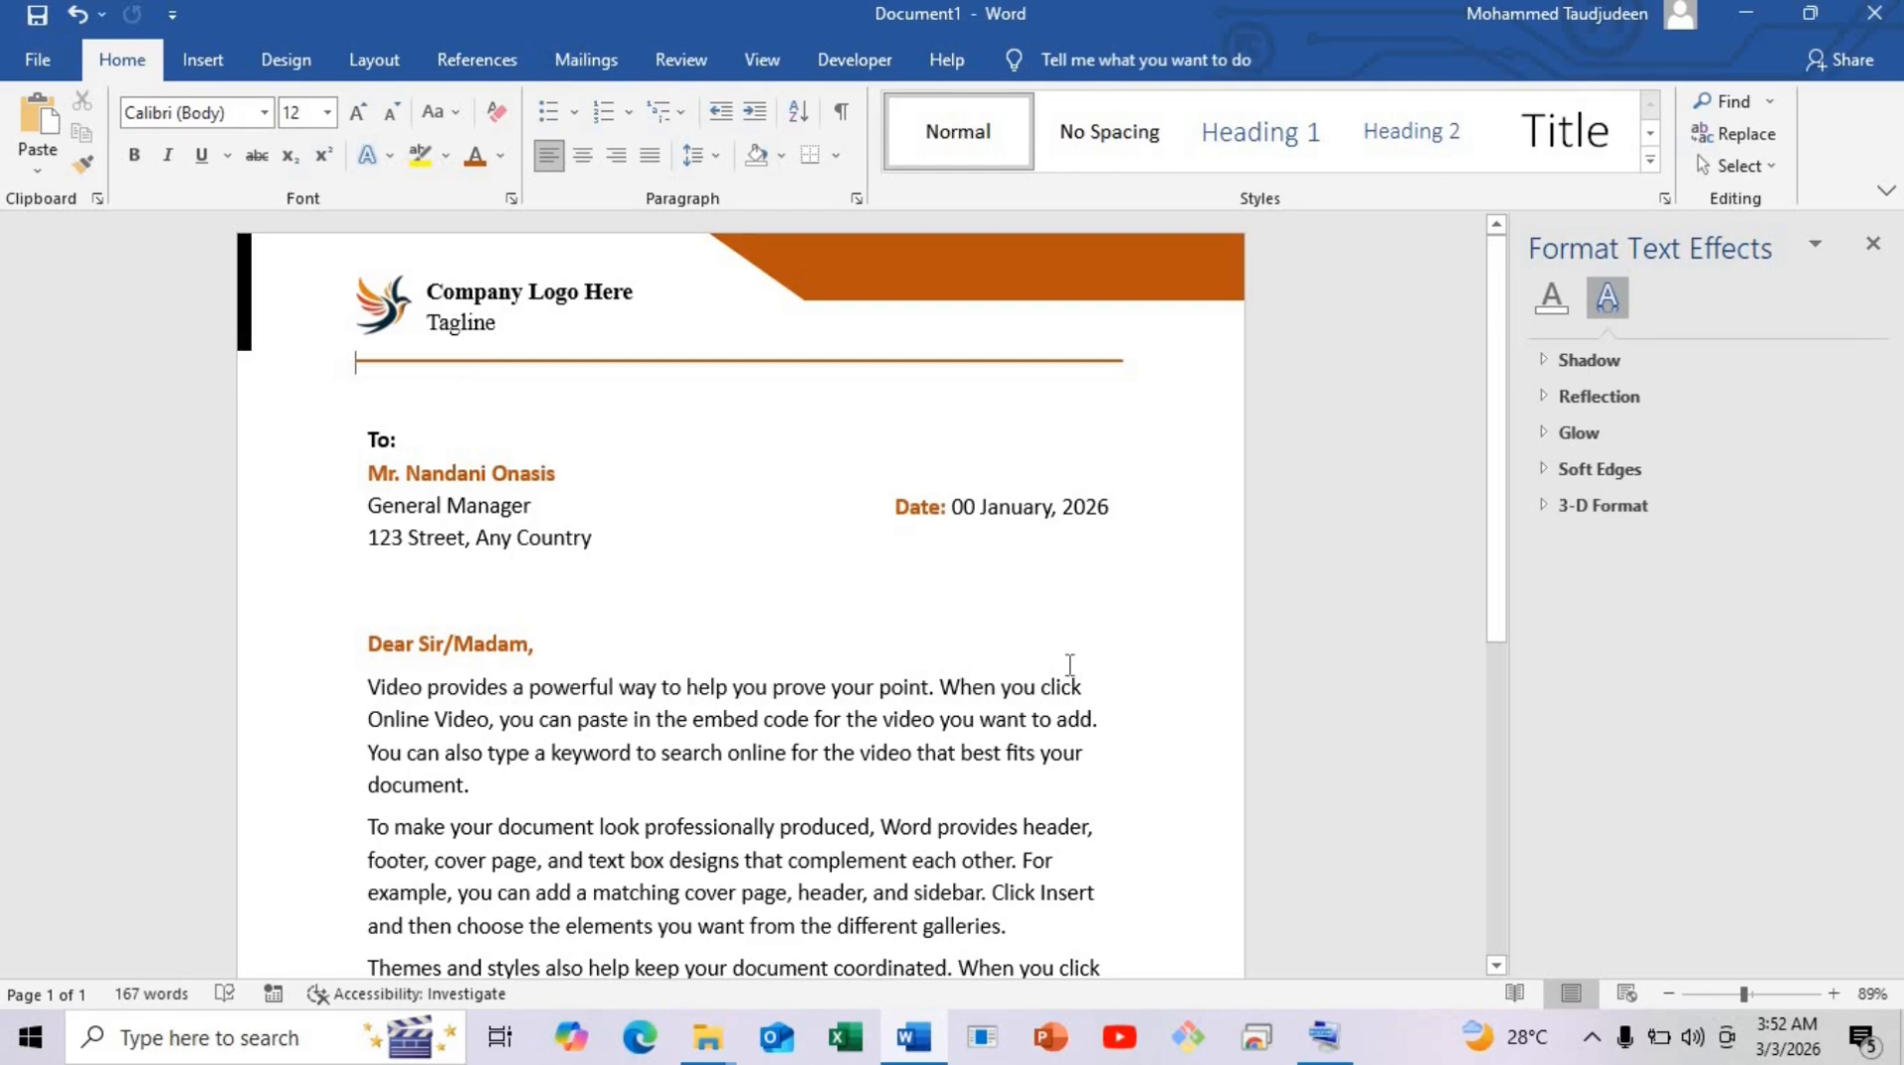
scroll(1070, 663, "down", 10)
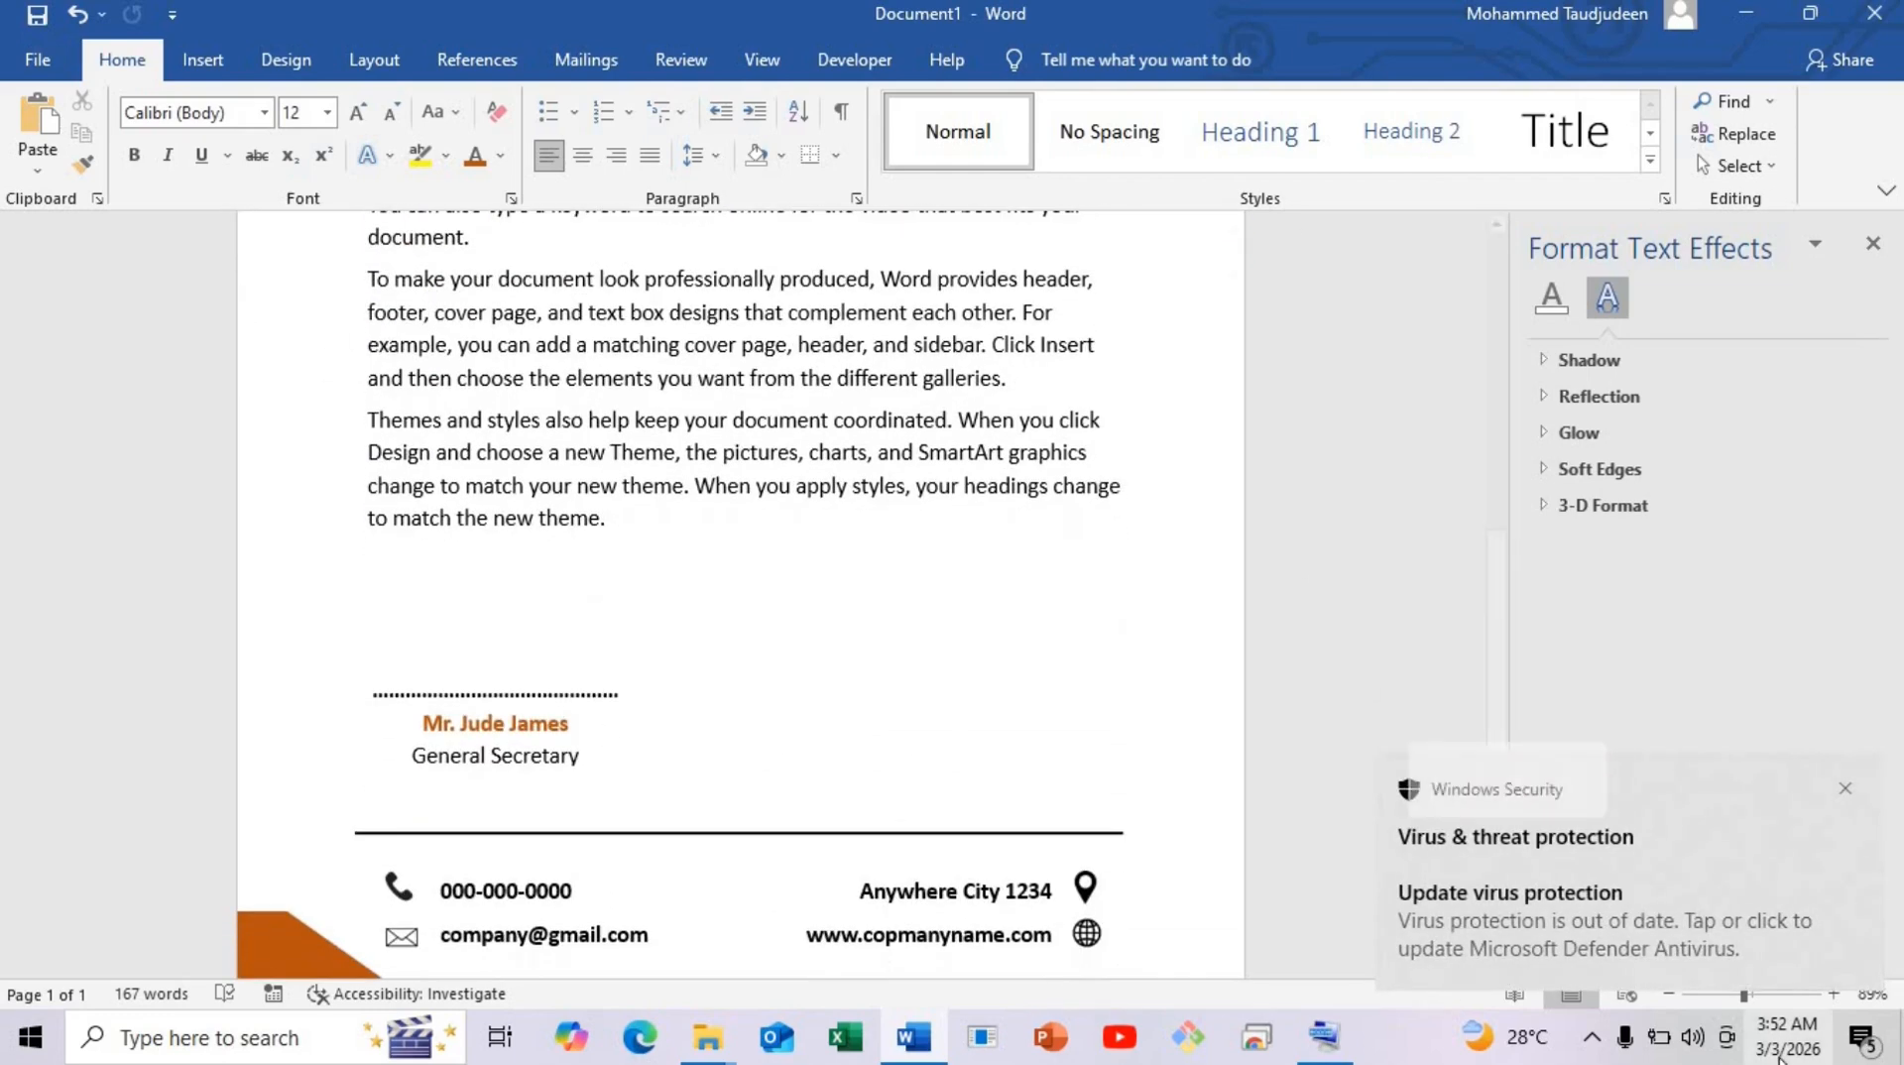
Dismiss the Windows Security notification and zoom out to 50% to show the whole page.
left_click(1846, 789)
scroll(949, 706, "down", 1)
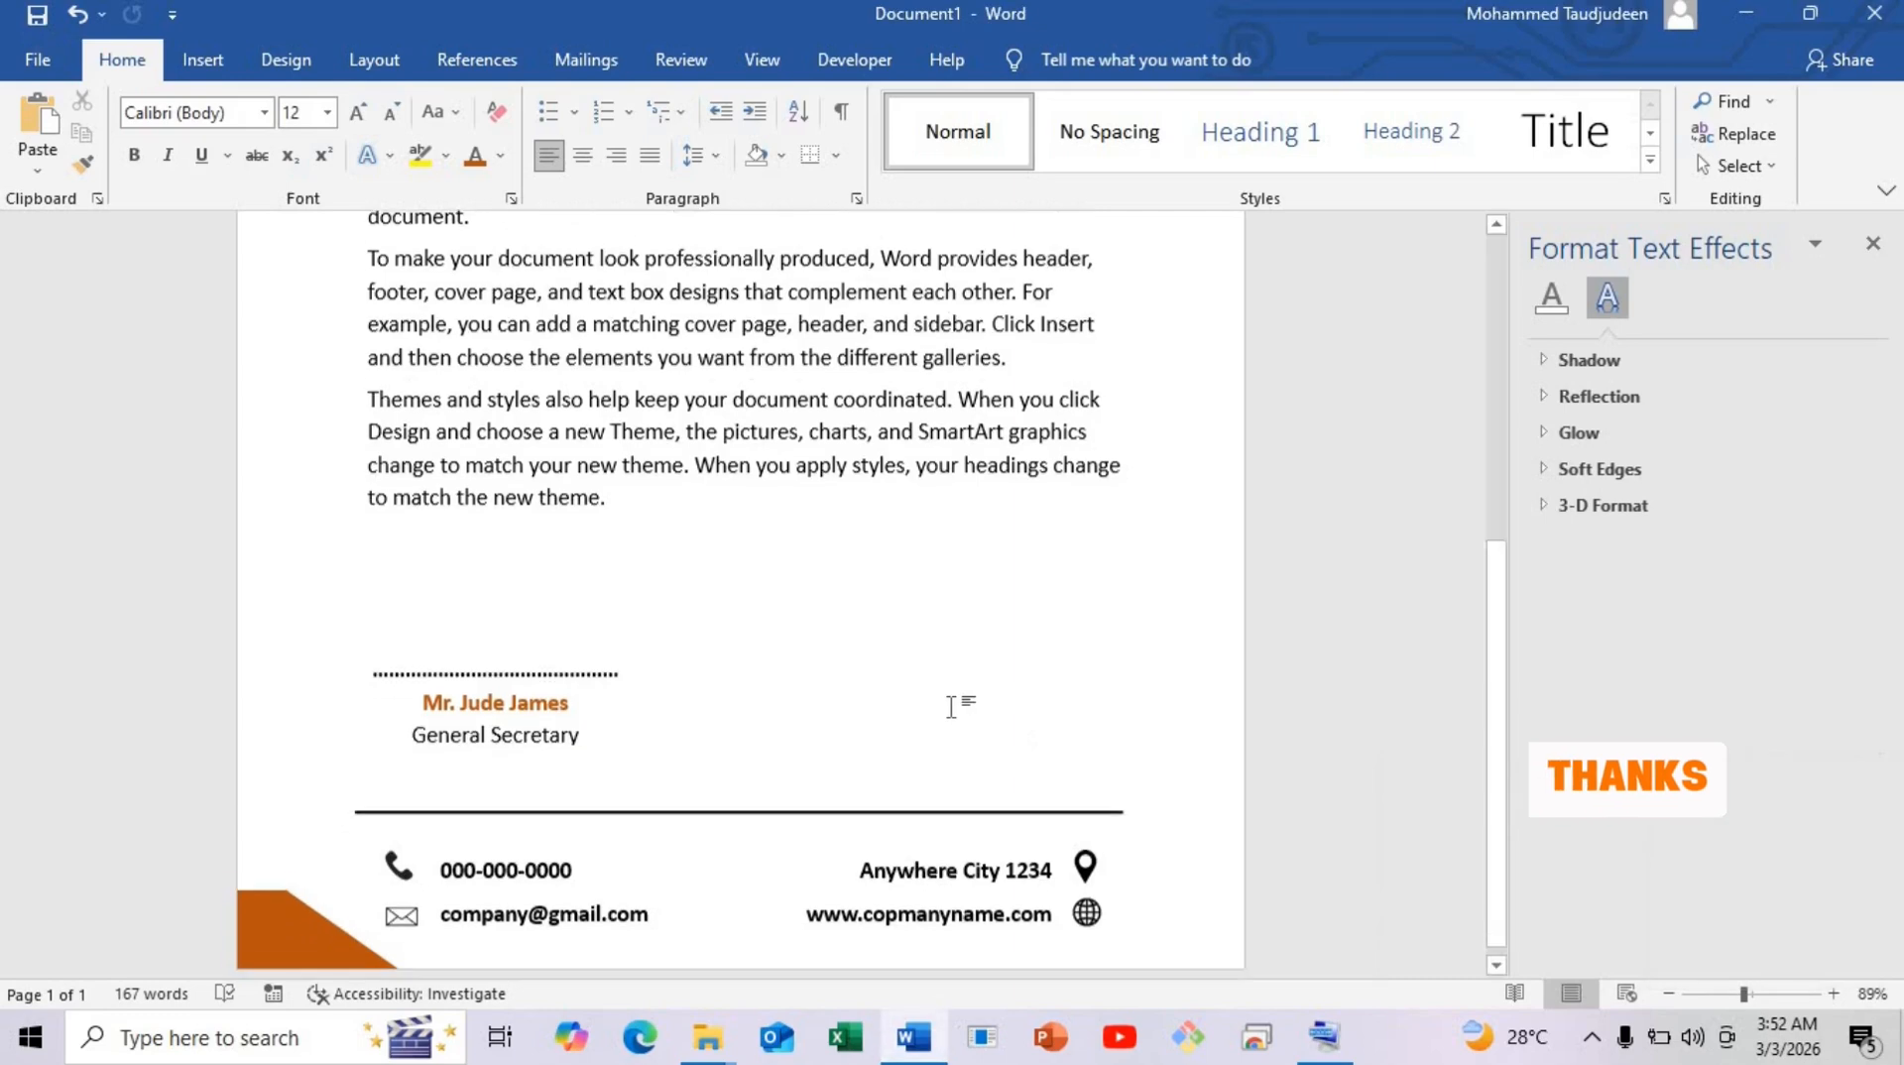
scroll(950, 706, "down", 1)
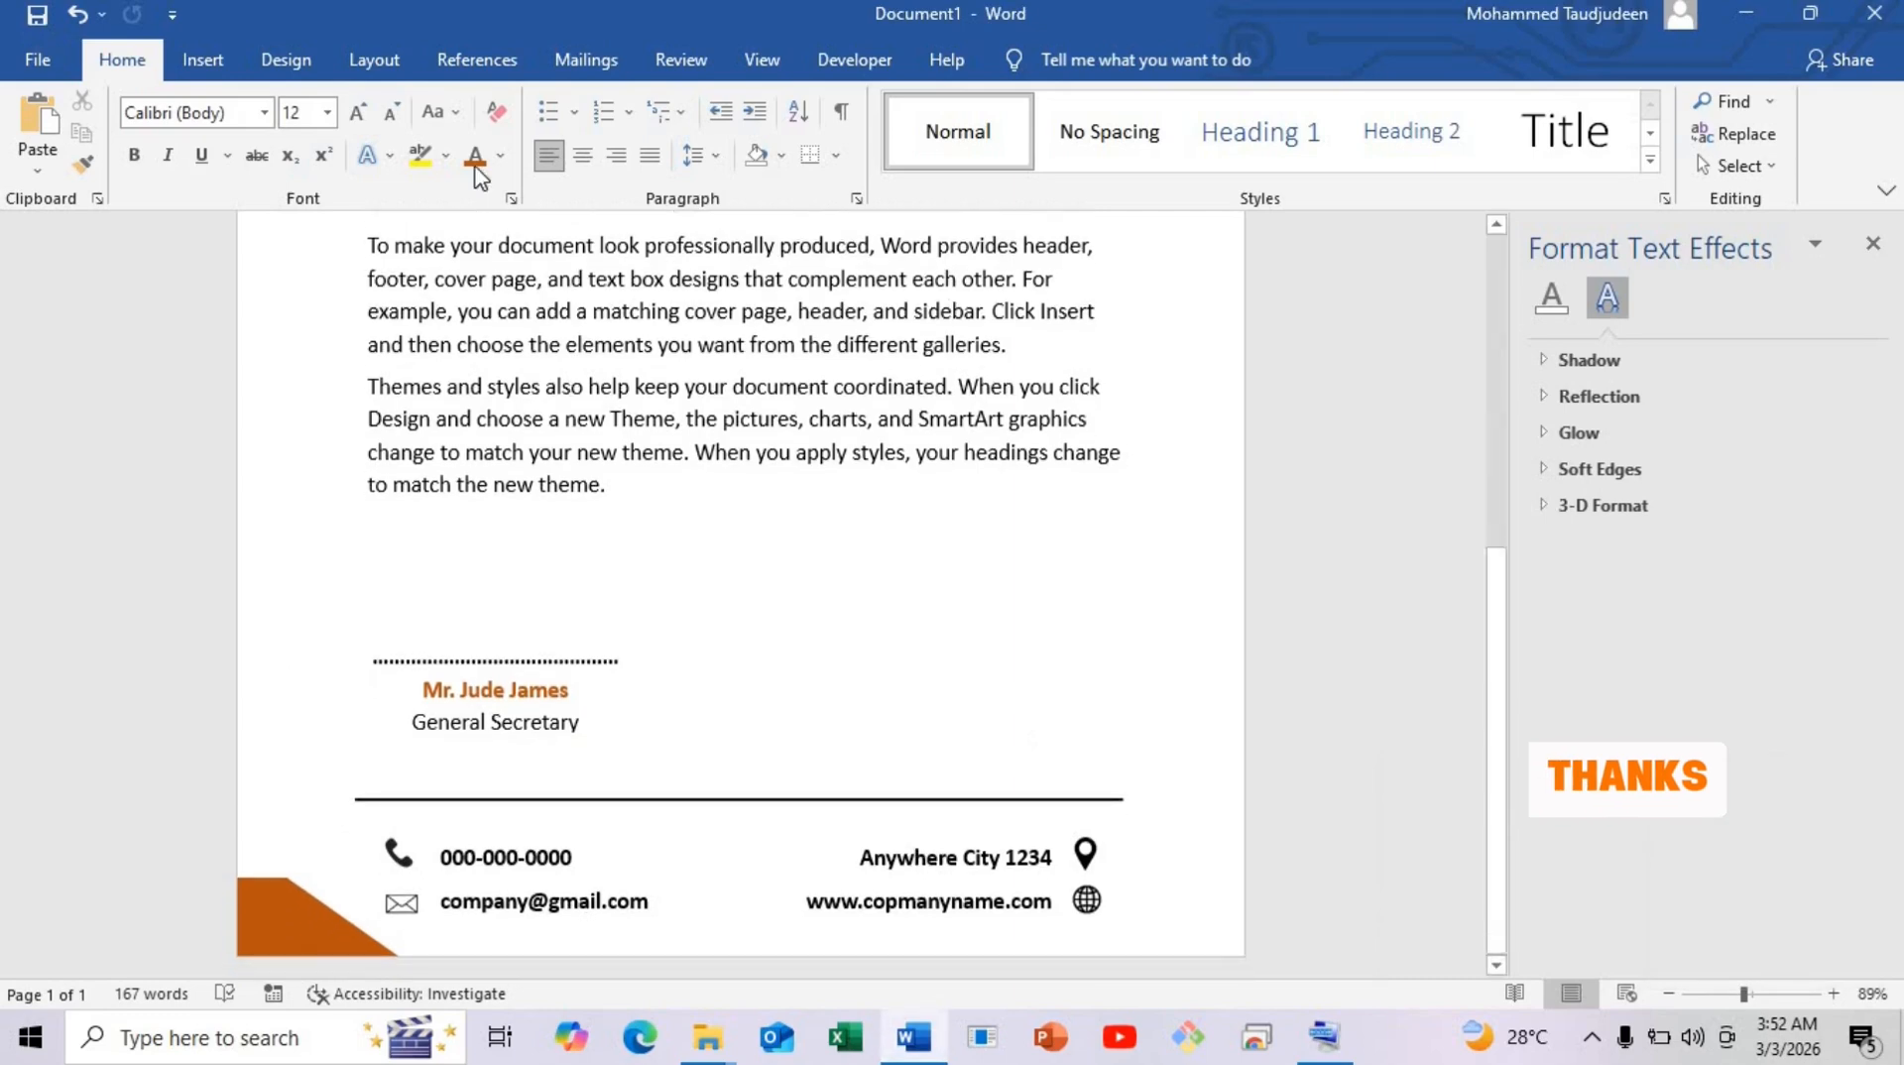
left_click(1670, 994)
left_click(1670, 994)
left_click(1670, 994)
left_click(1669, 993)
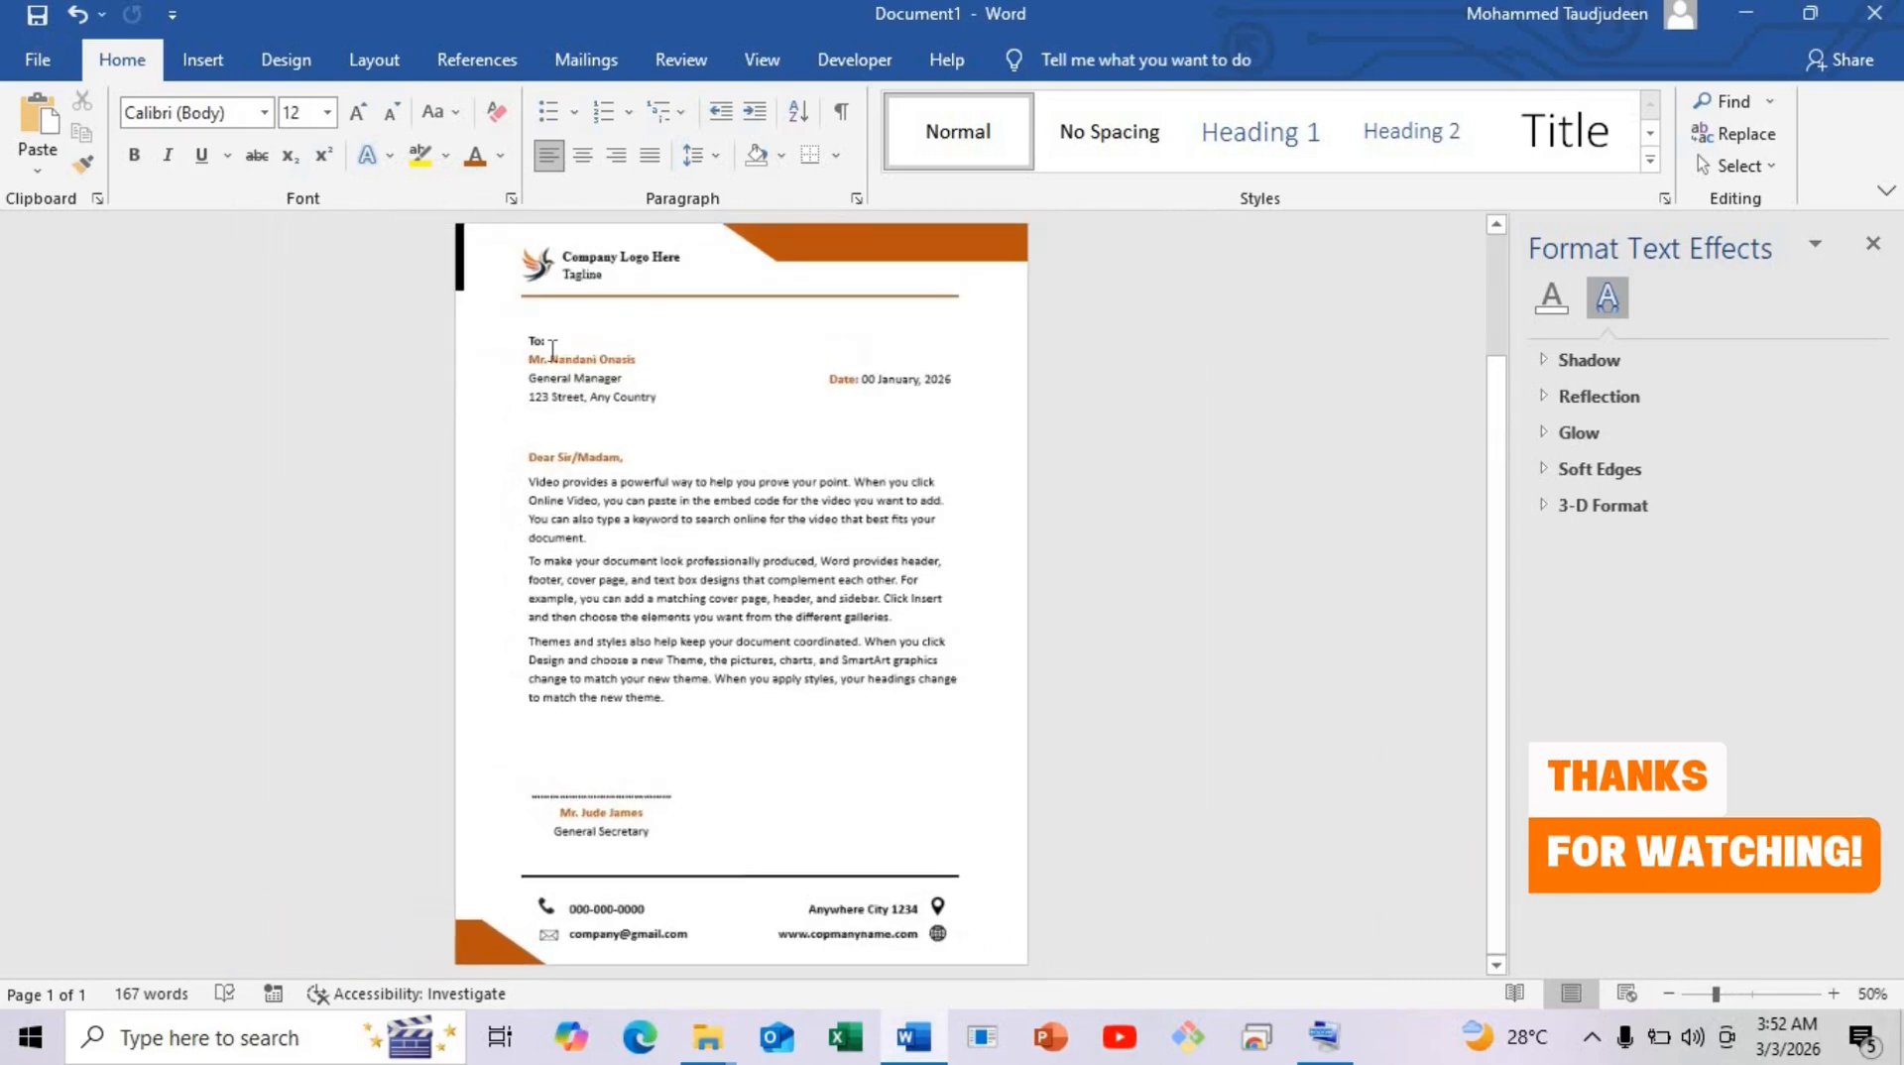